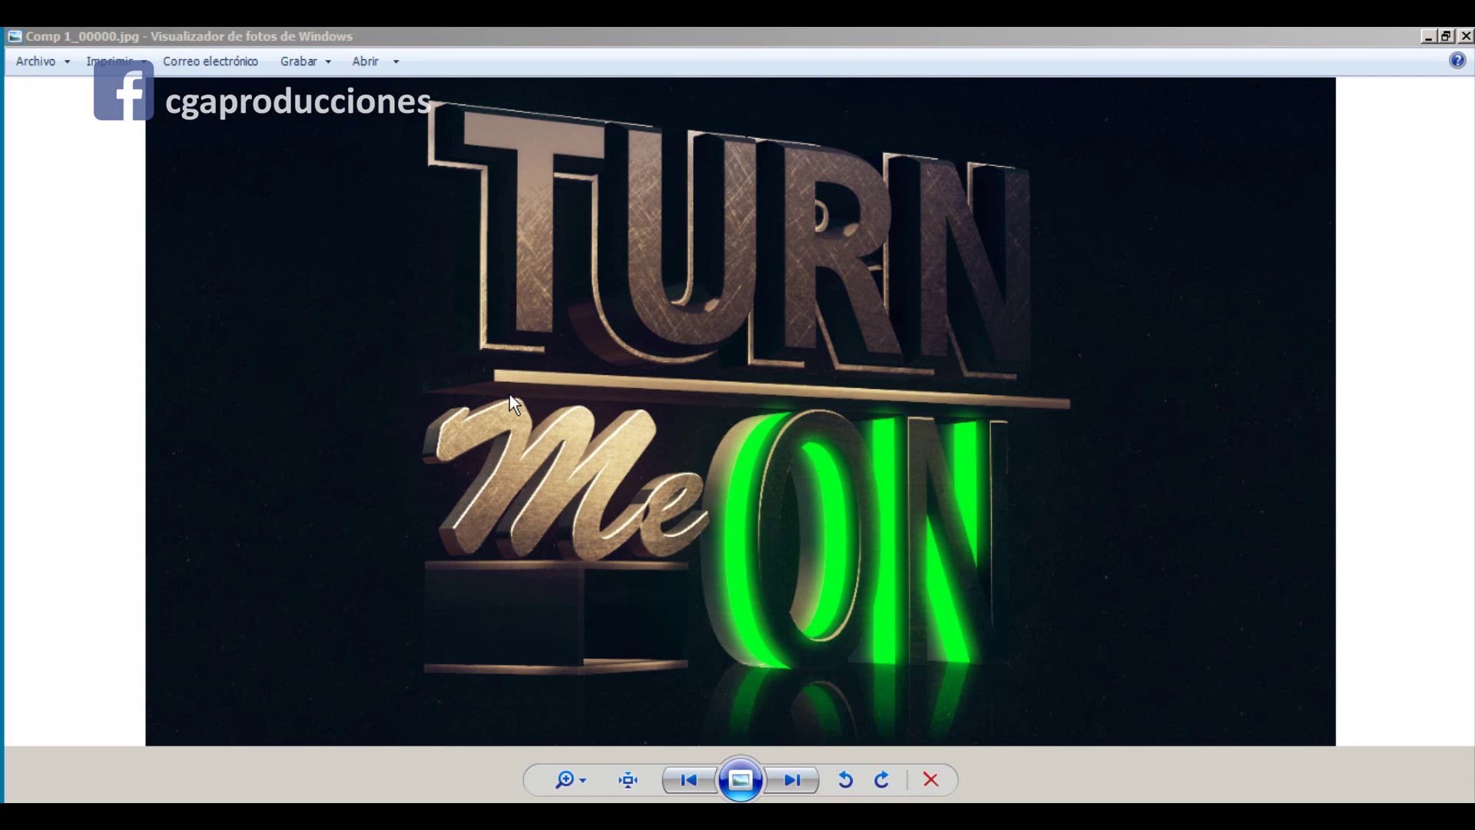
Step: Examine the finished TURN Me ON render up close, then view it whole again
click(633, 510)
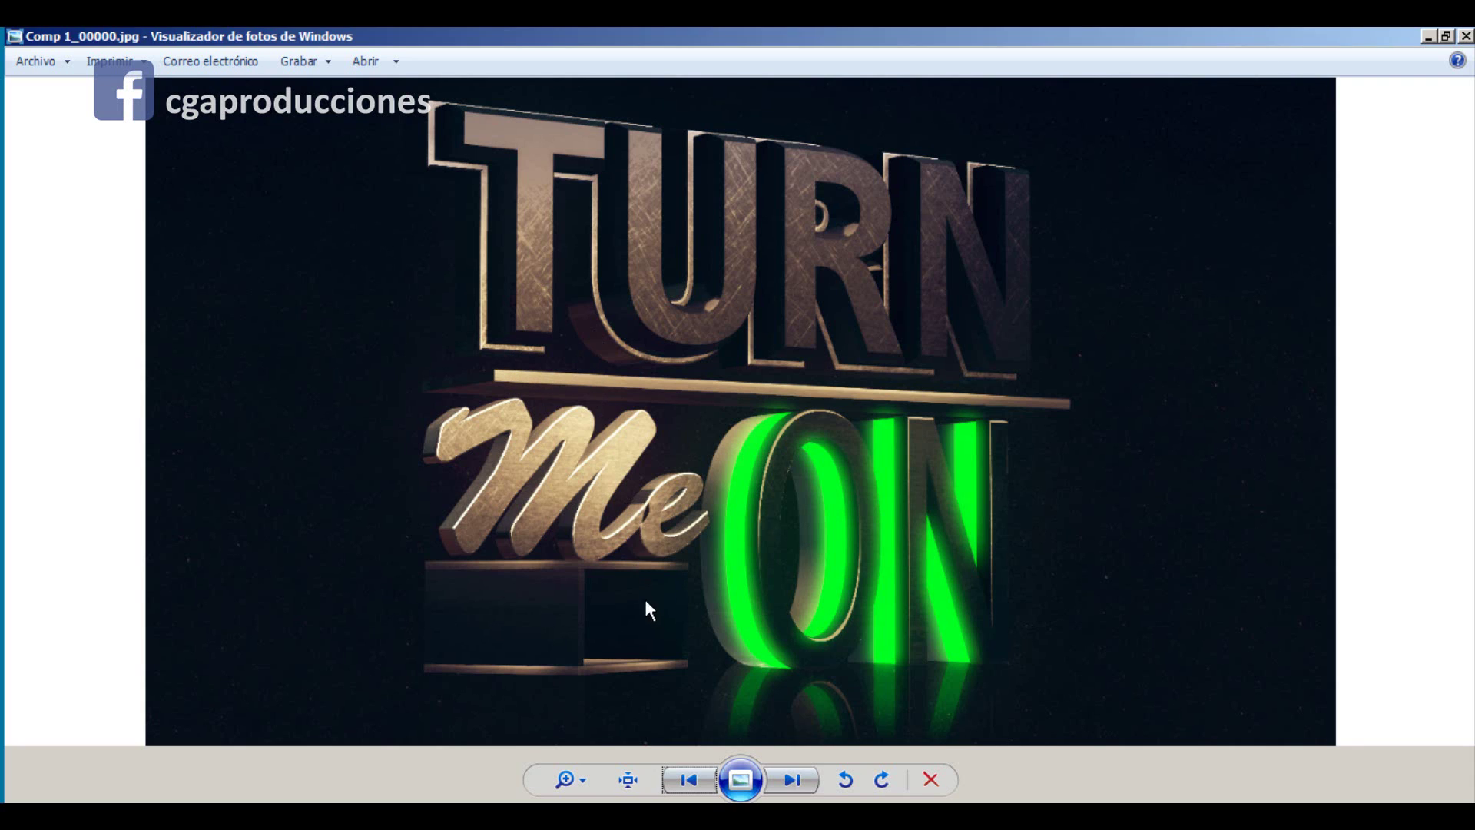
scroll(614, 461, up, 3)
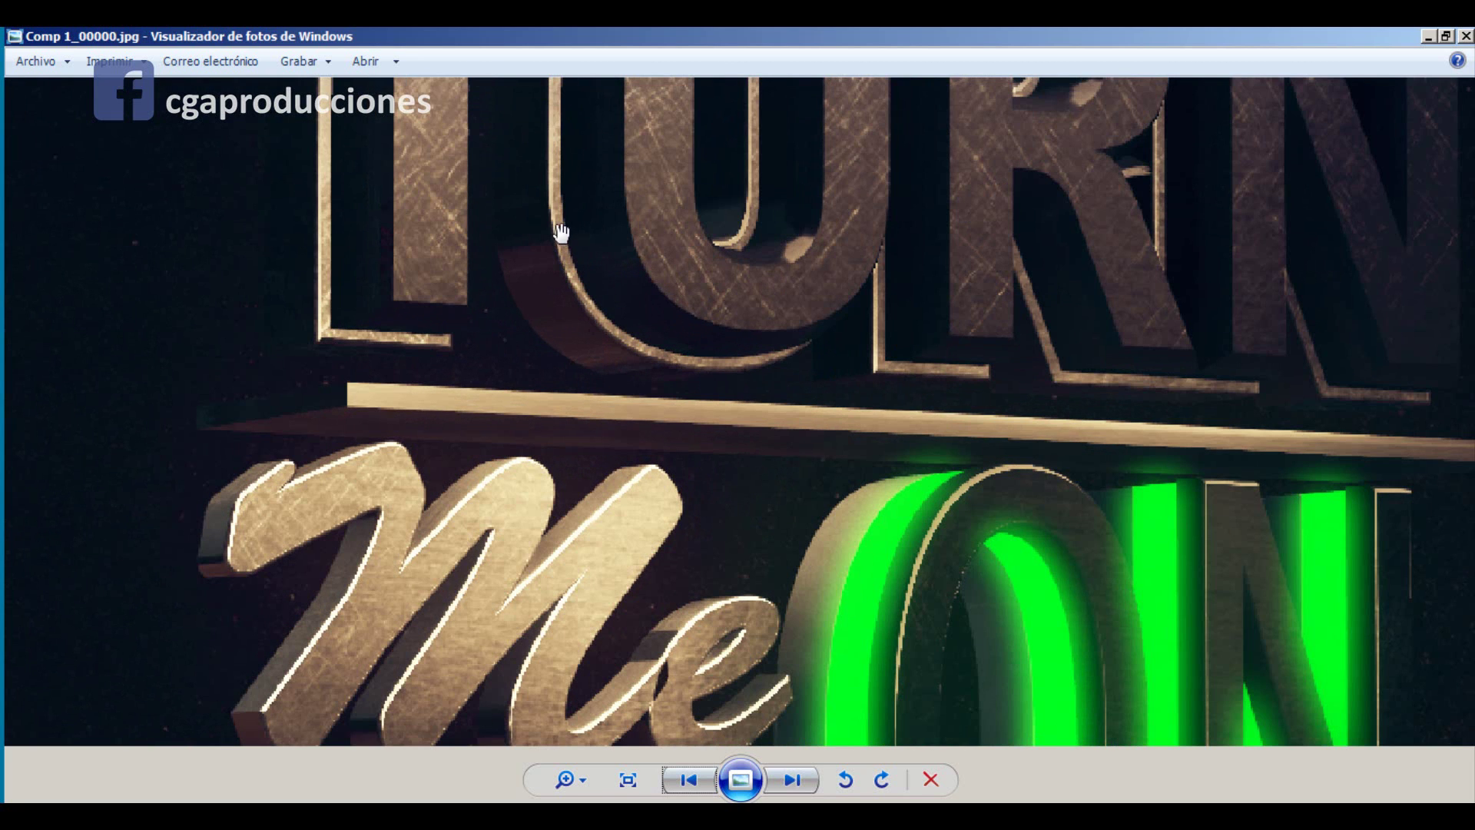
drag(694, 592, 556, 392)
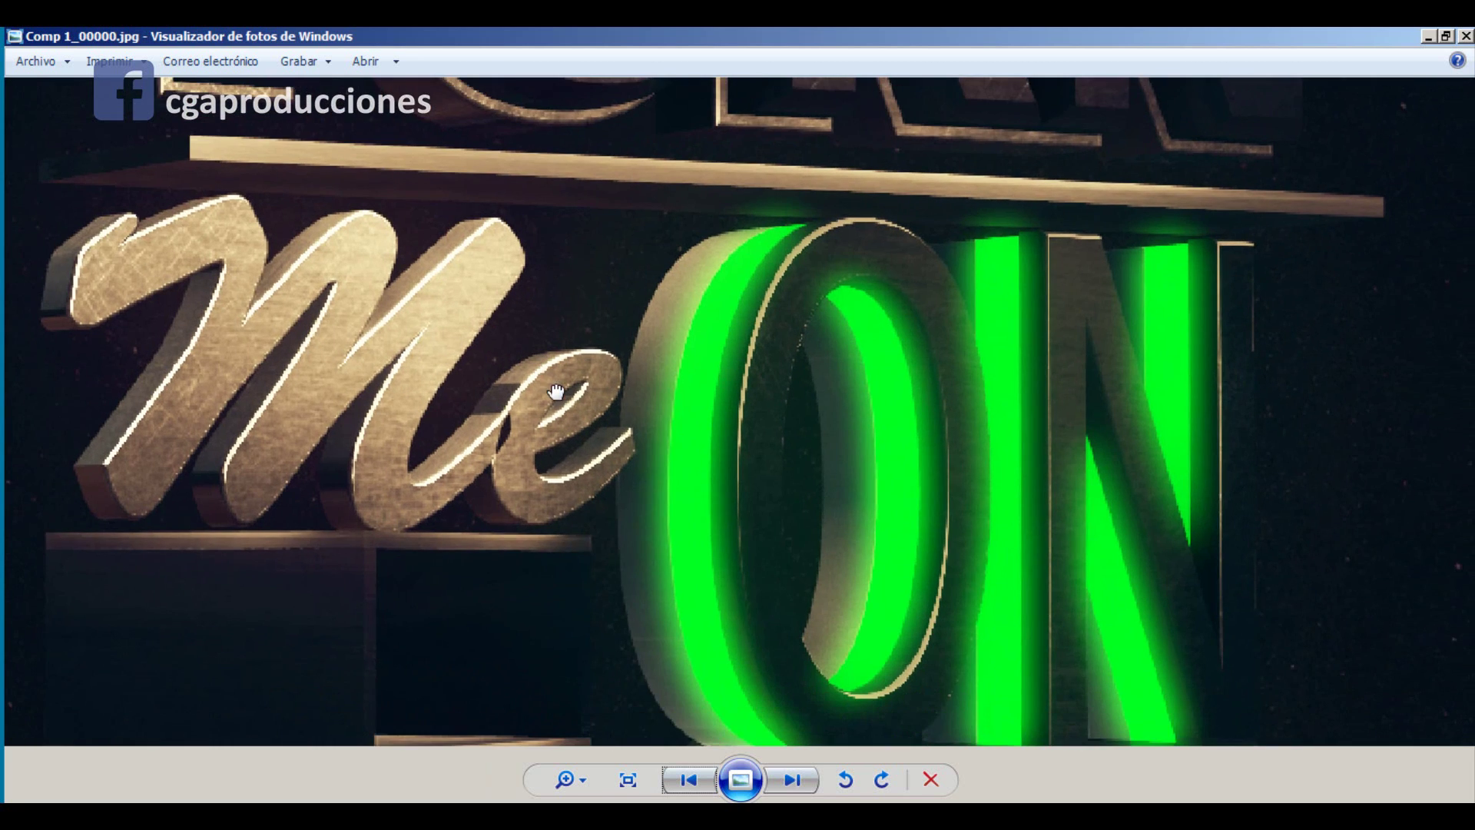
scroll(607, 361, down, 3)
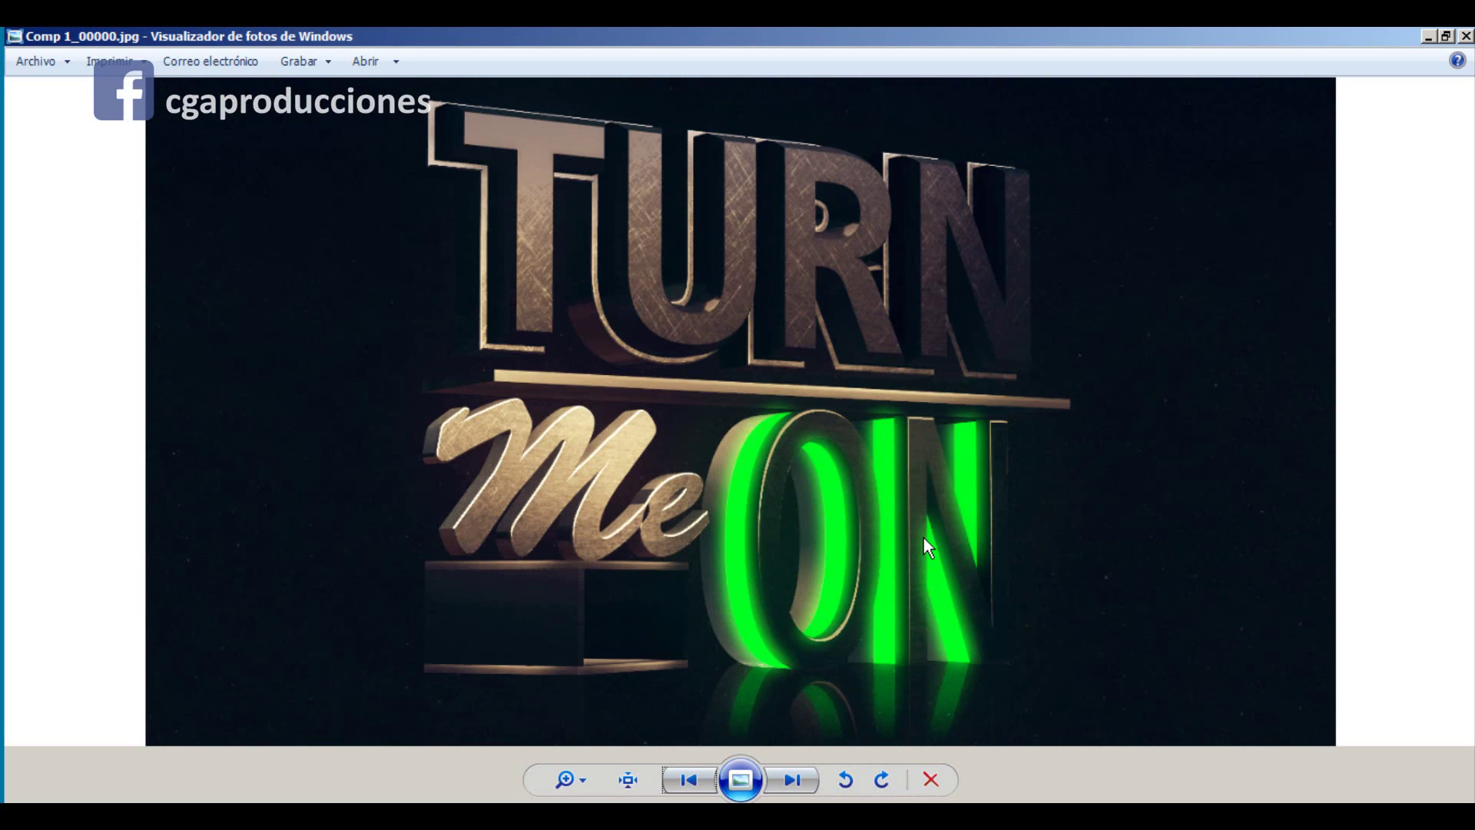
key(Right)
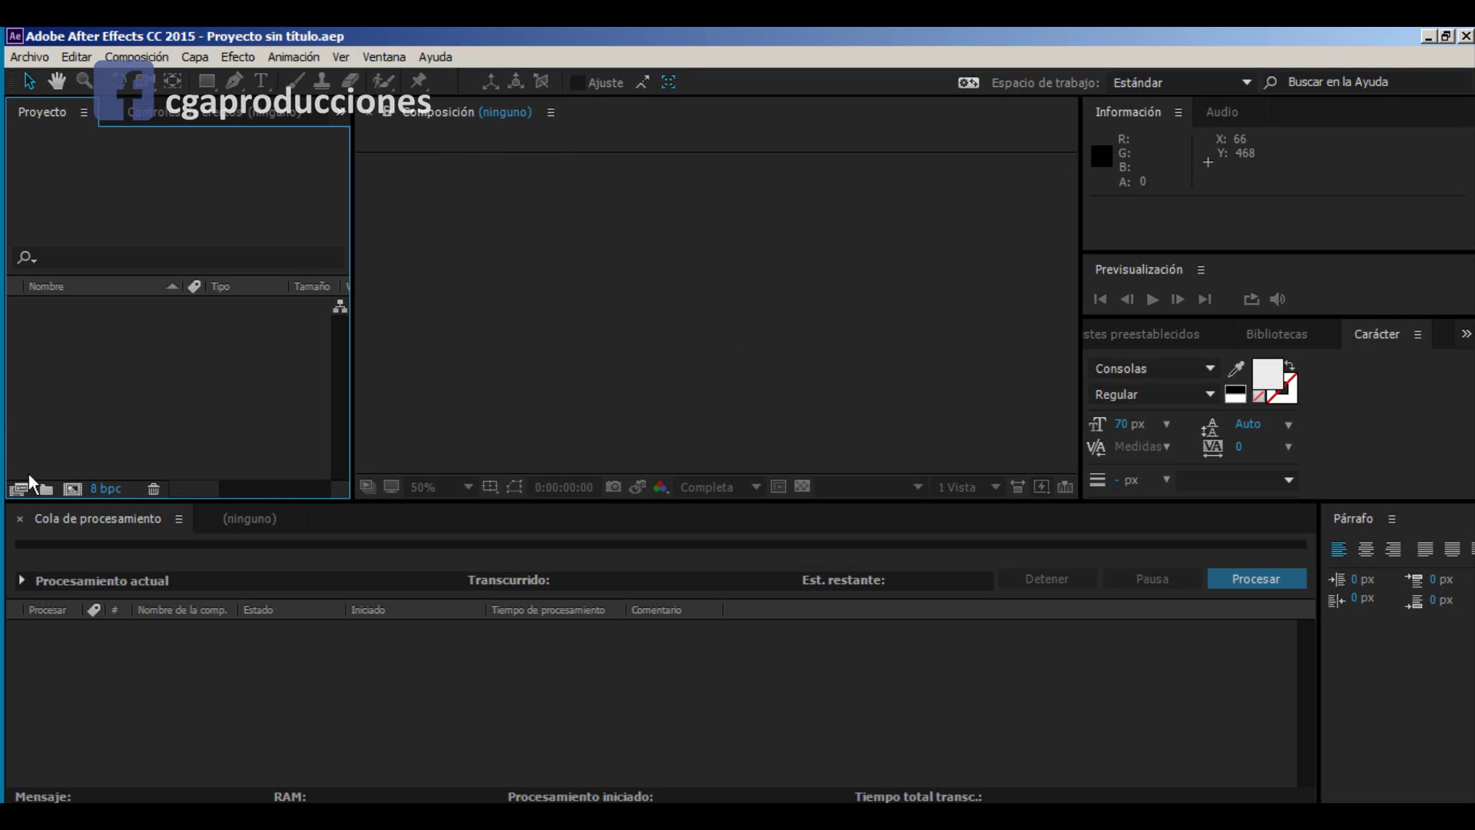
Step: Create a 1280 x 720 composition at 25 fps with the HDV/HDTV 720 25 preset and hide its transparency grid
click(72, 490)
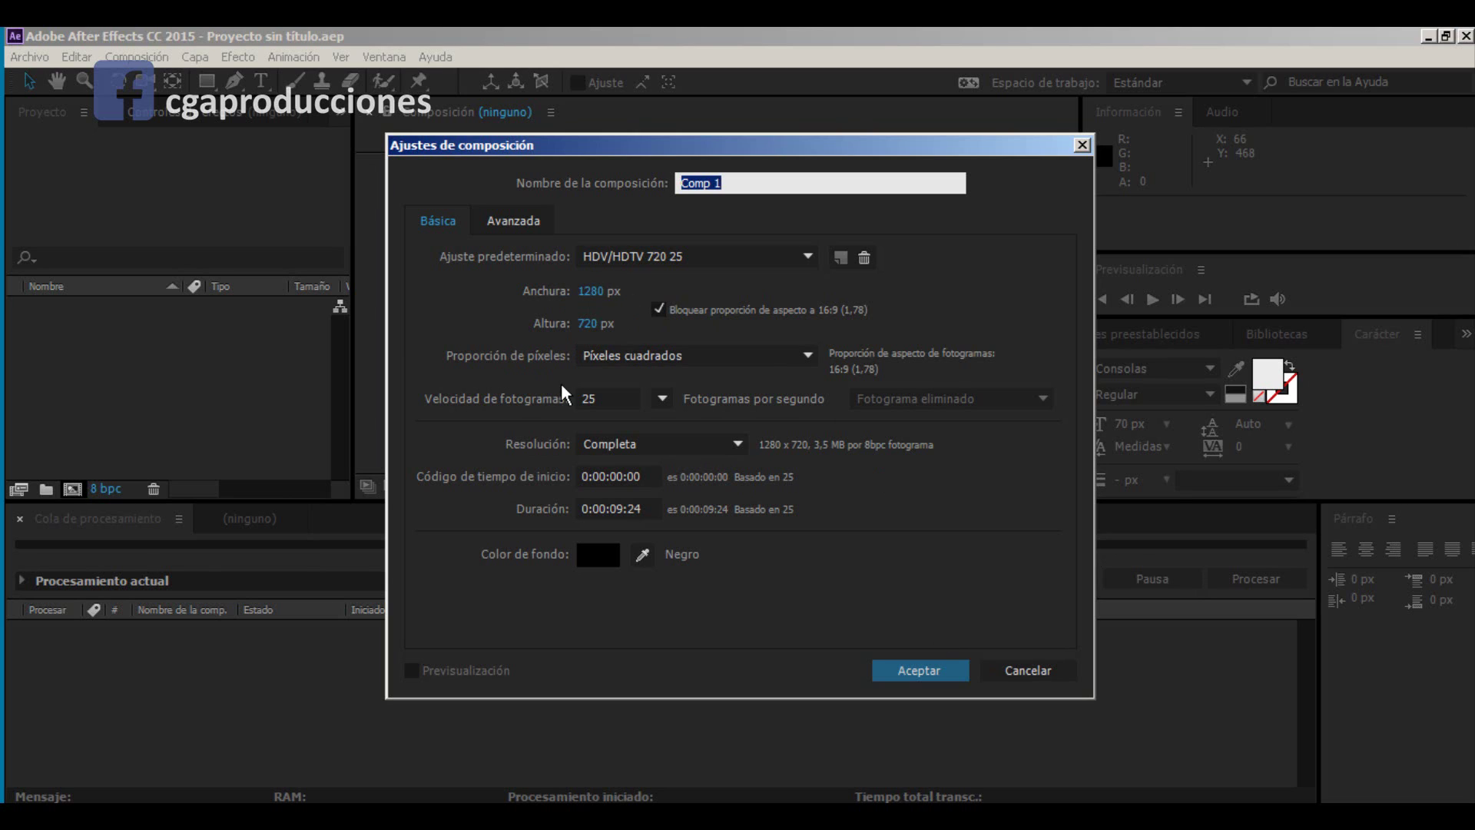
click(915, 681)
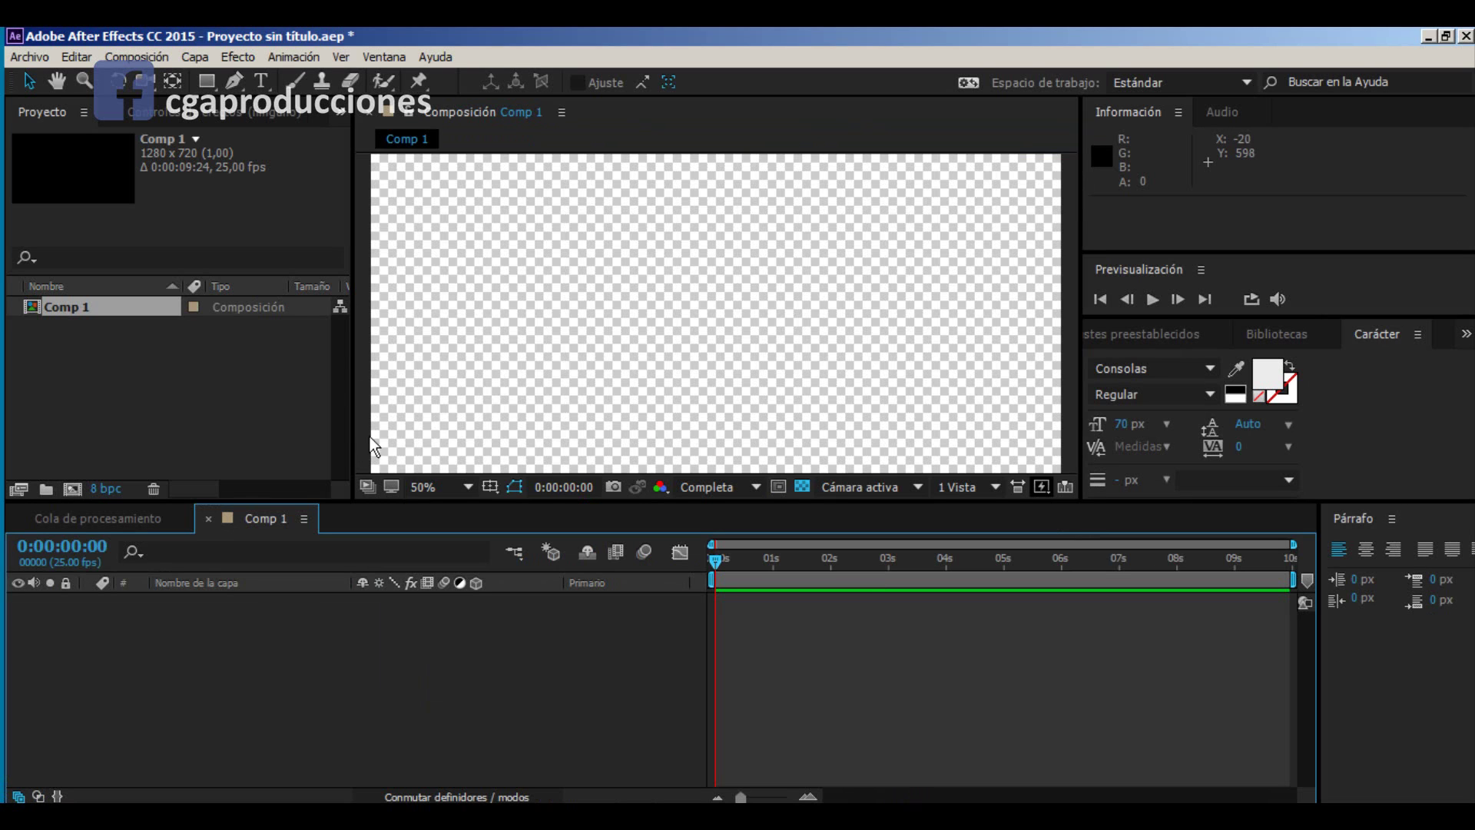
scroll(592, 357, down, 1)
scroll(593, 357, up, 1)
double_click(154, 393)
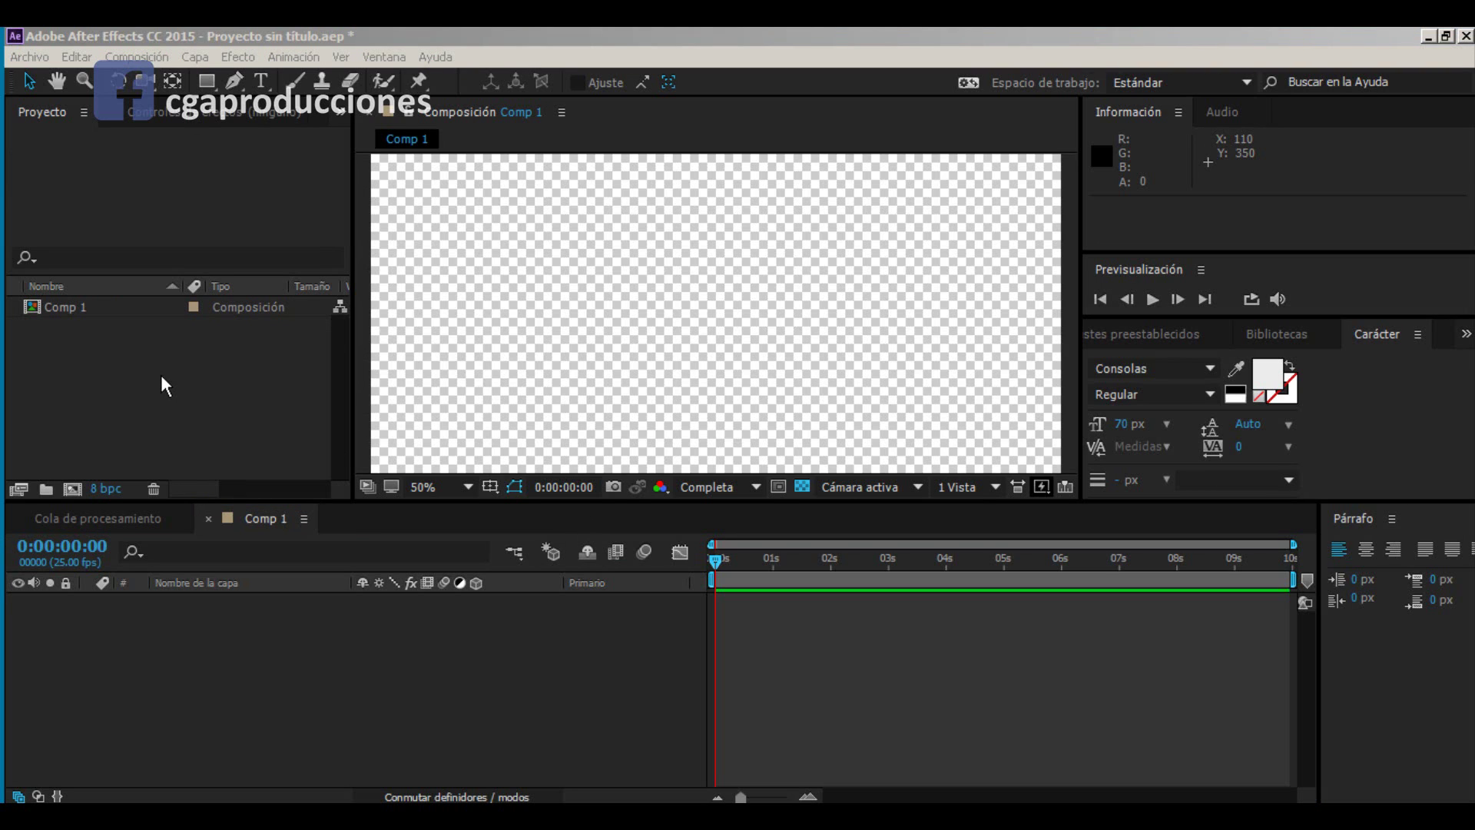
click(804, 487)
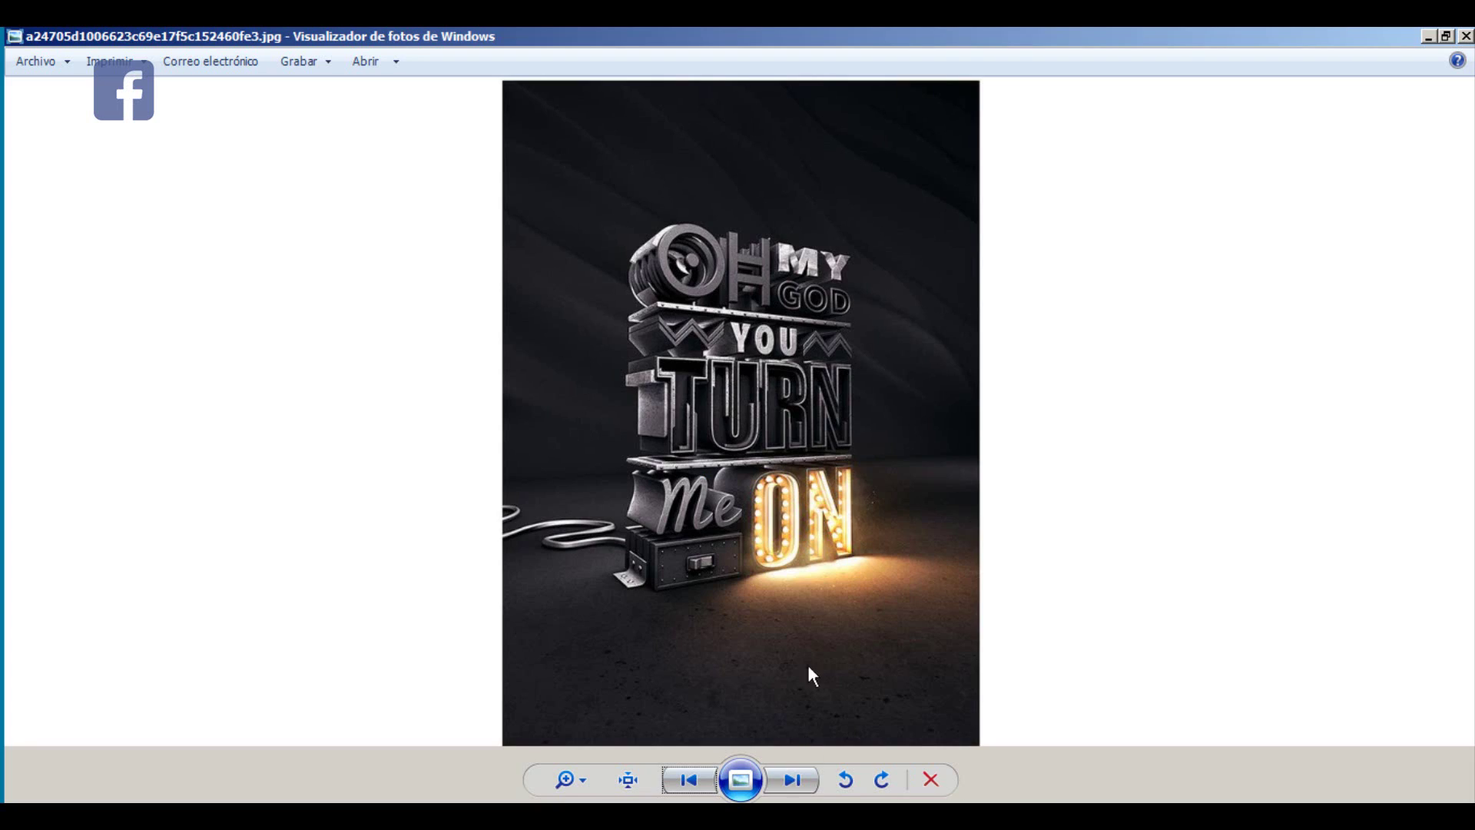
Step: Look over the OH MY GOD YOU TURN ME ON reference picture in a smaller window and close it
key(super+Down)
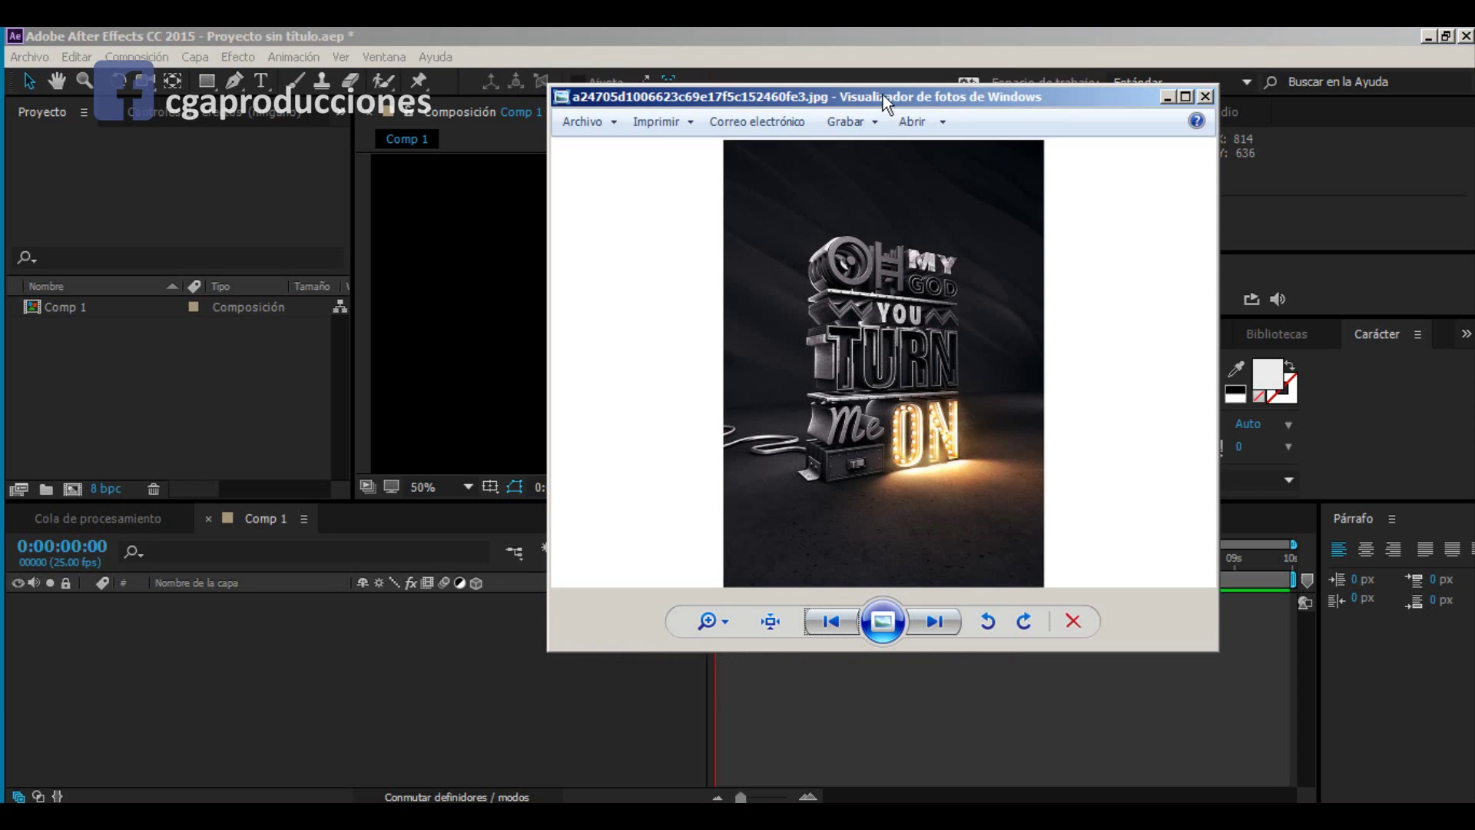
key(alt+F4)
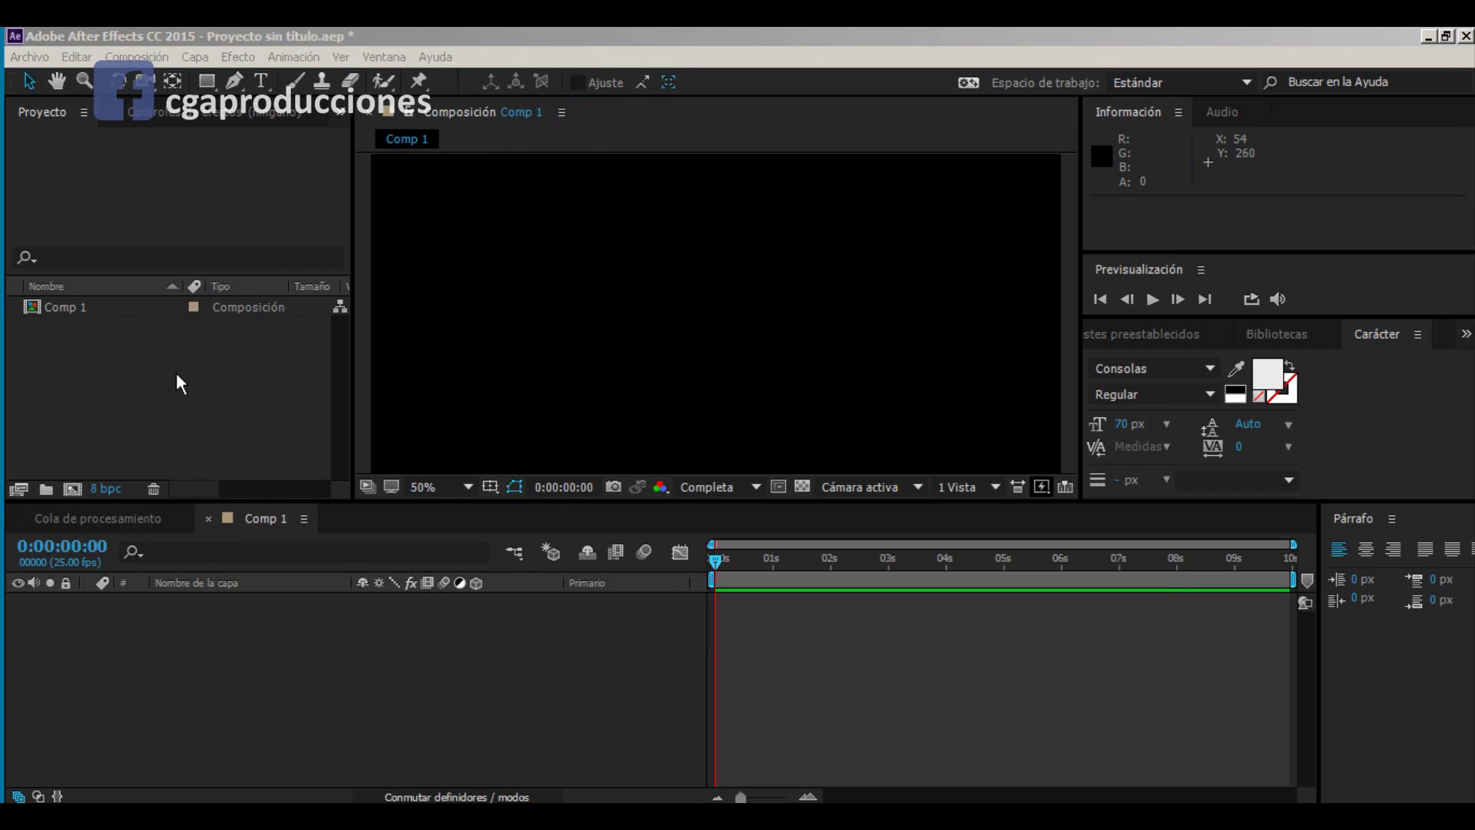
Step: Add a paragraph text layer reading TURN in the upper part of the composition
click(261, 81)
key(comma)
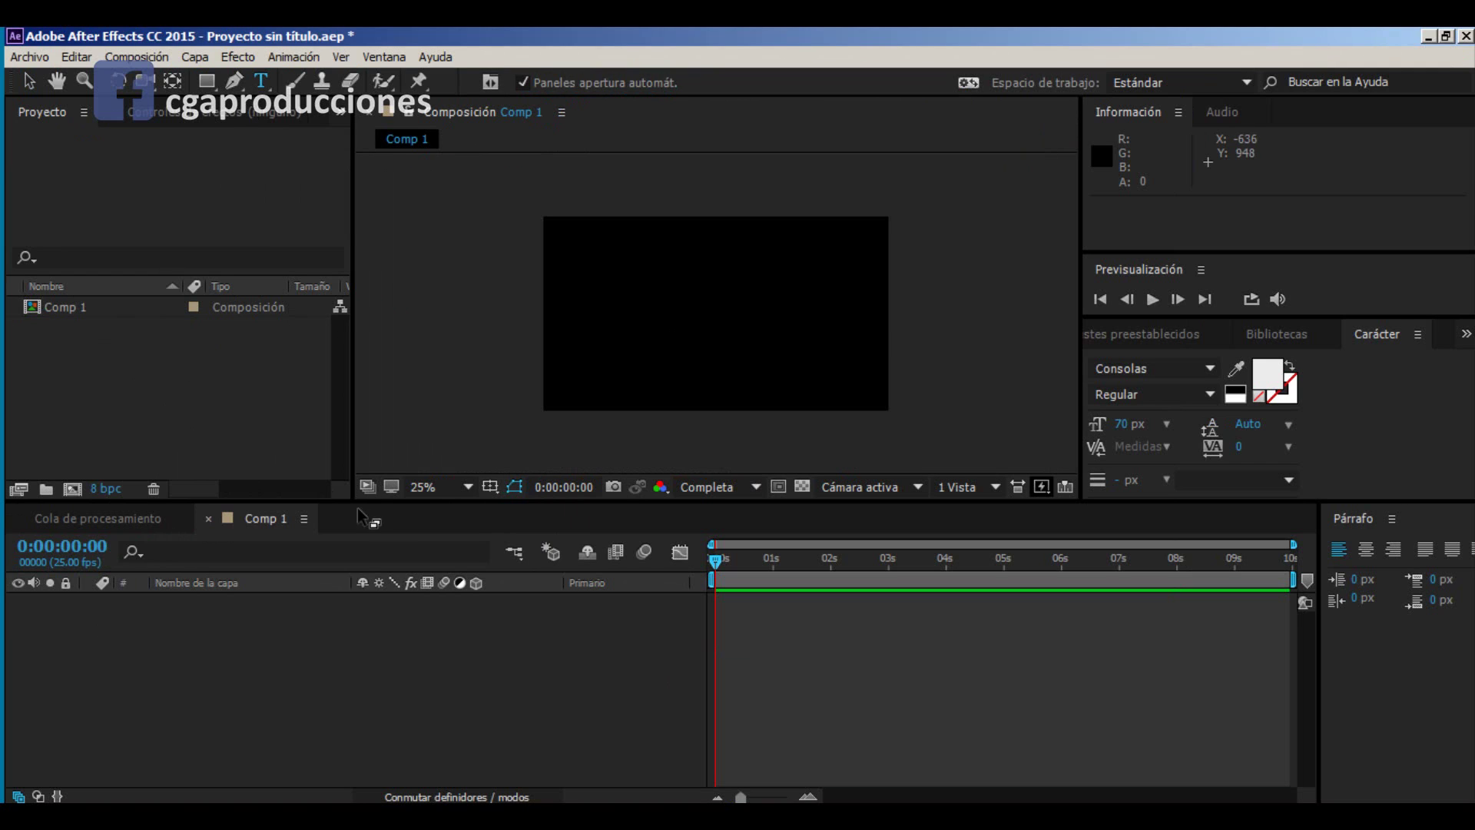
drag(595, 239, 801, 326)
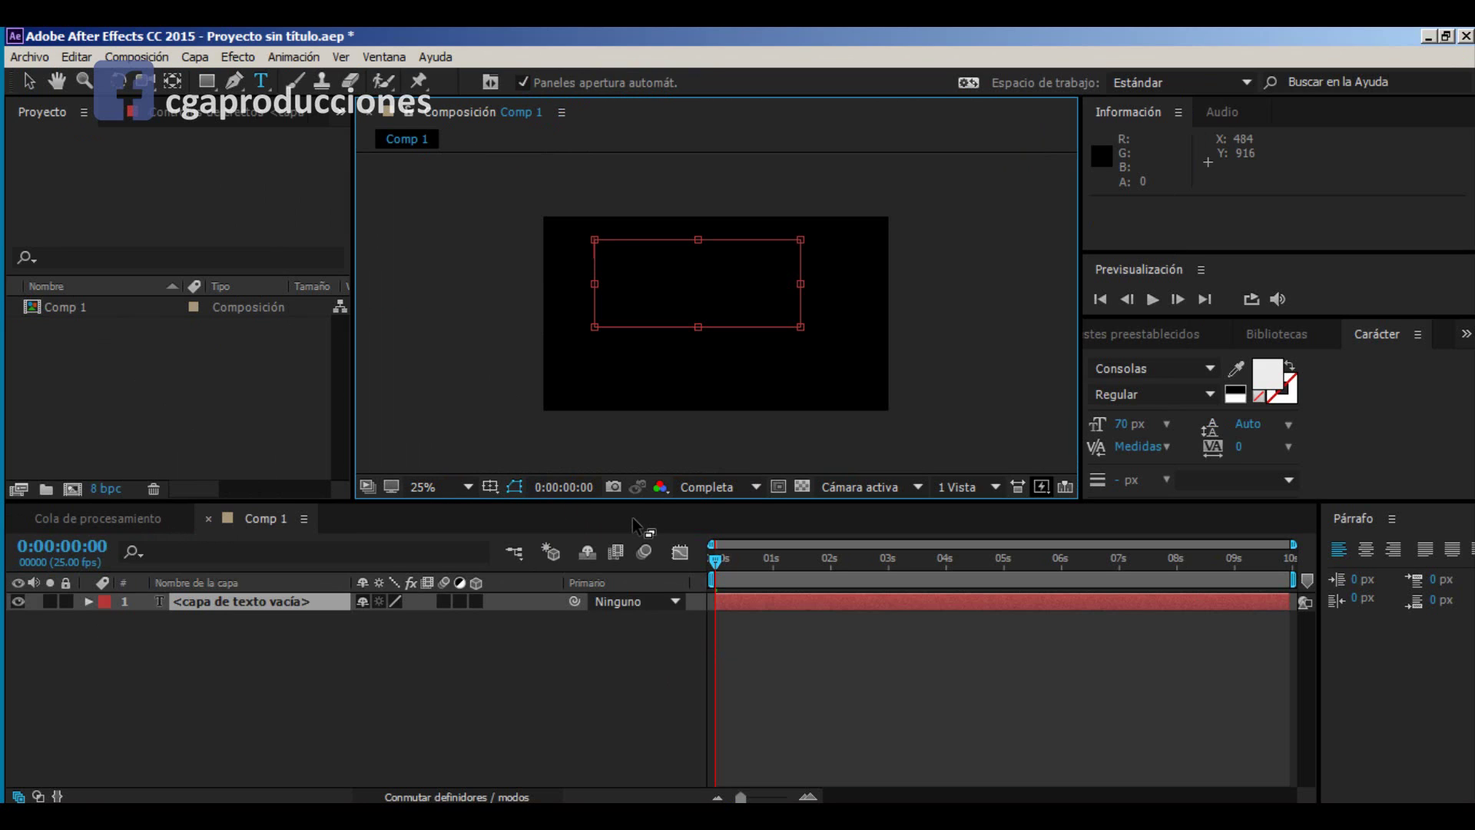
text(TURN)
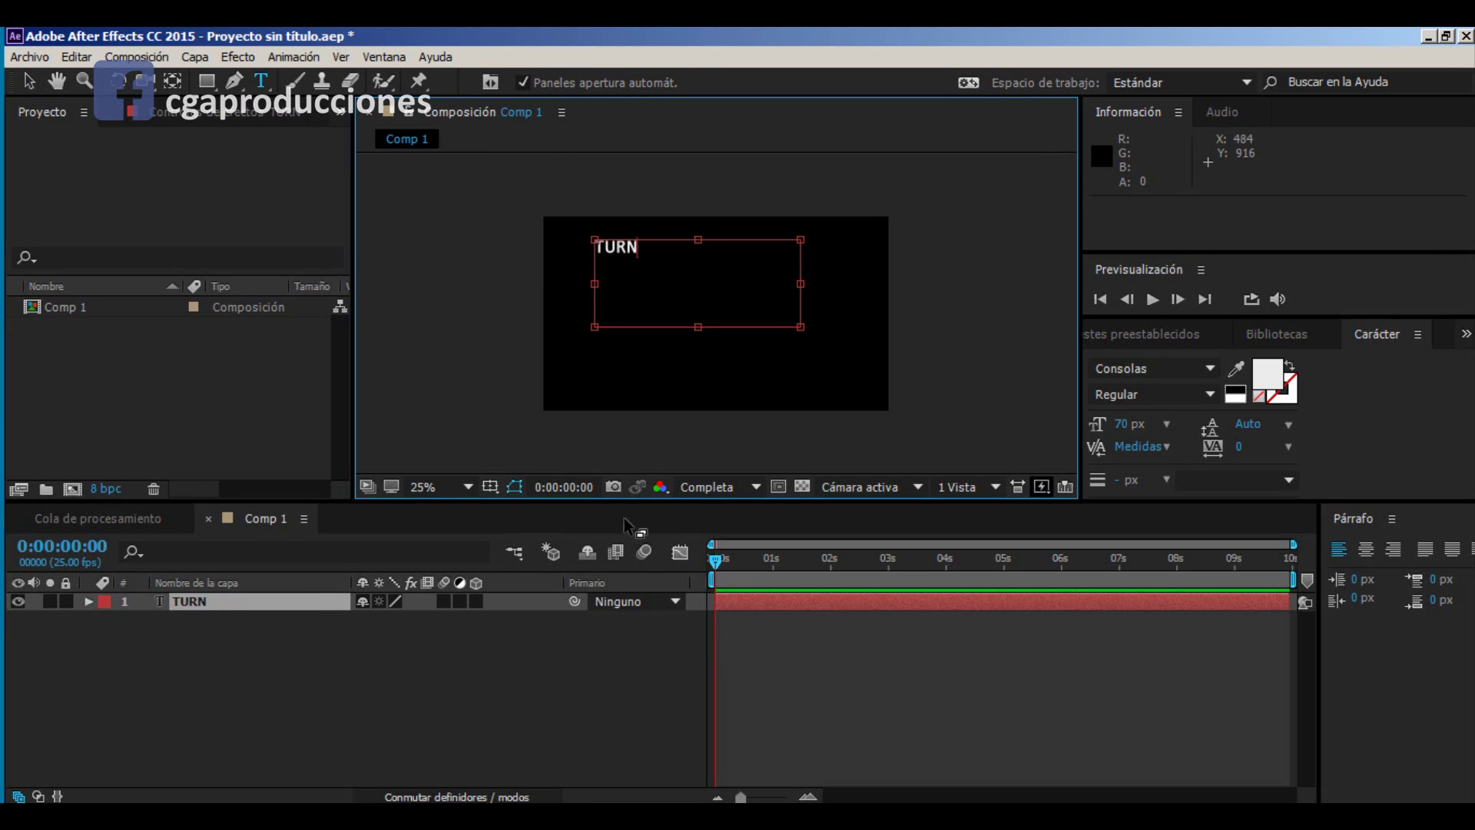
click(241, 602)
Step: Add a separate paragraph text layer reading ME below the word TURN
drag(598, 293, 670, 335)
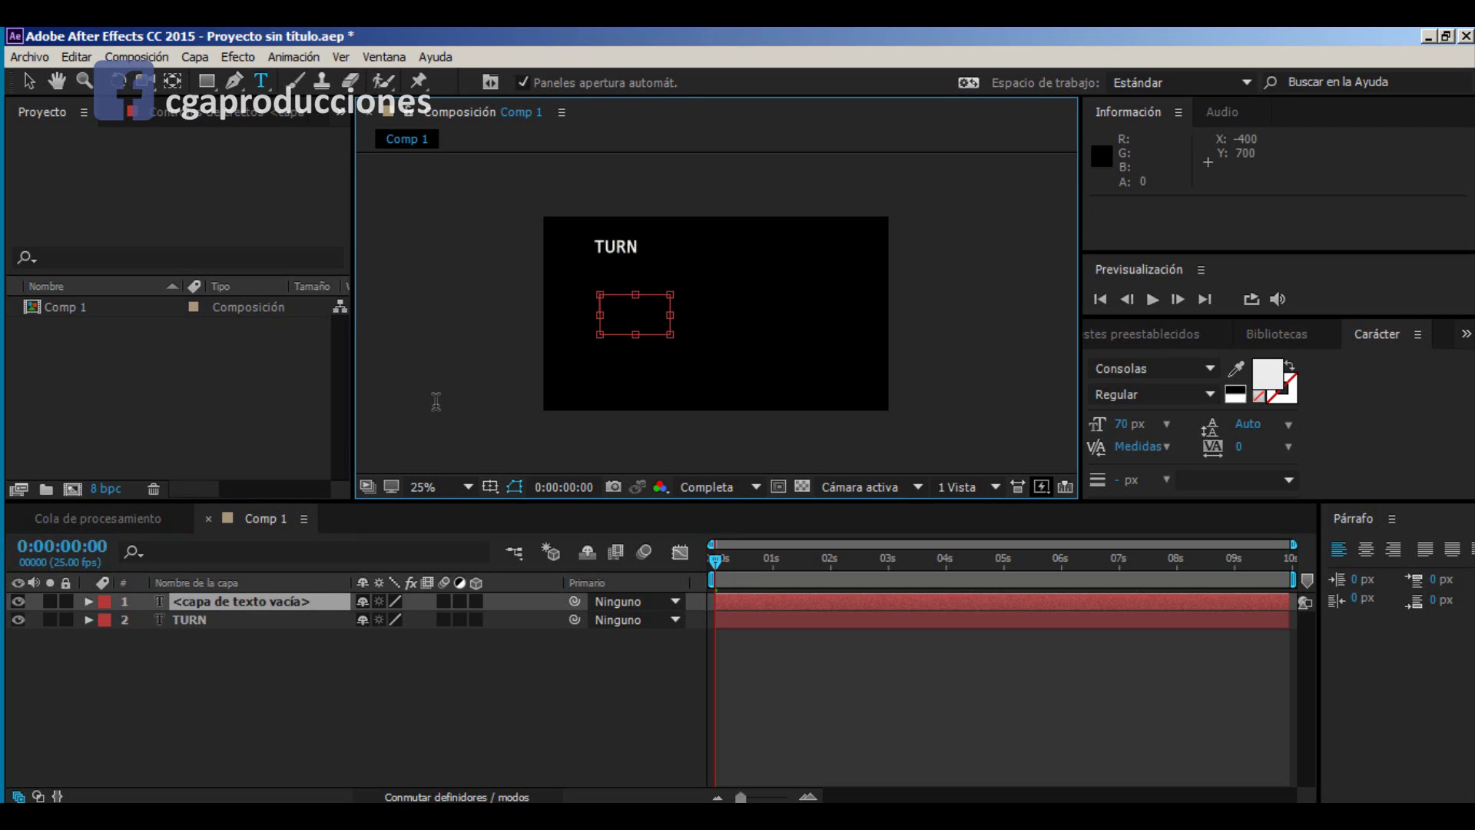
text(ME)
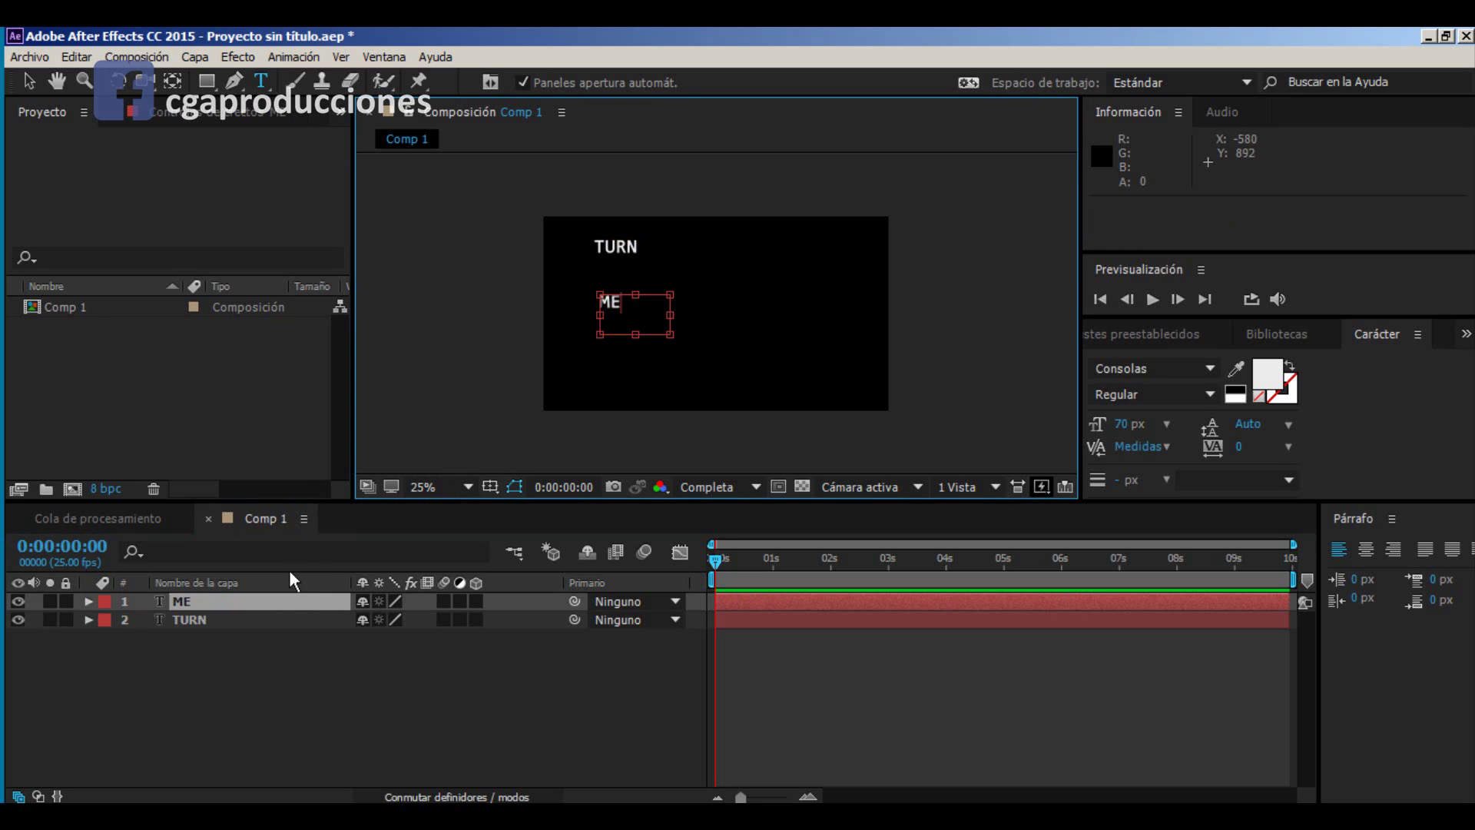
click(292, 581)
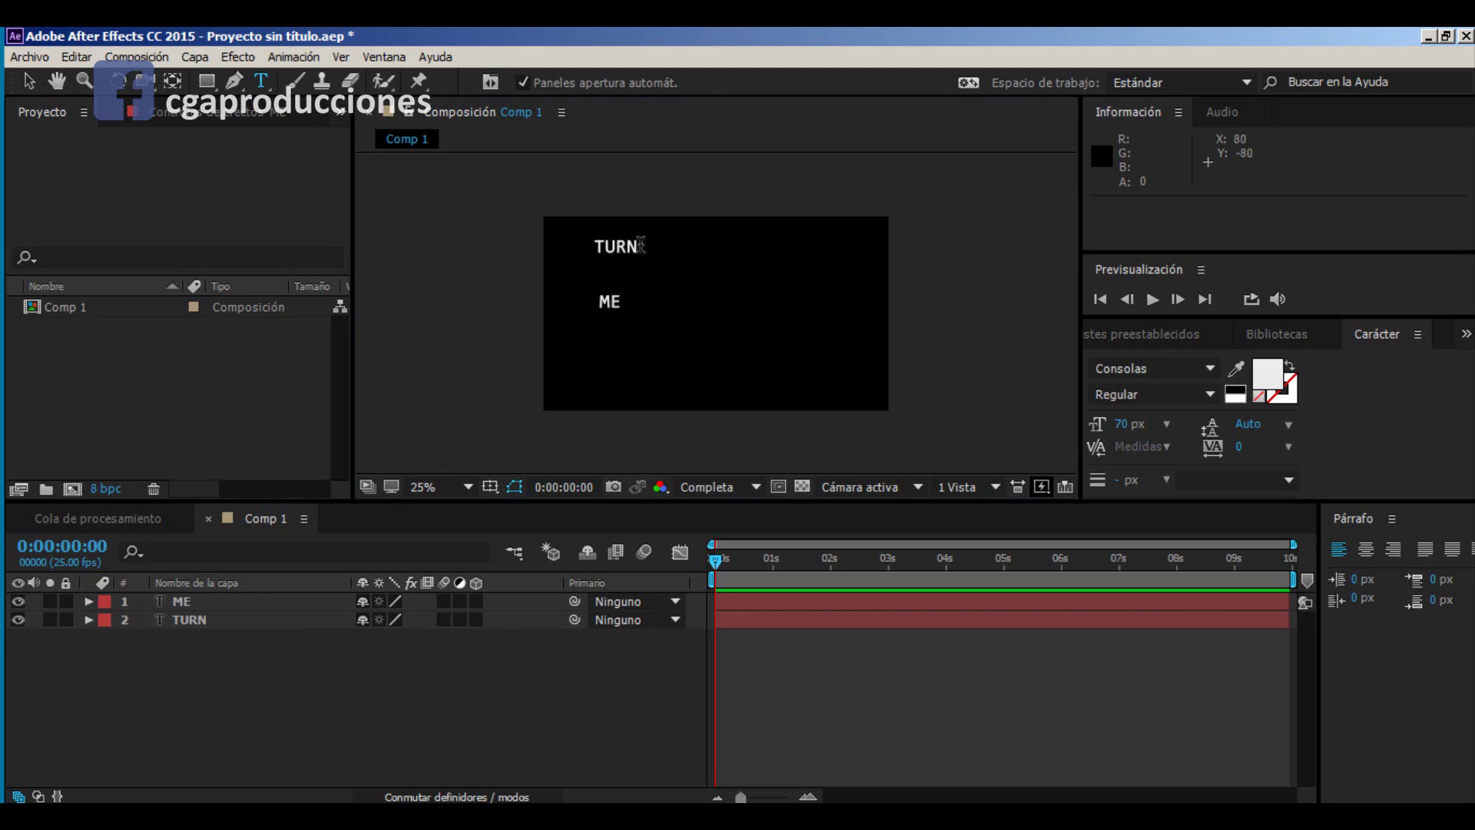
Step: Add a third paragraph text layer reading ON to the right of ME
drag(694, 275, 802, 331)
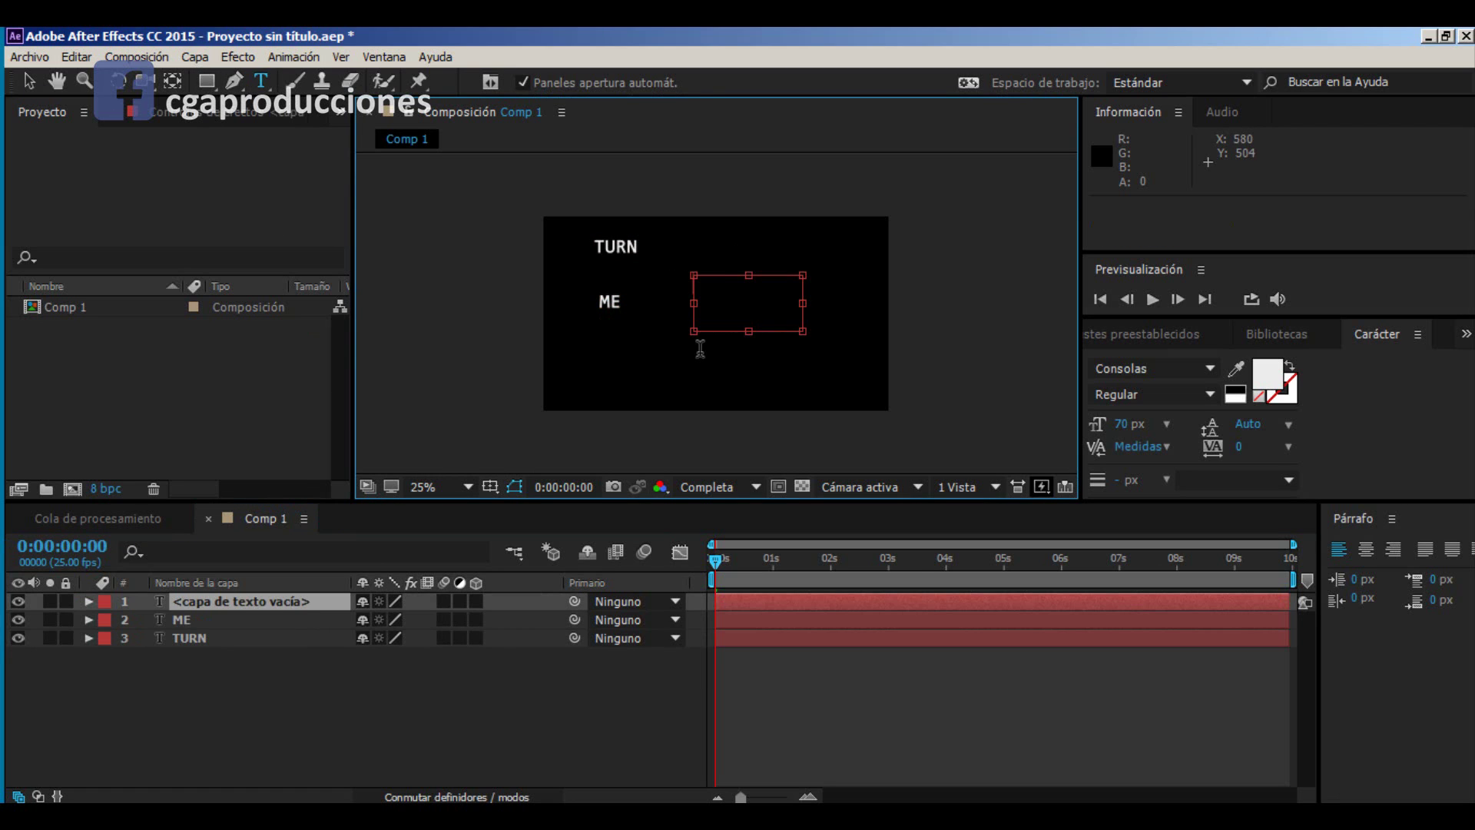
text(ON)
click(278, 603)
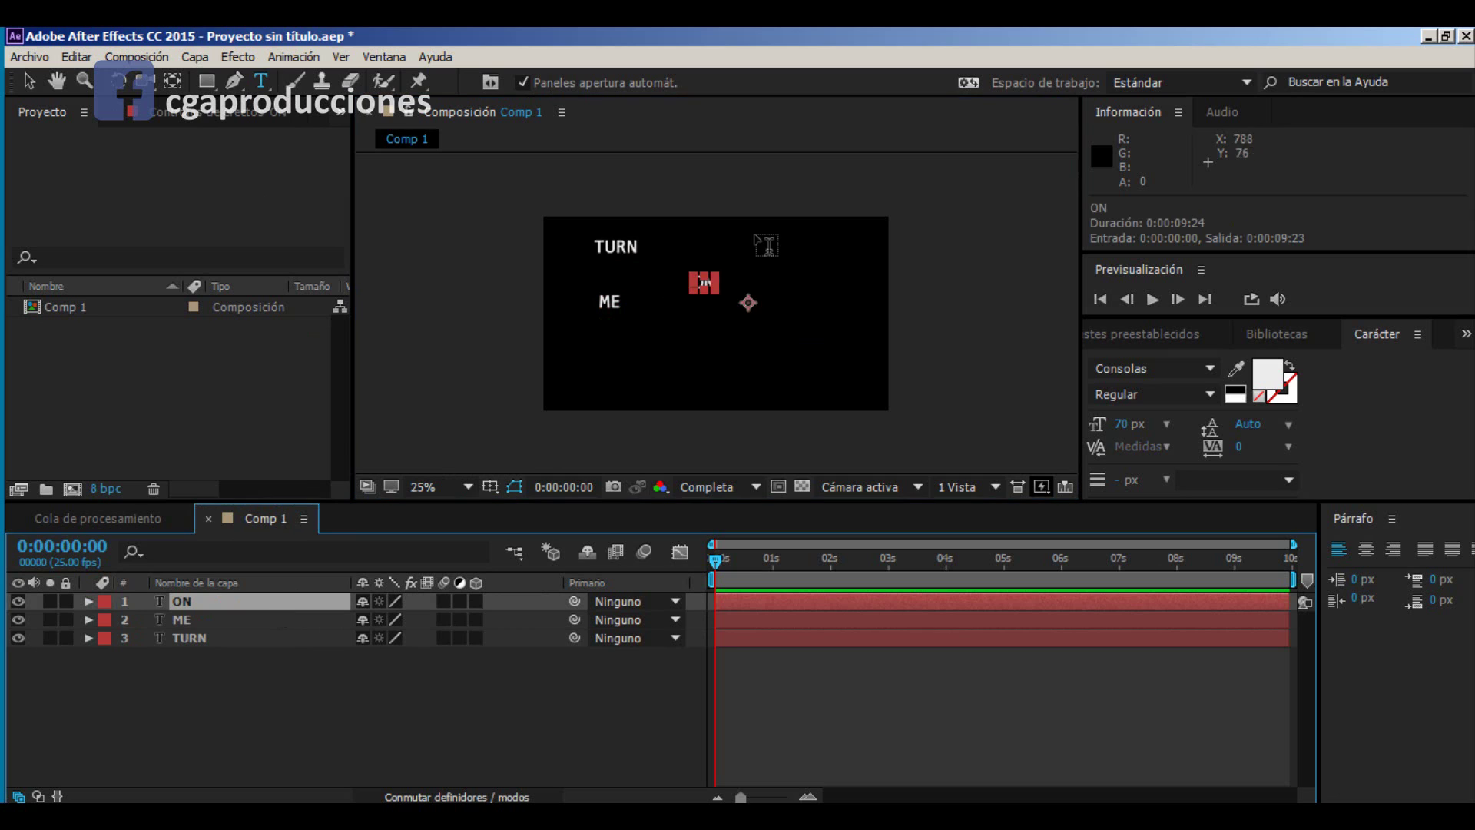
Step: Spread out the words, with TURN near the upper centre, ON farther right and ME at the lower left
scroll(756, 237, up, 2)
click(405, 671)
middle_drag(604, 215, 595, 257)
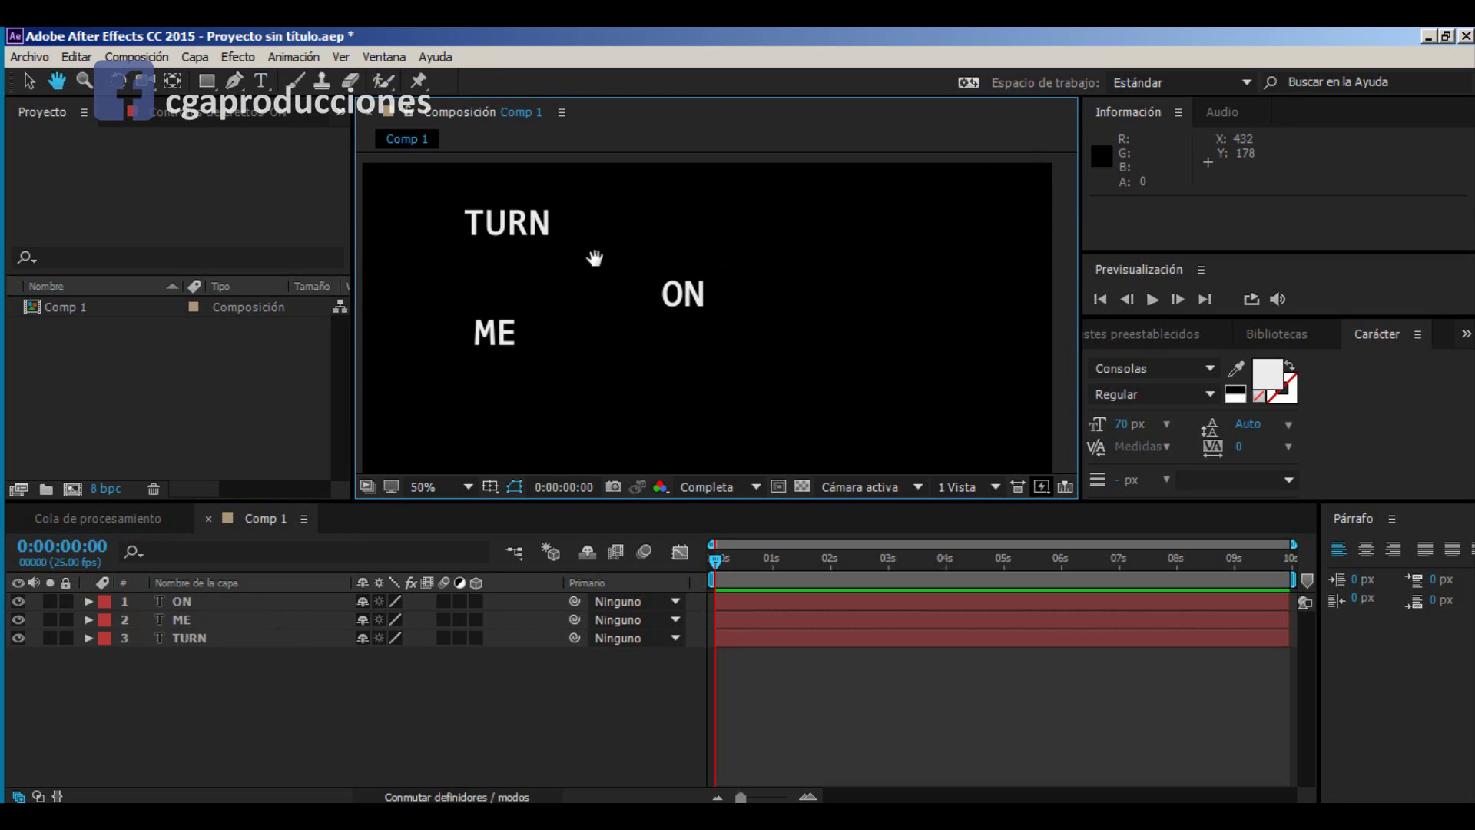
drag(684, 298, 874, 373)
drag(527, 237, 749, 274)
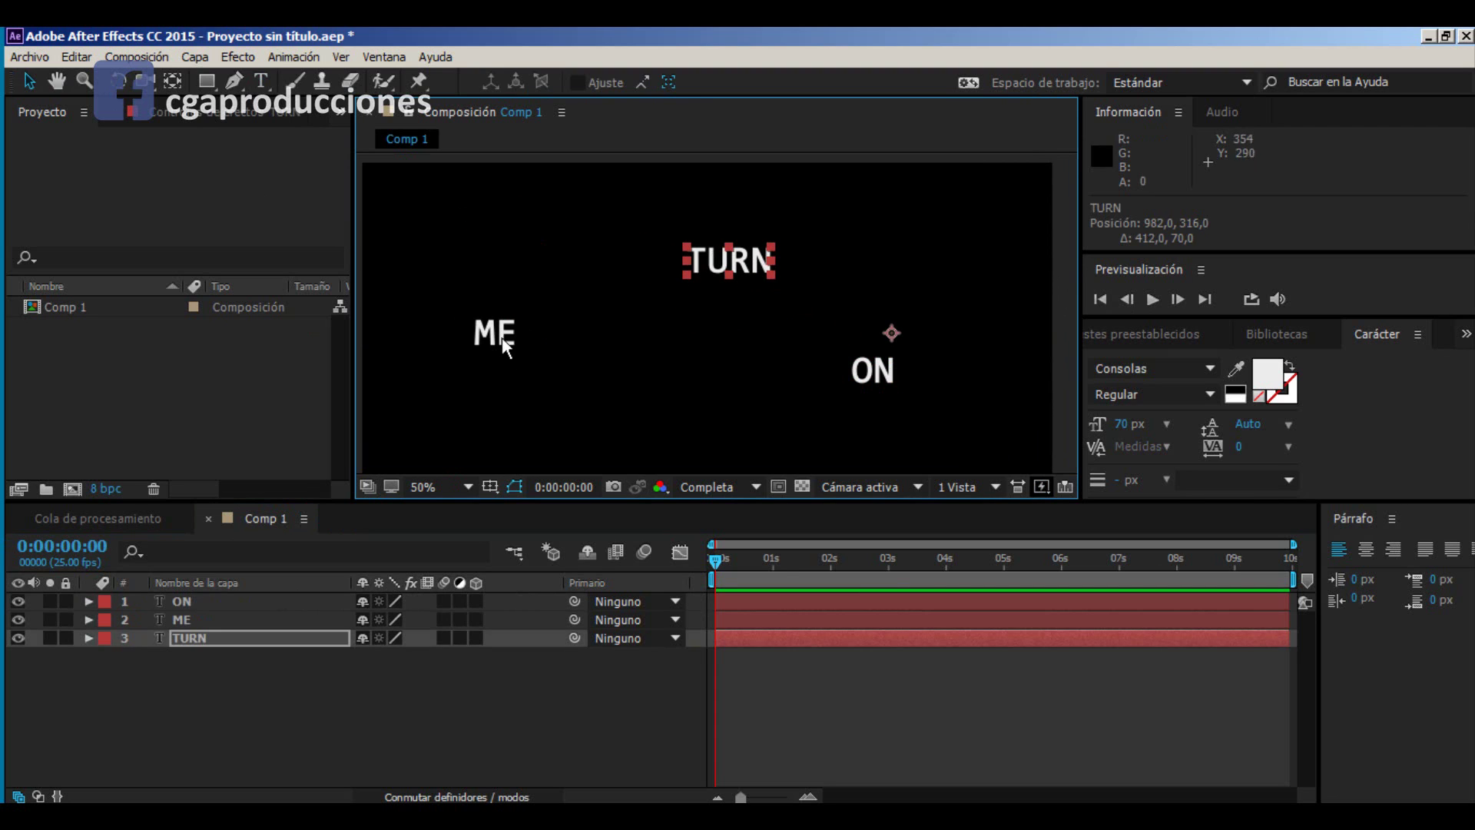
drag(501, 338, 558, 396)
key(comma)
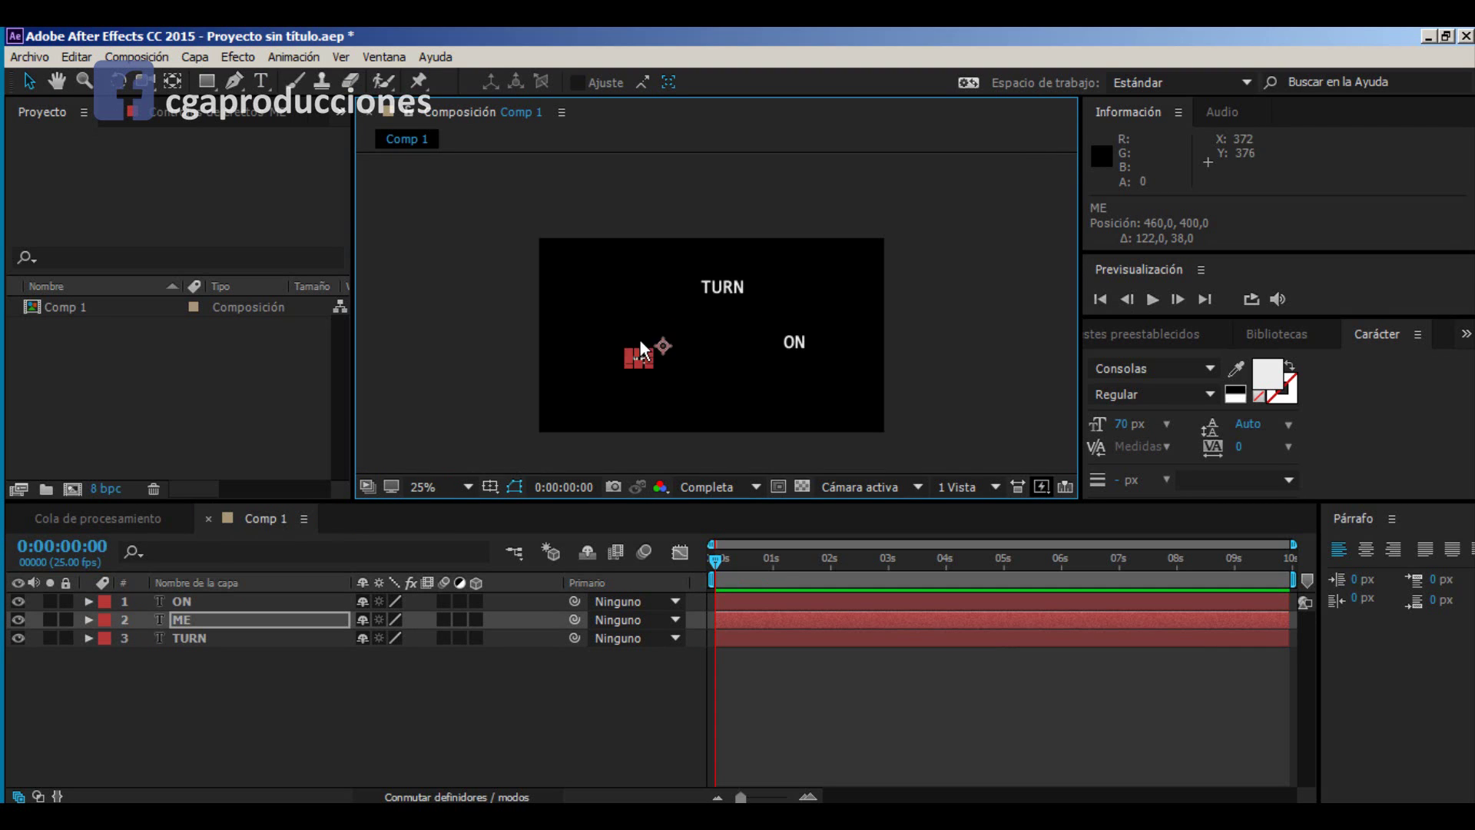
key(period)
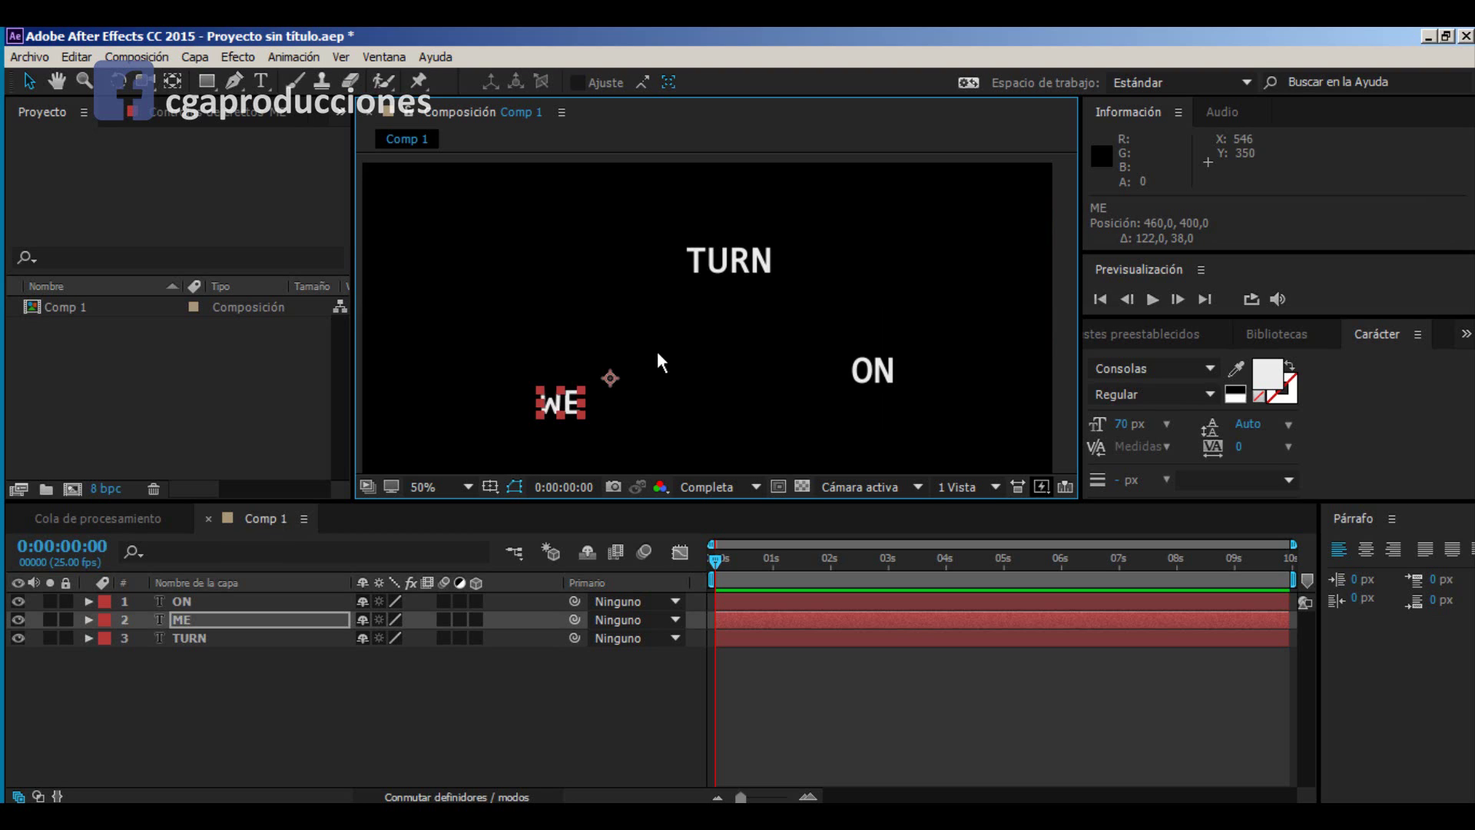
key(comma)
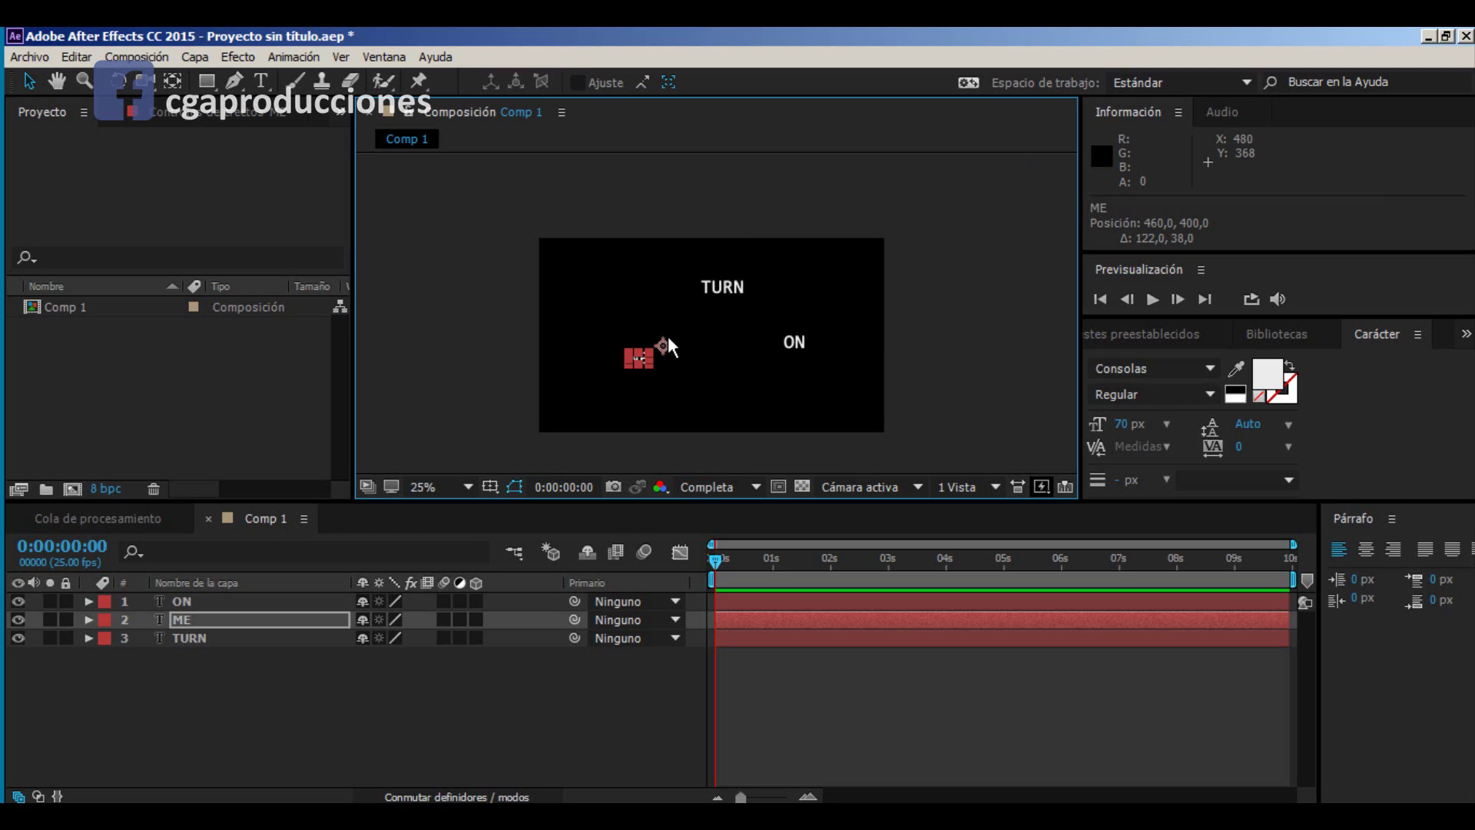
key(period)
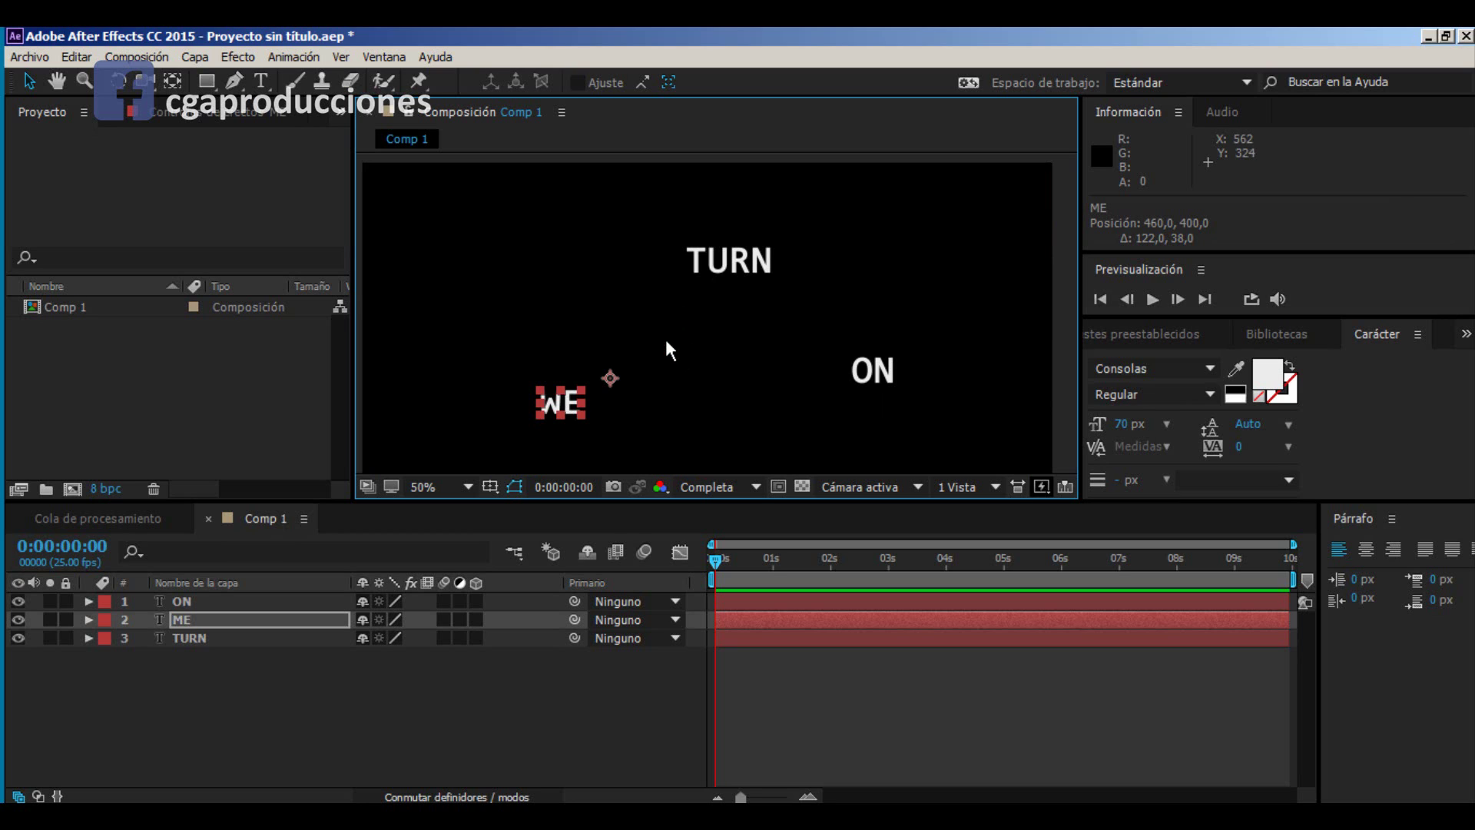
key(comma)
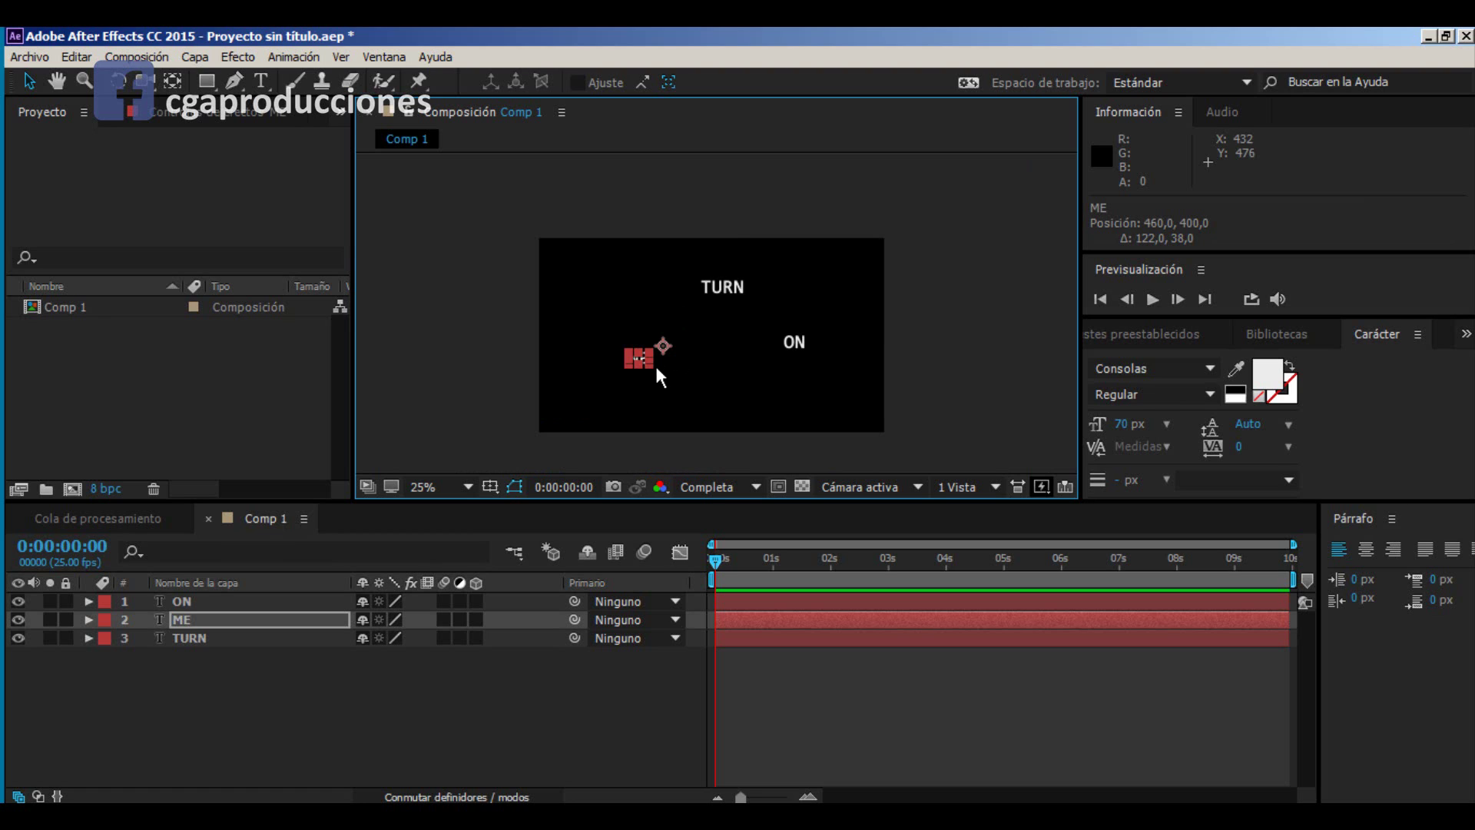
key(period)
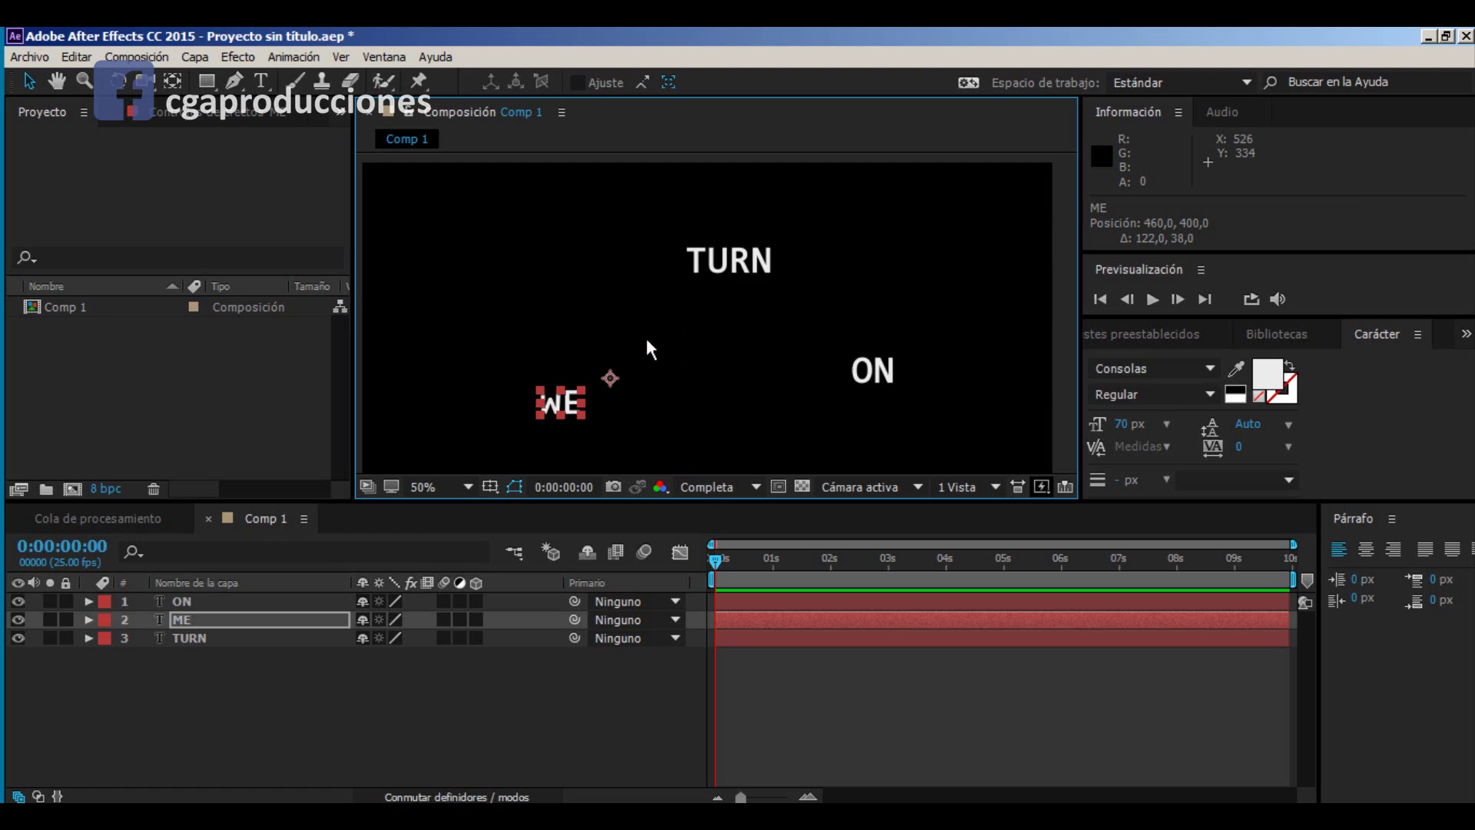
Step: Move the TURN text left and slightly down, to a position of about 840, 344
click(738, 268)
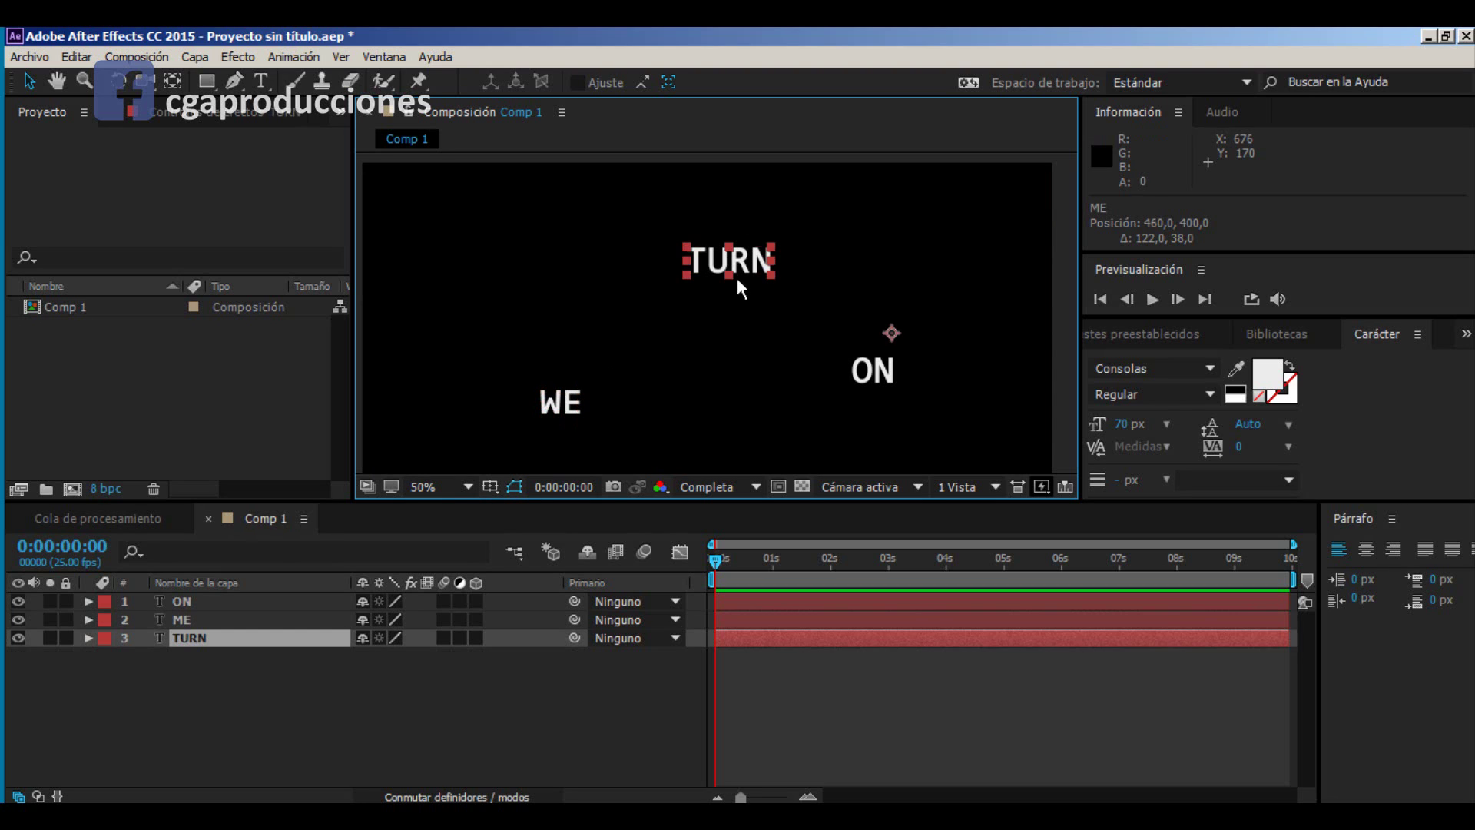
drag(740, 260, 663, 273)
key(s)
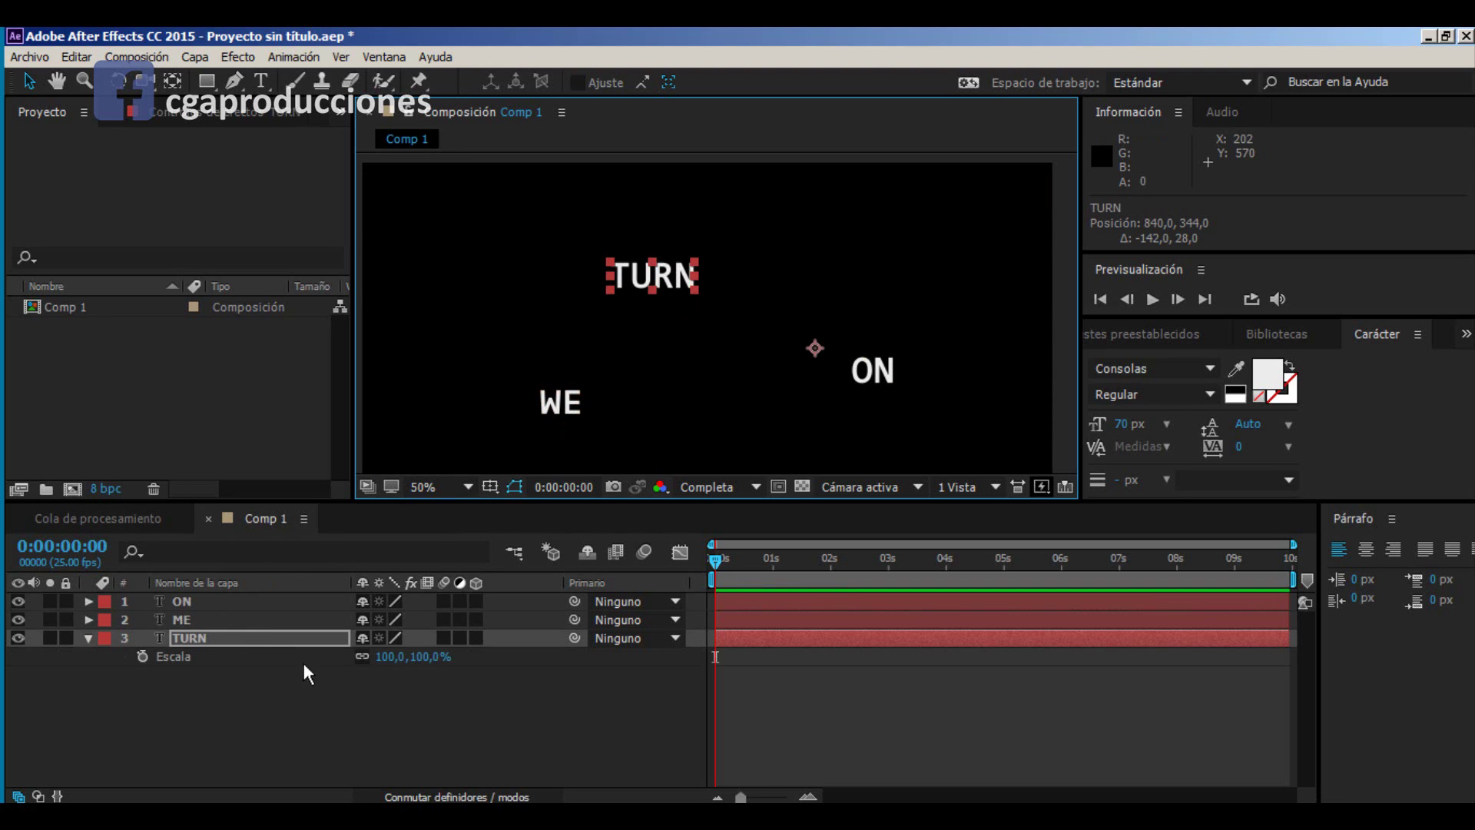
drag(393, 667, 516, 619)
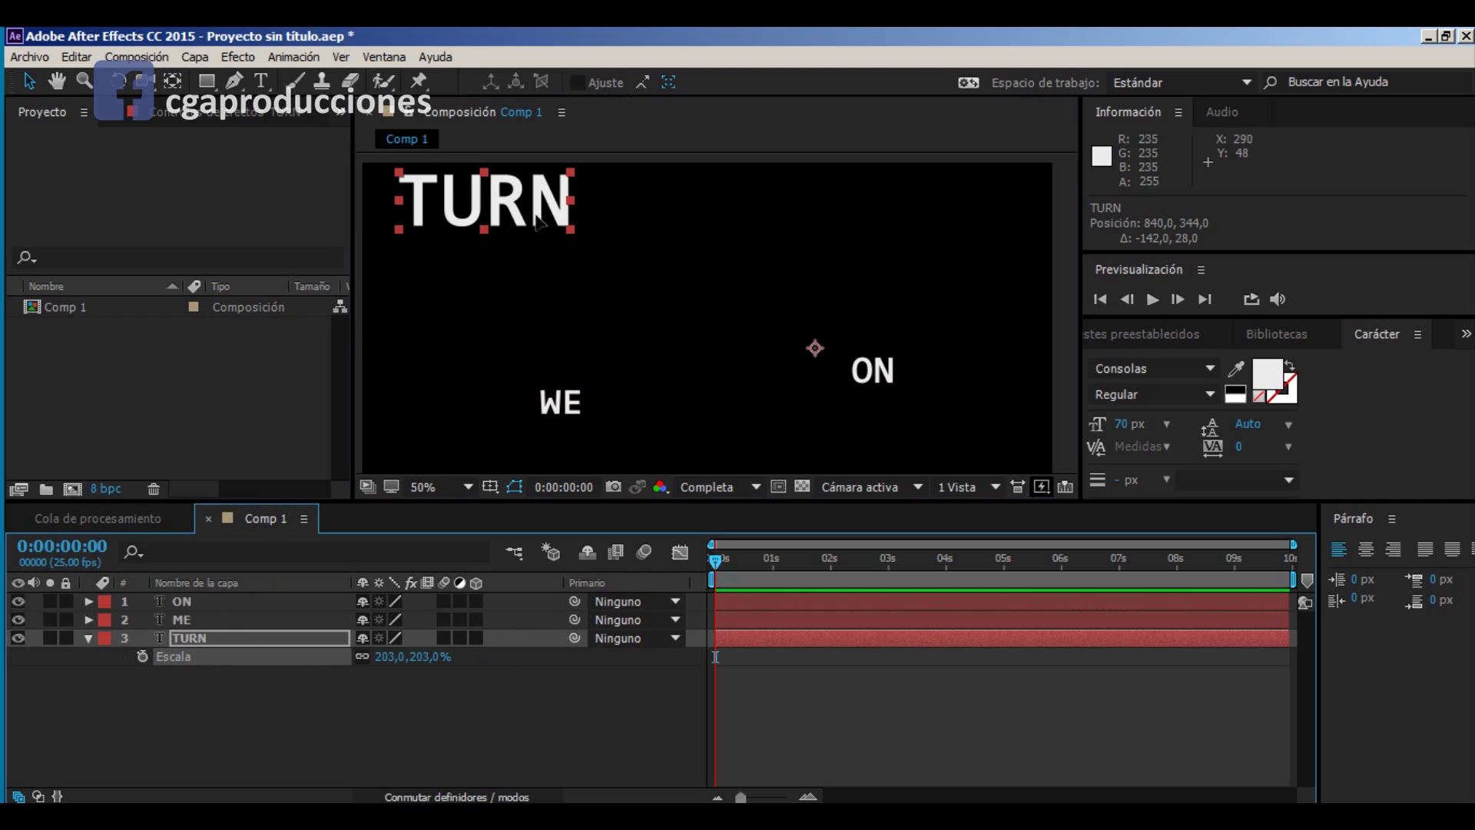
drag(815, 348, 937, 421)
key(ctrl+z)
key(ctrl+z)
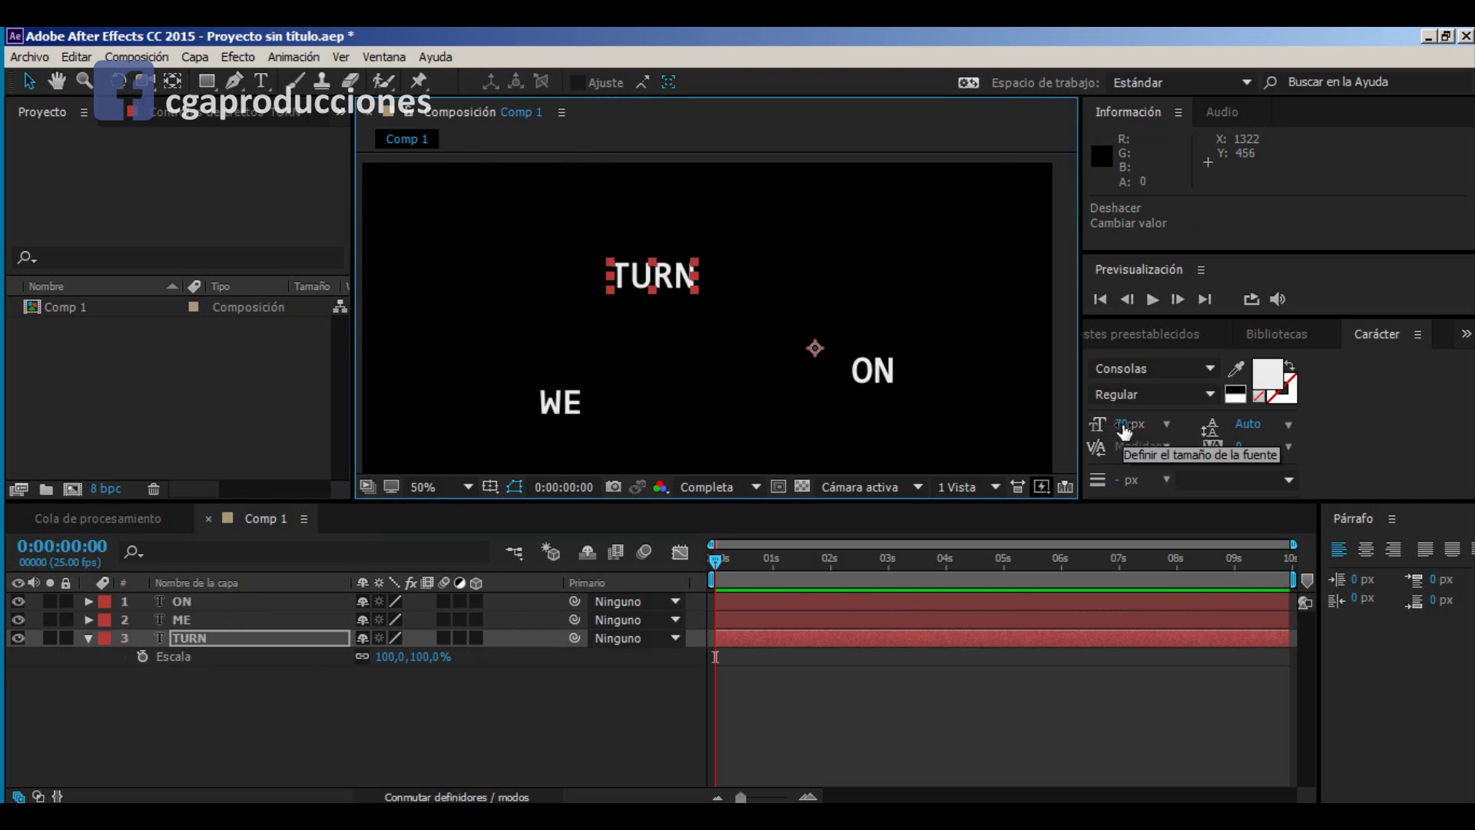
Step: Set the TURN text's font size to 203 px and recentre it at a position of about 758, 330
drag(1129, 430, 1299, 444)
drag(791, 305, 760, 301)
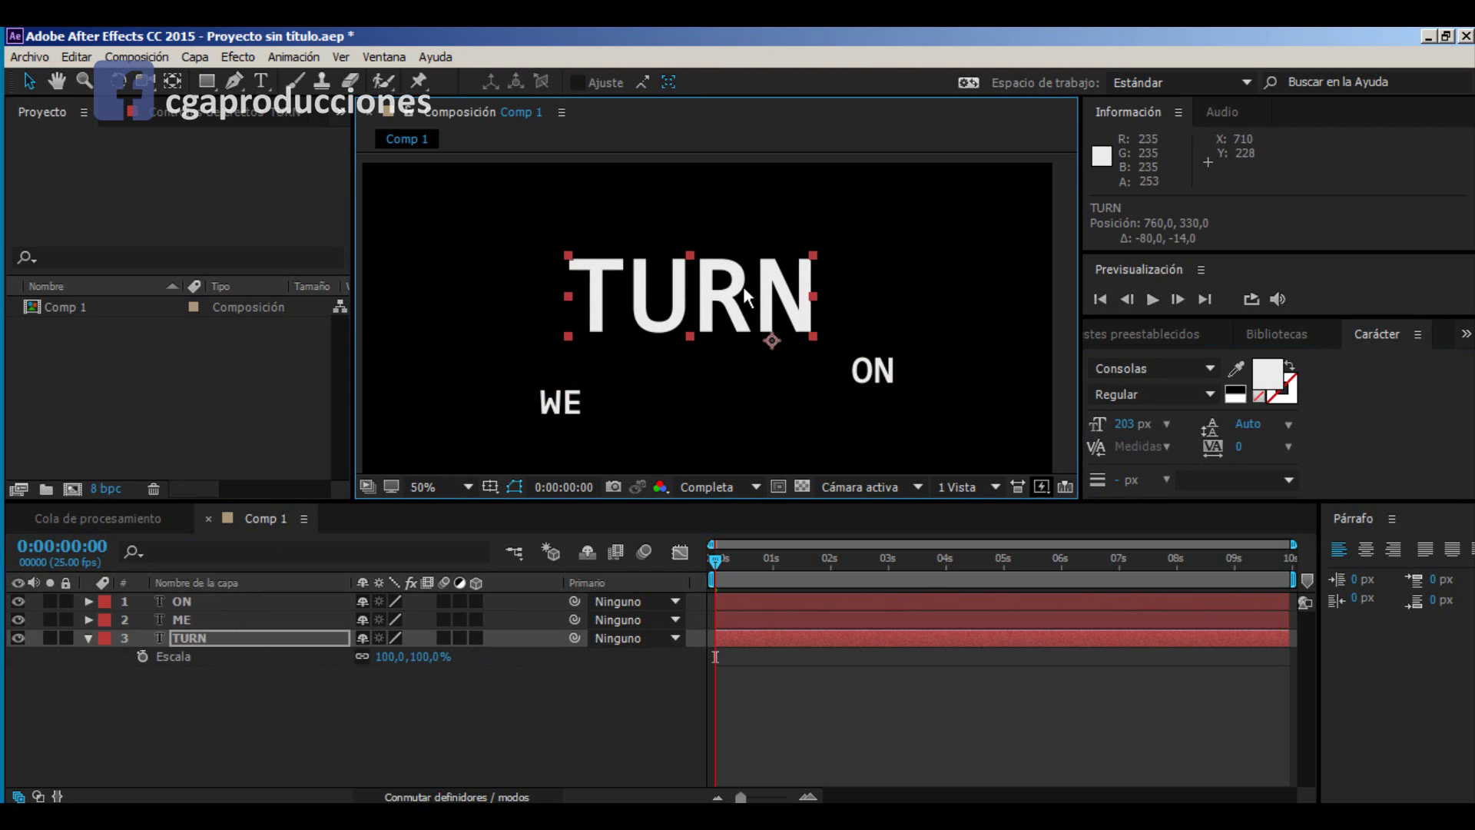
Step: Preview alternative font families on the lower-left ME text, going through the list from Consolas past Lucida Handwriting
click(556, 403)
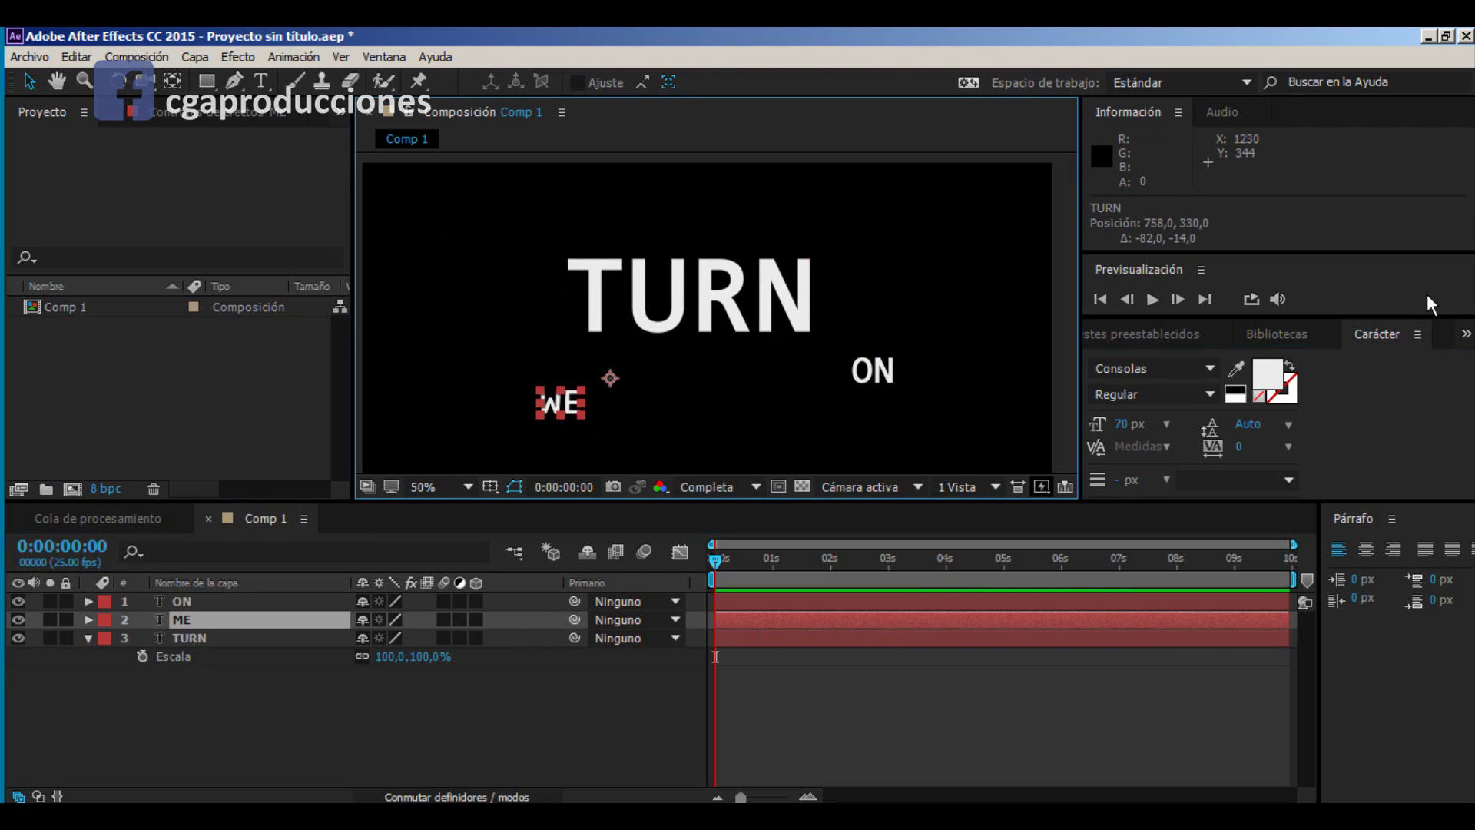
click(1204, 375)
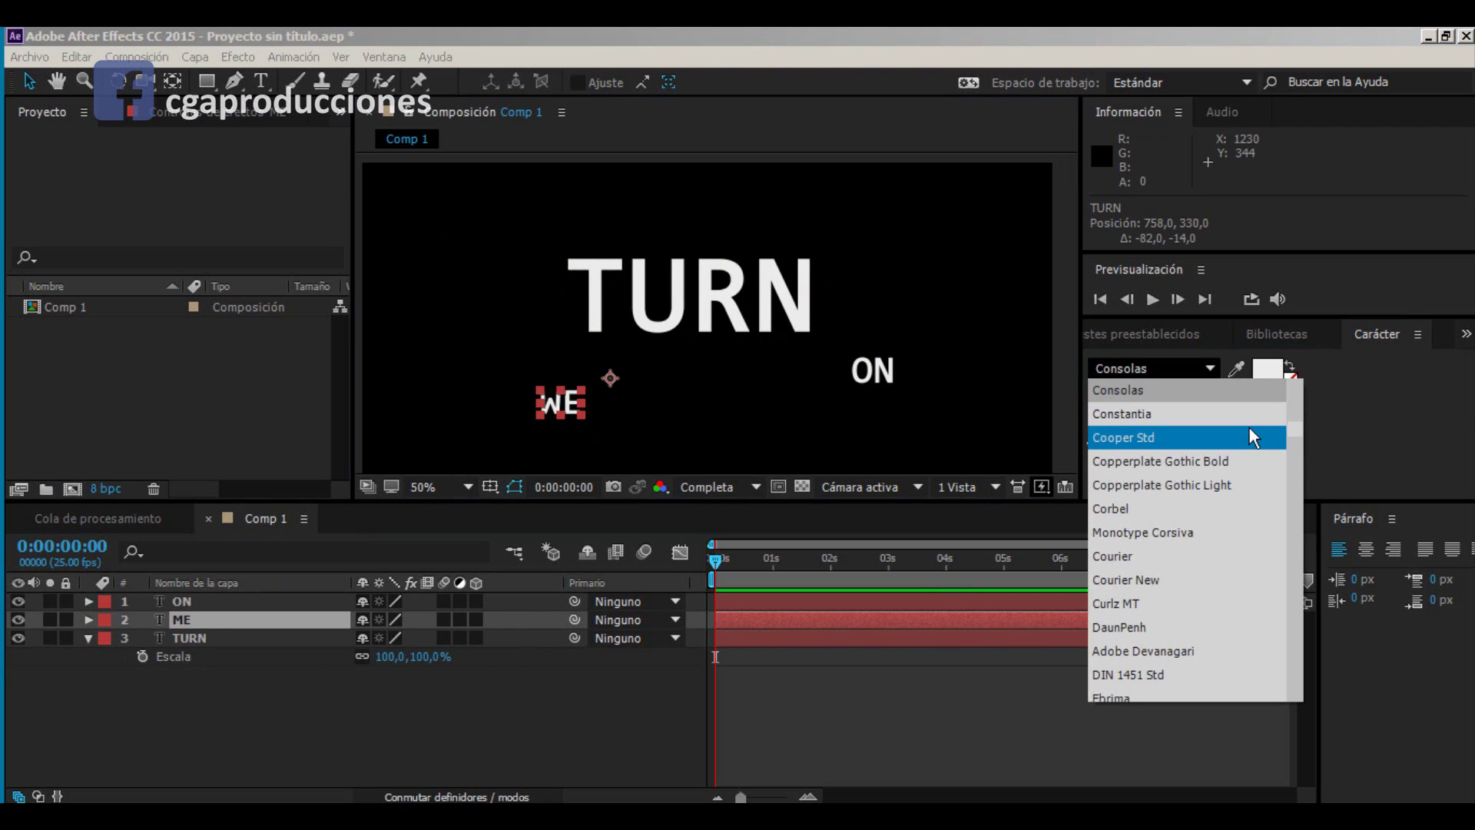
key(Down)
key(Down)
key(Down)
key(Down)
key(Down)
key(Down)
key(Down)
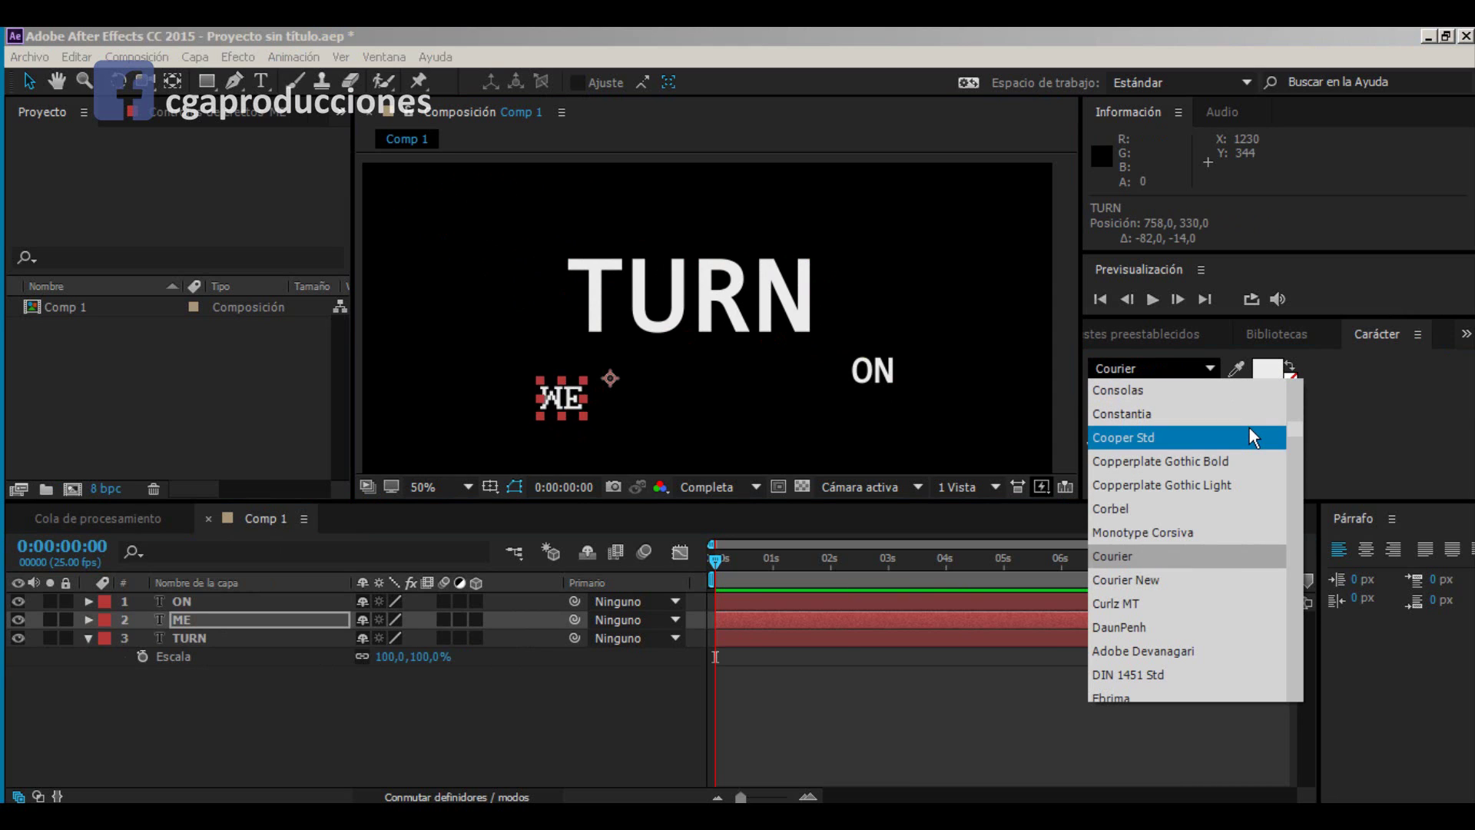
key(Down)
key(Down)
key(Down)
key(Down)
key(Down)
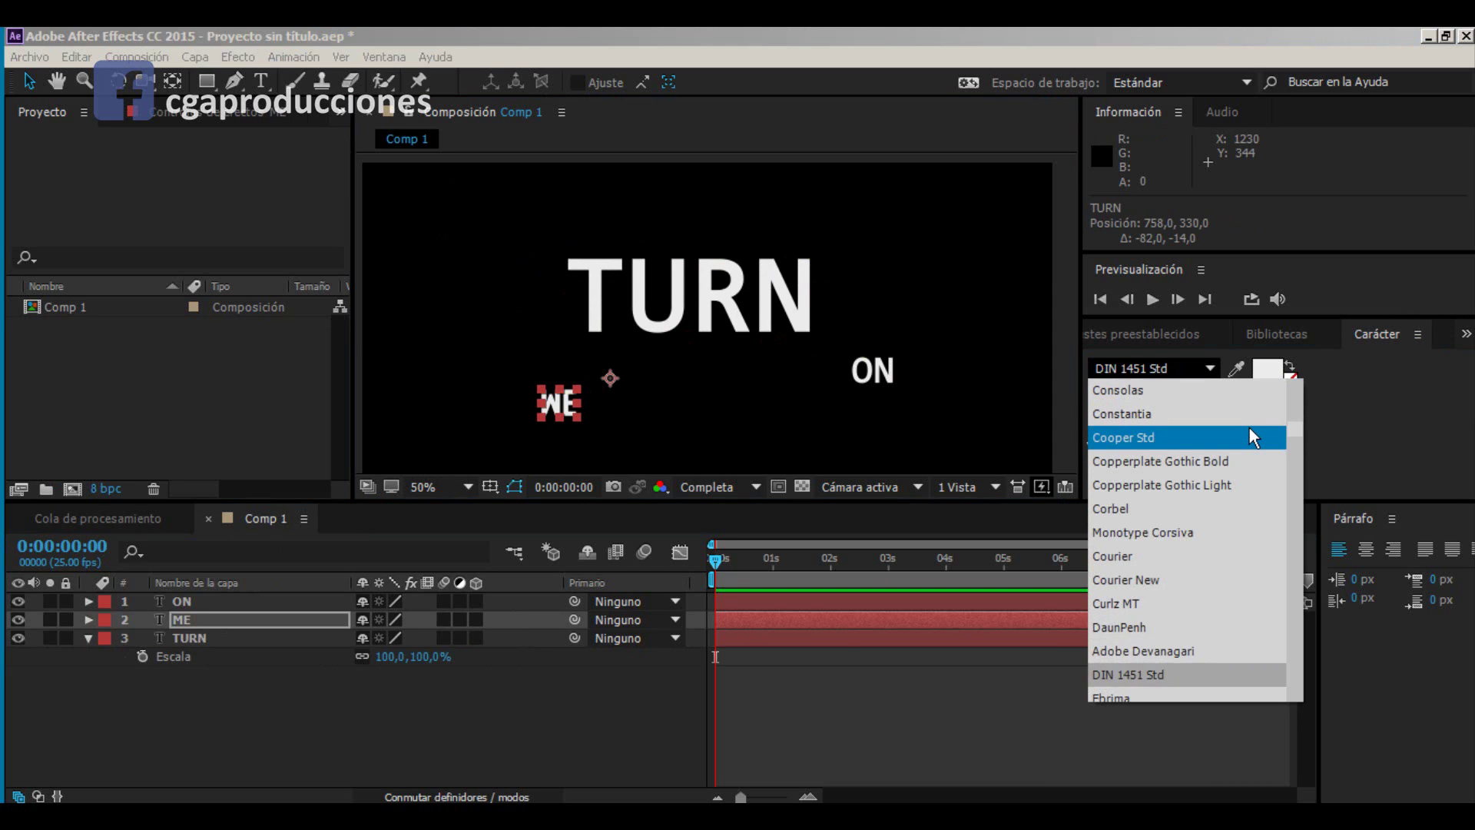
key(Down)
key(Down)
key(Down)
key(Down)
key(Down)
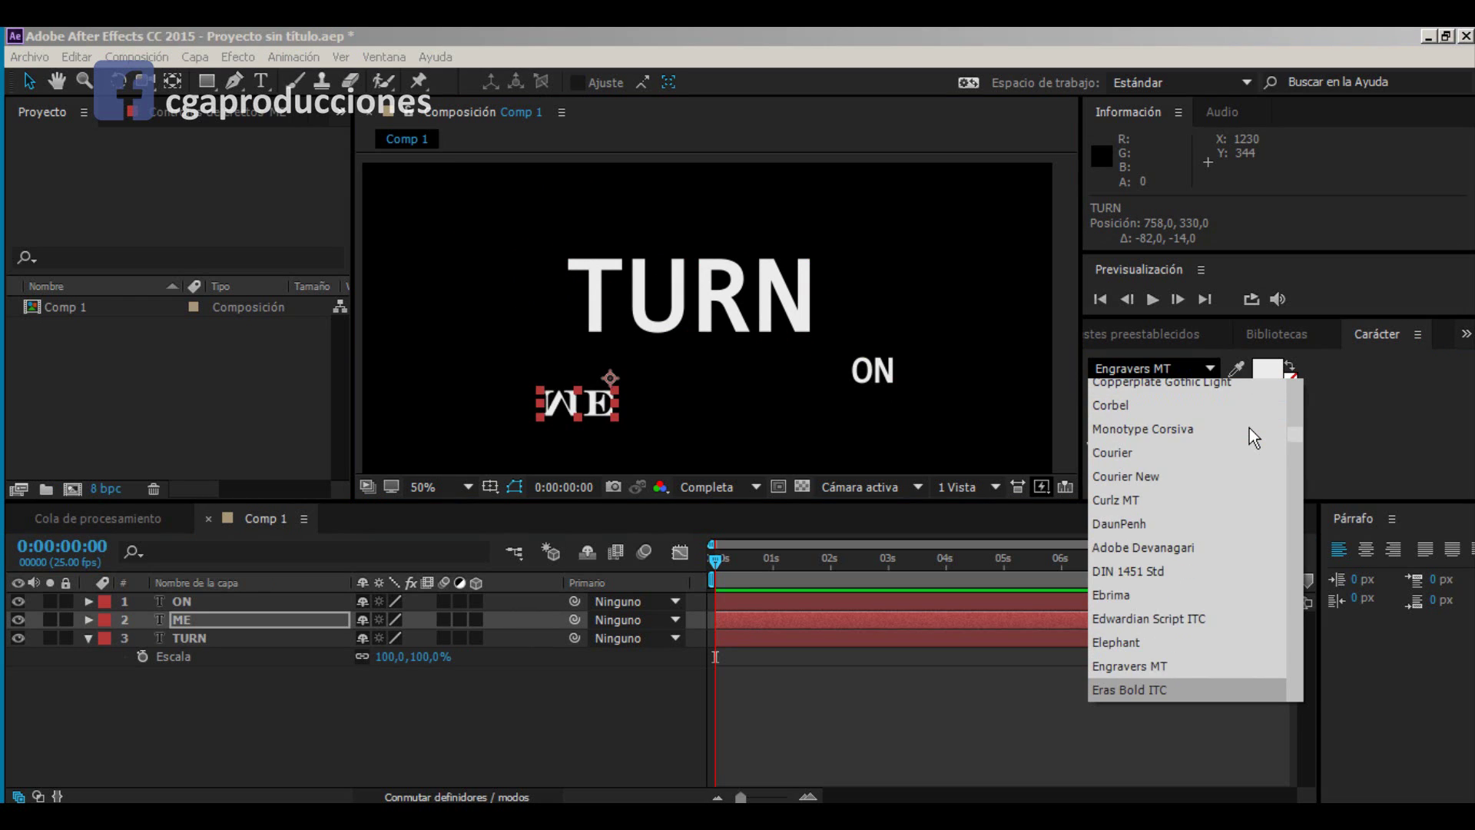
key(Down)
key(Down)
key(Down)
key(Down)
key(Down)
key(Down)
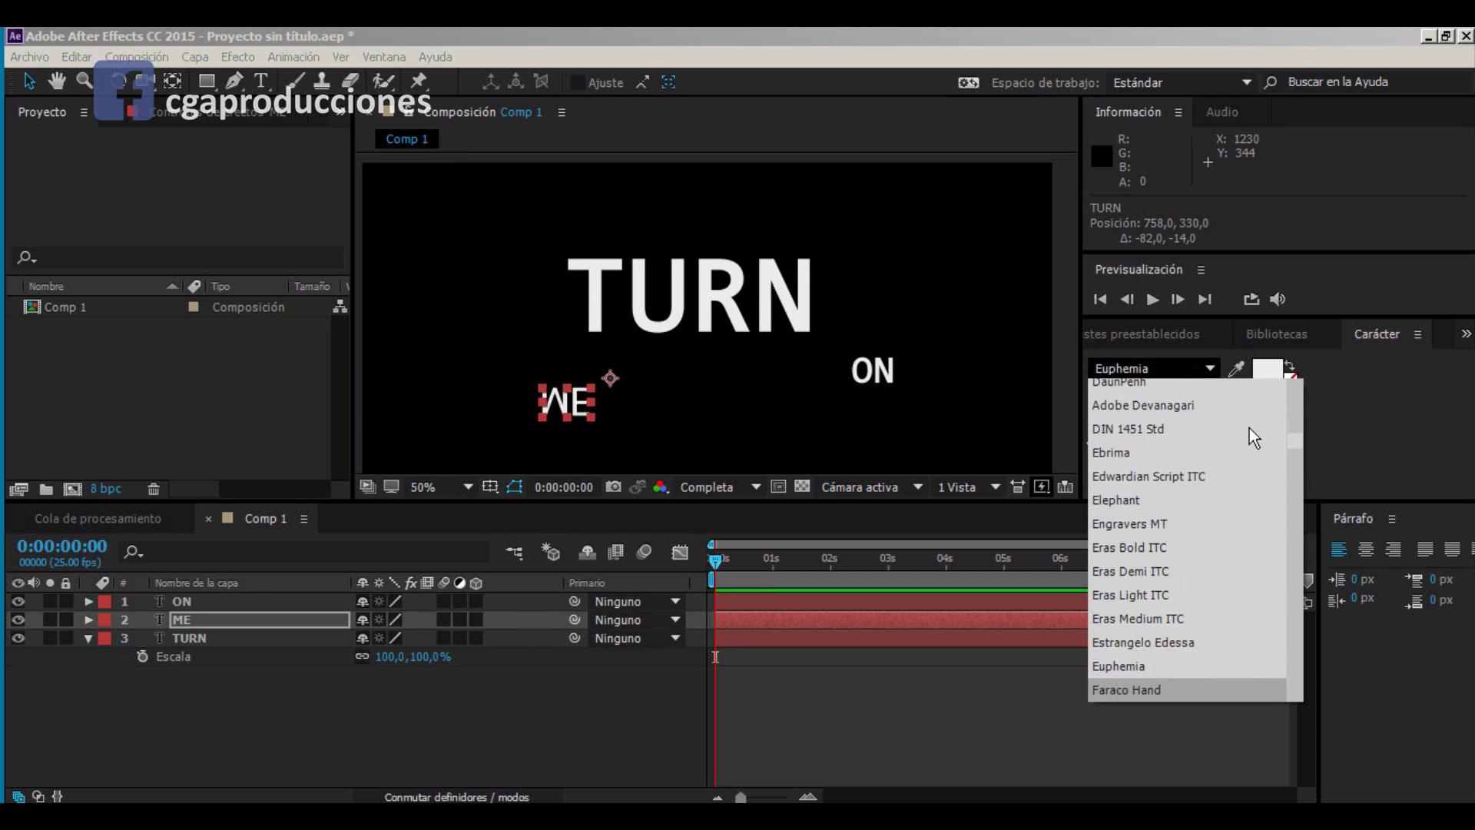
key(Down)
key(Down)
key(Down)
key(Down)
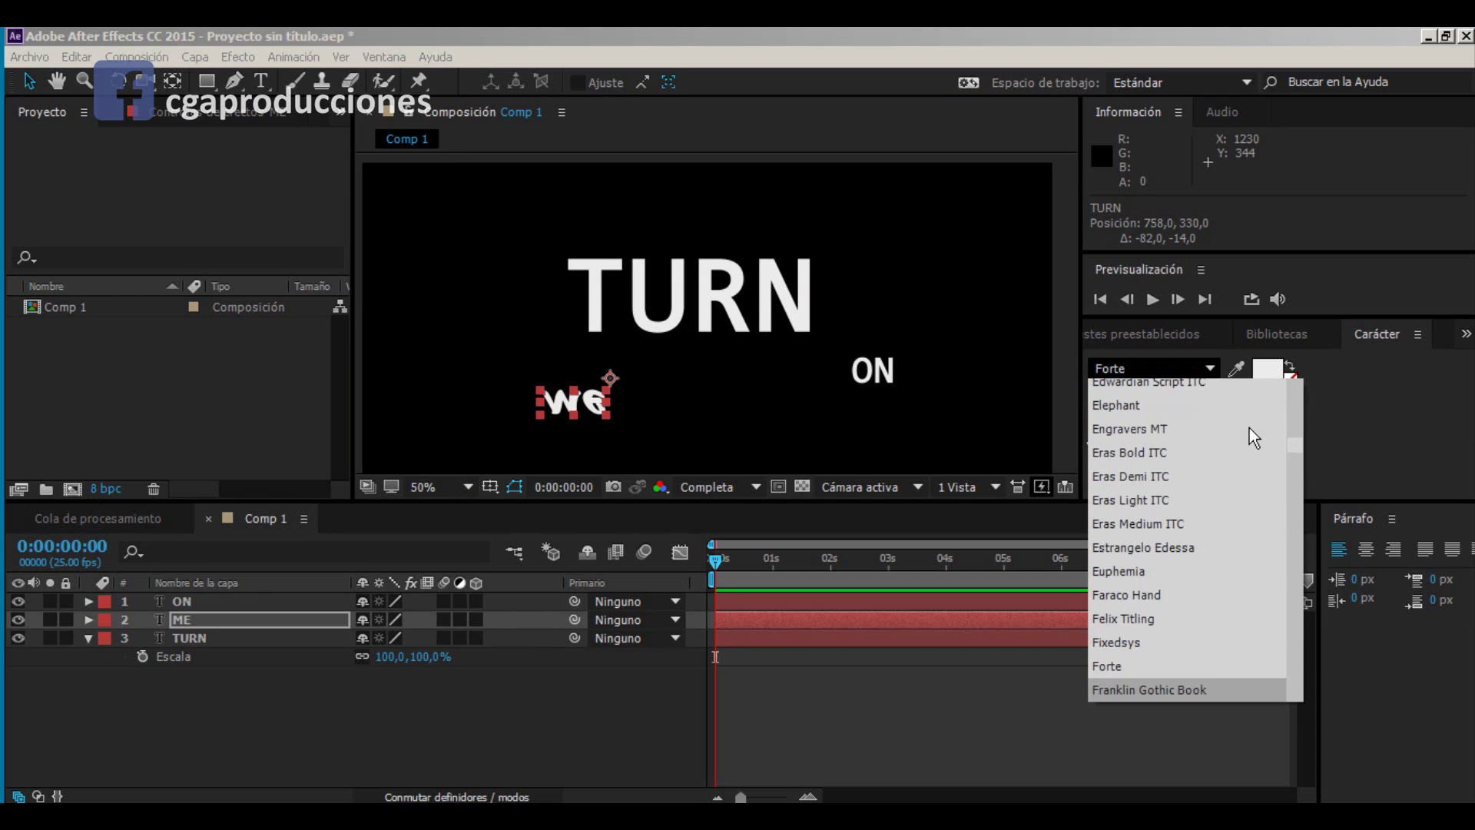
key(Down)
key(Down)
key(Down)
key(Down)
key(Down)
key(Down)
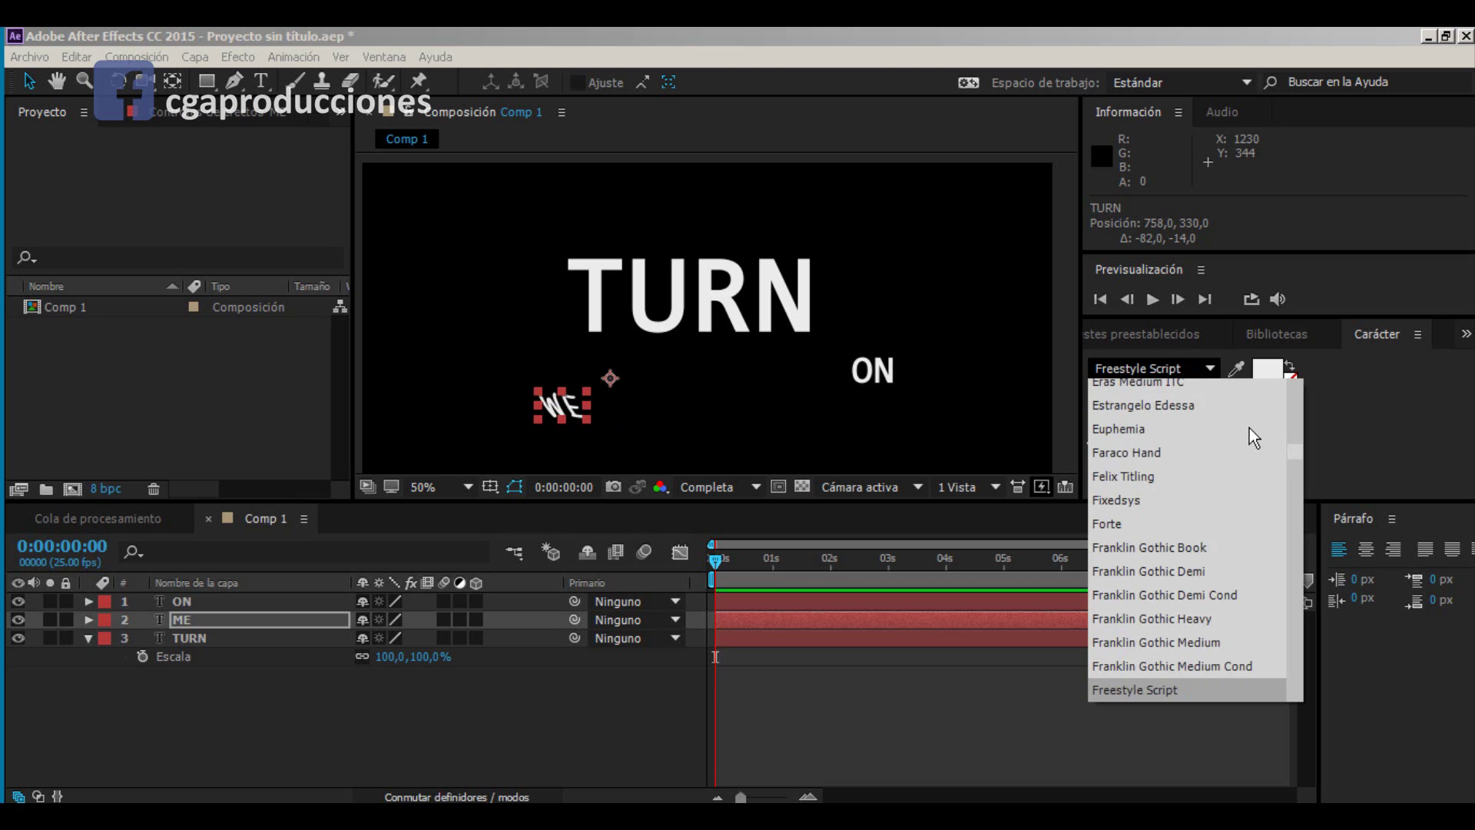
key(Down)
key(Down)
key(Down)
key(Down)
key(Down)
key(Down)
key(Down)
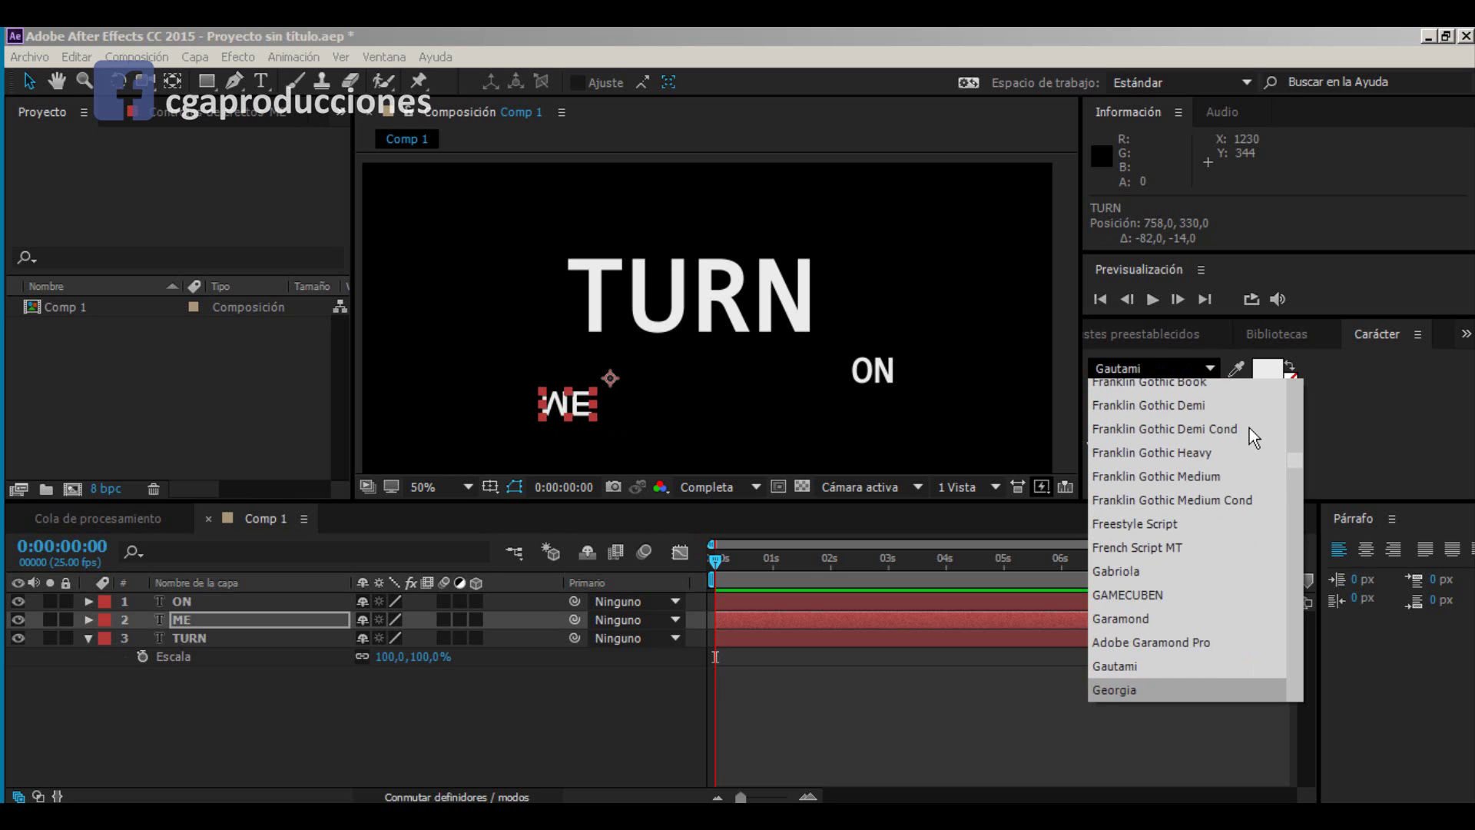
key(Down)
key(Down)
key(Down)
key(Down)
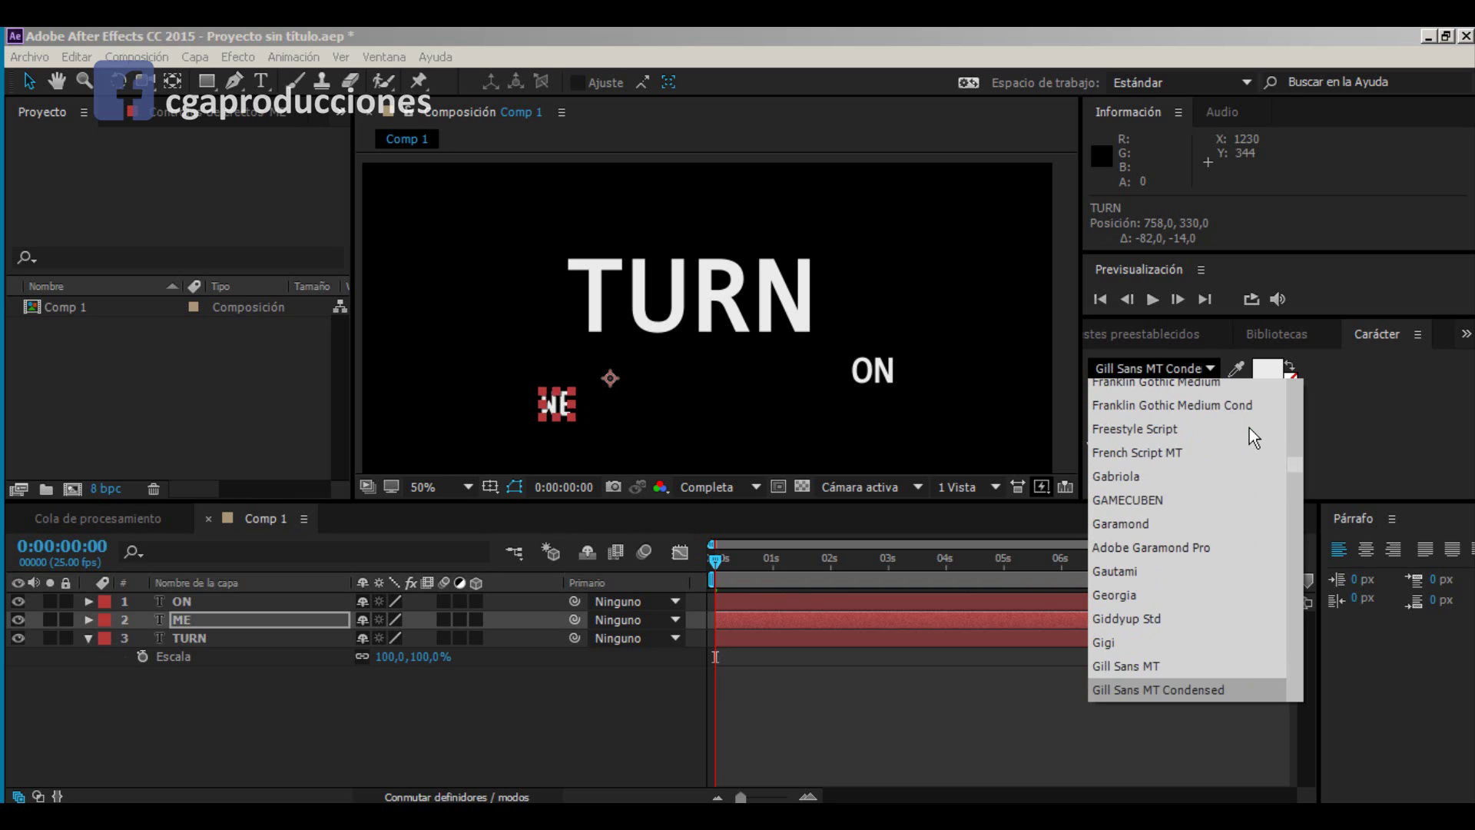
key(Down)
key(Down)
key(Down)
key(Down)
key(Down)
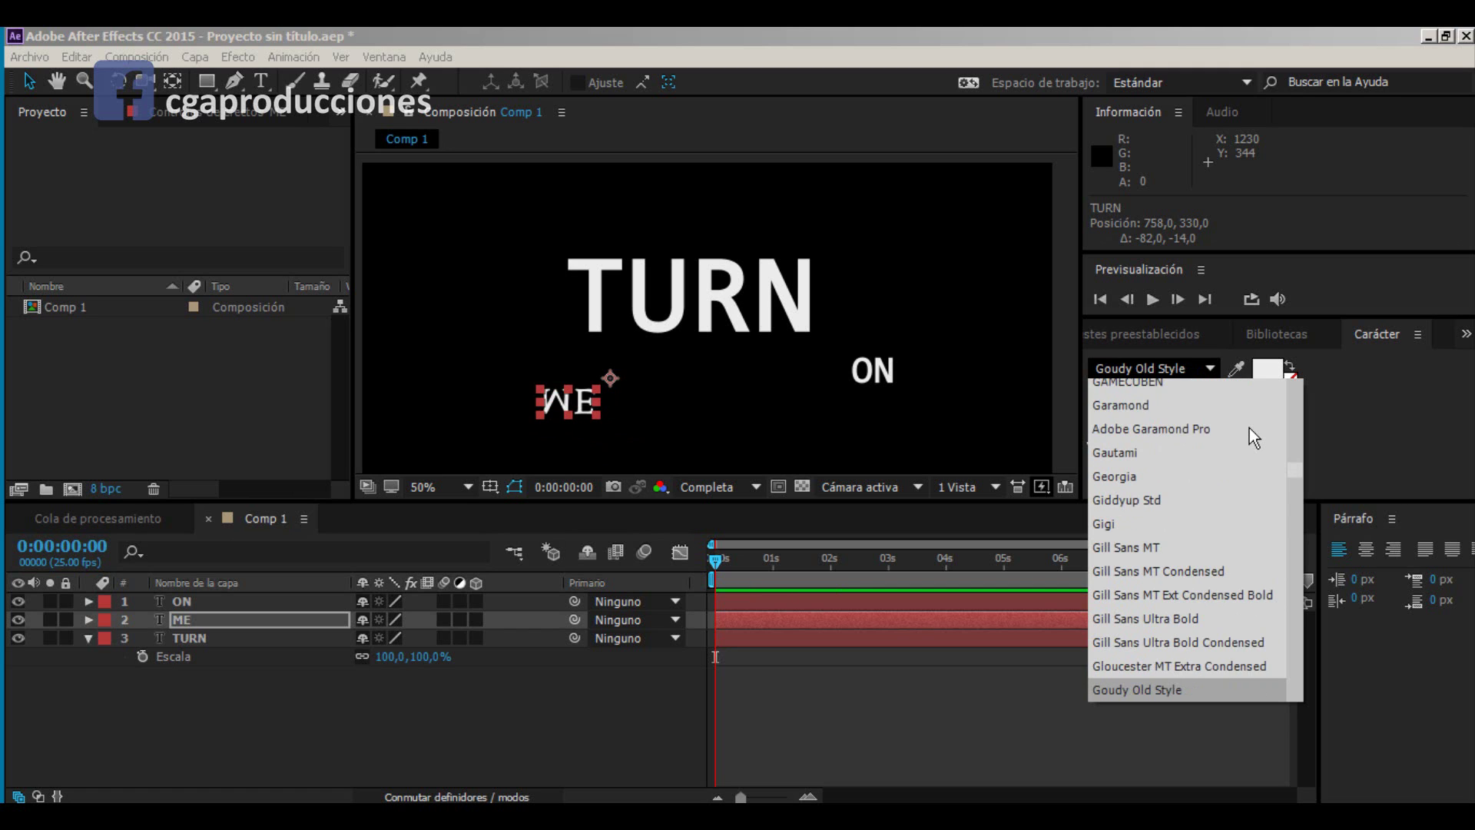
key(Down)
key(Down)
key(Down)
key(Down)
key(Down)
key(Down)
key(Down)
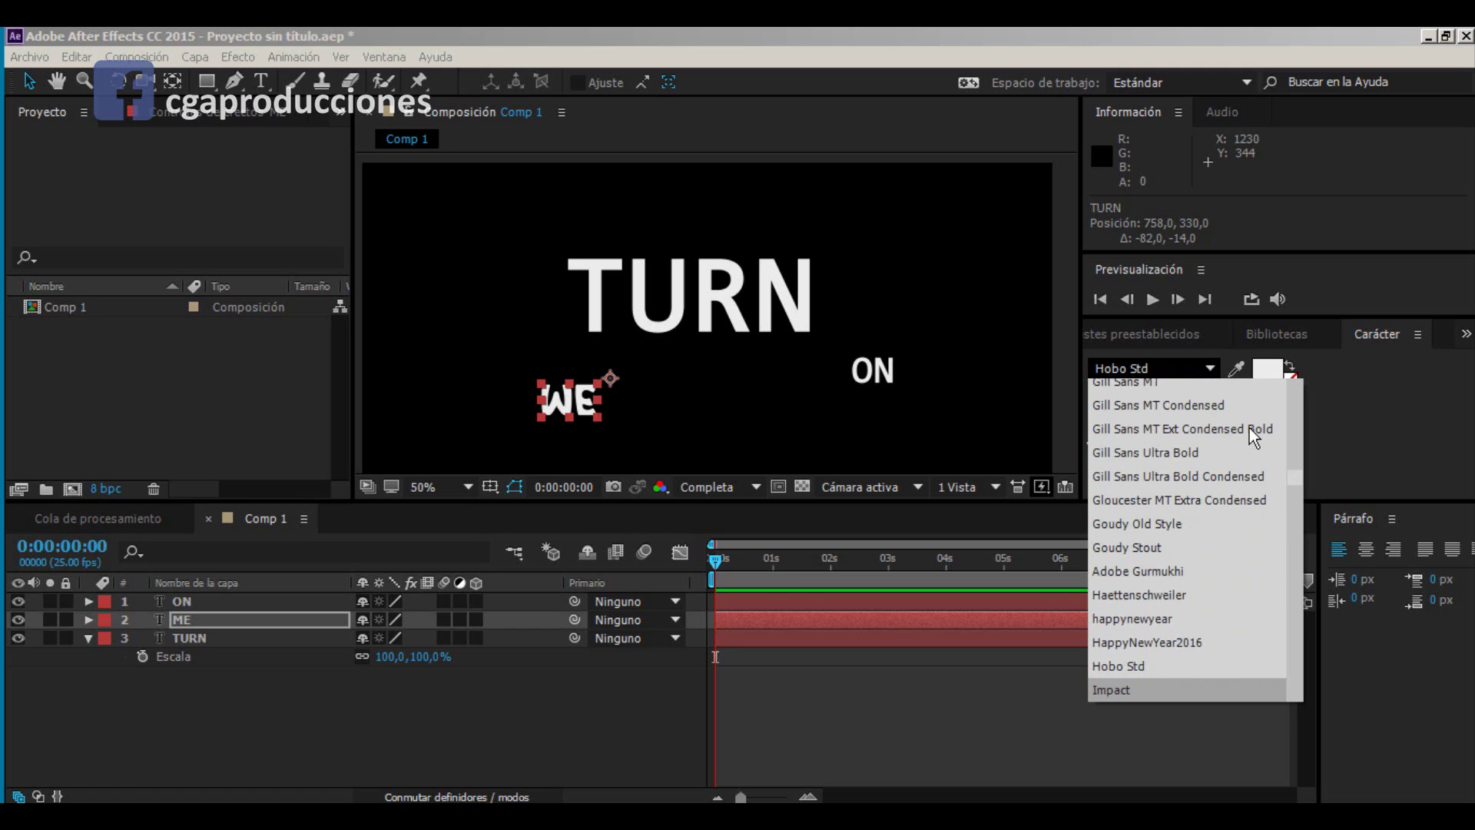
key(Down)
key(Down)
key(Down)
key(Down)
key(Down)
key(Down)
key(Down)
key(Down)
key(Down)
key(Down)
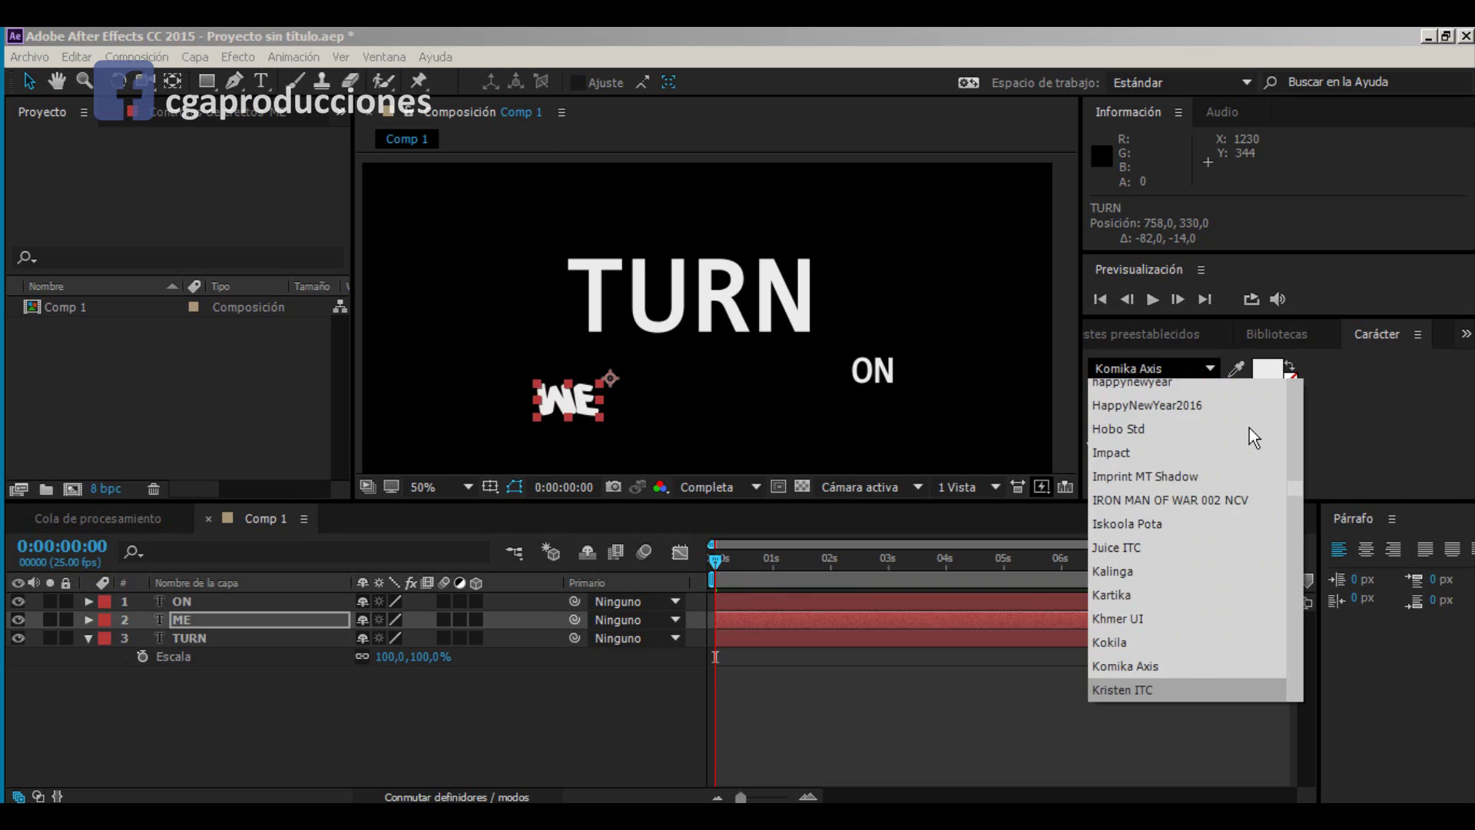
key(Down)
key(Down)
key(Down)
key(Down)
key(Down)
key(Down)
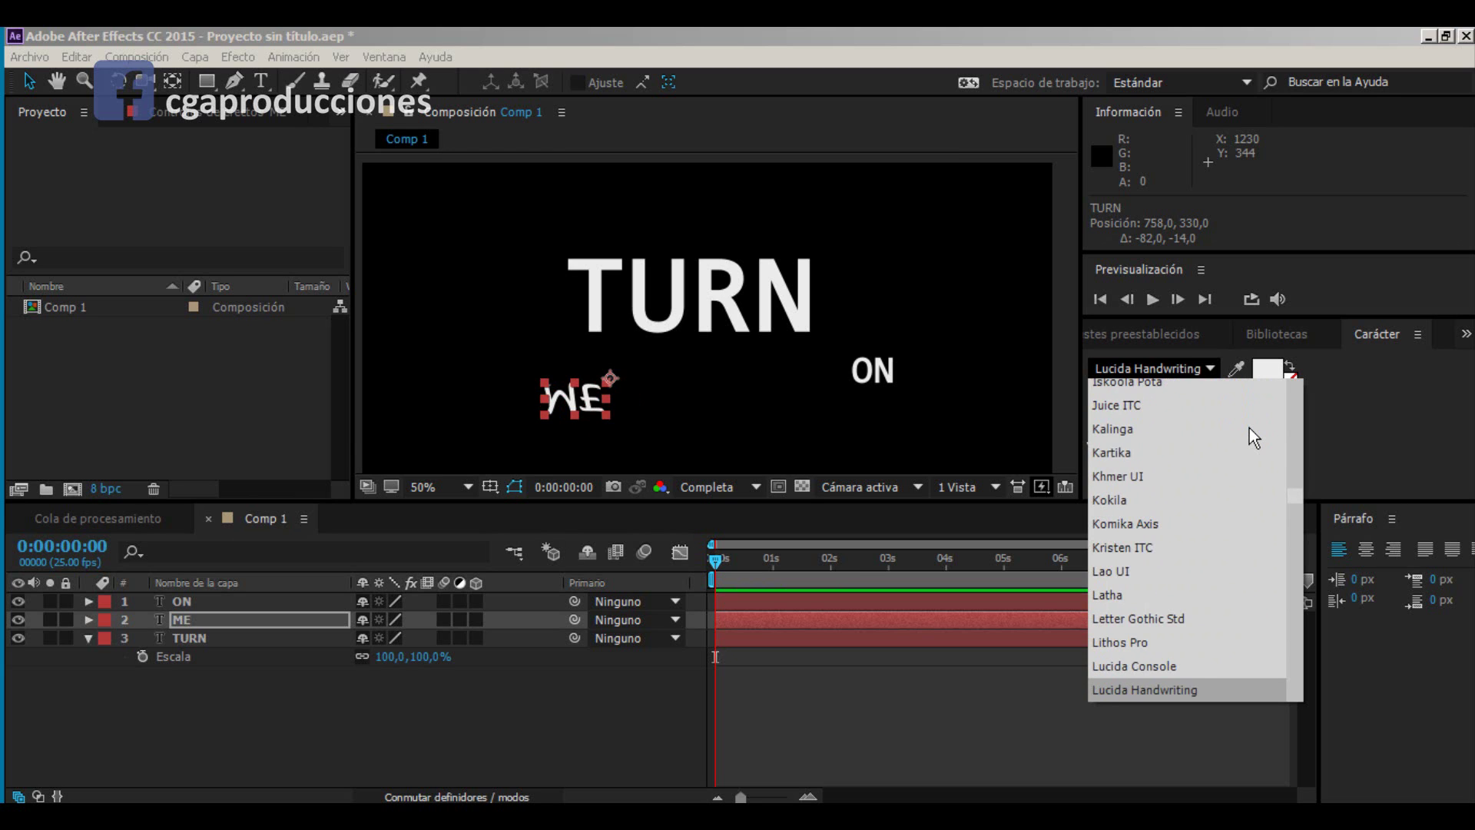
key(Down)
key(Down)
key(Down)
key(Down)
key(Down)
key(Down)
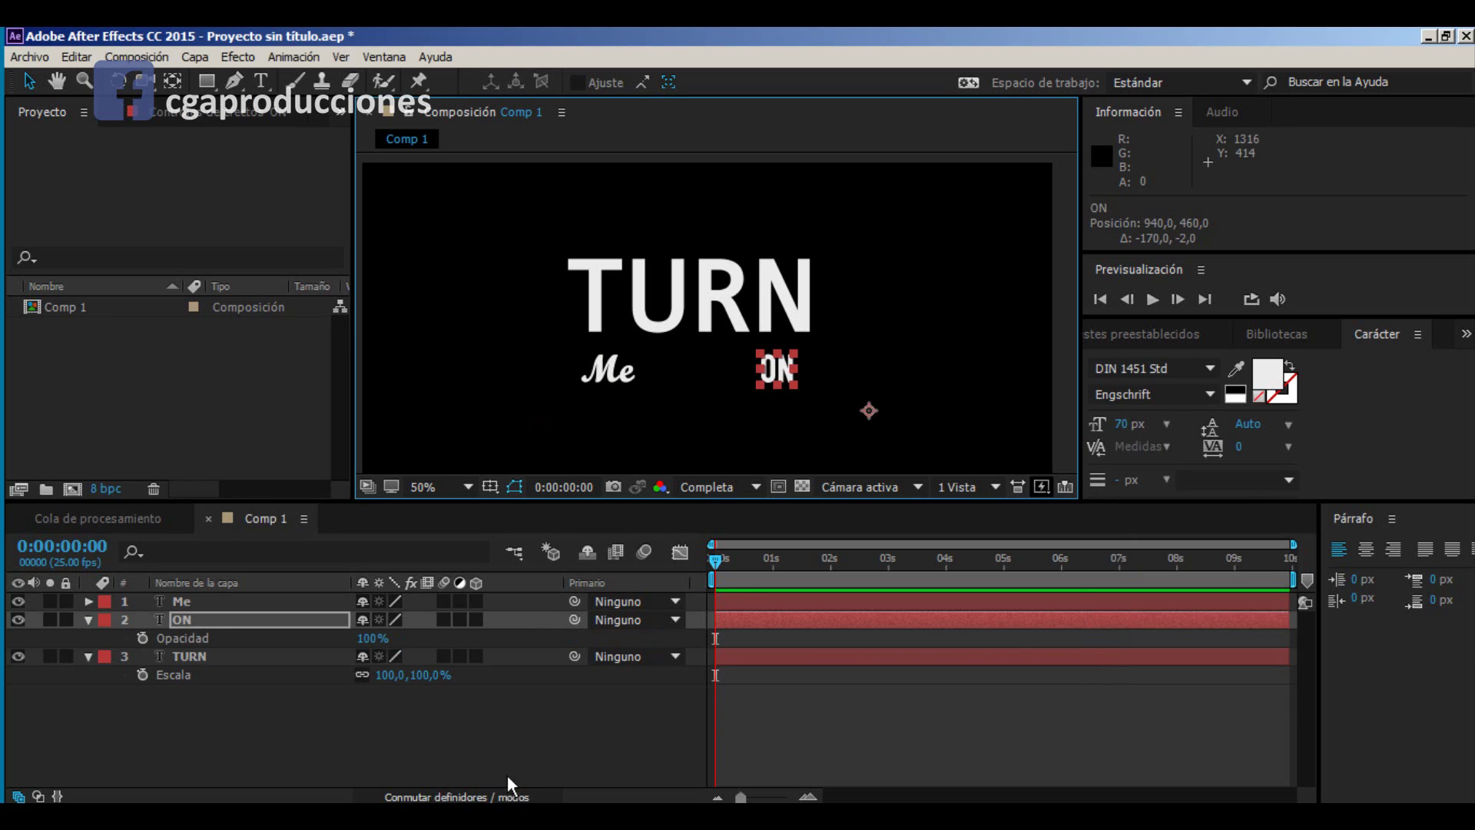
Step: Try scaling the ON text to 265%, and undo that scale change
key(s)
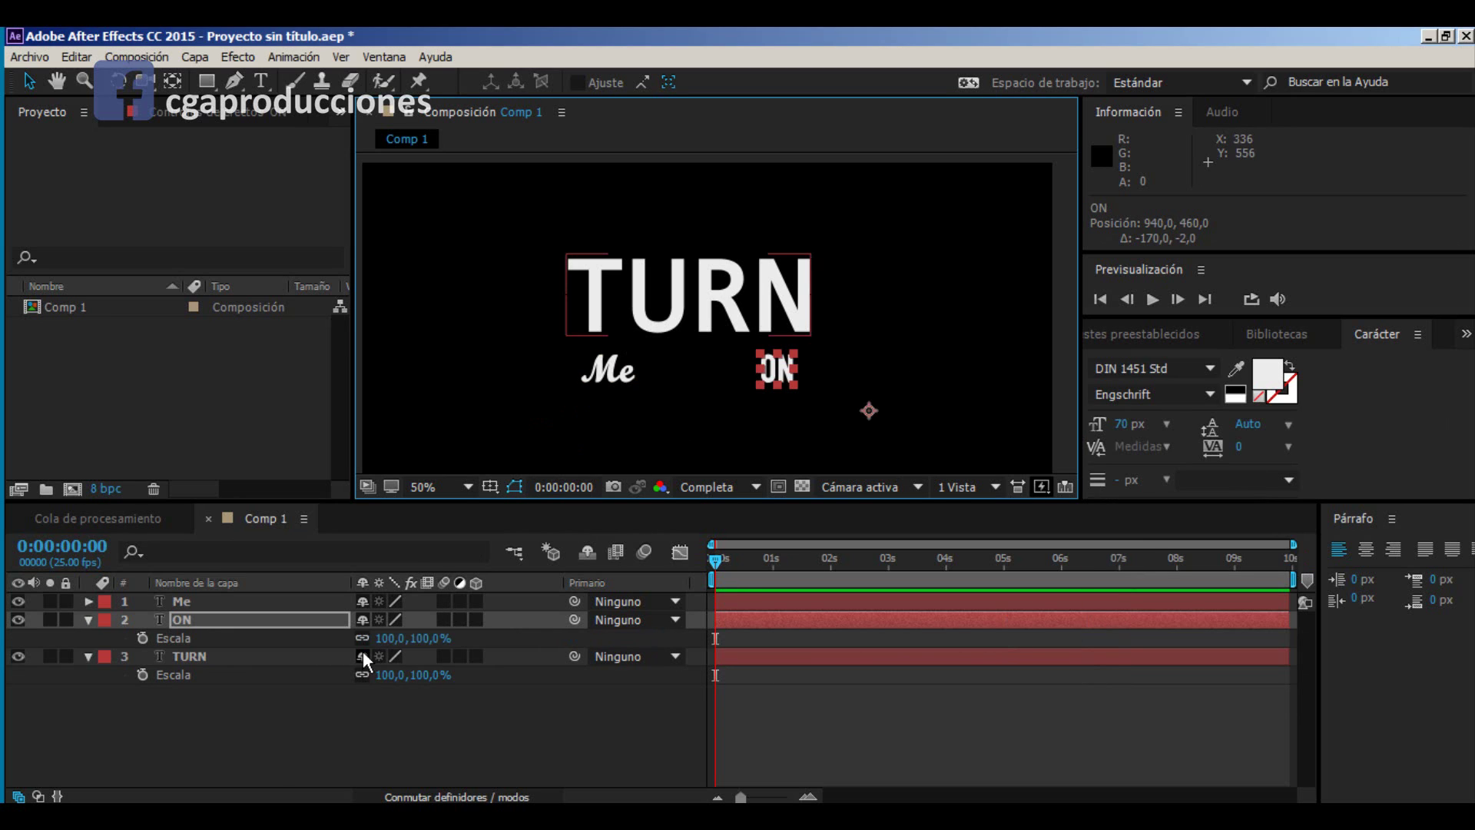
drag(384, 639, 503, 639)
key(ctrl+z)
key(ctrl+z)
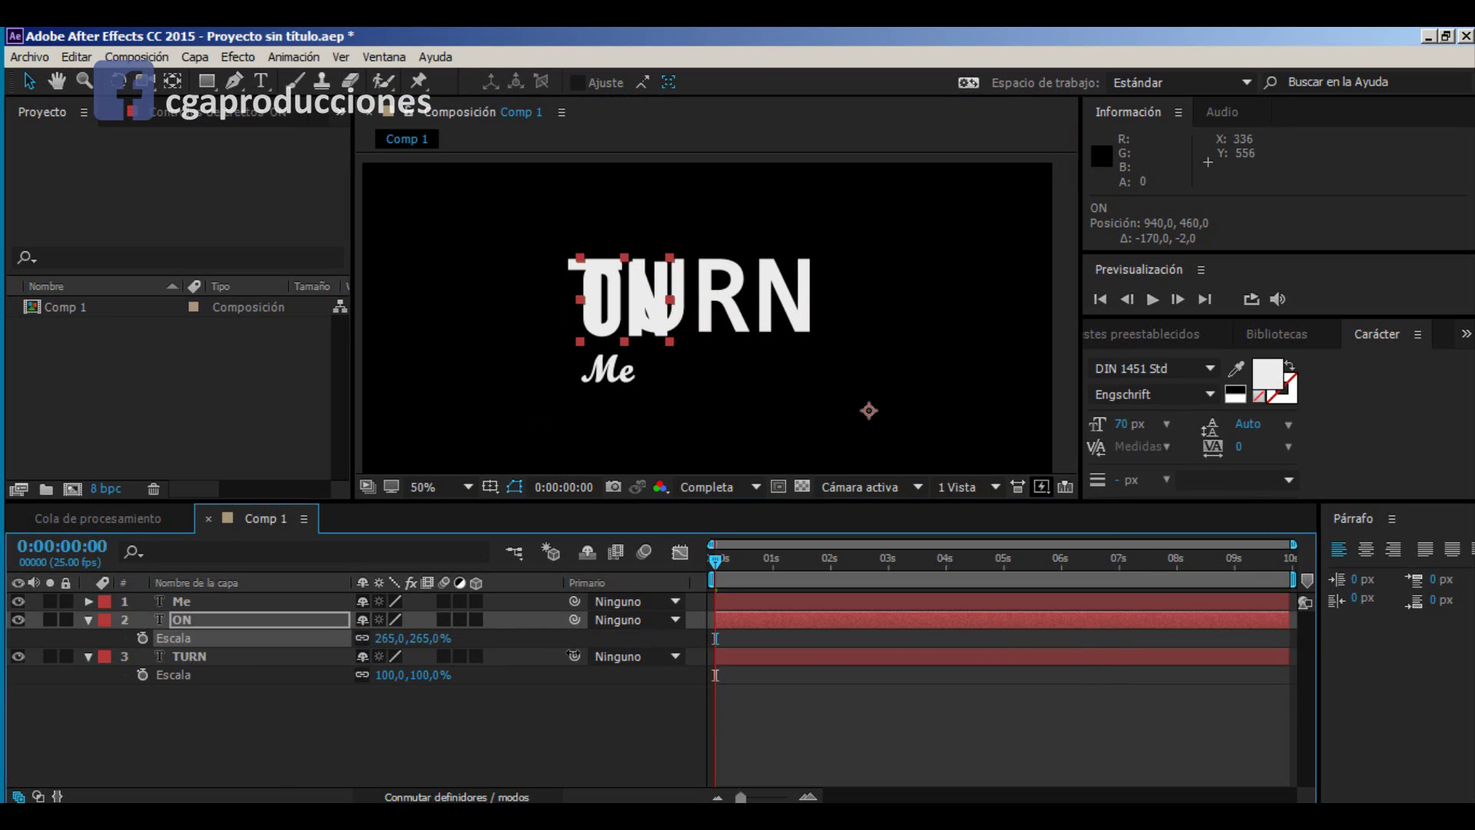
Step: Set the ON text's font size to 191 px and place it below TURN at a position of about 856, 442
drag(1126, 423, 1253, 421)
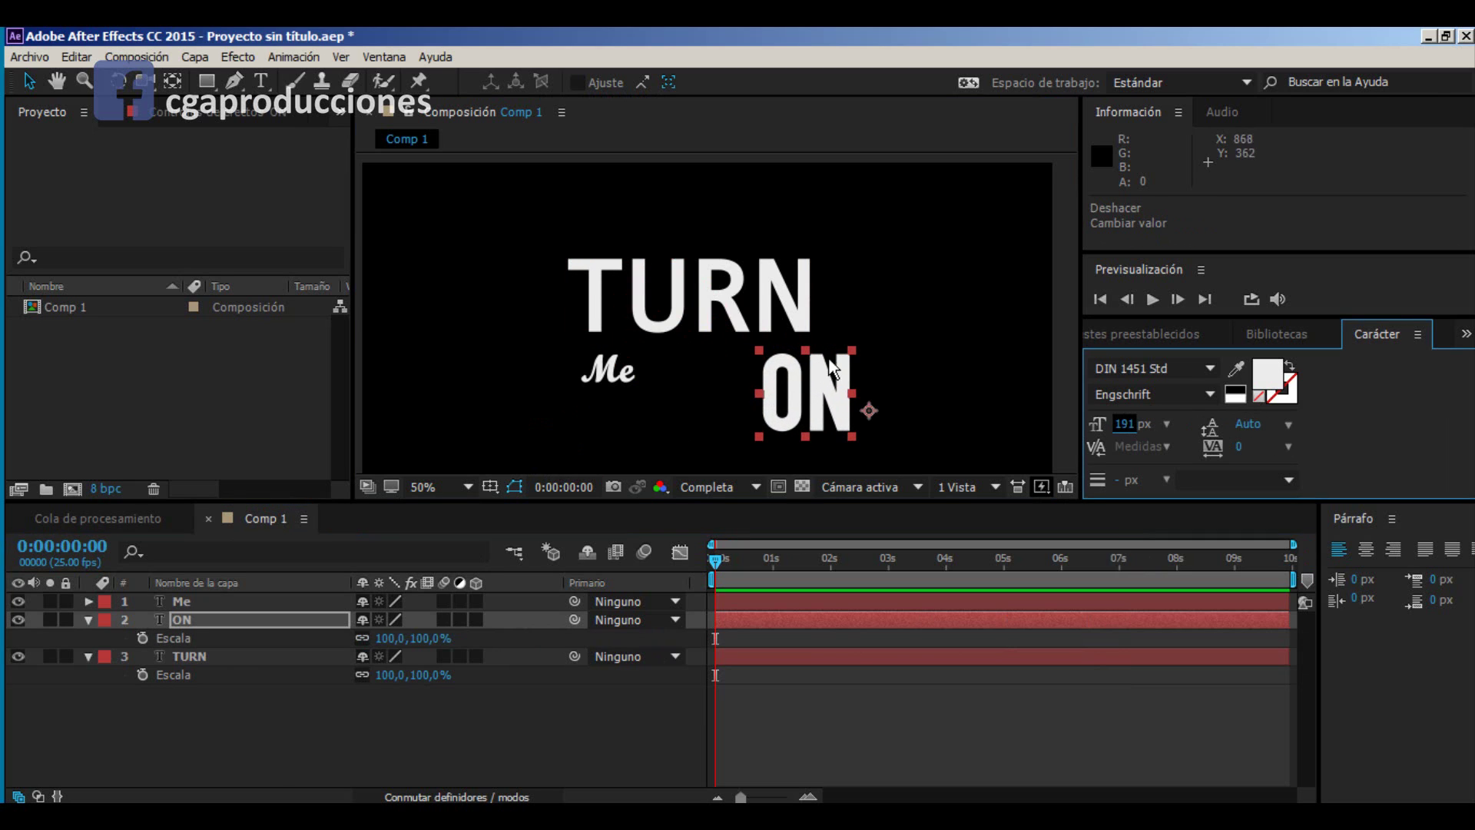
drag(812, 360, 767, 351)
Step: Scale the Me text to 139% and place it under TURN, beside ON, at a position of about 593, 446
click(610, 371)
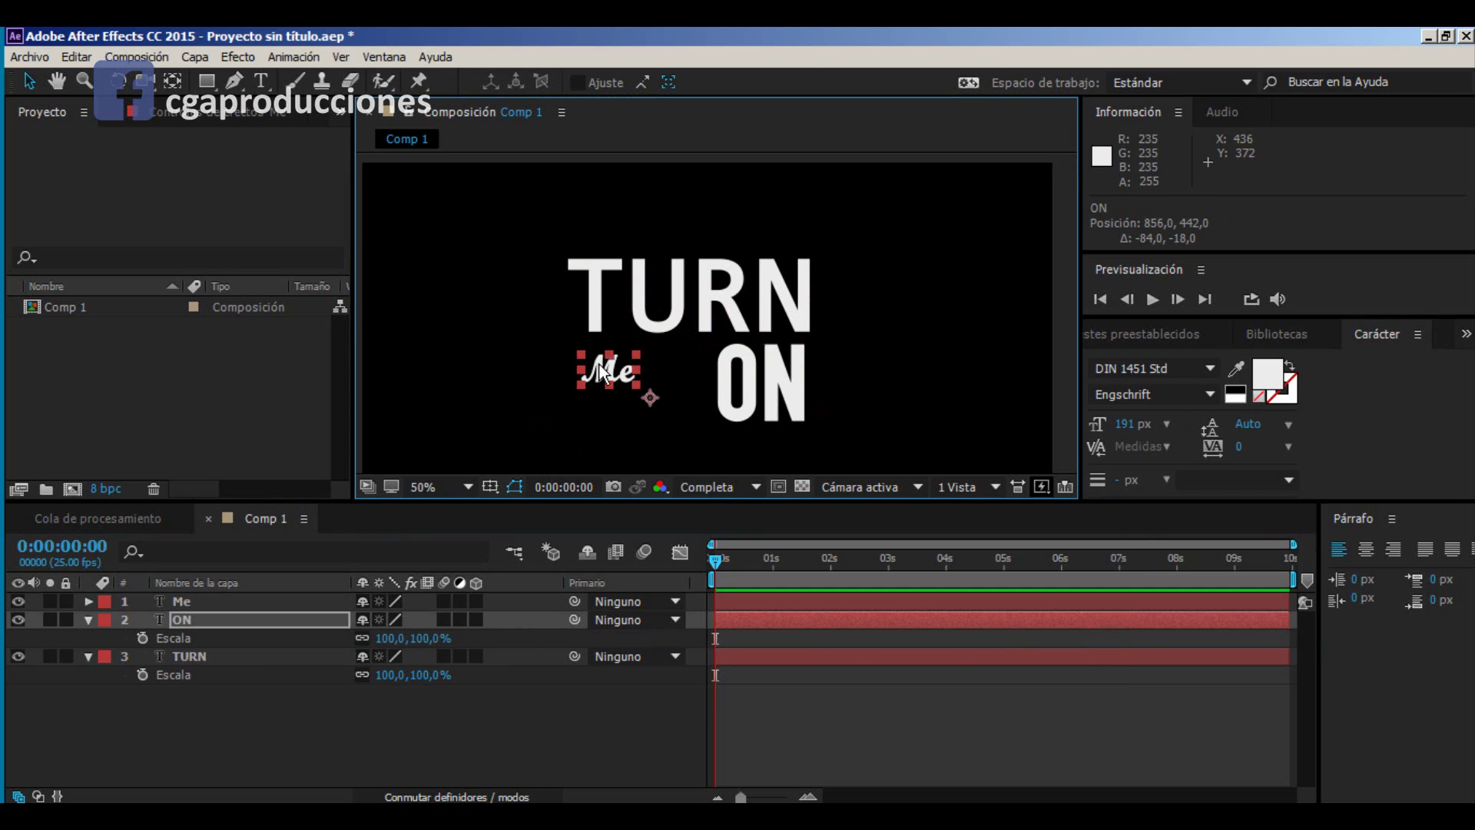
drag(611, 371, 640, 366)
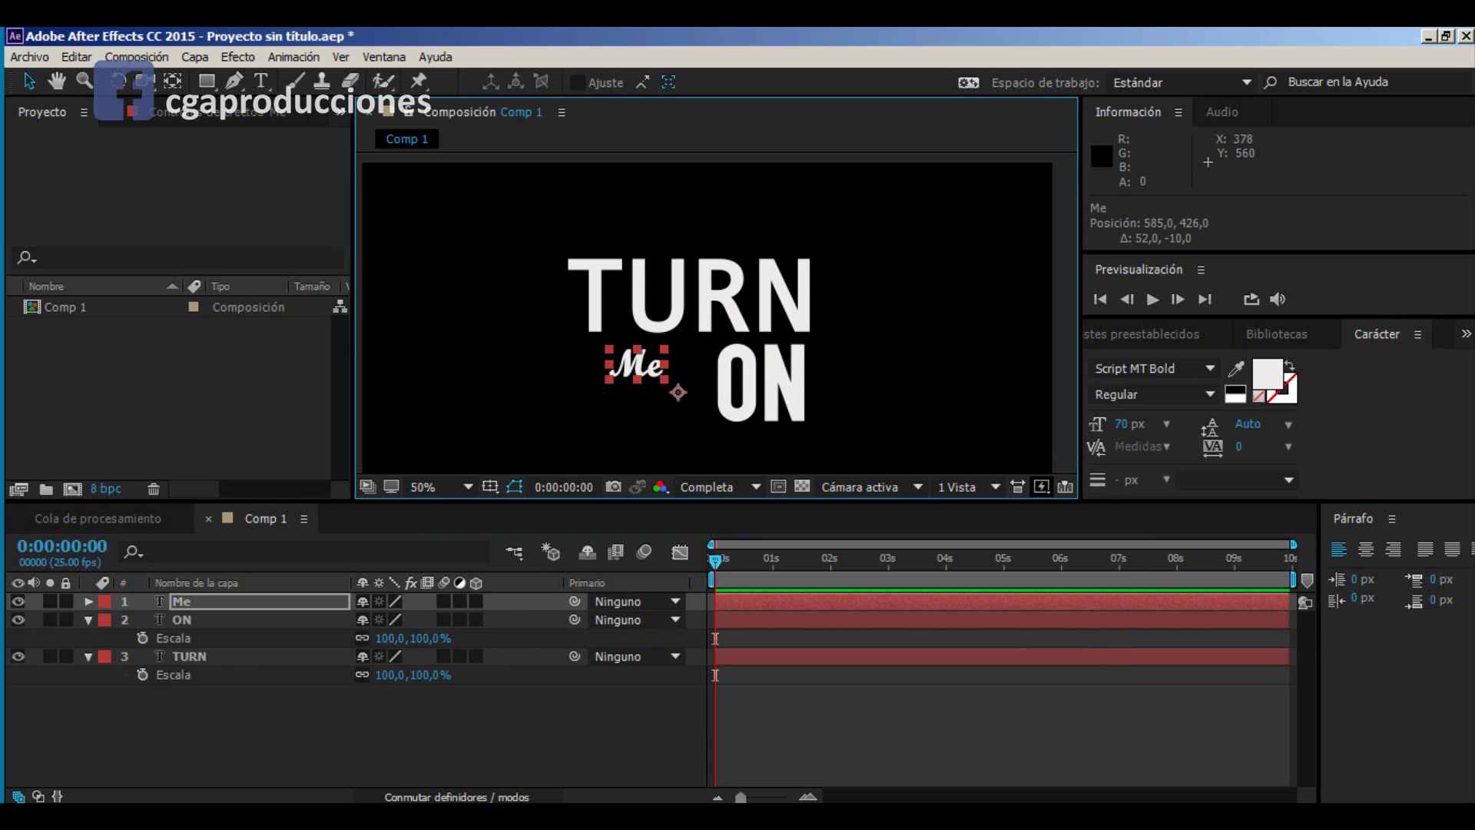
key(s)
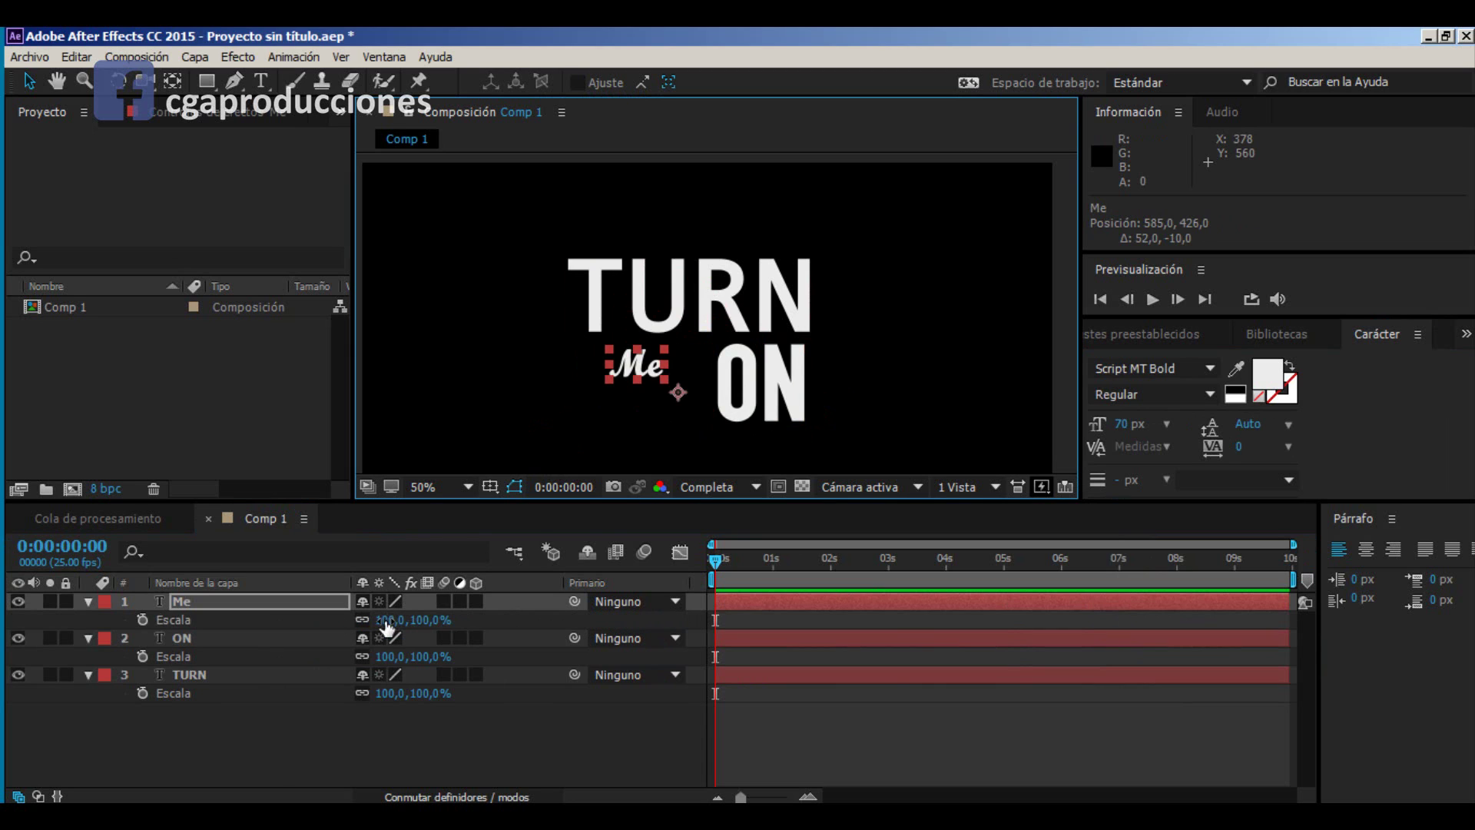
drag(388, 620, 482, 637)
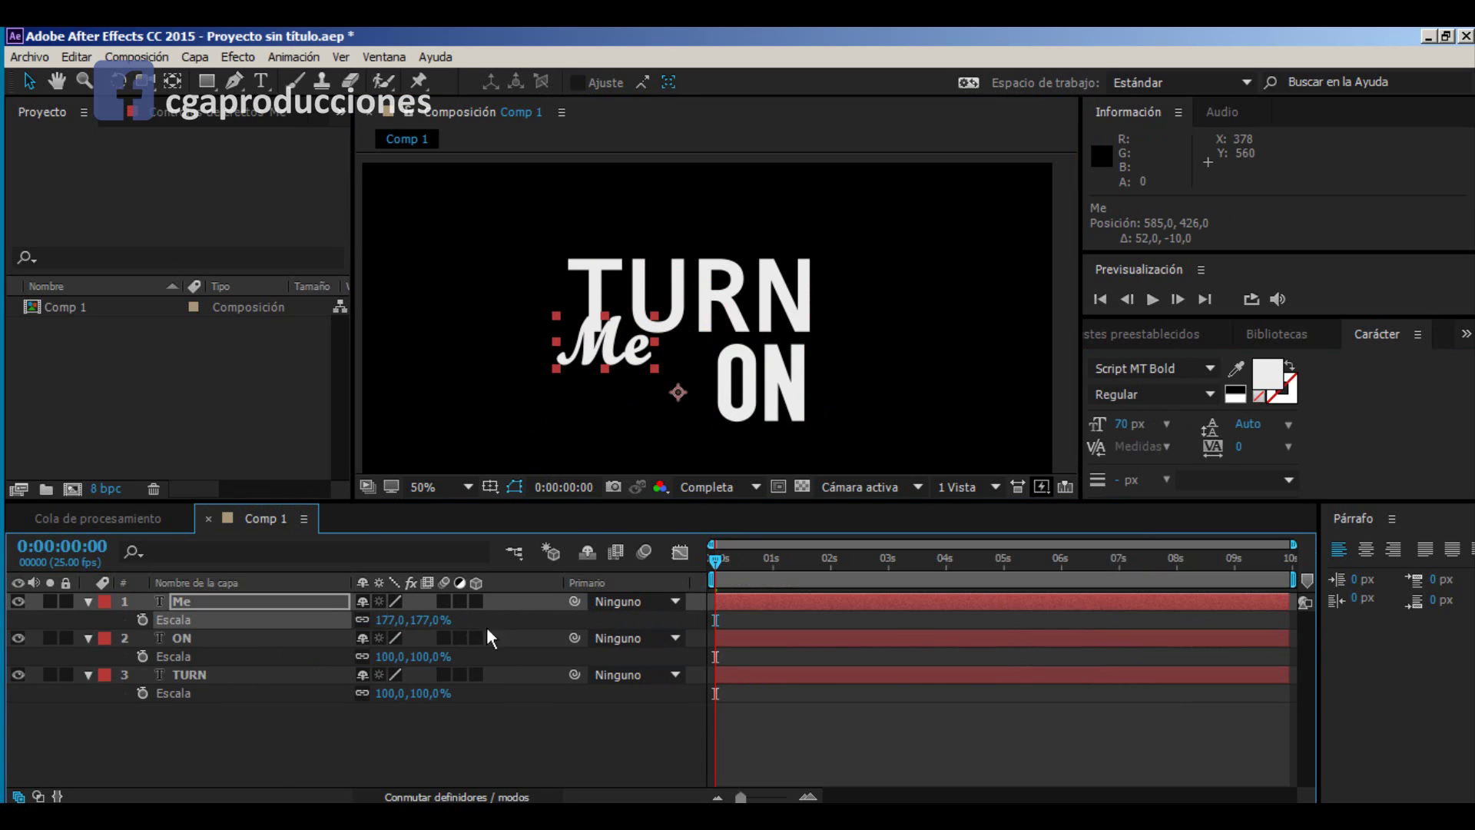
drag(612, 368, 626, 388)
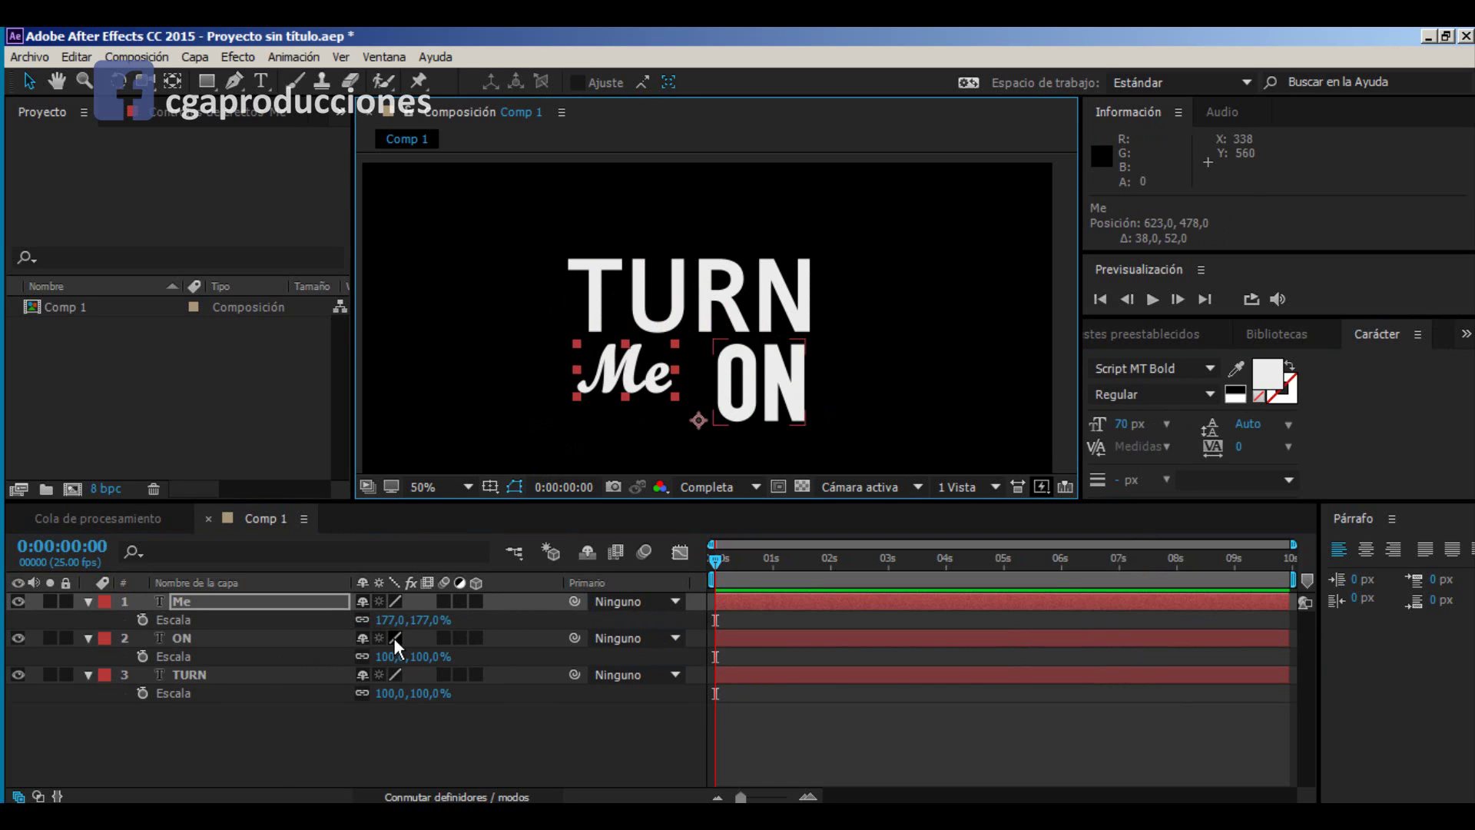
drag(377, 619, 344, 620)
drag(648, 376, 638, 360)
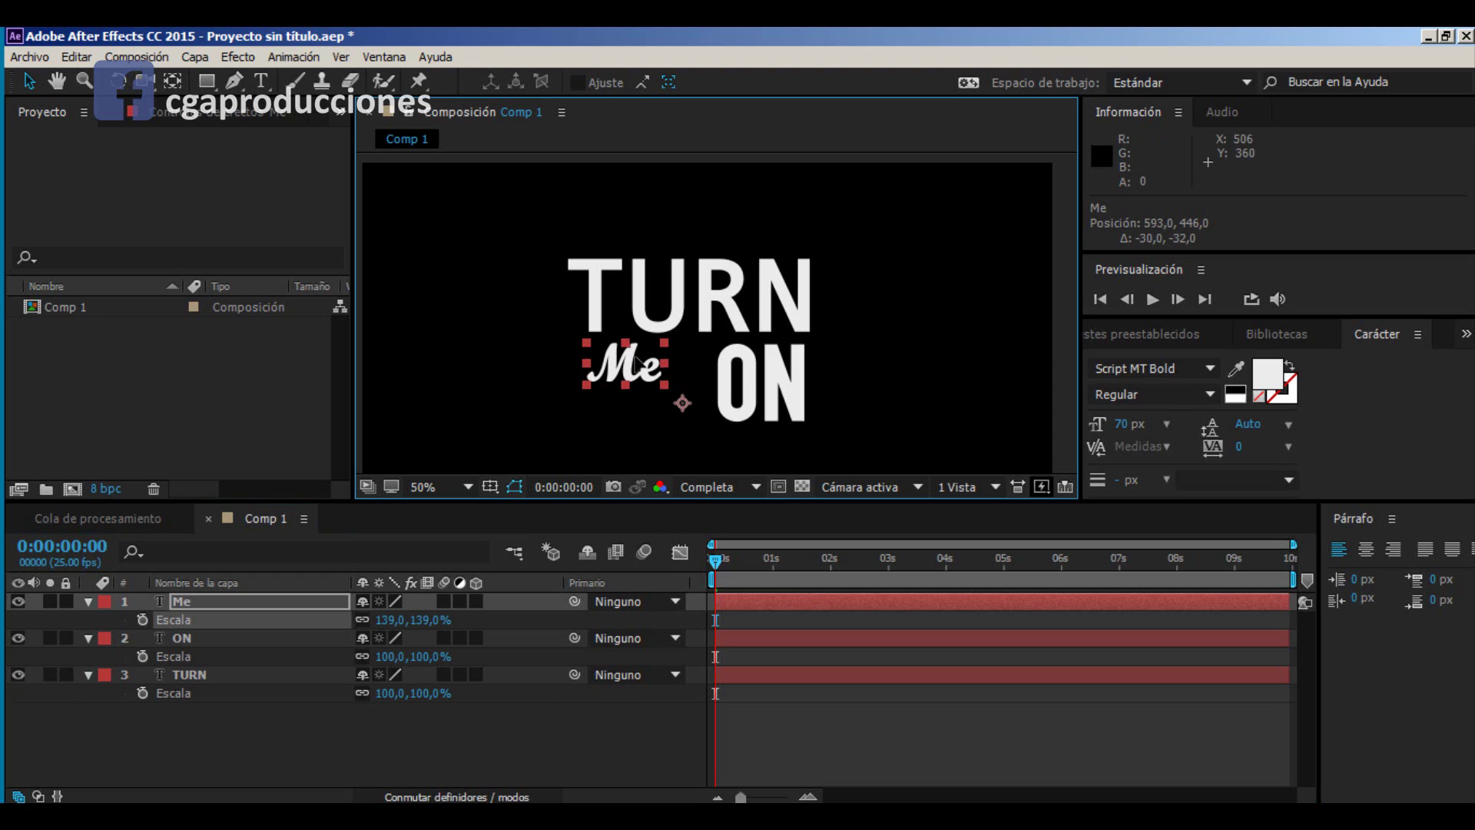
Step: Scale the ON text to 135% and position it just below TURN, aligned with its right edge
click(218, 638)
drag(398, 659, 440, 659)
drag(739, 336, 751, 355)
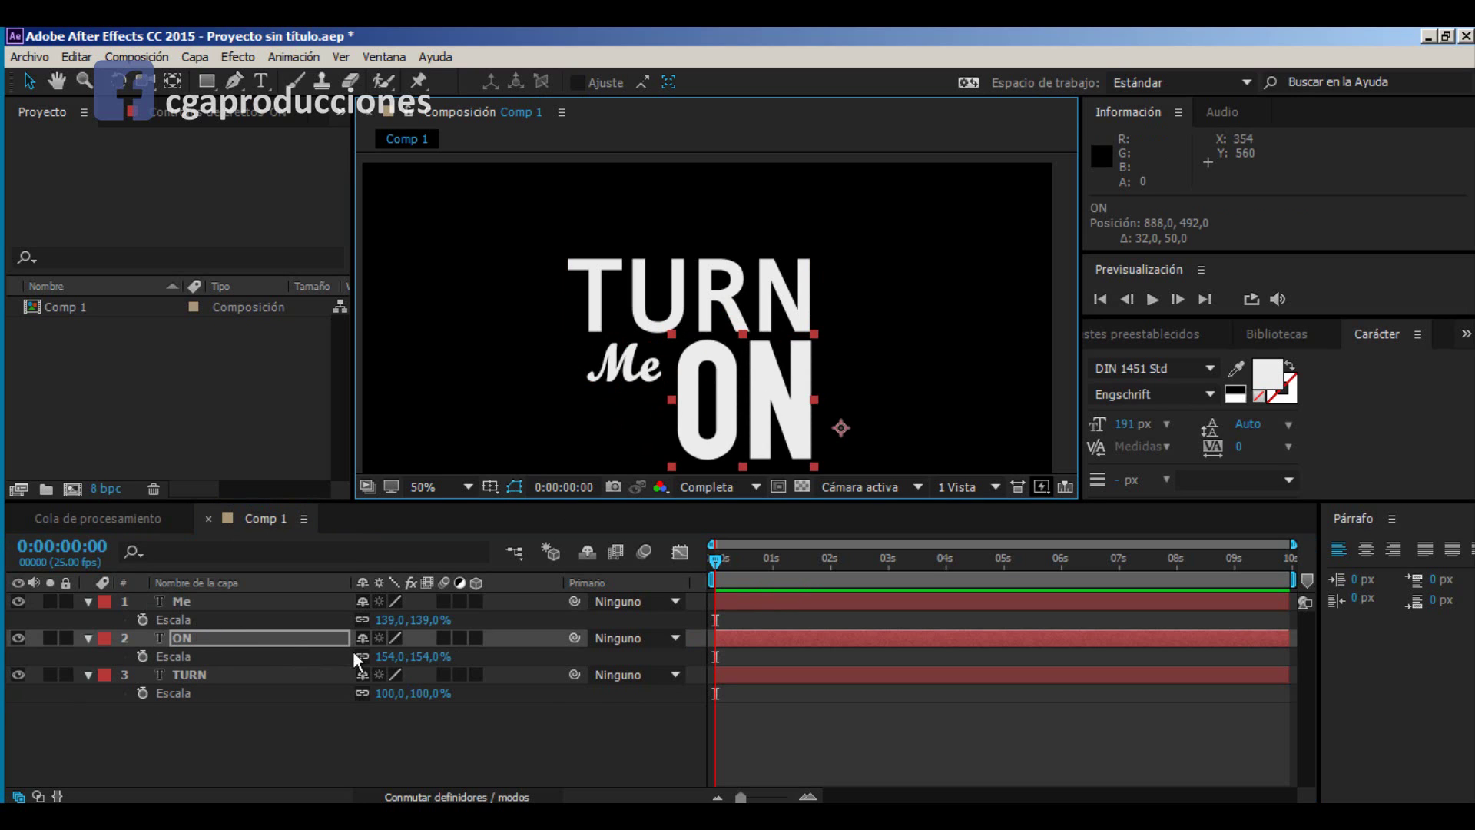
drag(388, 657, 362, 657)
drag(778, 404, 776, 399)
click(517, 725)
key(comma)
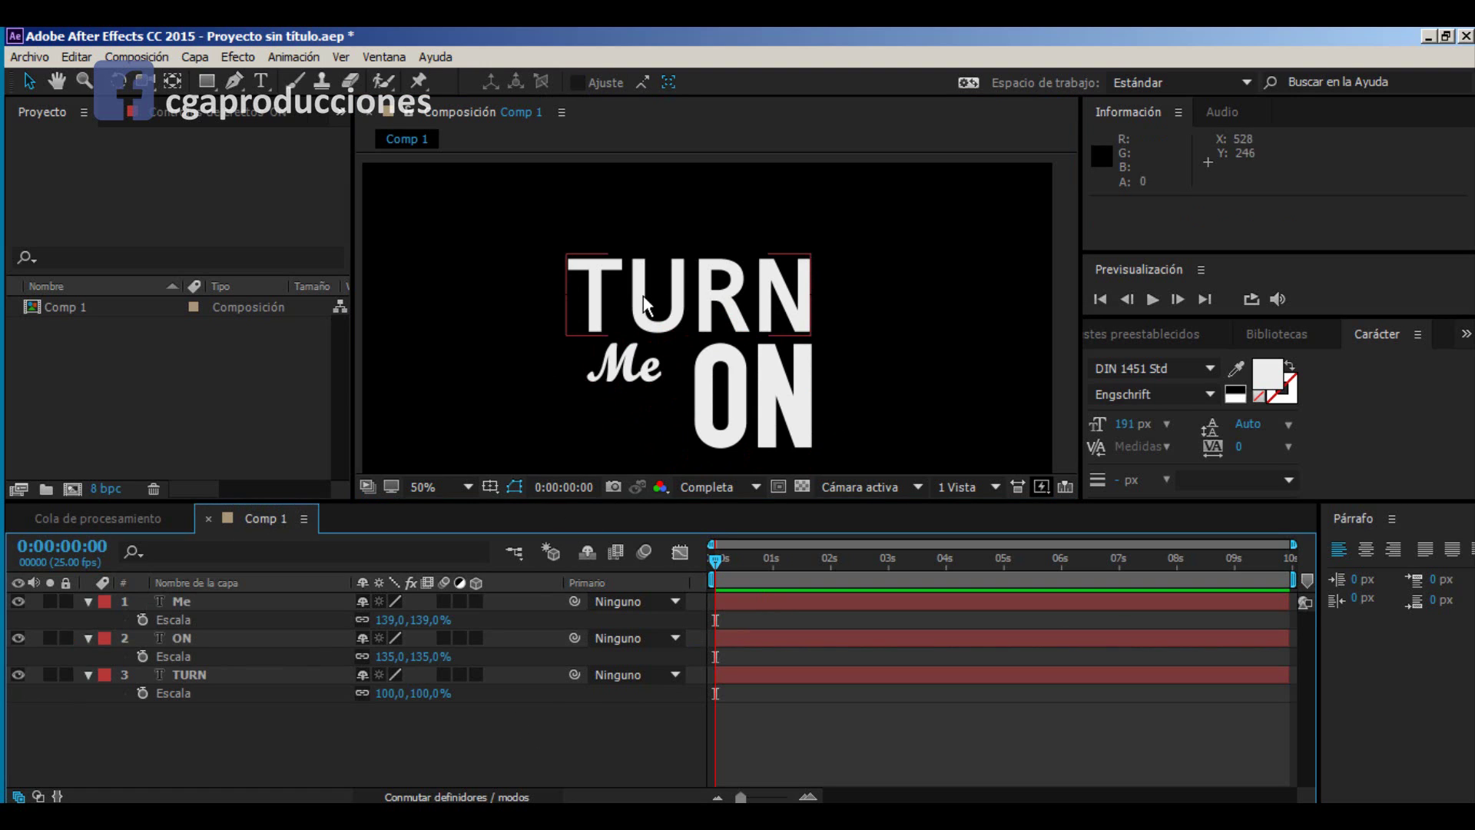
key(period)
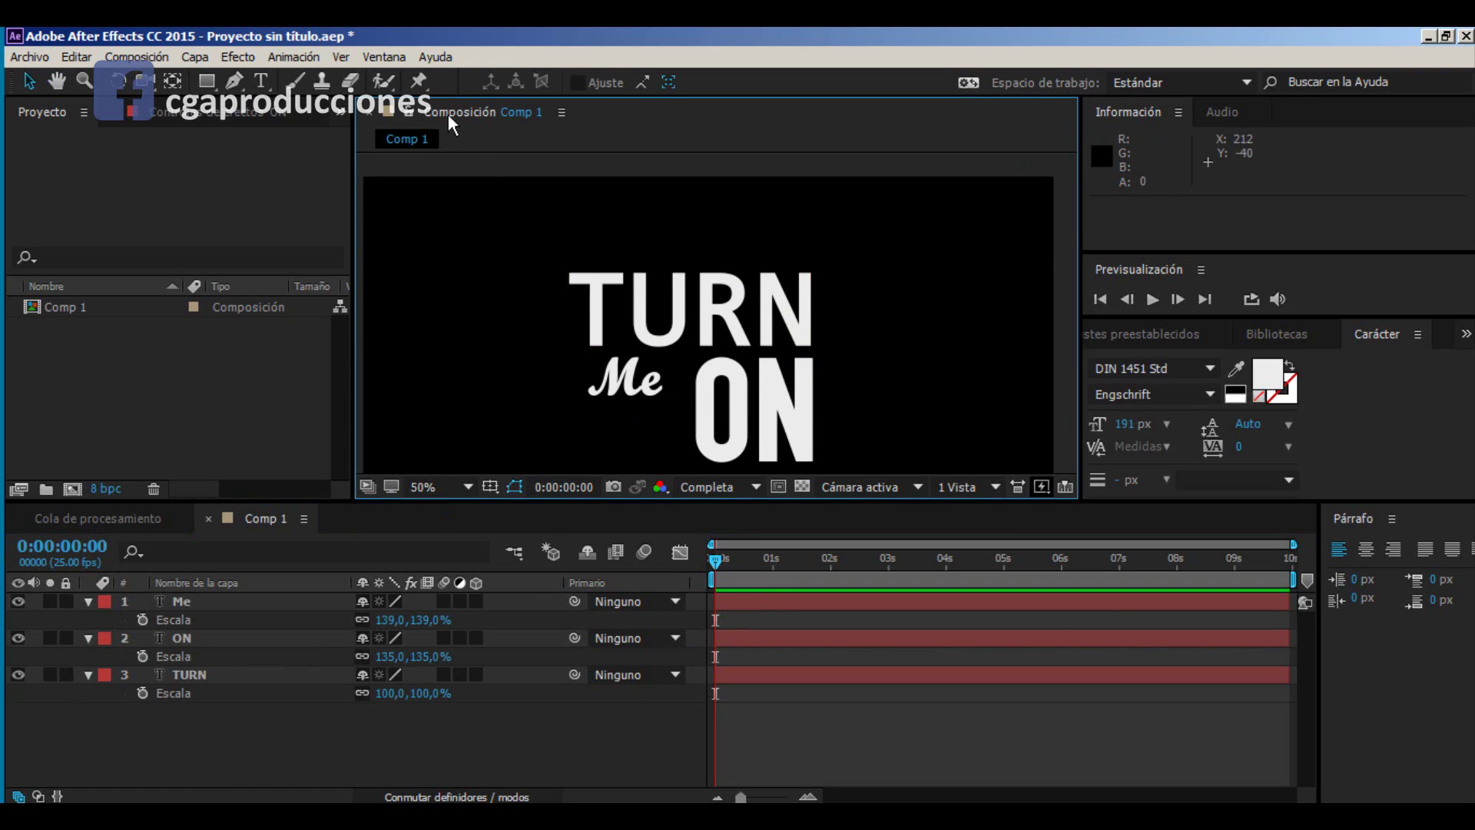
Step: Change the TURN text's font to DIN 1451 Std, matching ON
click(780, 418)
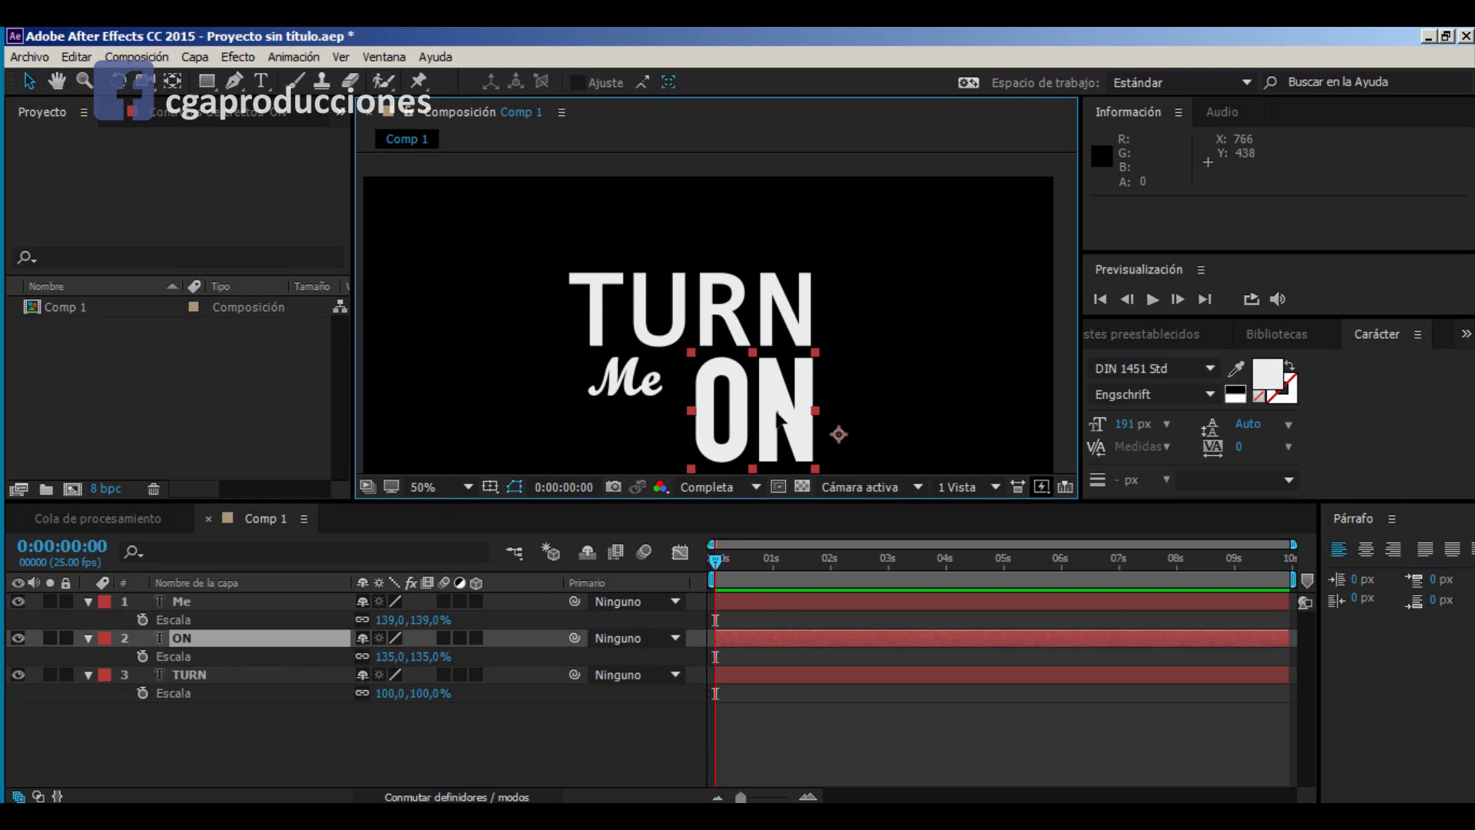
click(262, 80)
double_click(636, 316)
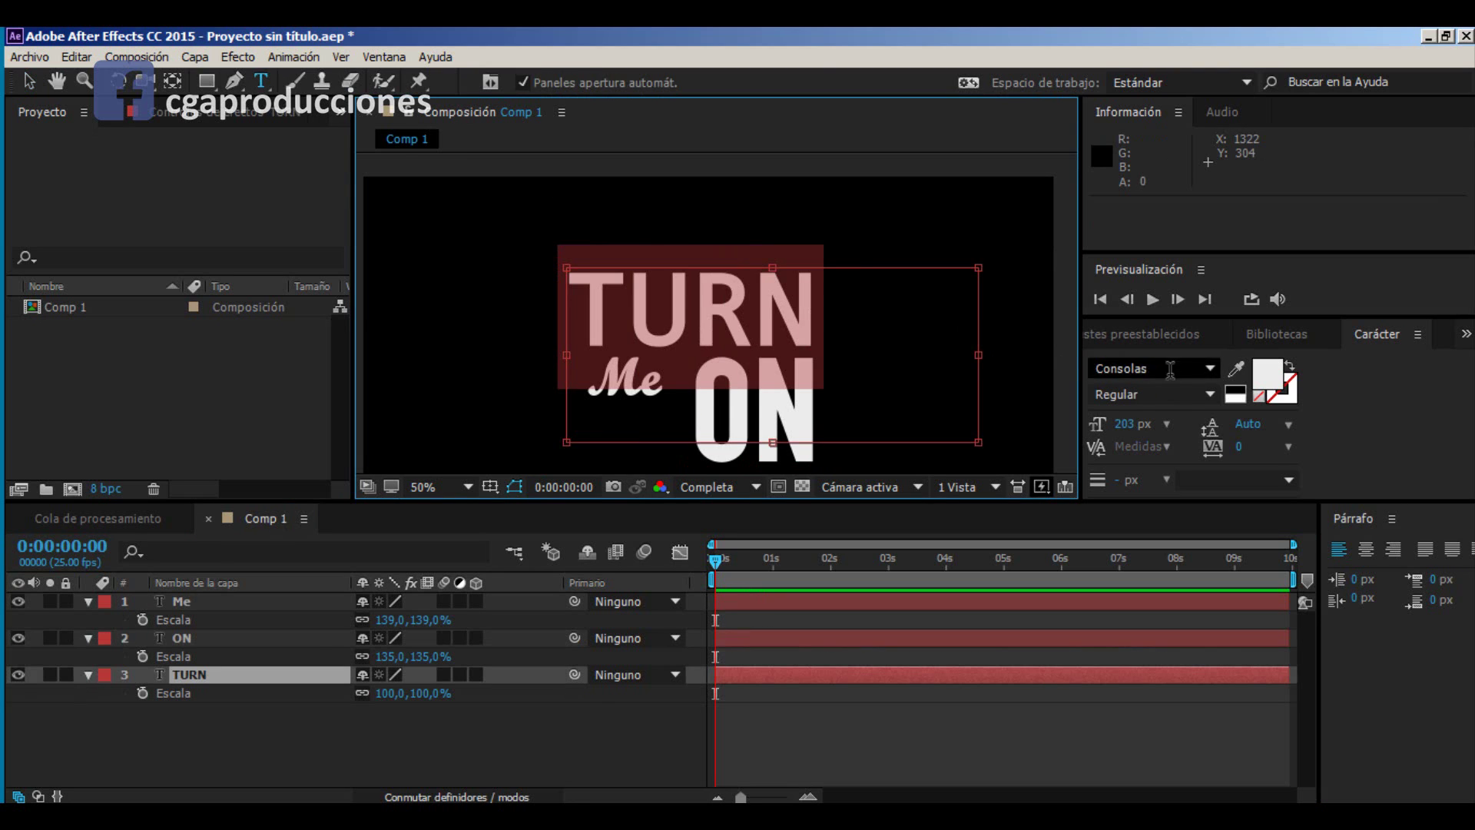
click(1205, 374)
text(DIN 1451 Std)
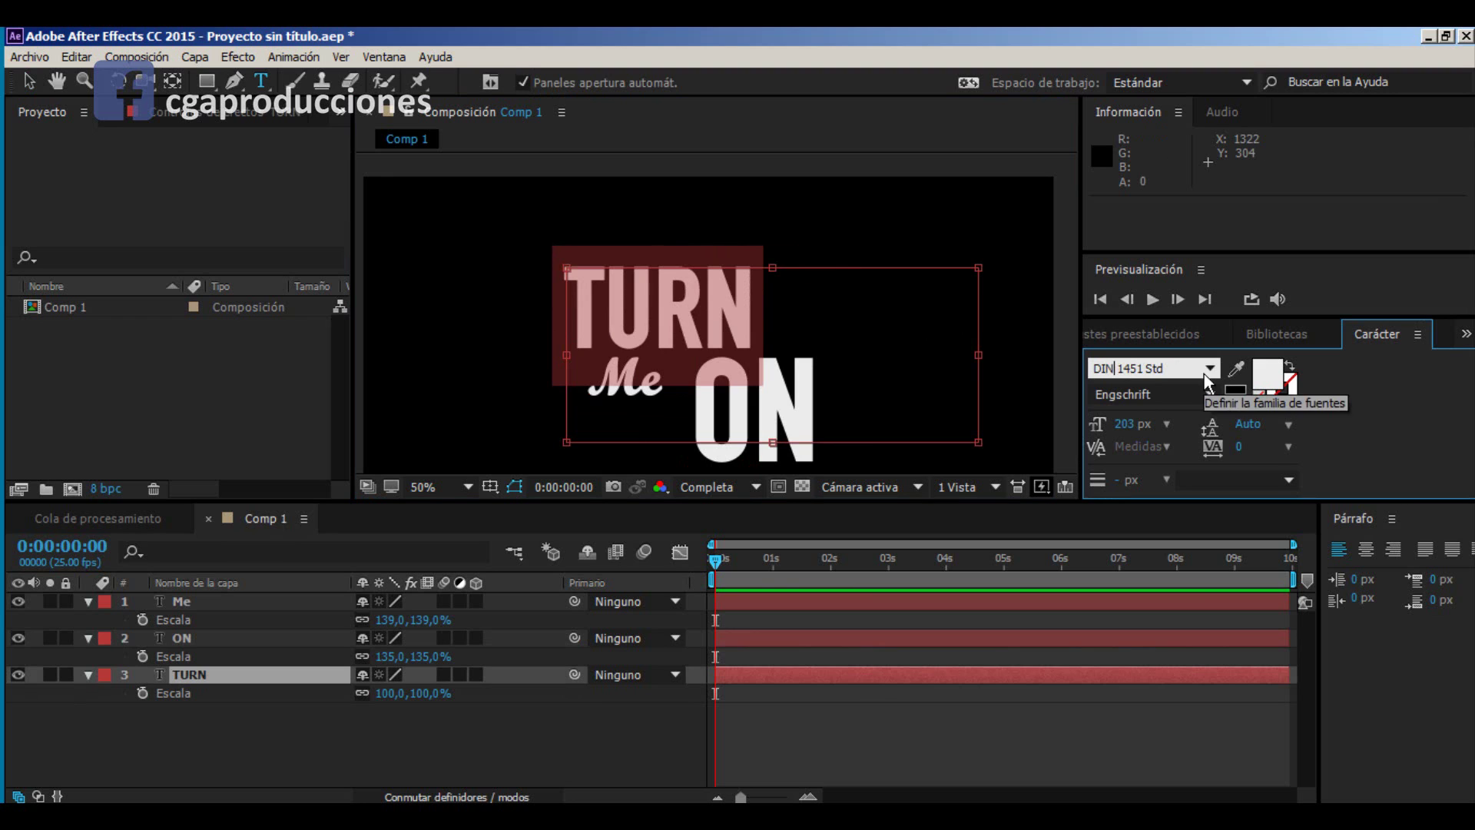
click(284, 676)
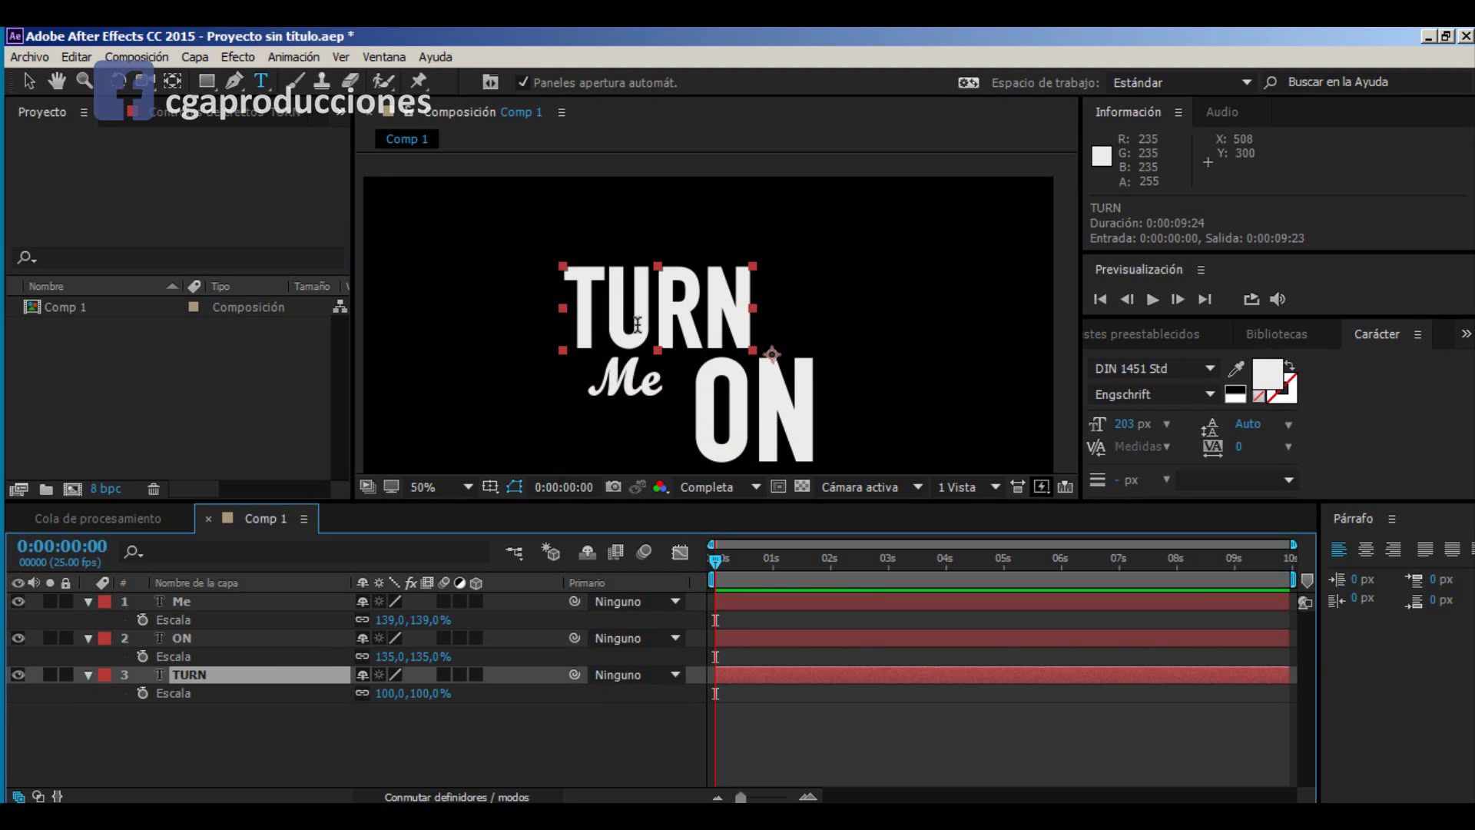
Step: Set the TURN text's font size to 272 px and raise it above Me and ON to about 762, 280
drag(1126, 425, 1200, 430)
click(188, 676)
key(v)
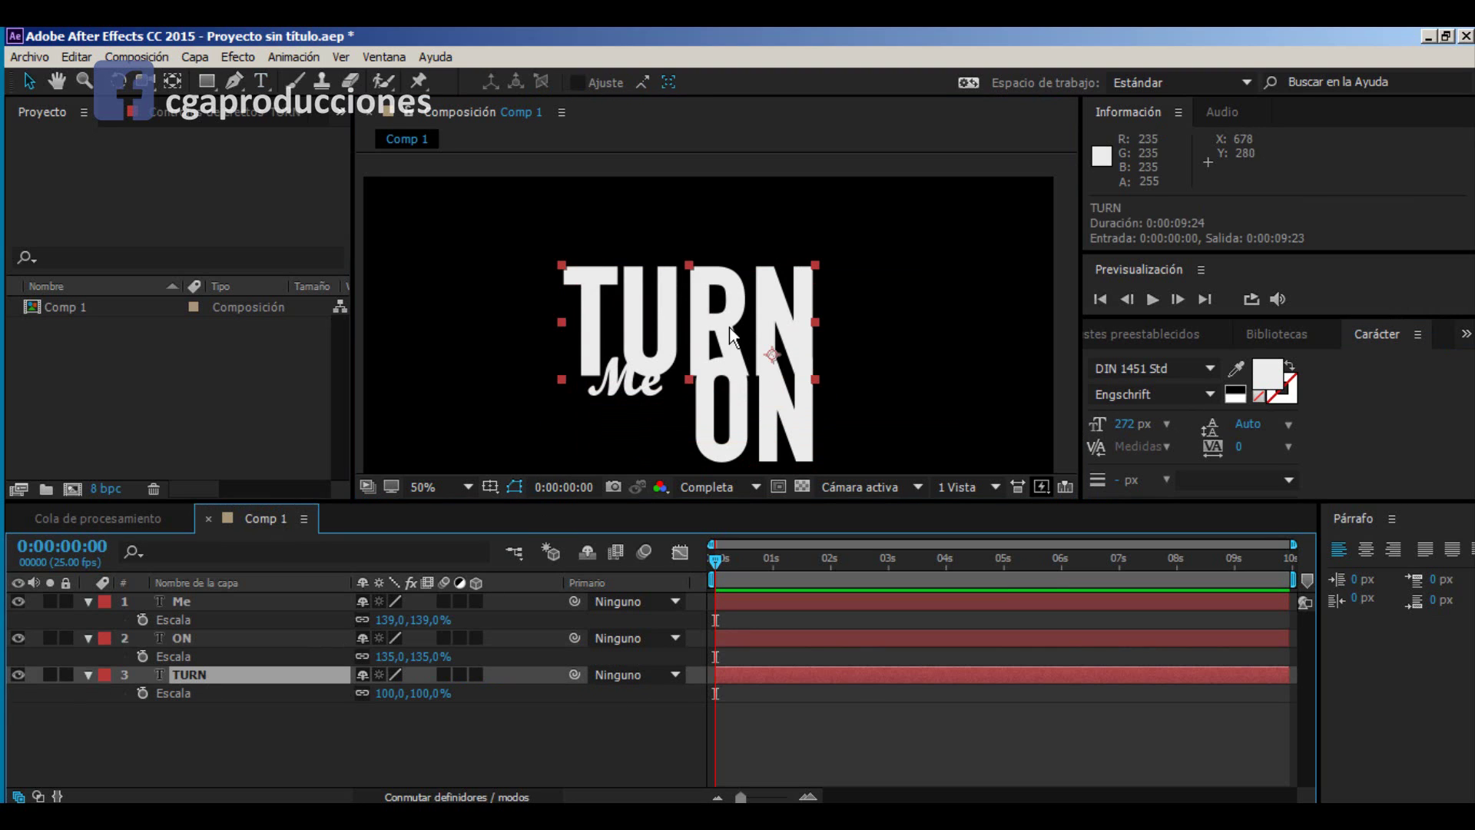
drag(730, 331, 732, 304)
click(571, 739)
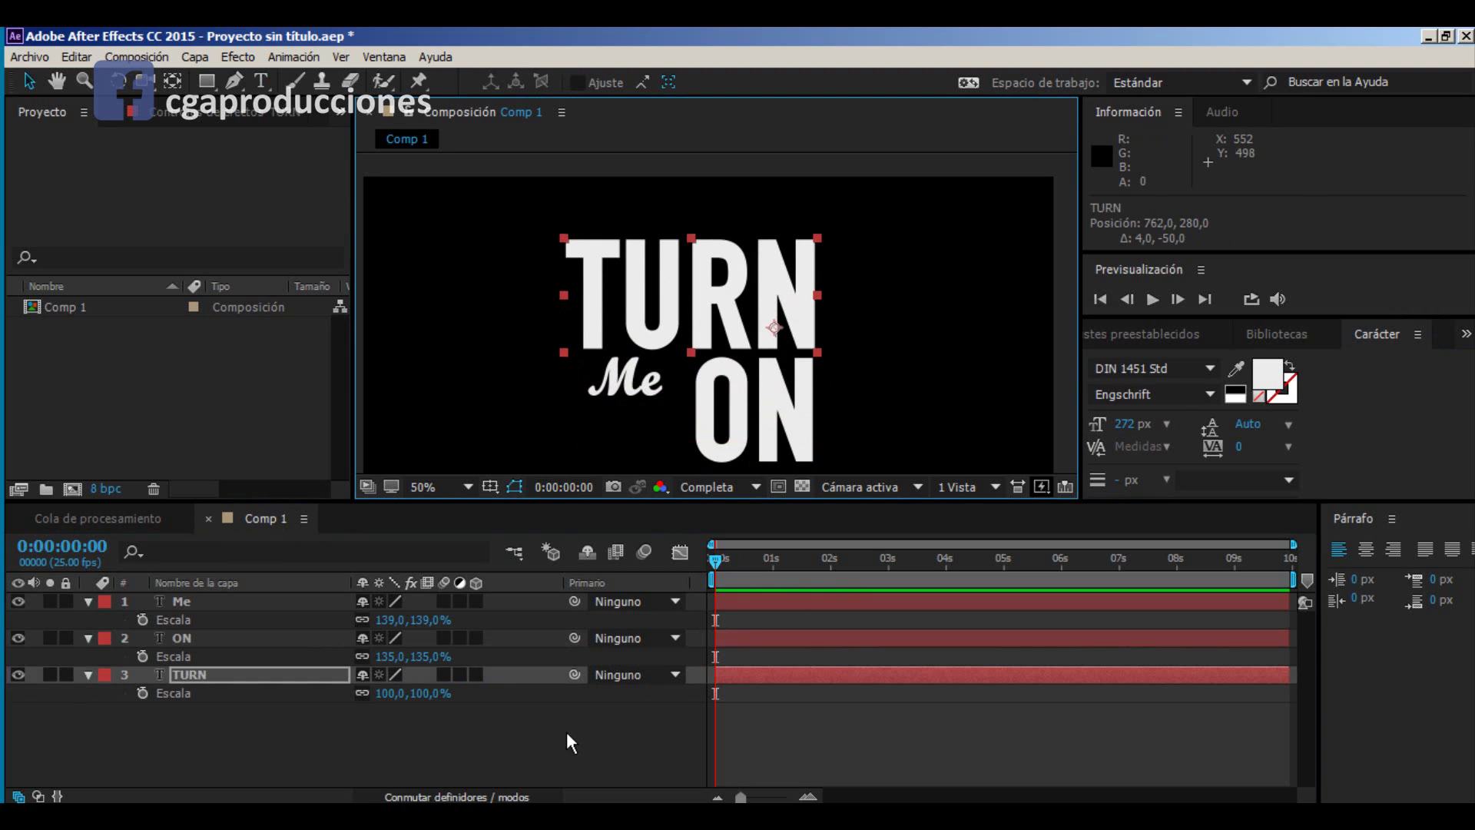
Step: Create a black 1280 × 720 px solid layer above the text layers, keeping its default name
key(comma)
key(period)
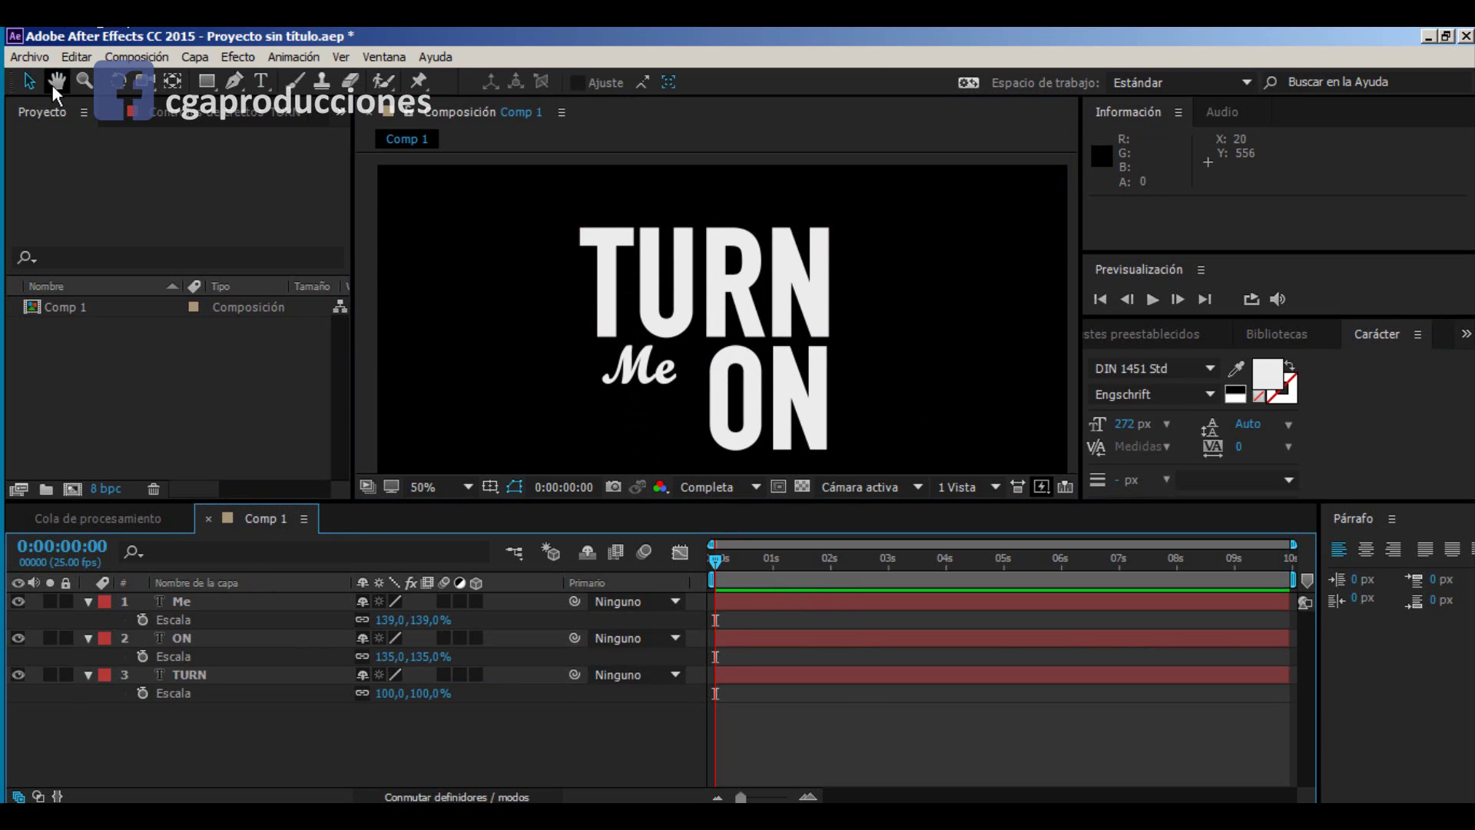
click(196, 58)
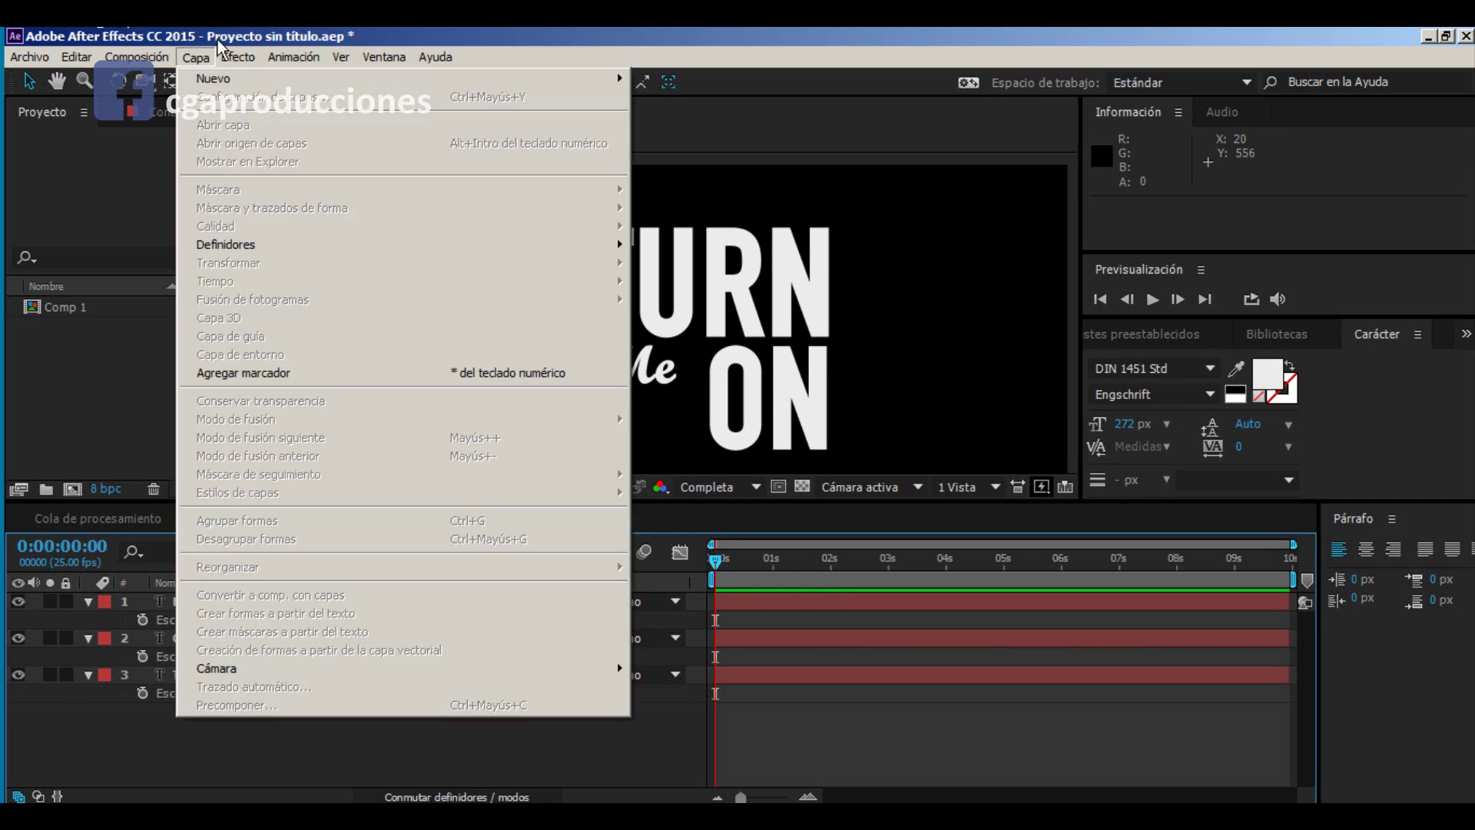
mouse_move(584, 78)
click(757, 93)
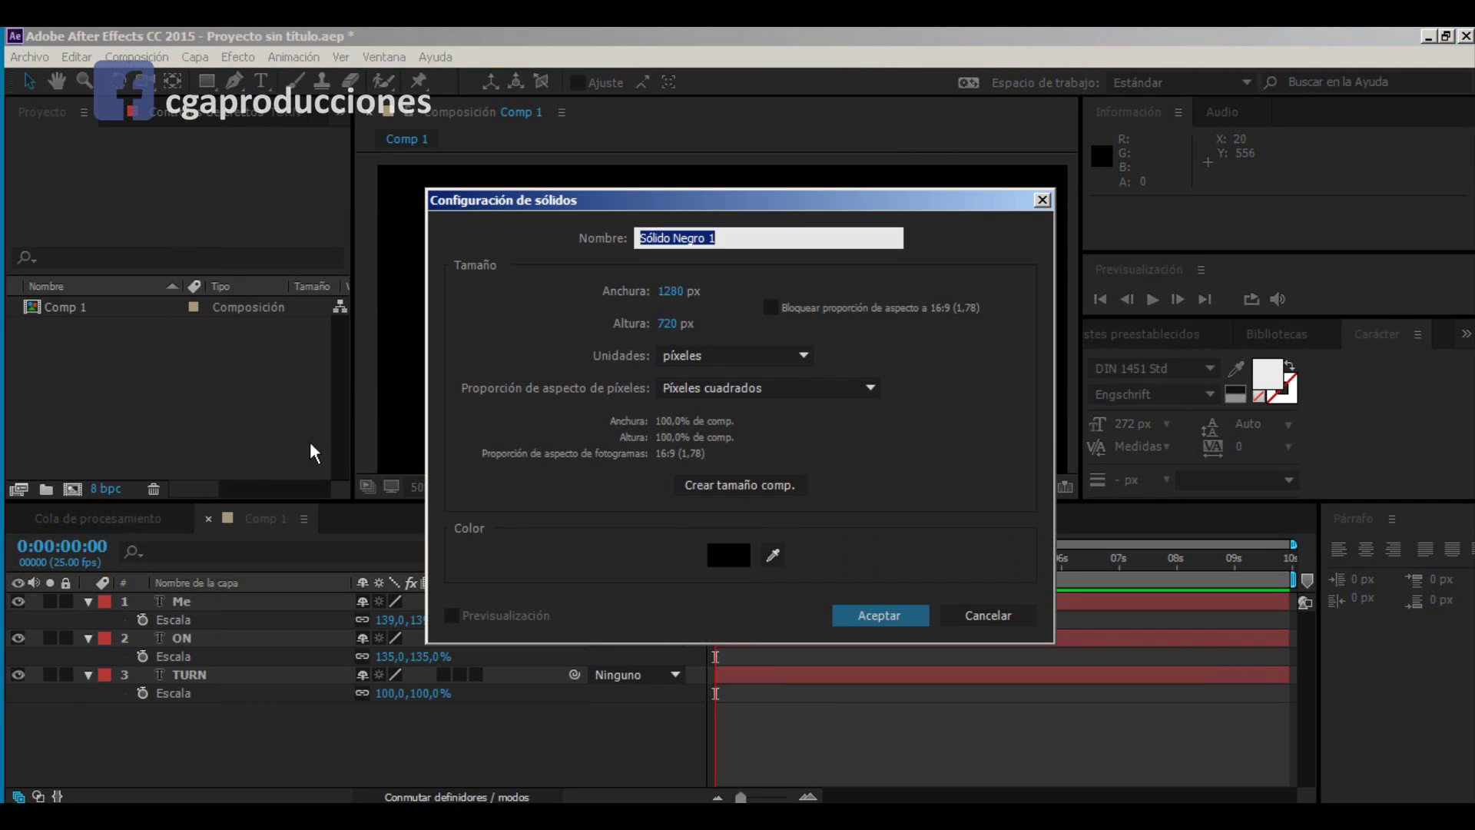
click(876, 614)
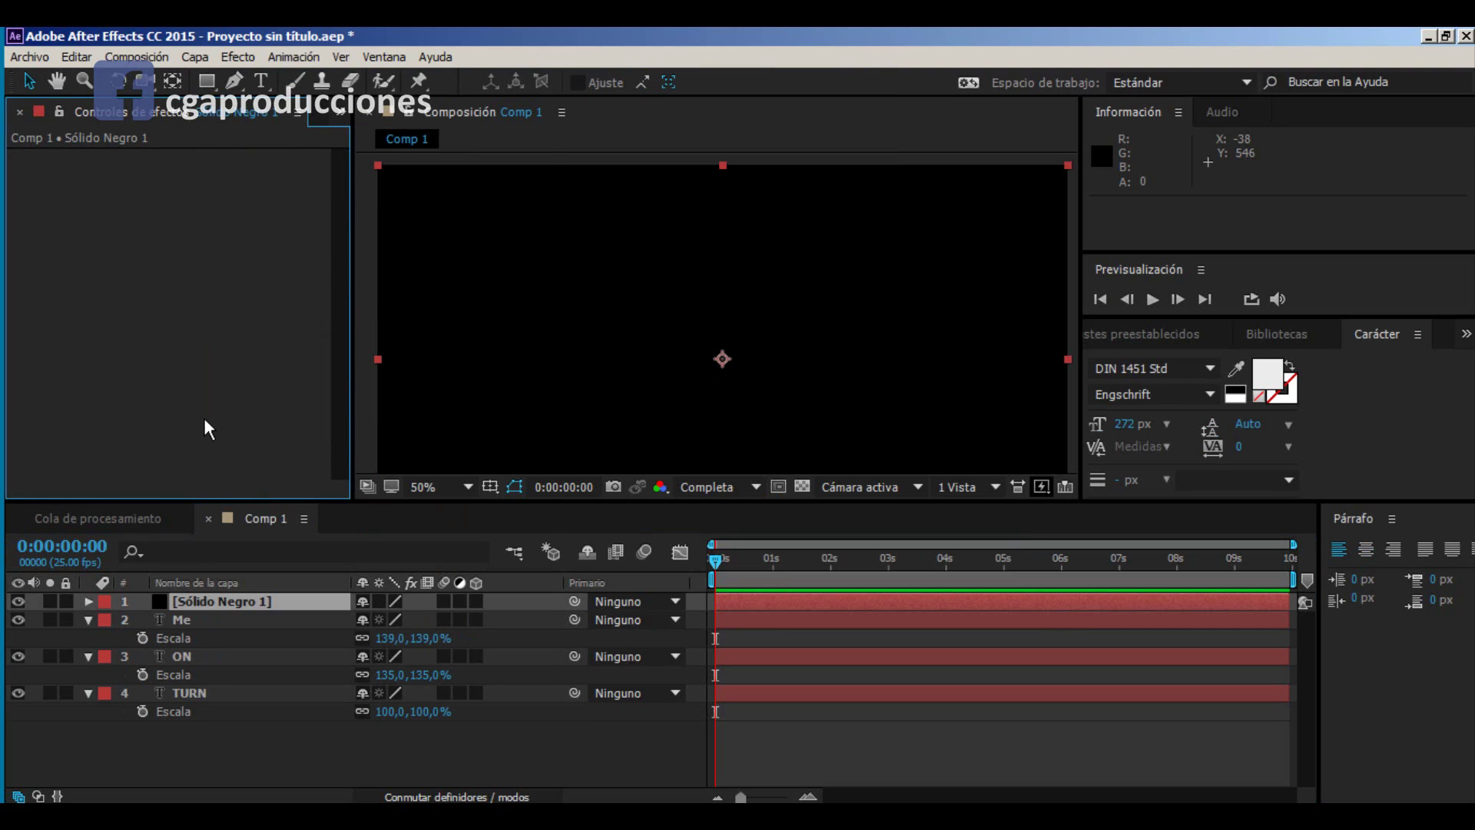
Step: Apply the Video Copilot Element effect to the black solid
right_click(150, 367)
mouse_move(511, 162)
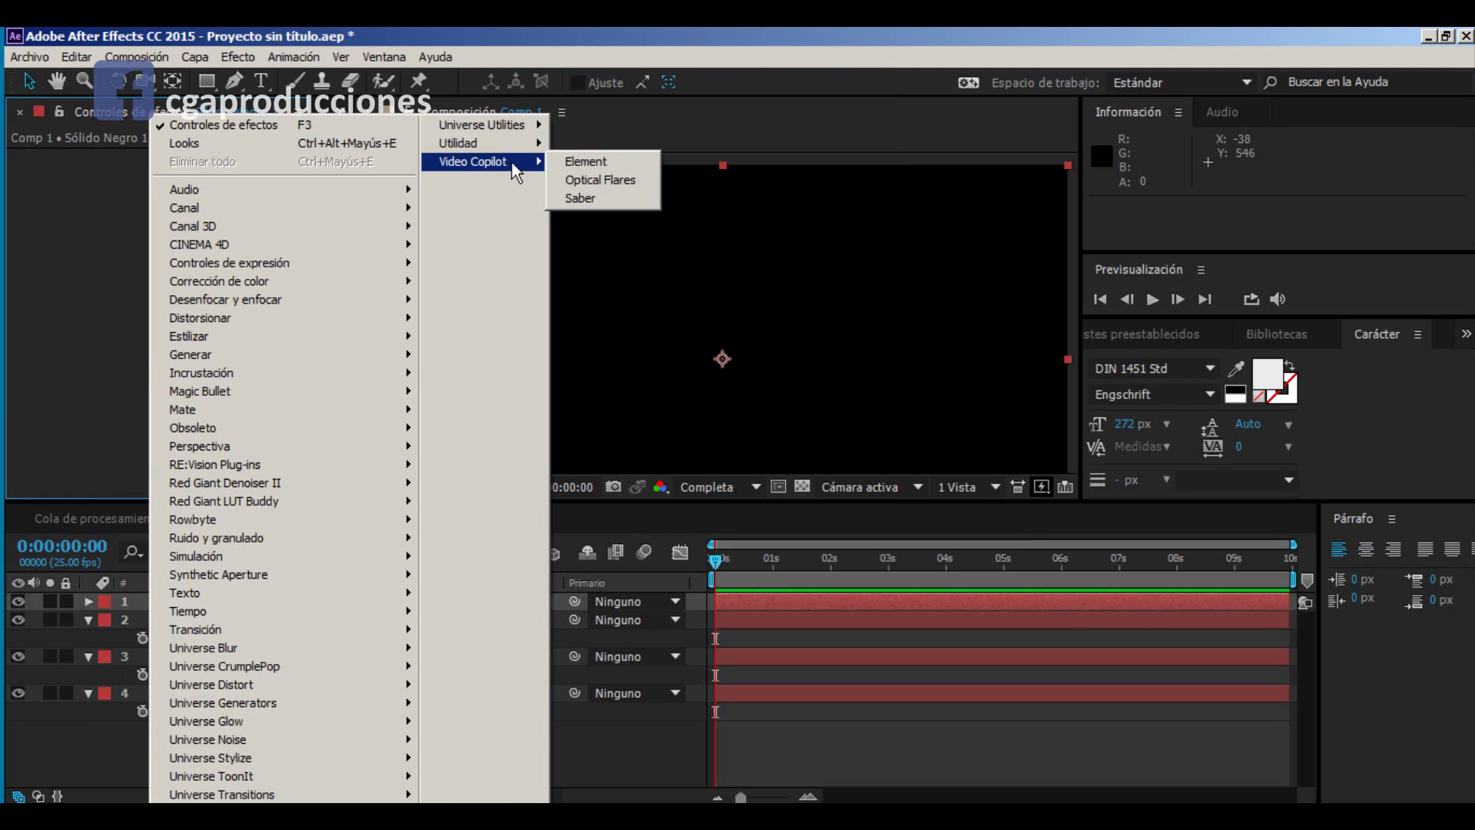
click(588, 161)
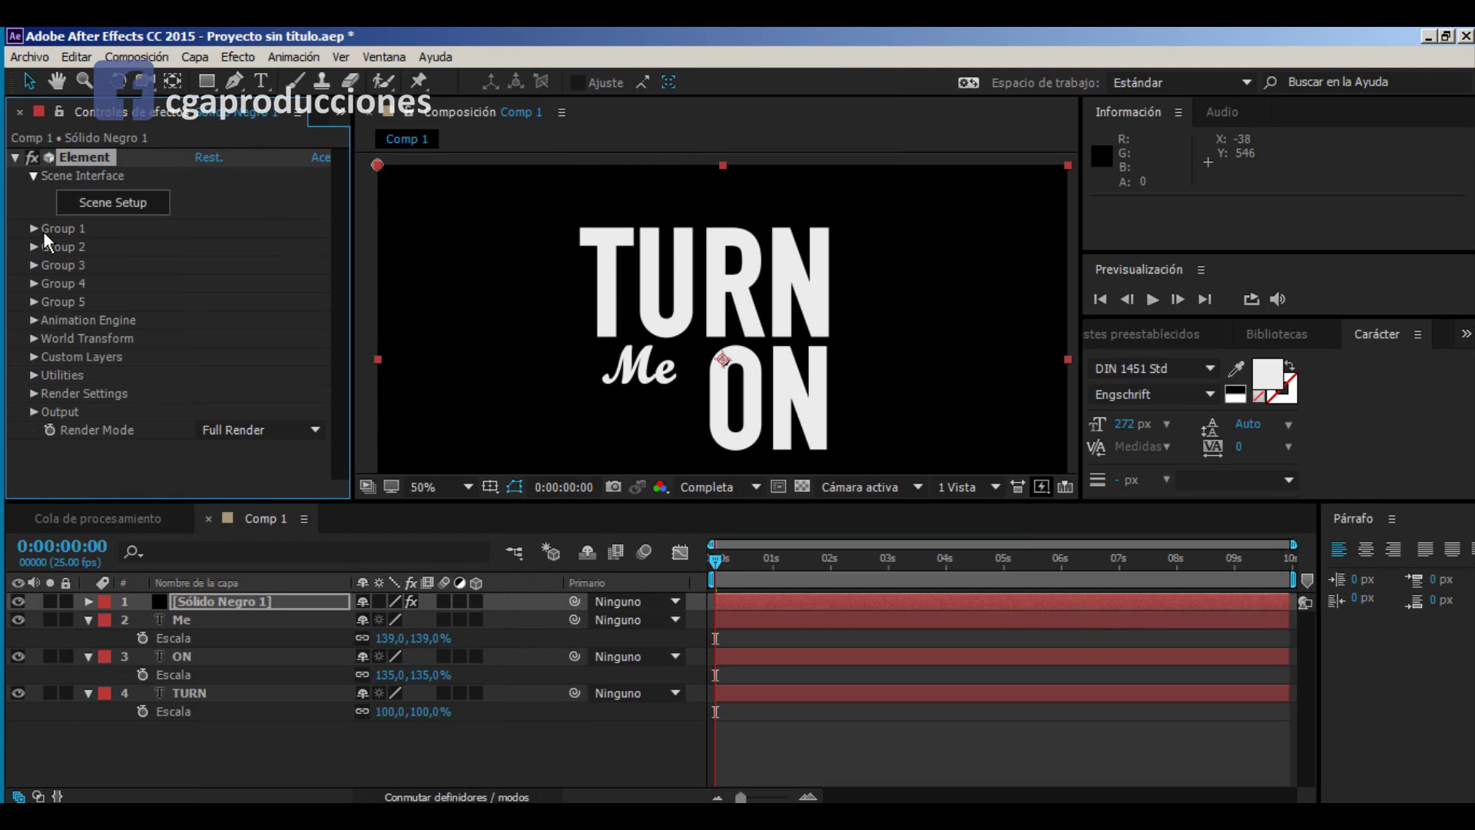
Step: Assign Element's custom text layers: TURN to Path Layer 1, Me to Path Layer 2 and ON to Path Layer 3
click(34, 357)
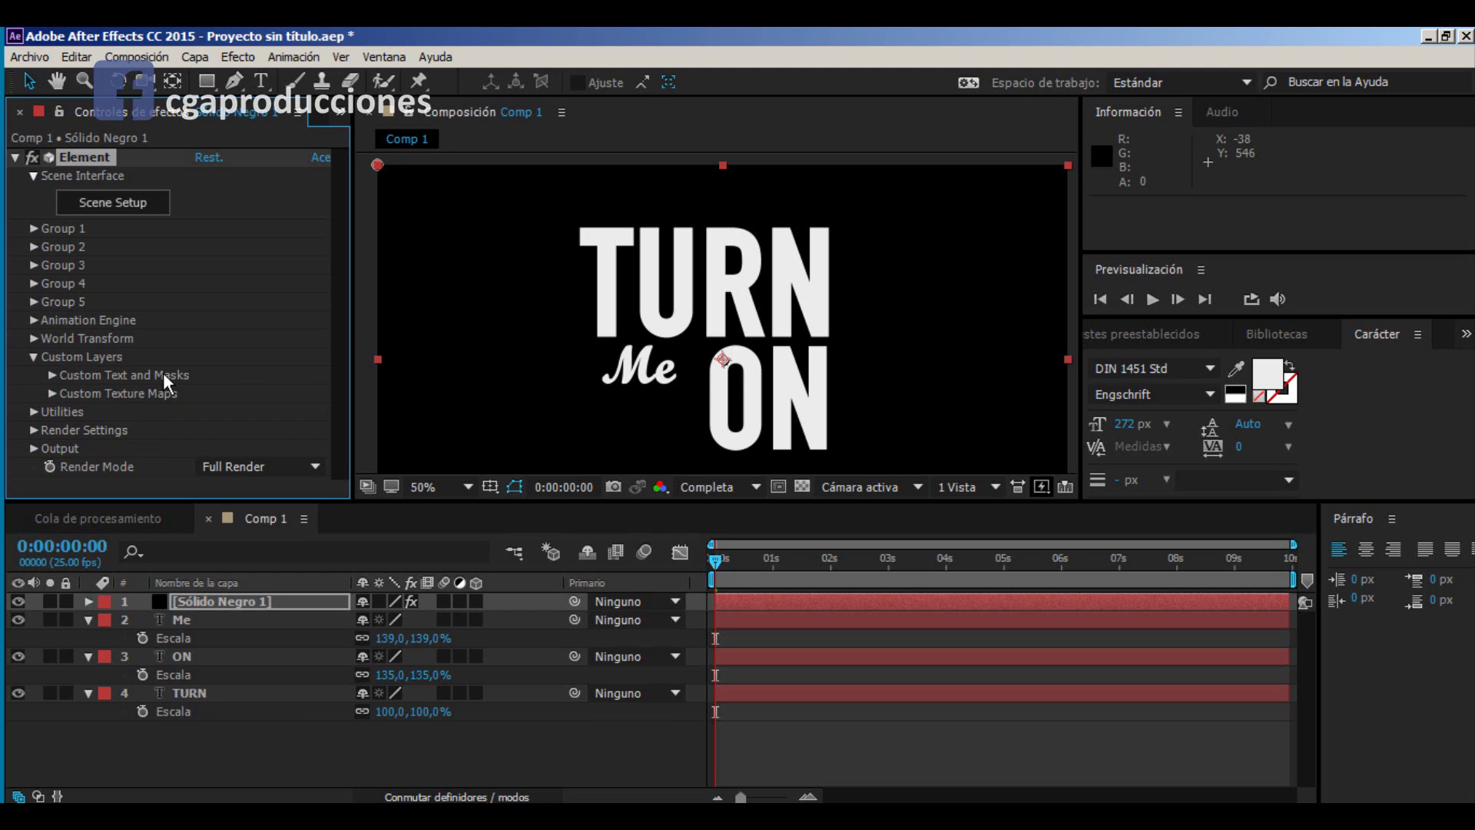
click(52, 376)
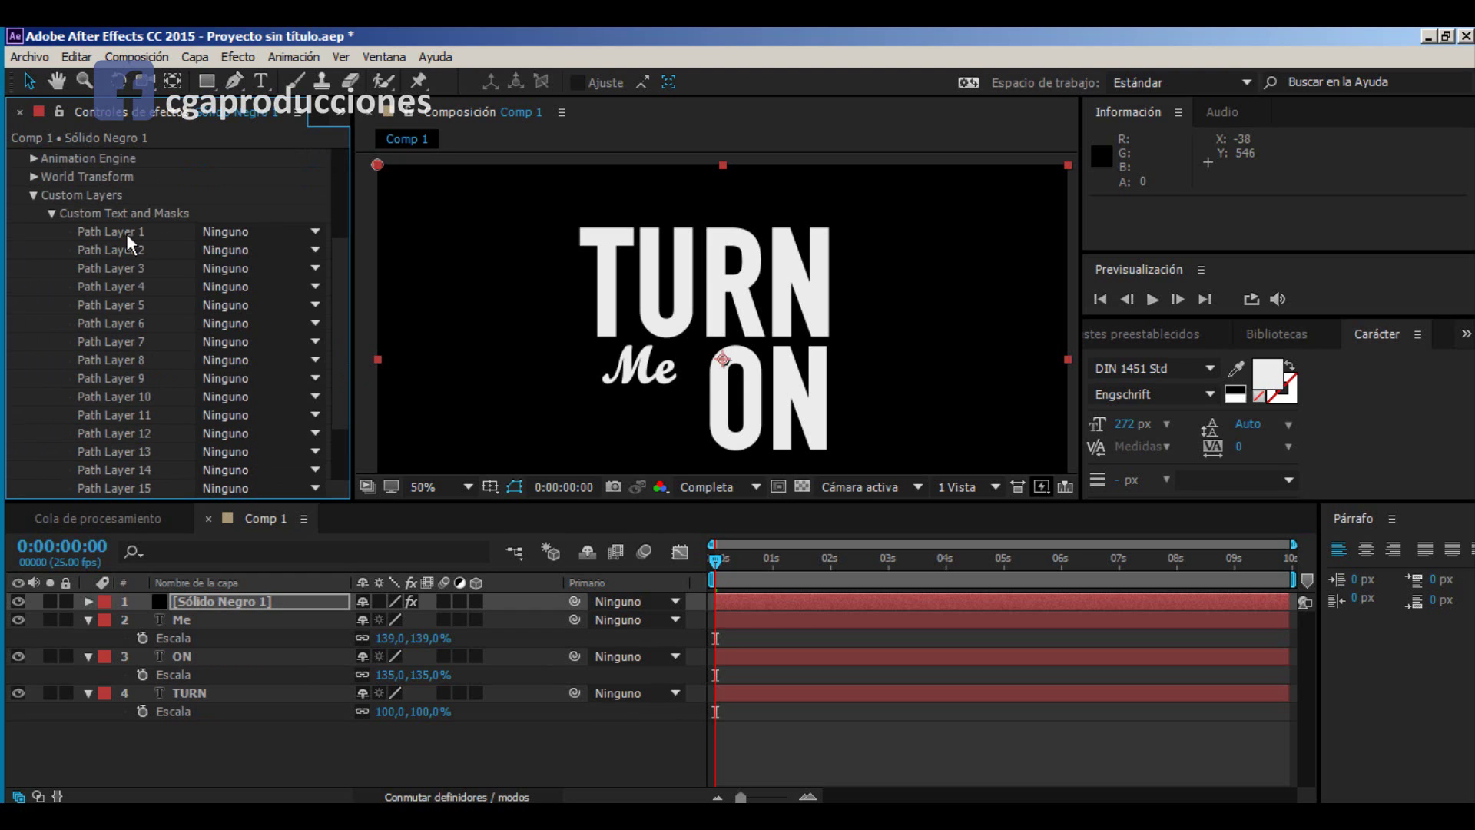
click(303, 233)
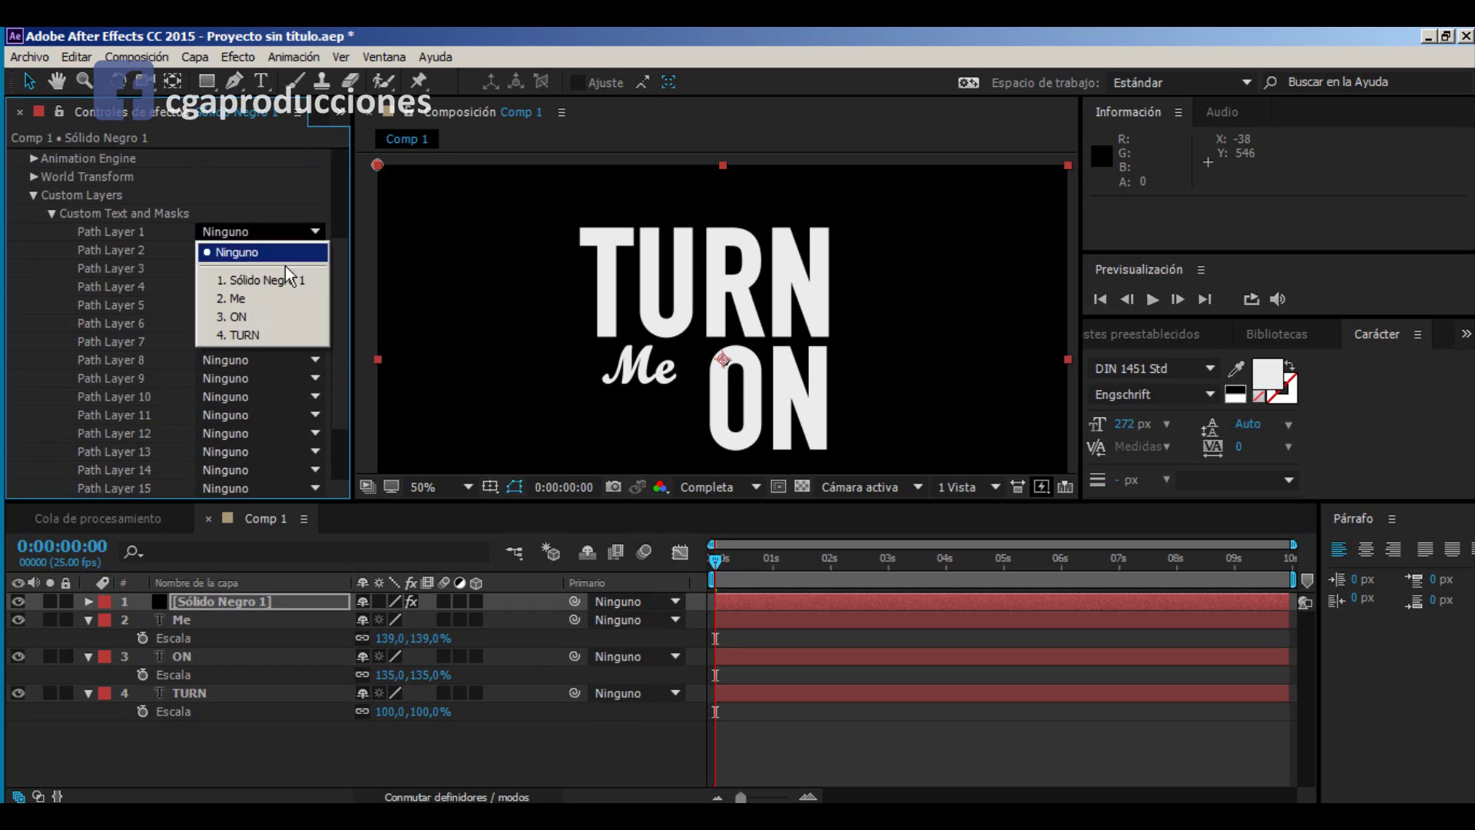
click(274, 336)
click(269, 251)
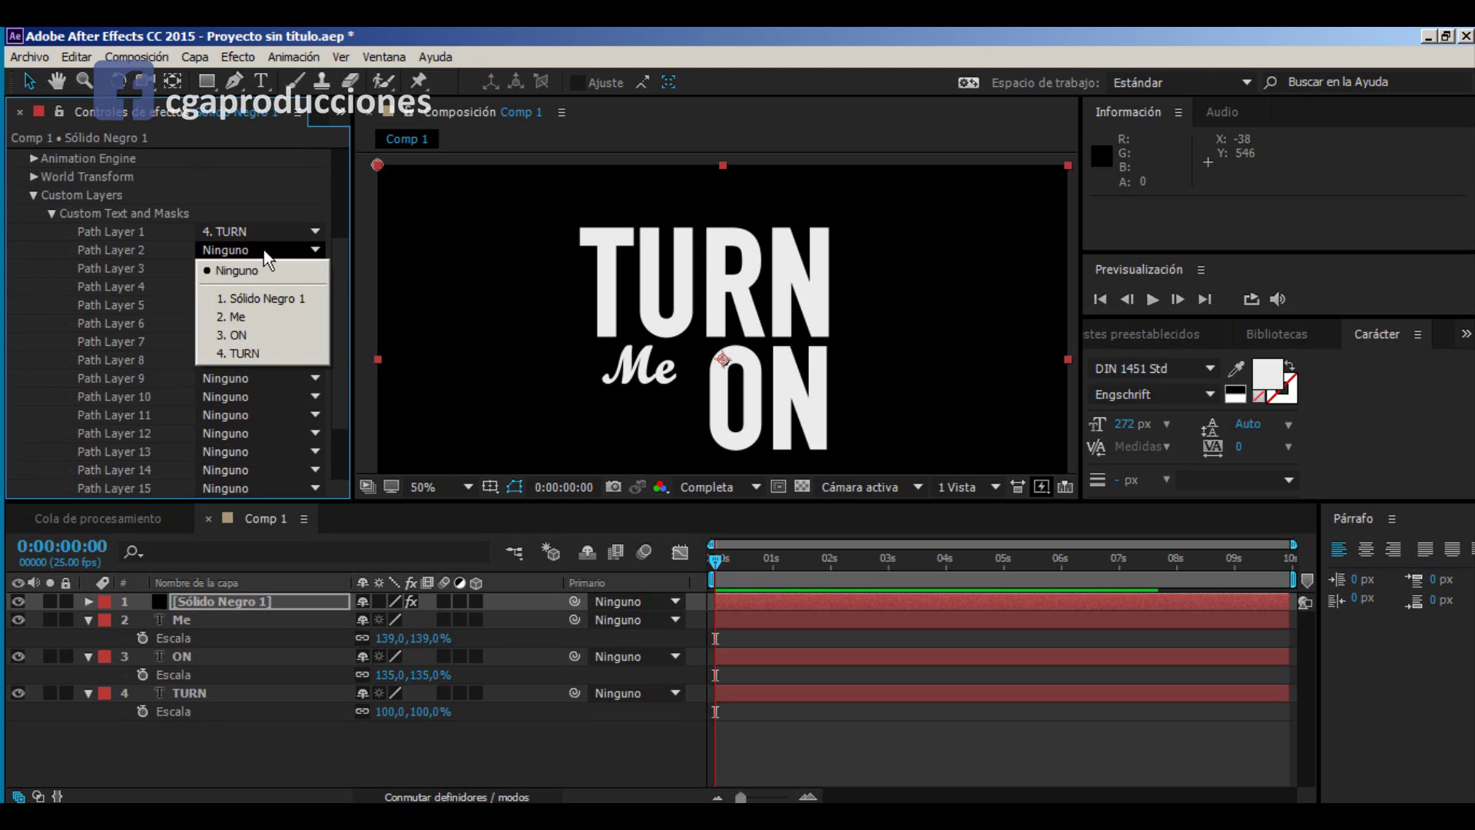
click(240, 317)
click(246, 268)
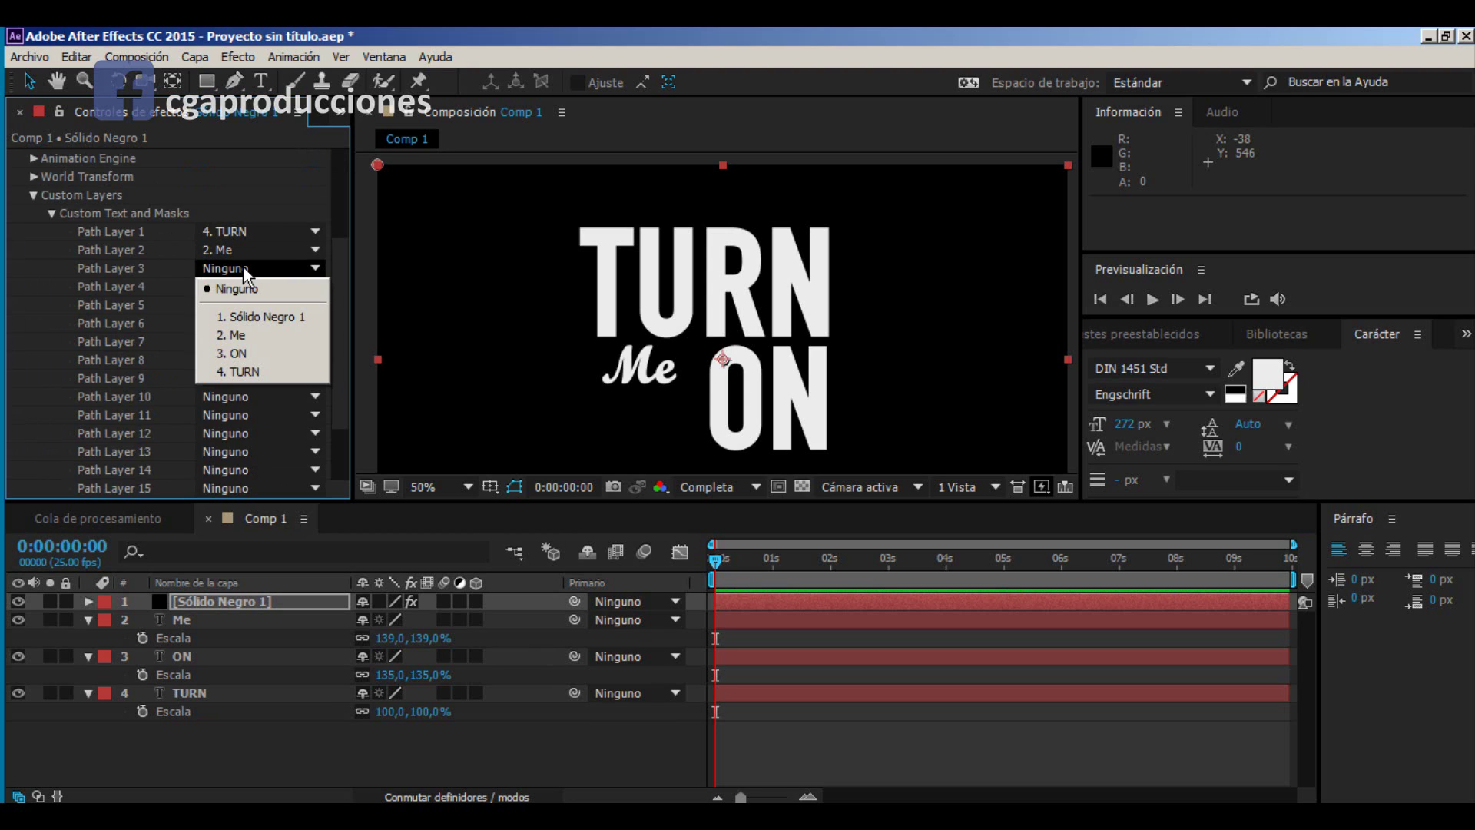
click(275, 371)
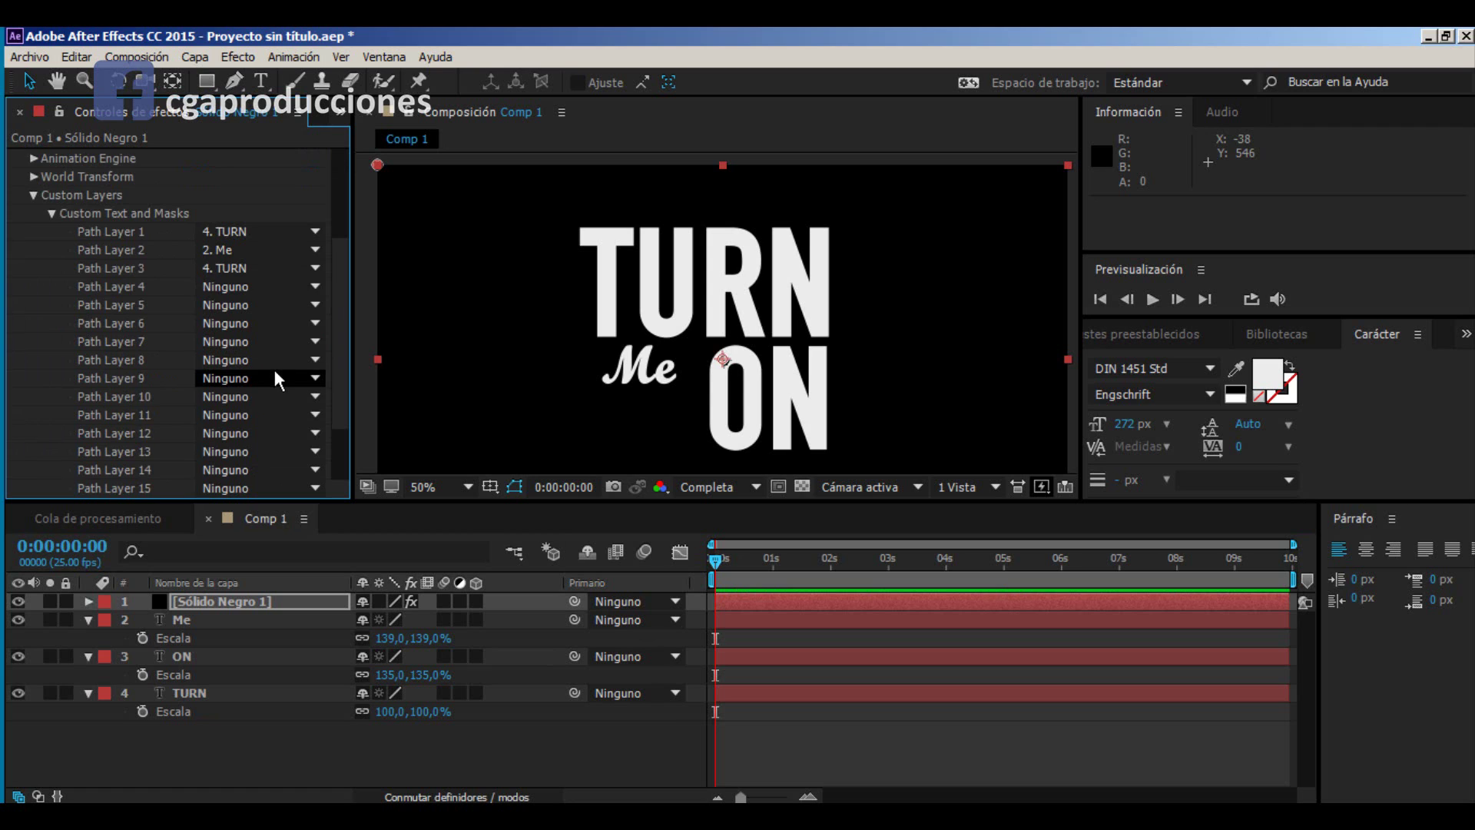
click(239, 268)
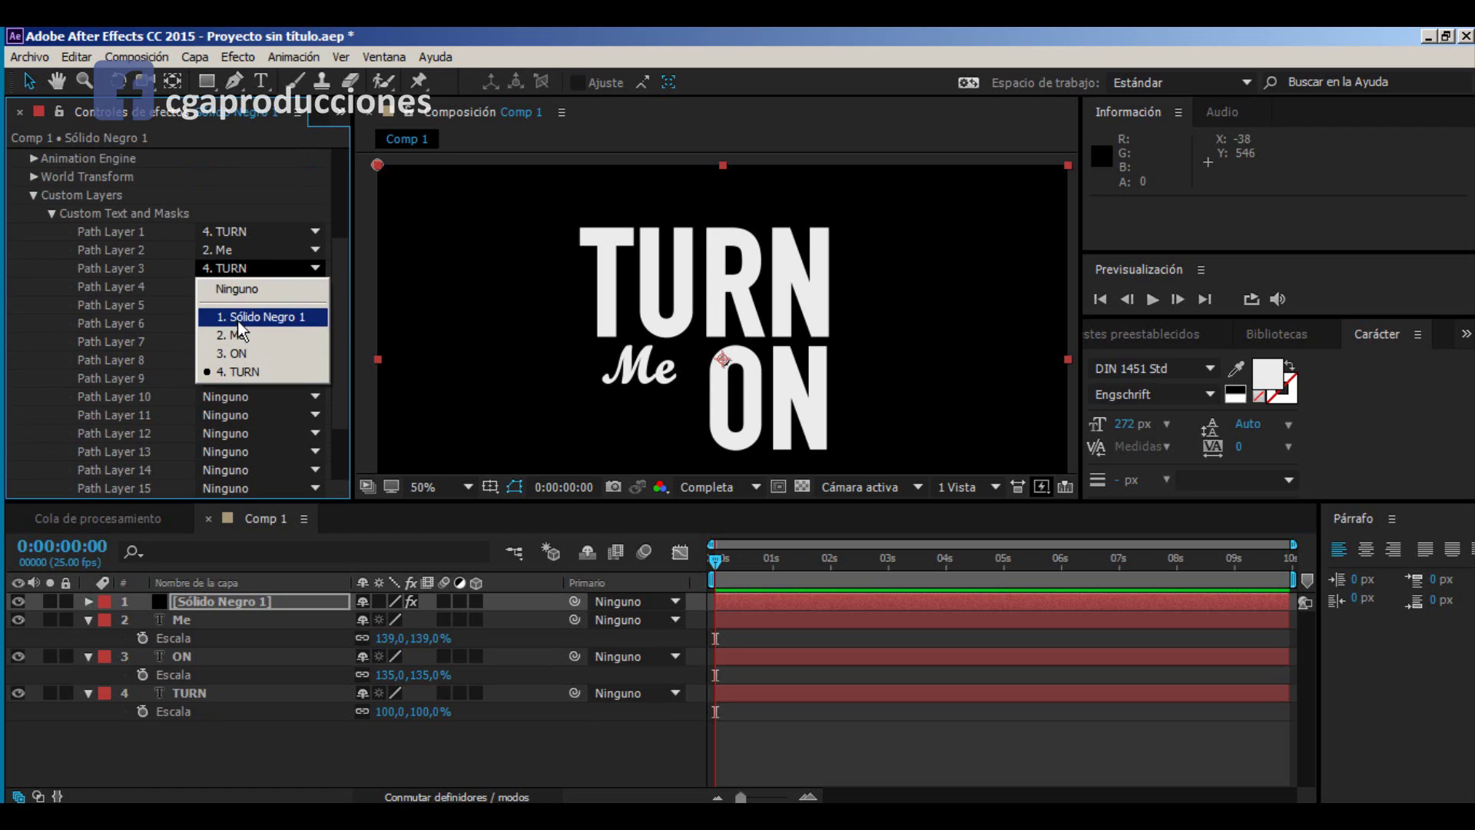
click(244, 354)
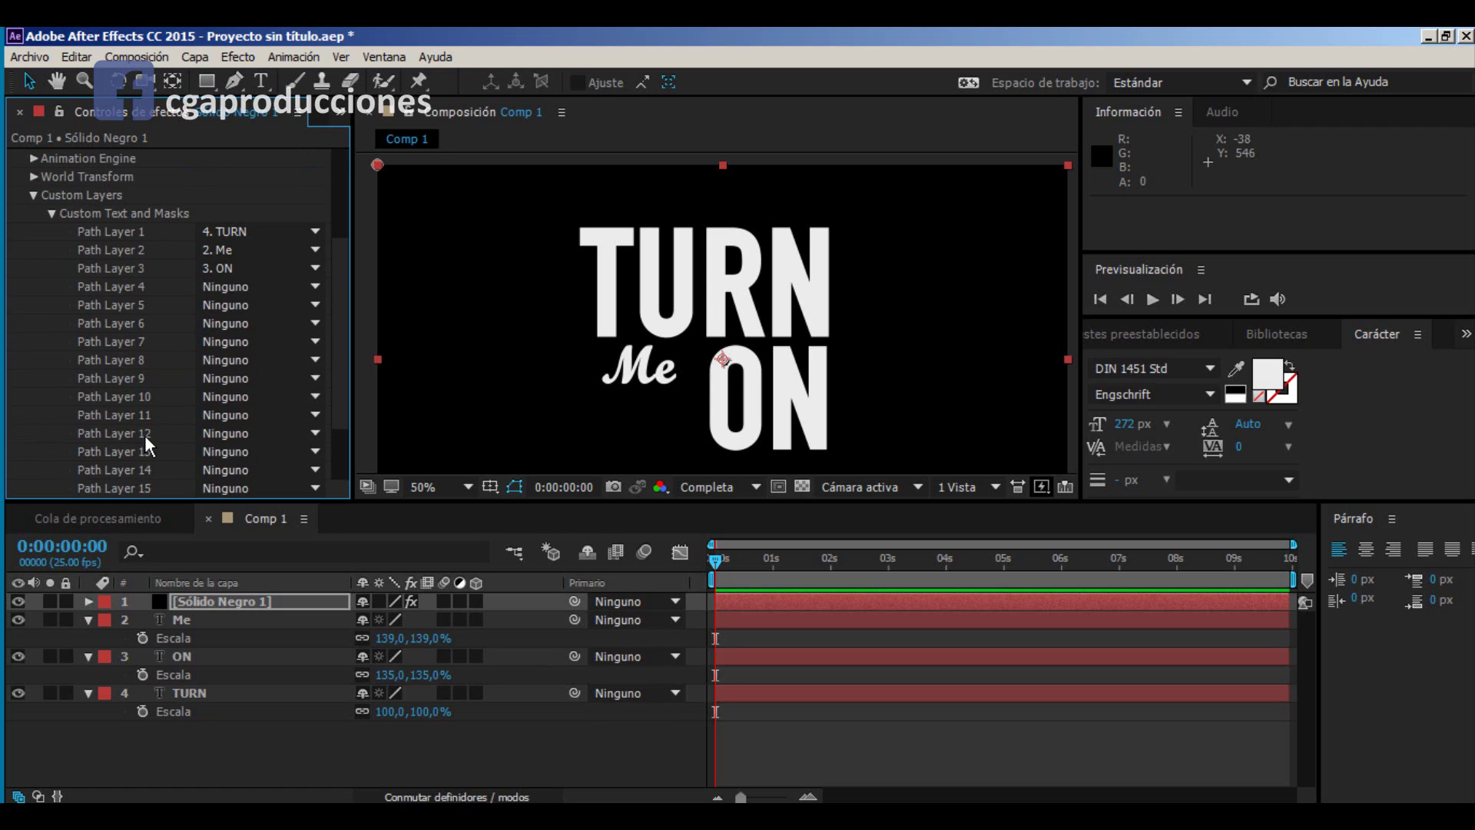
Step: Open Element's Scene Setup and create an extrusion model from the TURN text path
scroll(146, 290, up, 3)
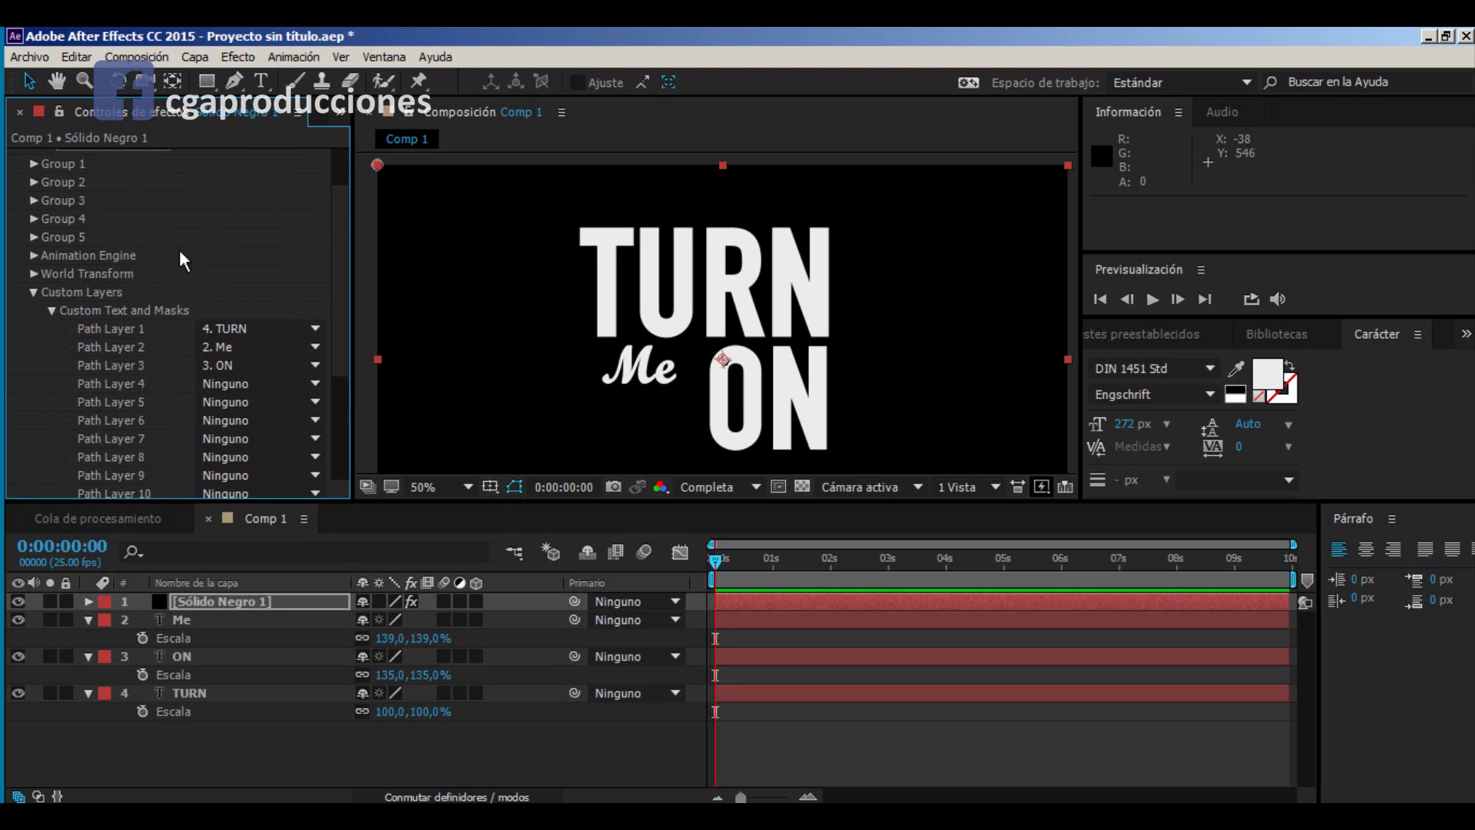
scroll(150, 345, up, 2)
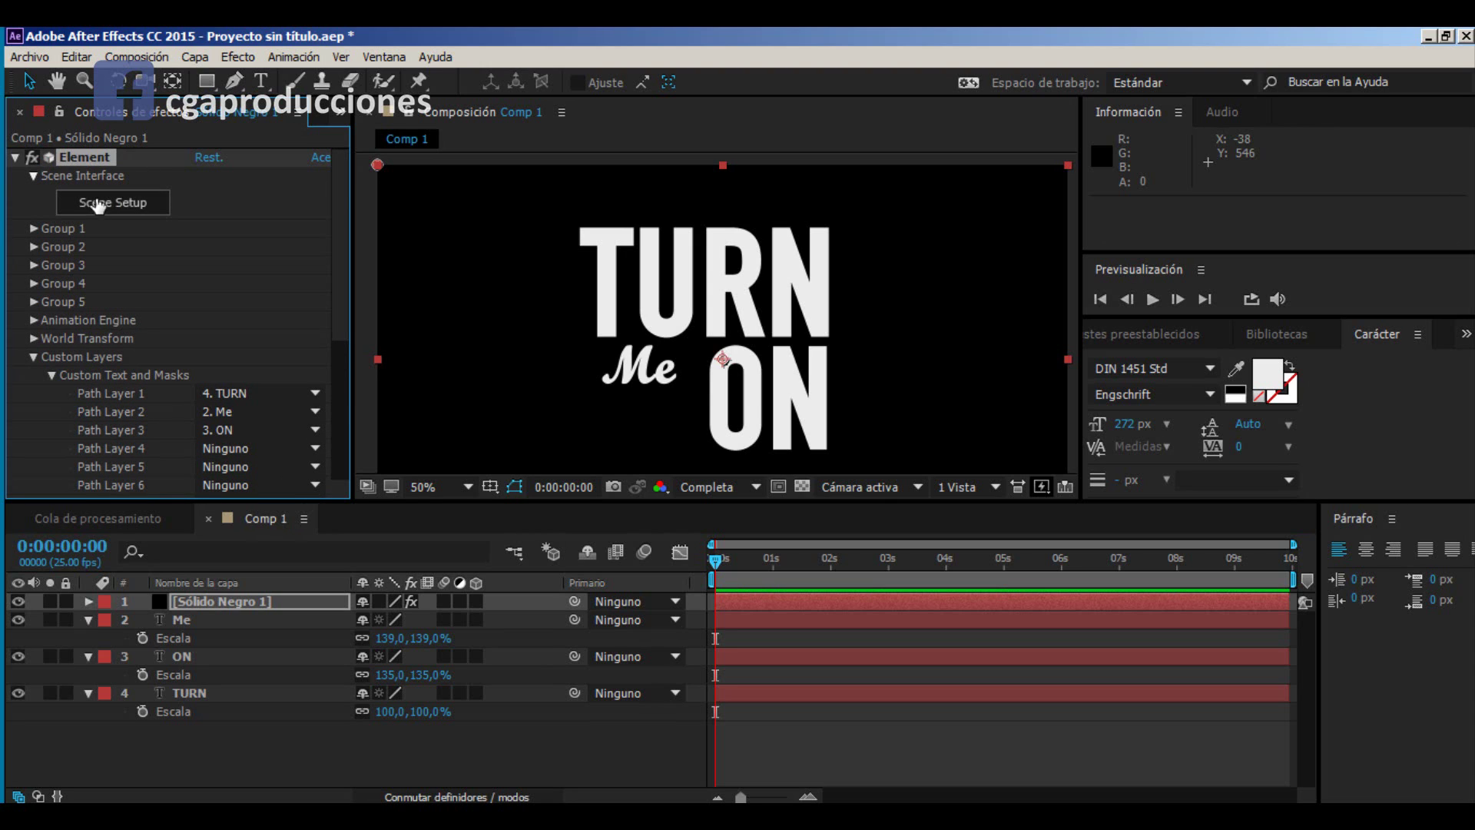
click(101, 203)
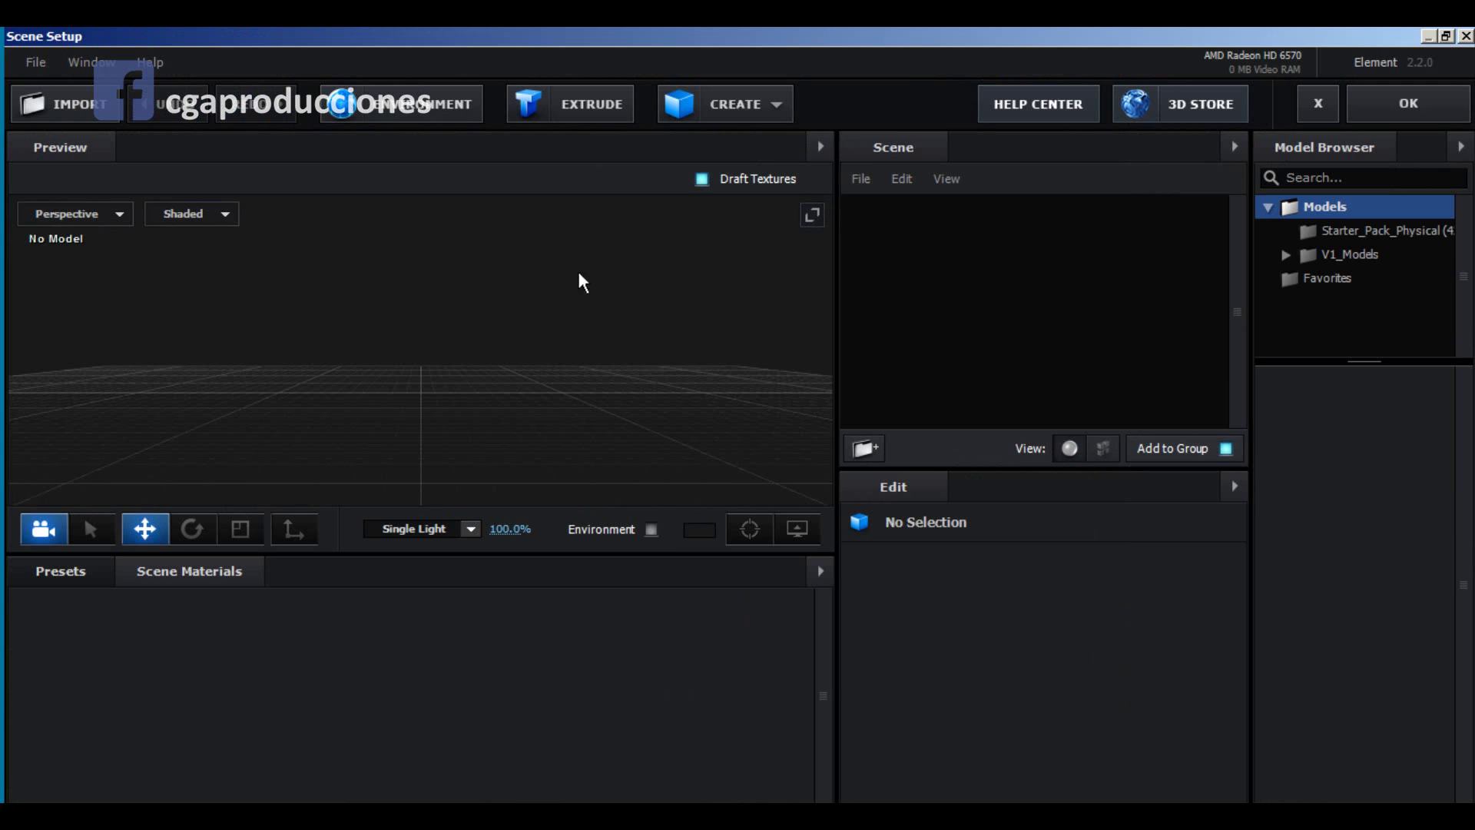
drag(290, 340, 384, 319)
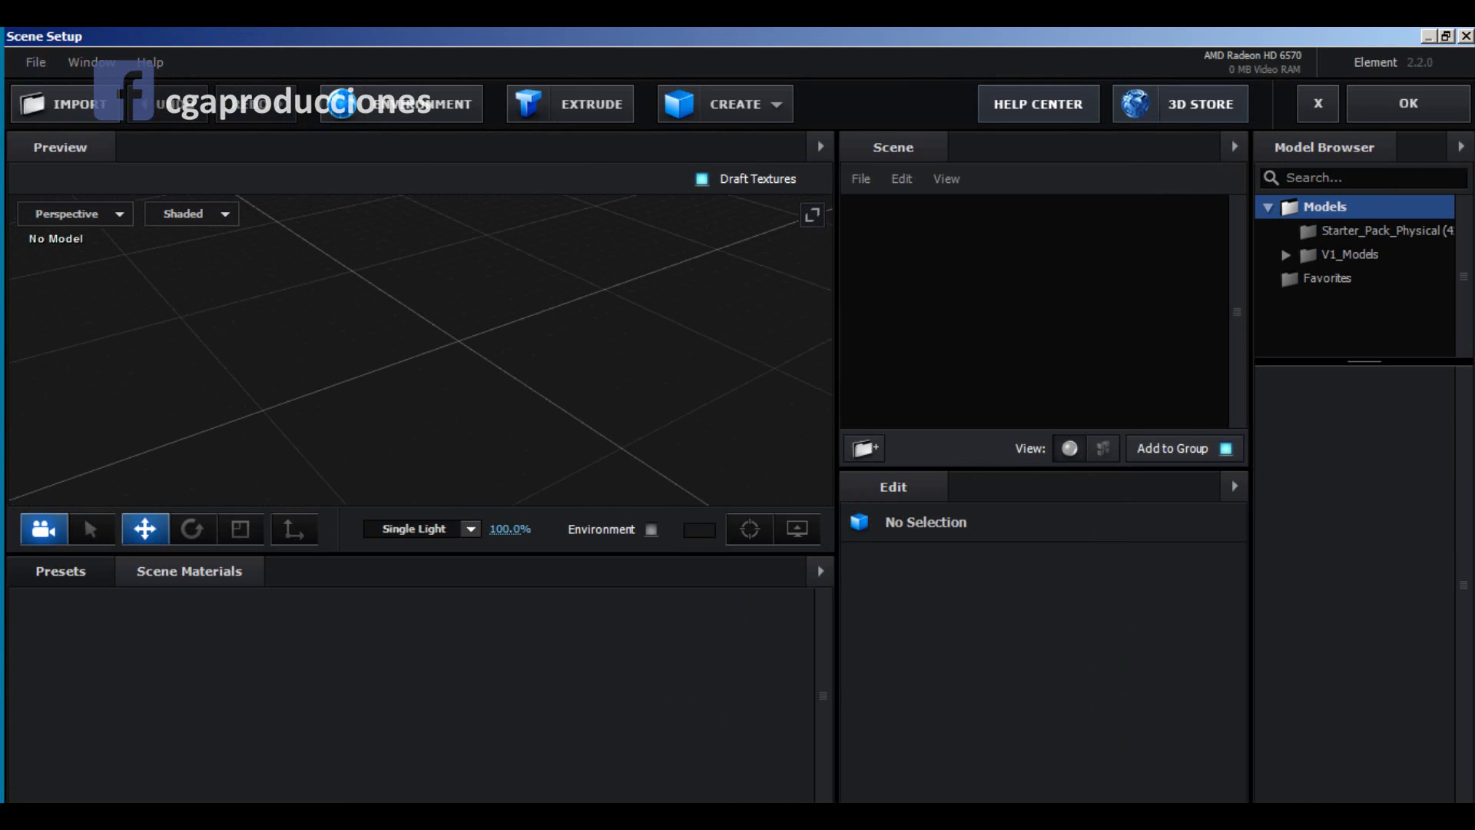
click(592, 104)
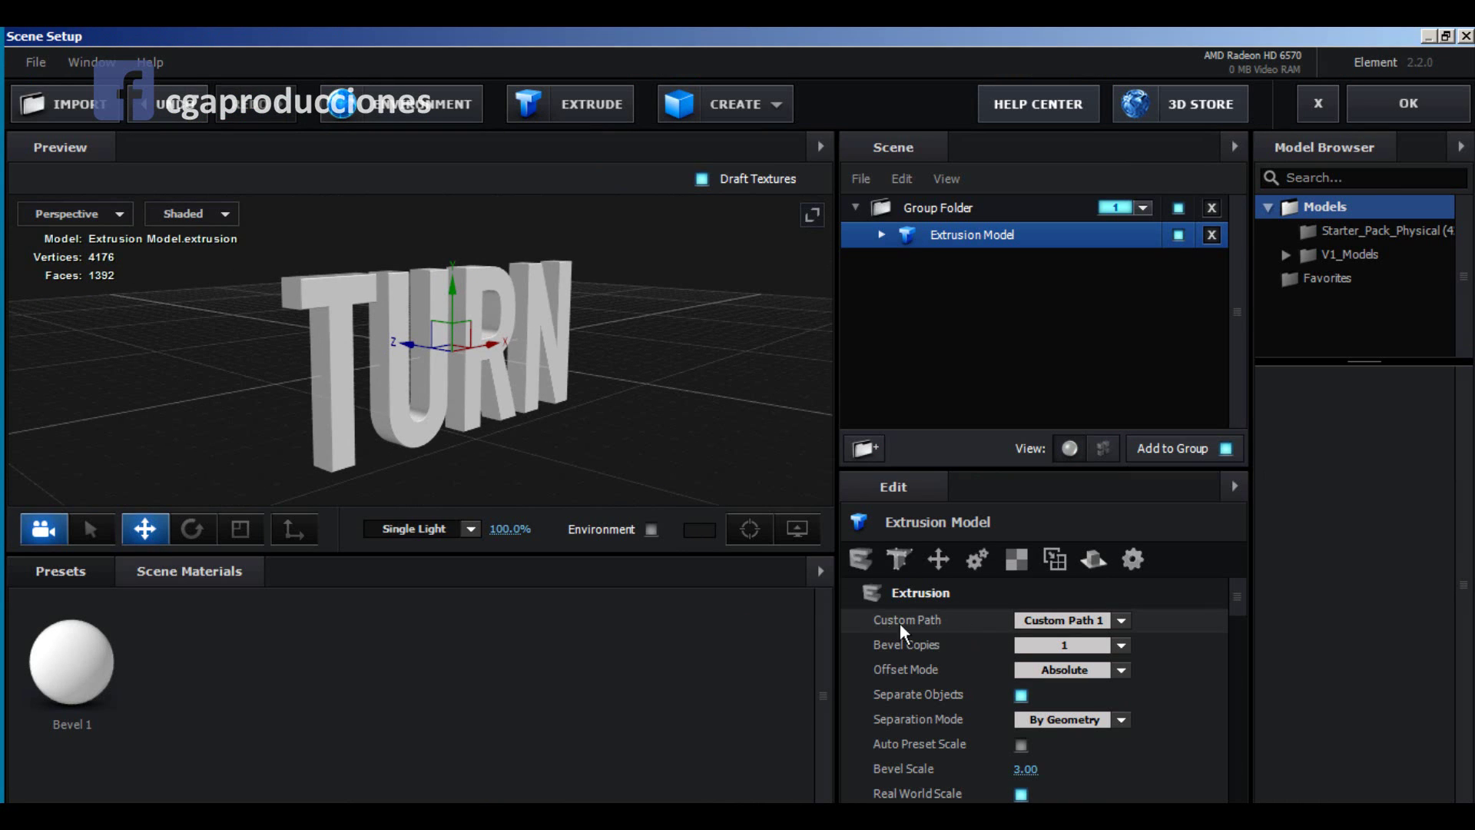
Step: Preview the extrusion with Custom Path 2 and Custom Path 3, compare them with the path layer assignments, and return to Custom Path 1
click(1120, 624)
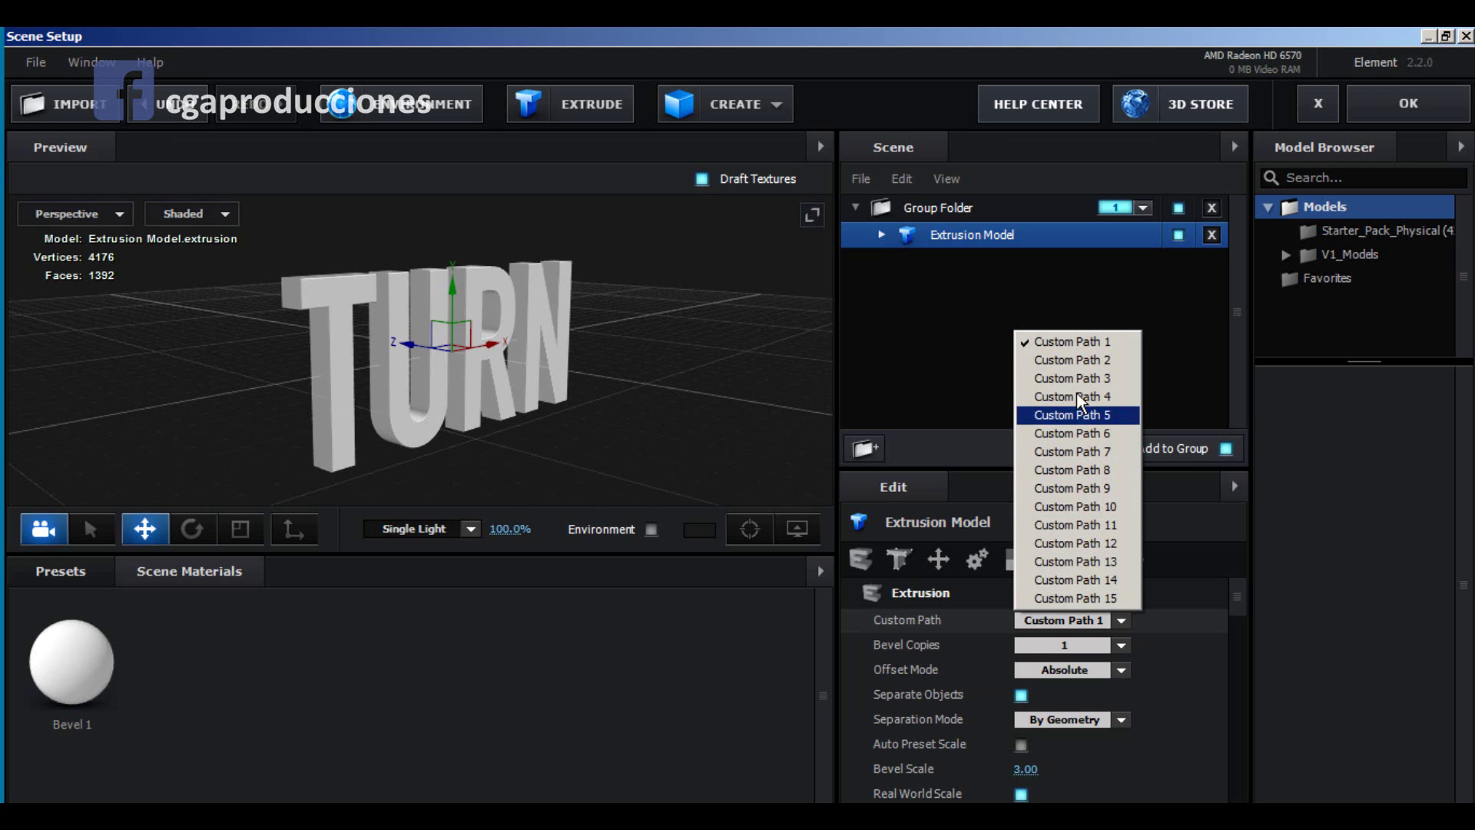
click(1075, 361)
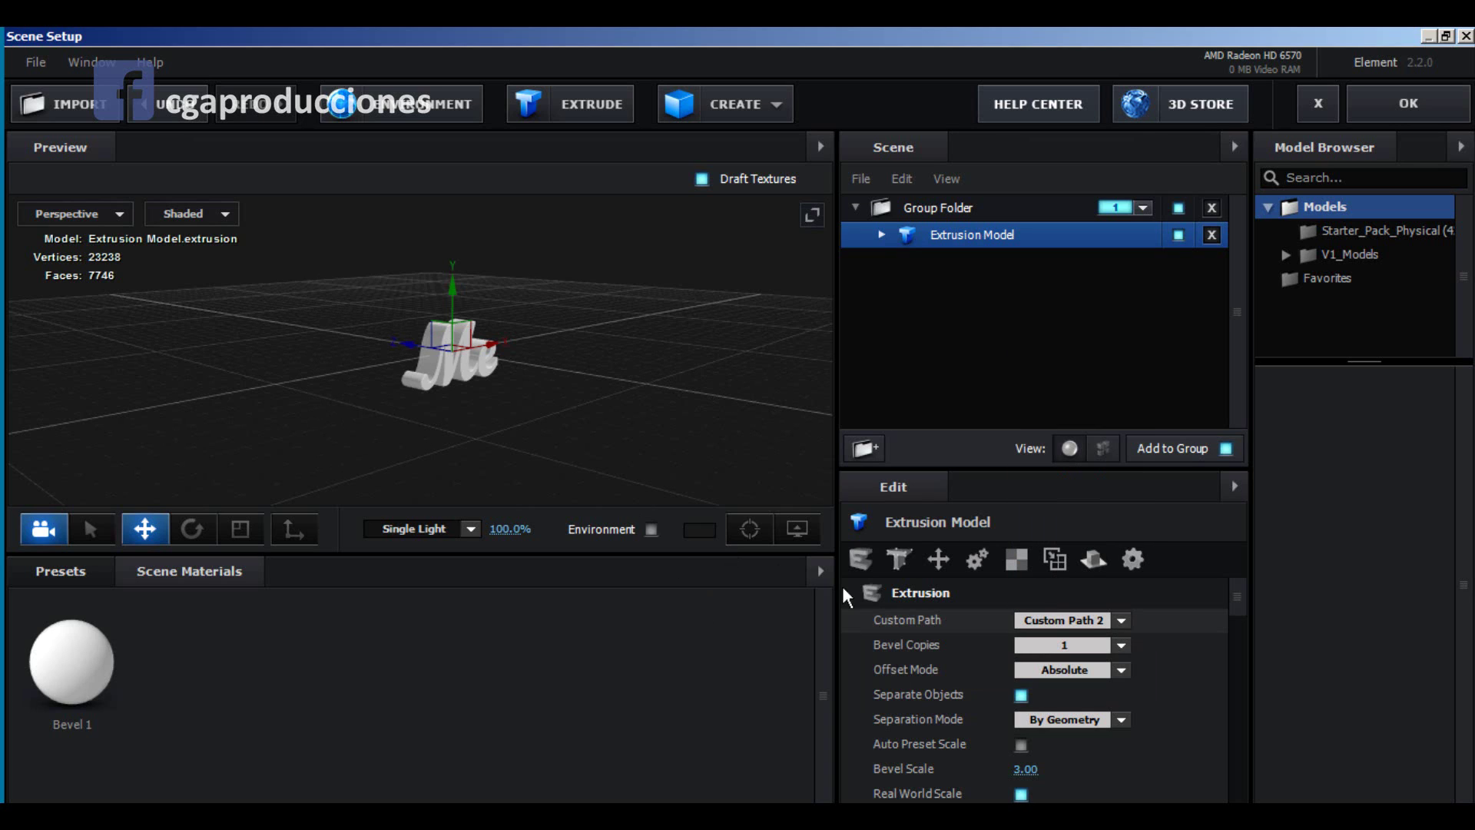
click(1121, 620)
click(1074, 377)
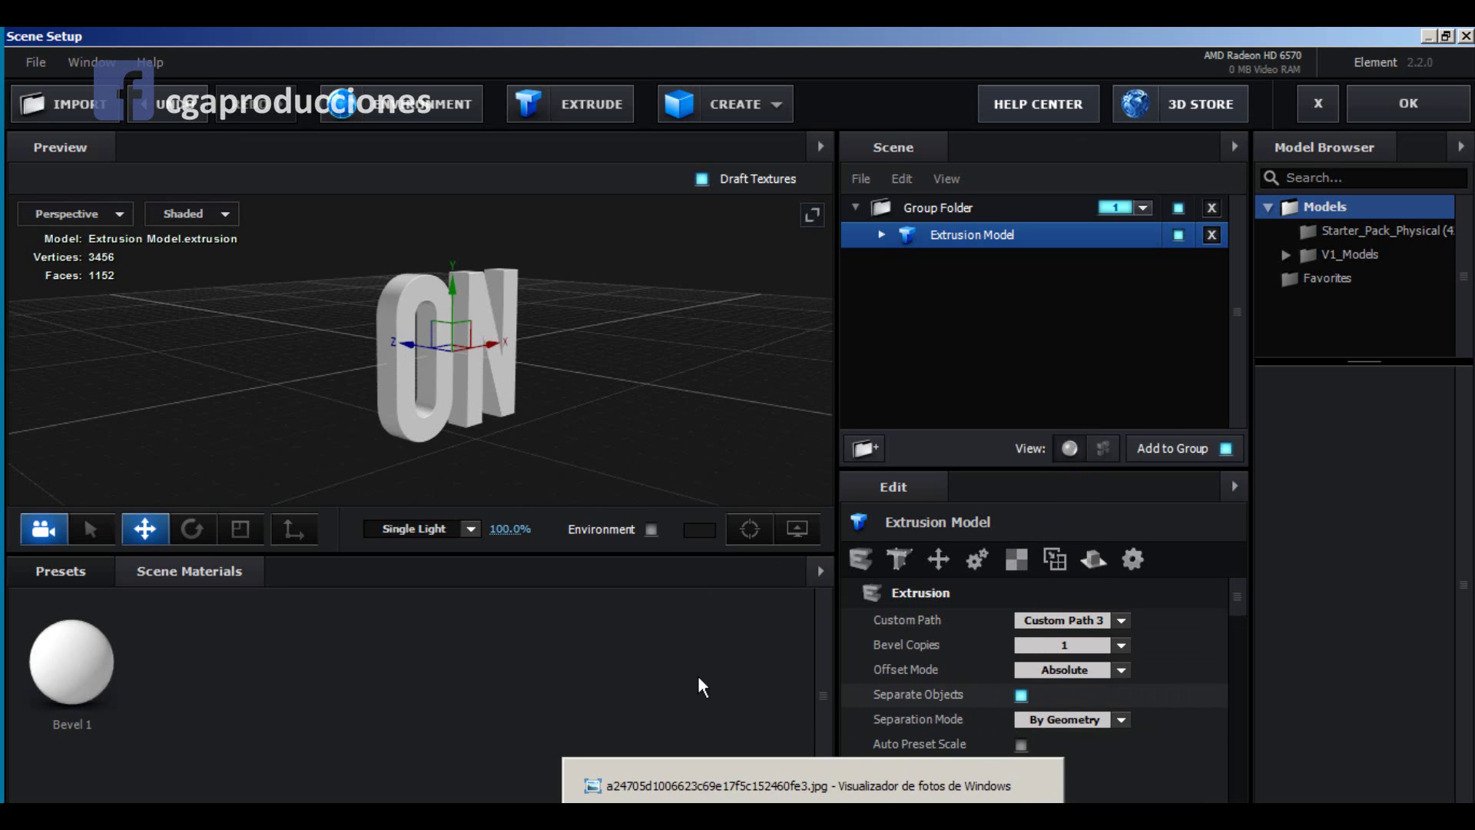
drag(361, 40, 864, 102)
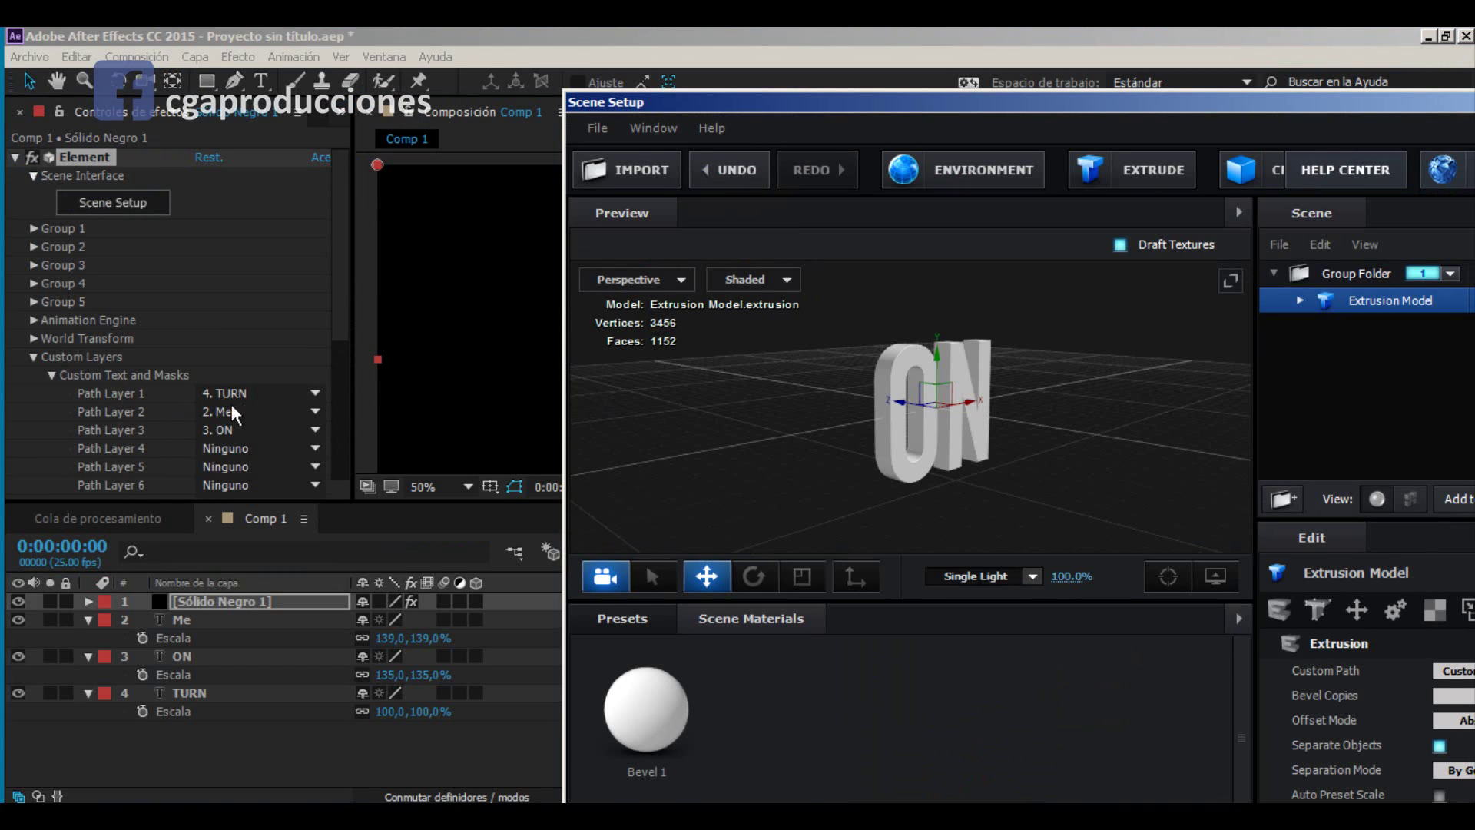
double_click(637, 106)
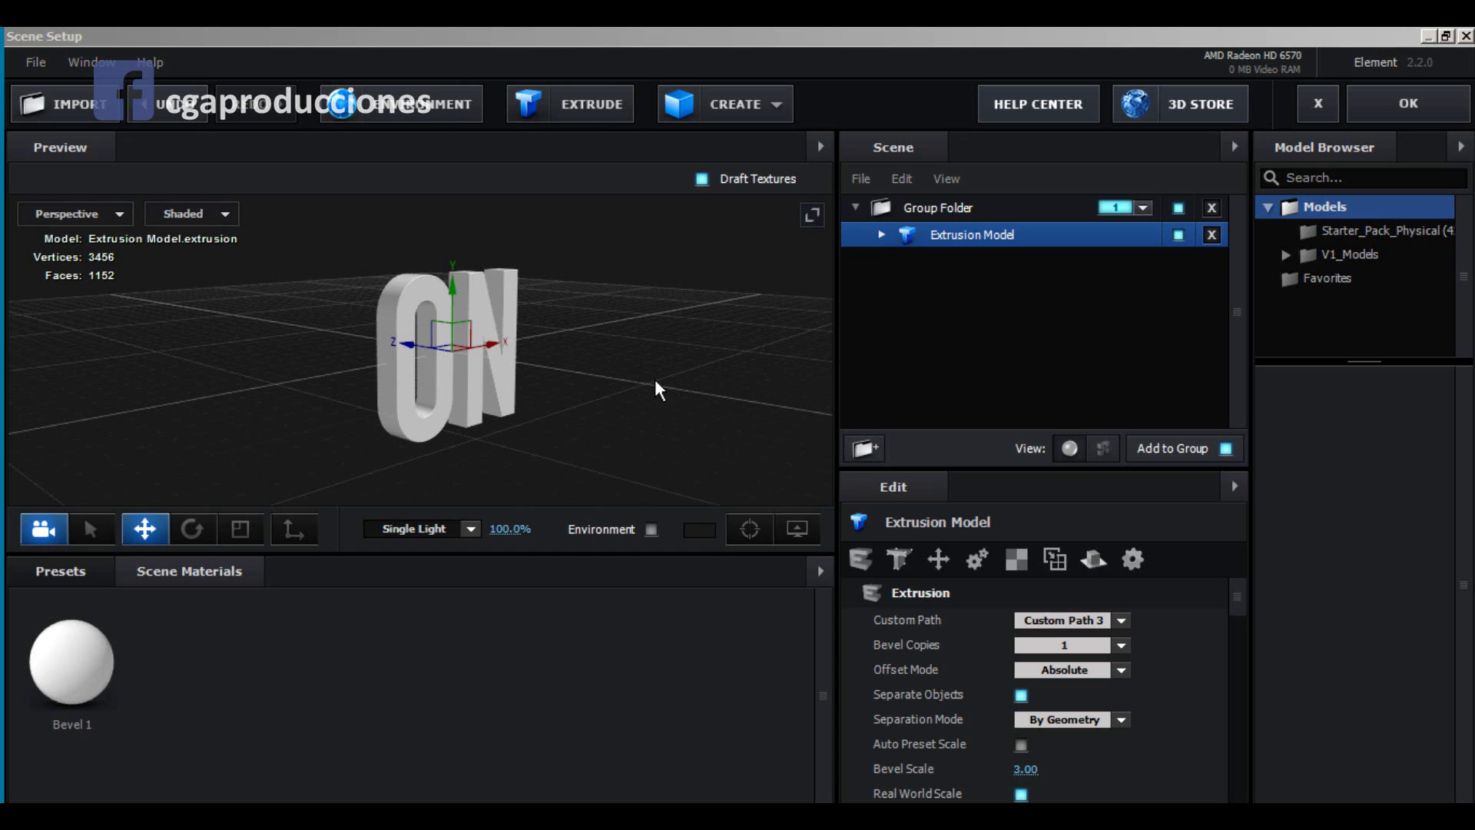
click(1044, 616)
click(1068, 340)
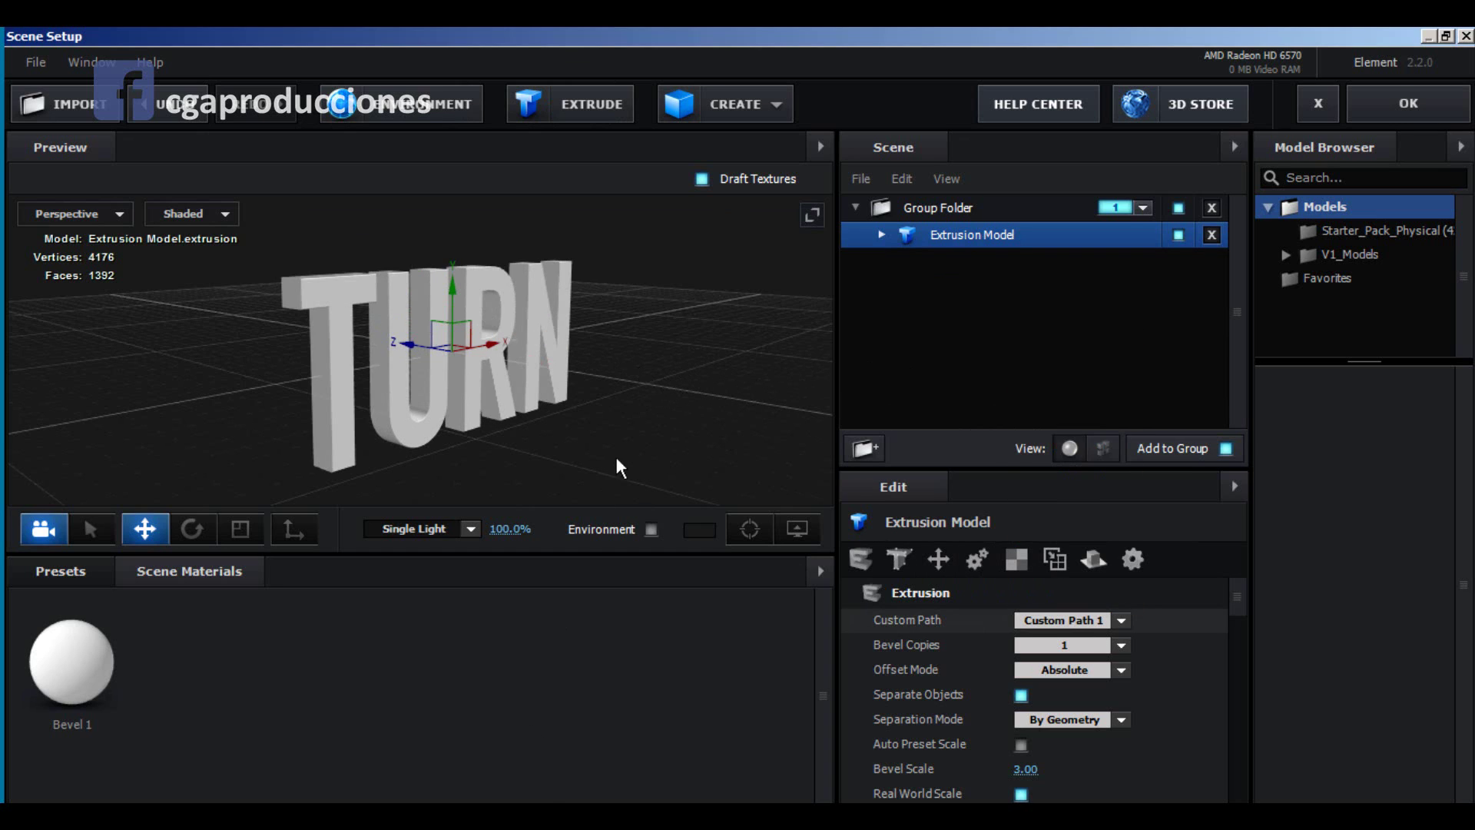
Step: Raise the TURN extrusion along its Y axis so it floats above the ground grid
drag(619, 283, 427, 154)
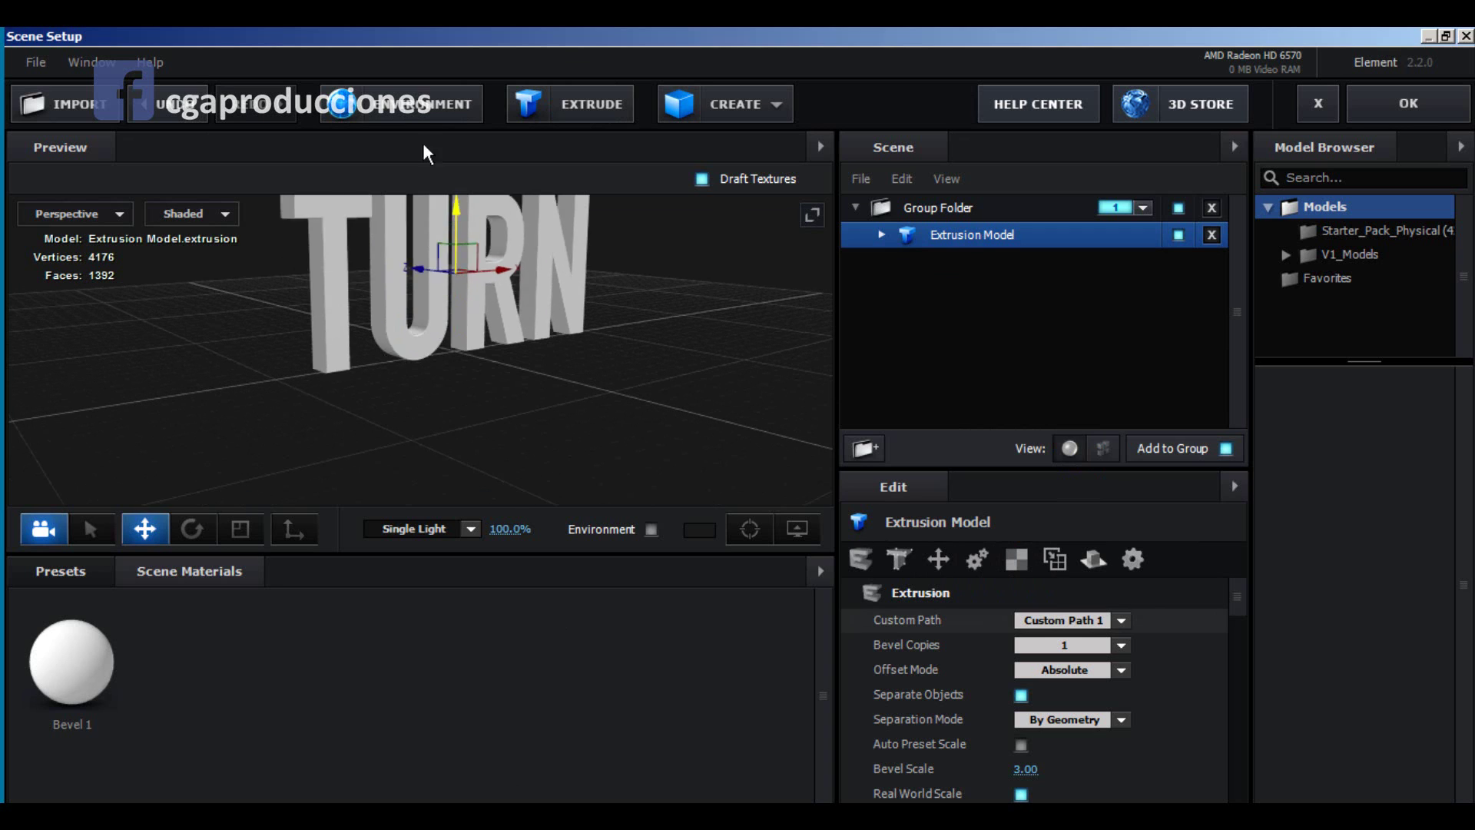
drag(593, 300, 565, 331)
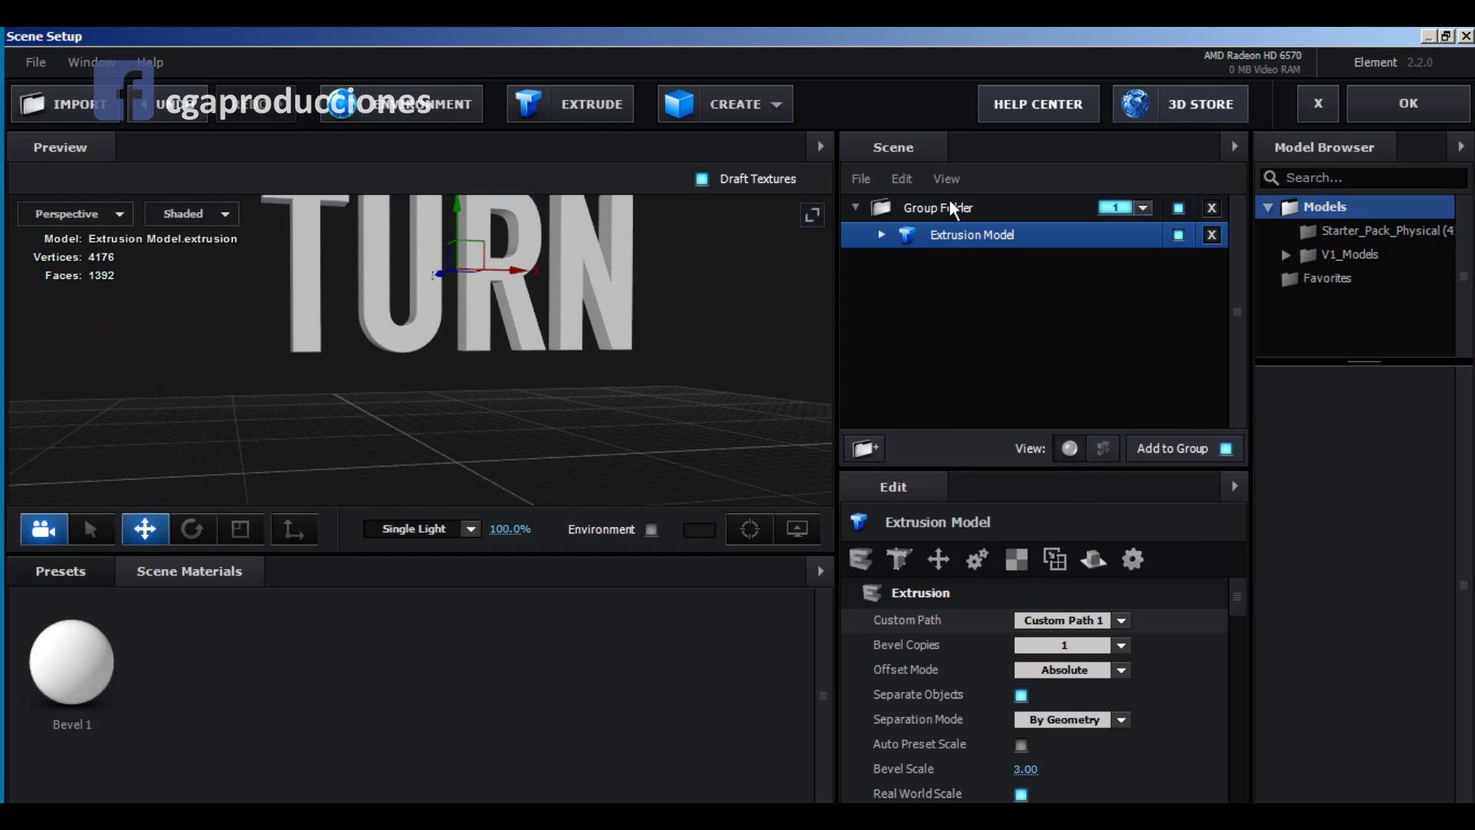
Step: Duplicate the TURN extrusion, switch the copy to Custom Path 2, and place the Me text below the left part of TURN
right_click(973, 241)
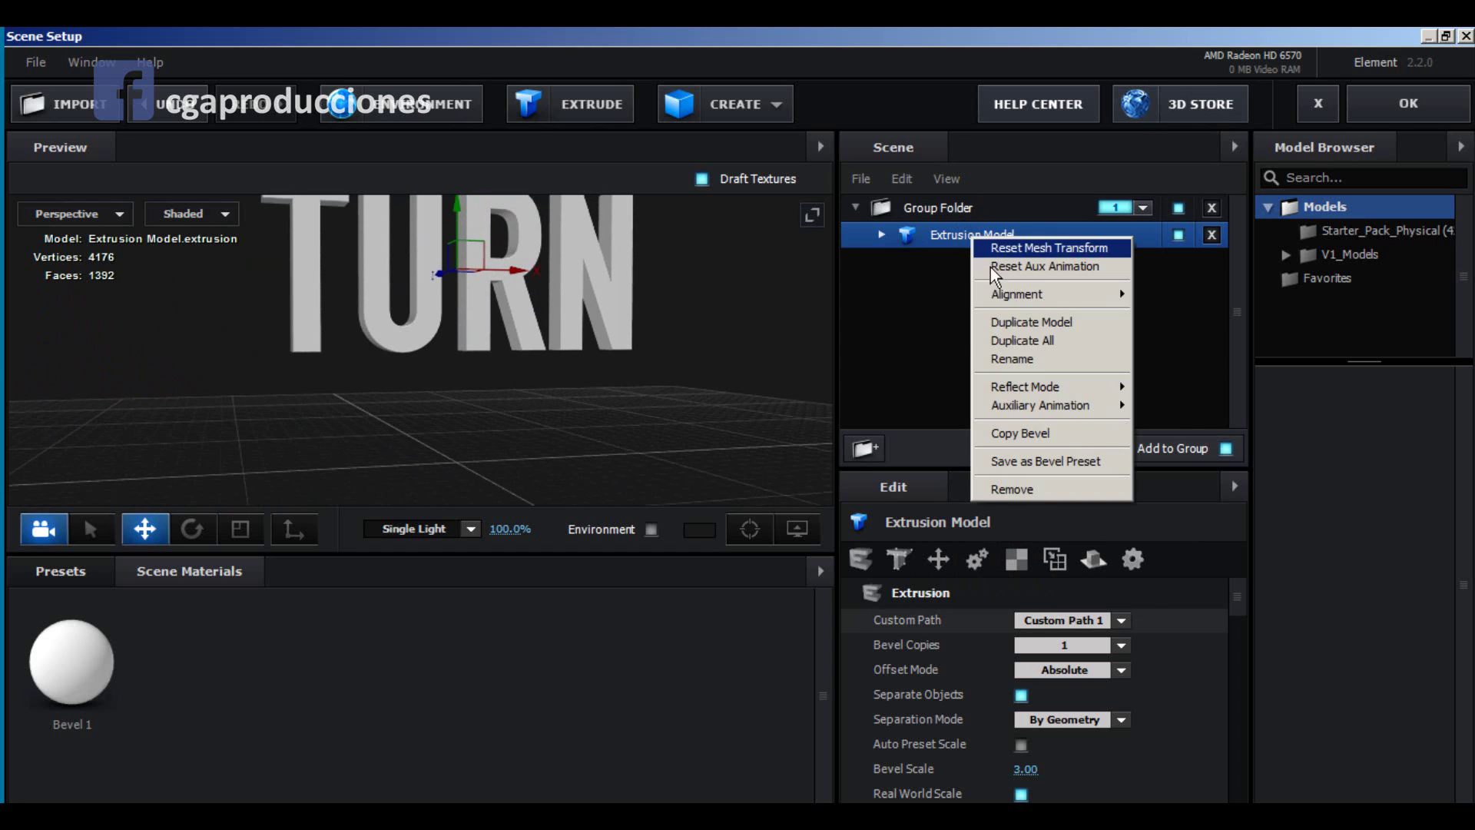
click(1010, 340)
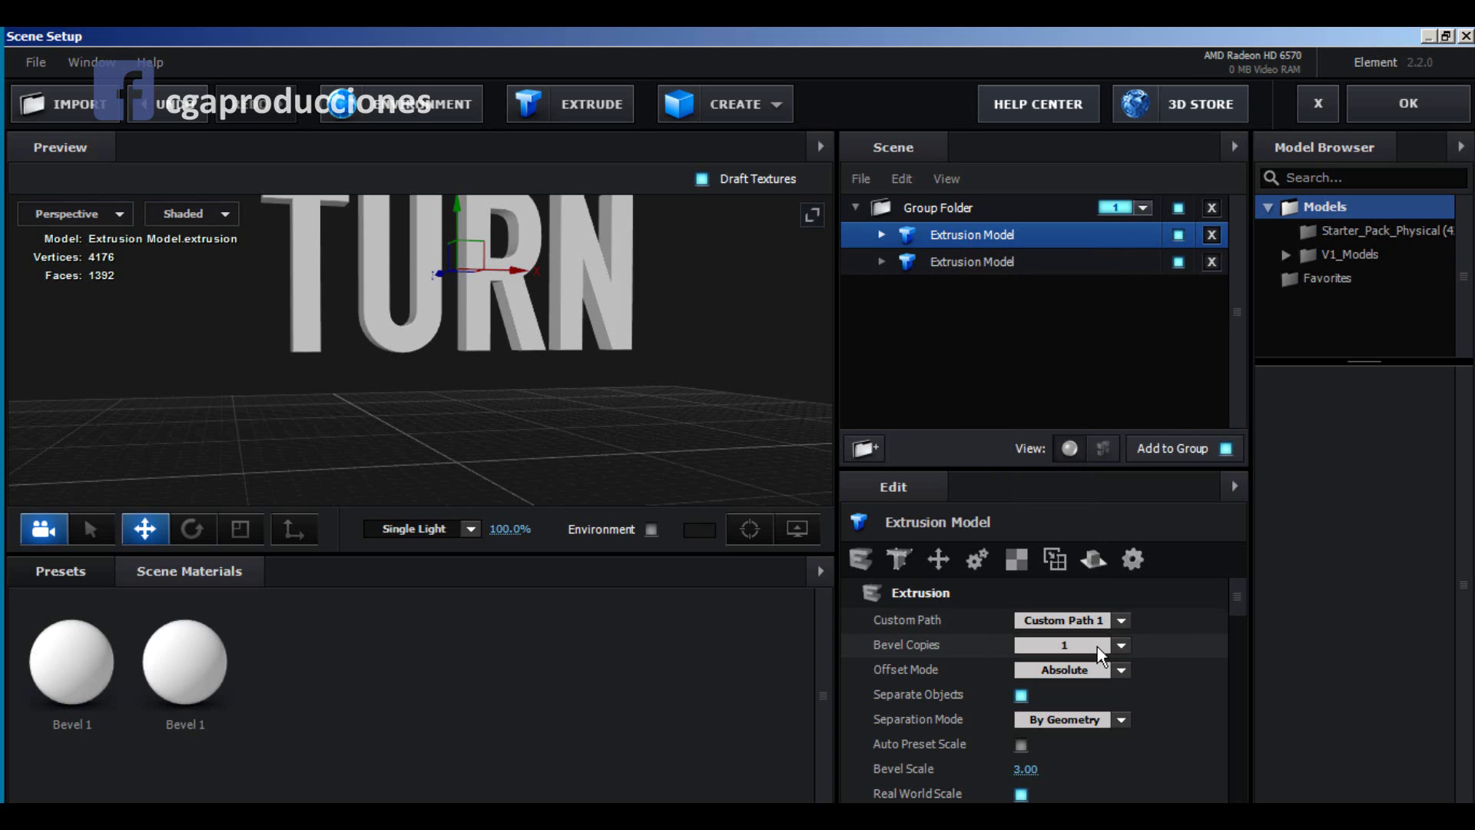
click(1121, 620)
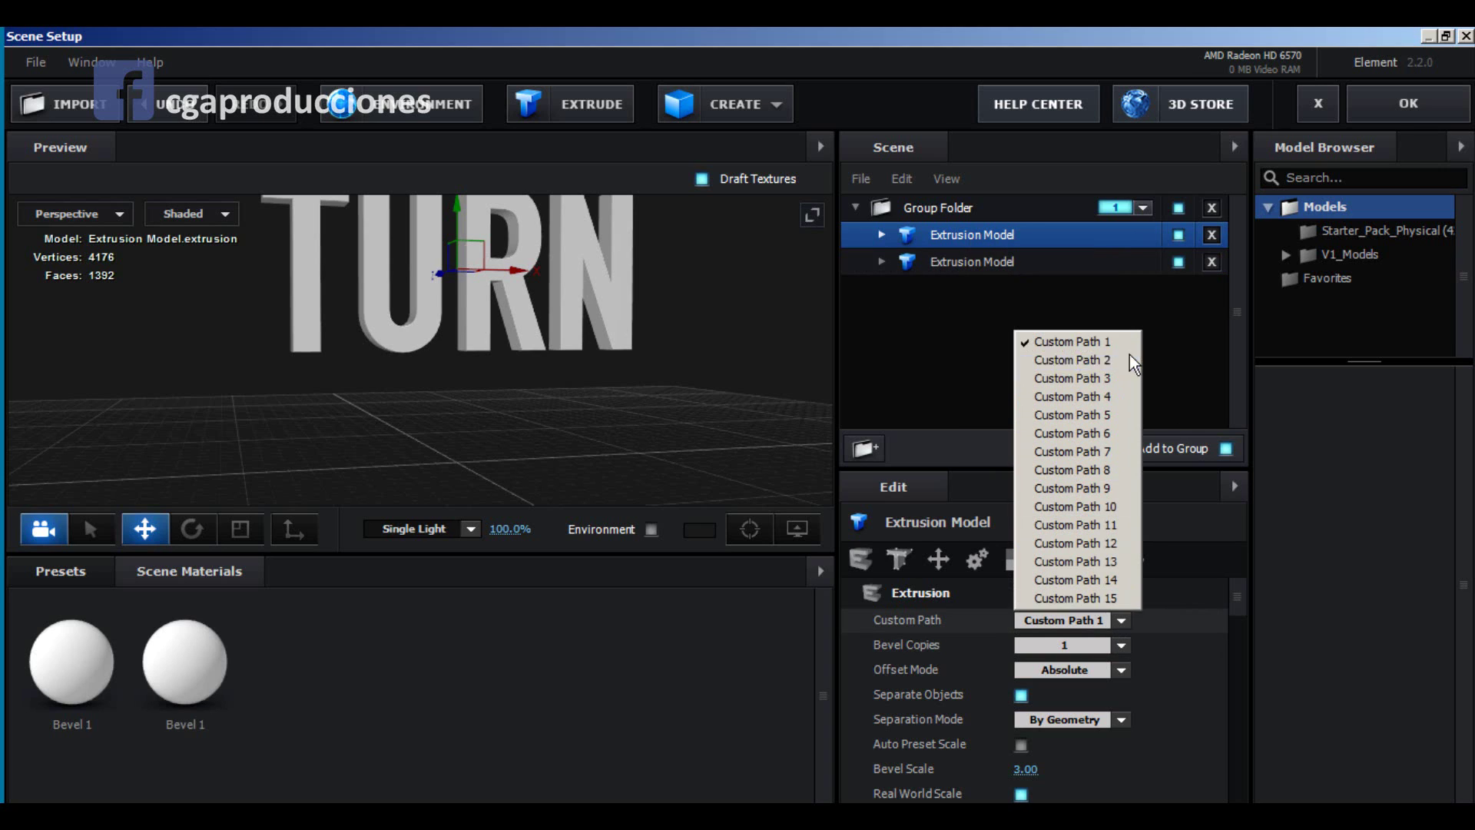
click(1071, 360)
drag(458, 222, 458, 312)
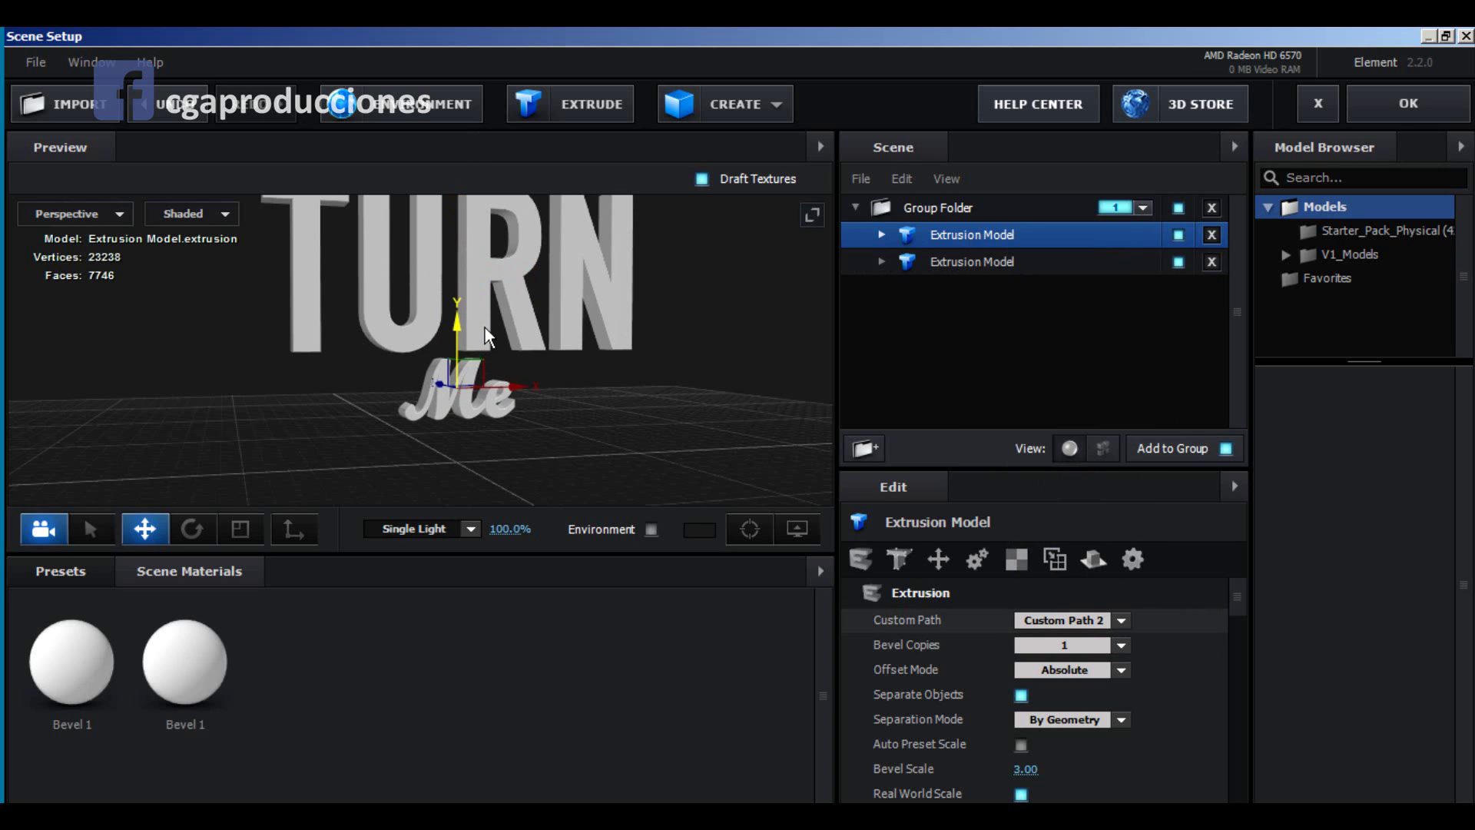
drag(522, 395, 401, 406)
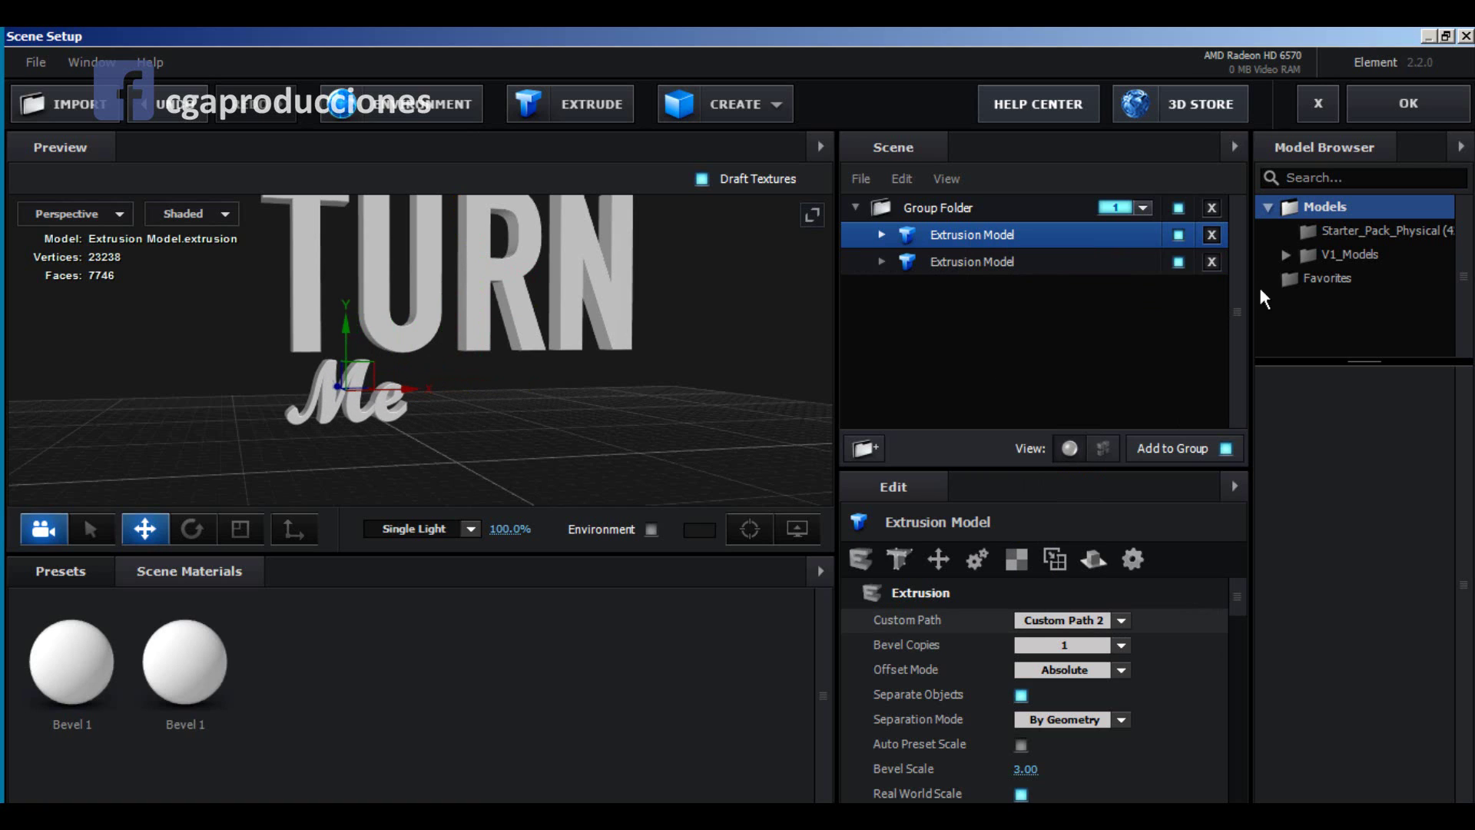
Step: Duplicate the Me extrusion and switch the copy to Custom Path 3 for the ON text
right_click(1005, 238)
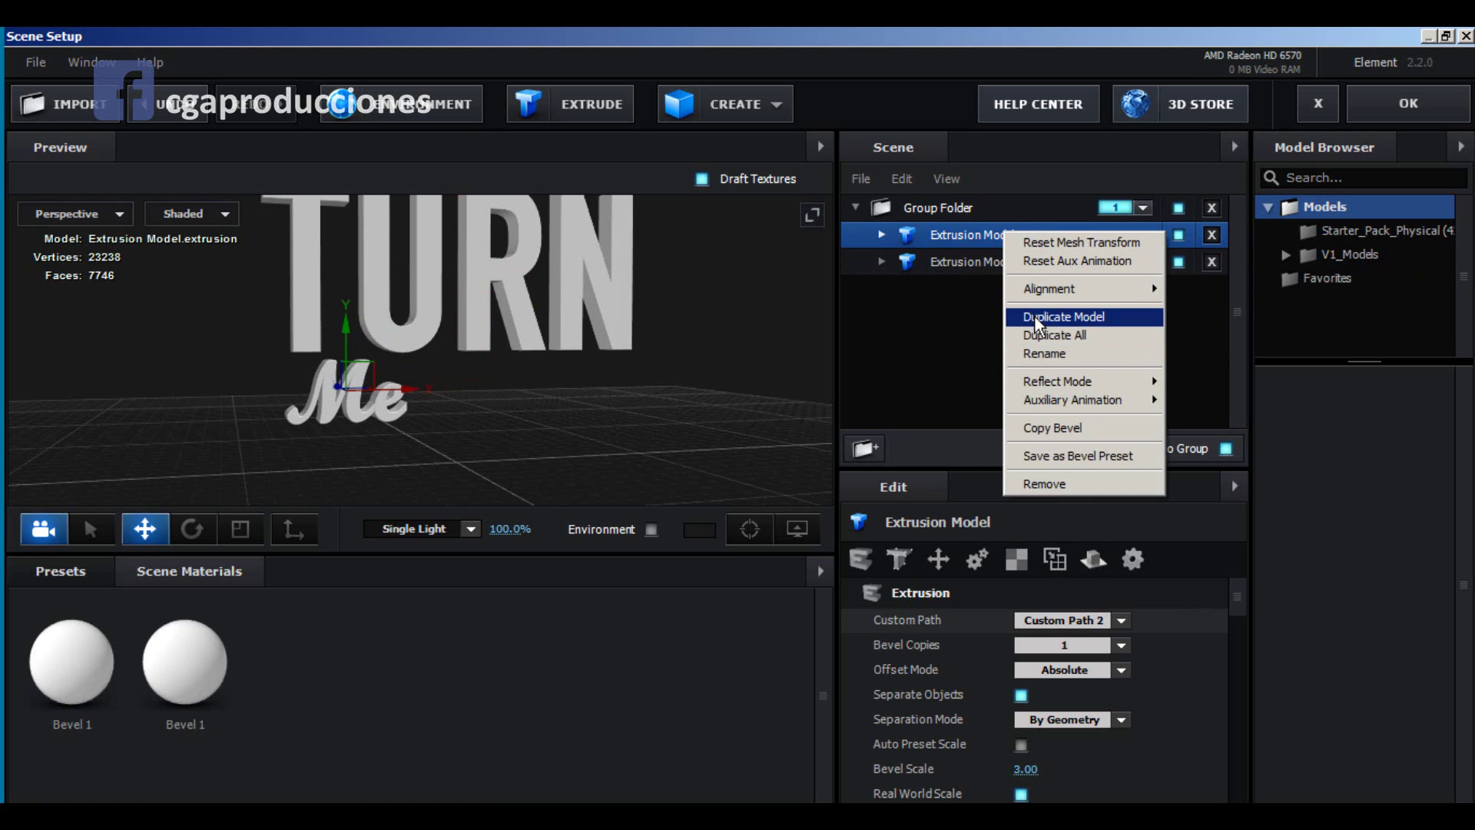
click(1035, 327)
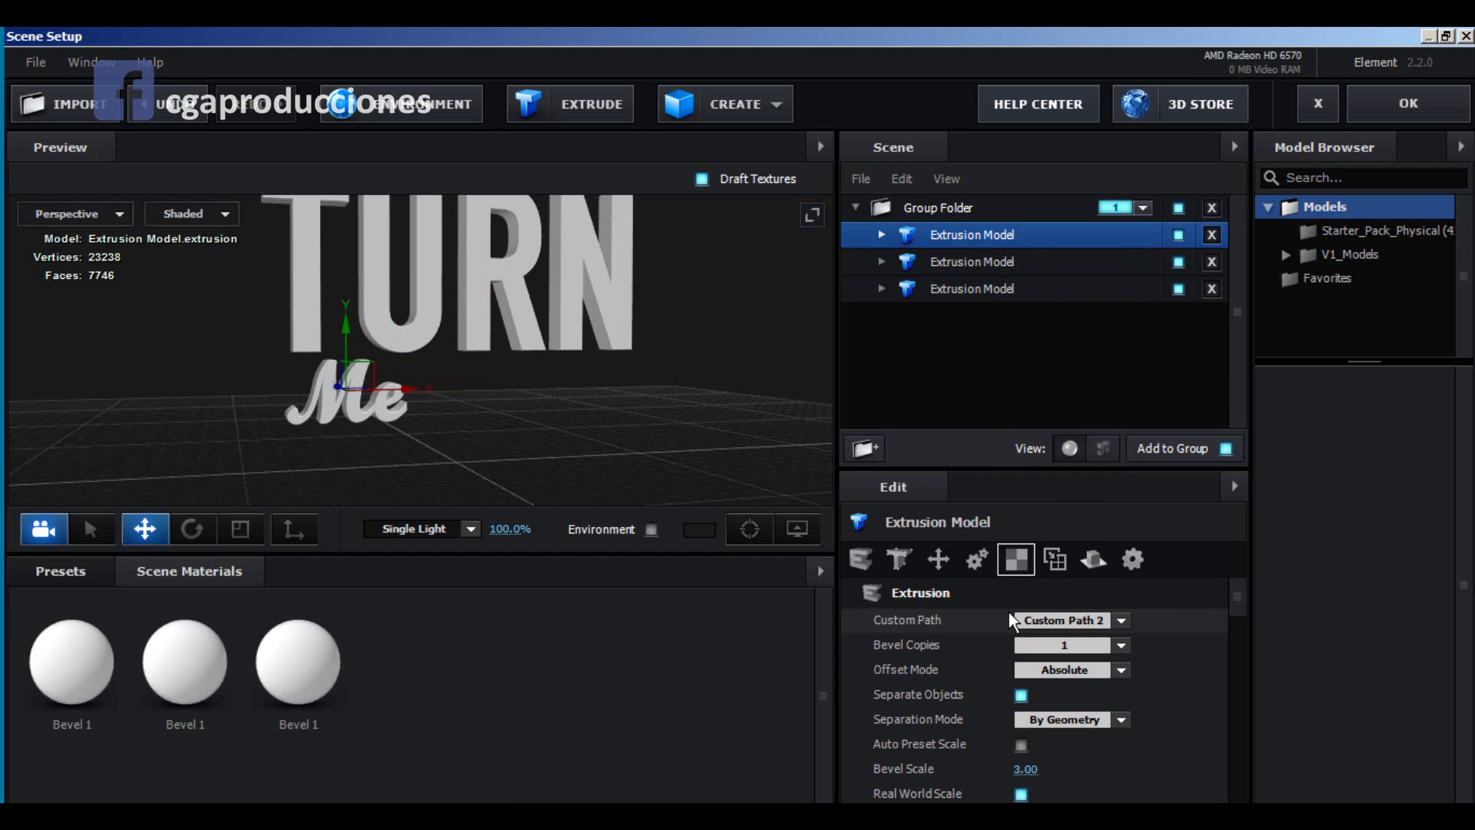
click(1120, 620)
click(1079, 378)
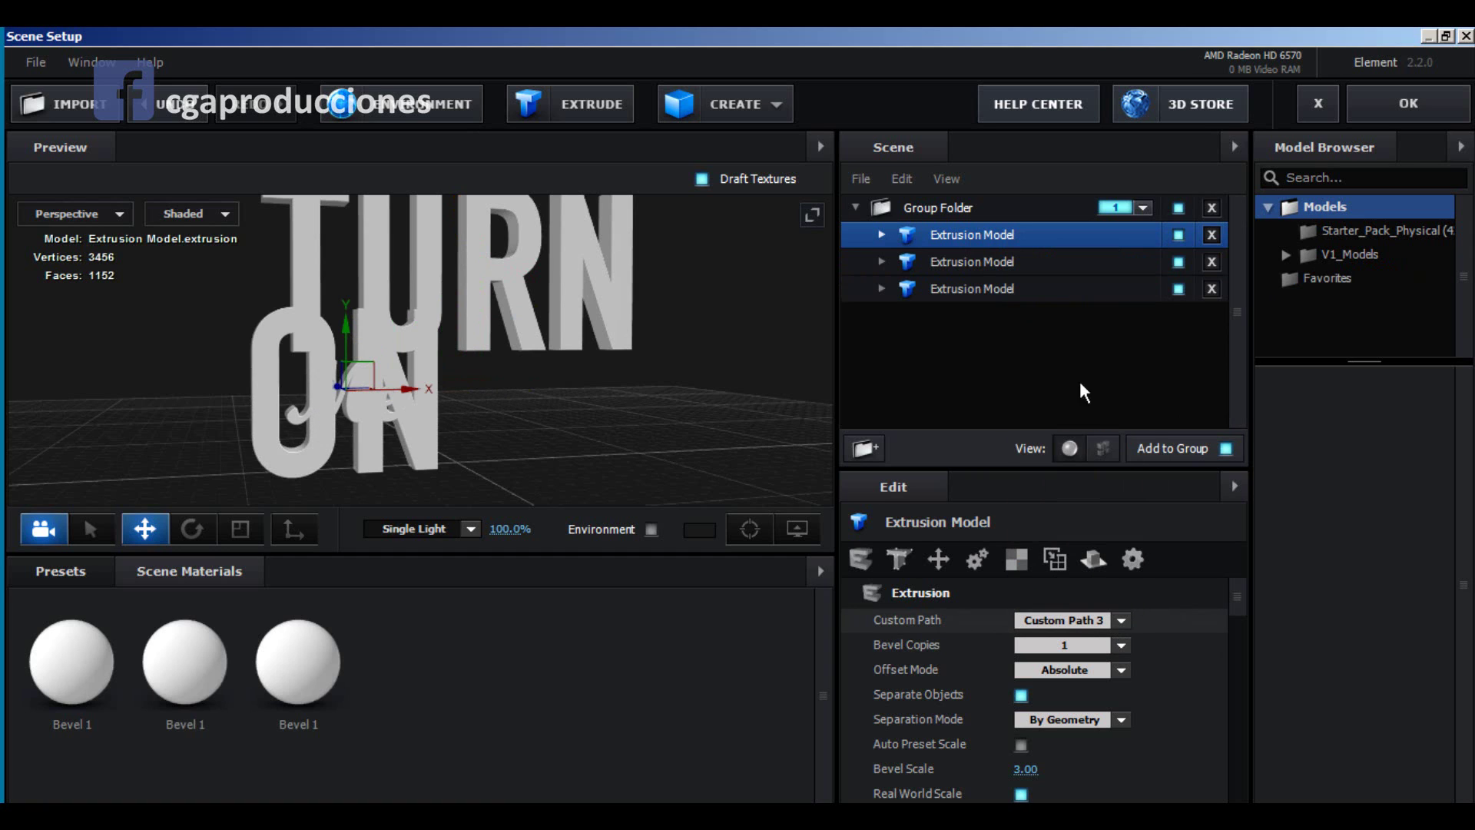
Step: Move the ON extrusion along its X axis so it sits beside Me, under the RN part of TURN
drag(407, 393, 545, 372)
right_click(349, 404)
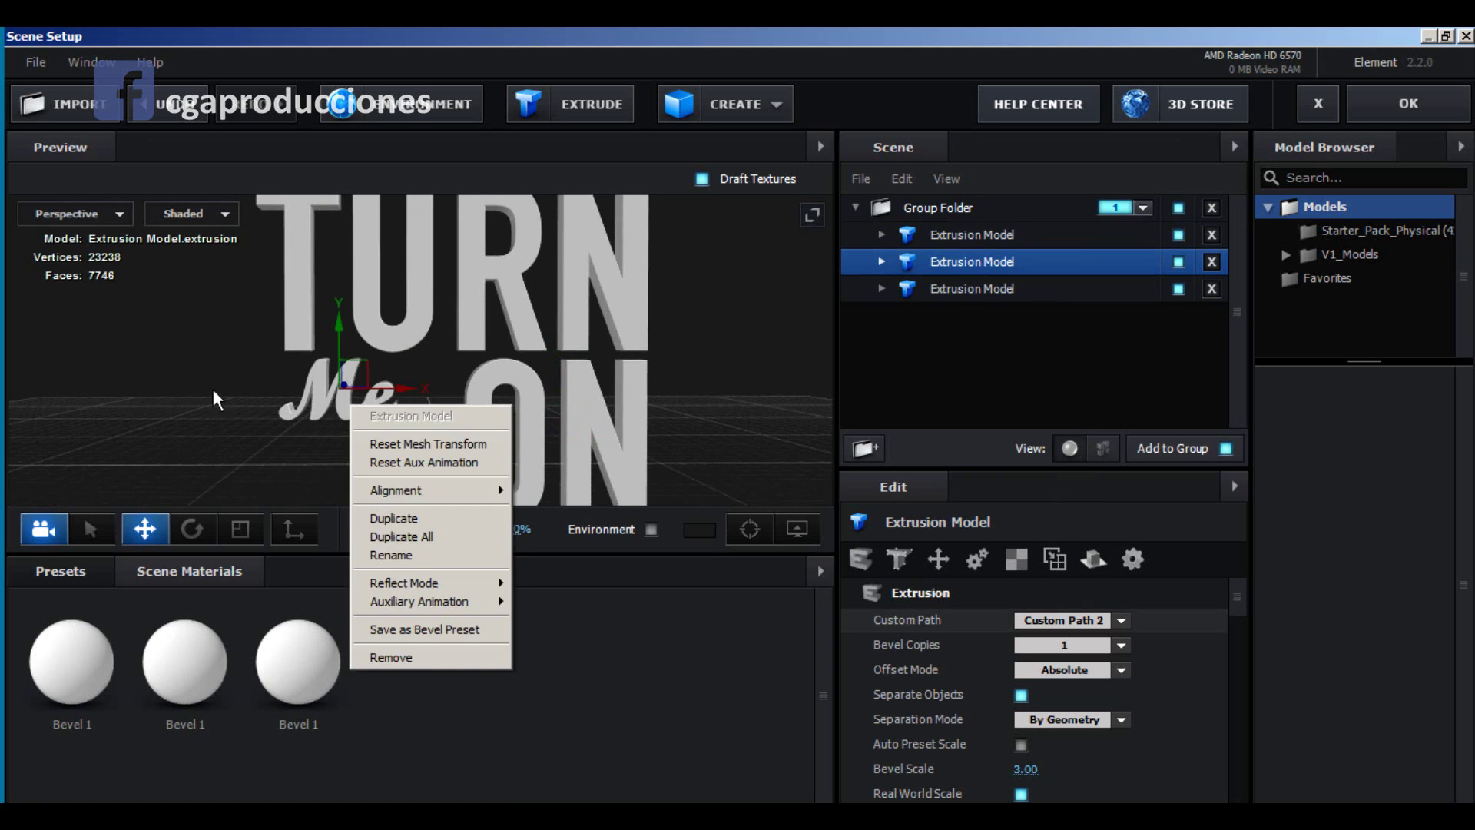
drag(190, 374, 701, 335)
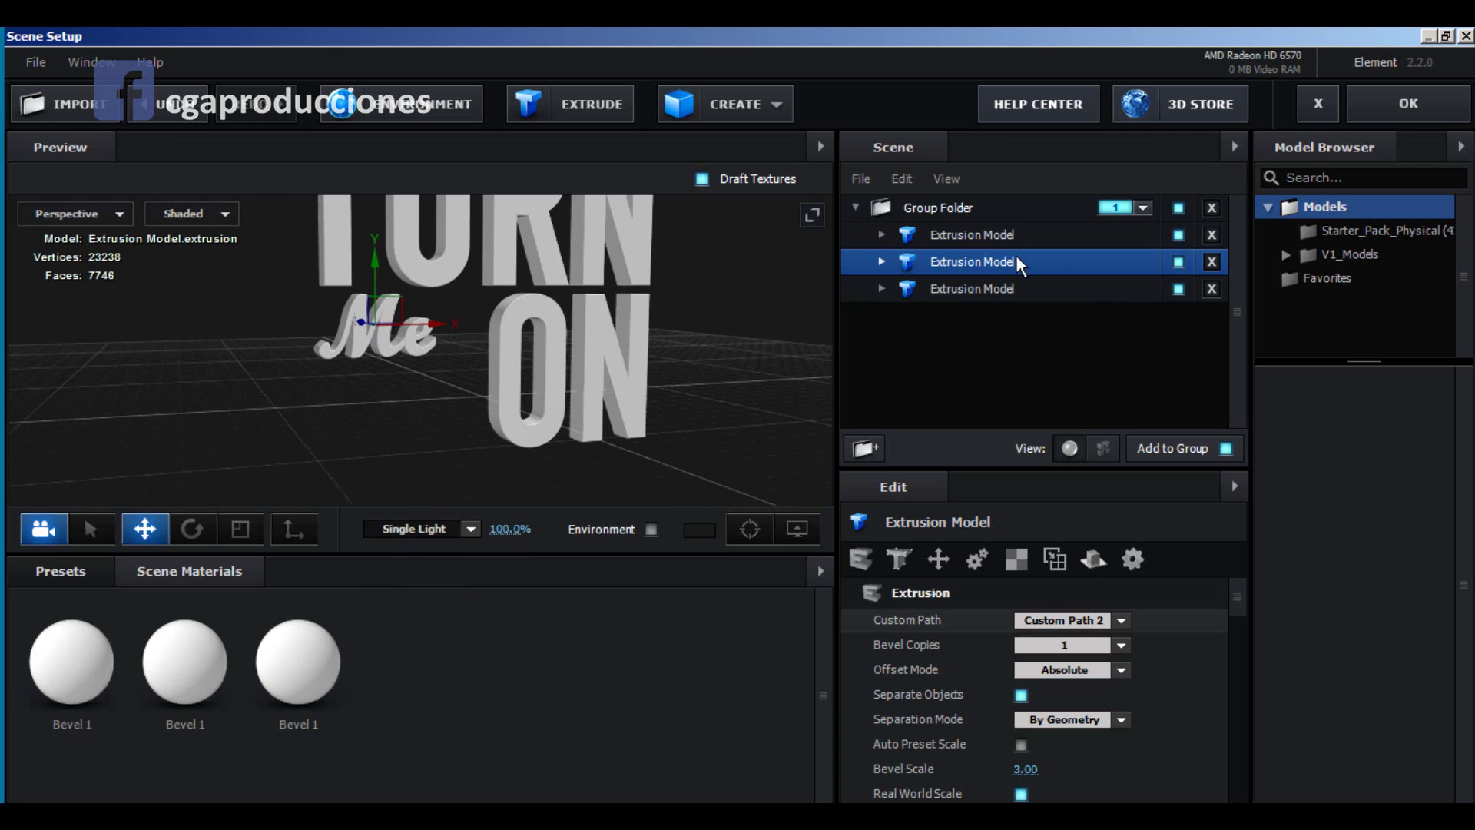
click(987, 238)
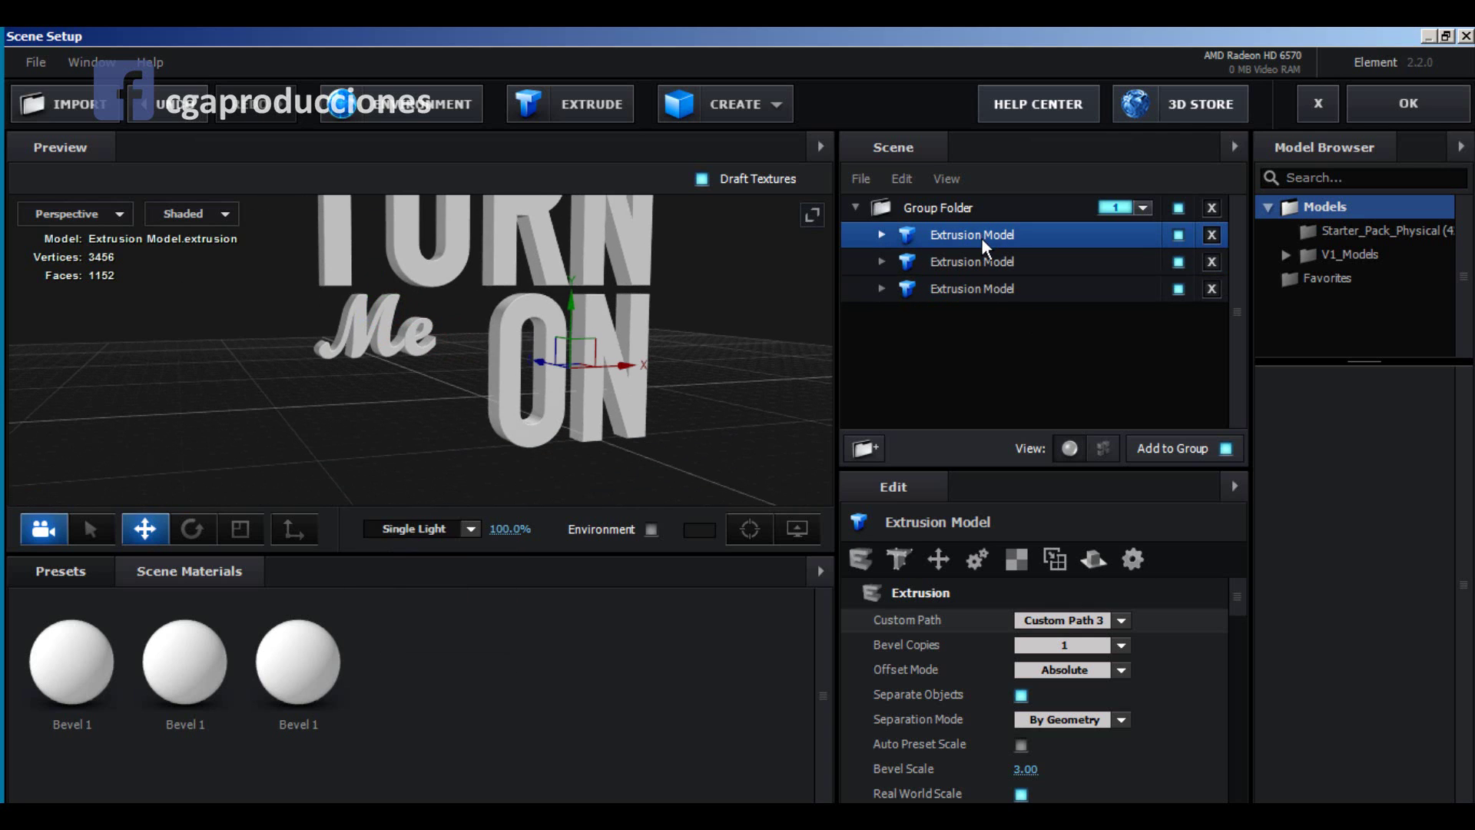
right_click(984, 245)
click(1028, 490)
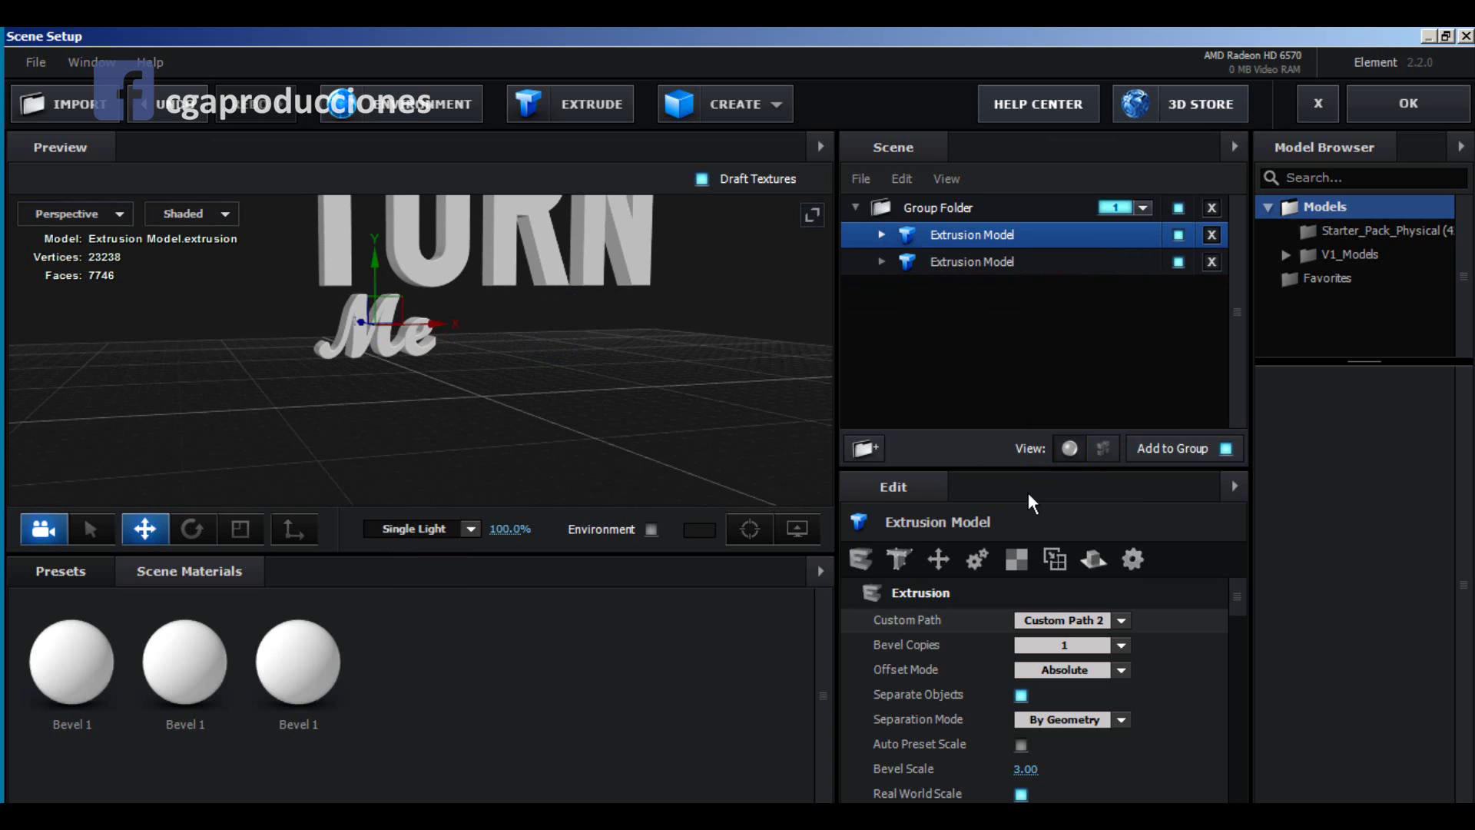
key(ctrl+z)
Step: Rename the Custom Path 3 extrusion model to ON
right_click(1003, 237)
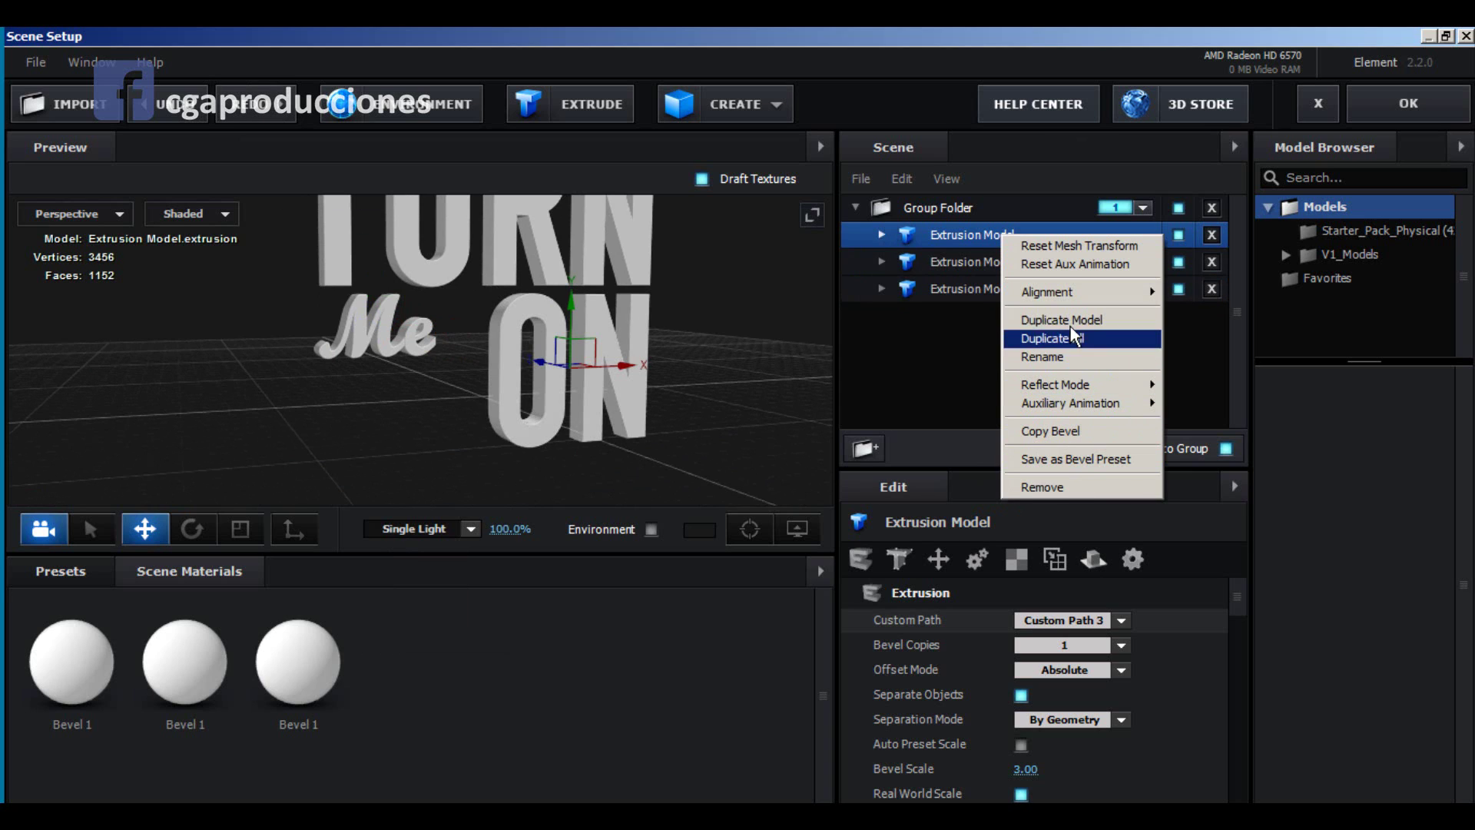
click(1045, 357)
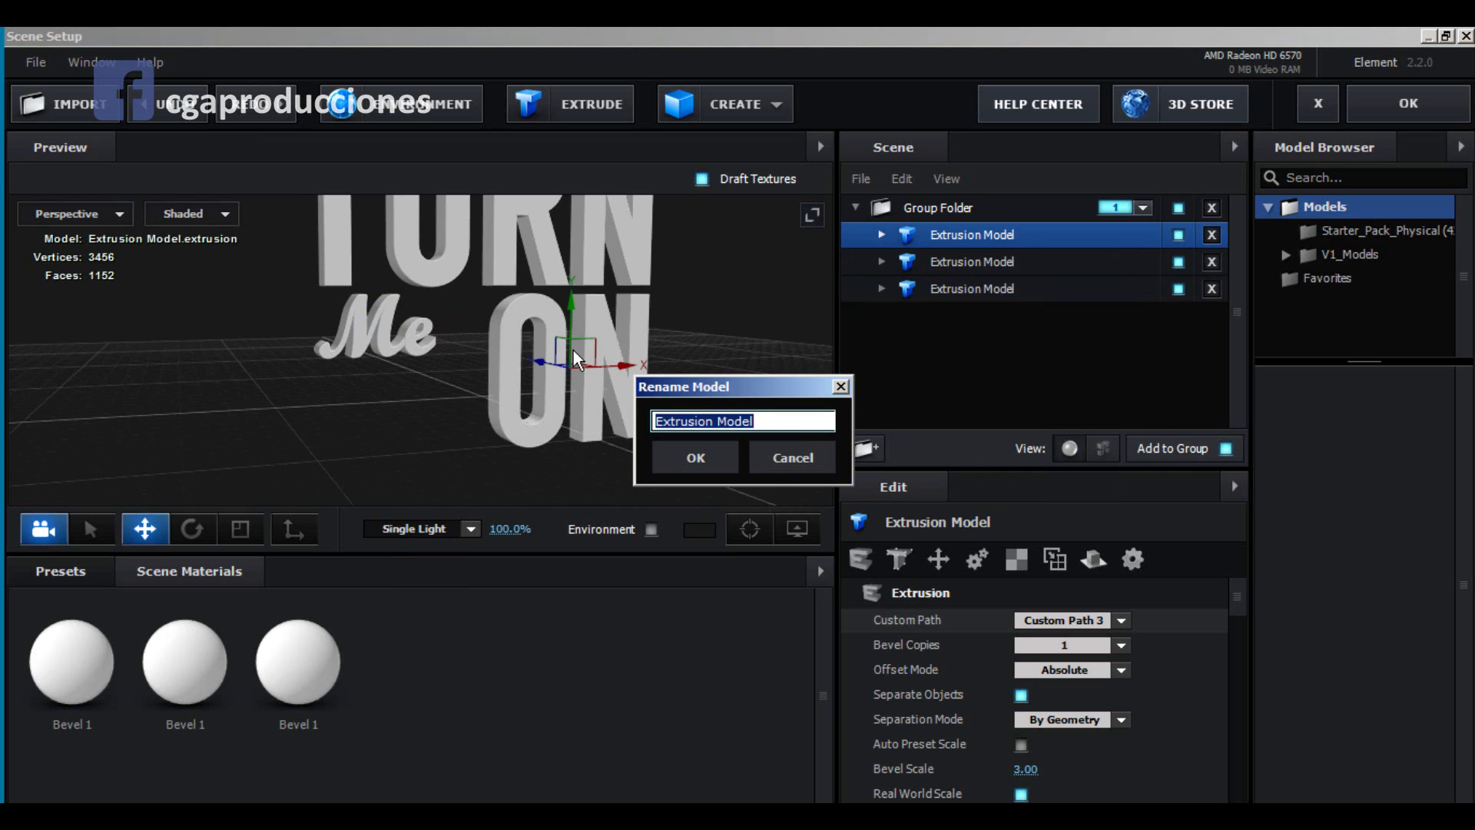
text(ON)
click(703, 464)
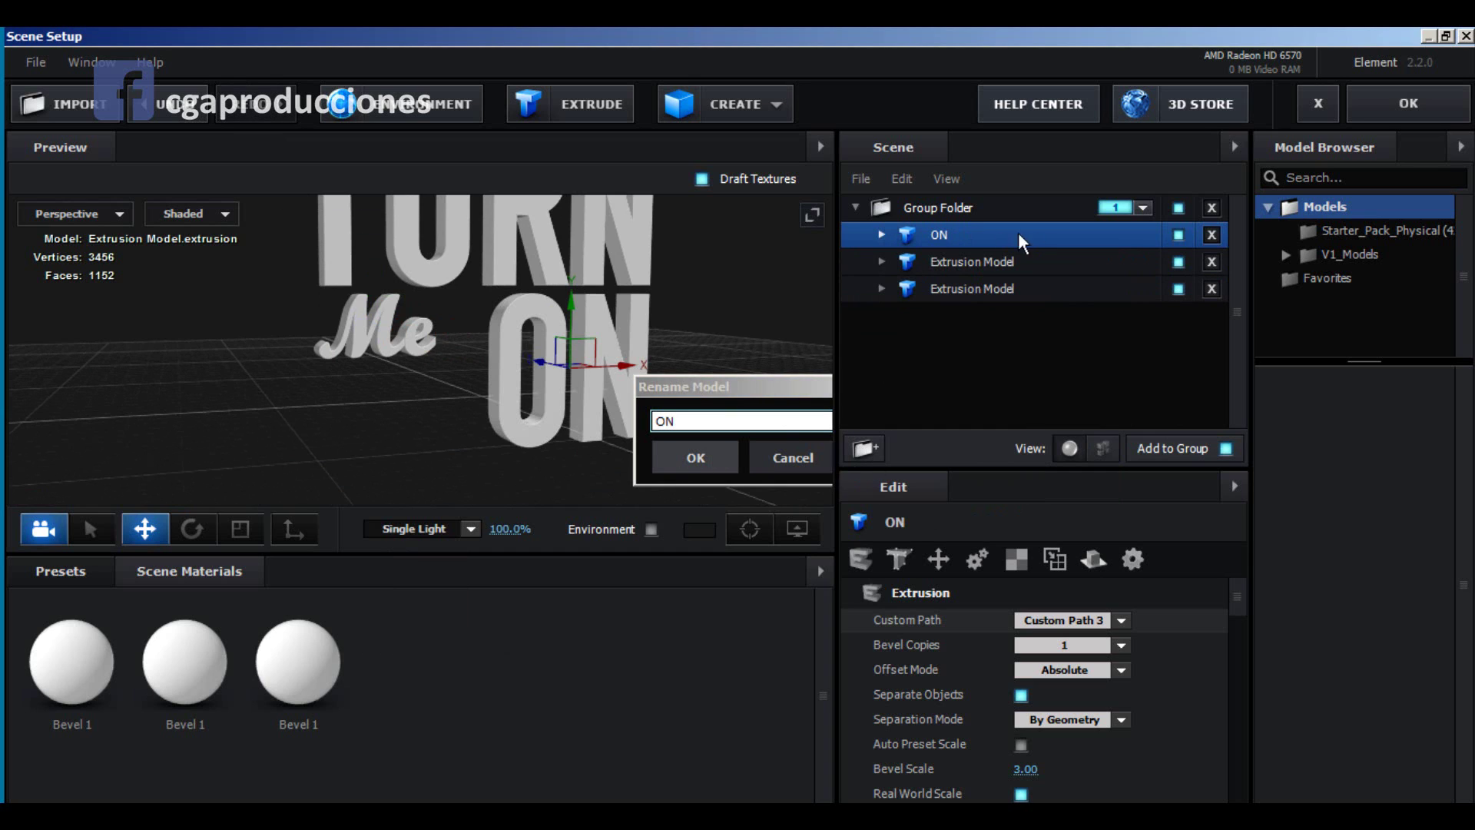
Step: Rename the Custom Path 2 extrusion model to ME
right_click(986, 265)
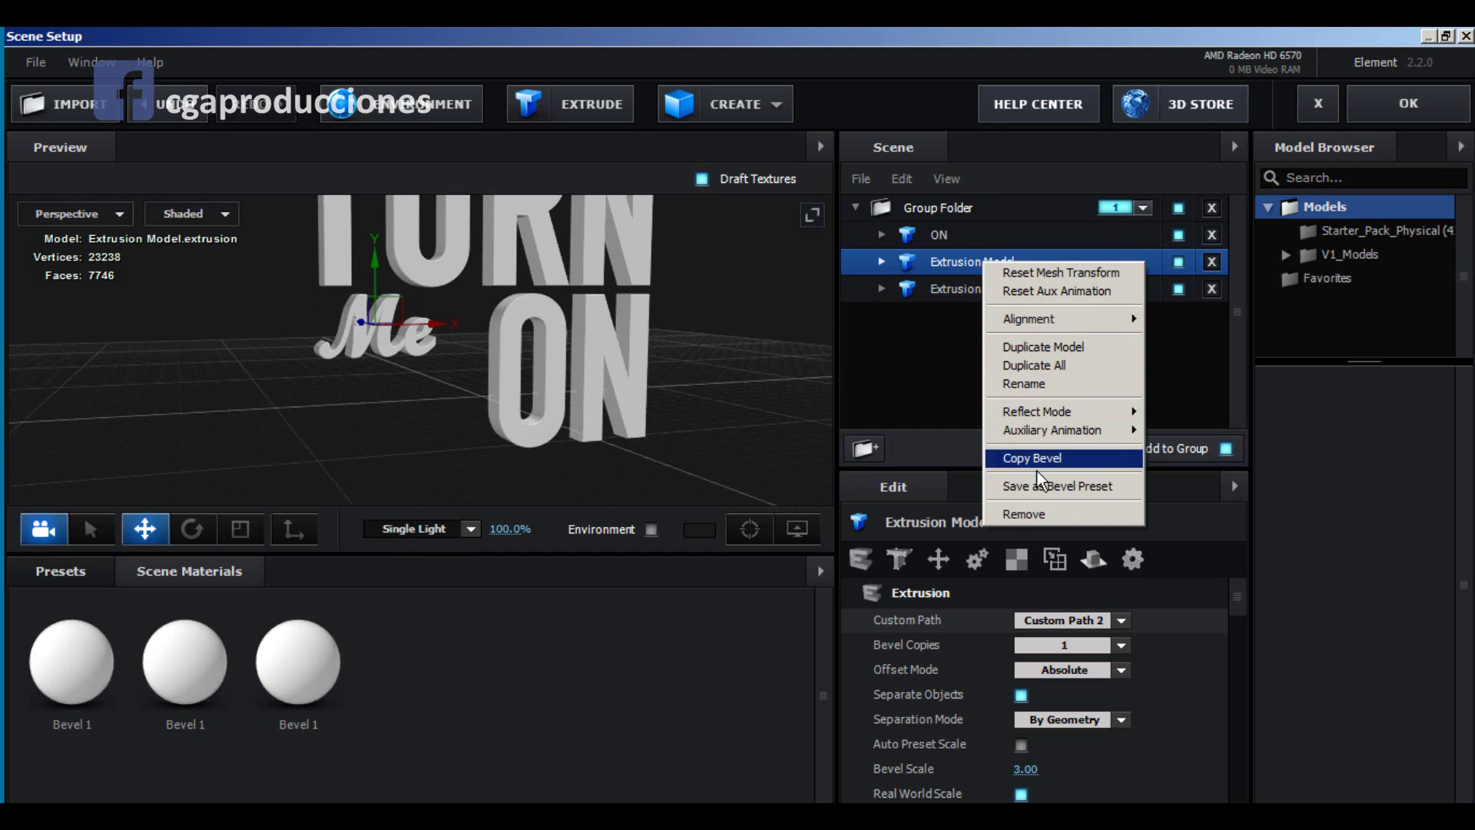
click(1024, 383)
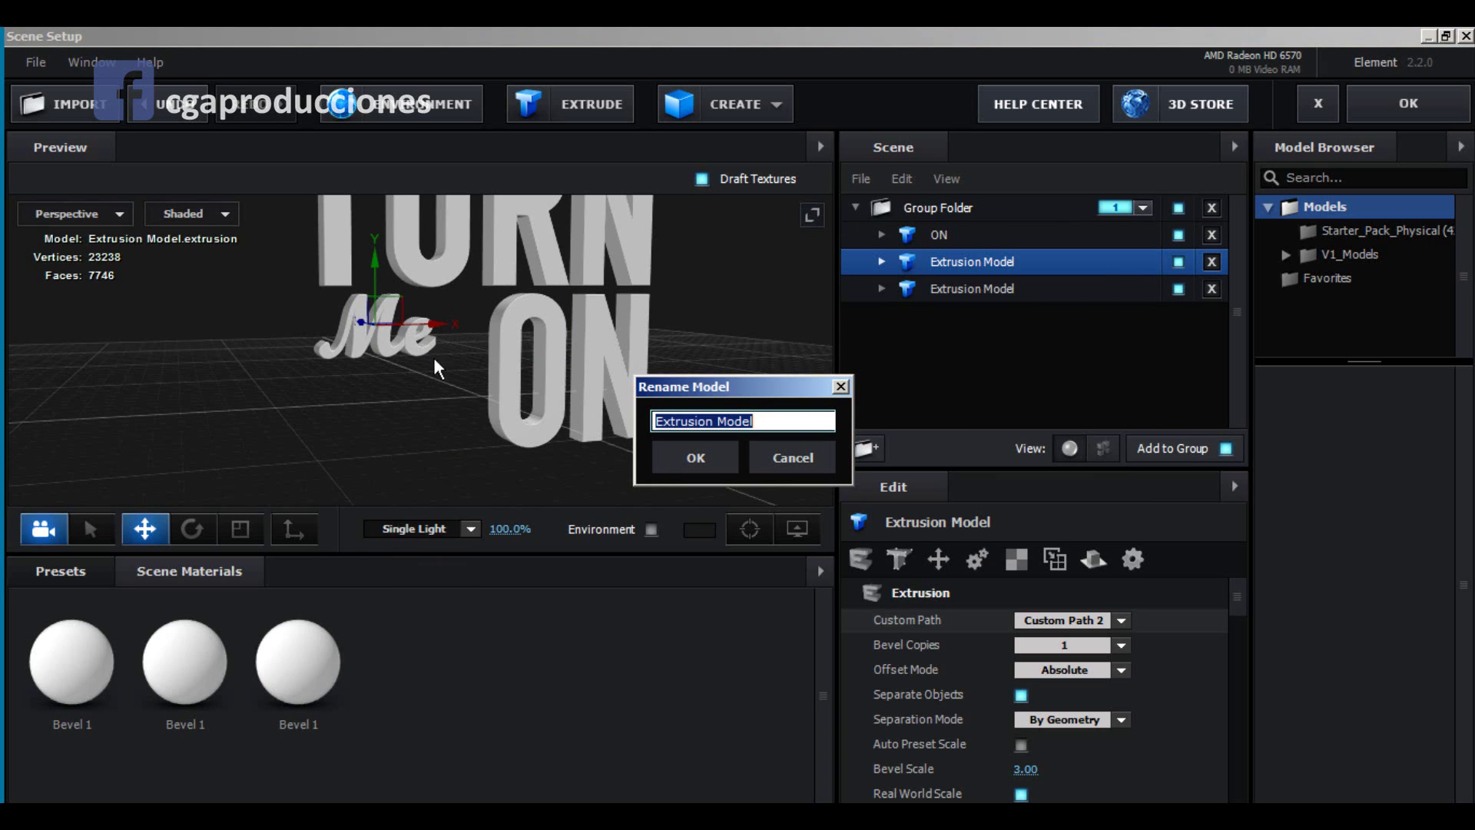
text(ME)
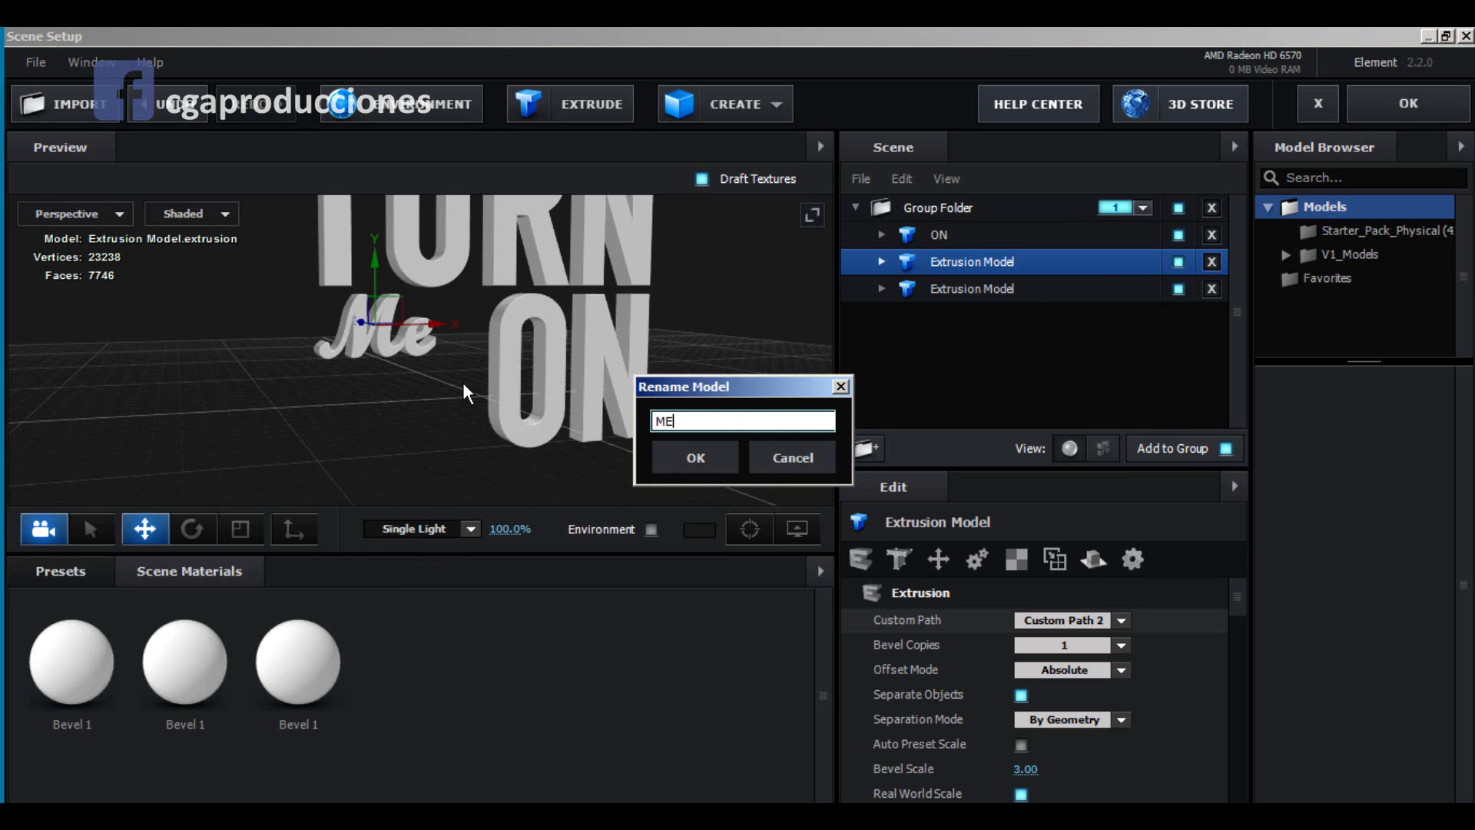
click(701, 466)
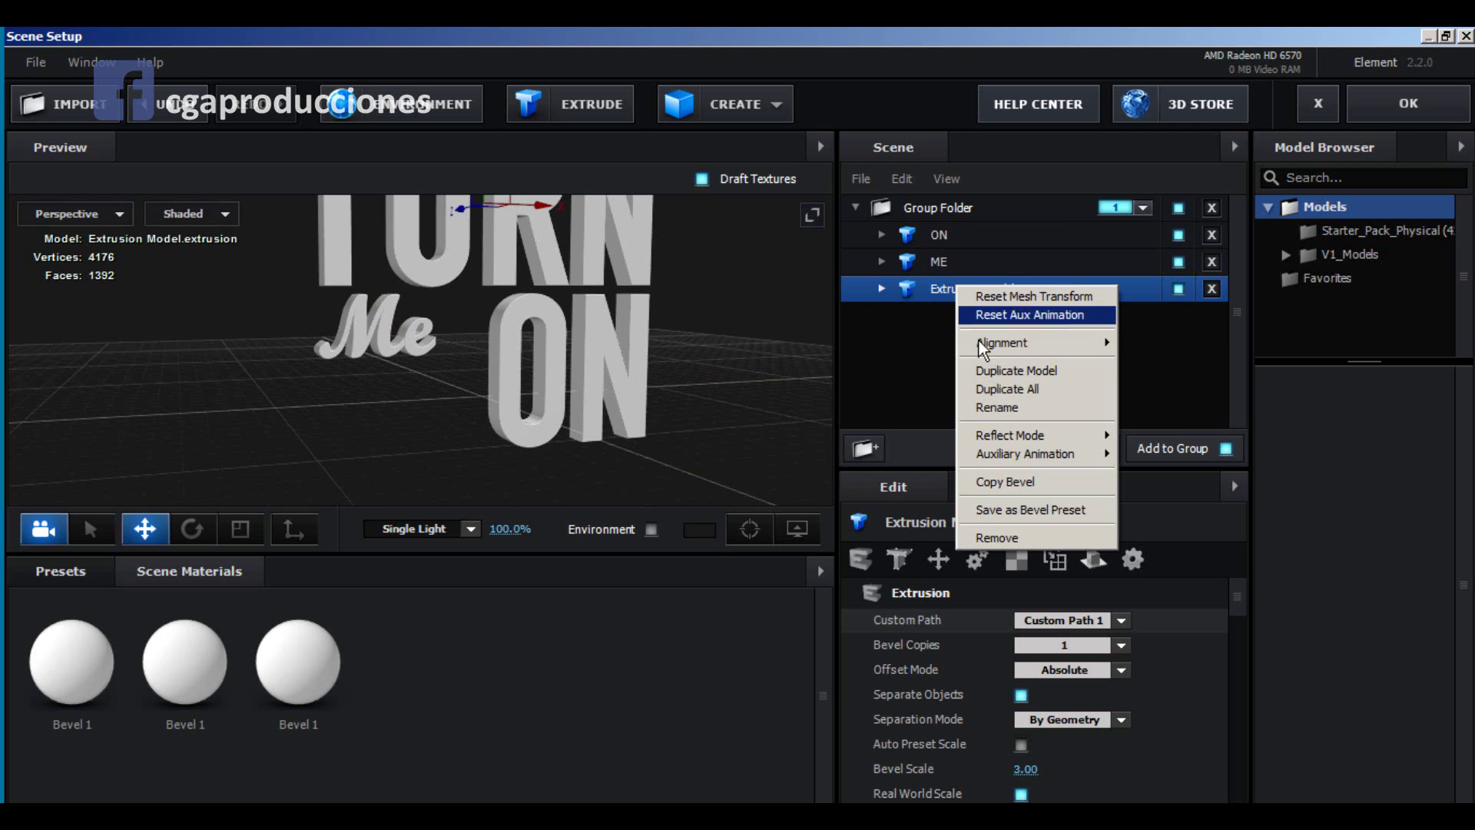
Step: Rename the Custom Path 1 extrusion model to TURN
click(997, 407)
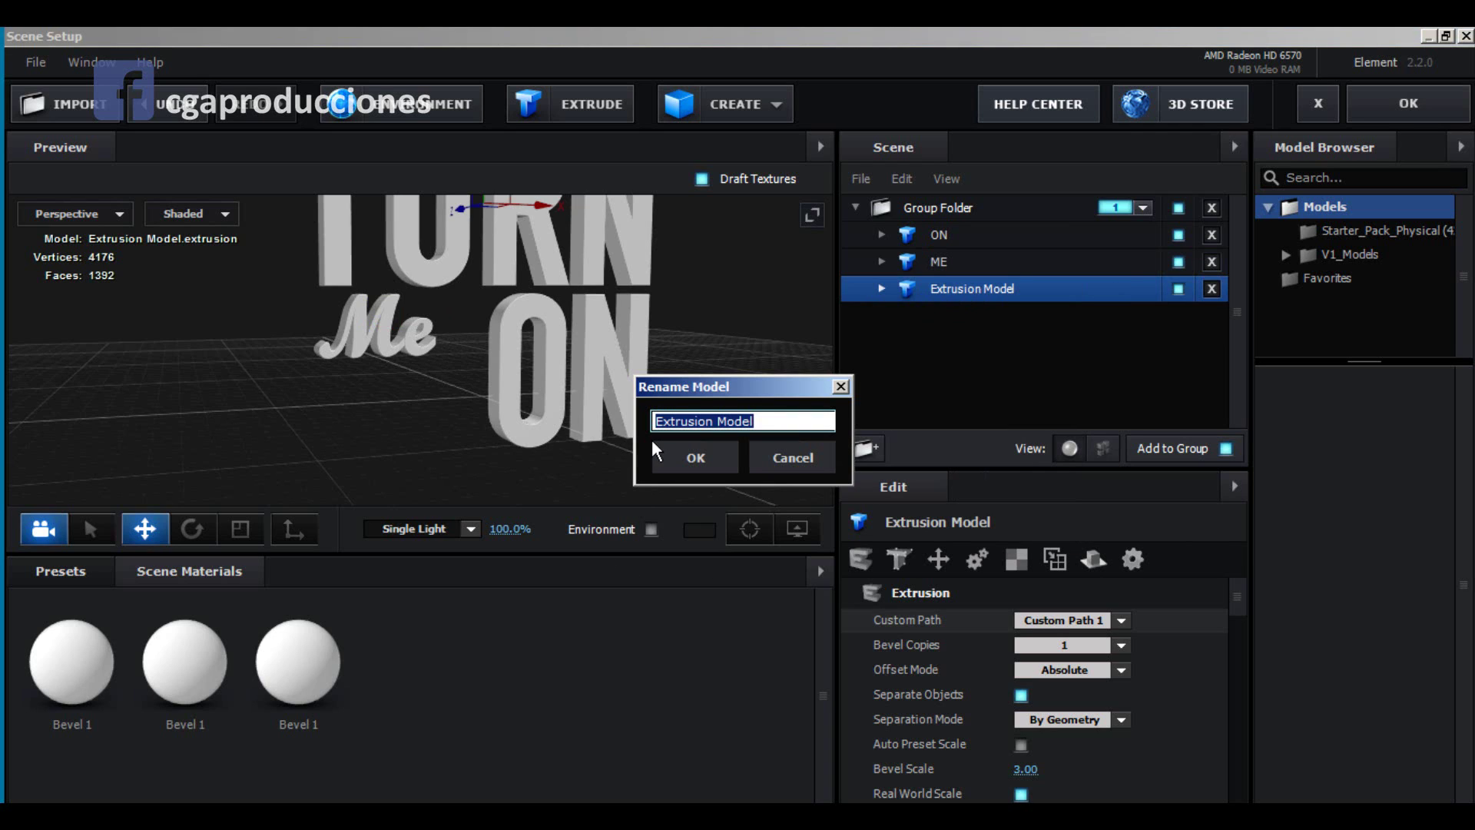
text(TURN)
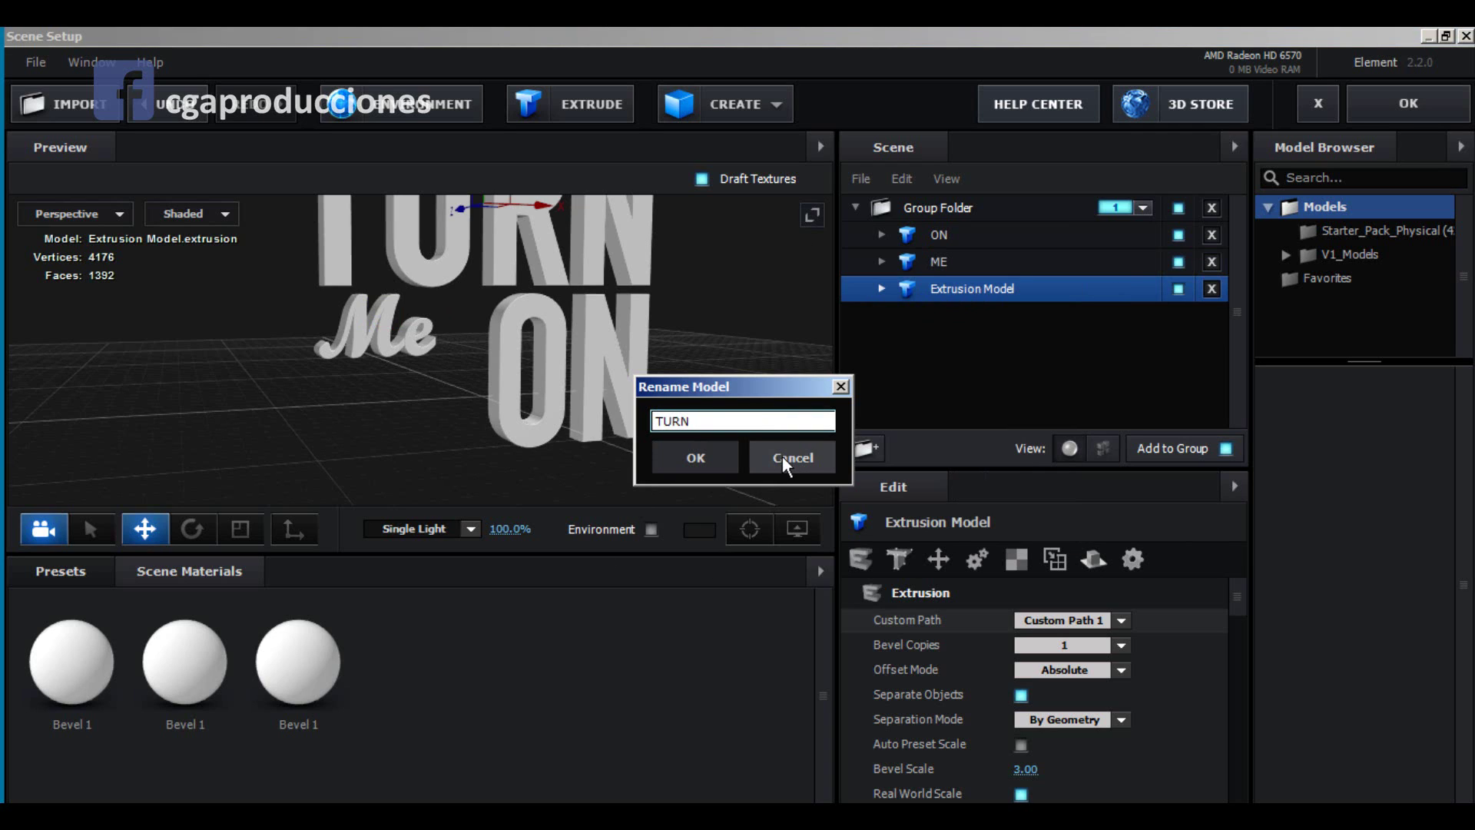
click(694, 457)
Step: Compare the depth and layout of the extruded lettering with the reference image
drag(370, 386, 333, 338)
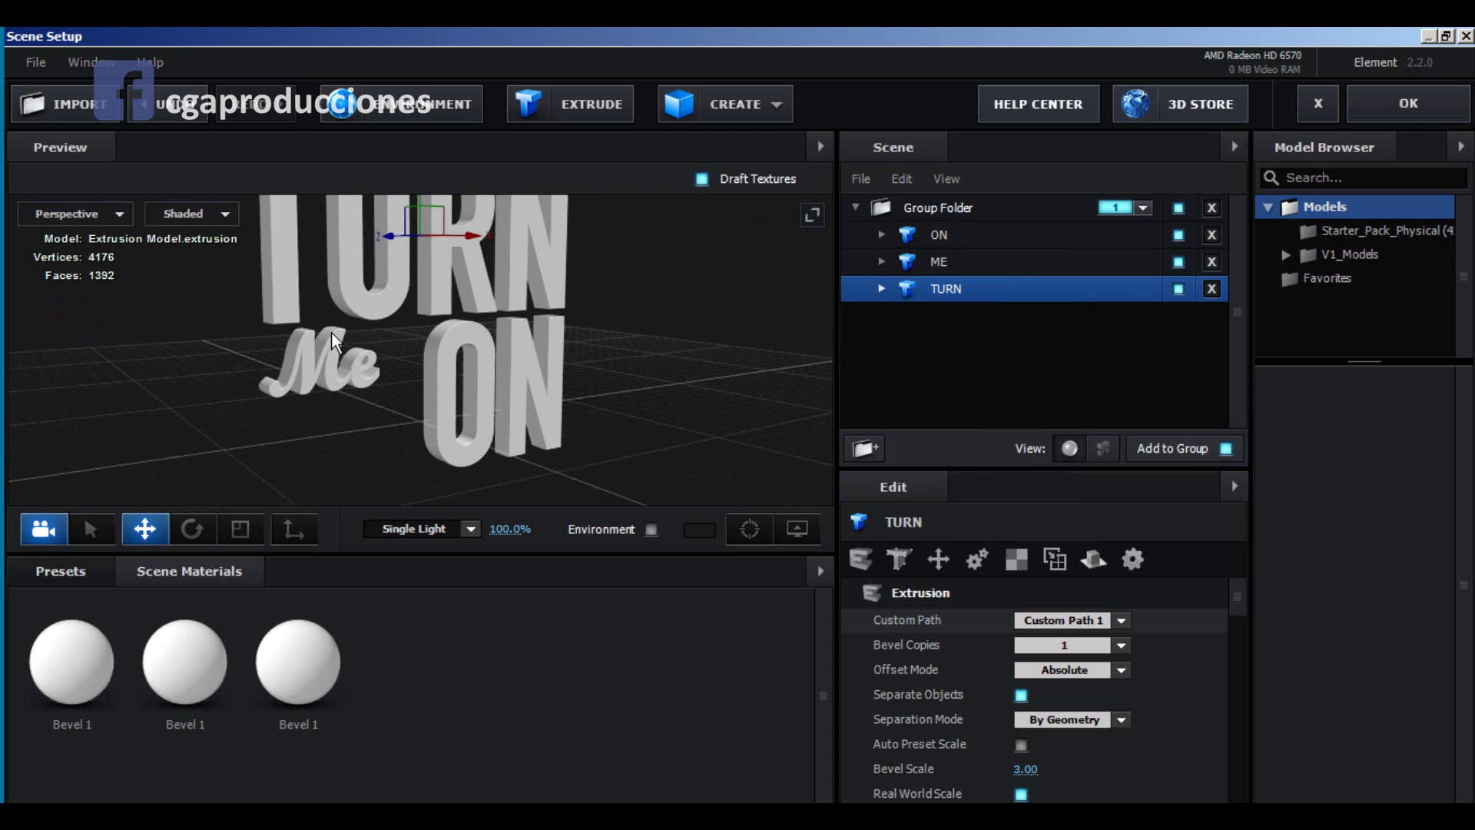
drag(209, 331, 137, 324)
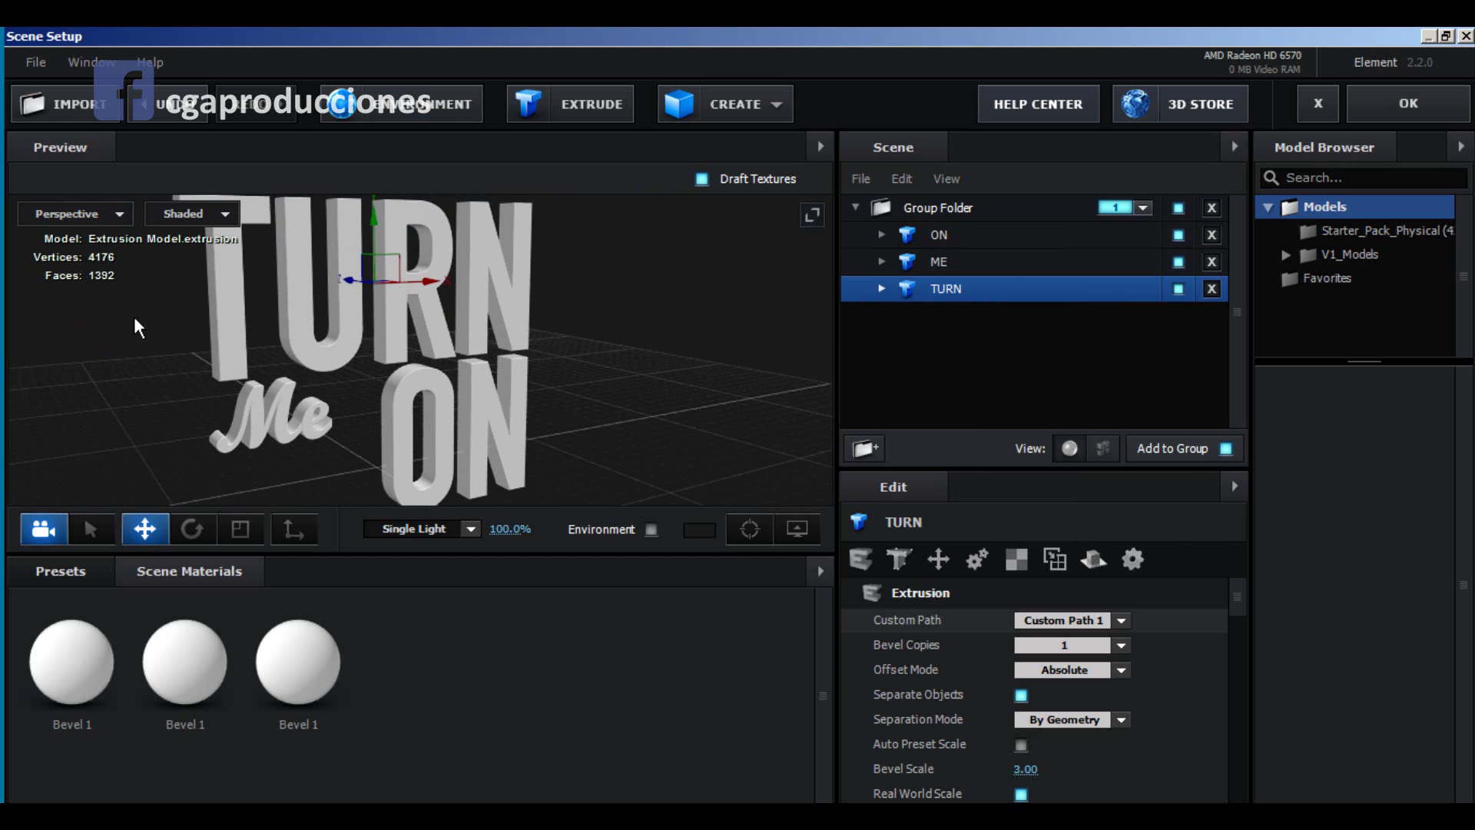
key(alt+Tab)
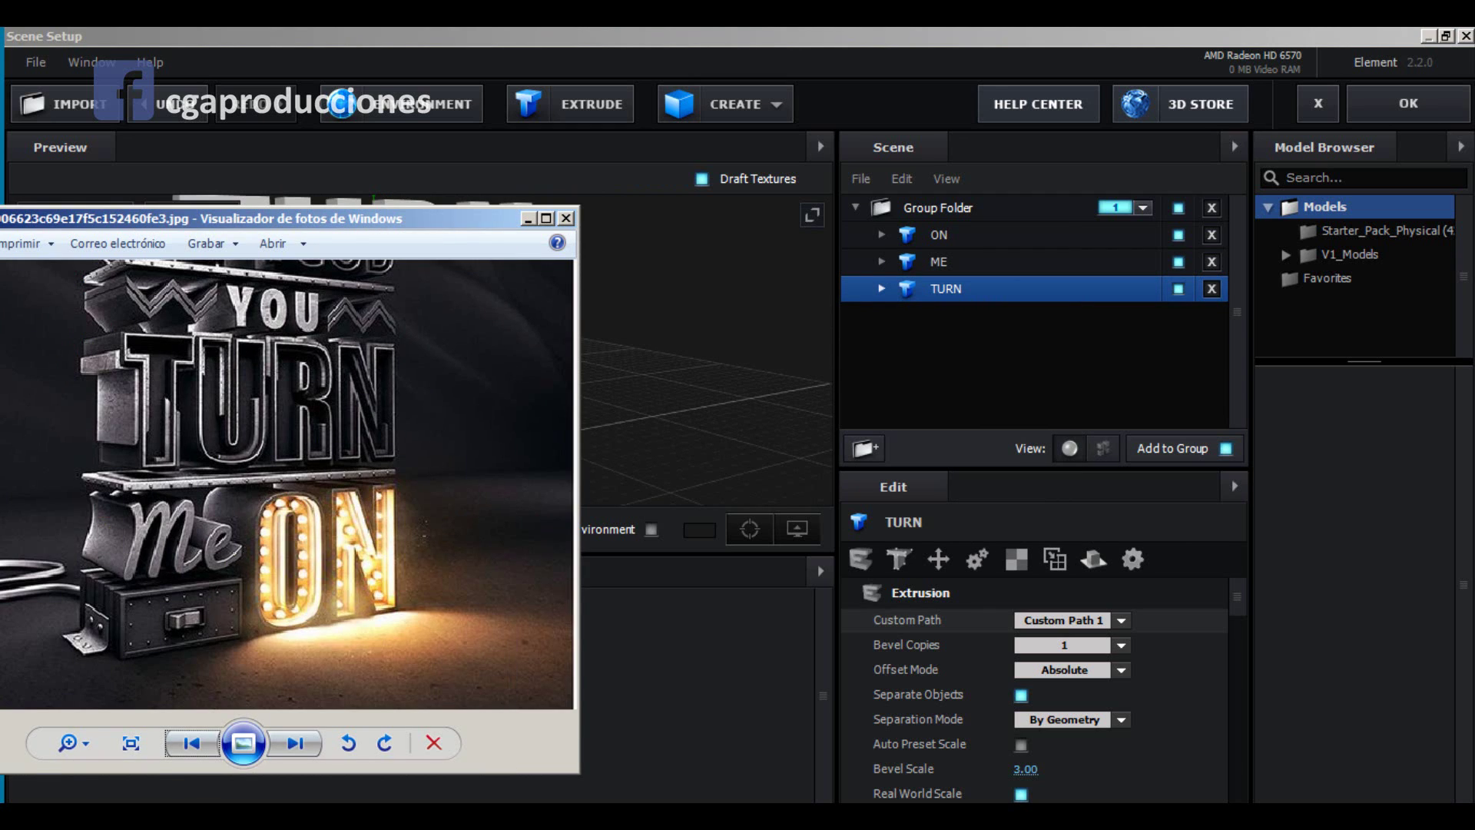
key(alt+Tab)
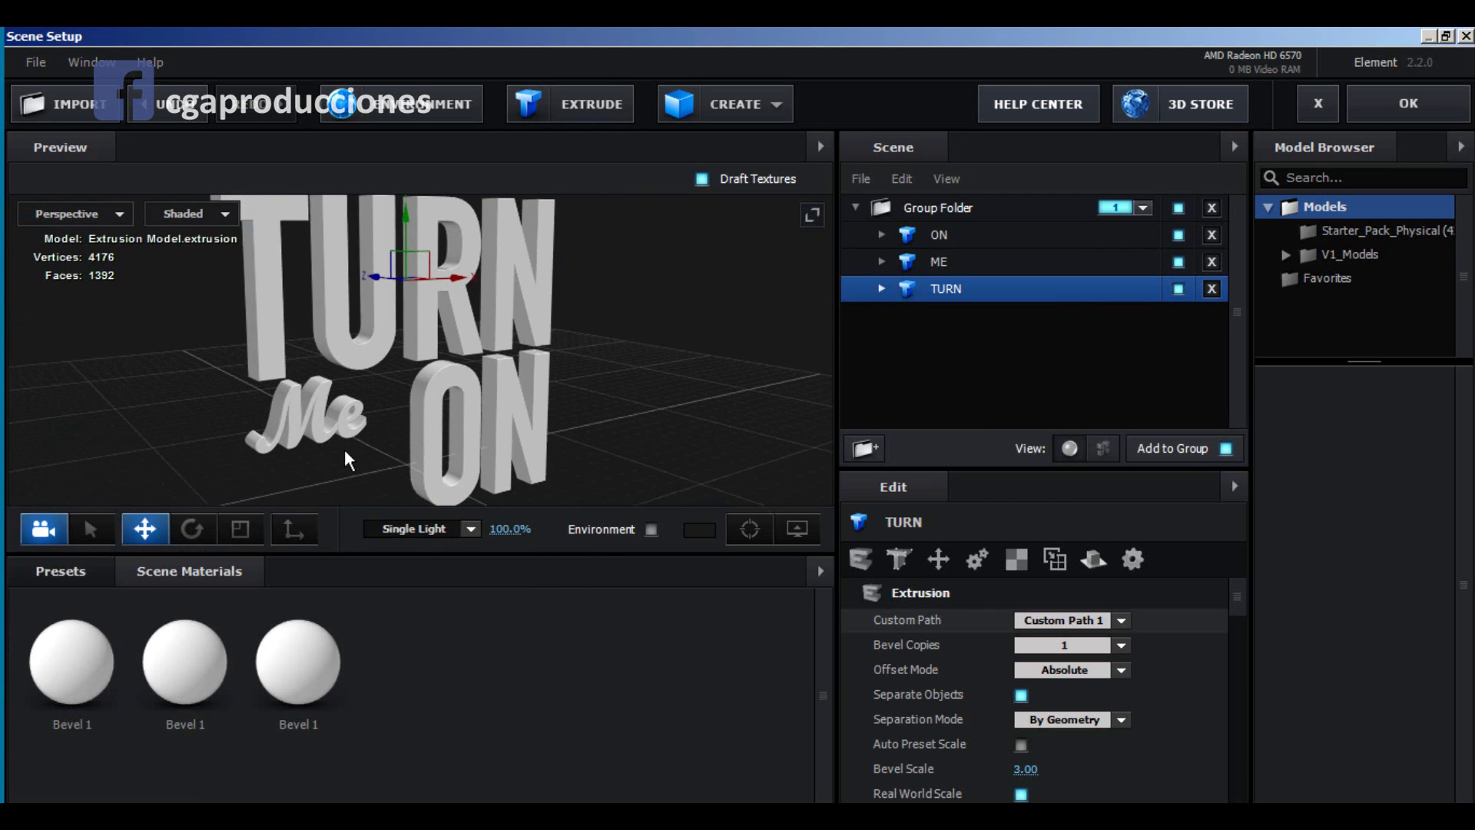
drag(349, 461, 299, 335)
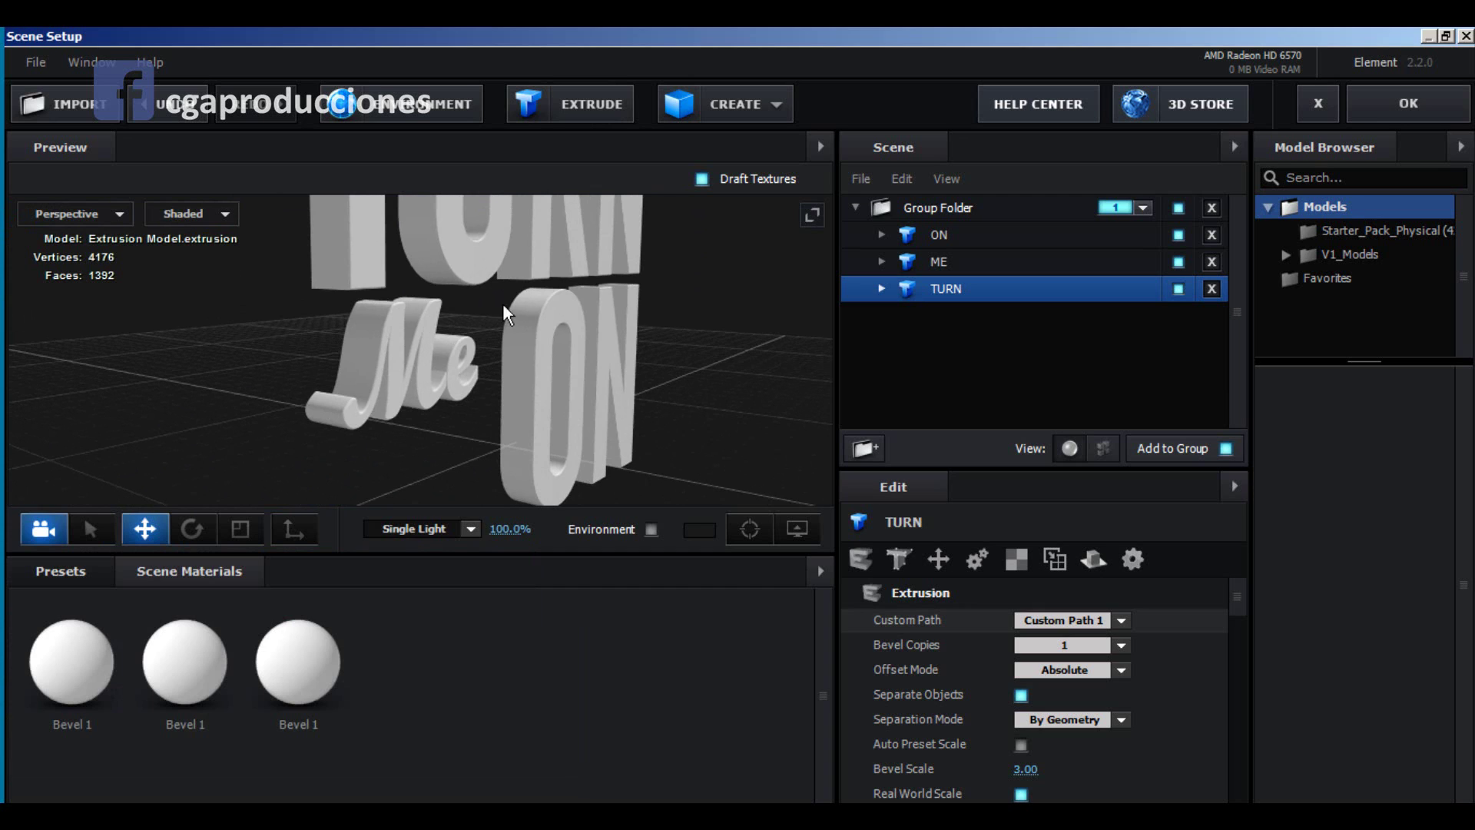
drag(470, 333, 408, 451)
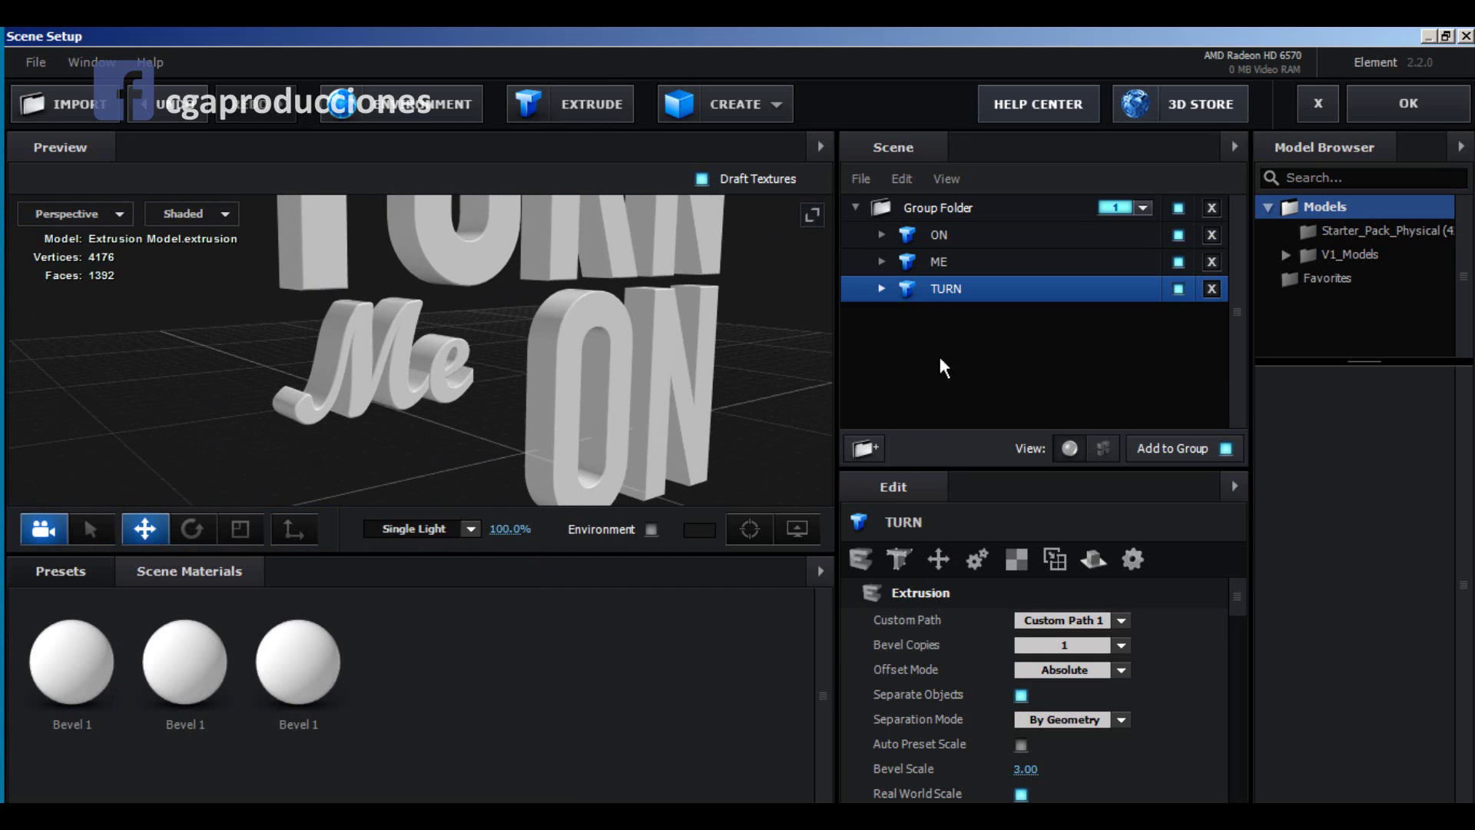
Step: Expand the ME model and show the bevel settings of its Bevel 1 material
click(899, 265)
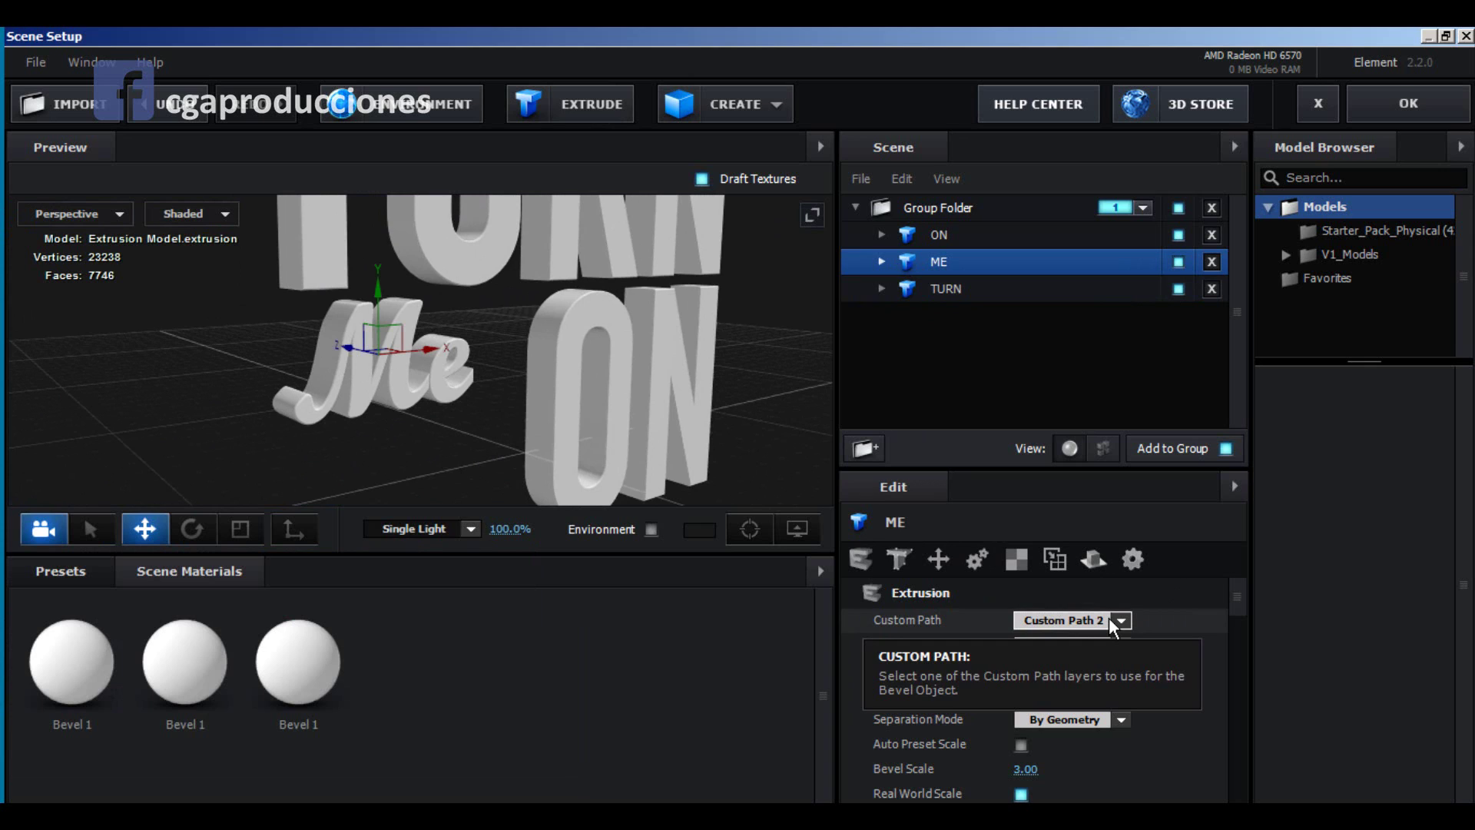
click(882, 262)
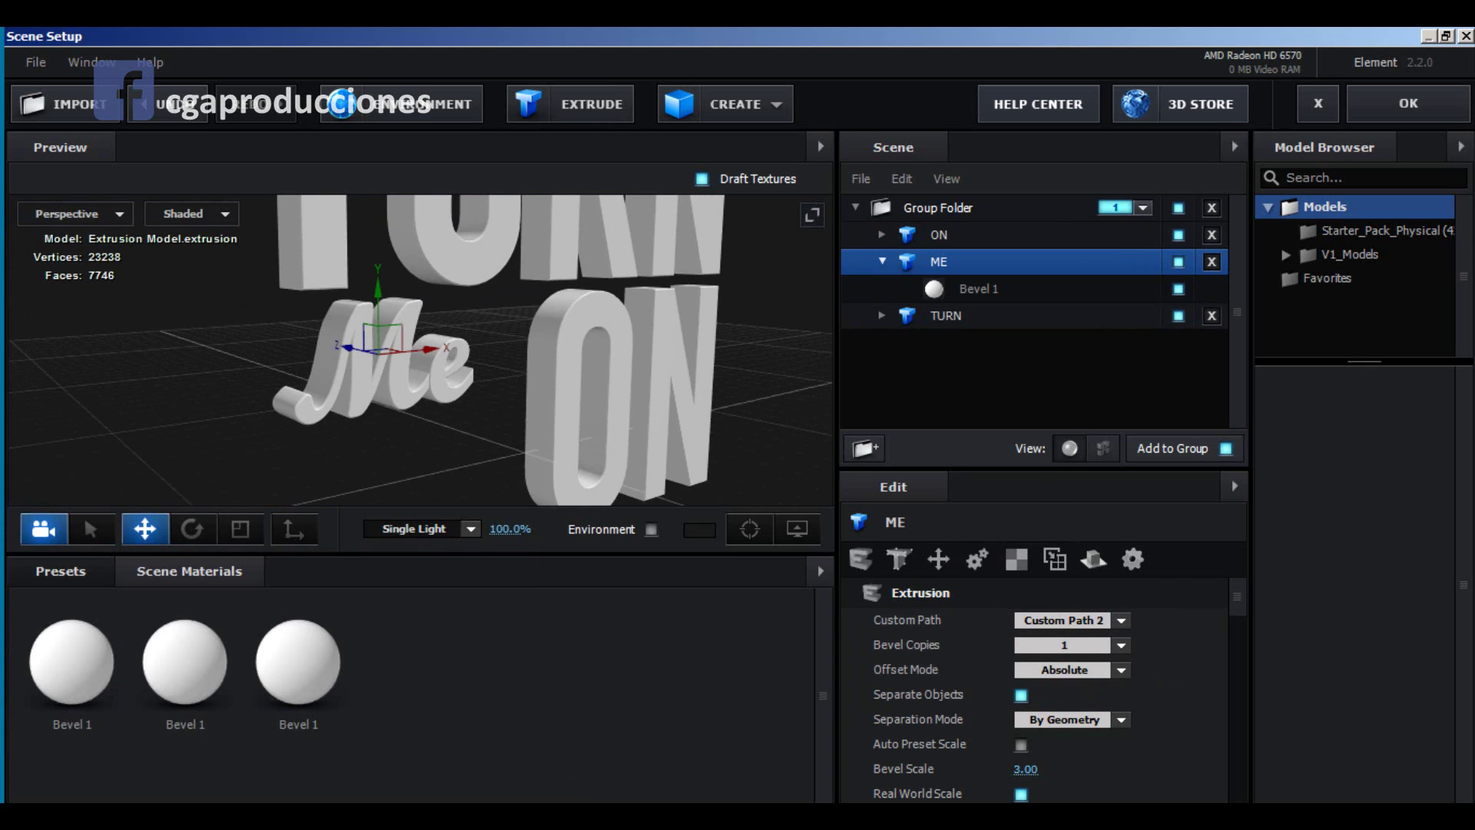
click(991, 290)
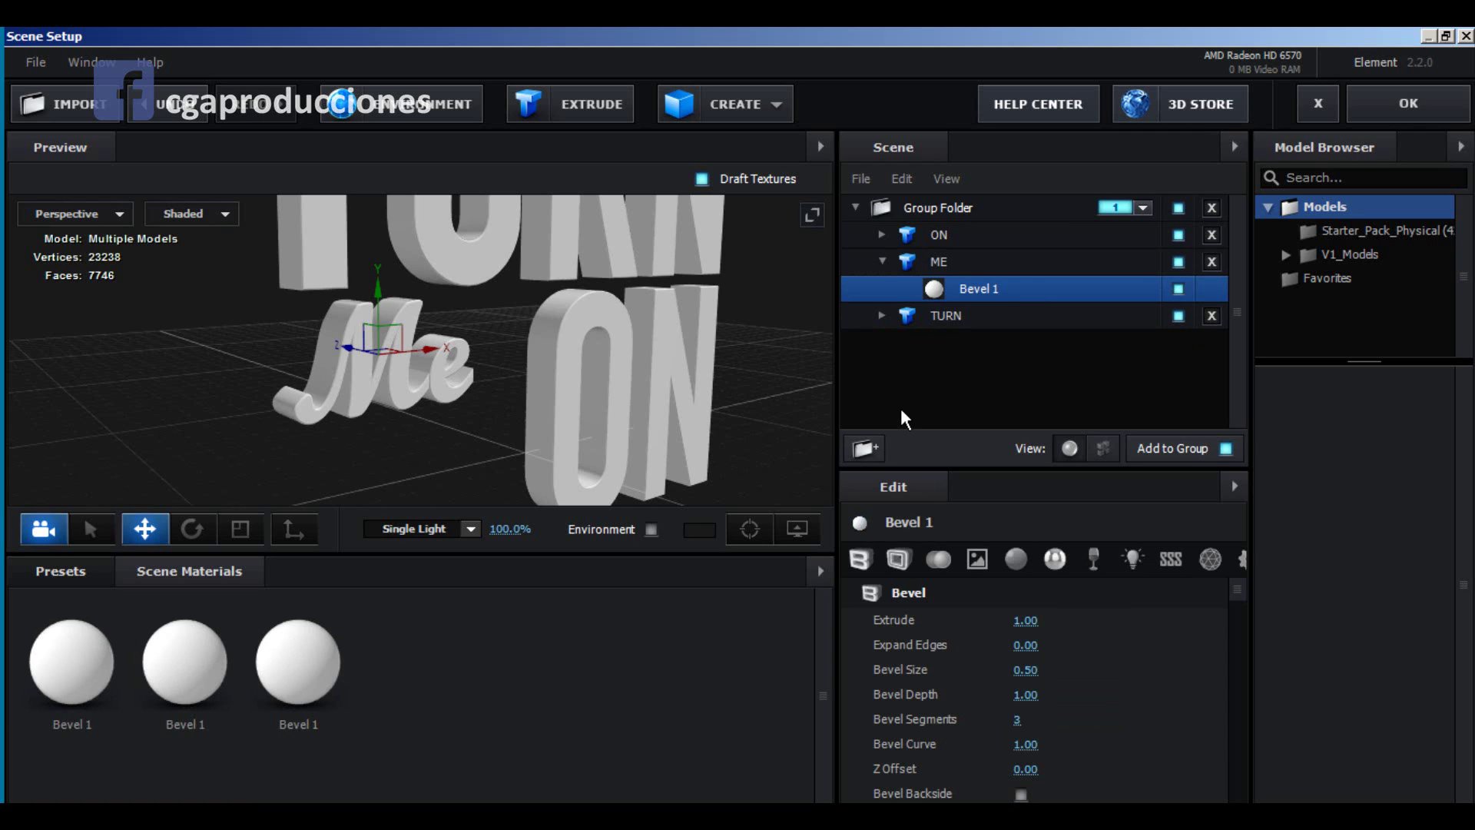
Step: Delete the two duplicate Bevel 1 scene materials and apply the remaining one to the Me lettering
right_click(192, 654)
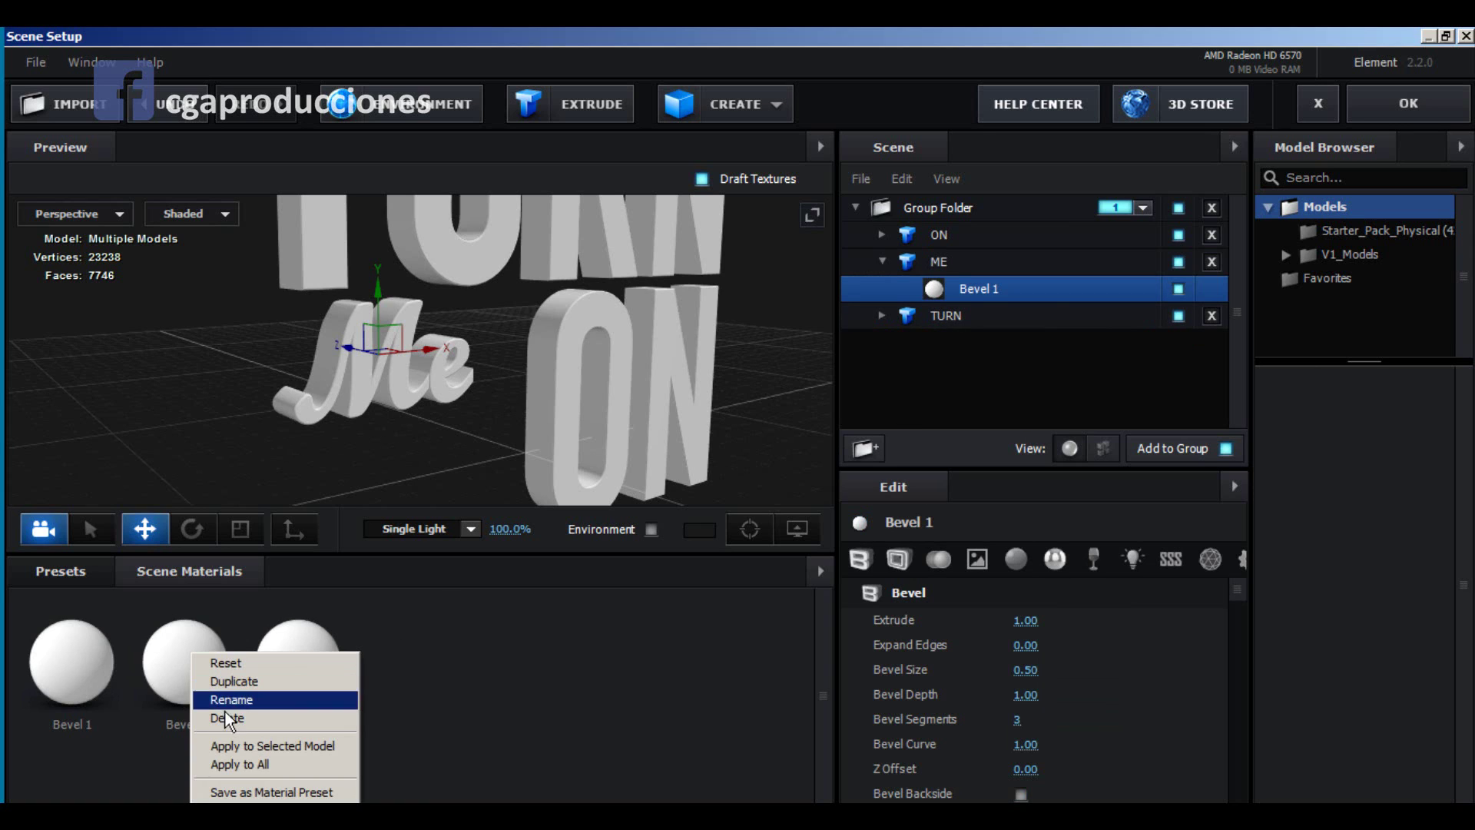
click(227, 711)
click(123, 716)
right_click(190, 674)
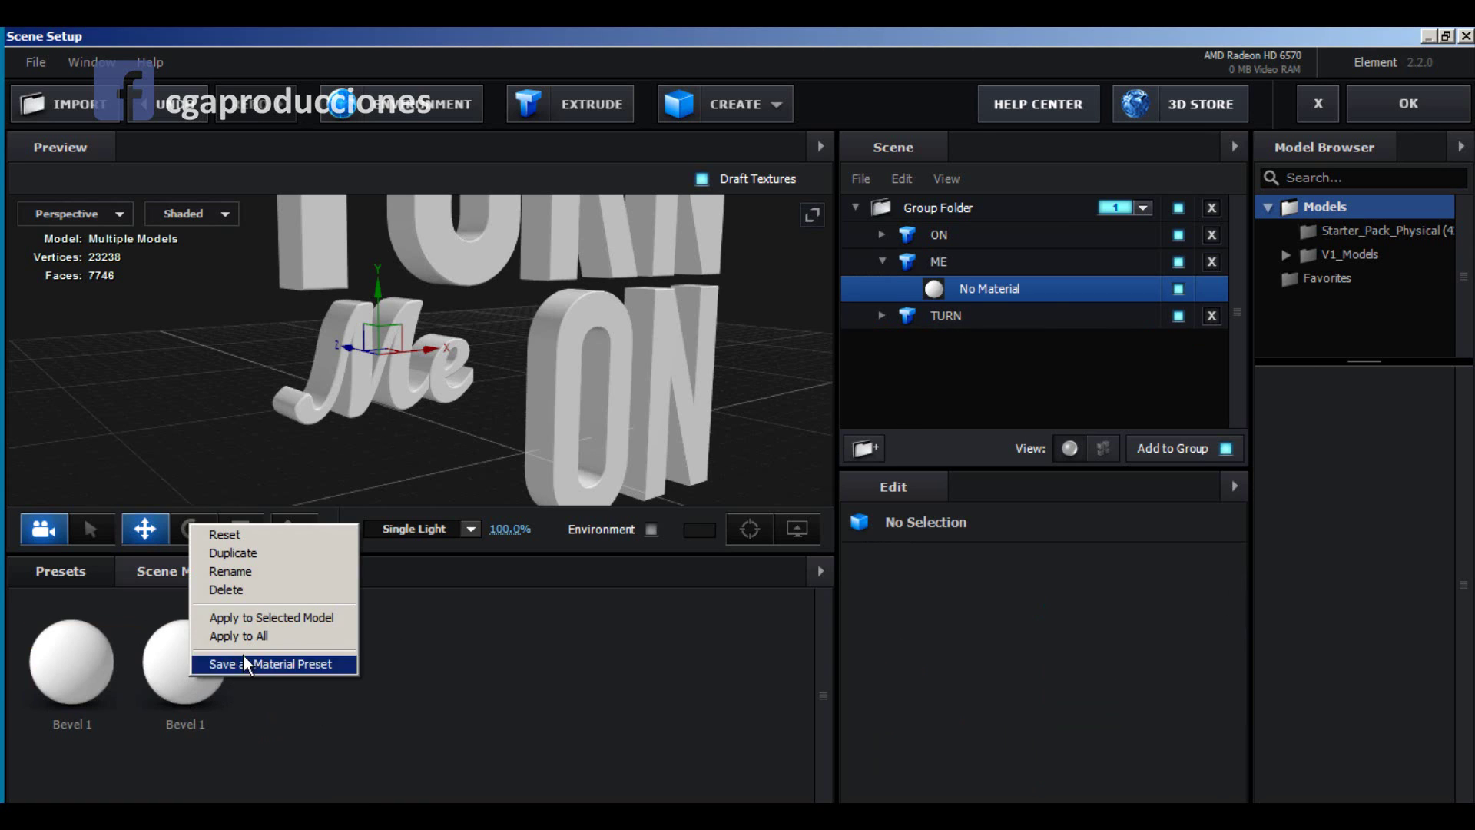
click(241, 593)
click(151, 710)
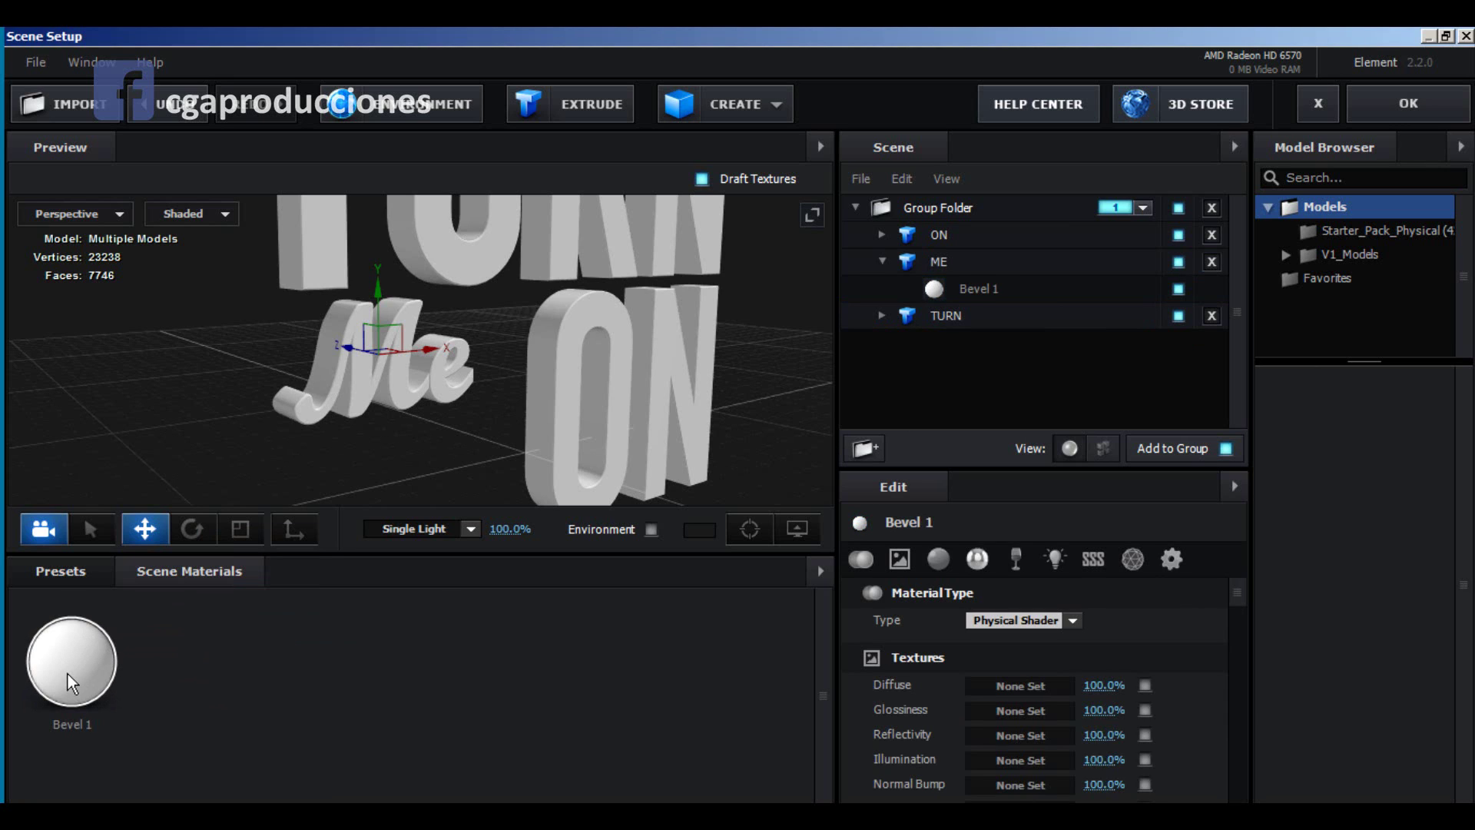
drag(77, 676, 343, 434)
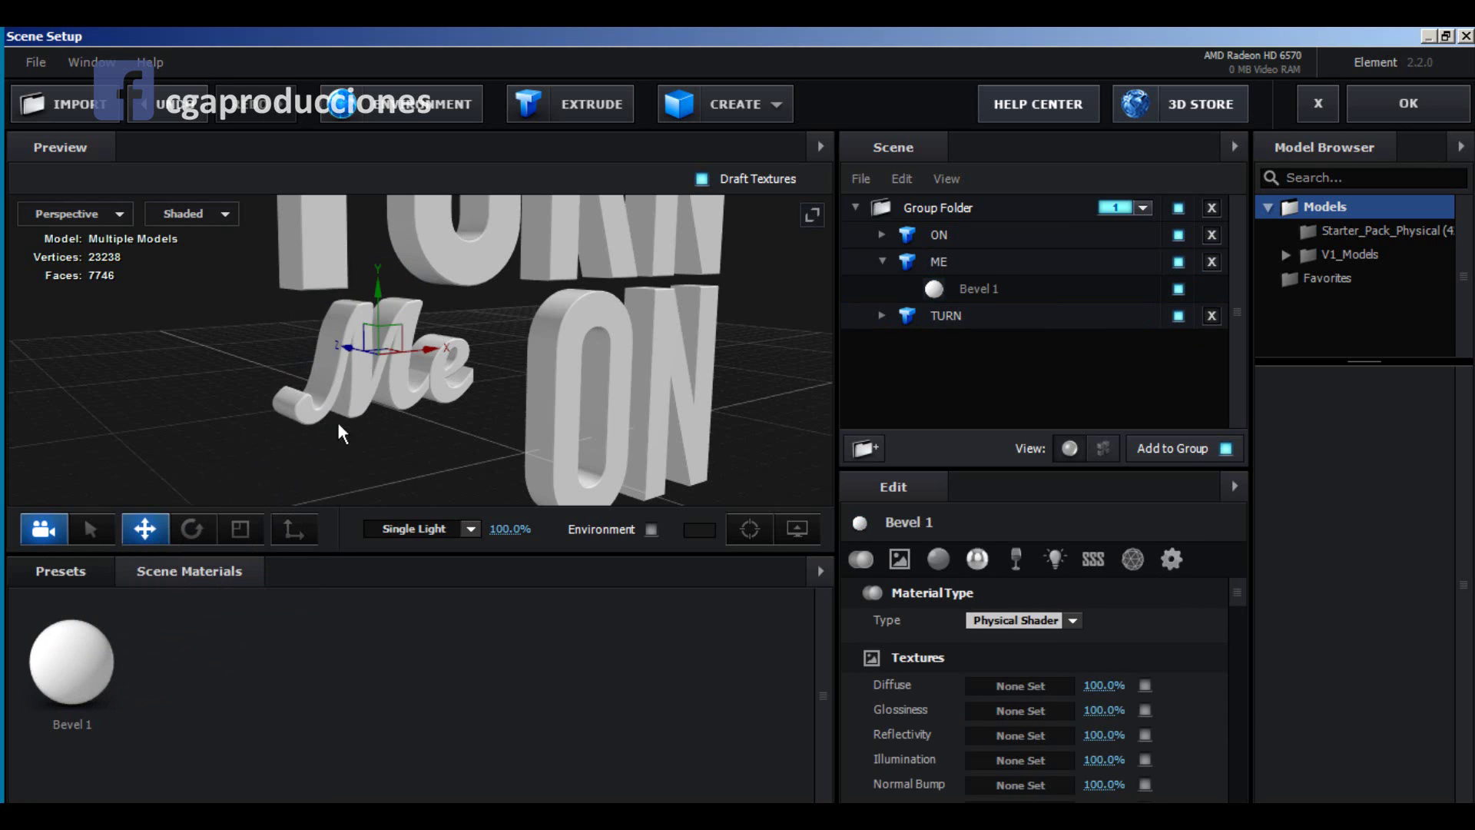
Step: Set the Extrude value of the ME model's Bevel 1 to 3.14
click(985, 290)
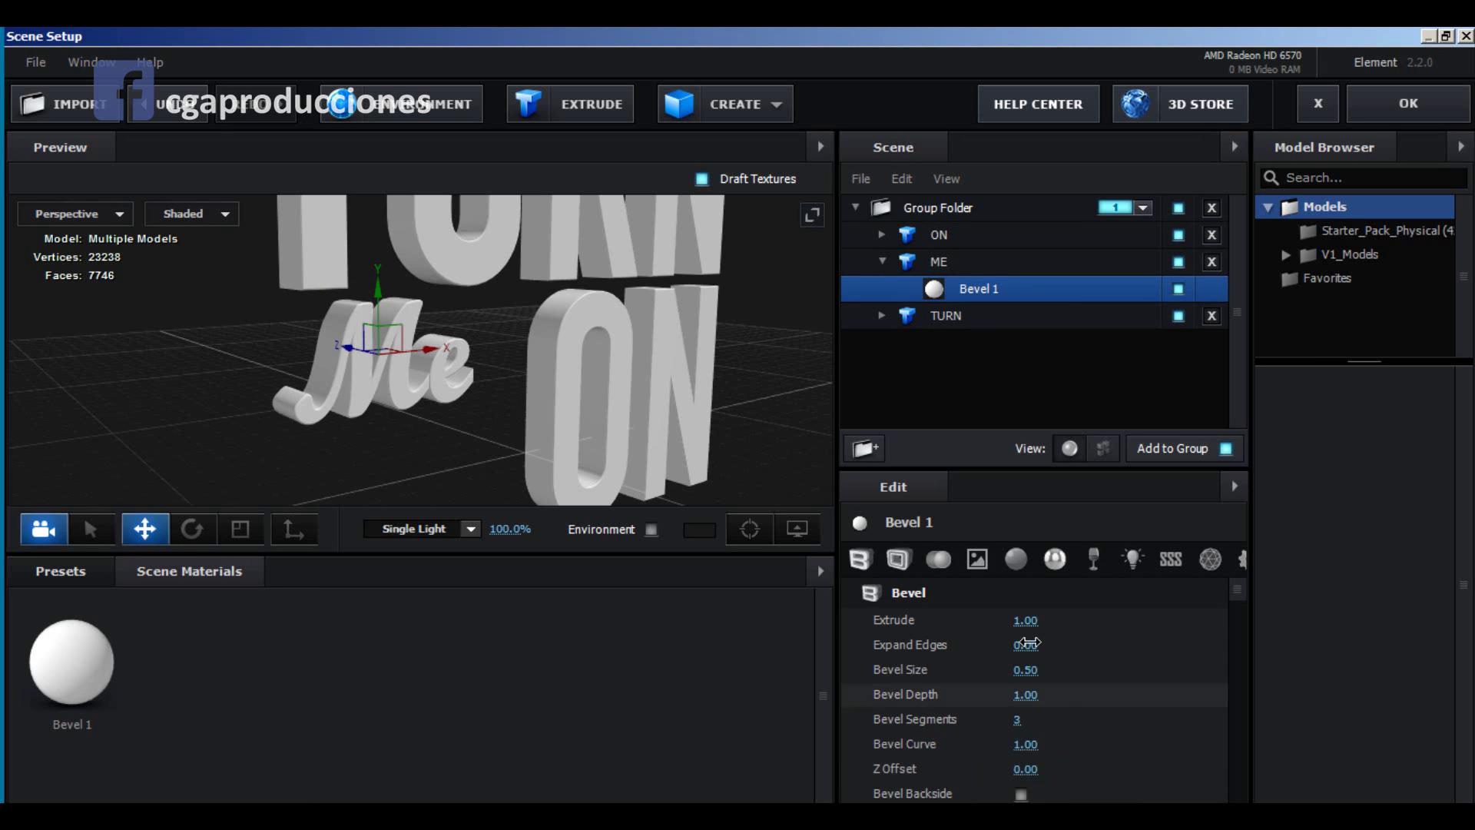
drag(1028, 624, 1070, 635)
click(1025, 620)
text(3.68)
key(Return)
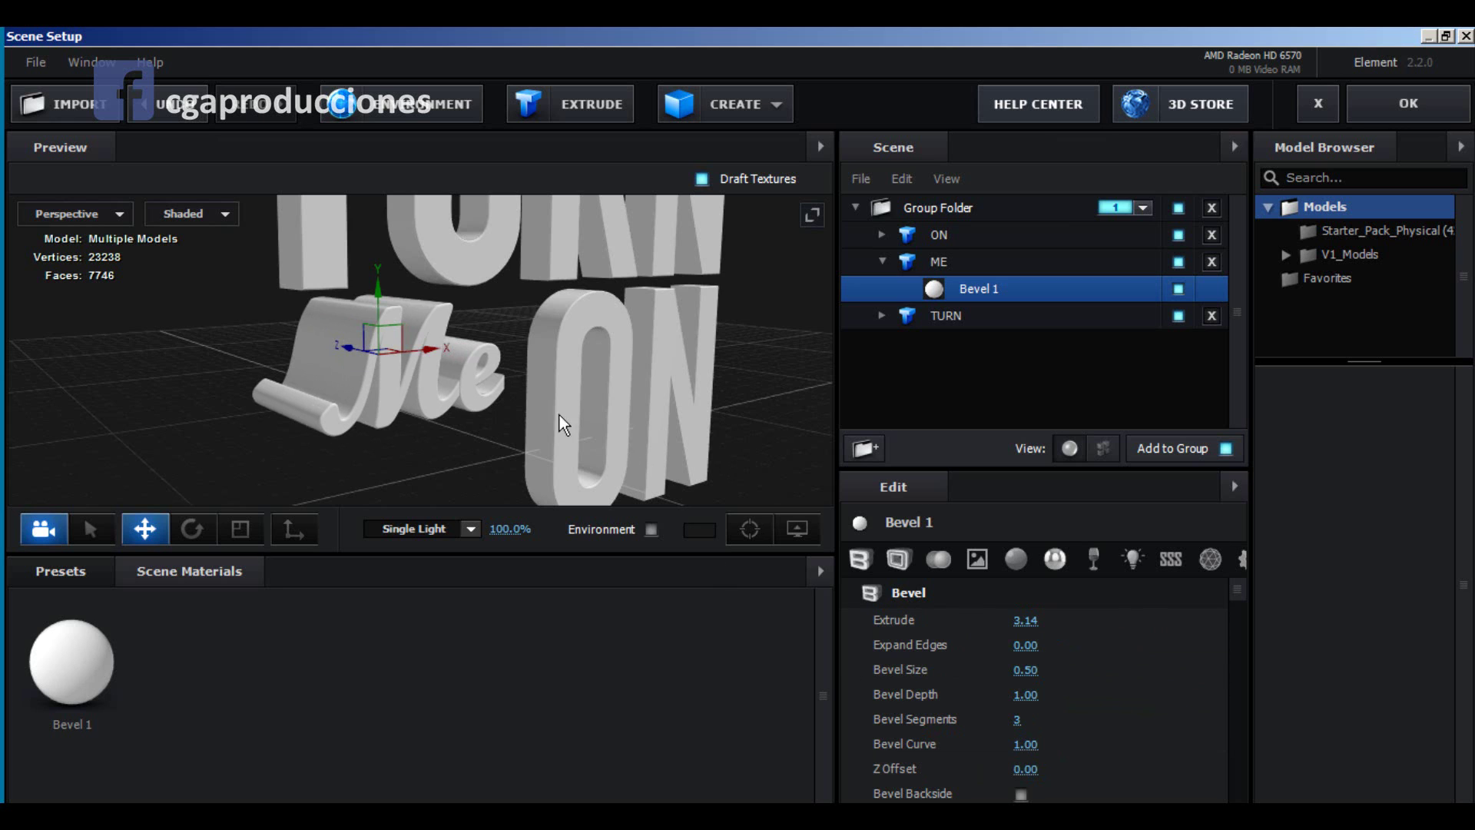
drag(560, 422, 442, 427)
scroll(428, 412, up, 2)
scroll(369, 428, down, 2)
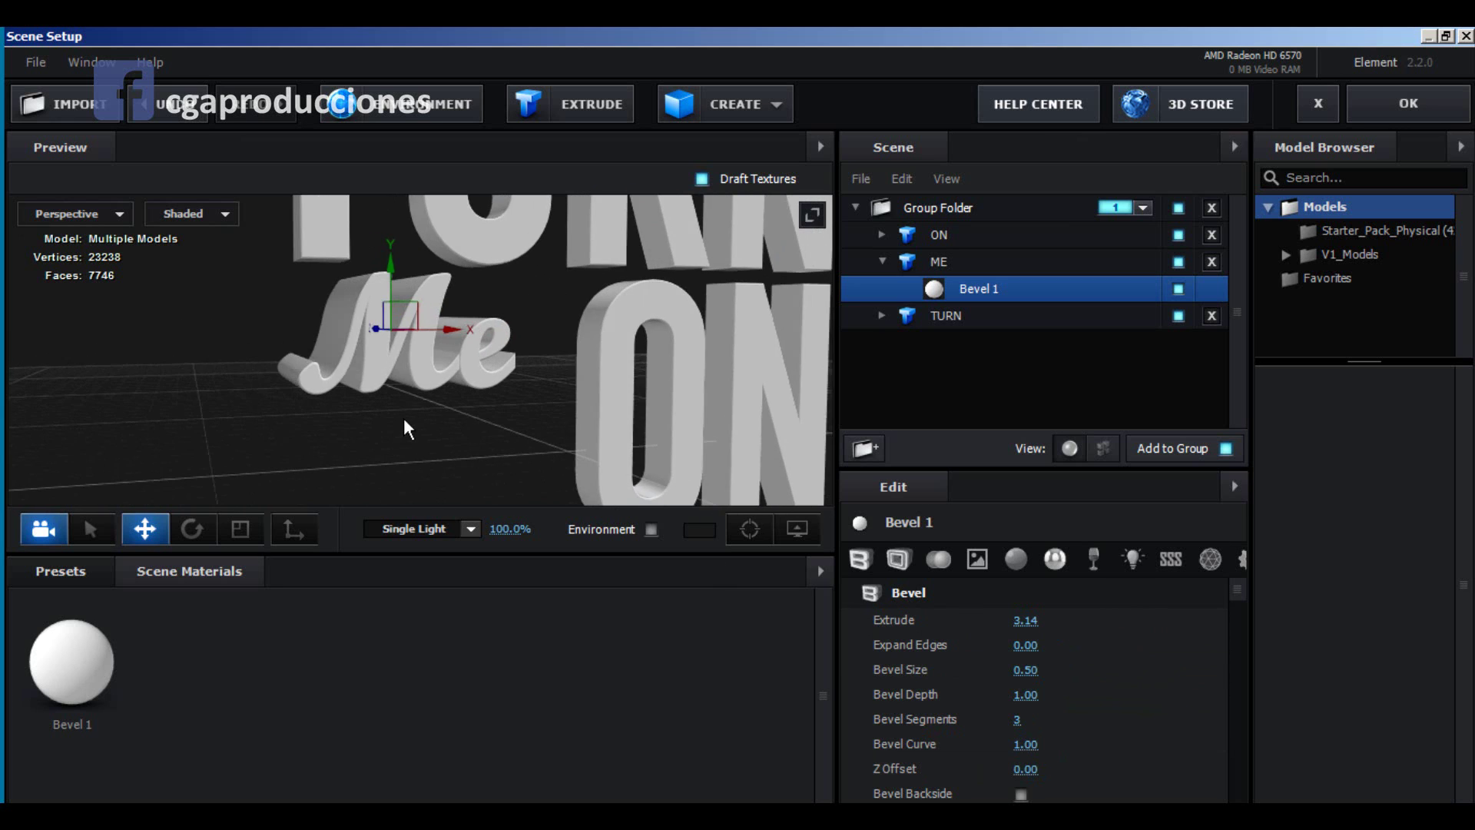
scroll(415, 412, up, 4)
scroll(437, 382, down, 3)
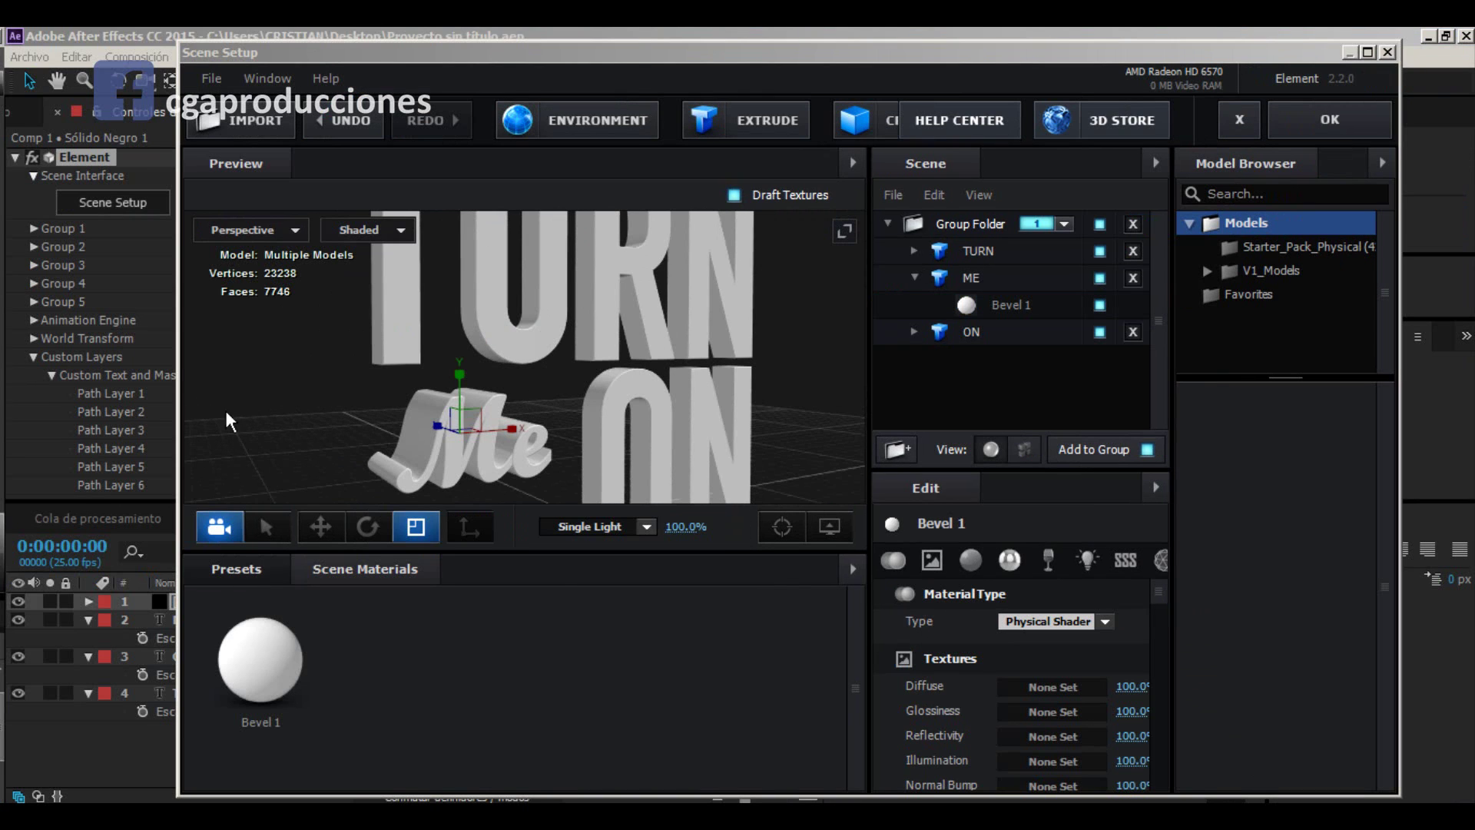
Step: Rename the remaining Bevel 1 scene material to METAL_CLARO
drag(225, 408, 413, 358)
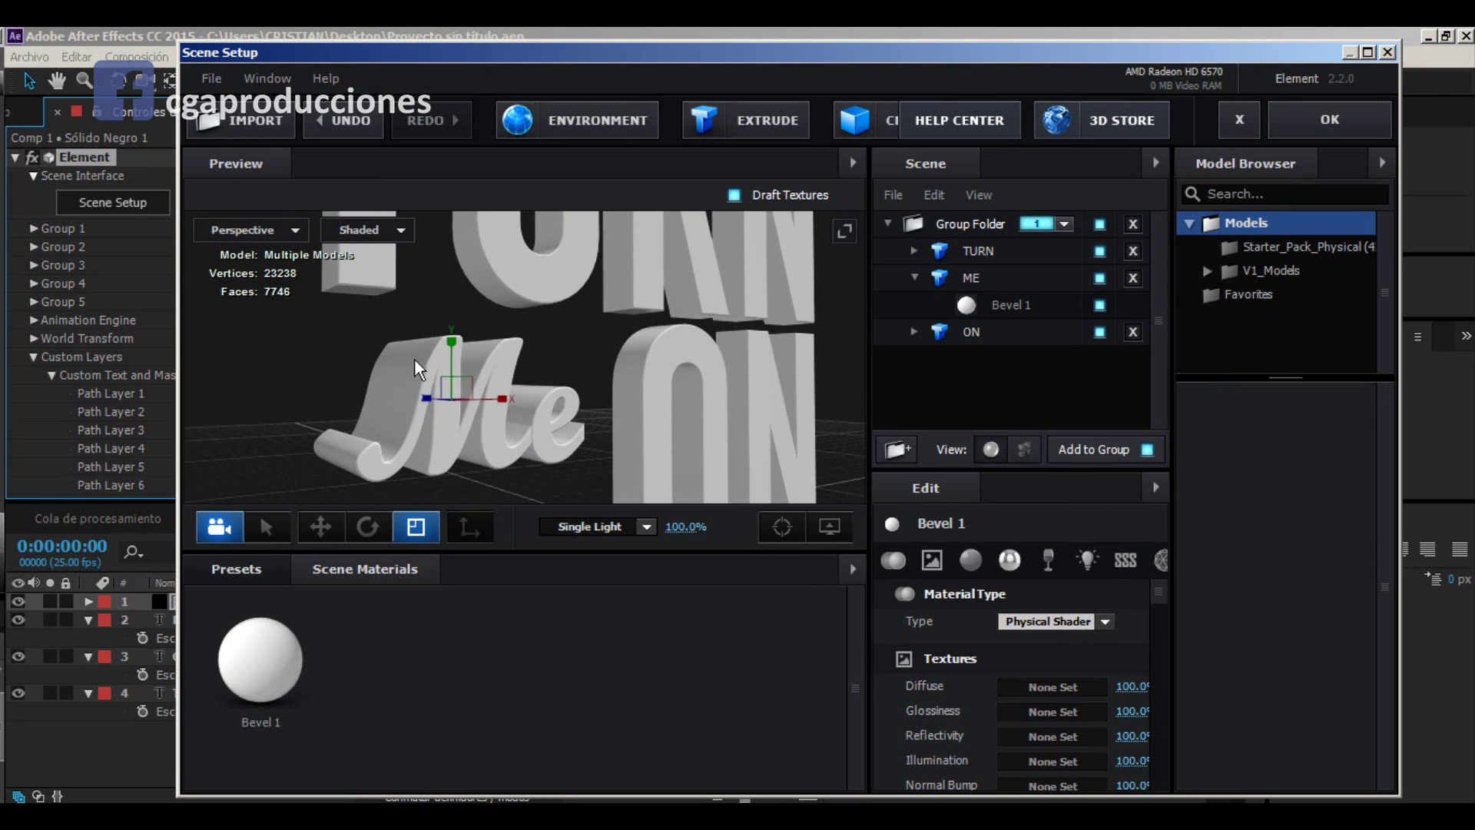
right_click(263, 685)
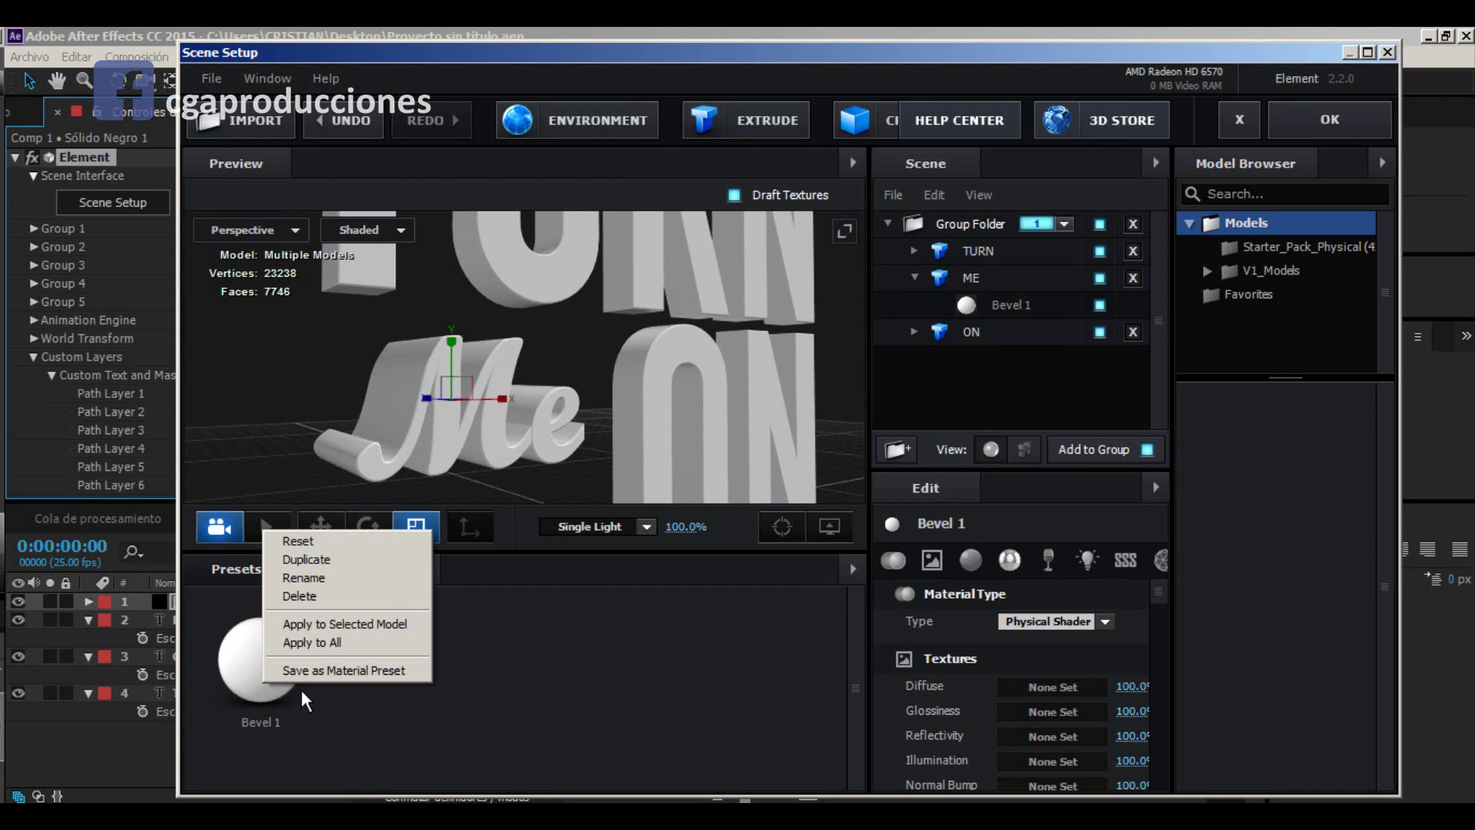
click(307, 579)
text(TE)
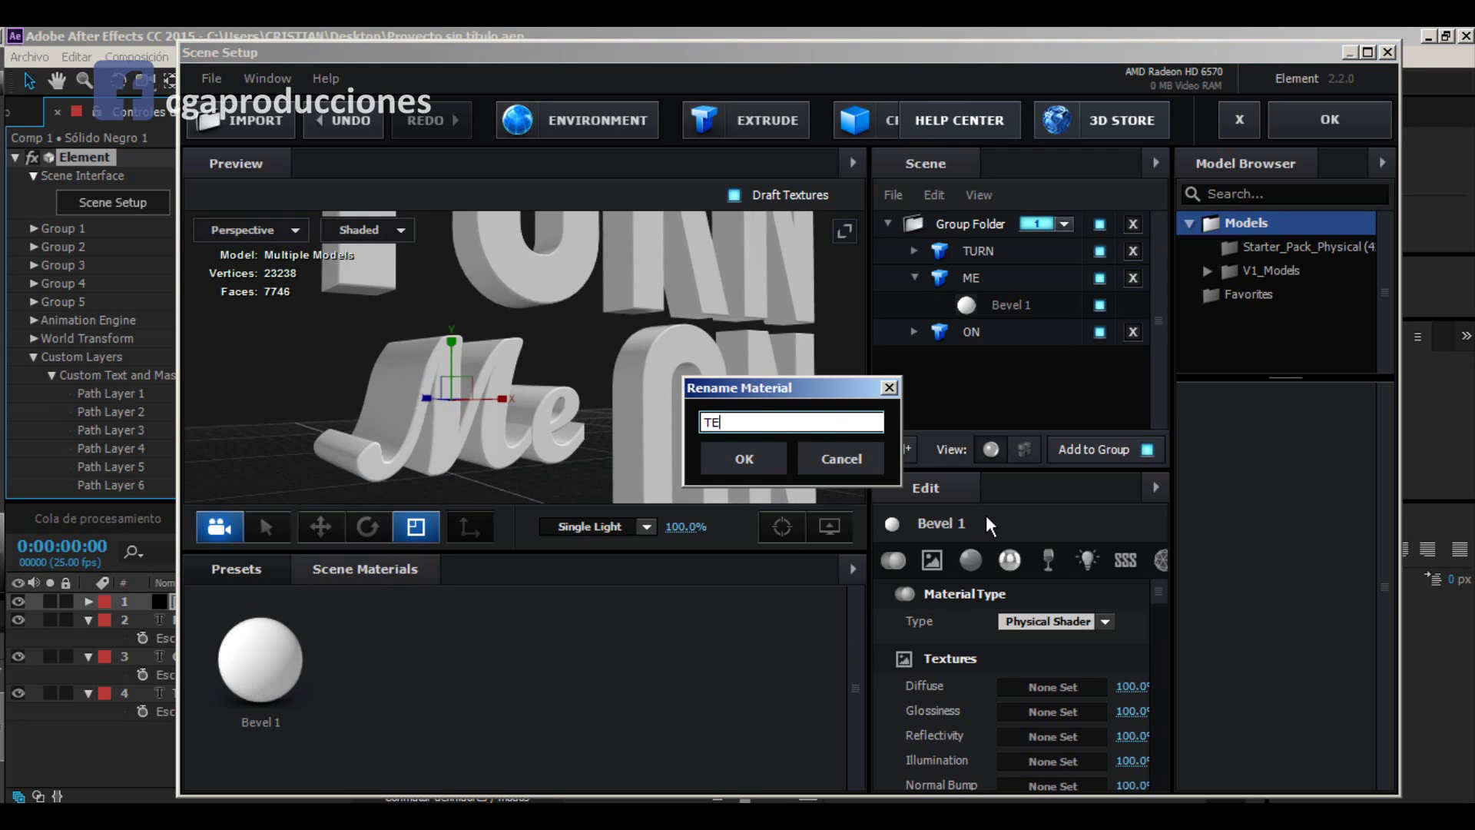
text(XTURA_METAL)
key(BackSpace)
key(BackSpace)
key(BackSpace)
key(BackSpace)
key(BackSpace)
key(BackSpace)
key(BackSpace)
key(BackSpace)
key(BackSpace)
key(BackSpace)
key(BackSpace)
key(BackSpace)
key(BackSpace)
text(METAL_CLARO)
click(728, 453)
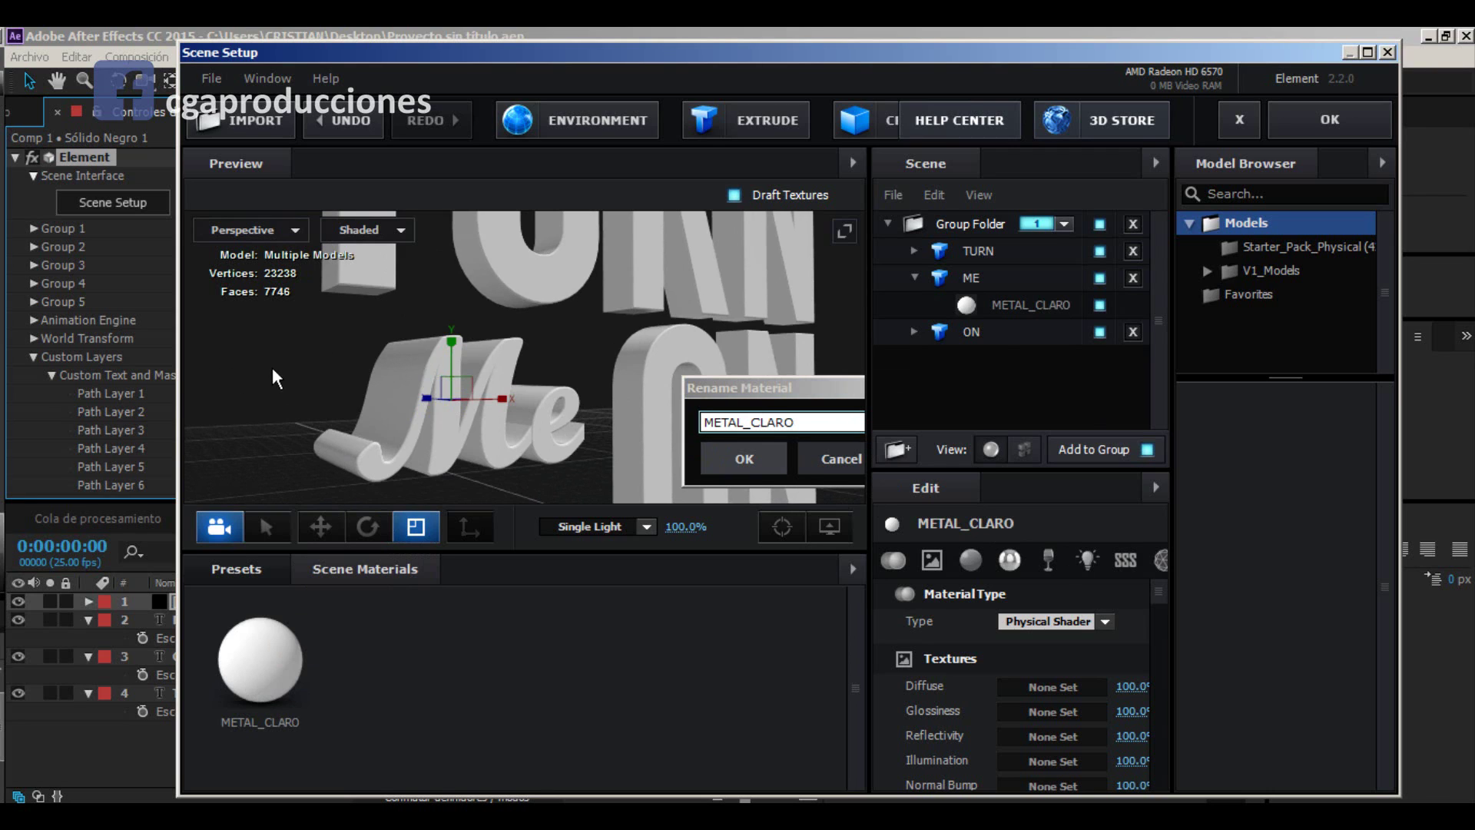
drag(272, 362, 294, 366)
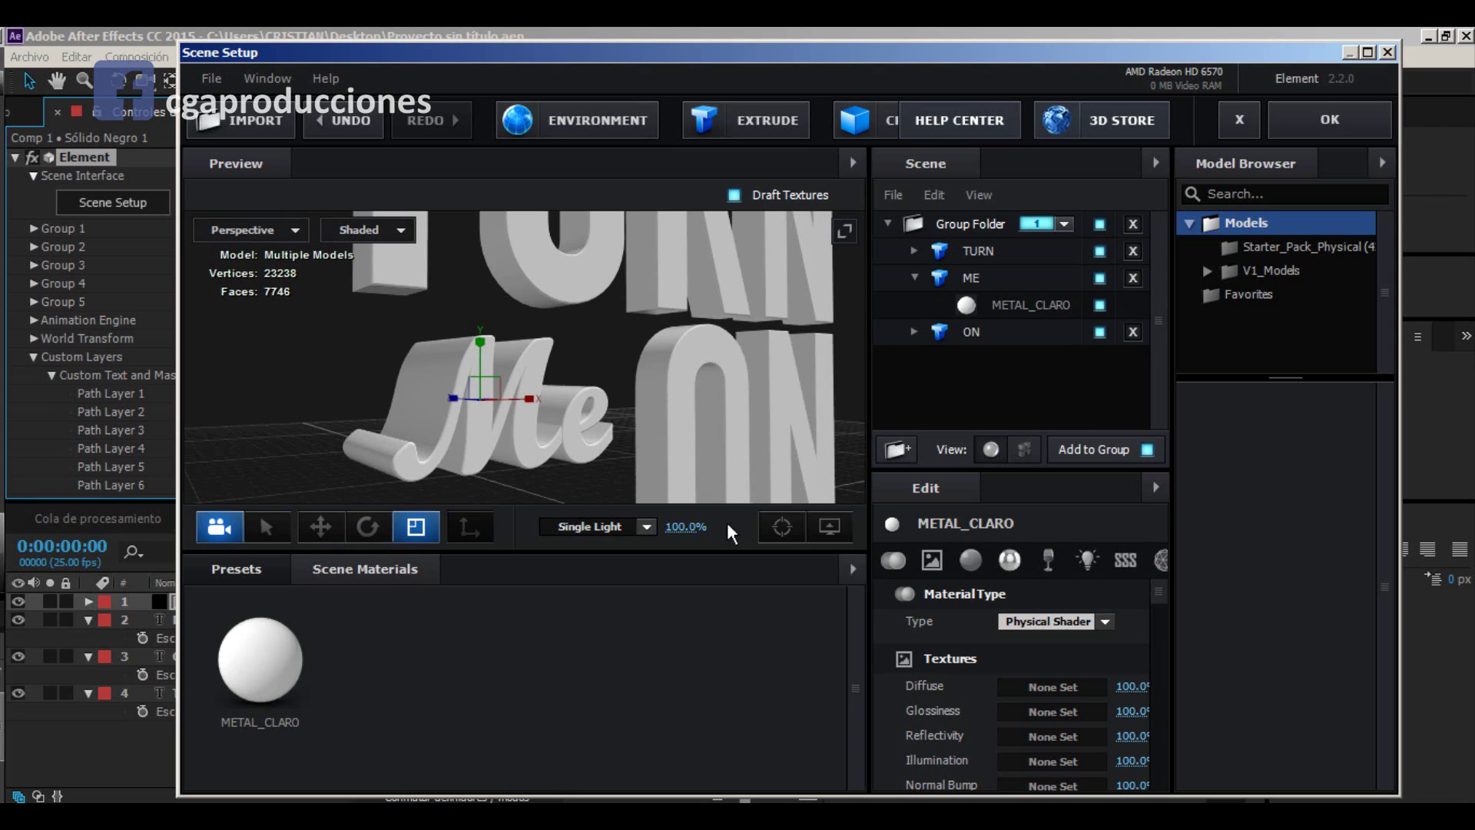
Step: Change the METAL_CLARO material type to Standard Shader
click(1104, 622)
click(1083, 626)
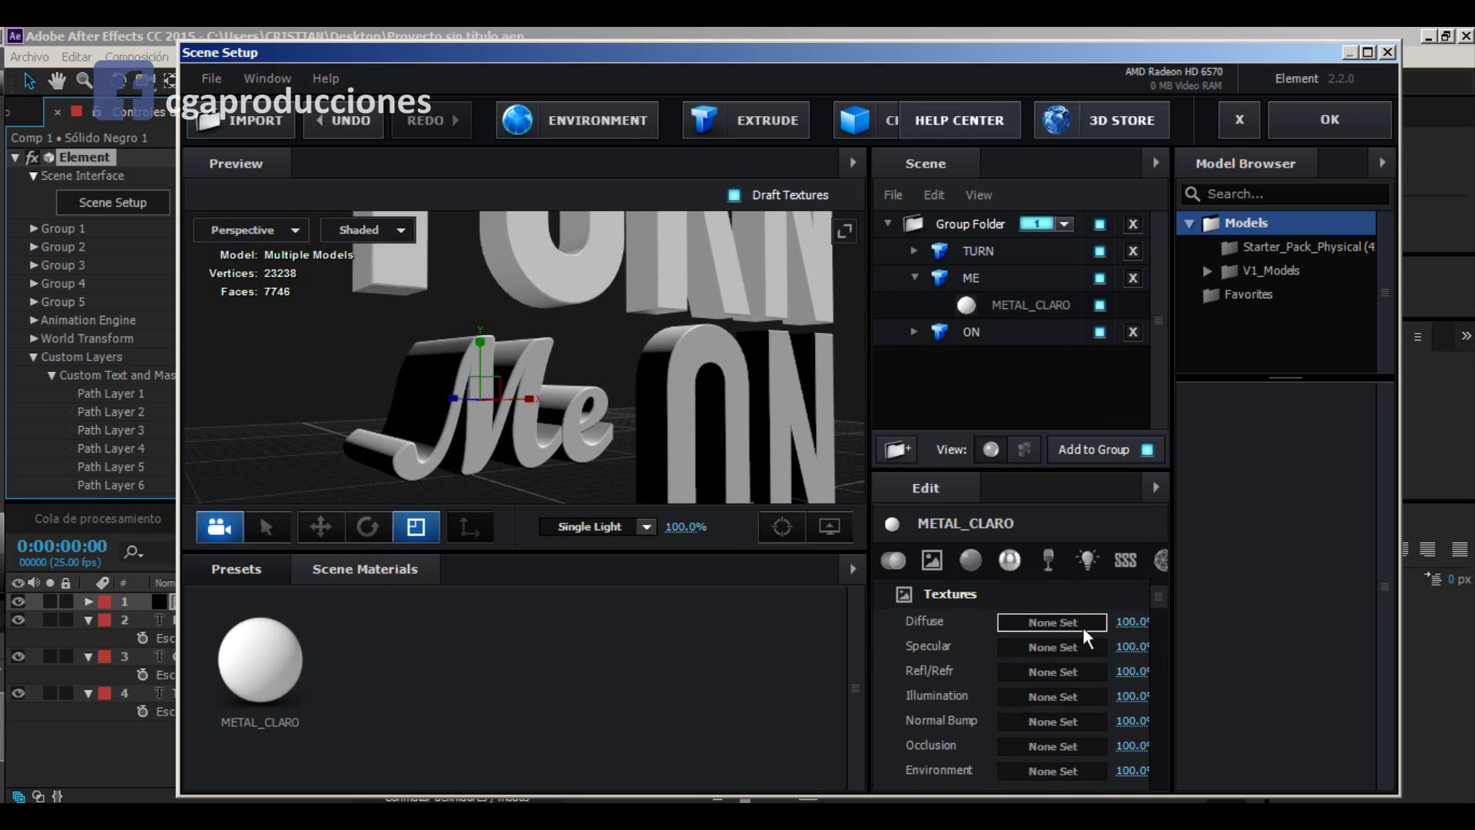
scroll(457, 422, down, 3)
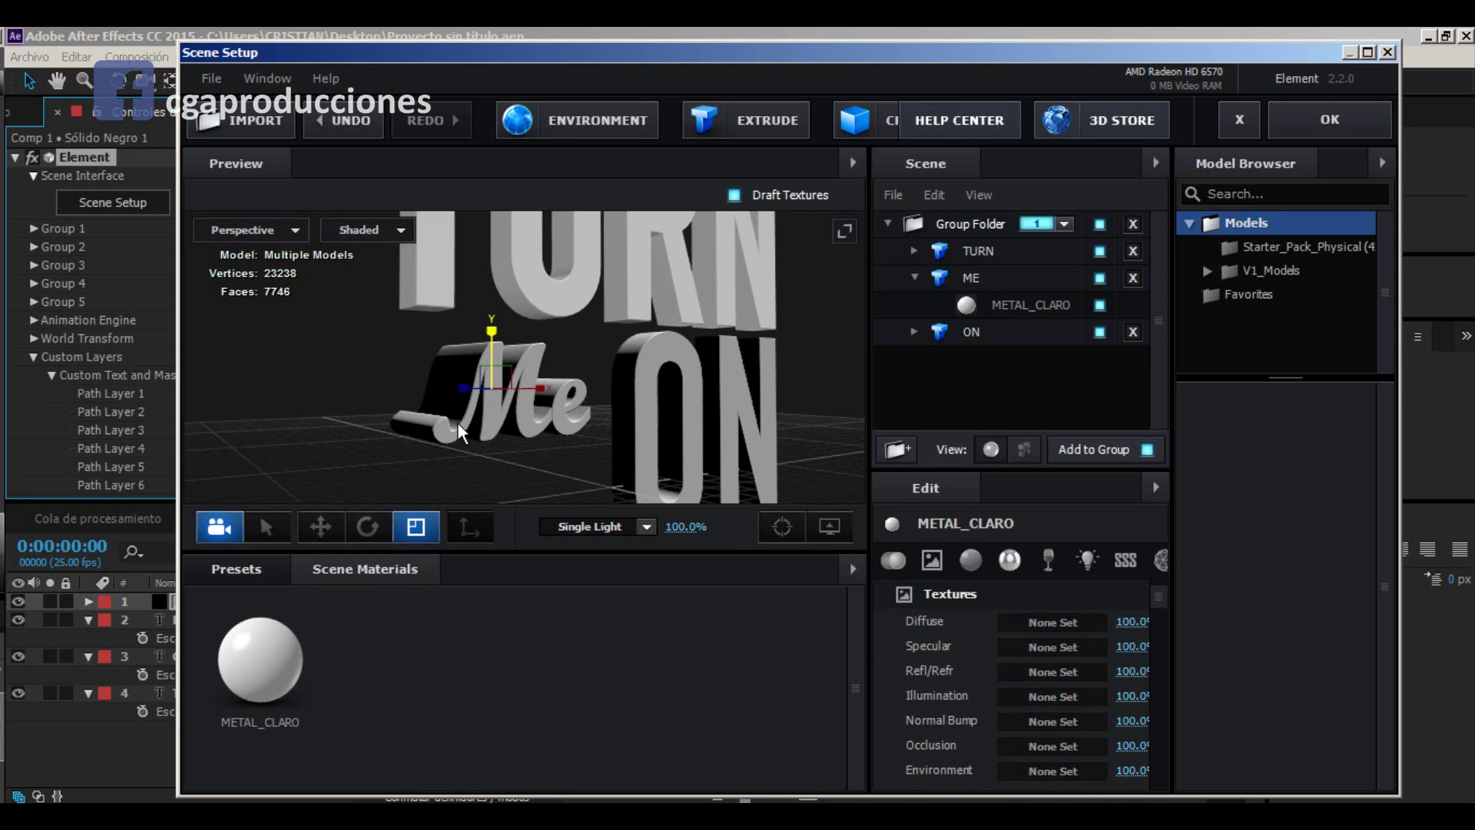
Step: Try the rotate, move and scale gizmos on the Me lettering while viewing it from different angles
drag(280, 643, 541, 306)
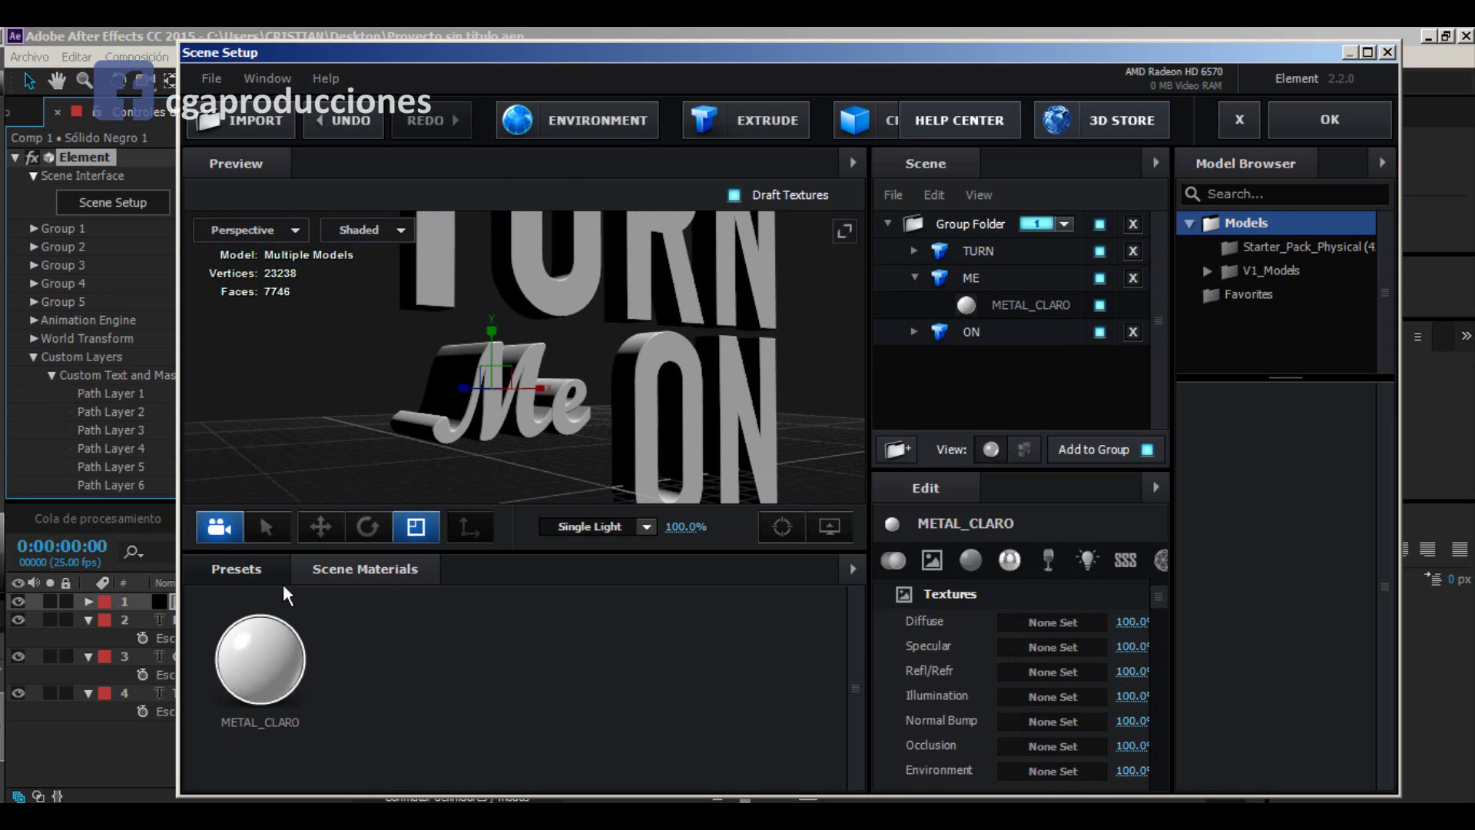
drag(398, 470, 435, 377)
key(w)
key(e)
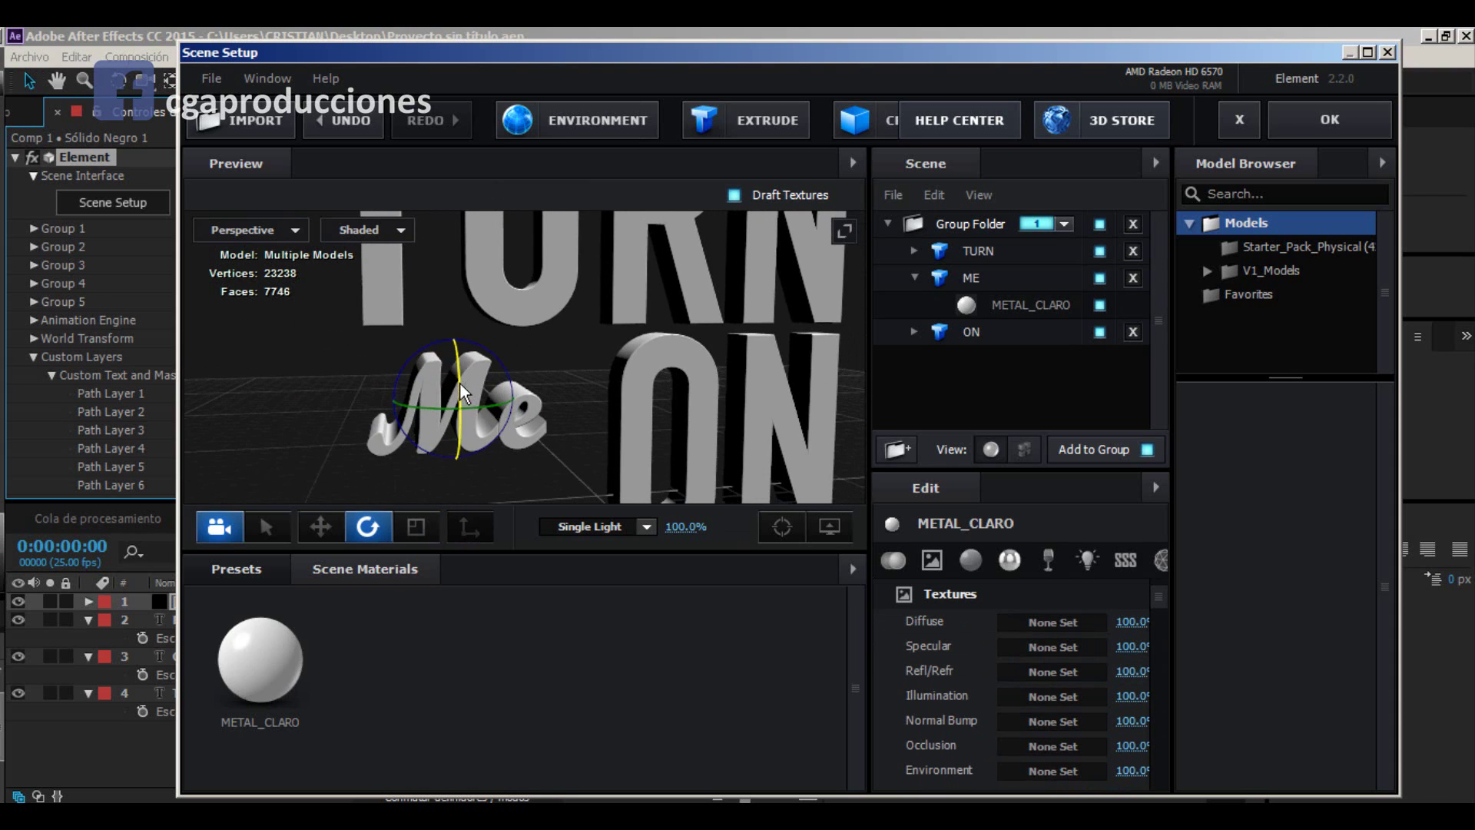
drag(460, 381, 475, 390)
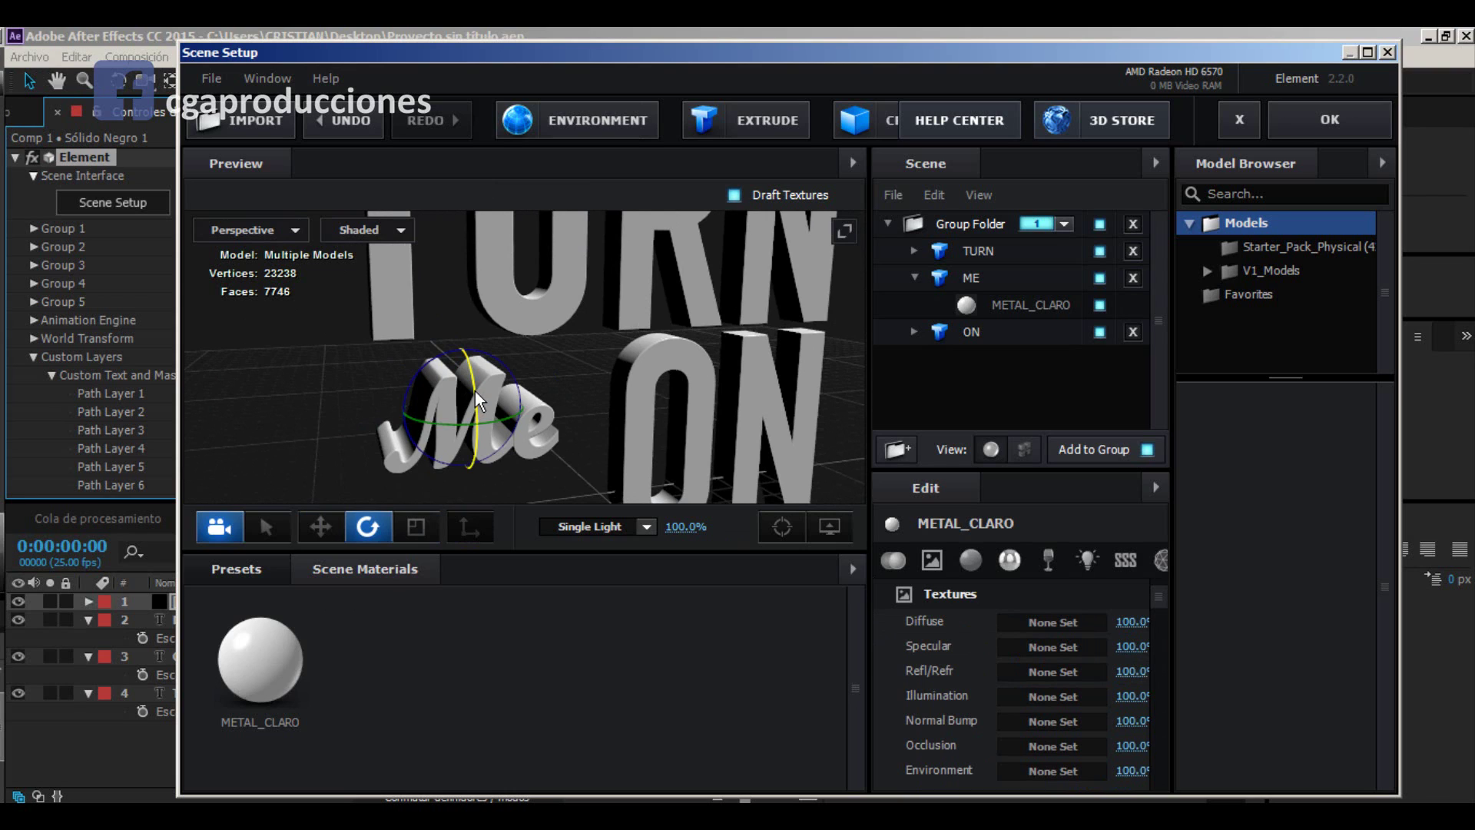
key(w)
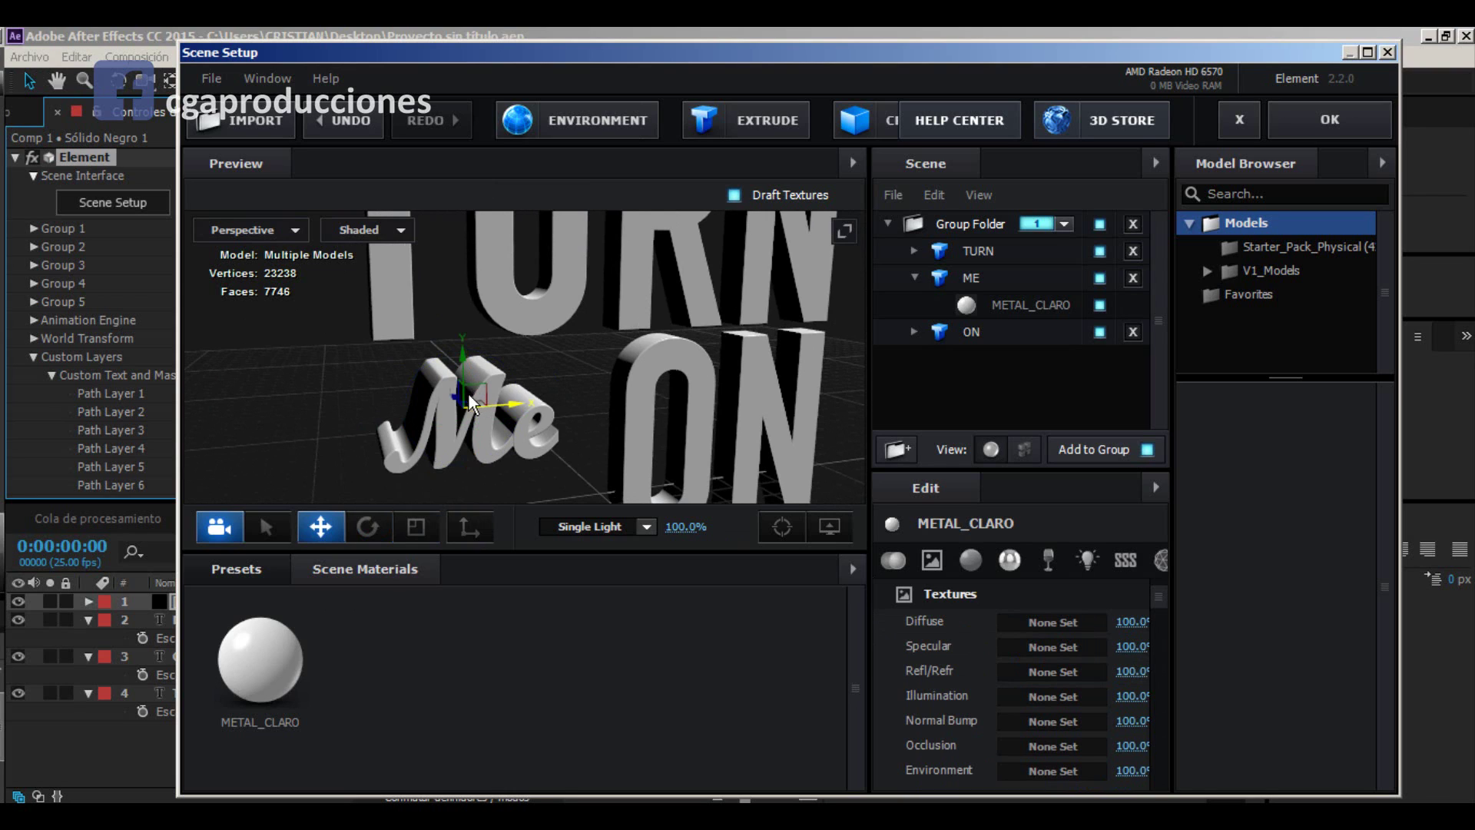
key(r)
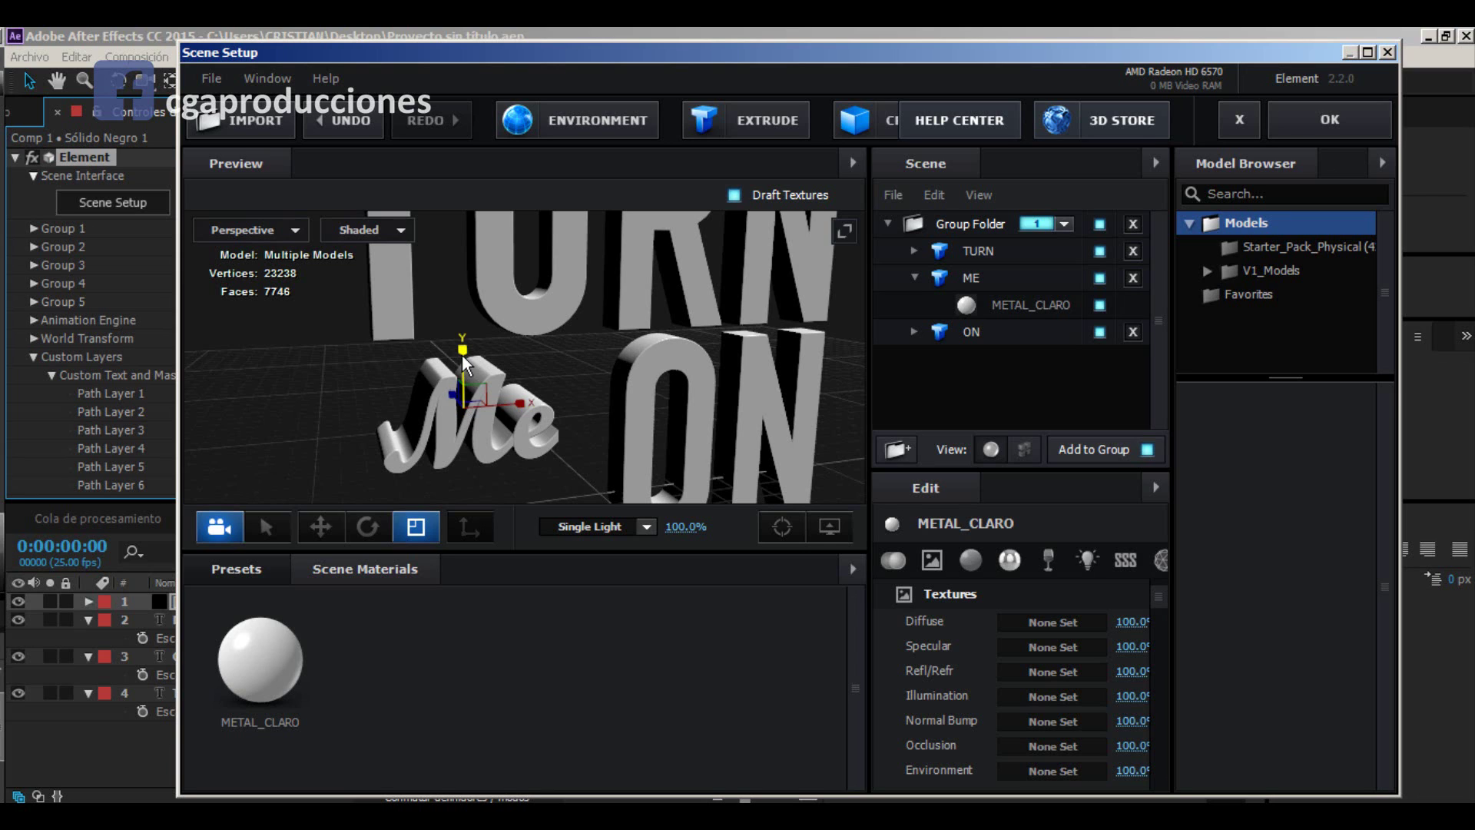
drag(462, 354, 306, 382)
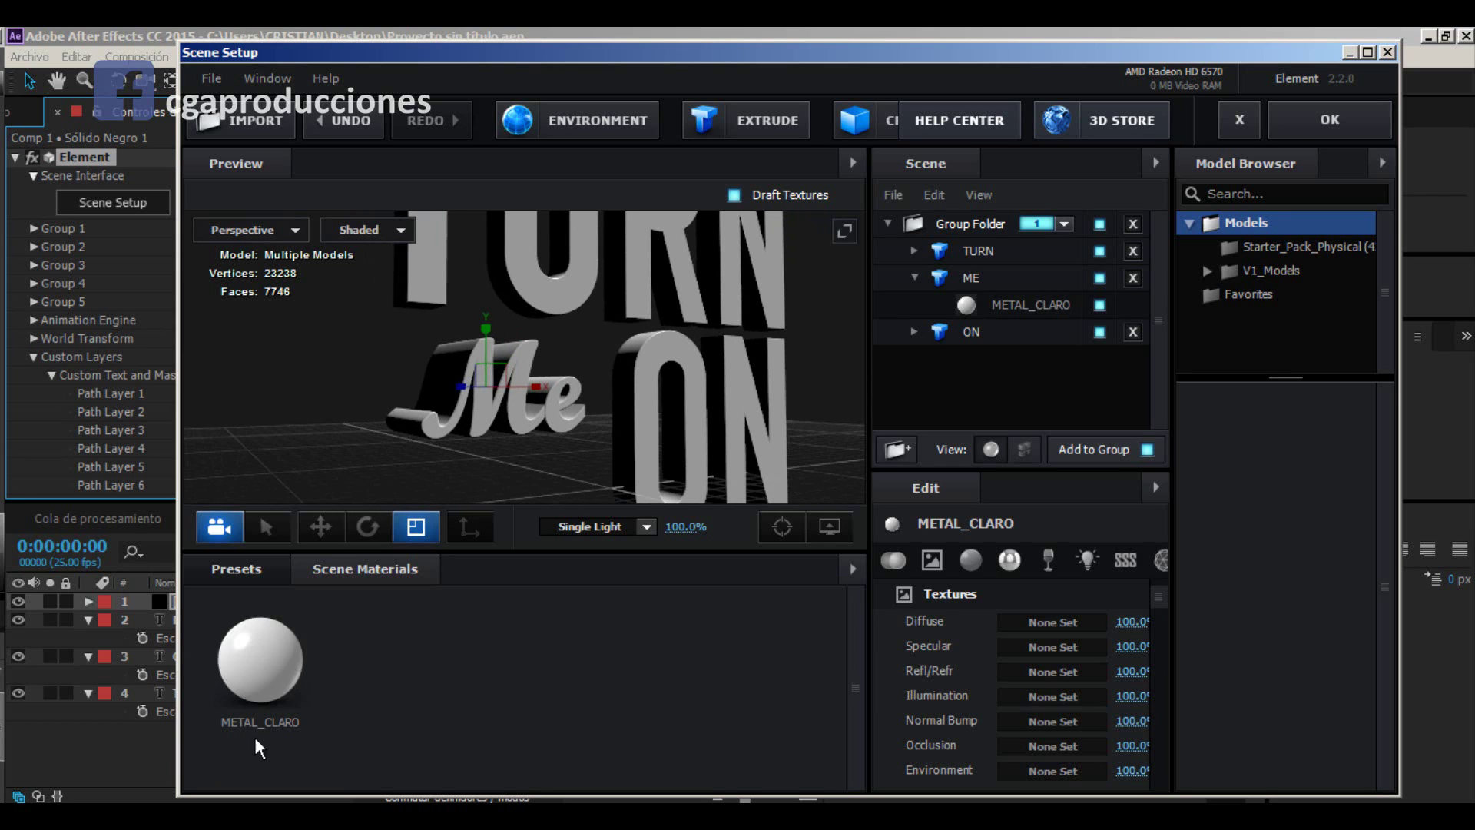
Step: Load the wildtextures metal sheet scratched image from the TURN_ME ON desktop folder as METAL_CLARO's Diffuse texture
scroll(932, 565, up, 1)
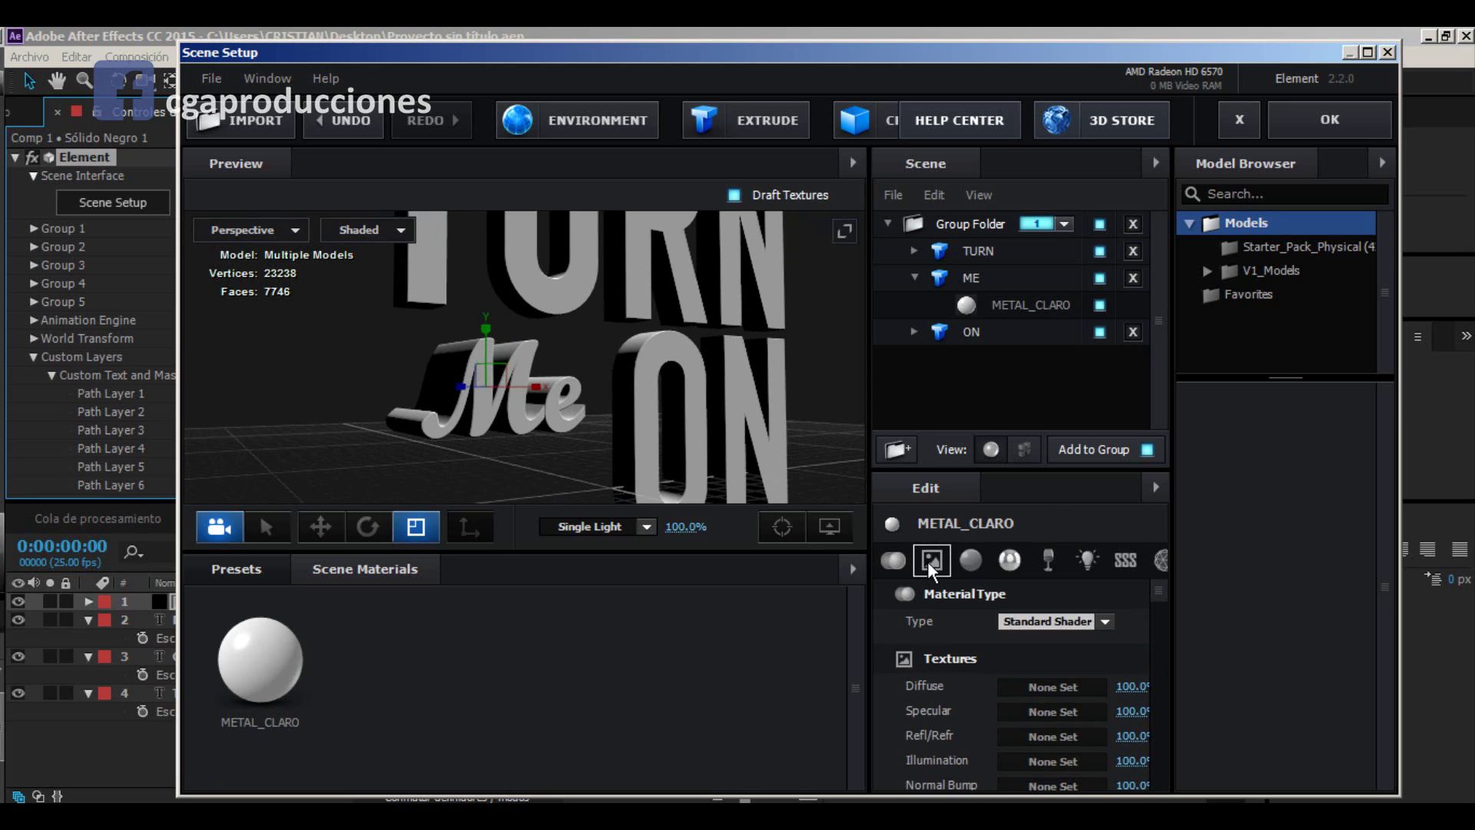
click(931, 560)
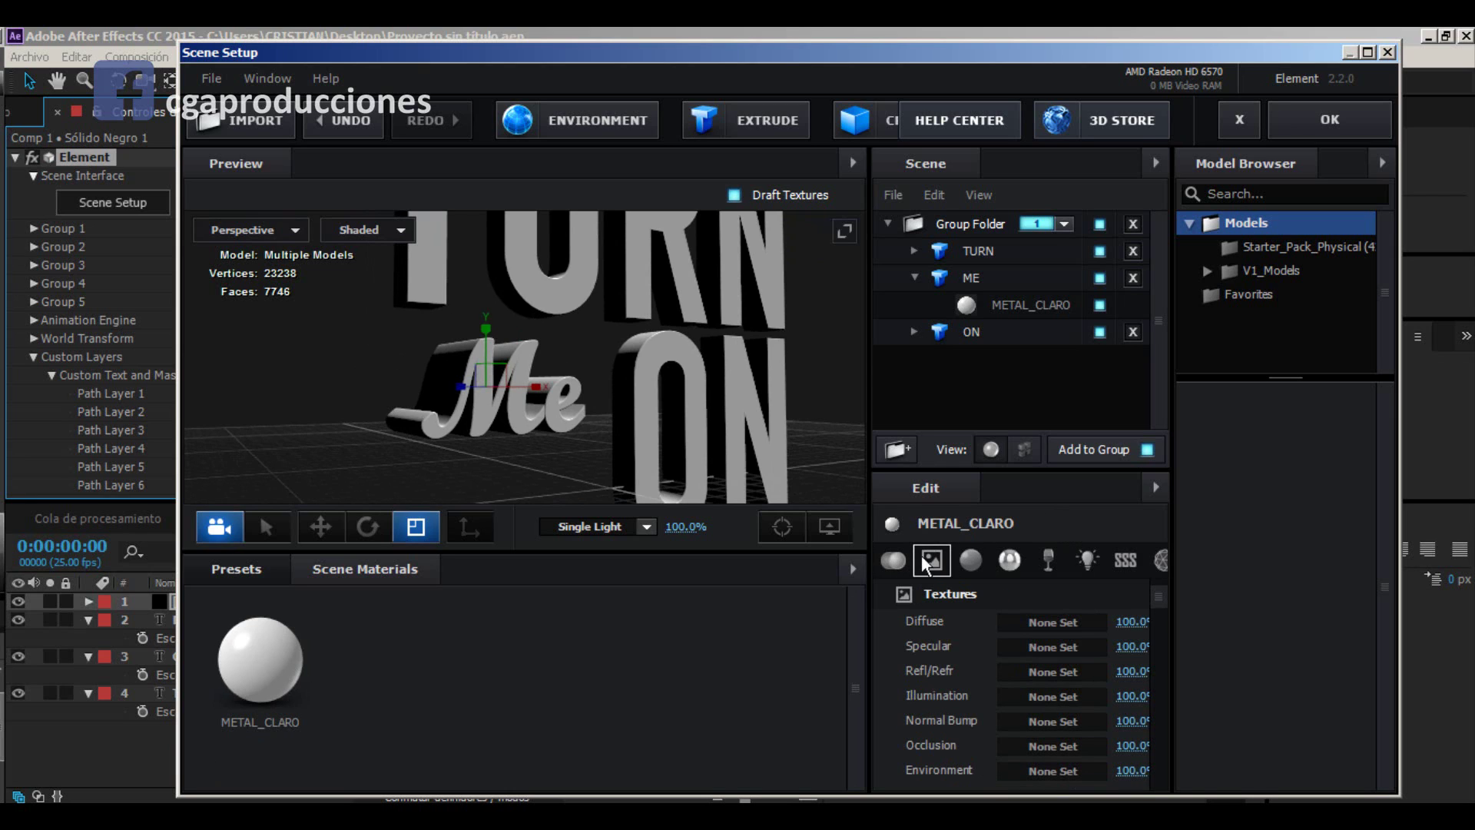
click(1056, 623)
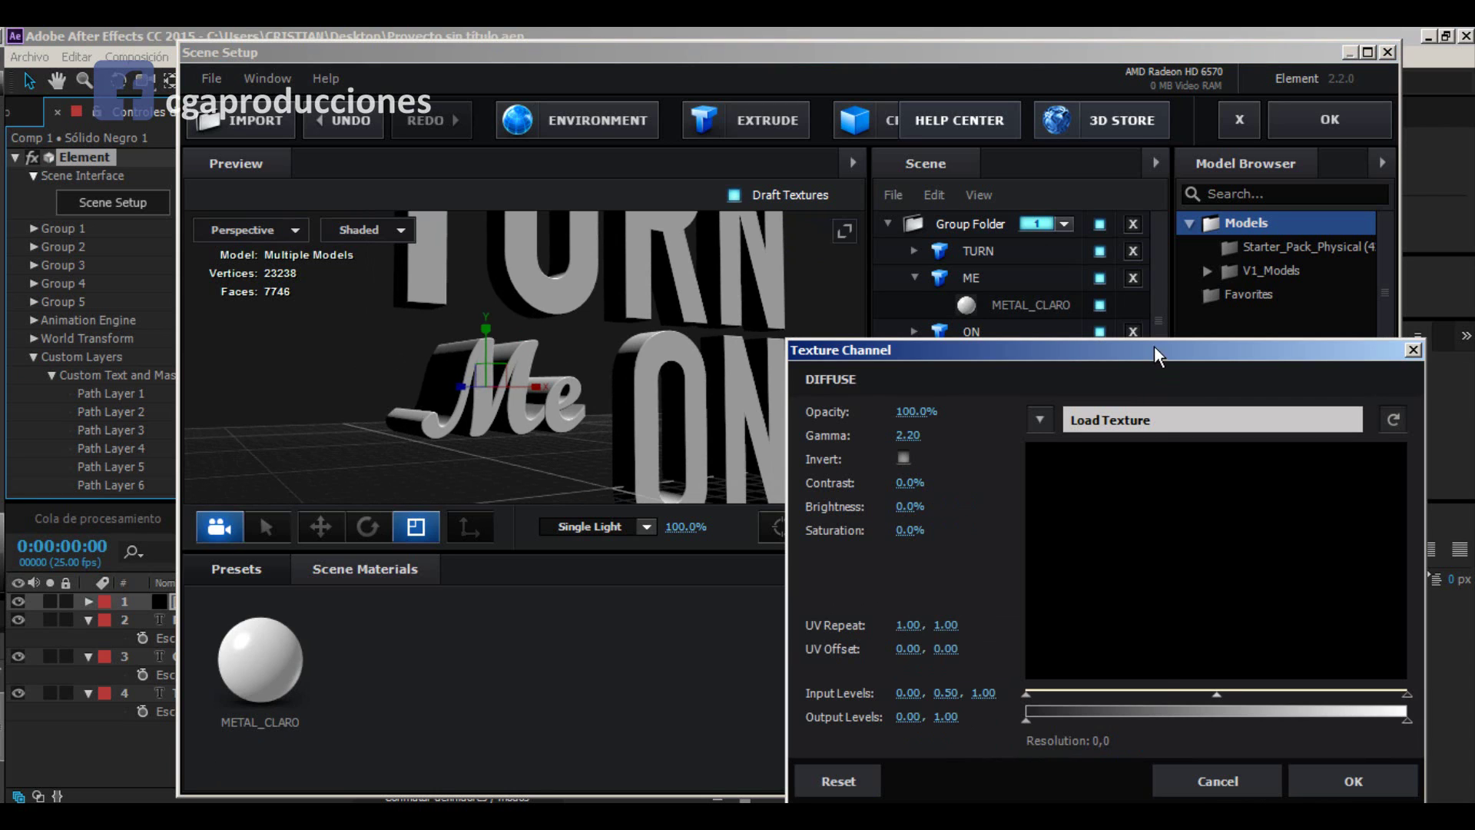
drag(1153, 346, 909, 262)
click(1003, 339)
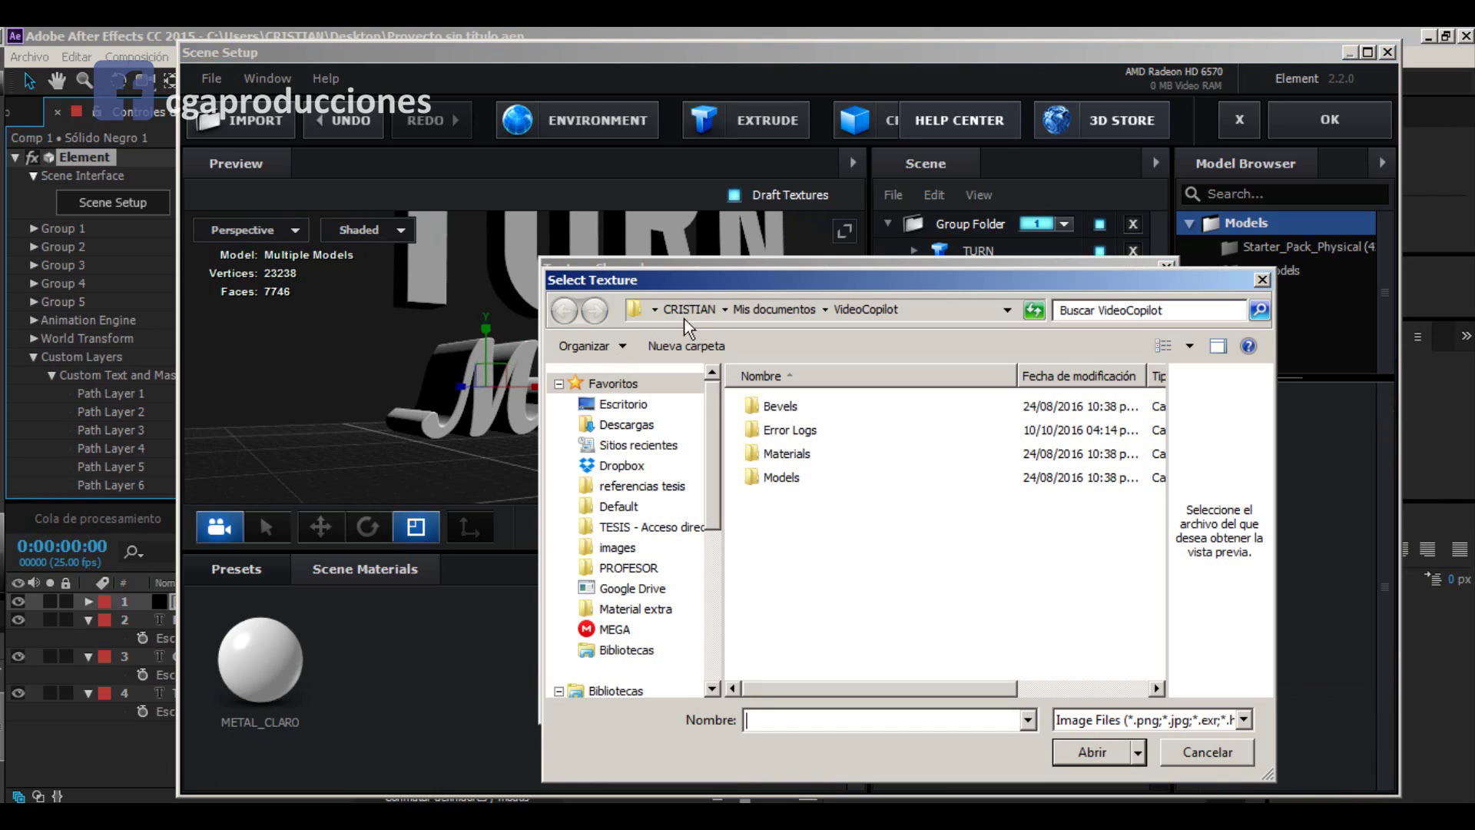
click(623, 404)
click(826, 599)
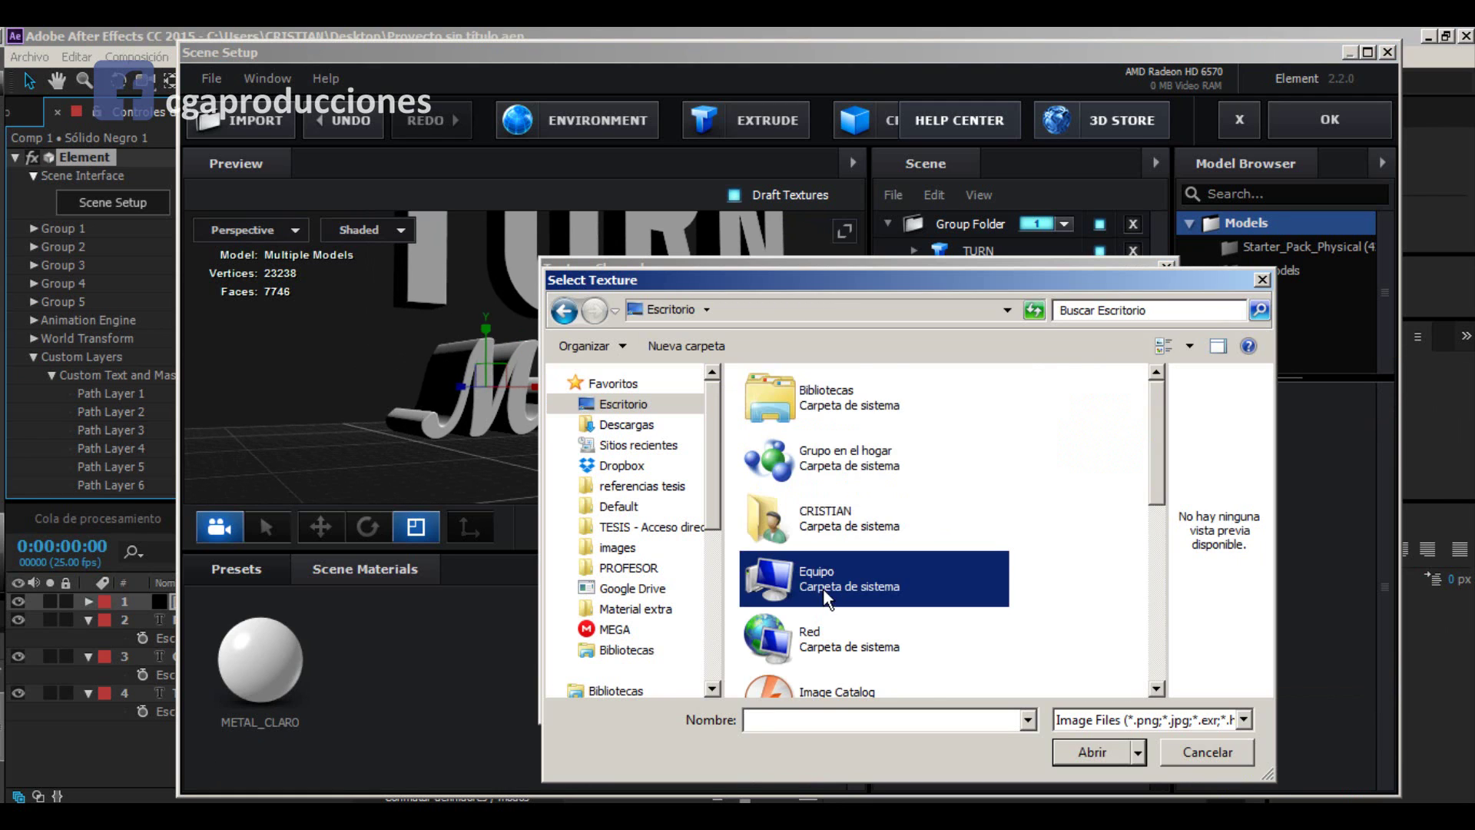
scroll(837, 553, down, 3)
scroll(859, 517, down, 1)
scroll(843, 422, up, 1)
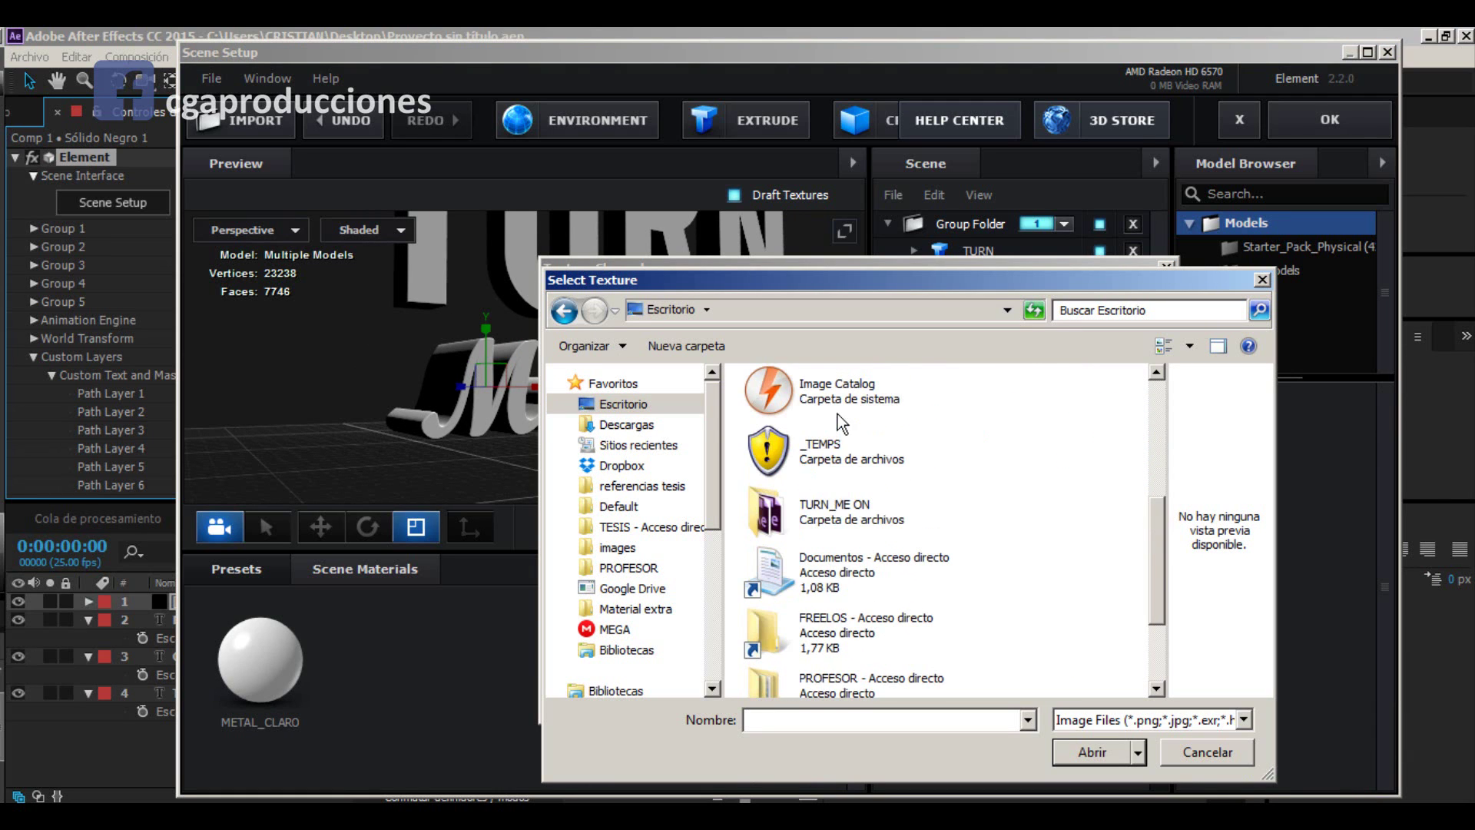
double_click(832, 514)
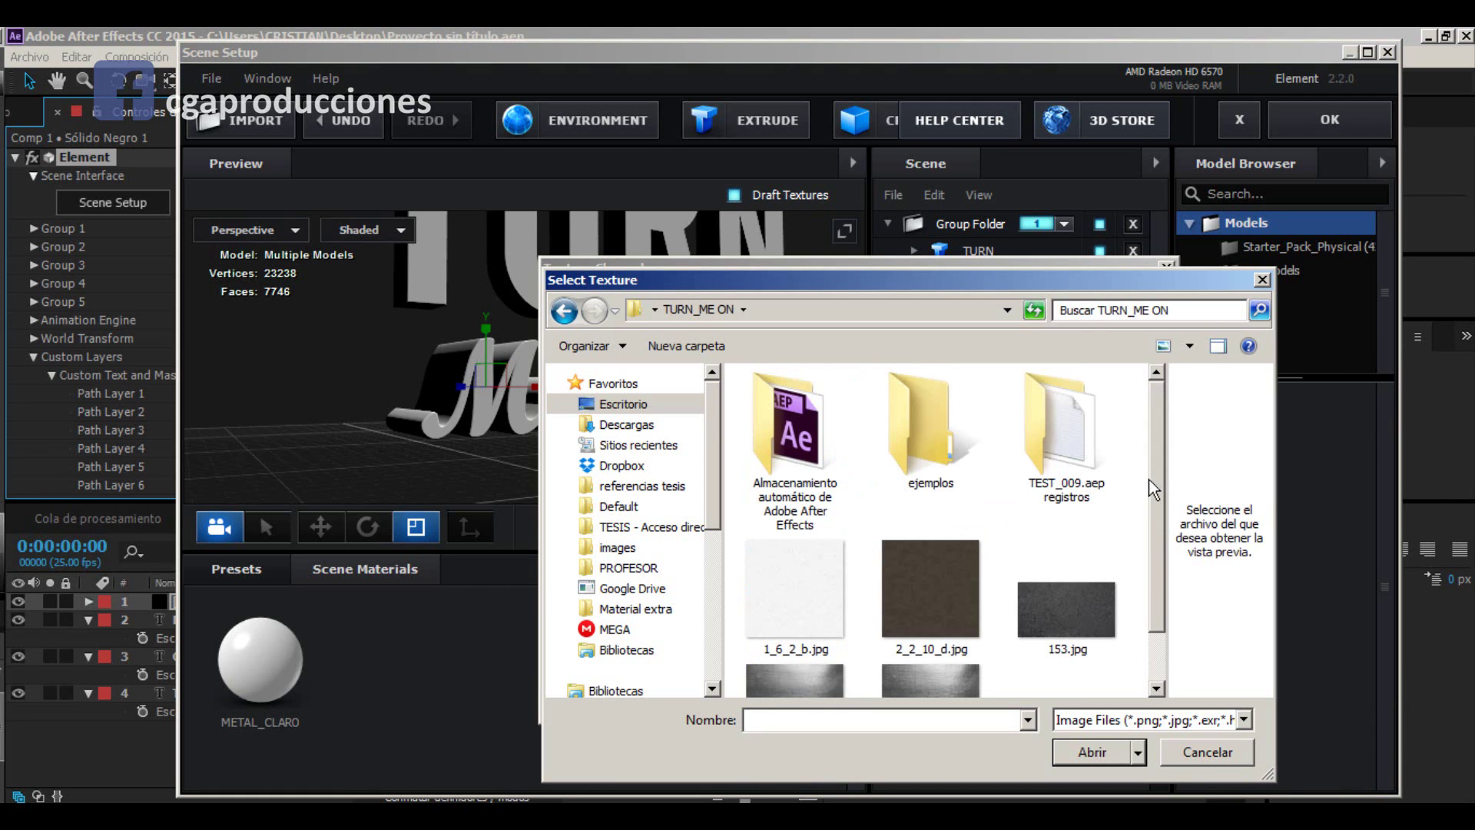
scroll(1154, 530, down, 2)
double_click(897, 628)
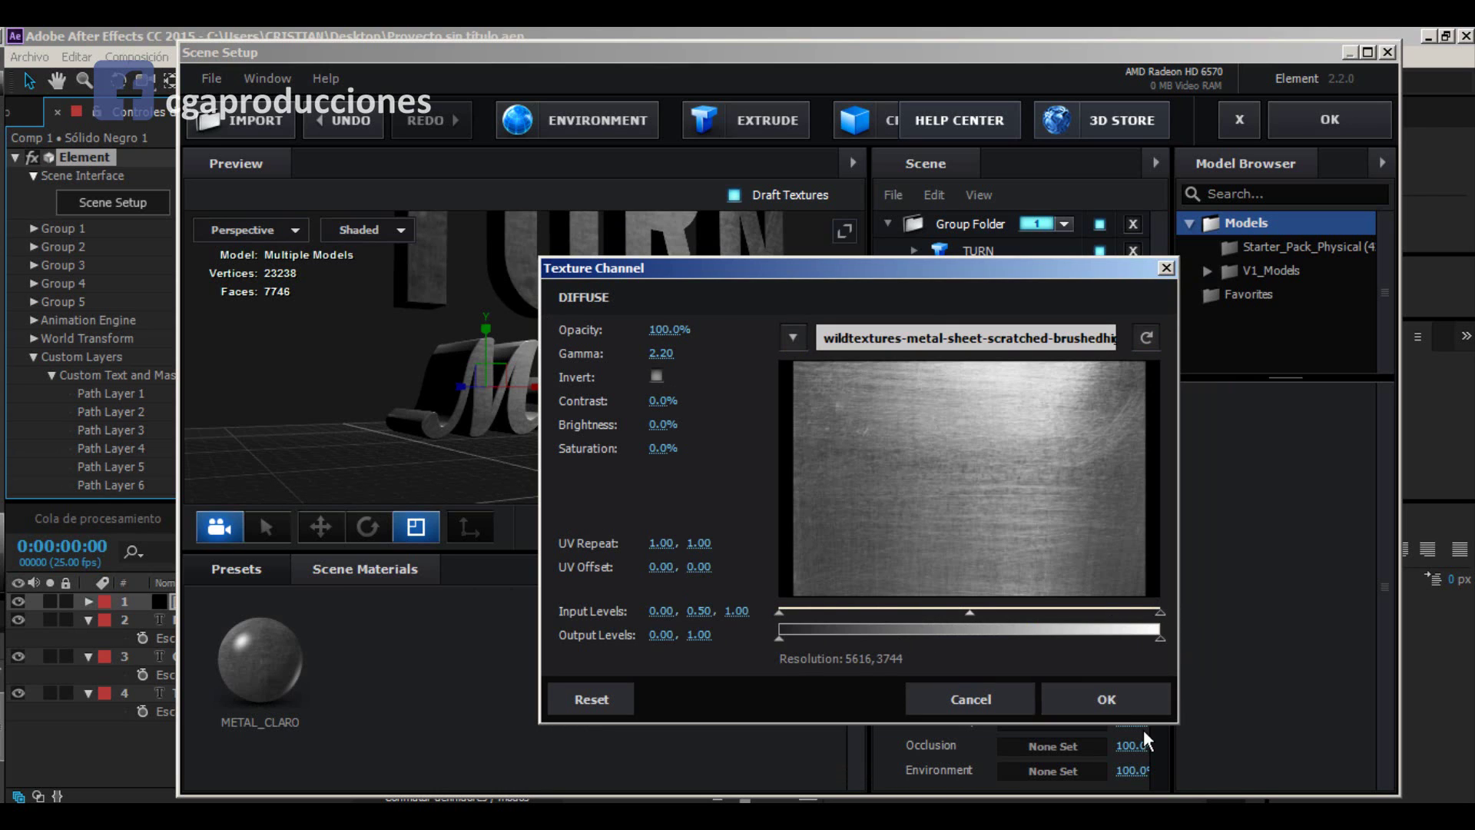
click(1110, 700)
Step: Turn off Draft Textures for the preview and inspect the metal texture on the lettering
drag(694, 280, 637, 288)
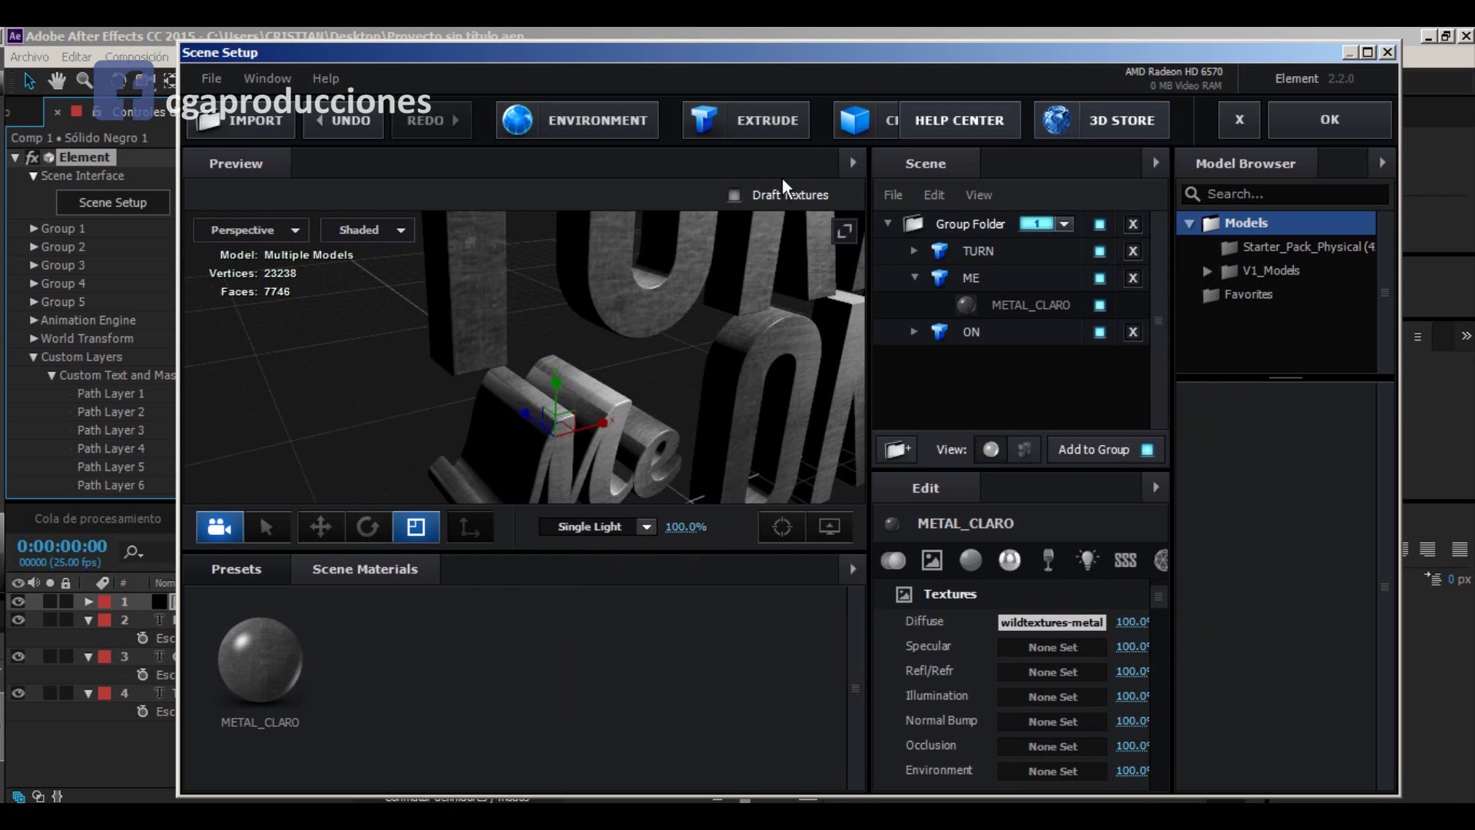
drag(481, 325, 497, 349)
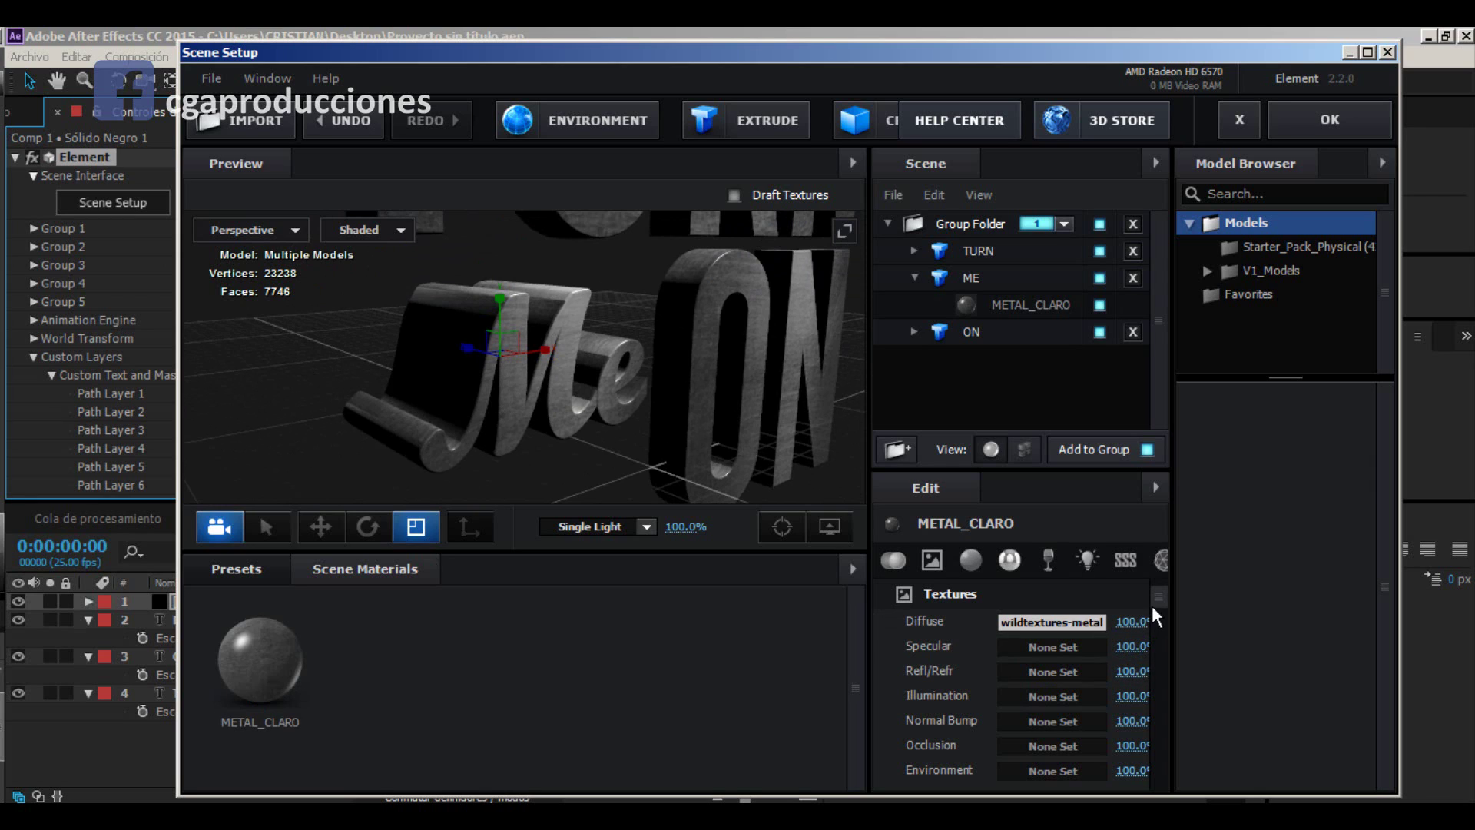
Step: Preview 1_6_2_b.jpg at full size and load it as METAL_CLARO's Normal Bump texture
click(1035, 723)
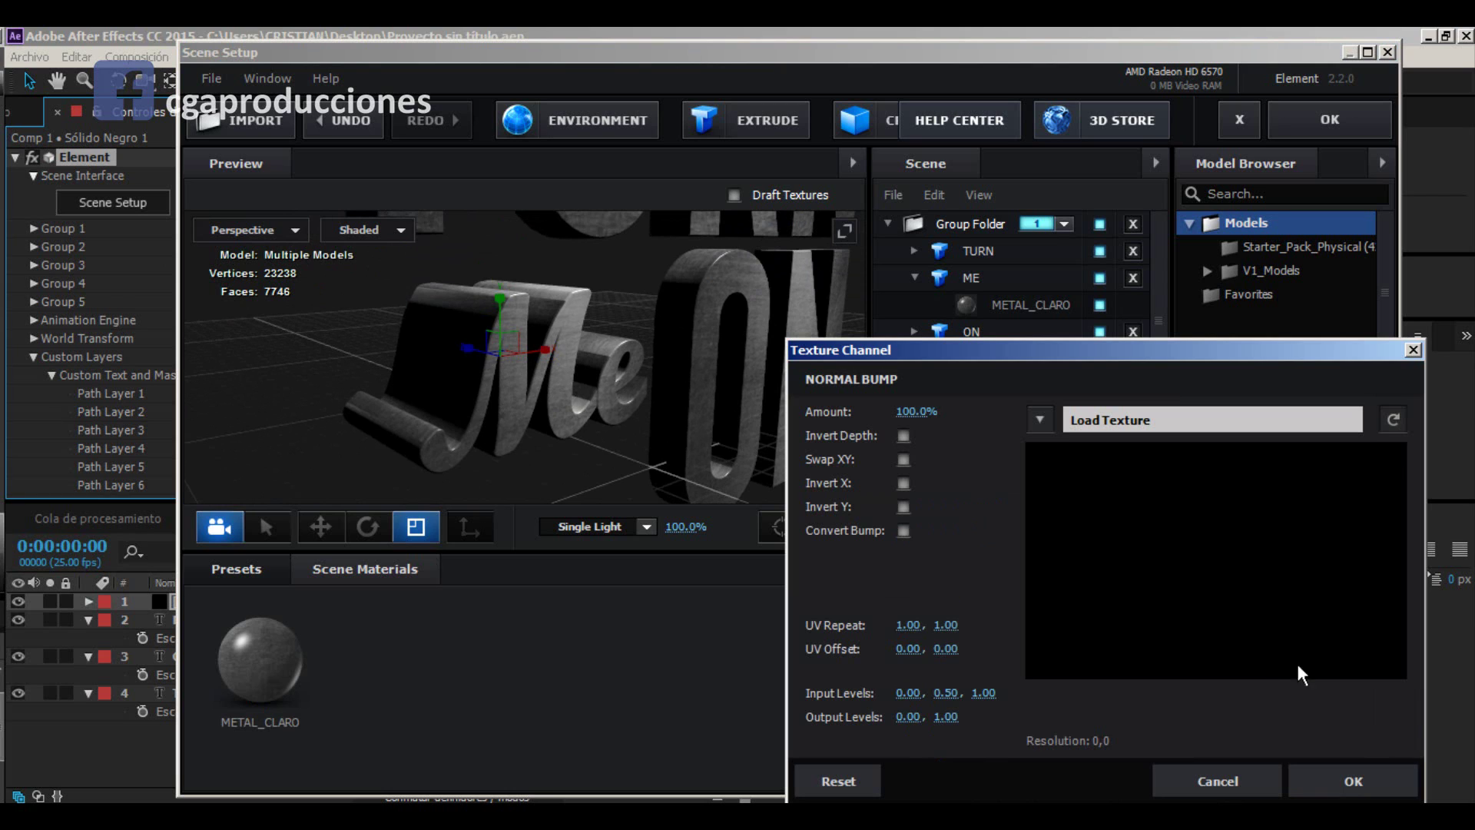
click(1223, 421)
click(965, 356)
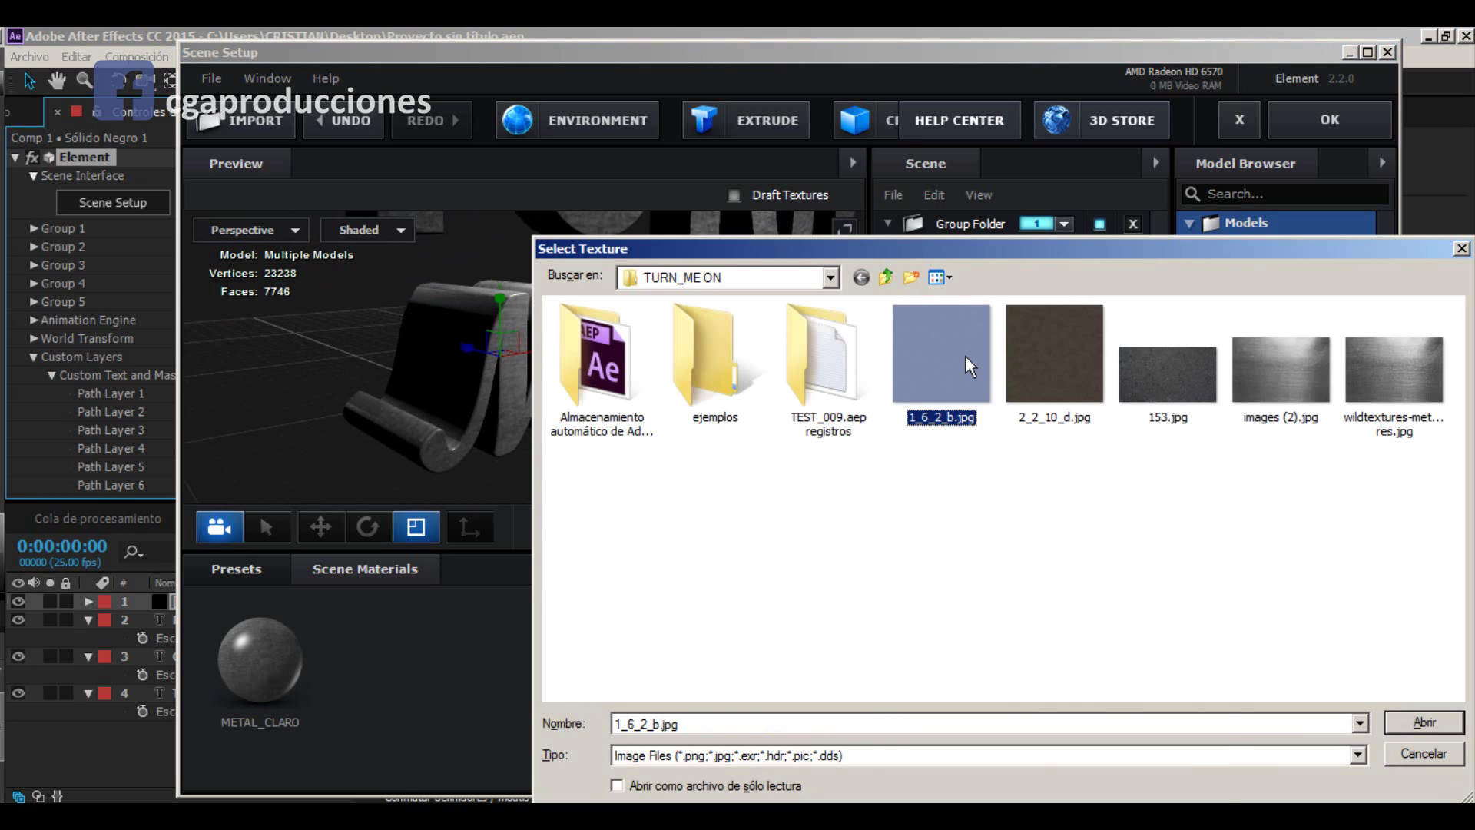
right_click(966, 357)
click(1022, 220)
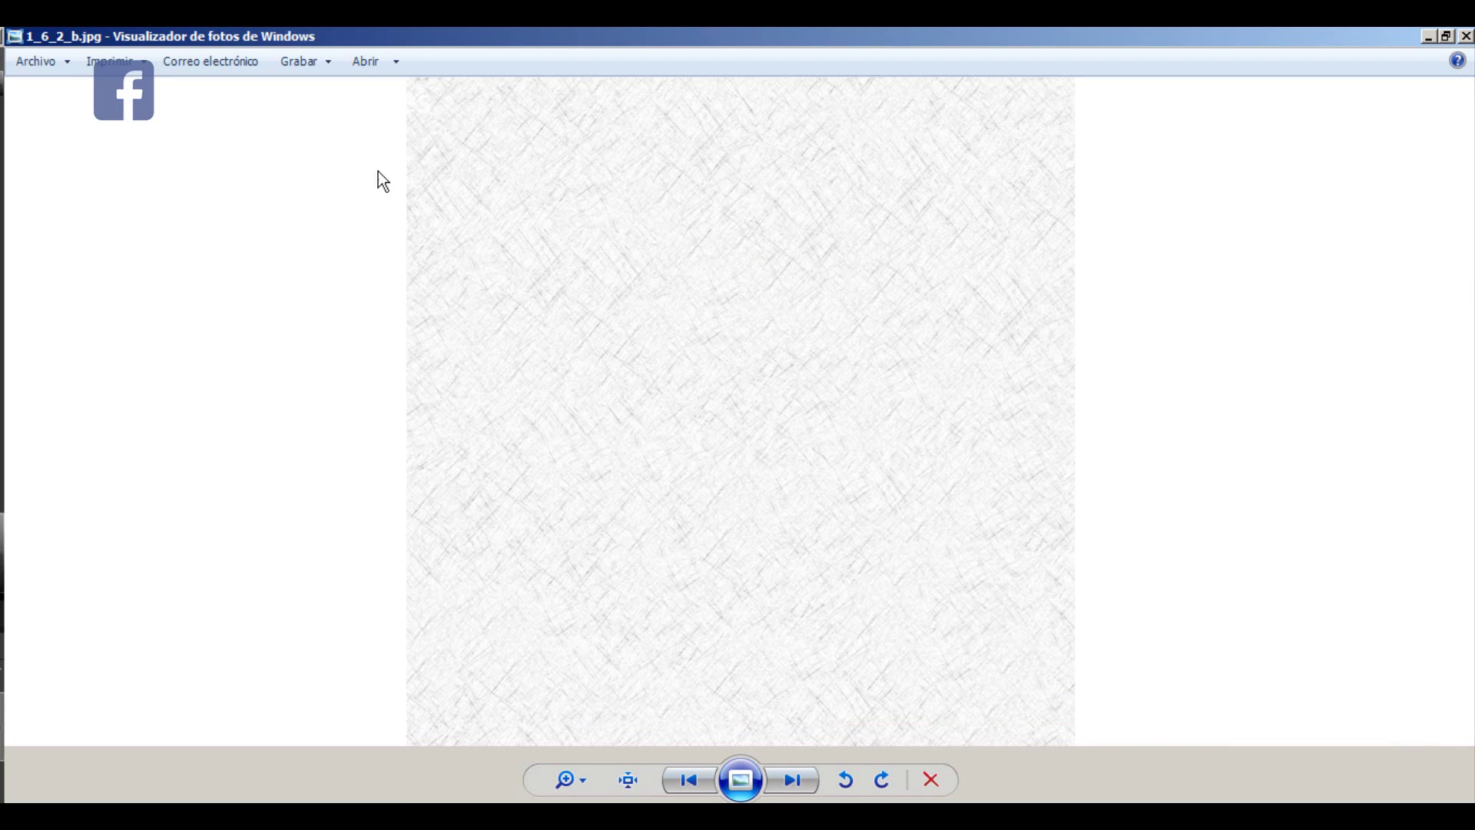
scroll(799, 499, up, 3)
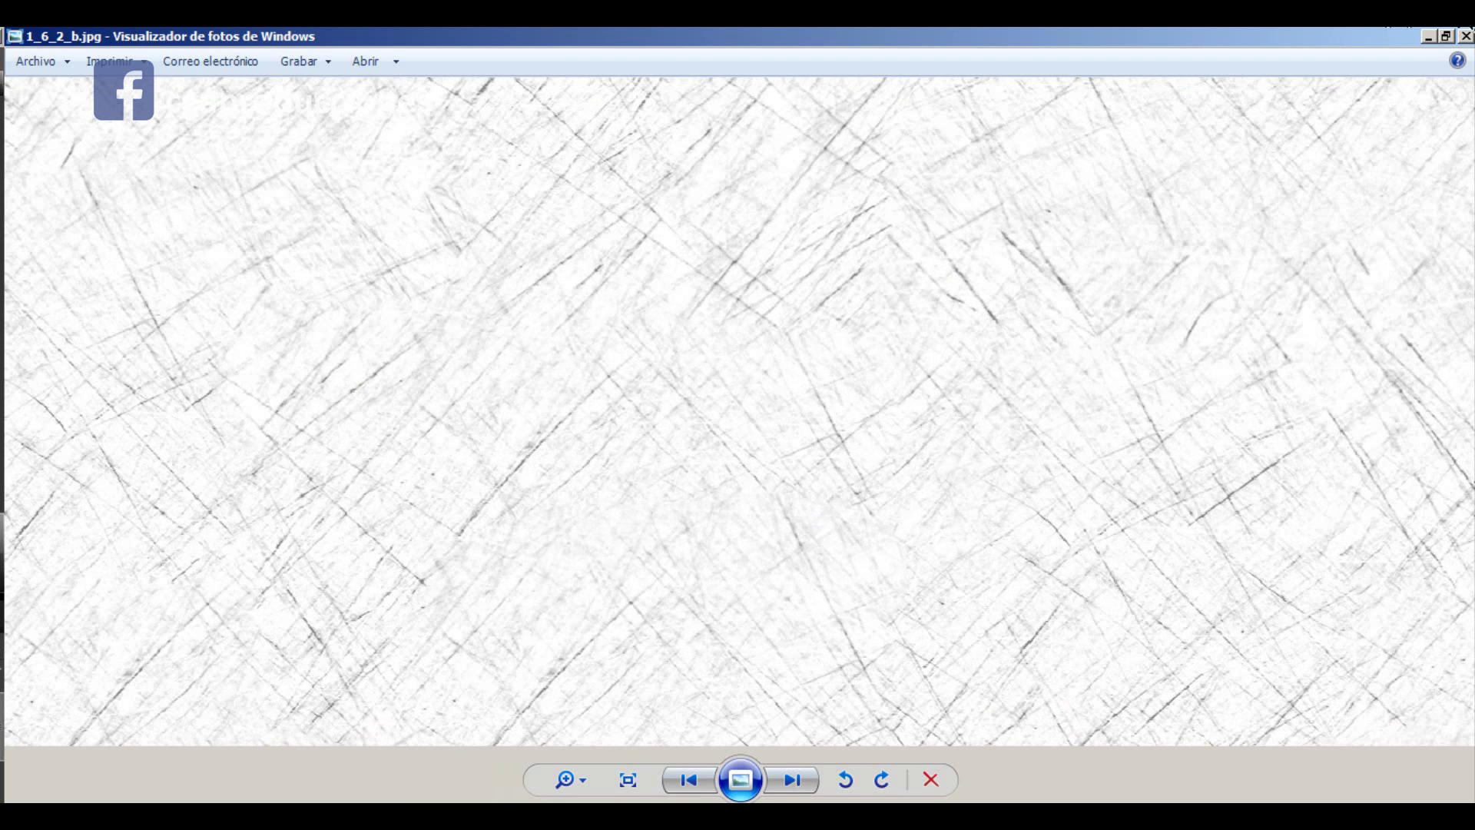
click(1465, 39)
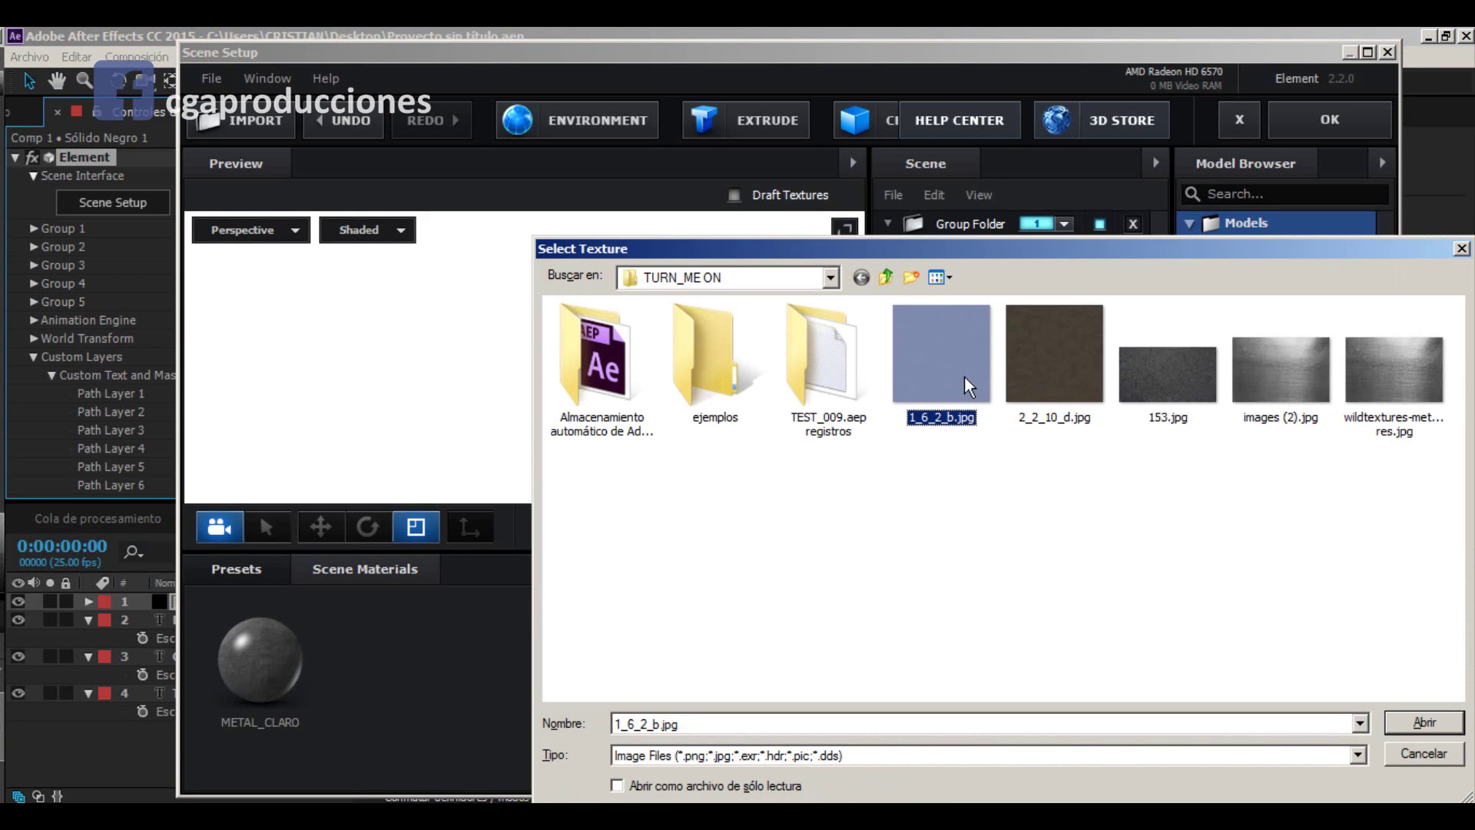
double_click(937, 349)
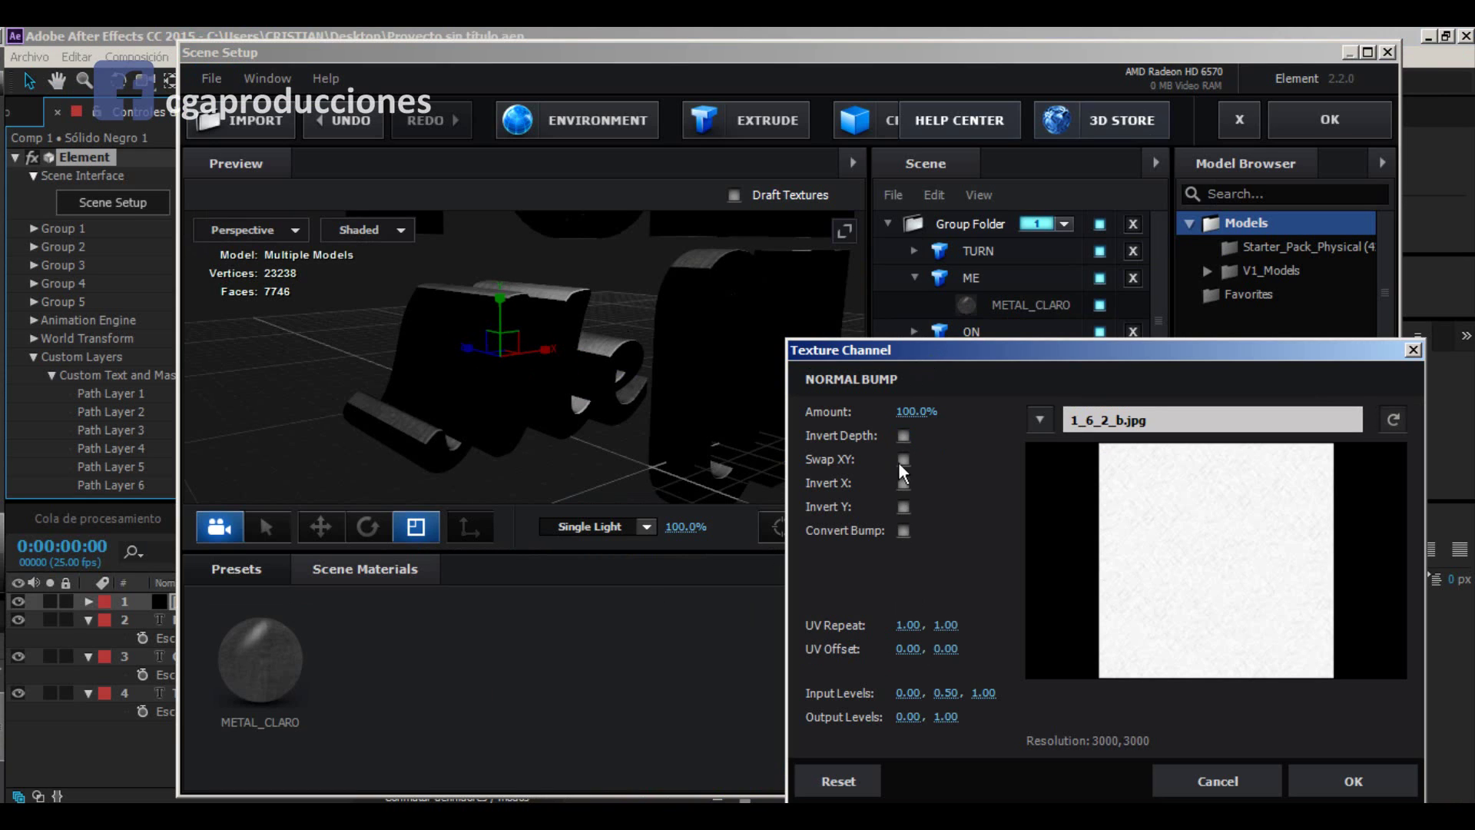
Step: Set the Normal Bump amount to 13.0% and accept the texture channel settings
drag(910, 411, 879, 424)
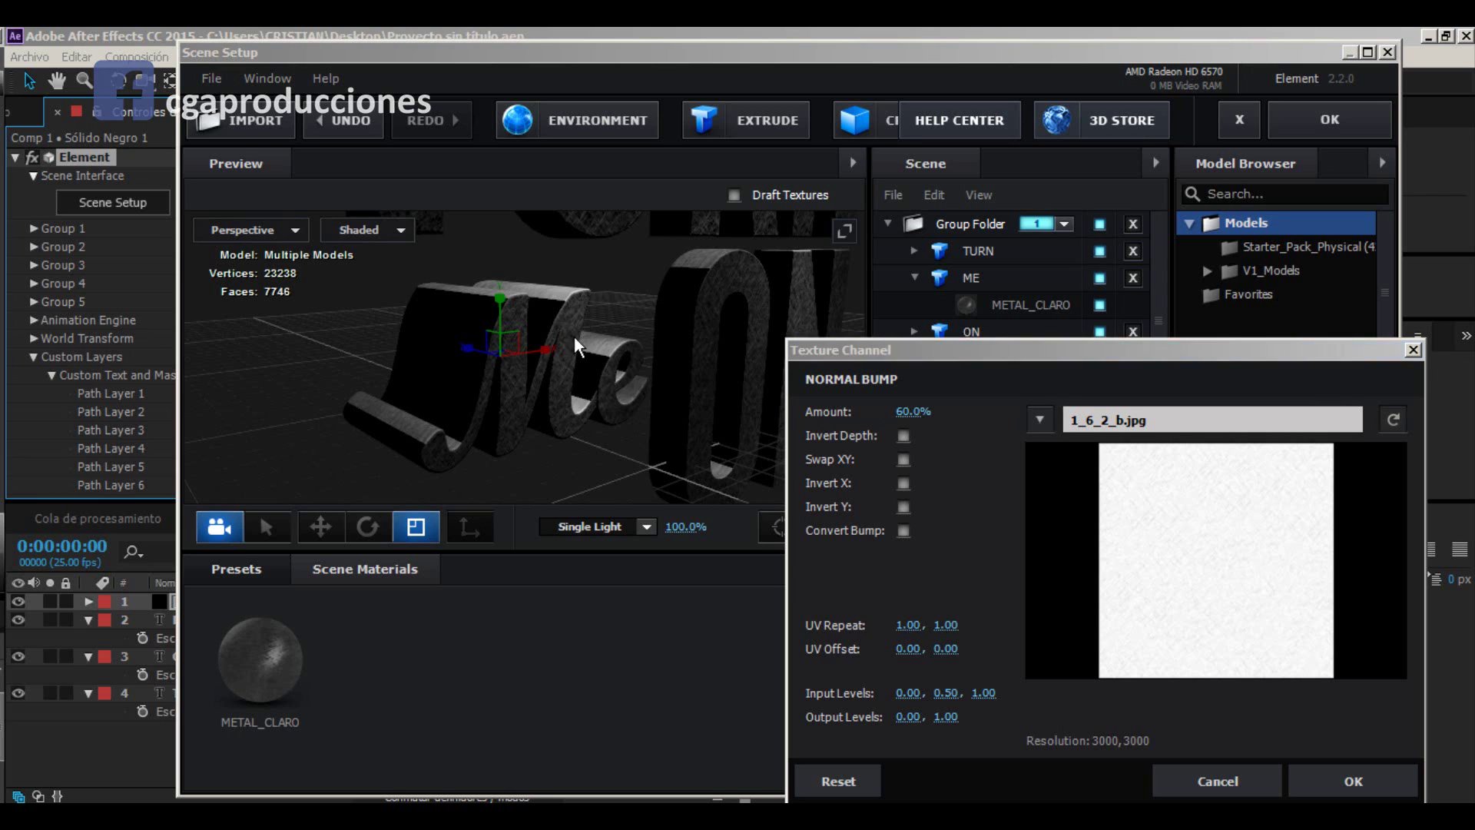
drag(901, 413, 895, 413)
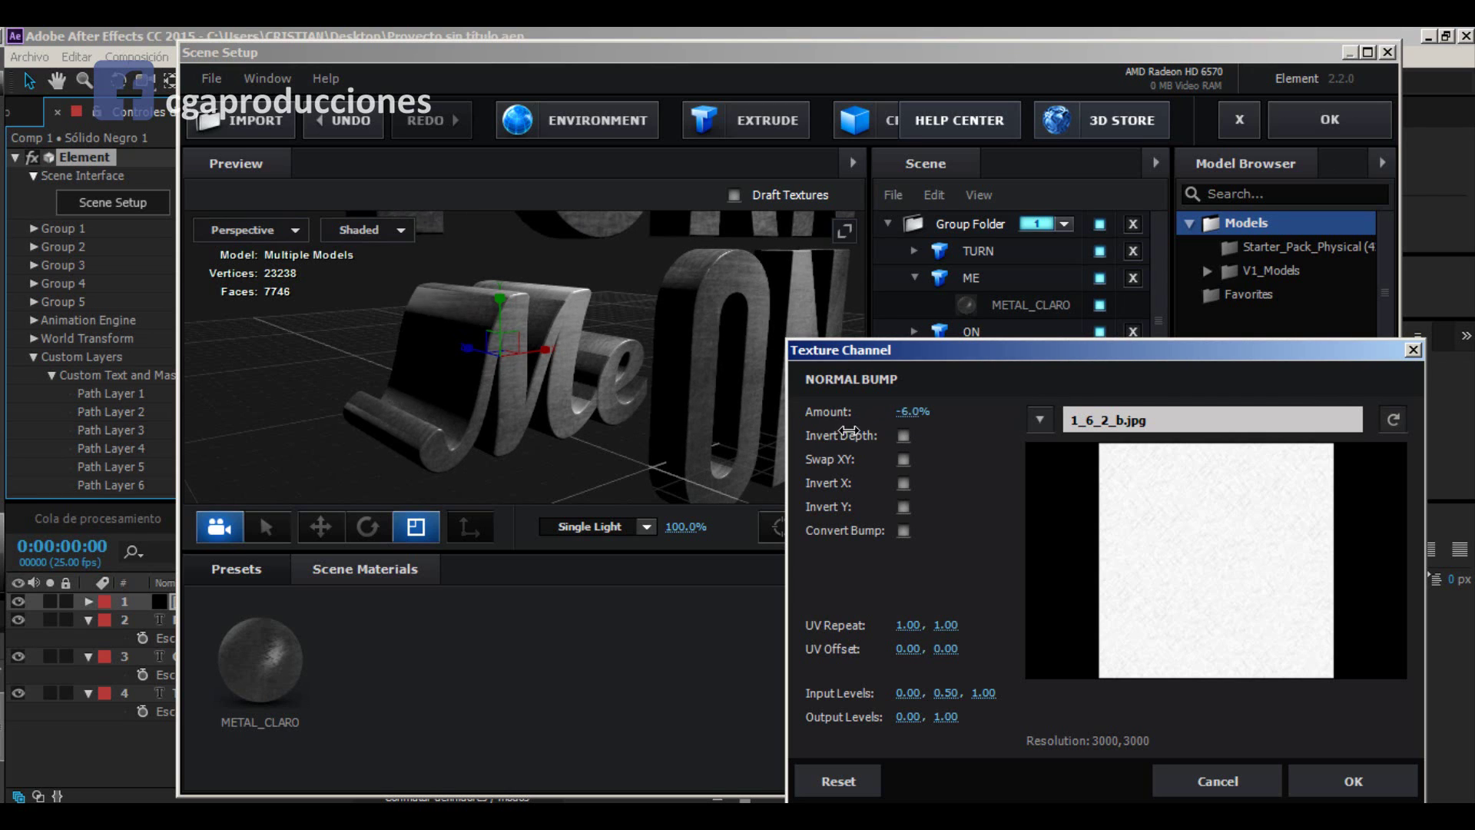
drag(850, 430, 872, 435)
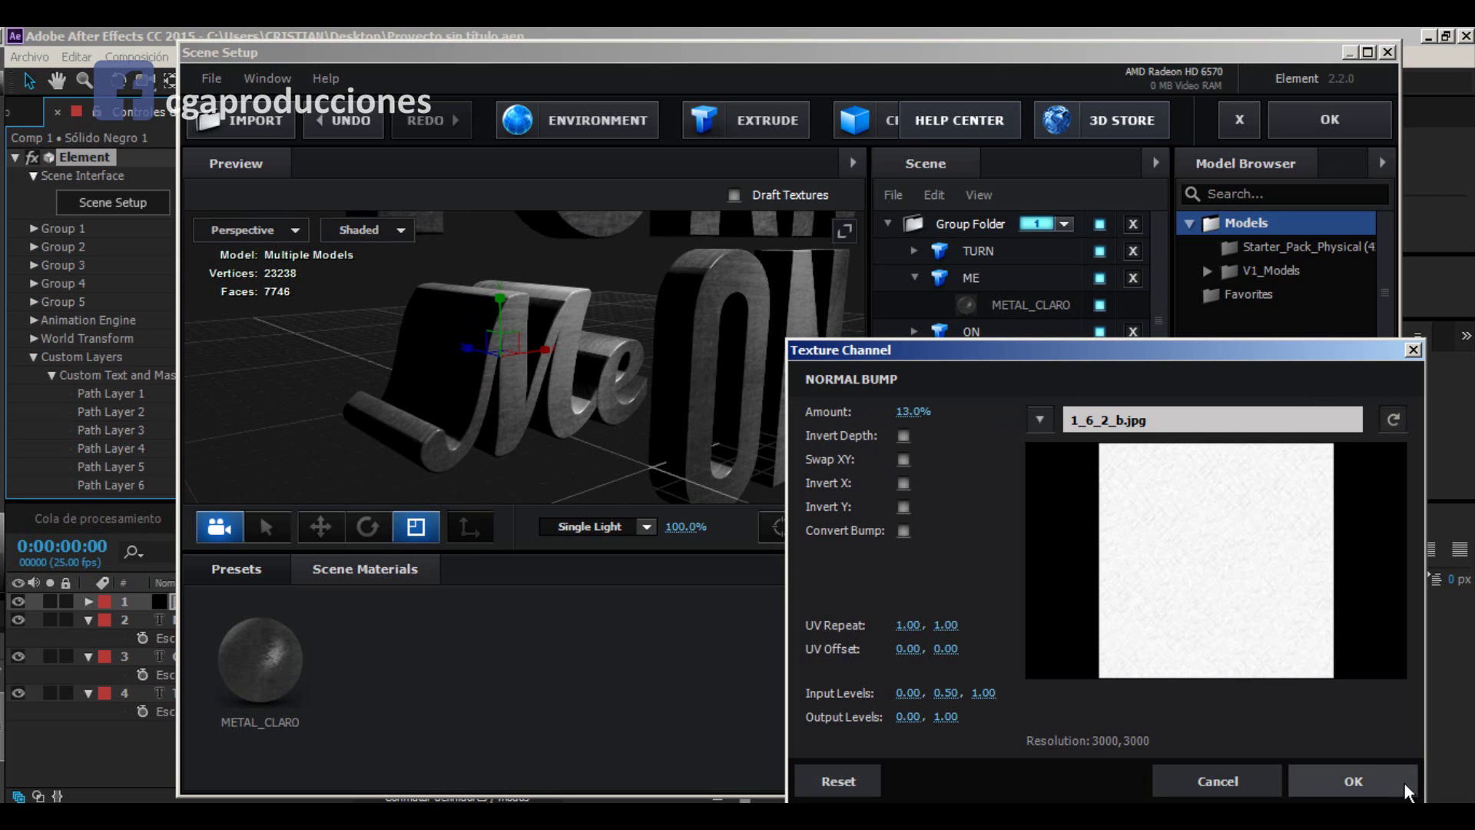
click(1353, 781)
drag(685, 361, 331, 395)
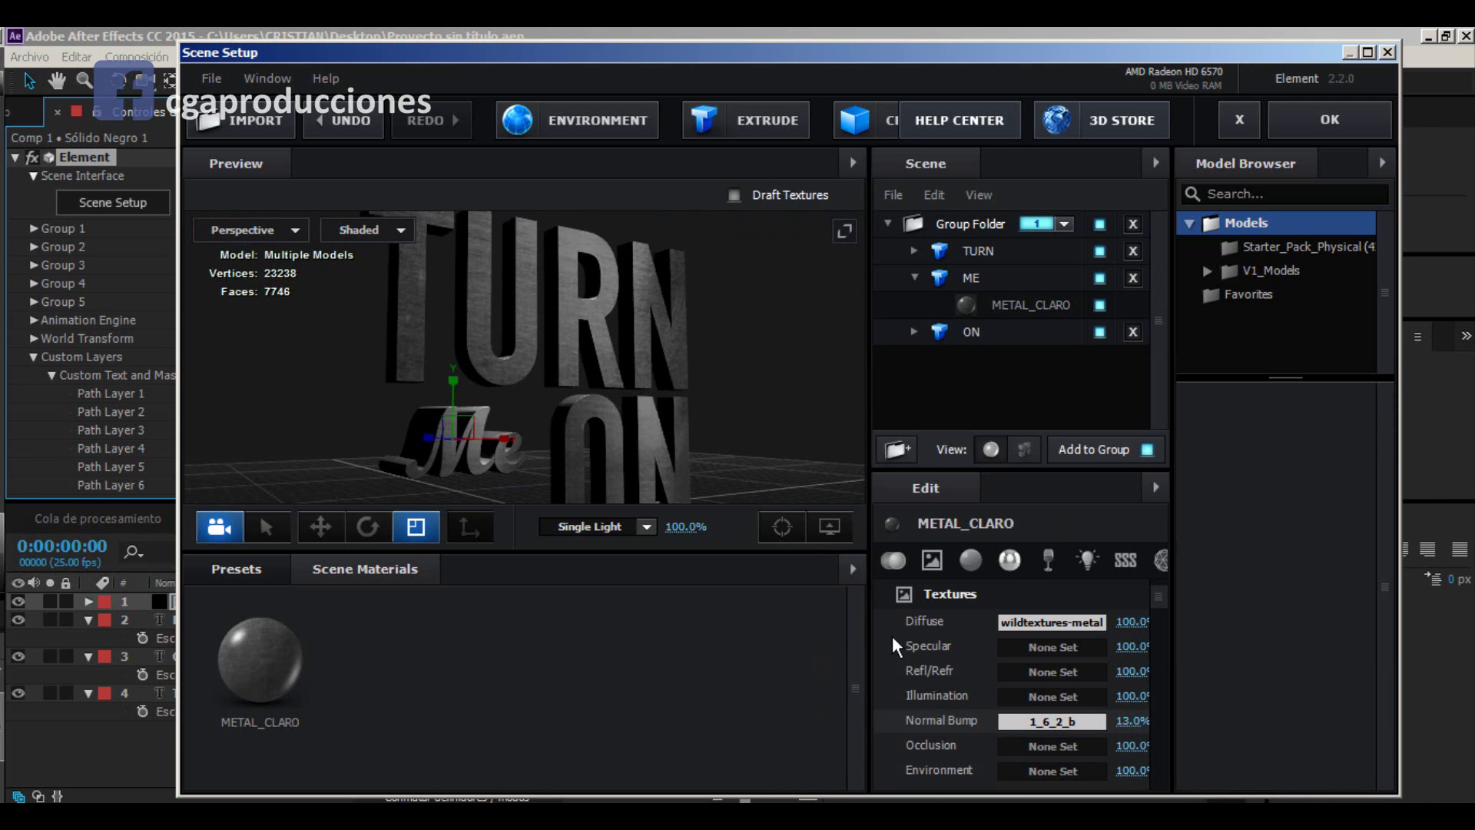
Step: Set METAL_CLARO's Reflection Intensity to 24.0%
click(898, 560)
click(1009, 564)
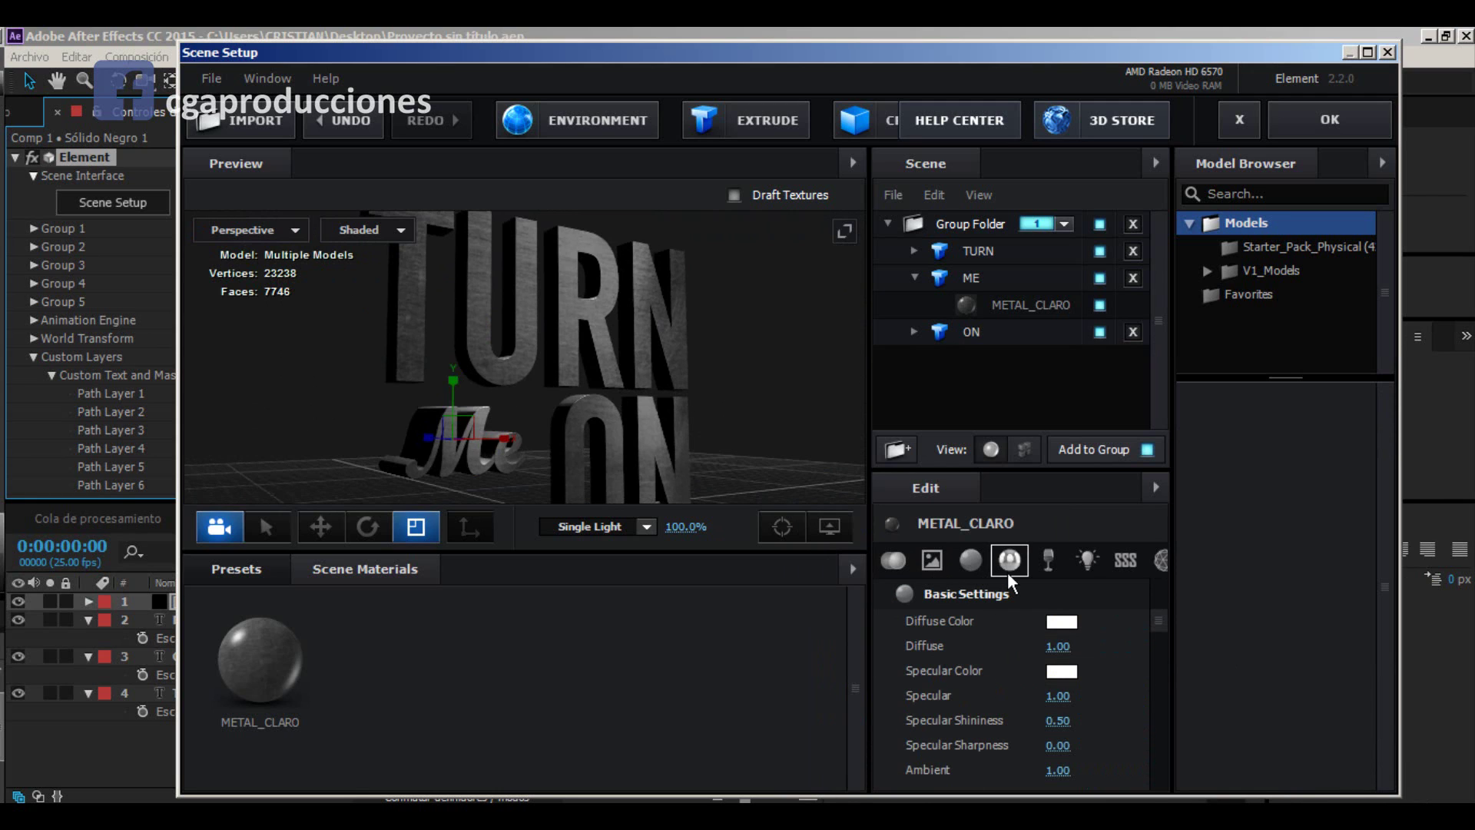
click(1007, 568)
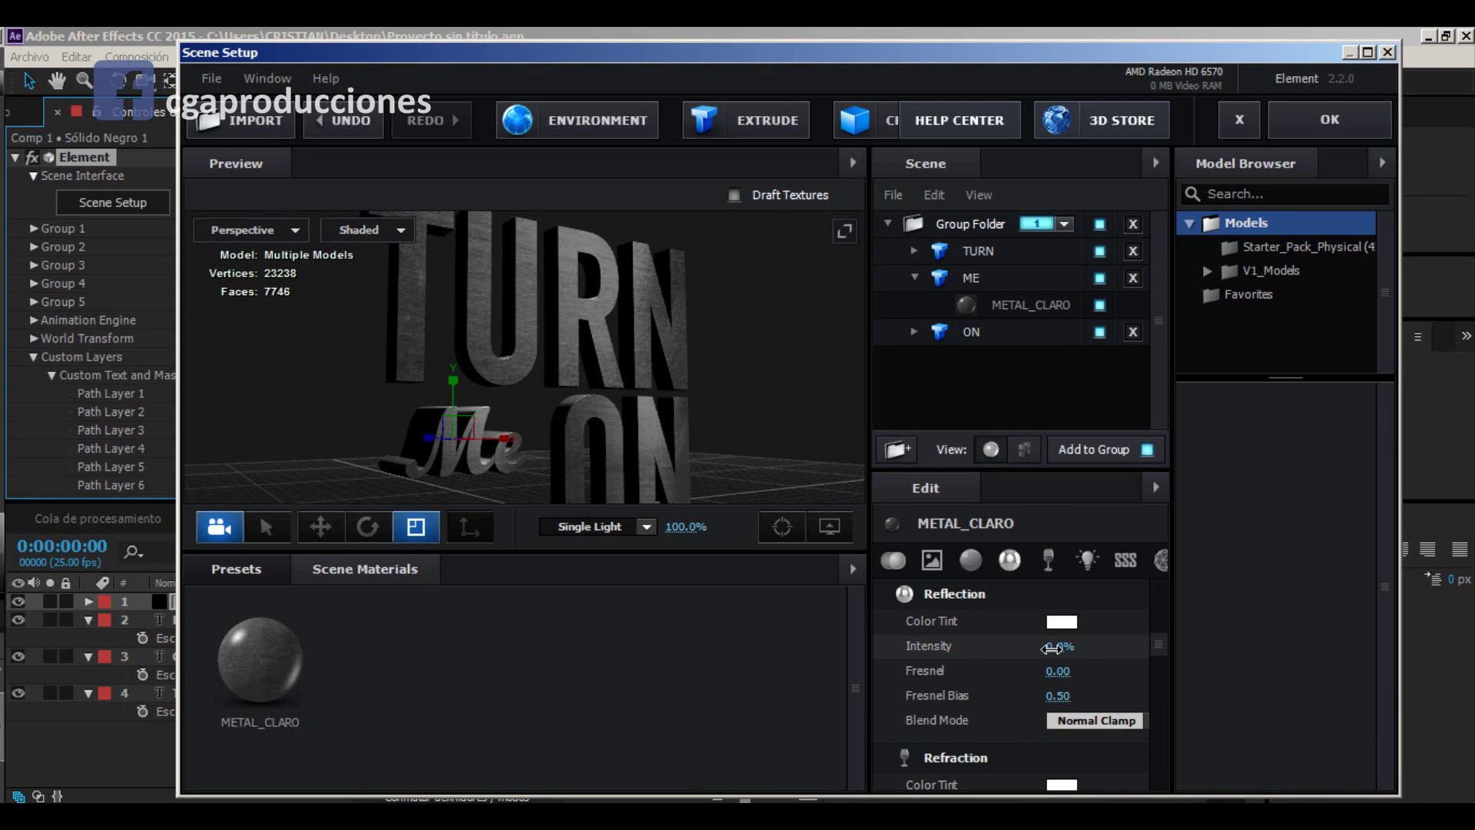
drag(1051, 648, 1084, 653)
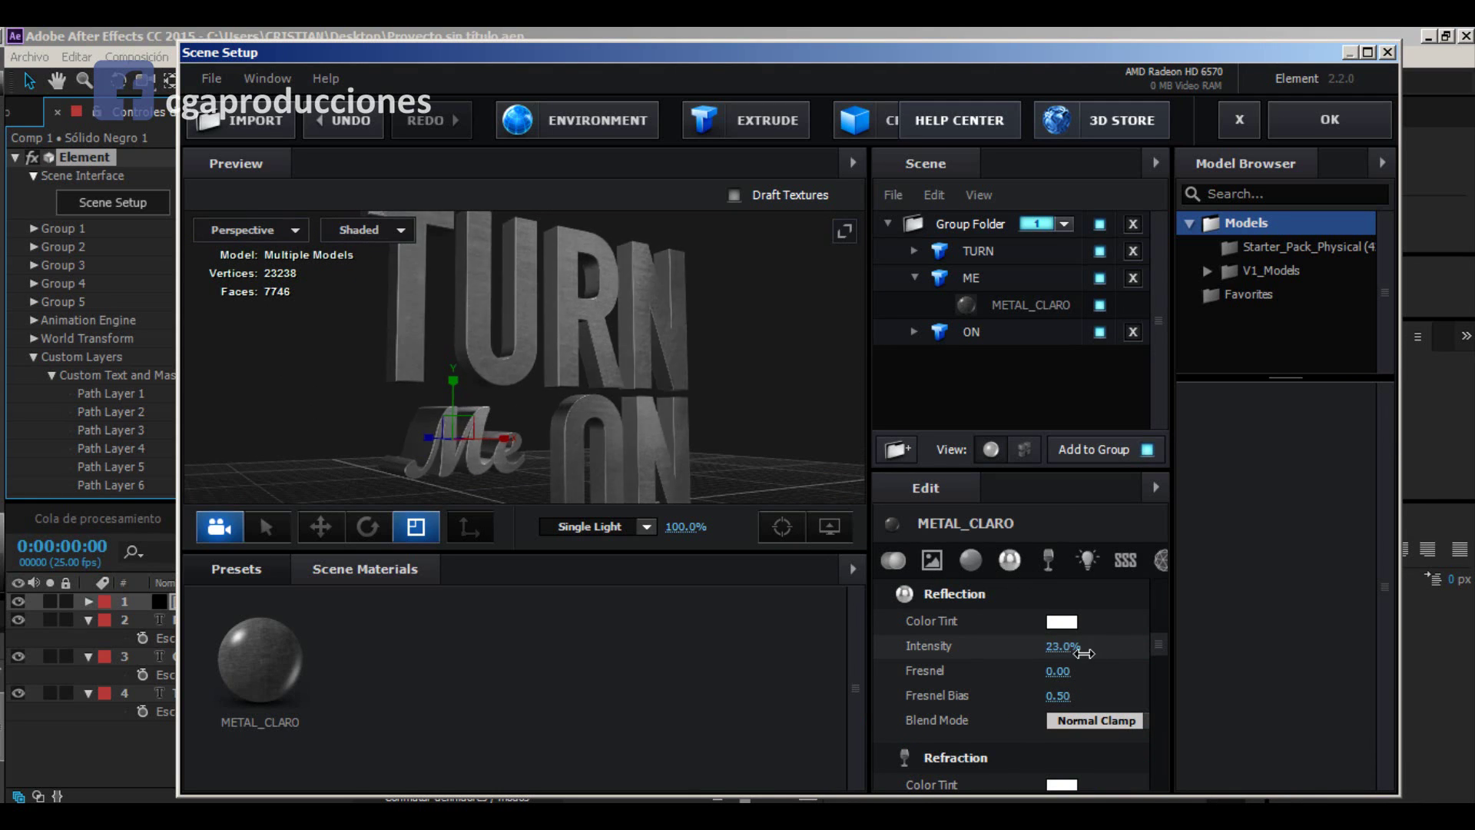
Step: Replace the scene's environment texture with Basic_2K_05.jpg and inspect the reflections on the lettering up close
click(606, 119)
click(824, 281)
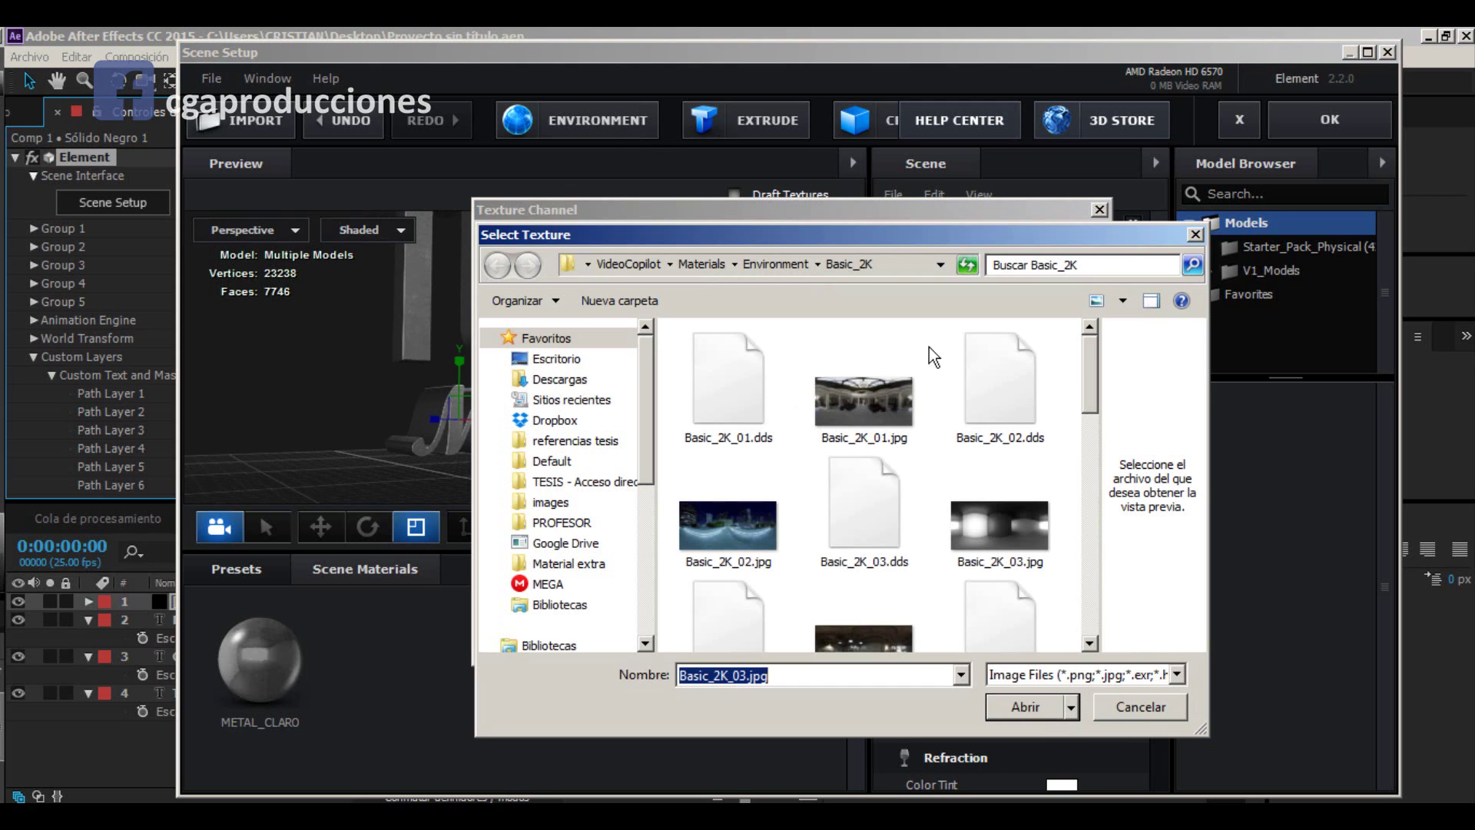
scroll(1094, 426, down, 3)
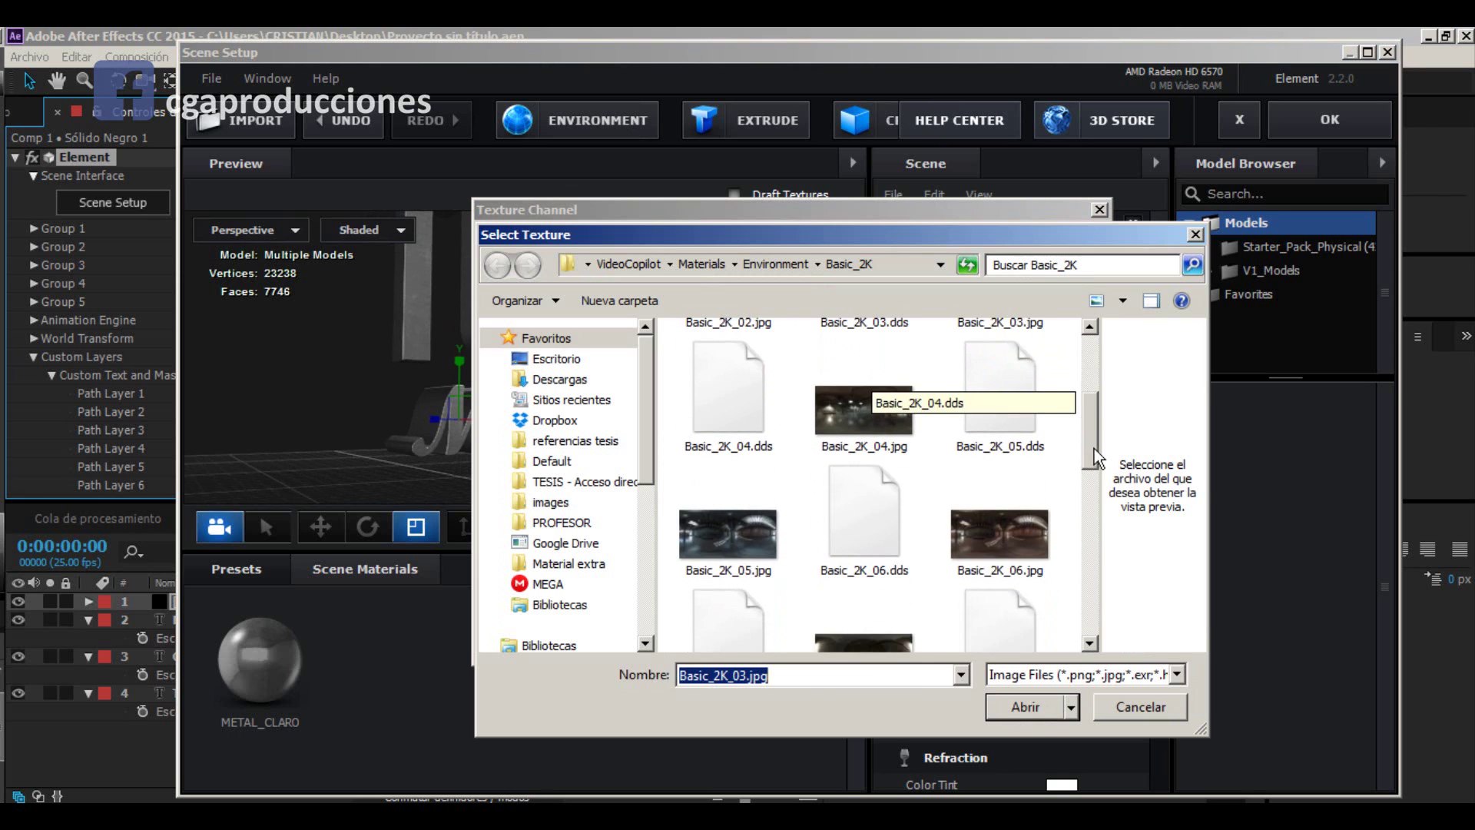
double_click(726, 532)
click(1037, 639)
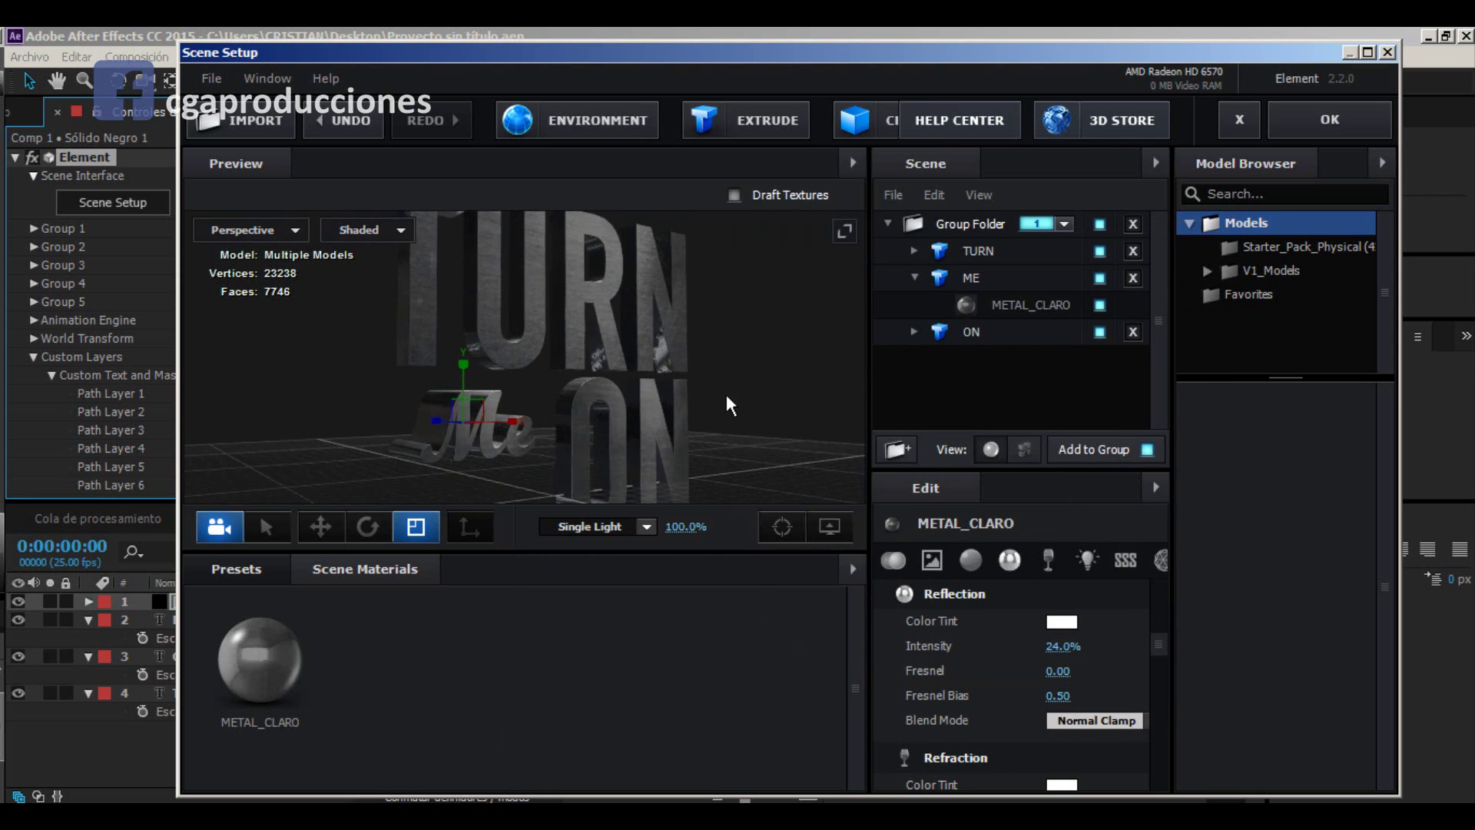
drag(726, 394, 444, 389)
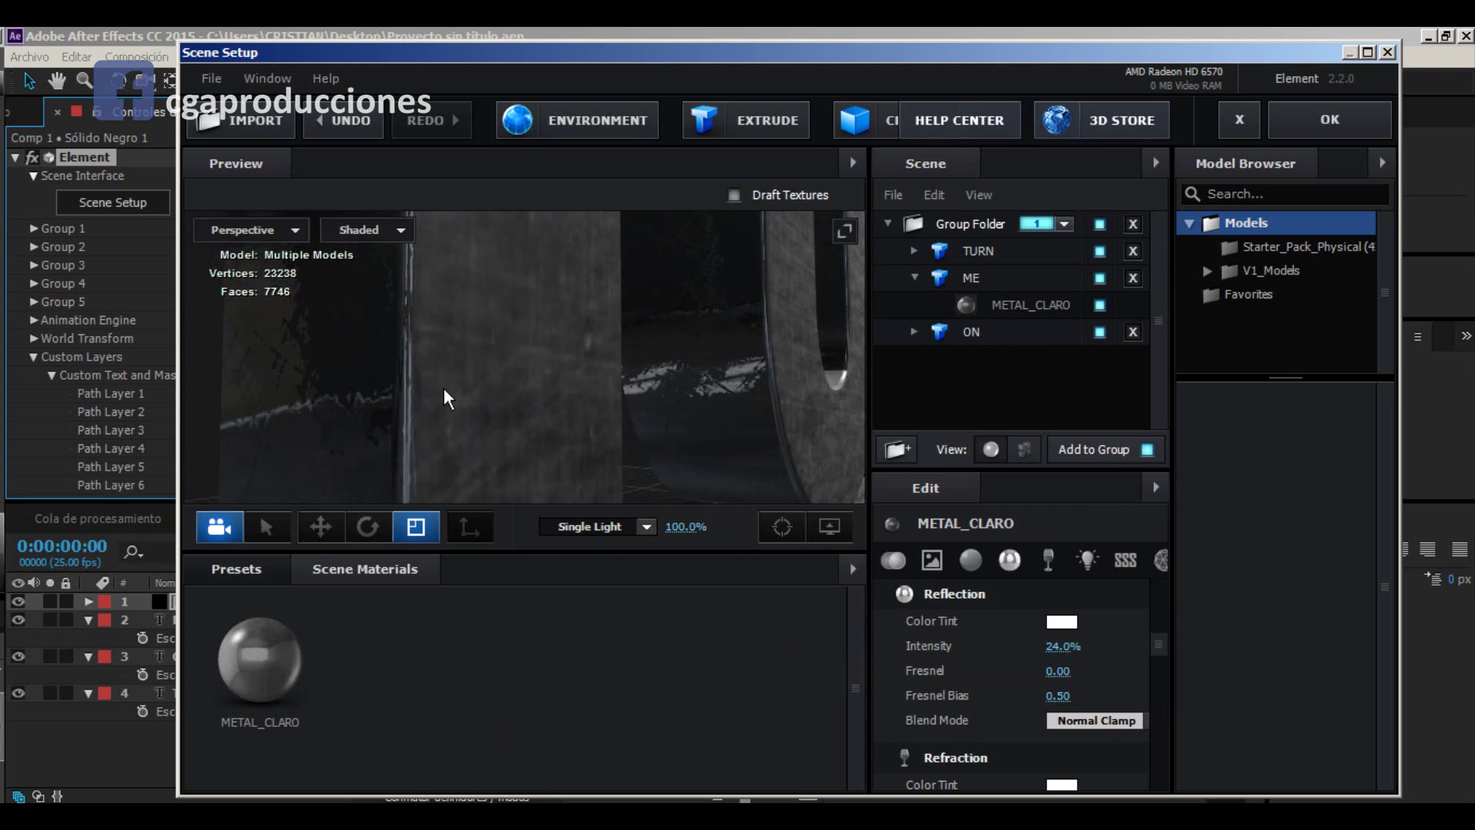
Step: Set METAL_CLARO's Normal Bump amount to 8.0% and inspect the surface on the side faces of Me
drag(310, 354, 461, 350)
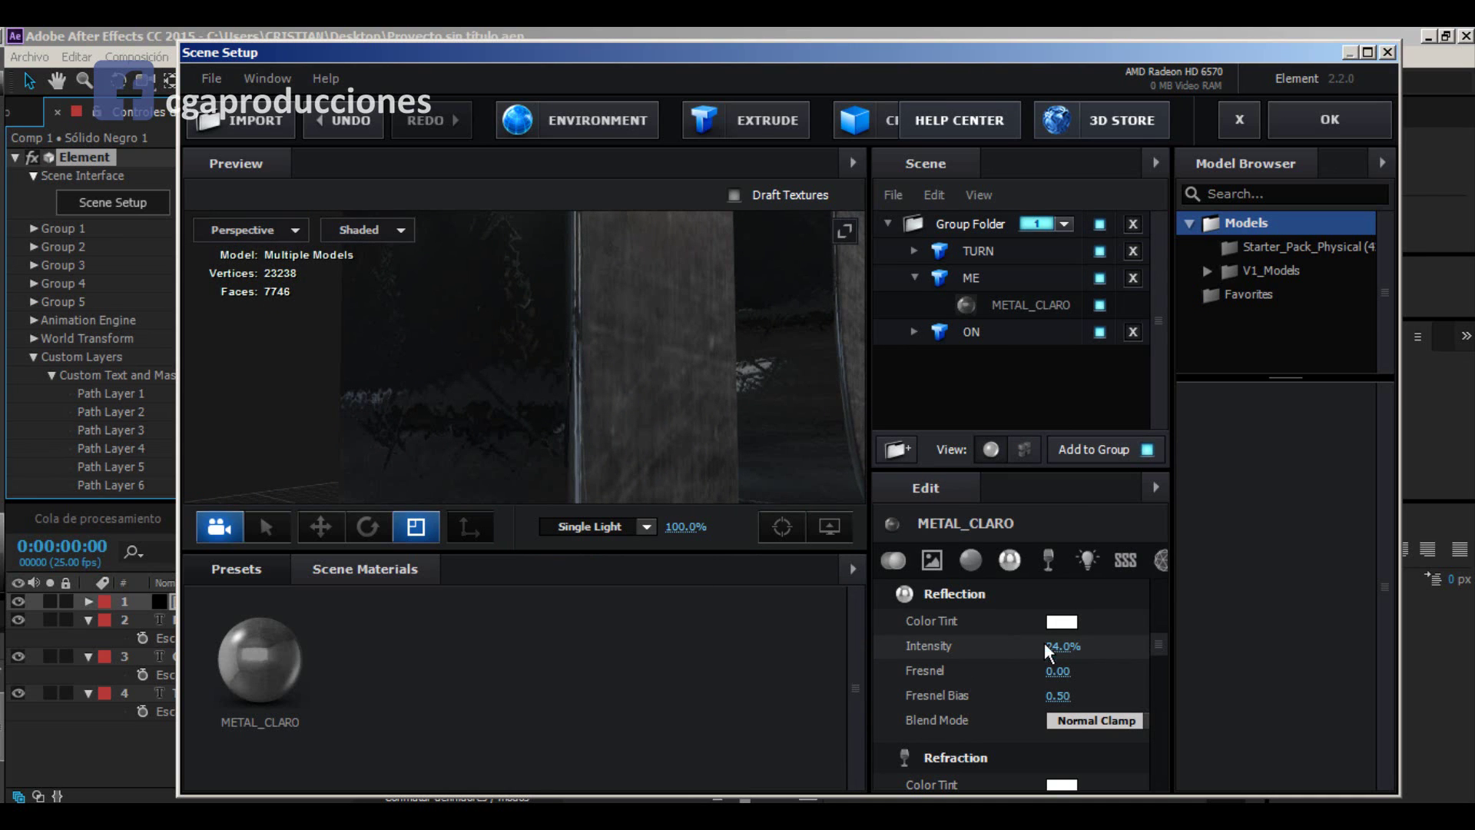
scroll(889, 596, up, 5)
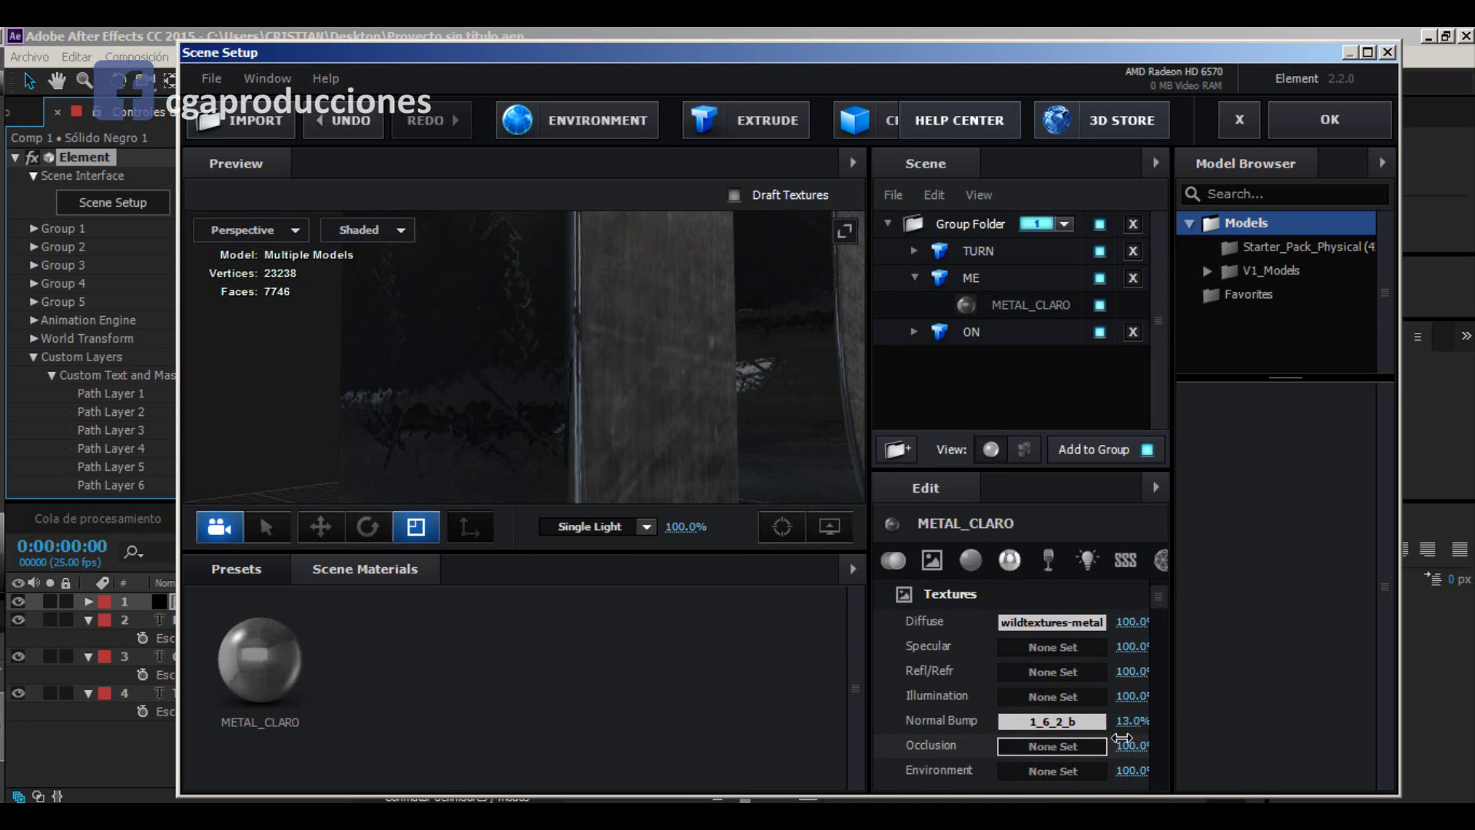
drag(1130, 722, 1106, 722)
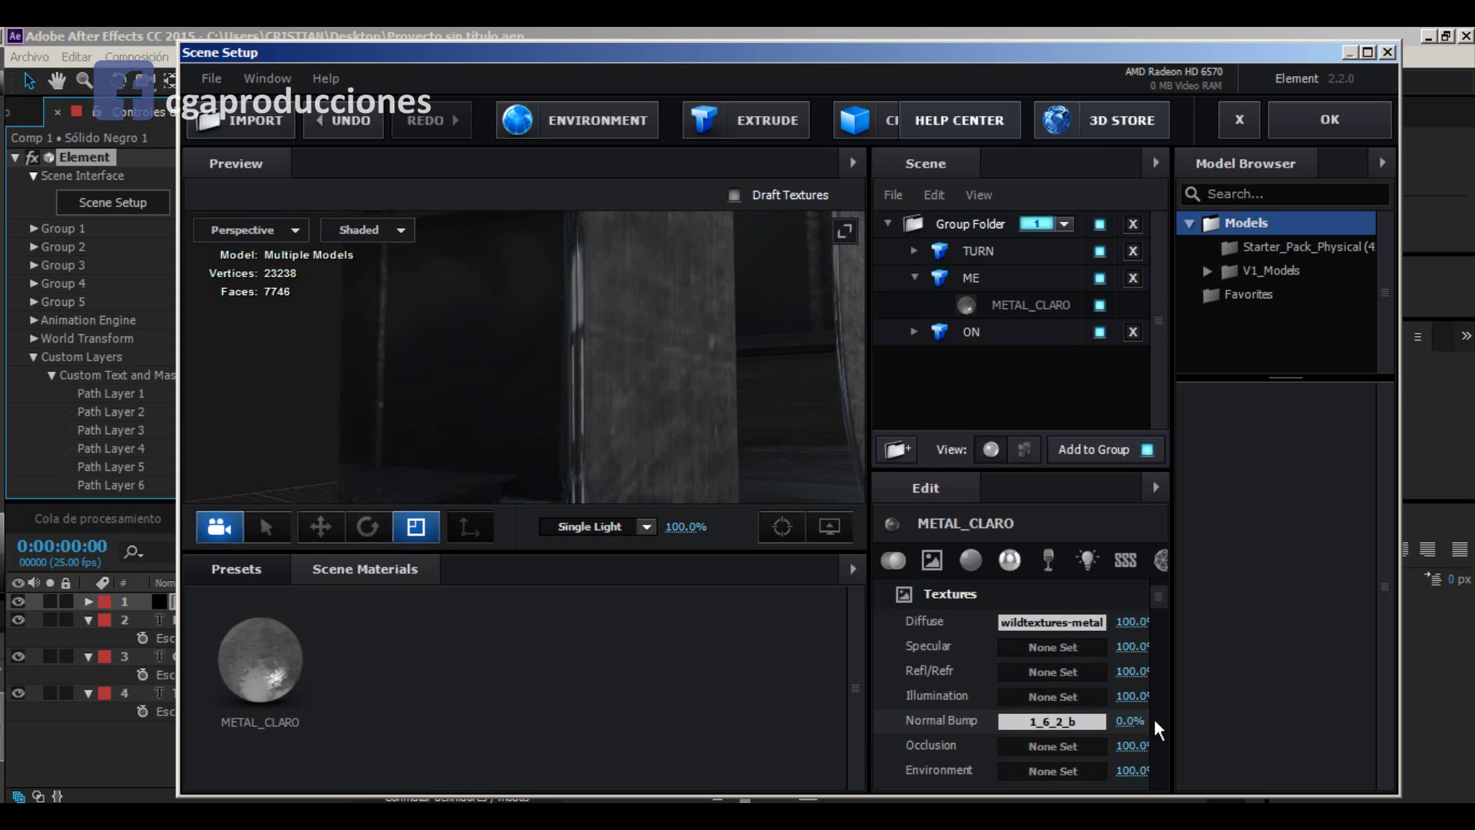
drag(553, 461, 500, 369)
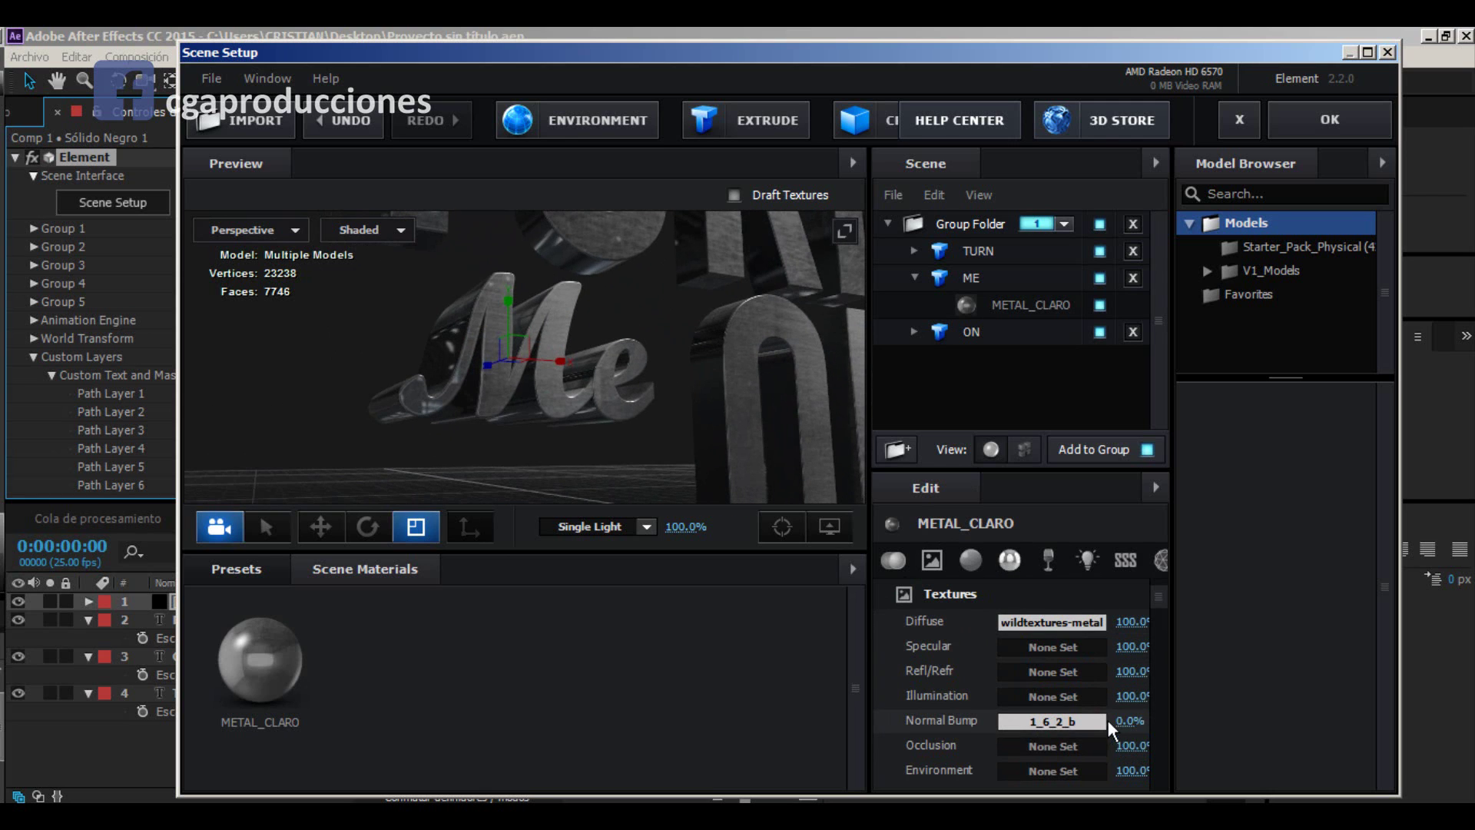
mouse_move(1121, 722)
mouse_down()
mouse_move(1170, 727)
mouse_move(1145, 726)
mouse_up()
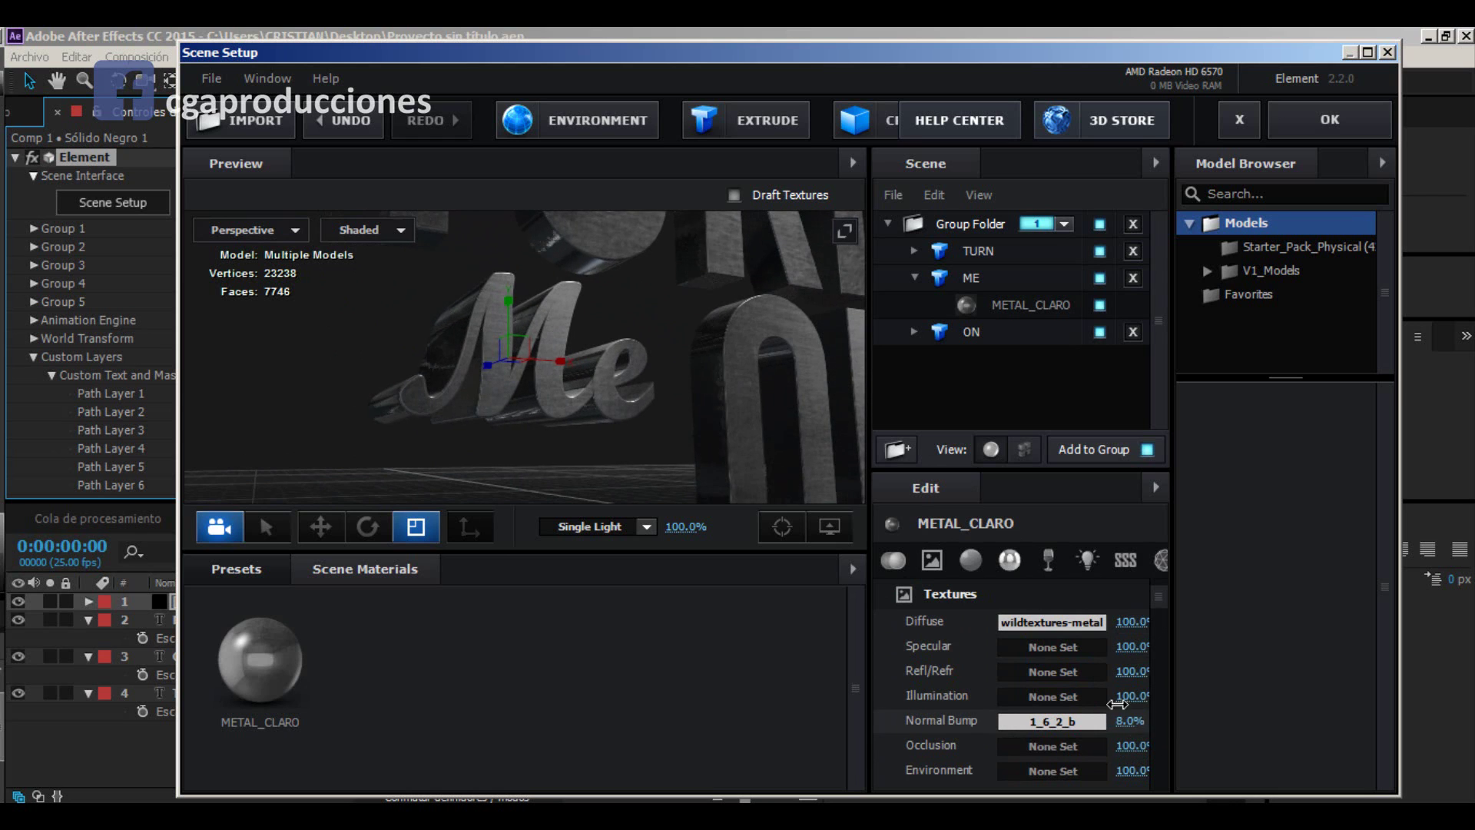
drag(438, 349, 606, 415)
scroll(507, 412, up, 5)
drag(507, 412, 478, 393)
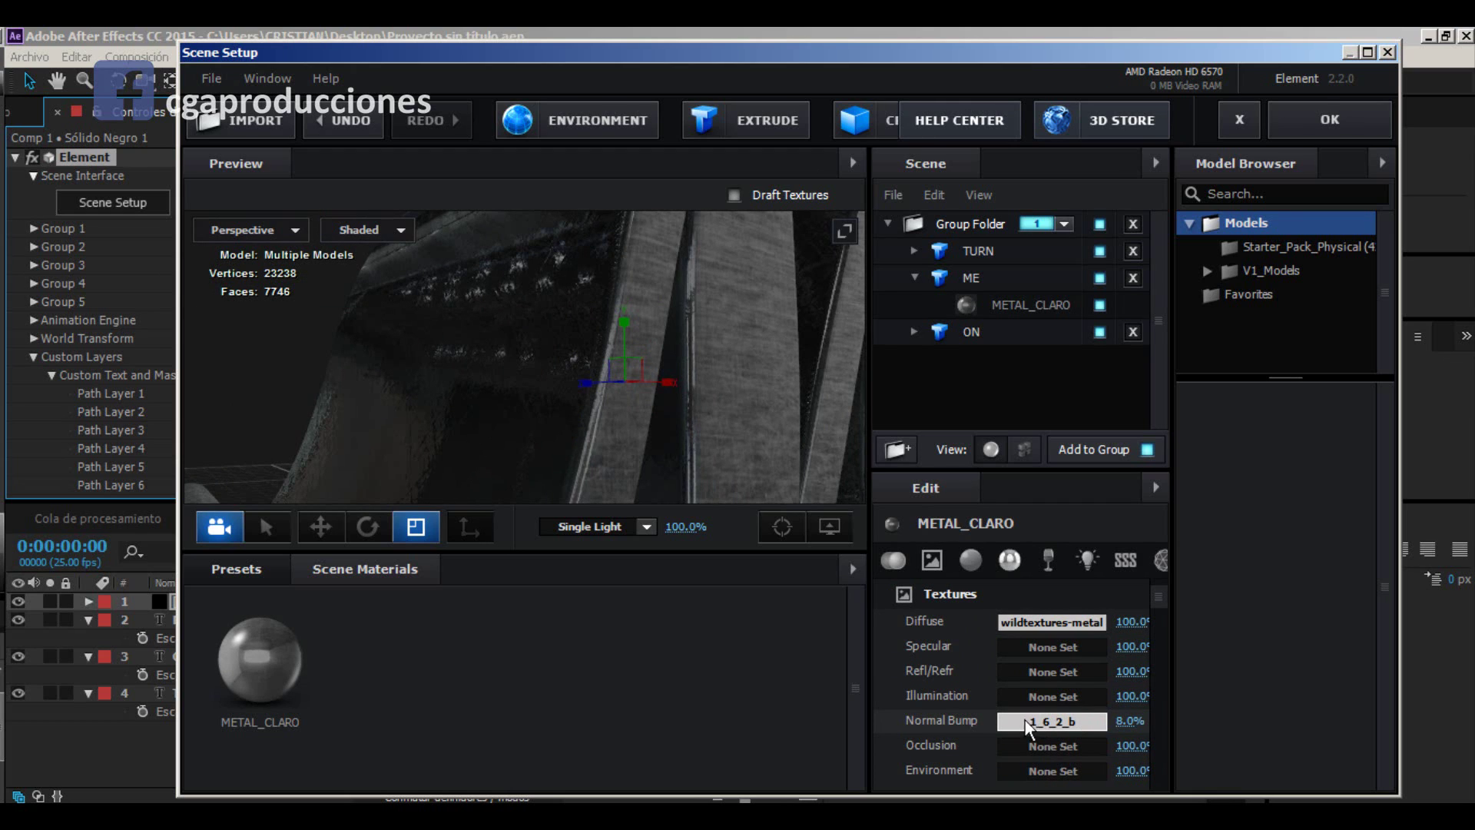
Step: Set the Normal Bump texture's UV Repeat to 5.00 by 5.00, accept it, and inspect the lettering
click(1039, 722)
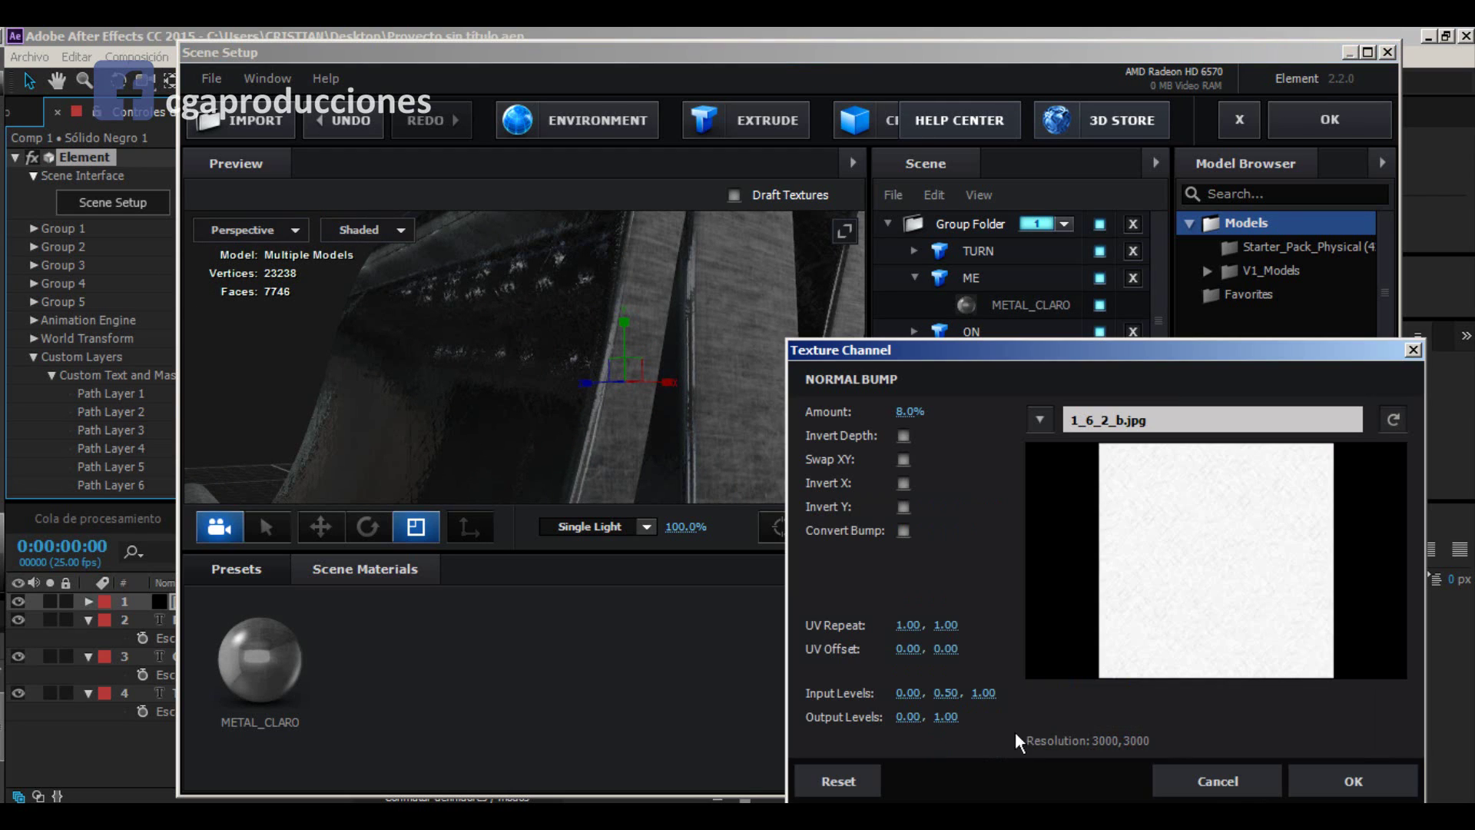
click(908, 625)
text(5)
key(Tab)
text(5)
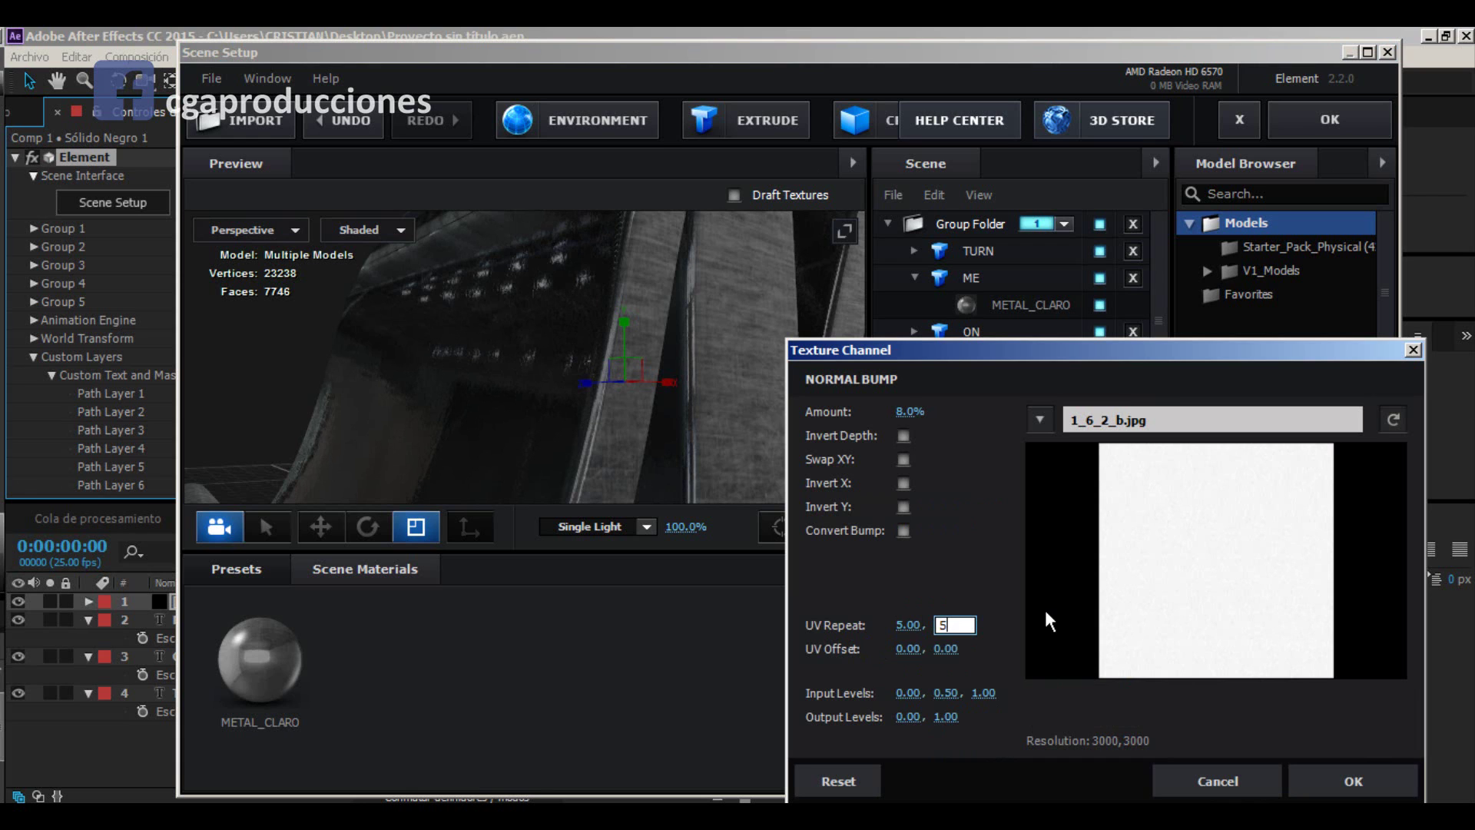
click(1323, 773)
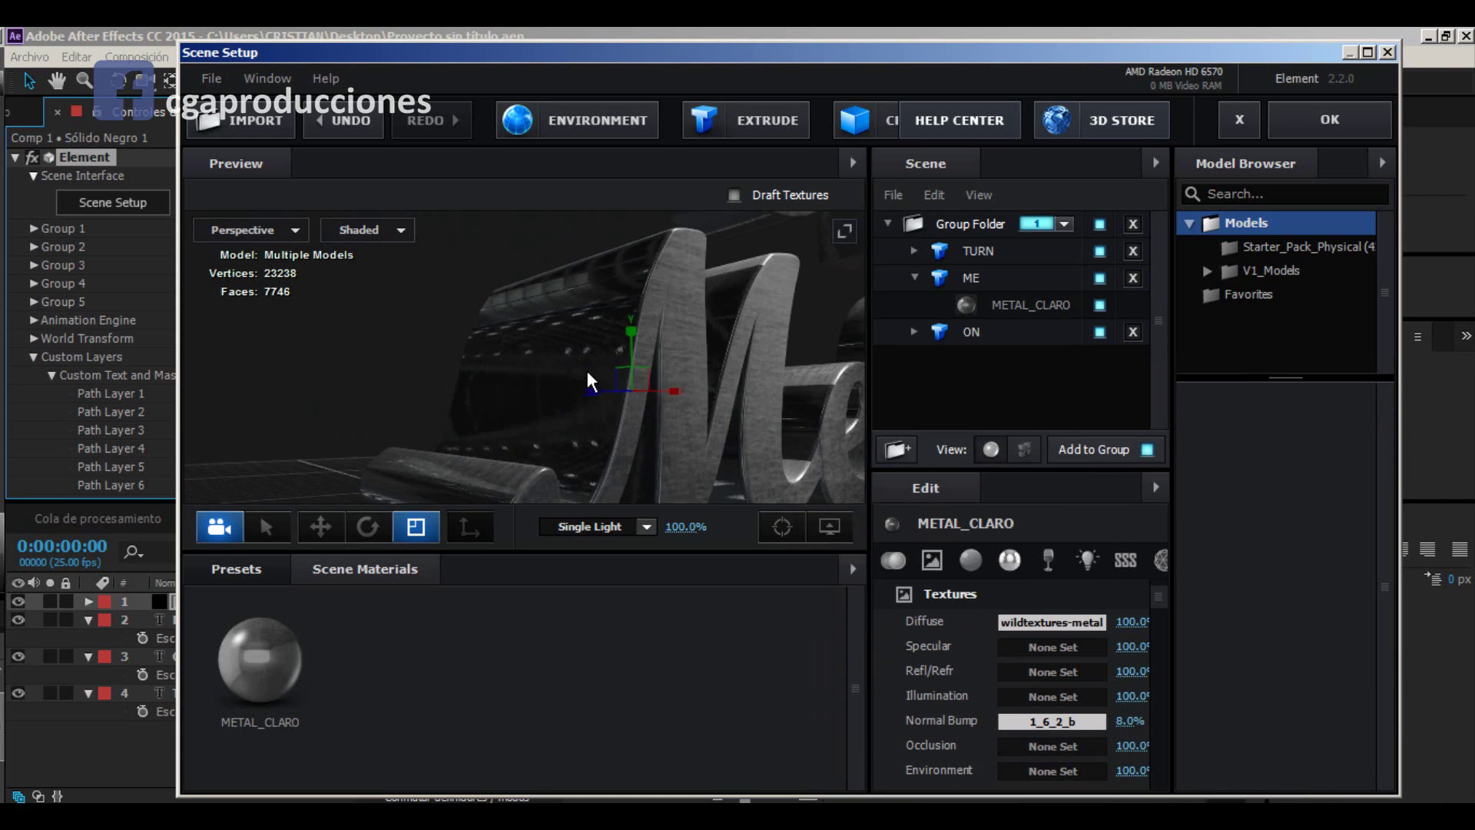
drag(587, 373, 388, 388)
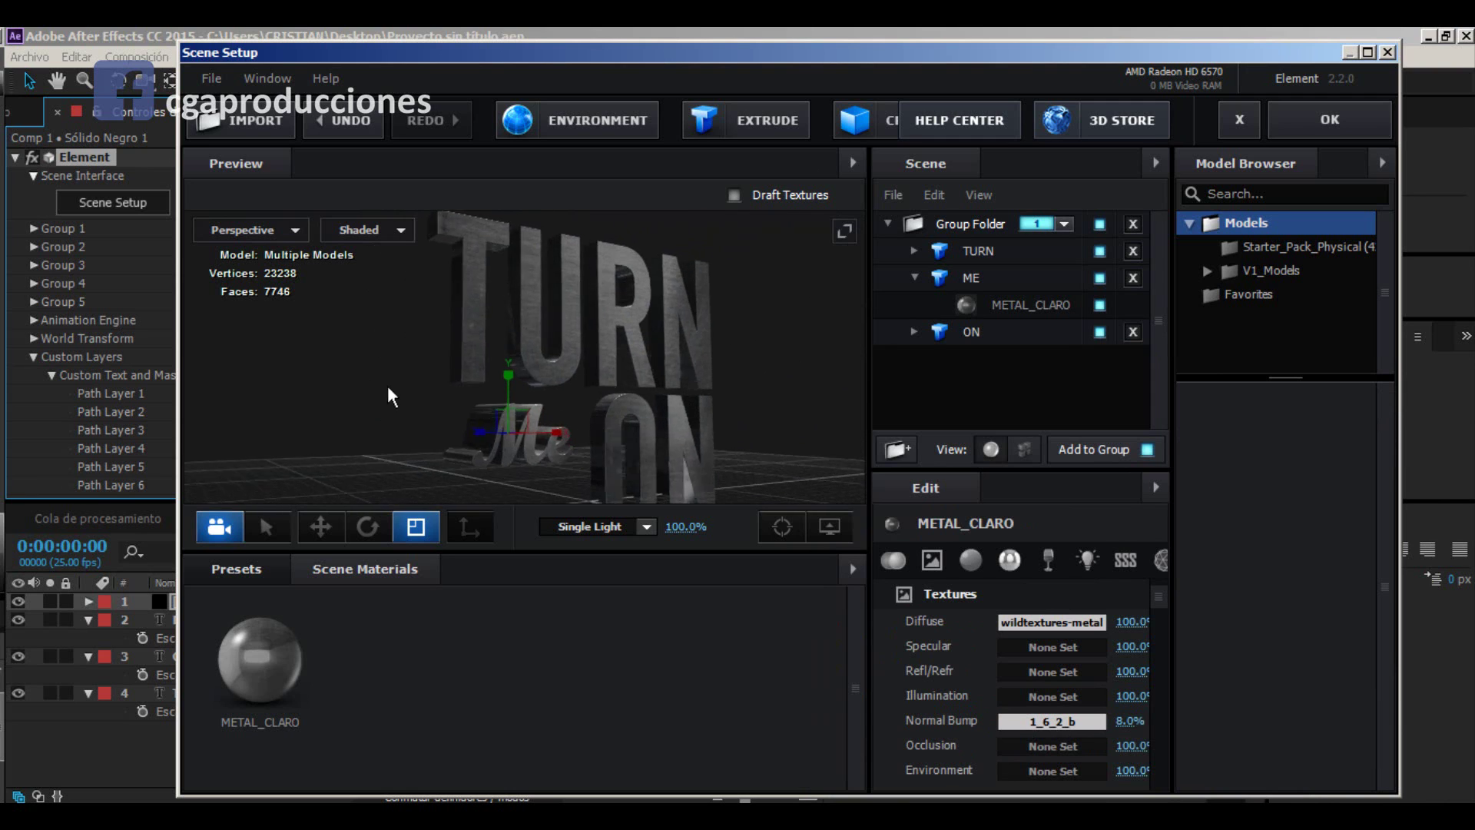
drag(476, 384, 439, 355)
Step: Raise METAL_CLARO's Specular Sharpness in the basic settings and inspect the highlights on the lettering from several angles
click(1016, 566)
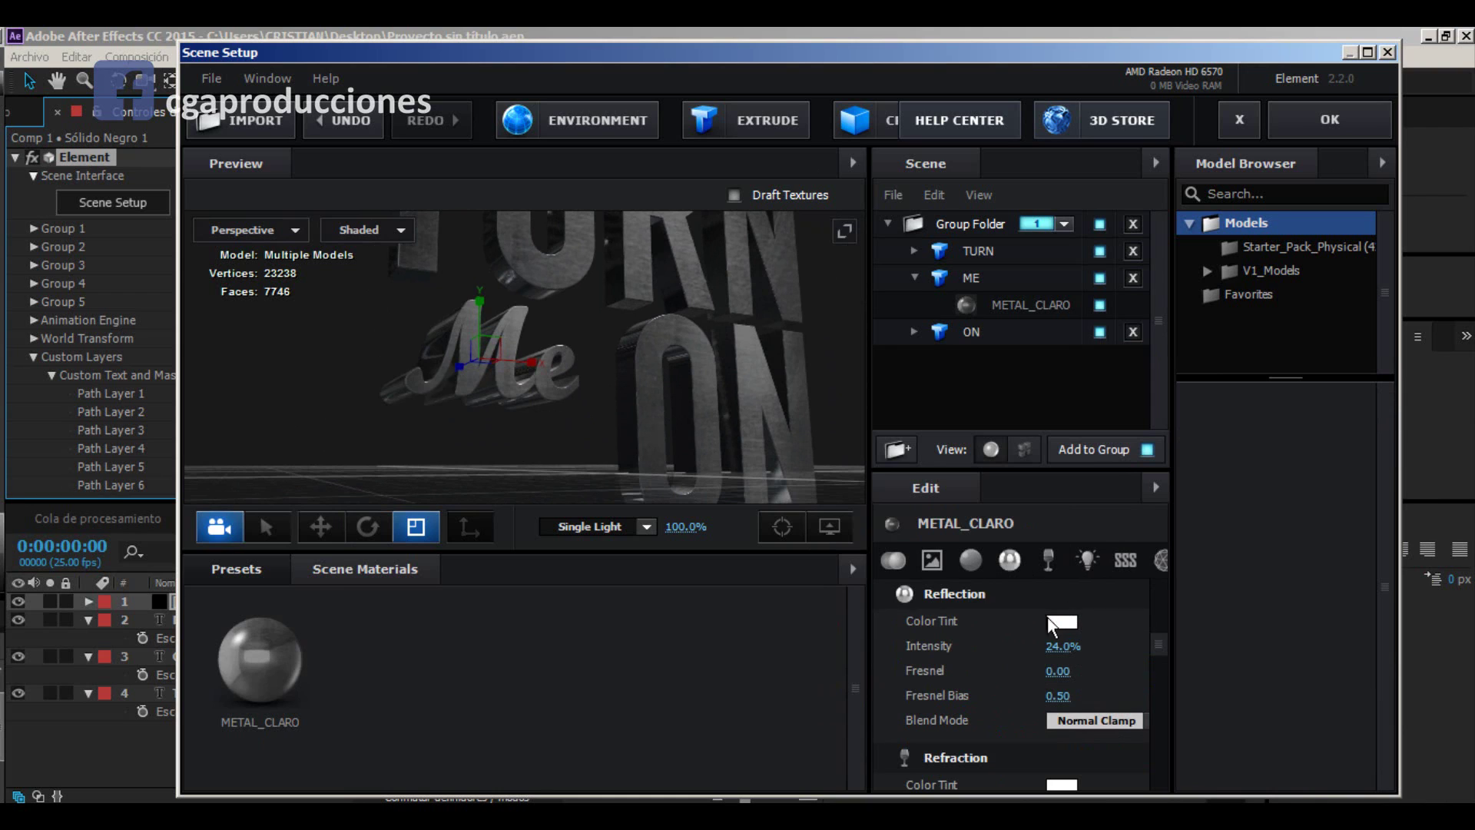
click(1038, 569)
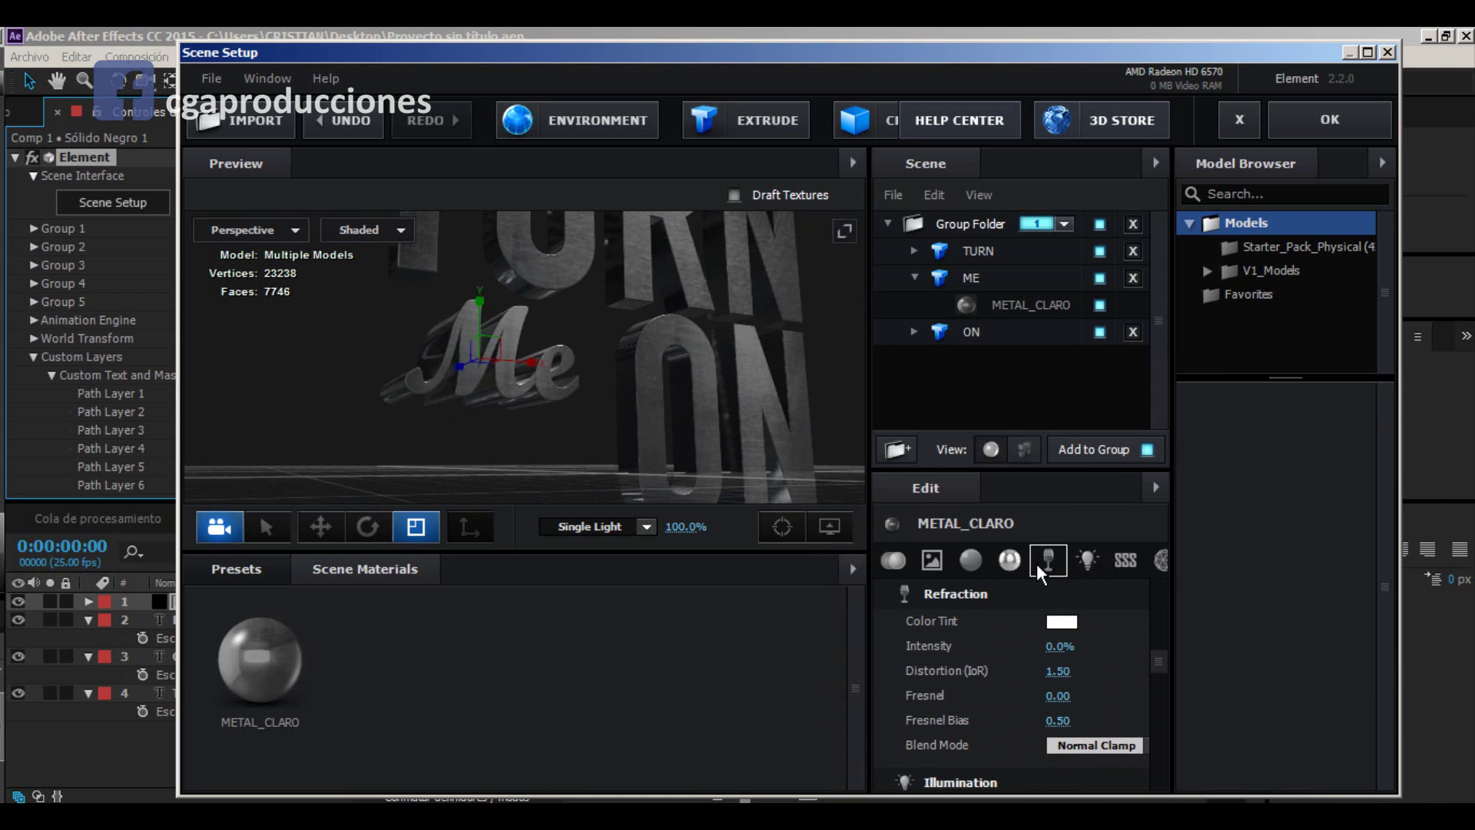
click(1004, 561)
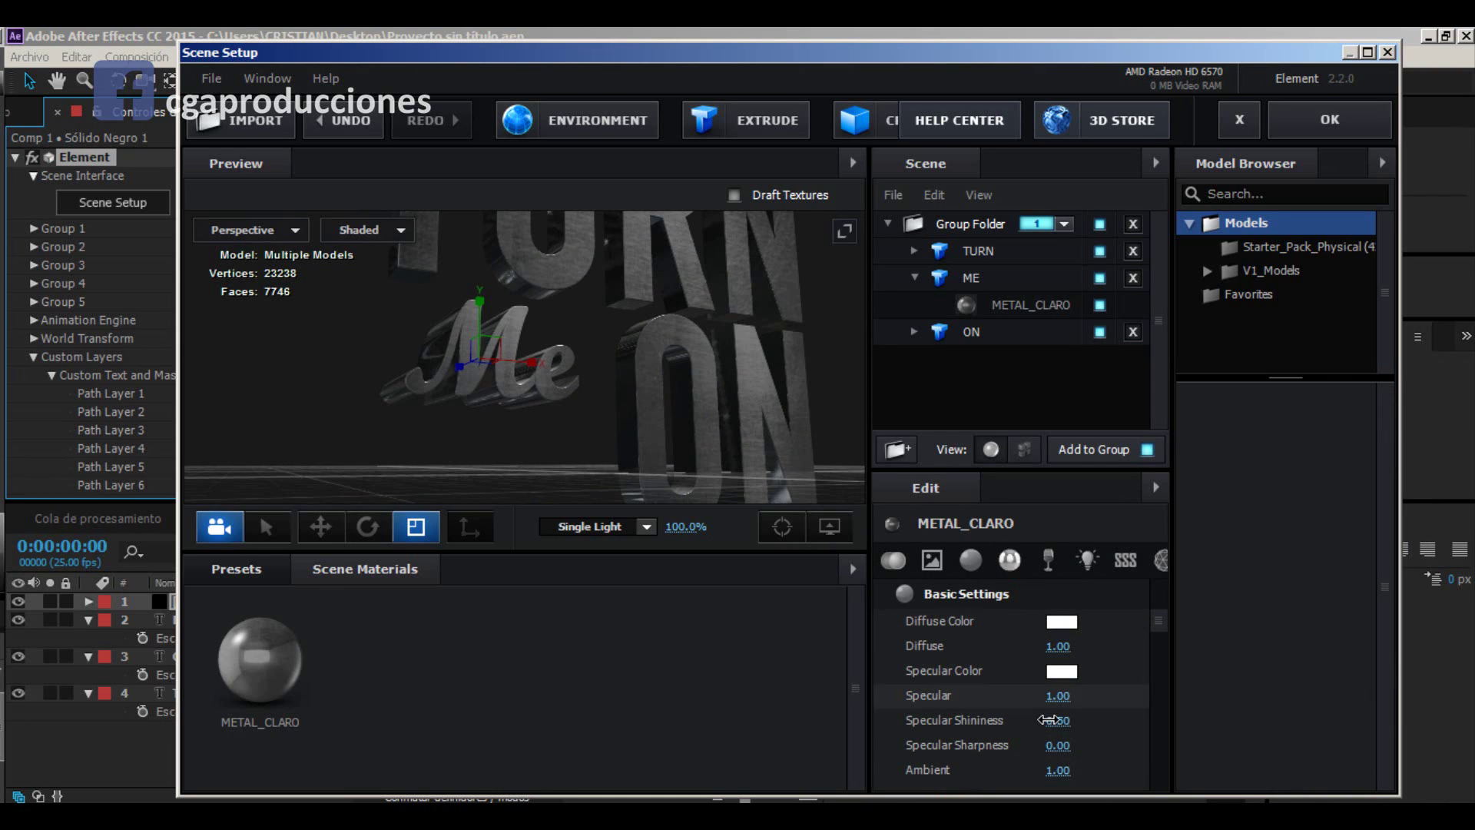
mouse_move(1058, 746)
mouse_down()
mouse_move(1071, 746)
mouse_move(1059, 747)
mouse_move(1068, 723)
mouse_move(1041, 727)
mouse_up()
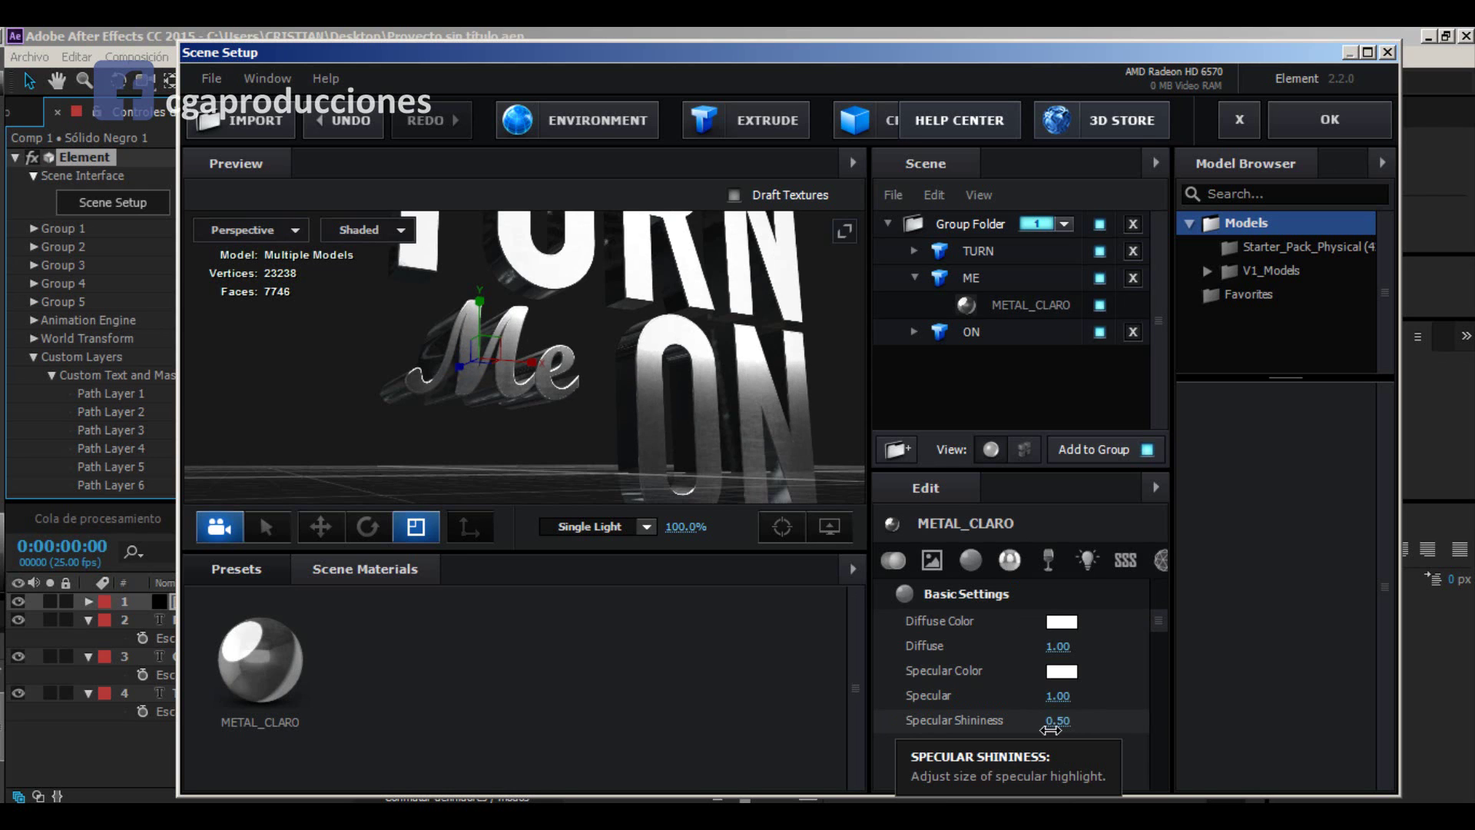
drag(661, 422, 542, 368)
click(547, 372)
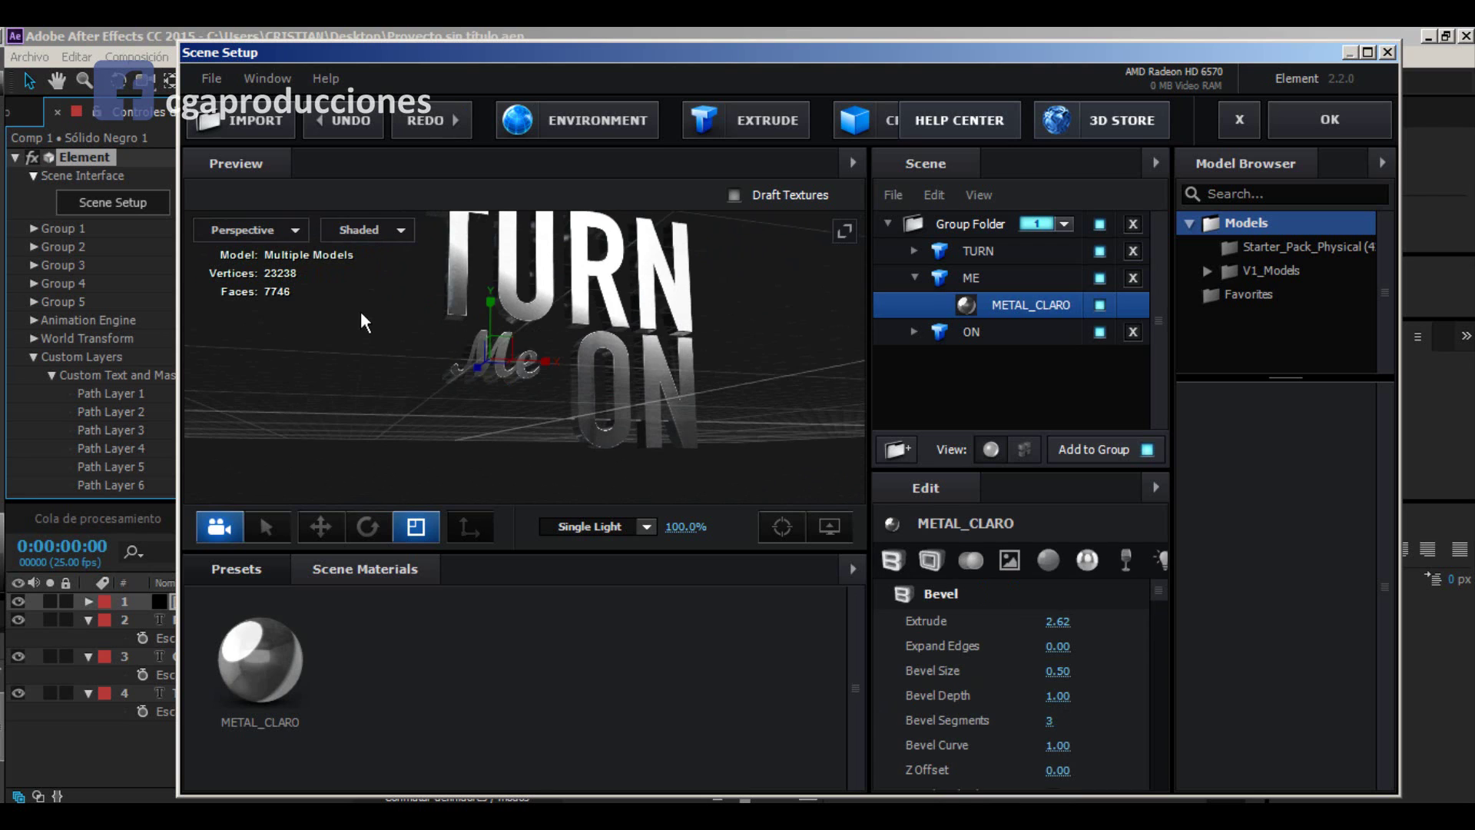
scroll(353, 351, up, 5)
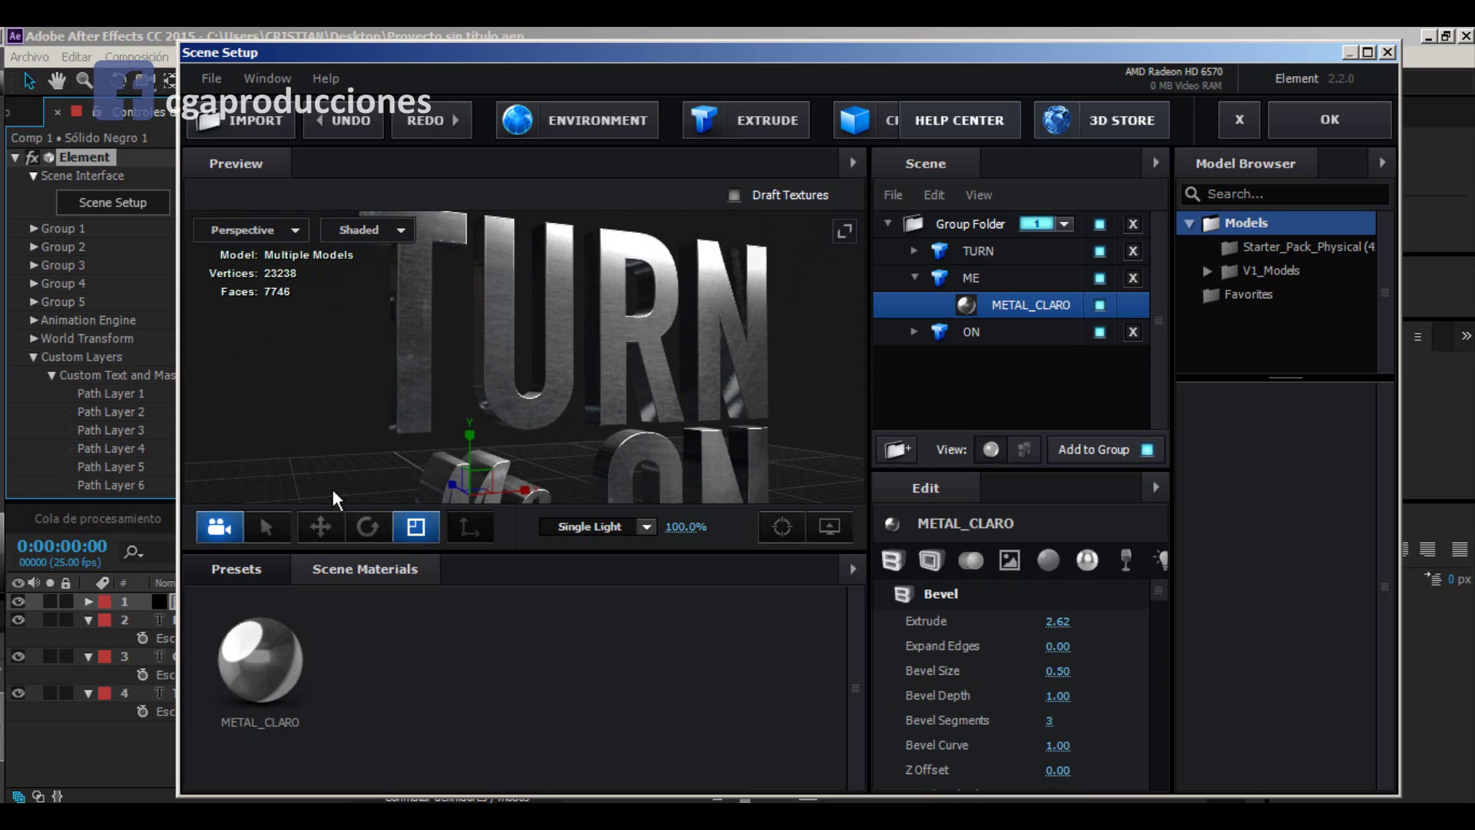
drag(332, 489, 339, 357)
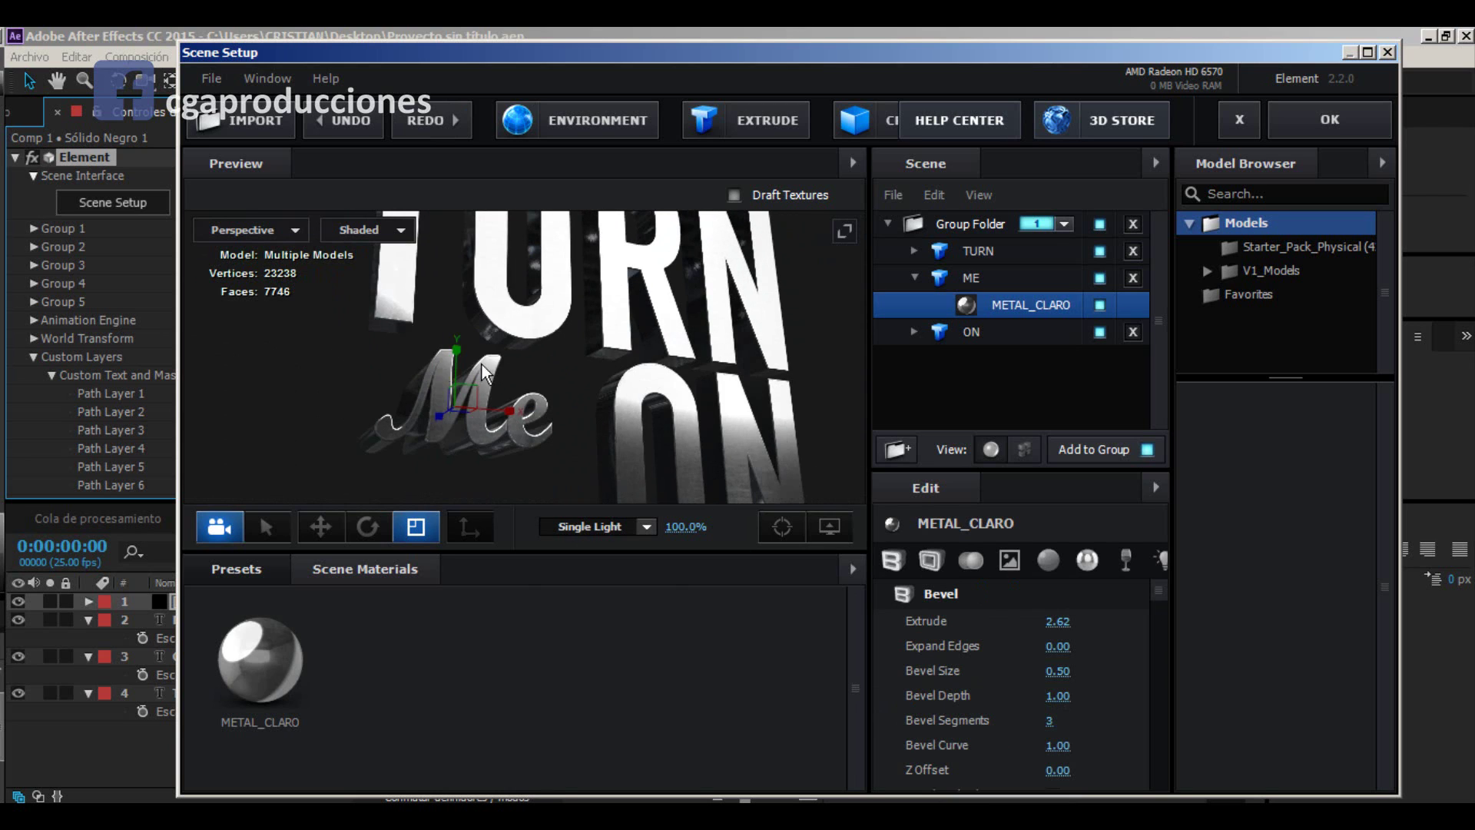
drag(481, 365, 538, 376)
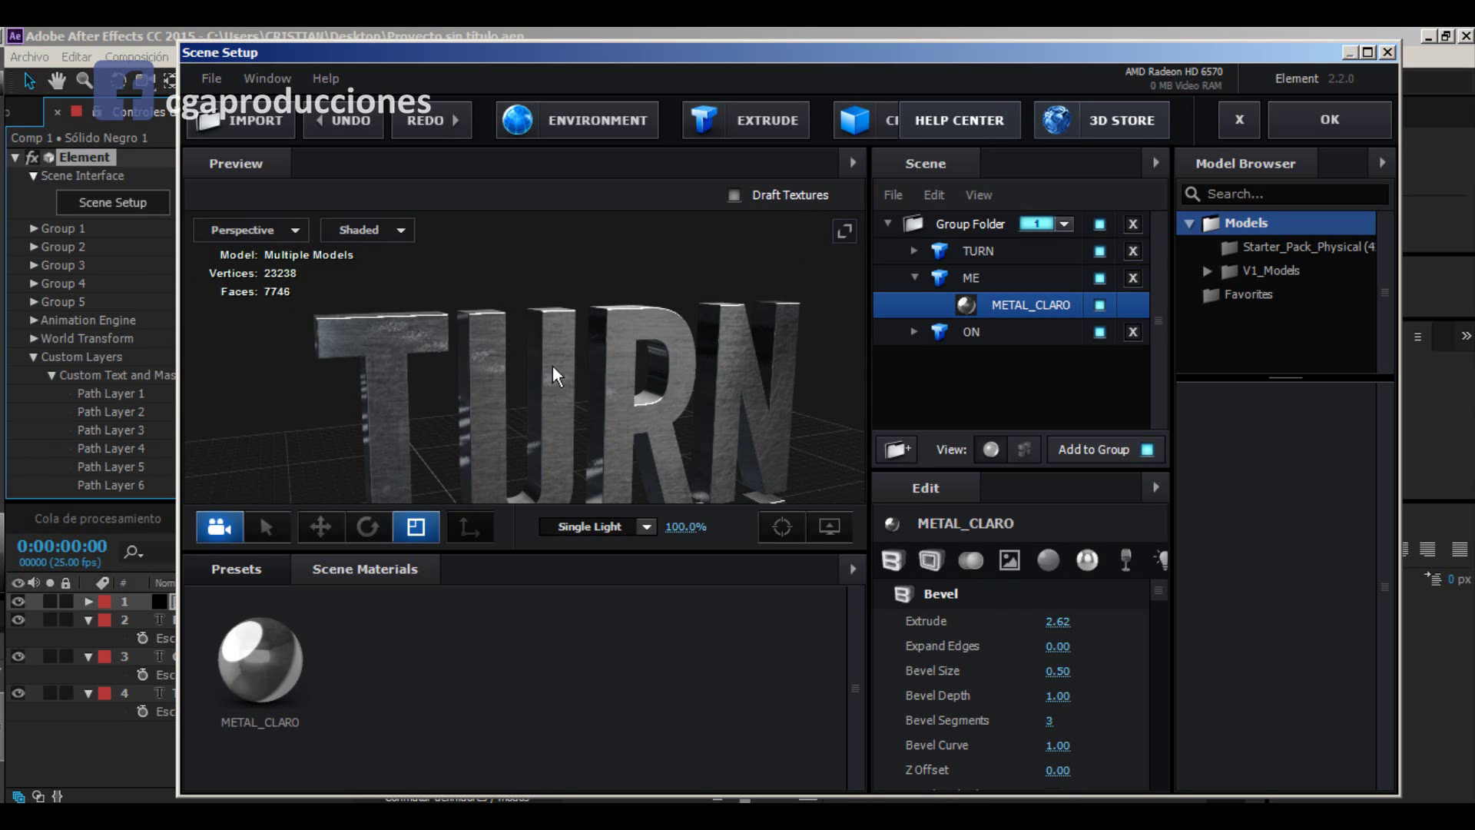
Step: Select the TURN model and examine the layered bevels of its letters in the reference image Comp 1_00000.jpg in Windows Photo Viewer
click(906, 252)
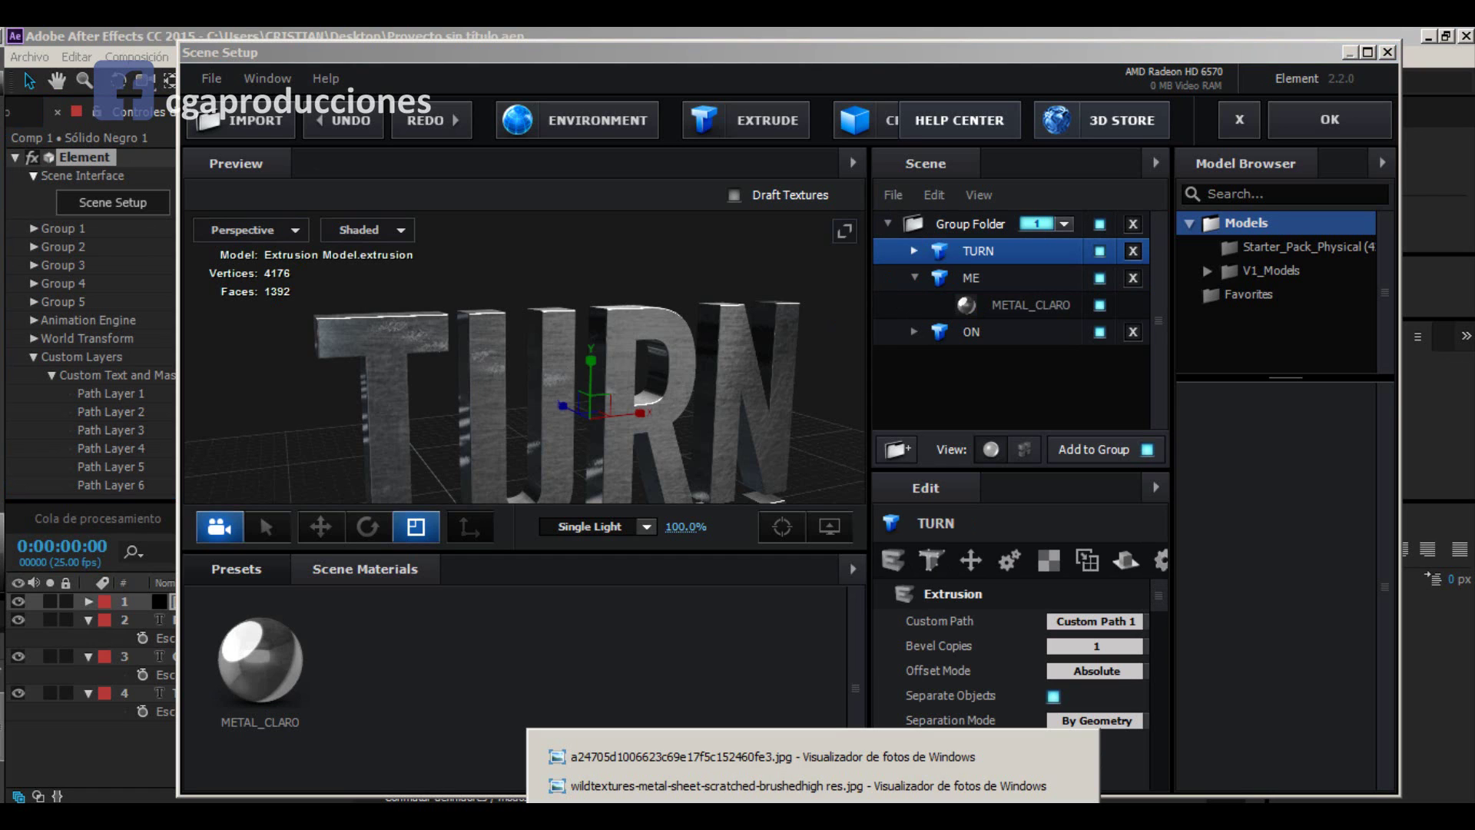
click(769, 753)
click(751, 652)
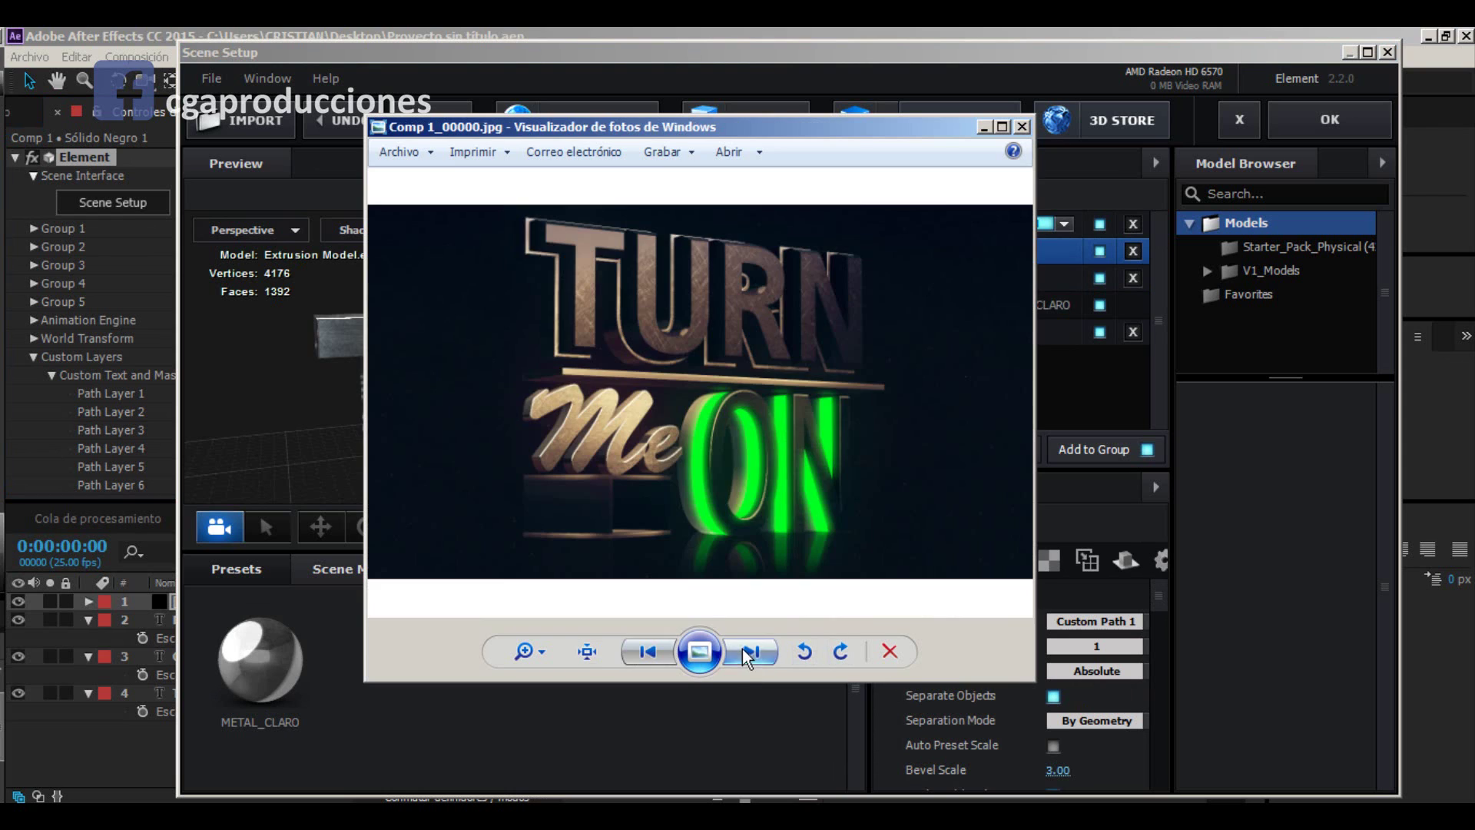
scroll(617, 358, up, 3)
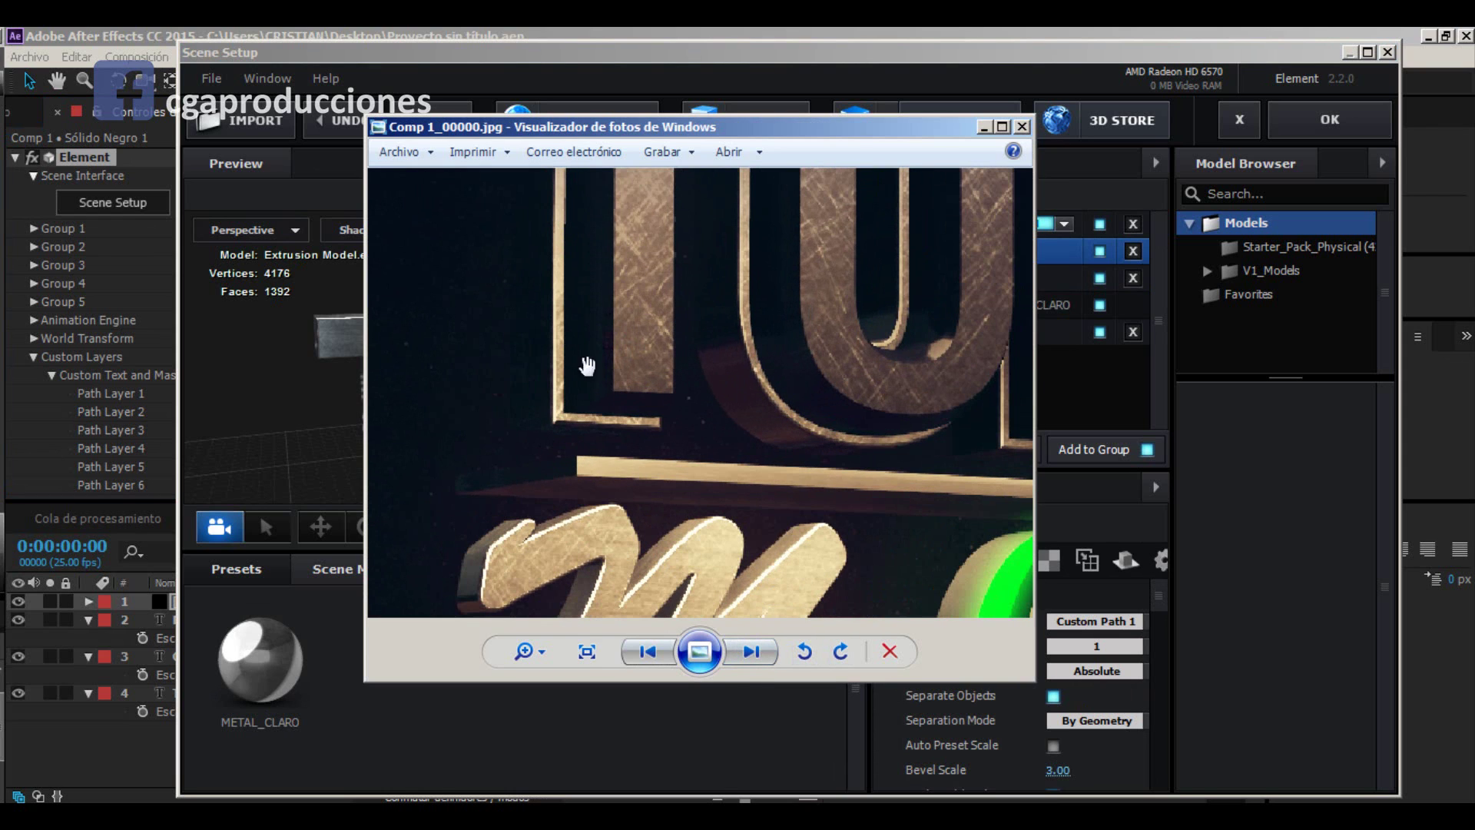
scroll(760, 361, down, 4)
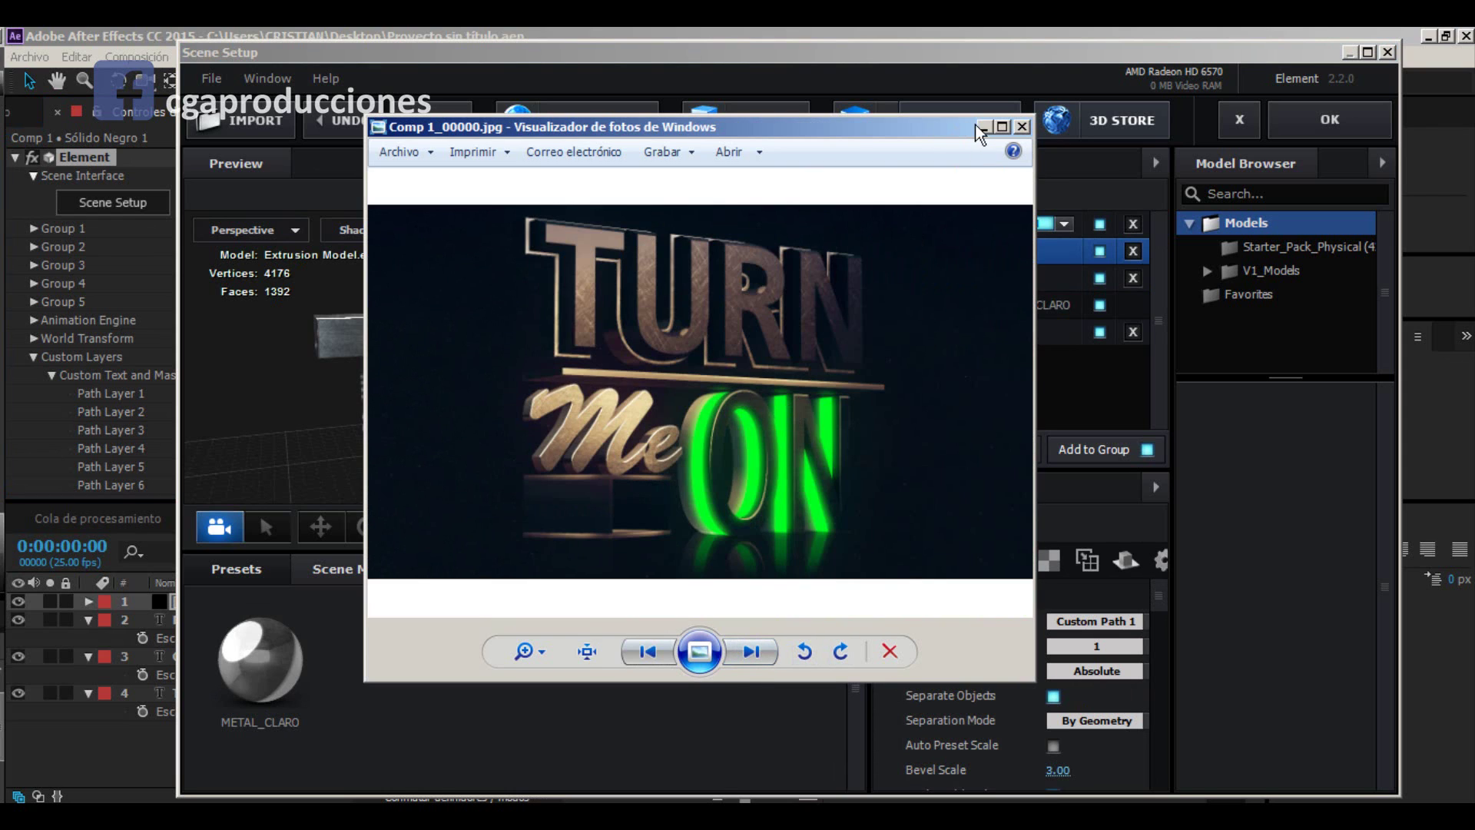
click(982, 128)
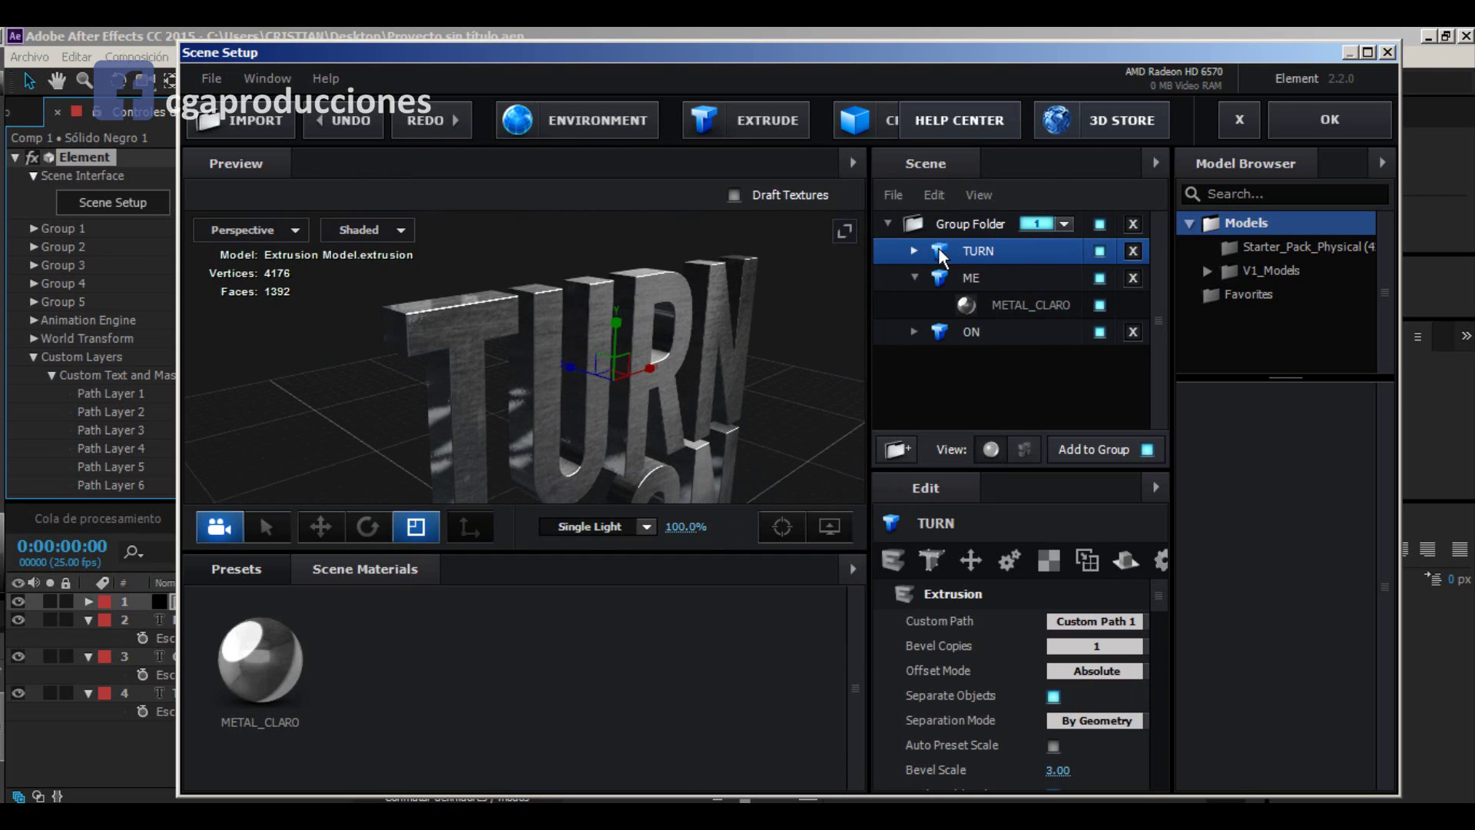
Step: Expand the TURN model in the scene and set its Bevel Copies to 2
click(914, 251)
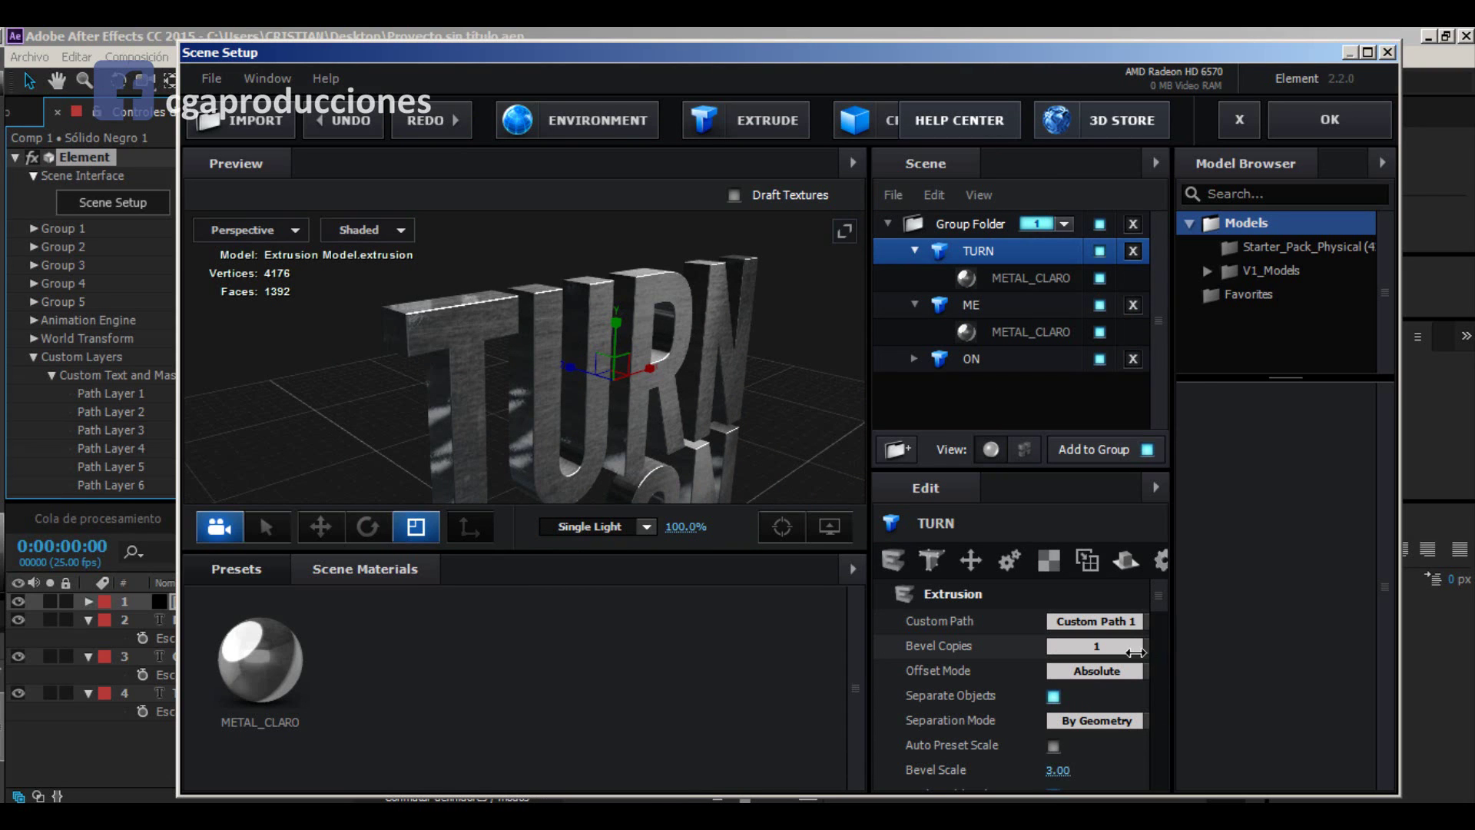
click(1108, 645)
click(1068, 664)
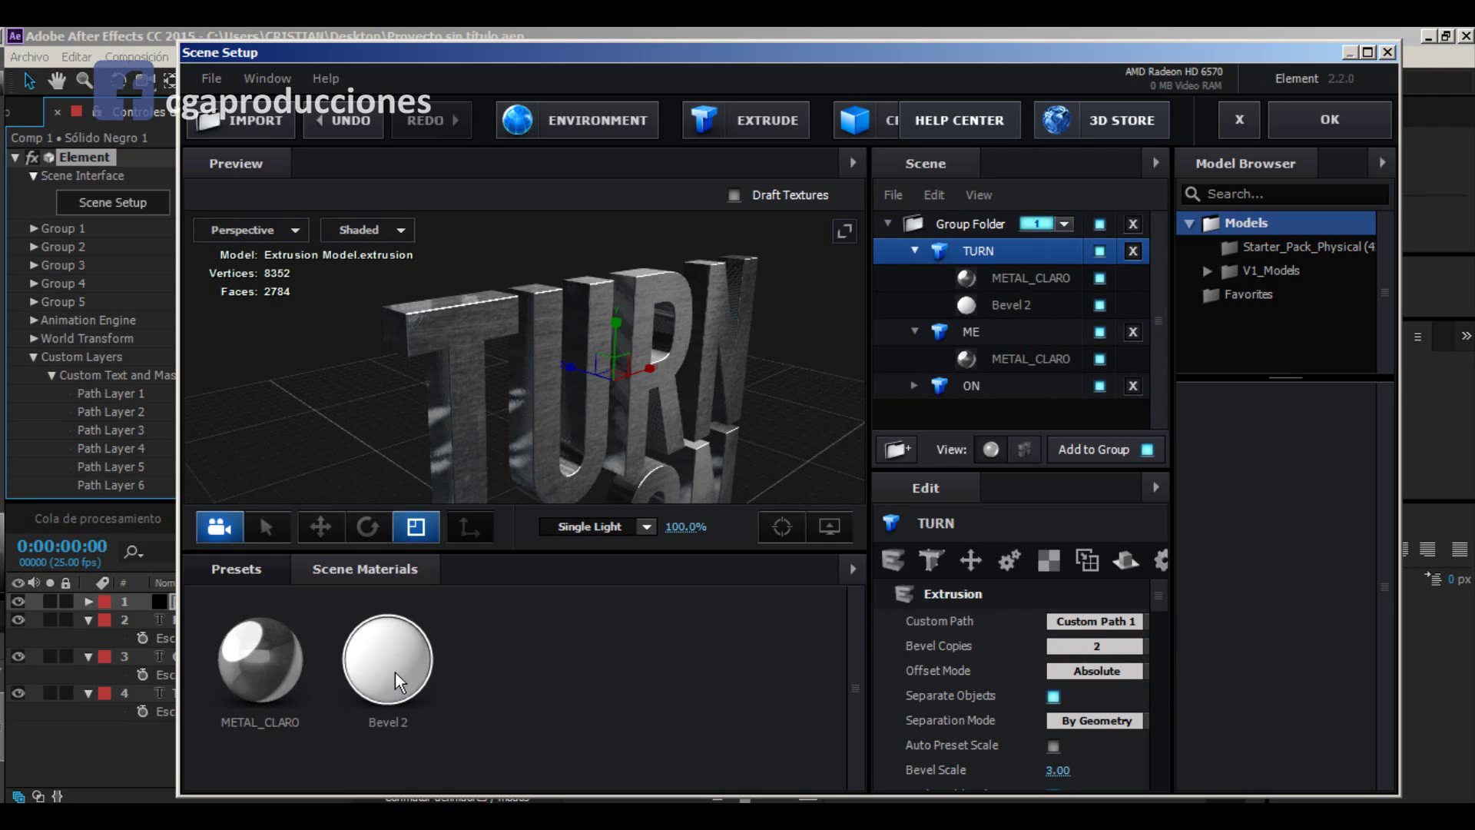
Step: Set the Bevel Depth of TURN's Bevel 2 to 3.77
click(1021, 302)
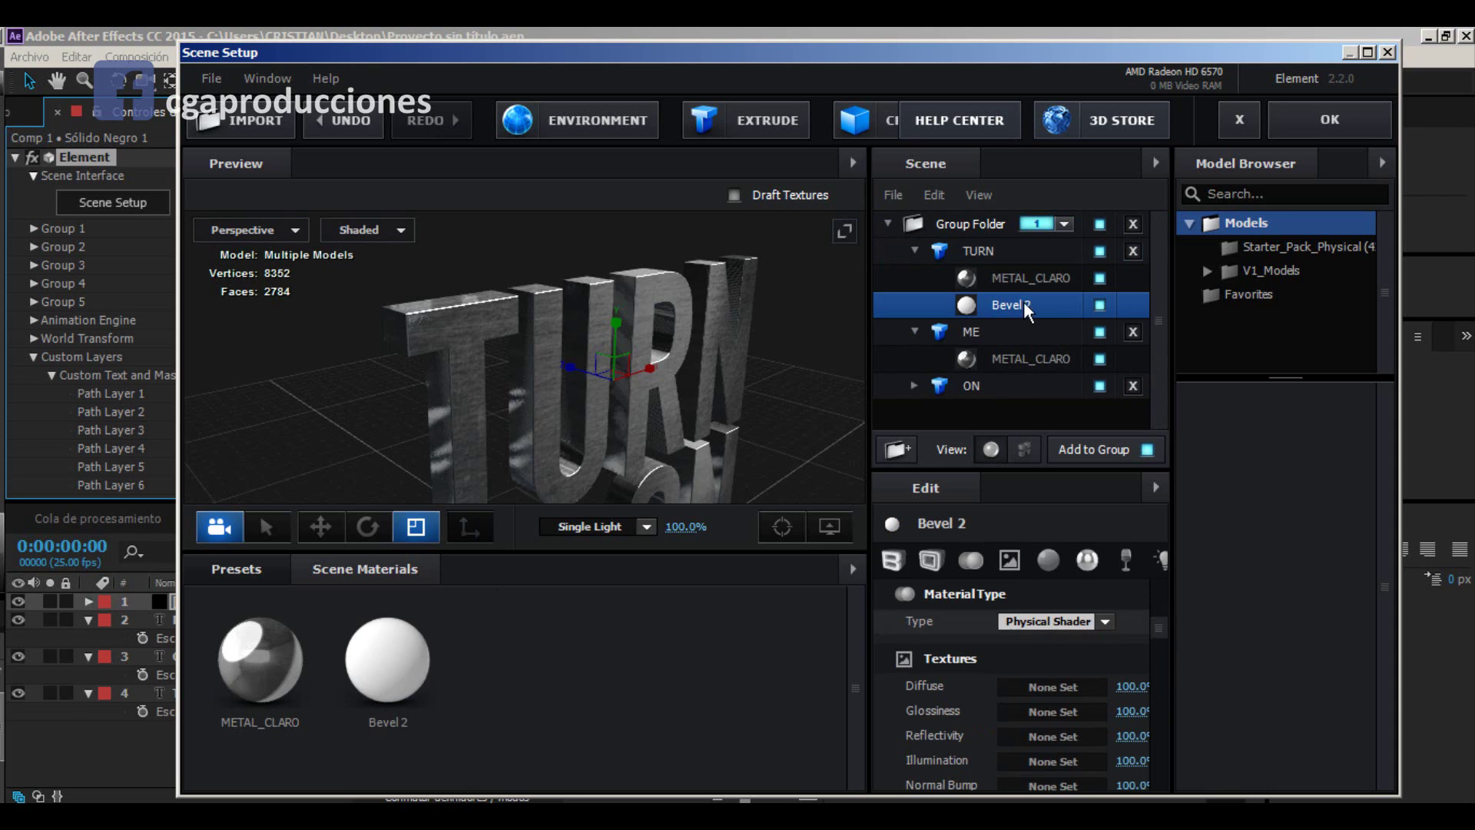
click(893, 569)
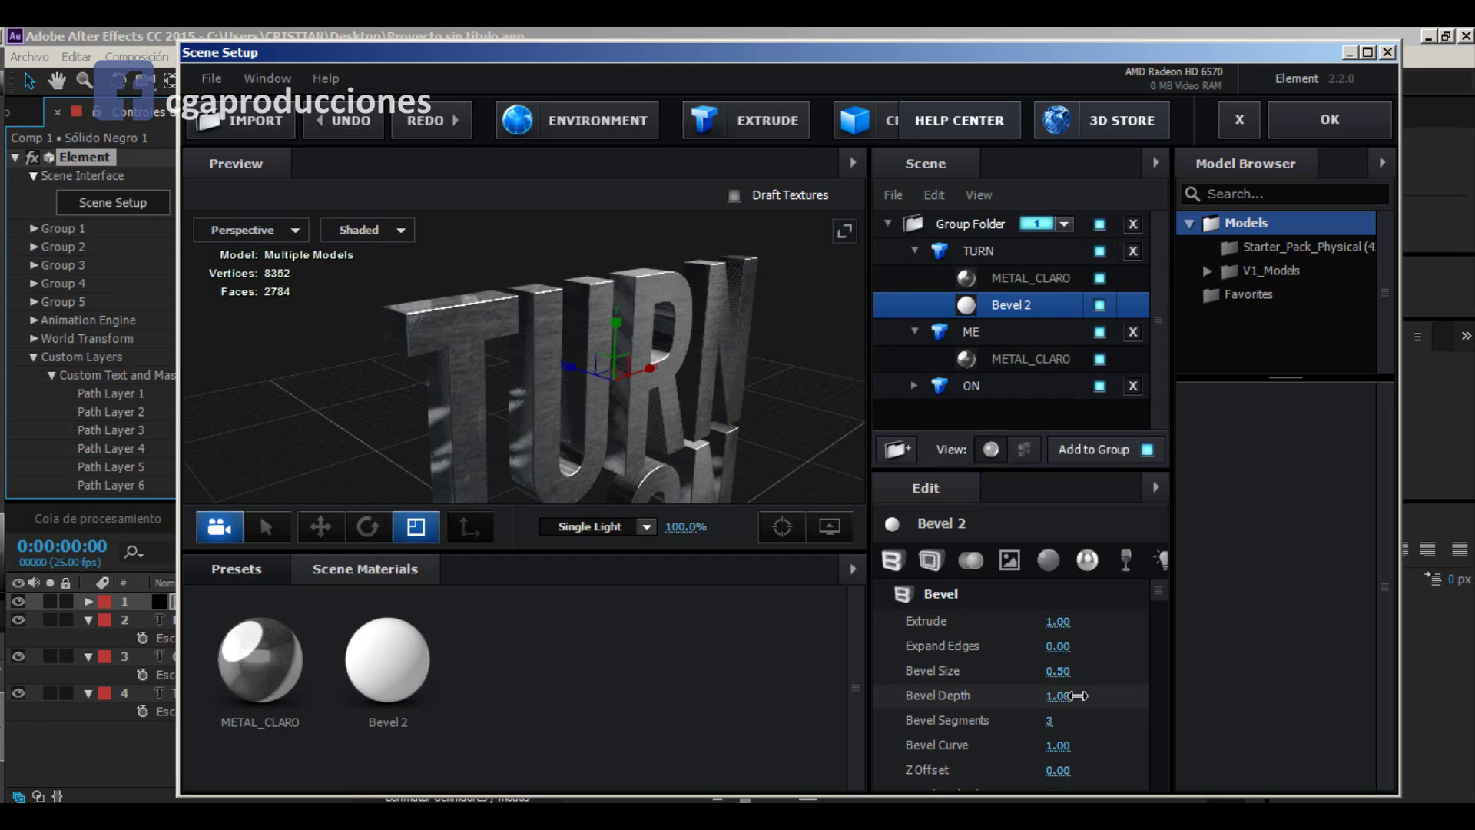
drag(1071, 695, 1223, 698)
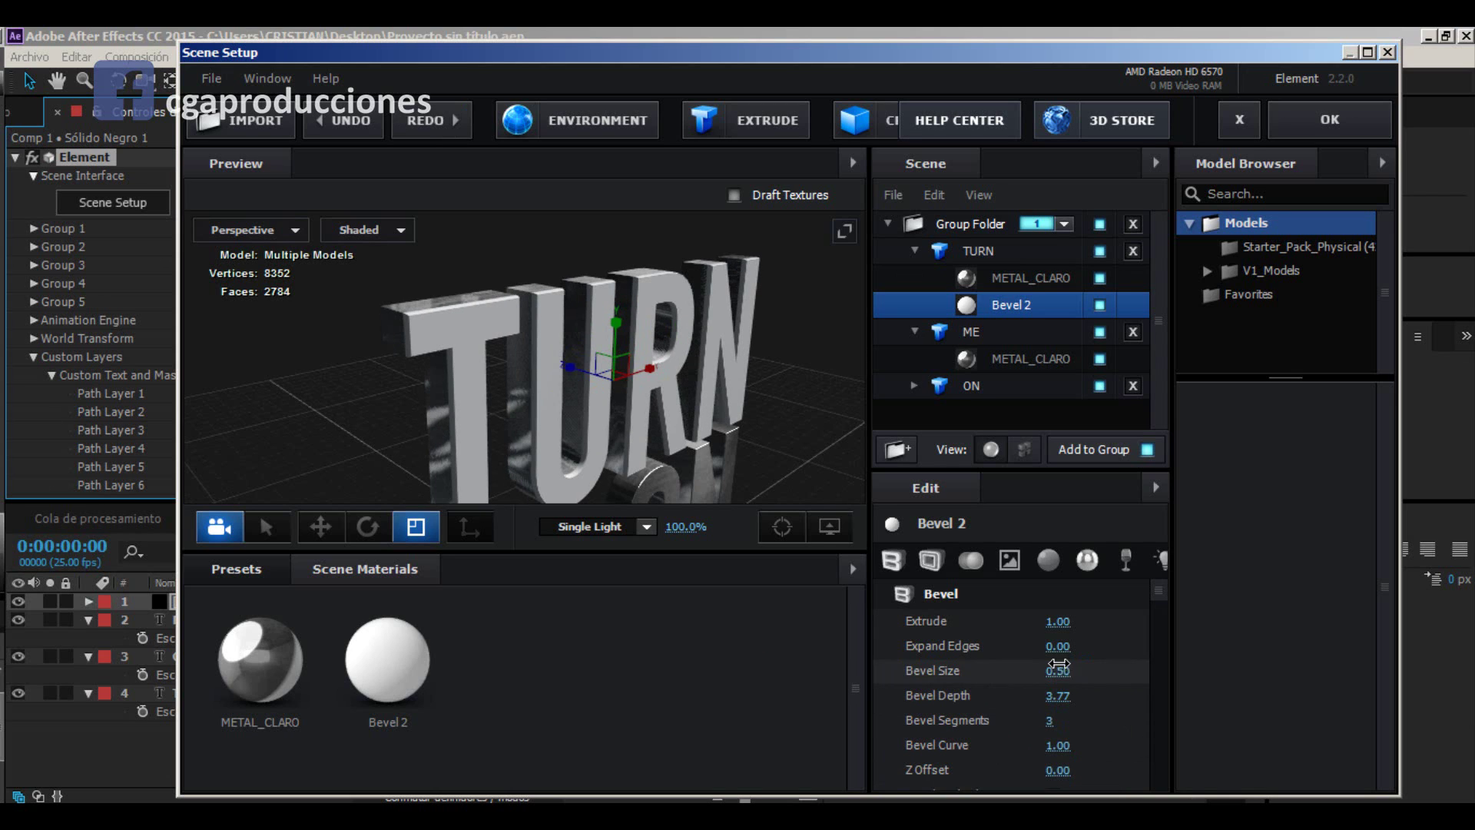
Step: Set Bevel 2's Expand Edges to -1.40 and its Bevel Size to 0.74, checking the inset on the TURN letters
drag(1058, 645, 969, 670)
mouse_move(405, 422)
mouse_down()
mouse_move(477, 418)
mouse_move(393, 426)
mouse_move(356, 369)
mouse_move(401, 402)
mouse_move(522, 397)
mouse_move(509, 445)
mouse_move(403, 425)
mouse_move(456, 430)
mouse_move(443, 422)
mouse_move(287, 411)
mouse_move(388, 408)
mouse_up()
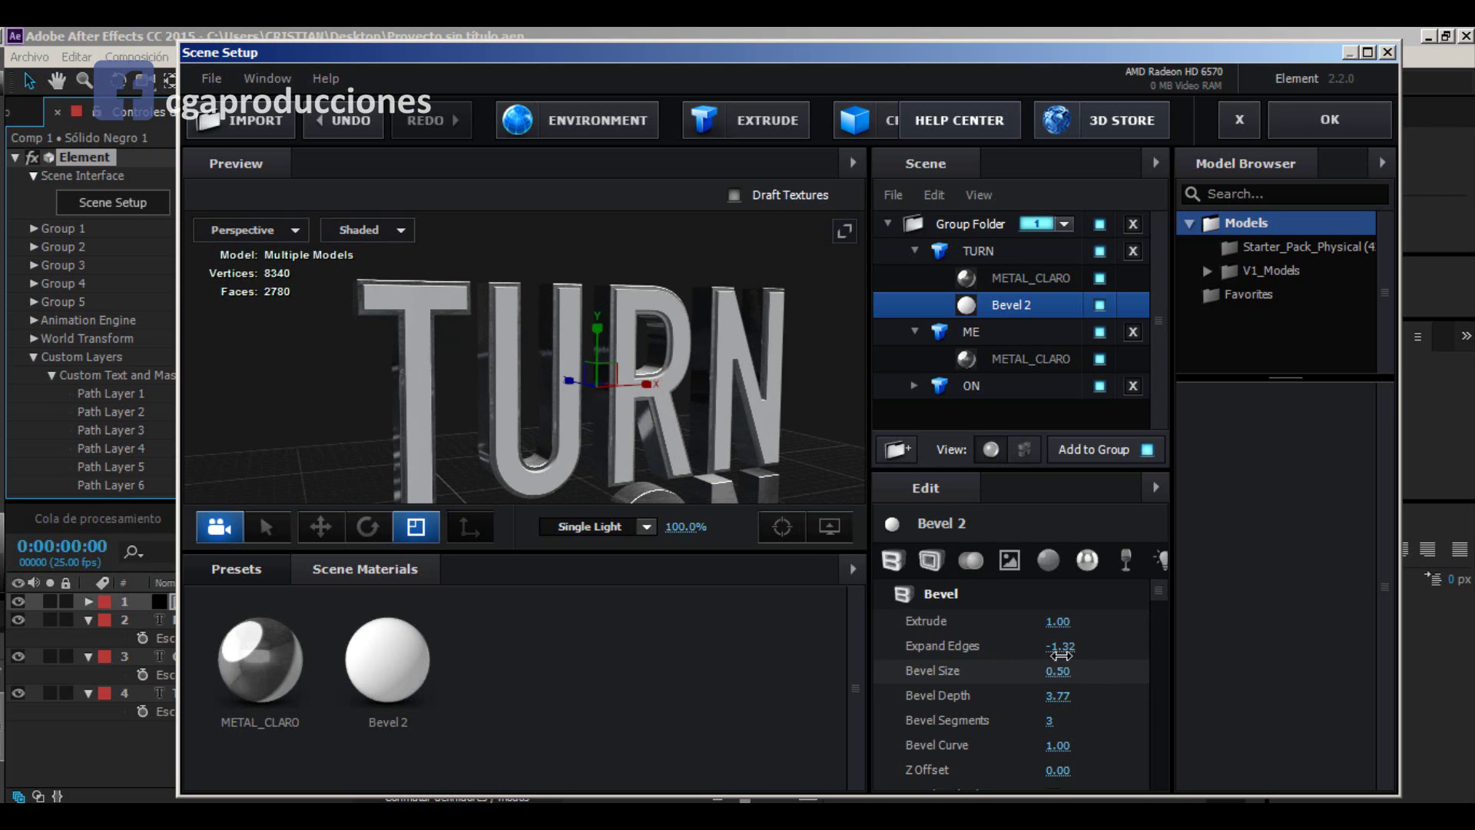
drag(1061, 654, 987, 661)
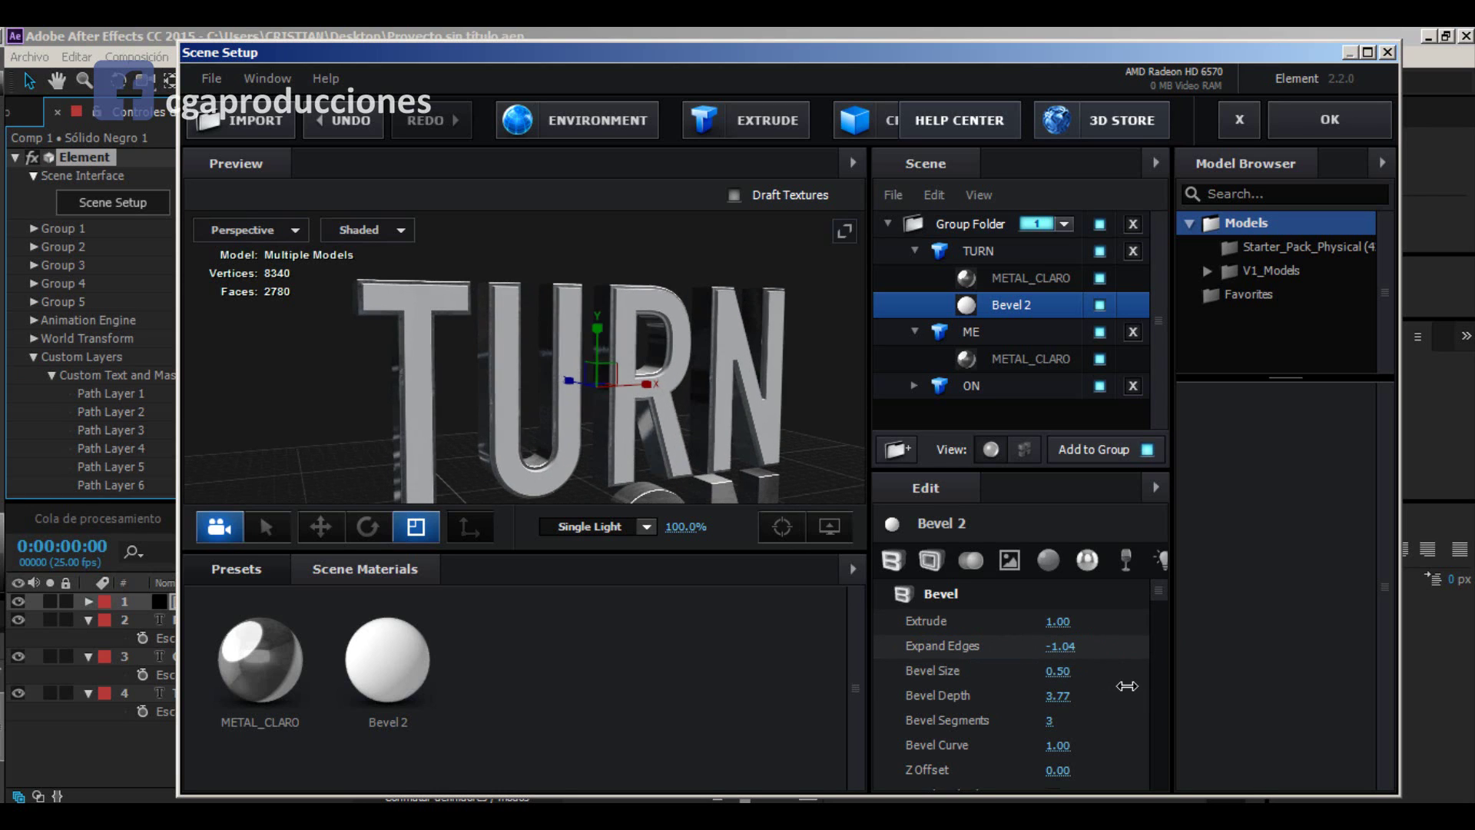
drag(1126, 685, 1123, 727)
drag(614, 384, 527, 390)
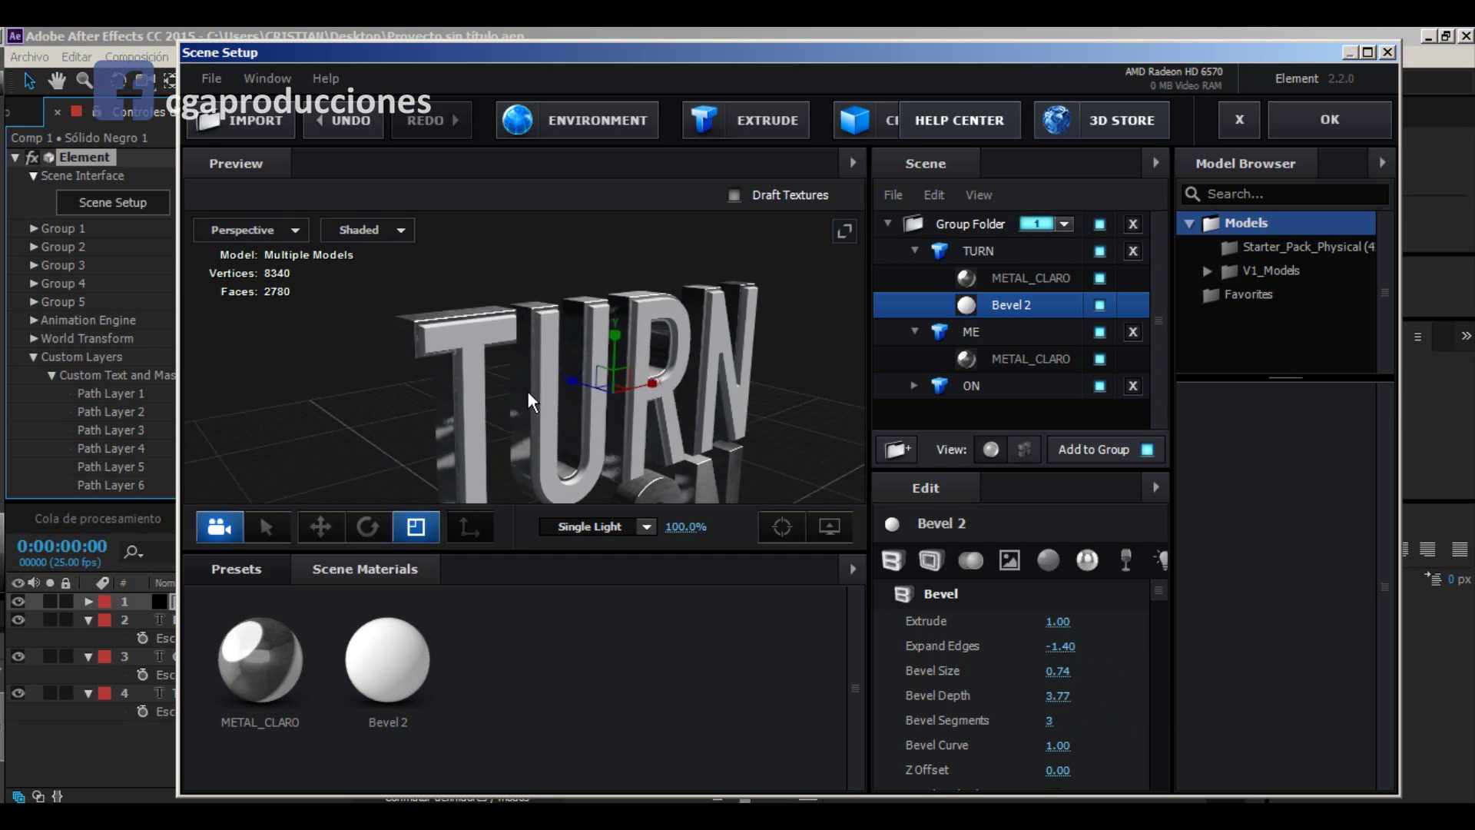
Step: Increase Bevel 2's Bevel Depth further and inspect the front layer of the TURN letters up close
drag(1057, 696, 1140, 695)
drag(582, 339, 378, 361)
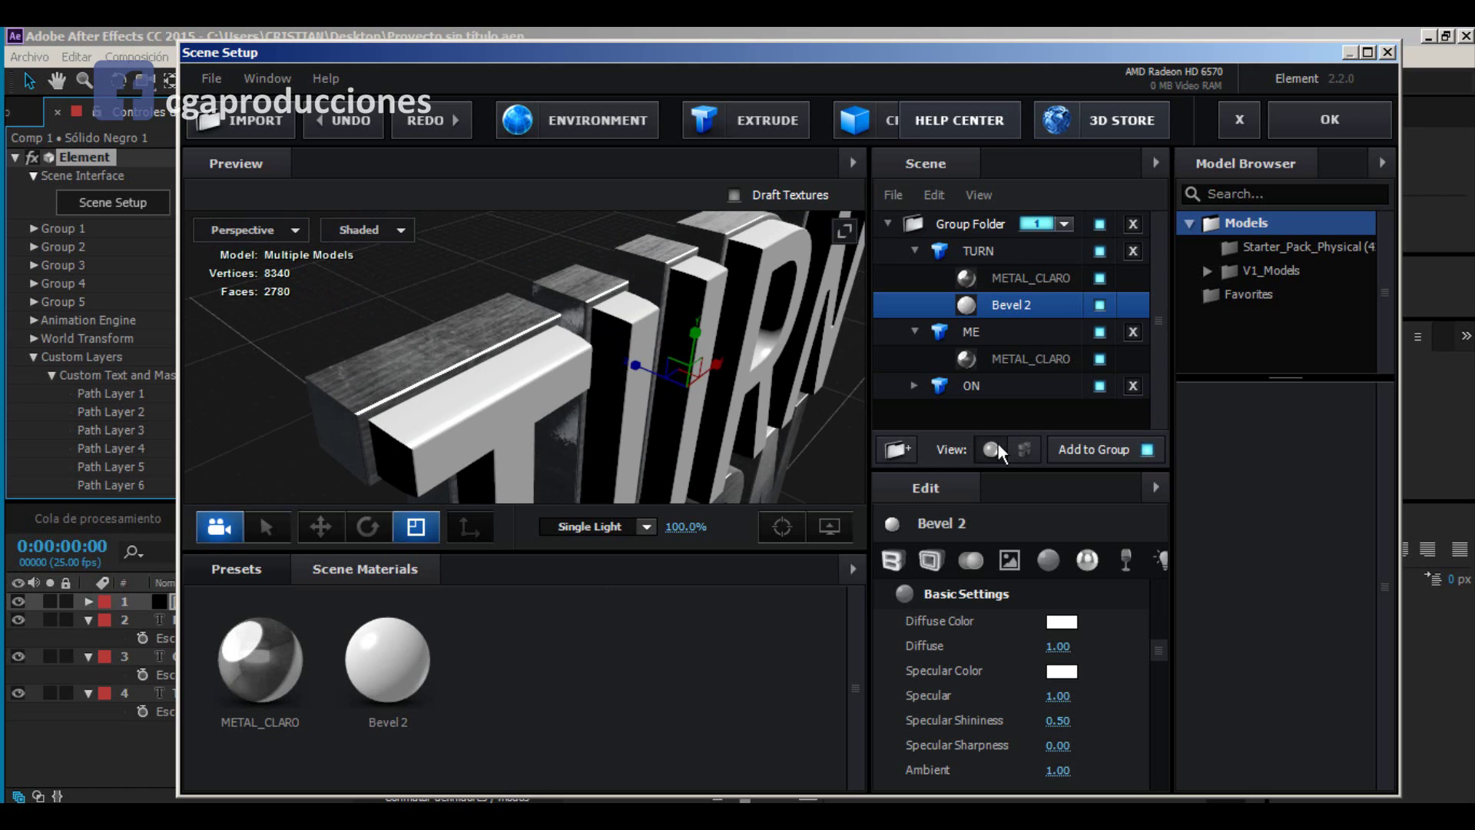
Step: Delete the Bevel 2 material from the scene materials, leaving TURN's second bevel without a material
click(982, 245)
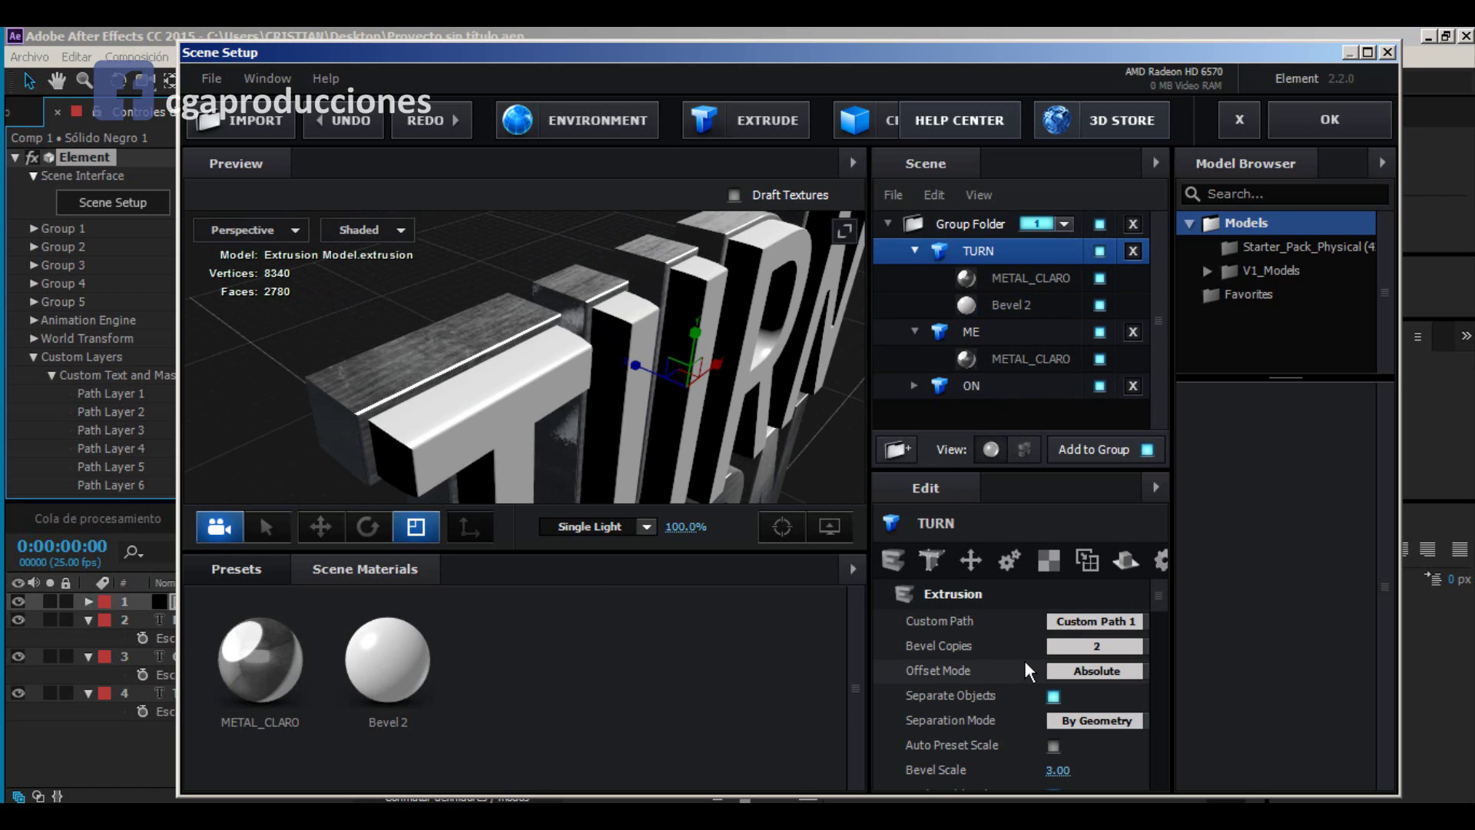
click(989, 306)
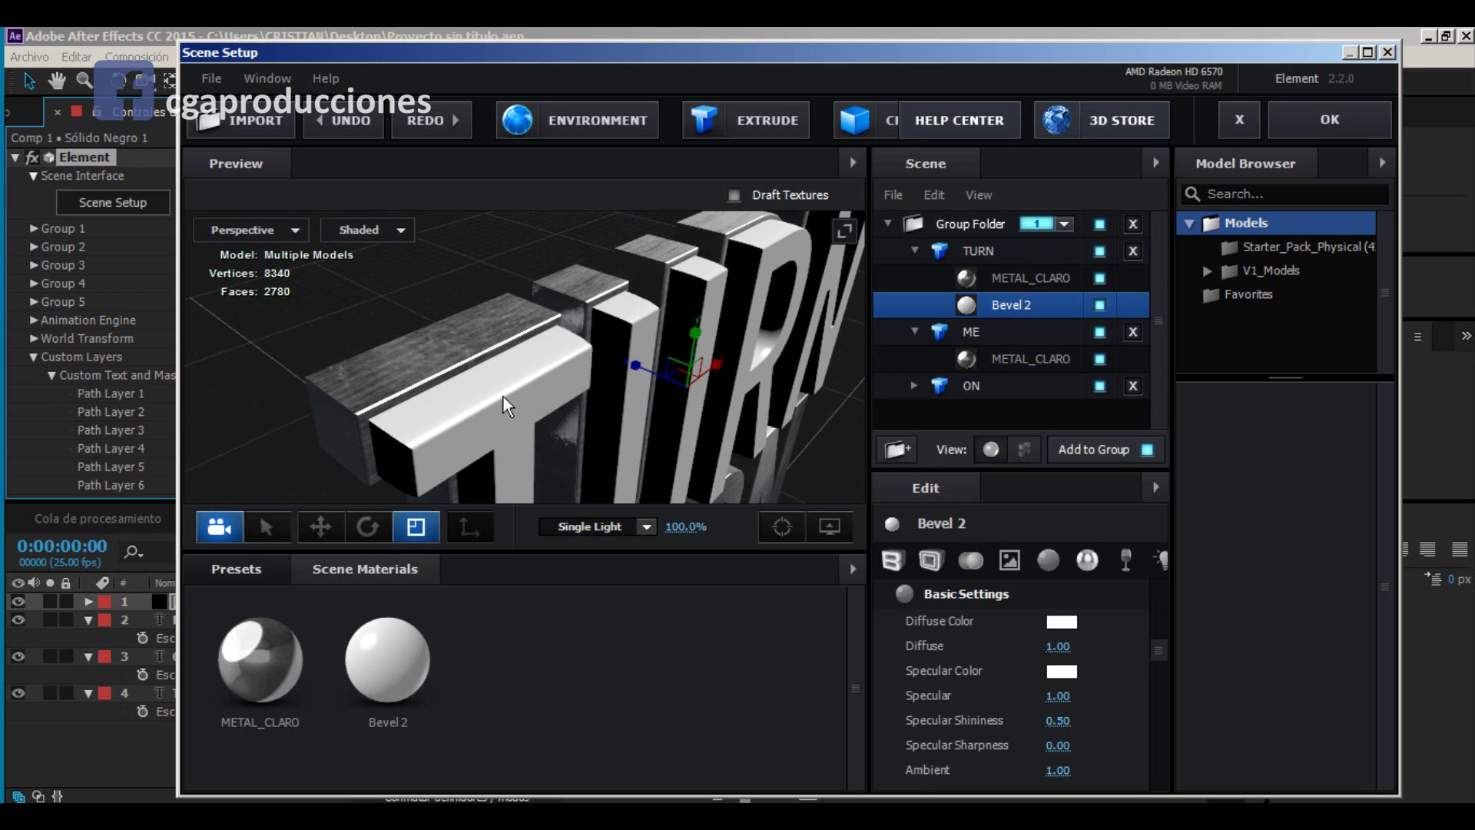
right_click(397, 664)
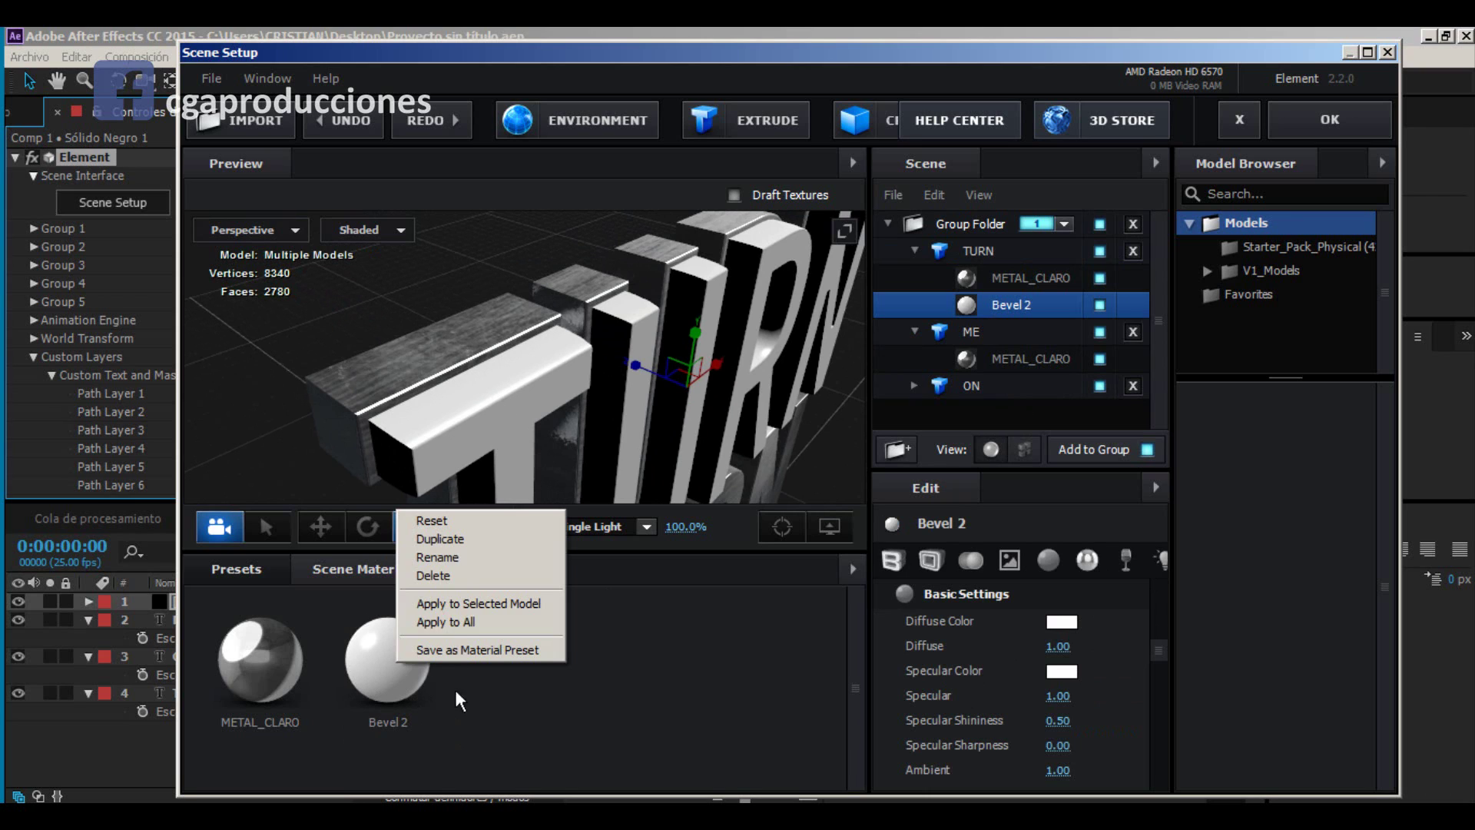
click(442, 577)
click(343, 718)
Step: Duplicate the METAL_CLARO material and assign the copy to TURN's second bevel
right_click(275, 665)
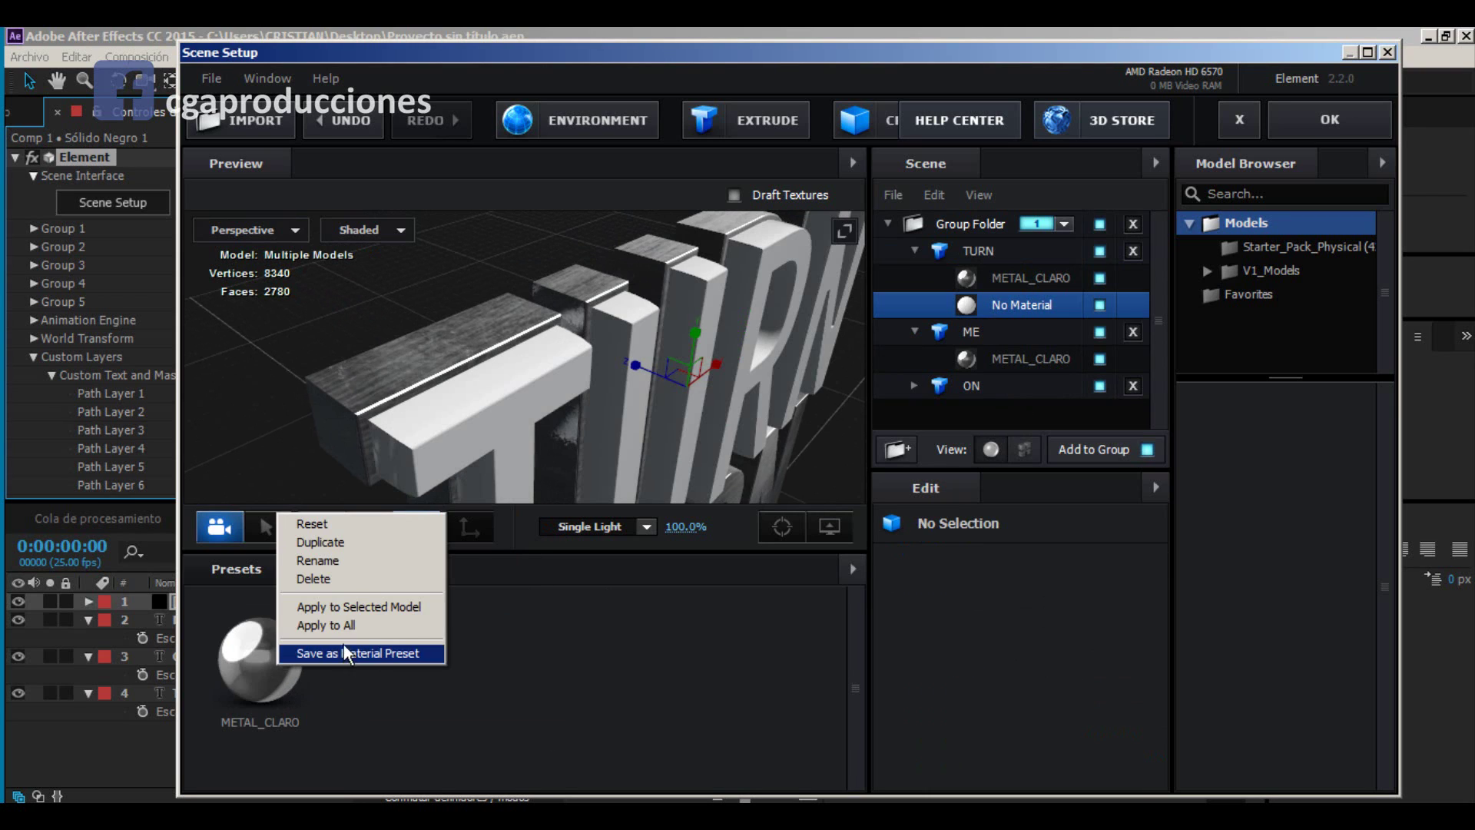
click(333, 542)
click(395, 662)
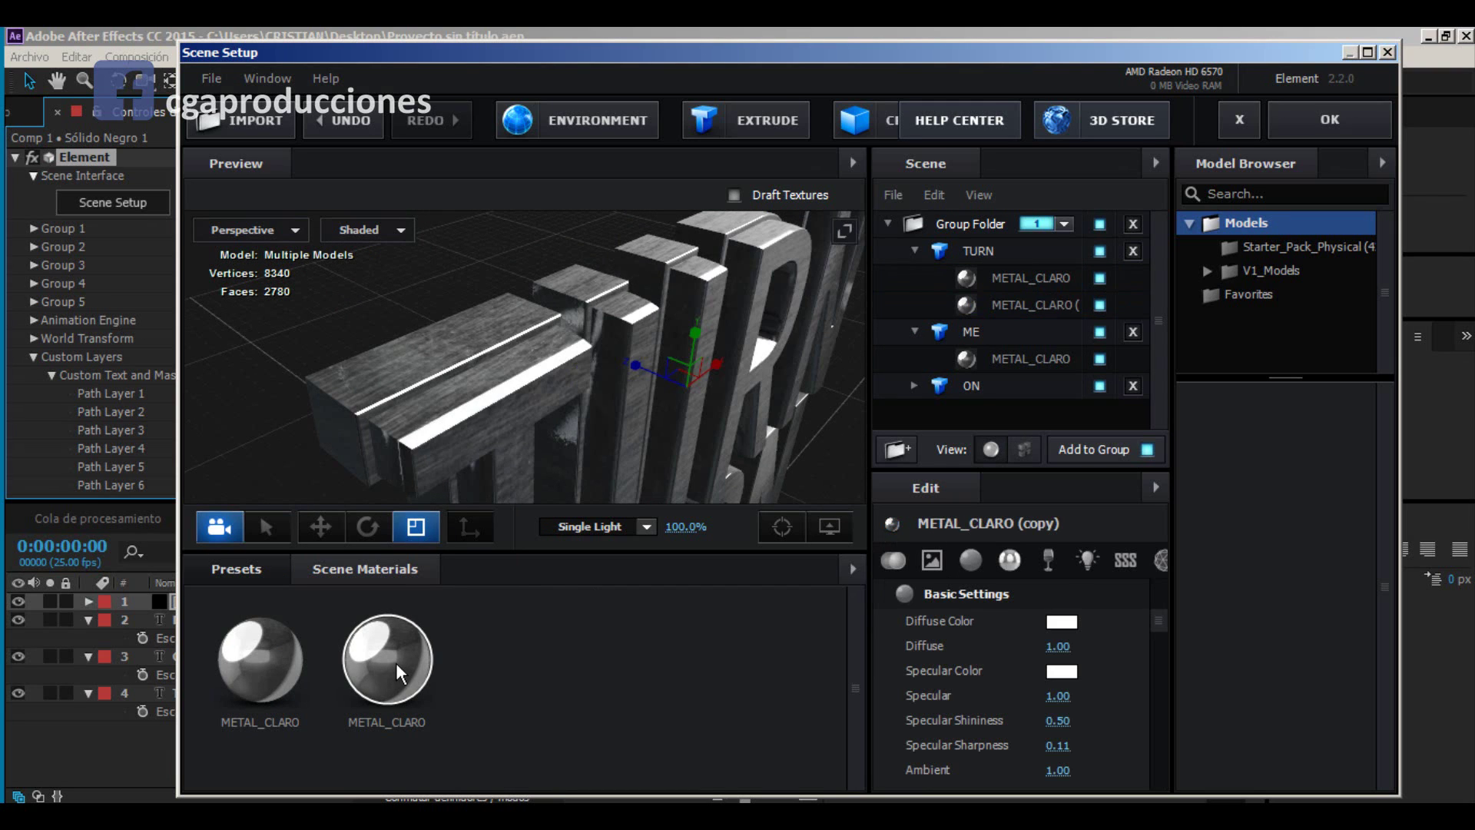
Step: Rename the copied metal material as METAL_OSCURO
right_click(450, 679)
click(480, 697)
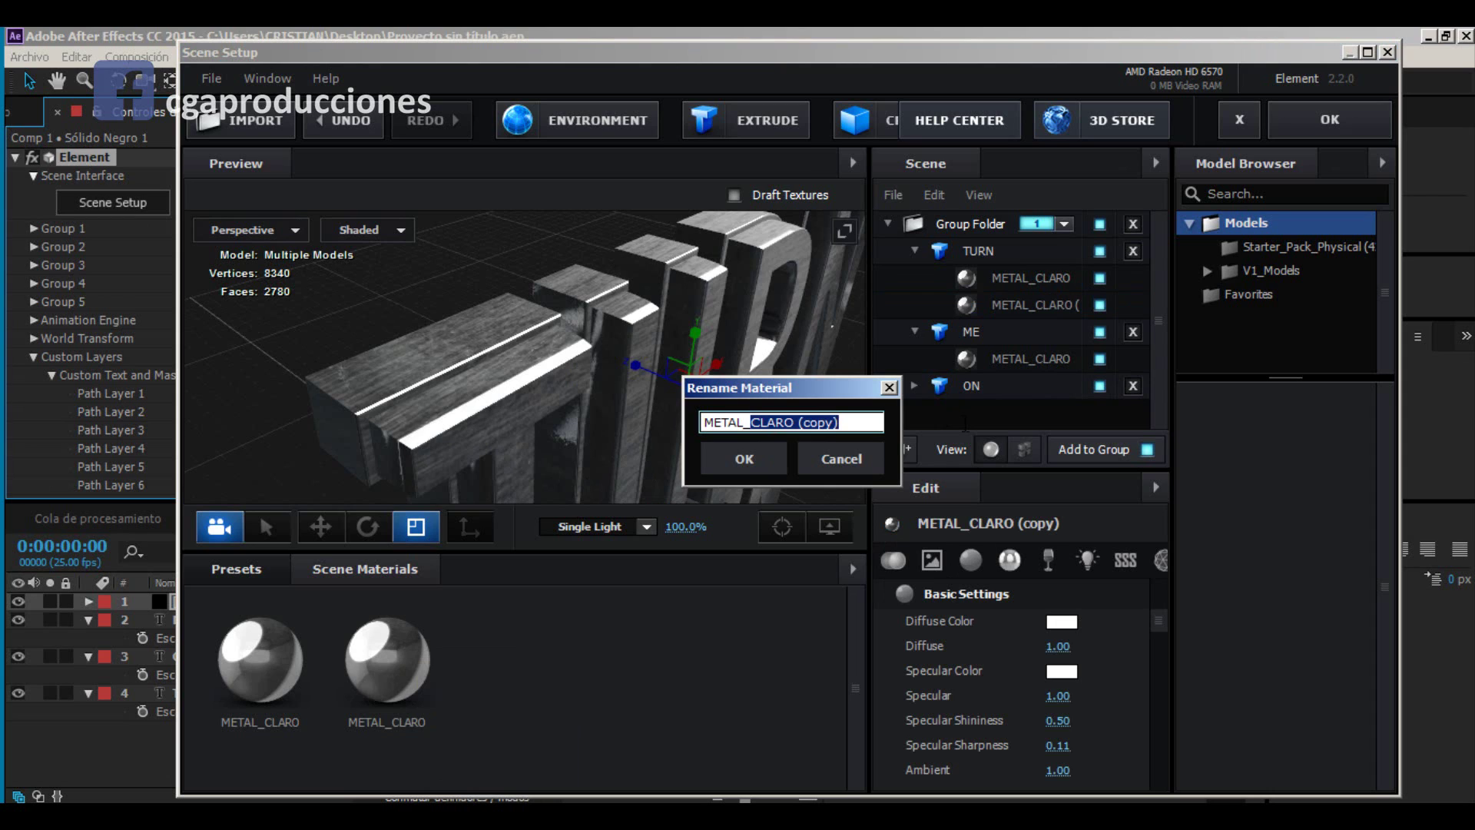
text(OSCU)
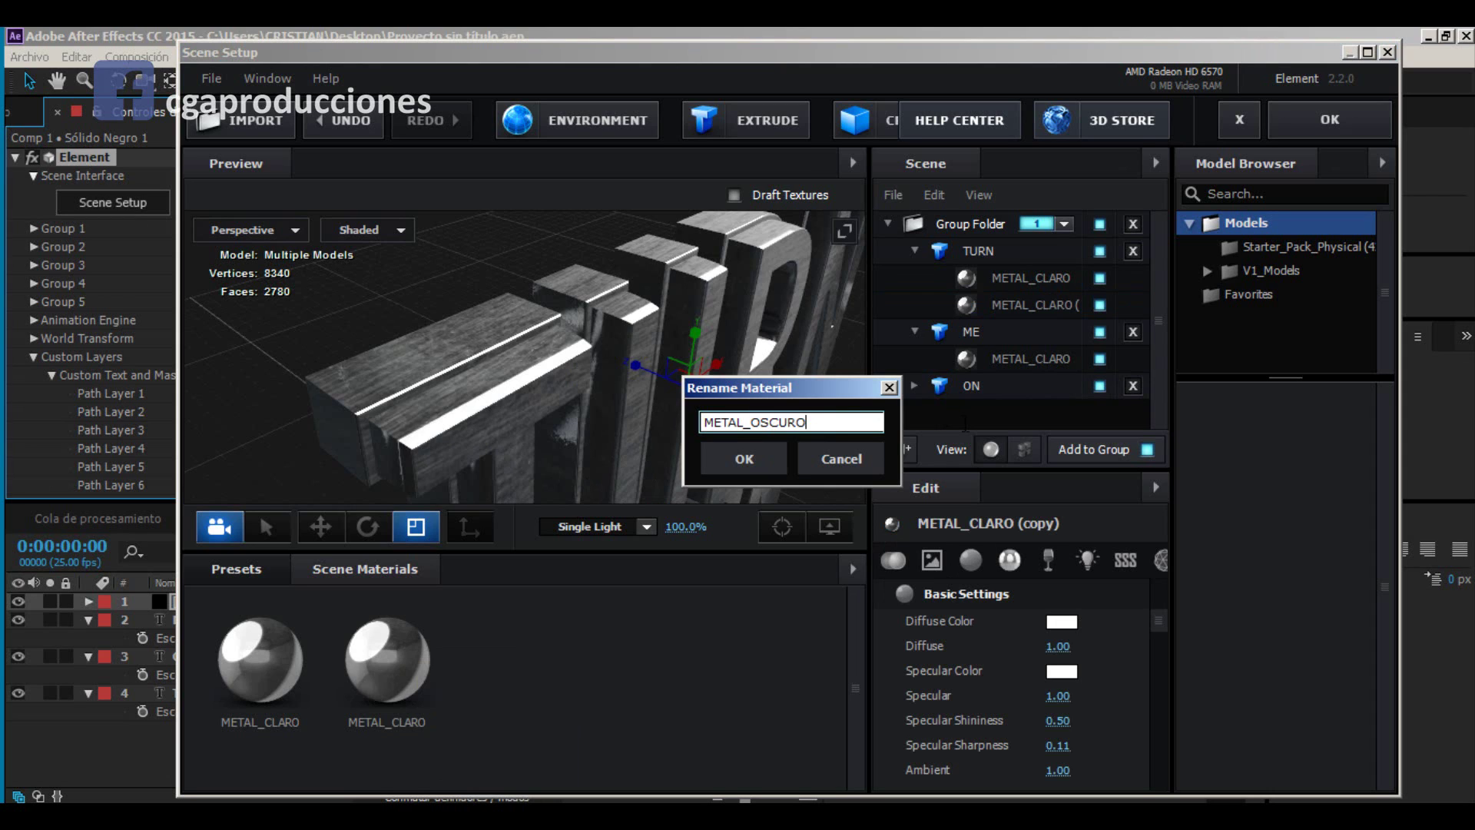
click(714, 459)
Step: Set the Diffuse Color of METAL_OSCURO on TURN's front bevel to black (000000)
drag(370, 676, 481, 427)
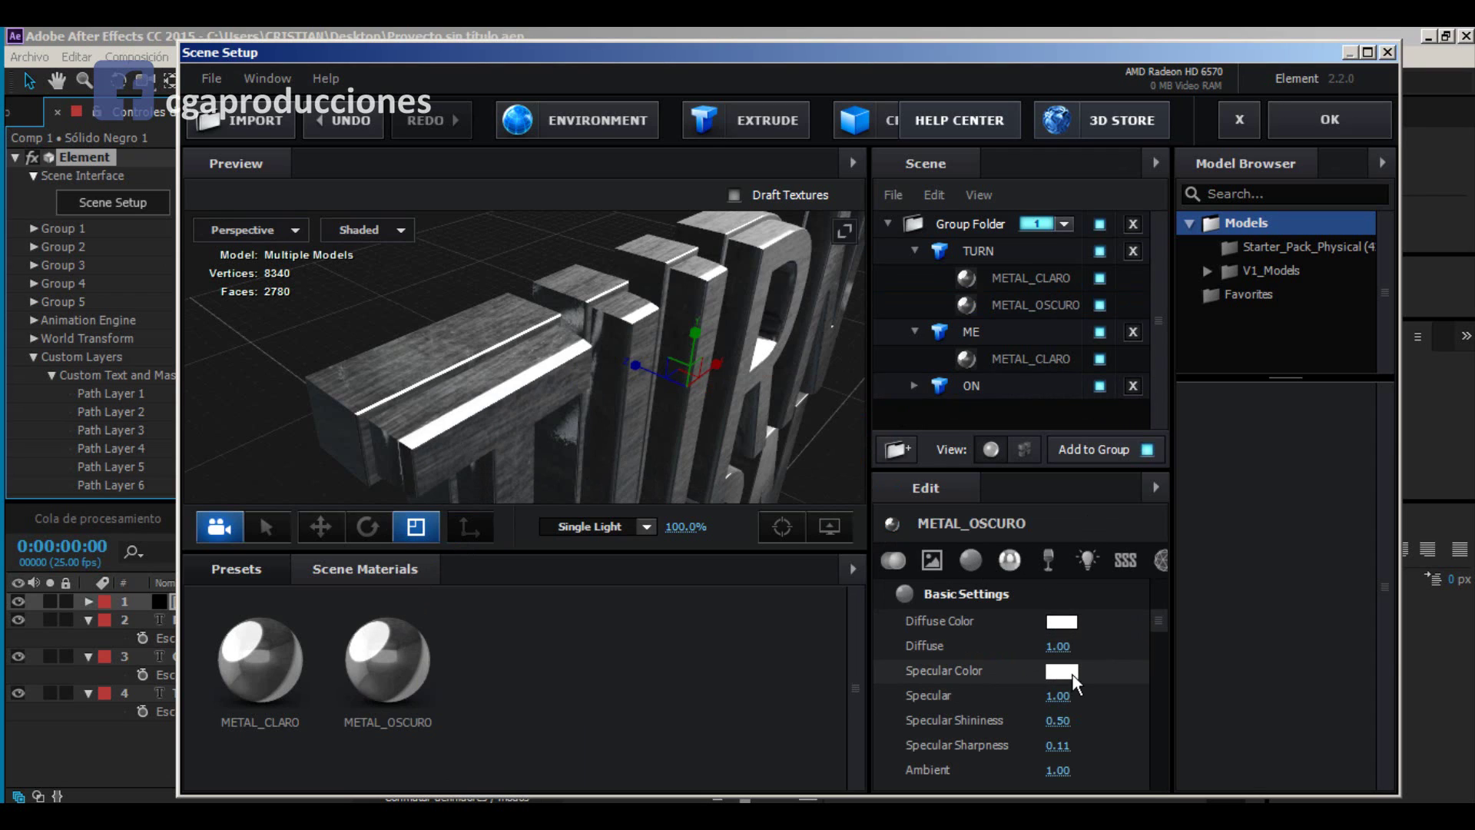
click(1059, 620)
click(866, 783)
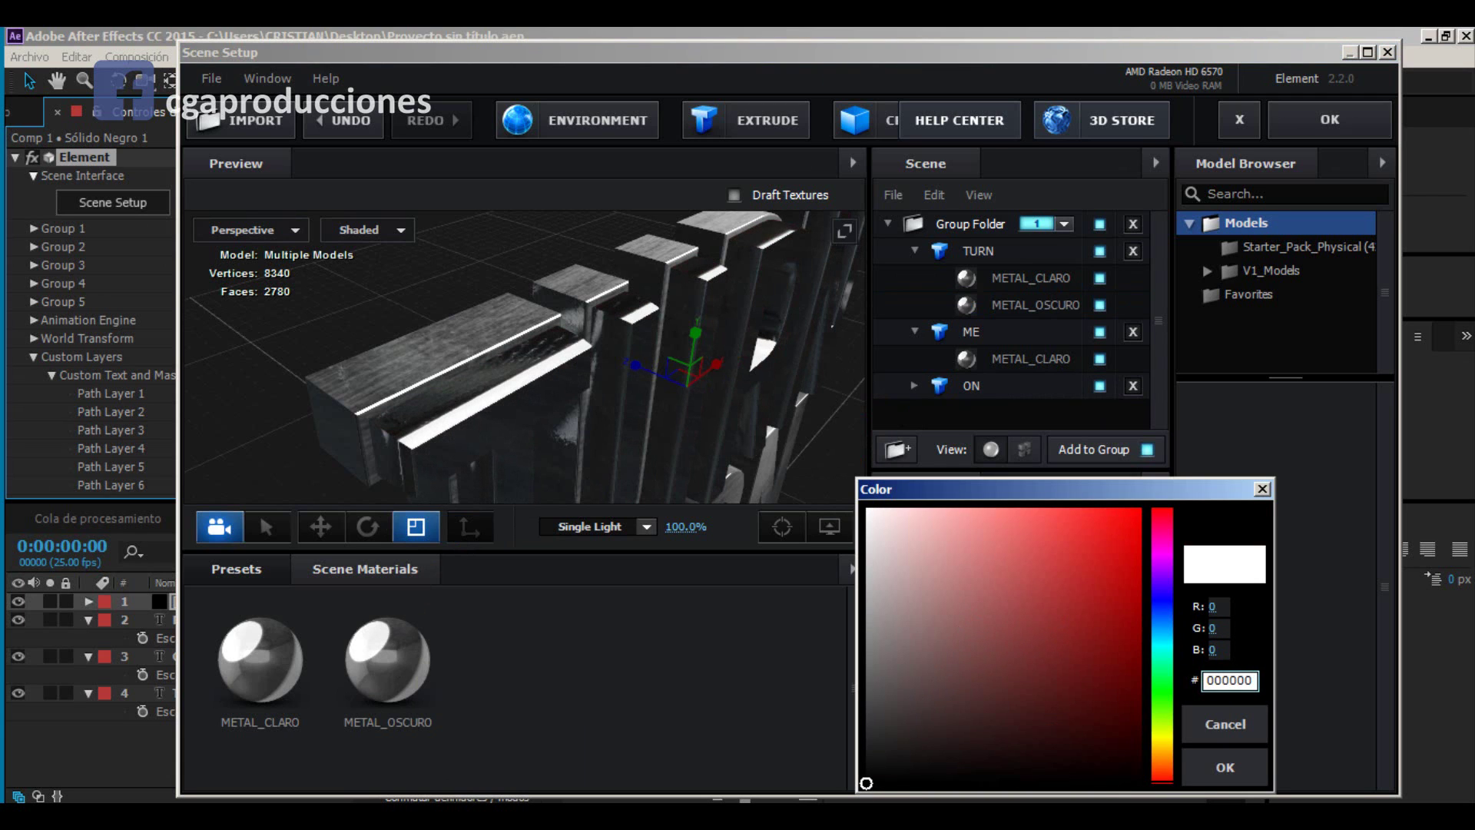
click(1226, 768)
Step: Apply the METAL_OSCURO material to the ON letters and check the dark metal from several angles
drag(584, 361, 538, 355)
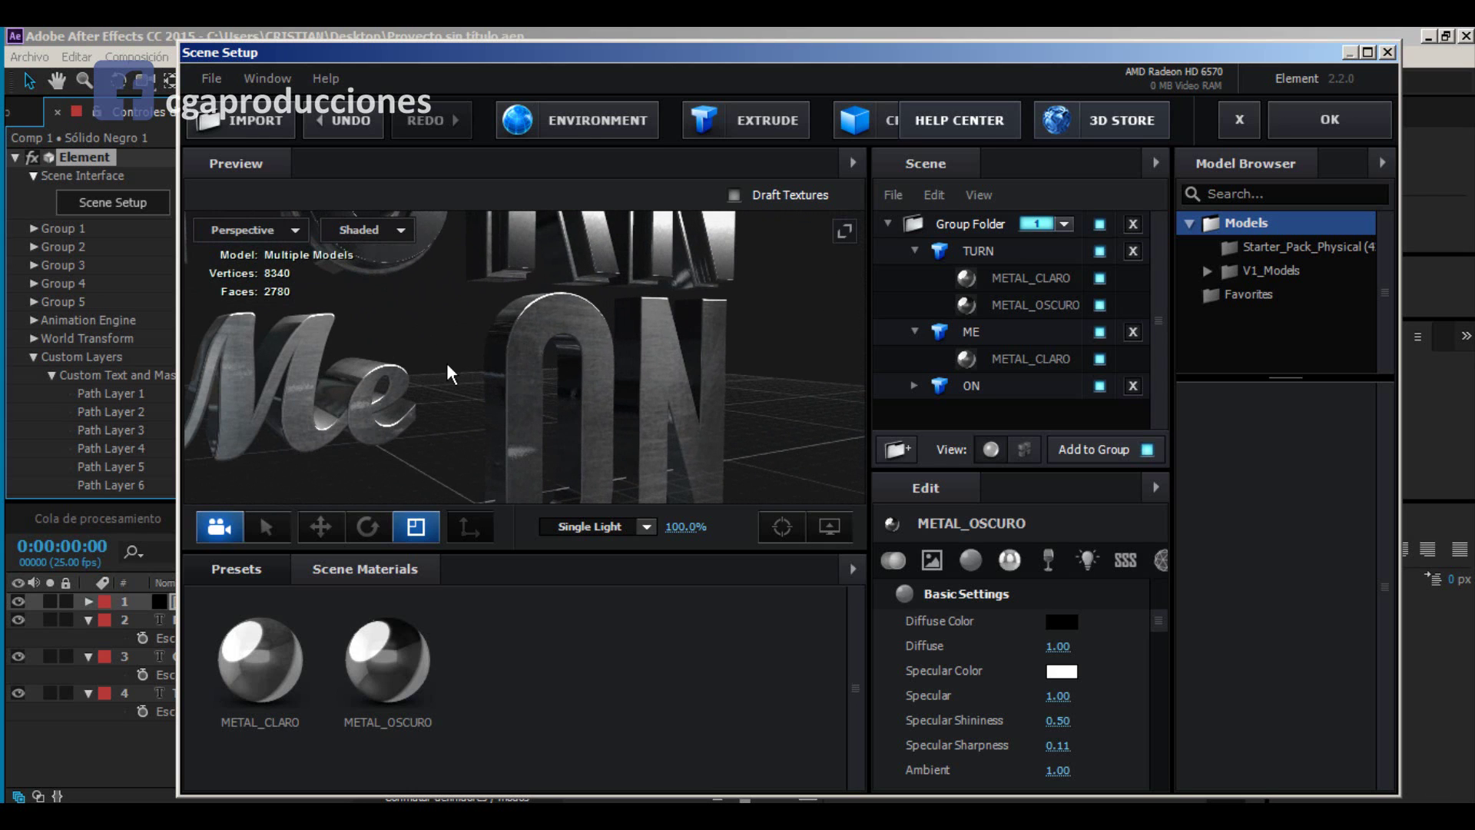
drag(449, 373, 415, 332)
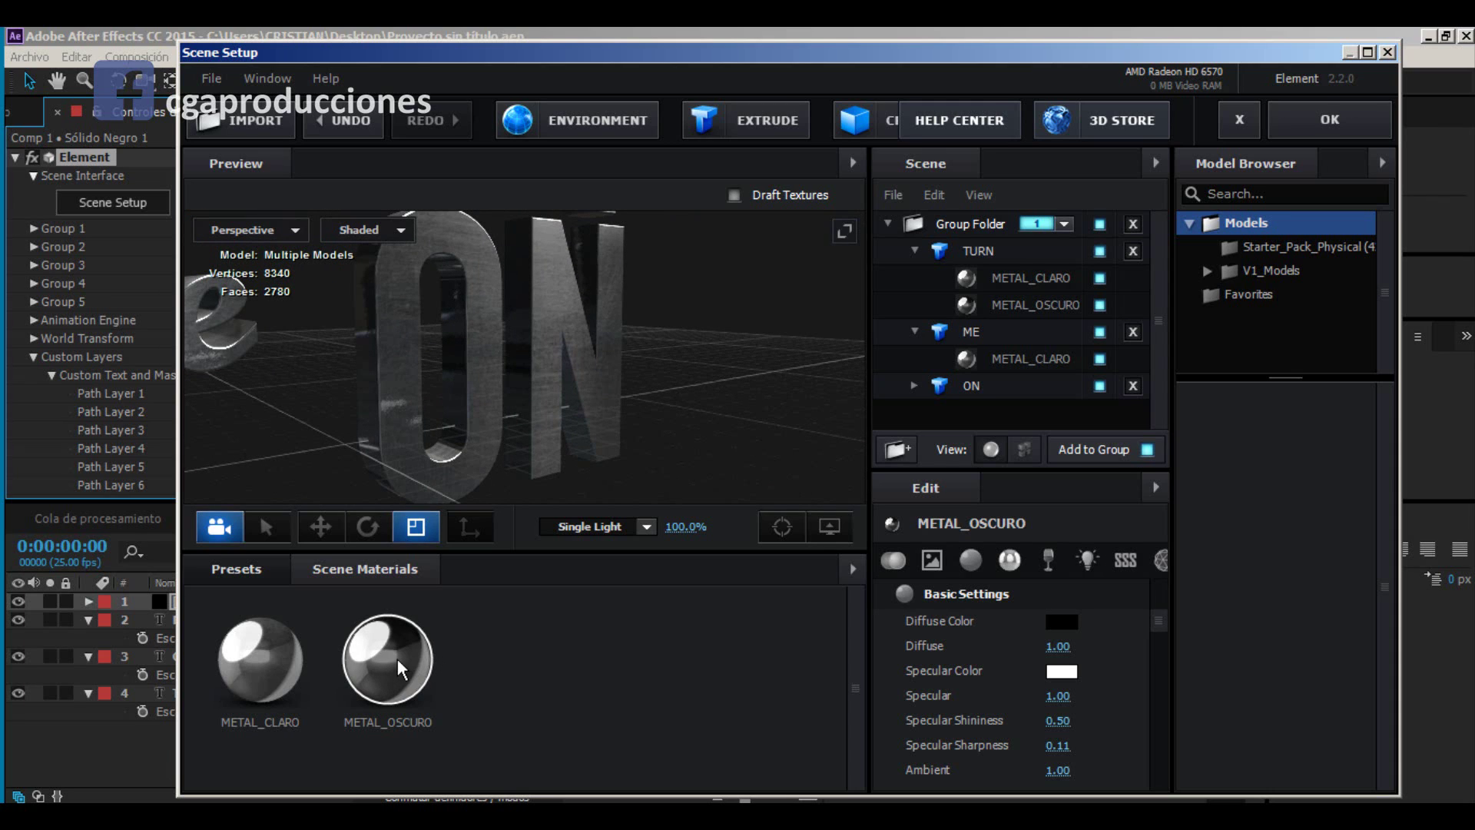
drag(477, 412, 365, 338)
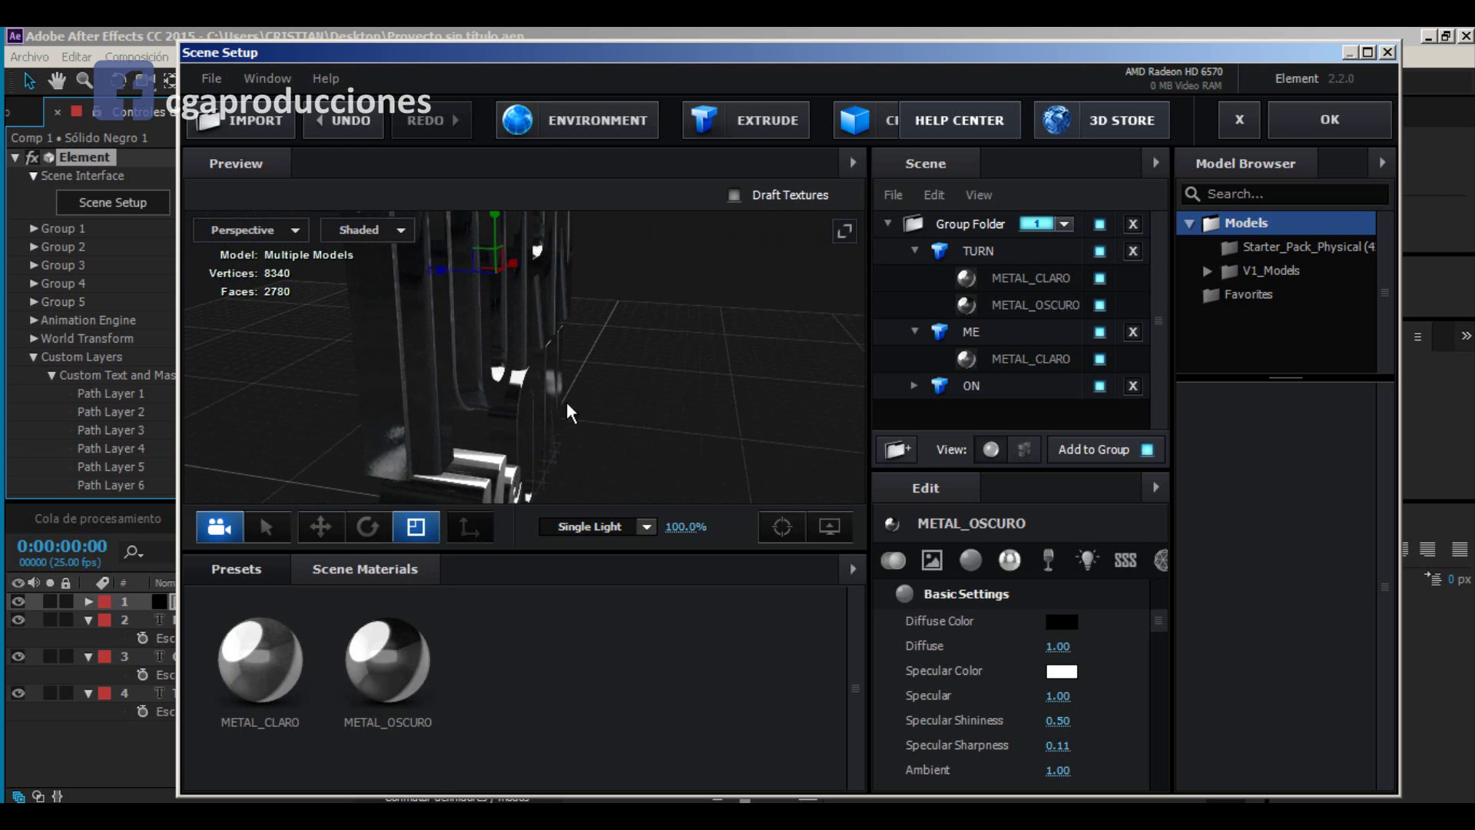
drag(570, 413, 482, 428)
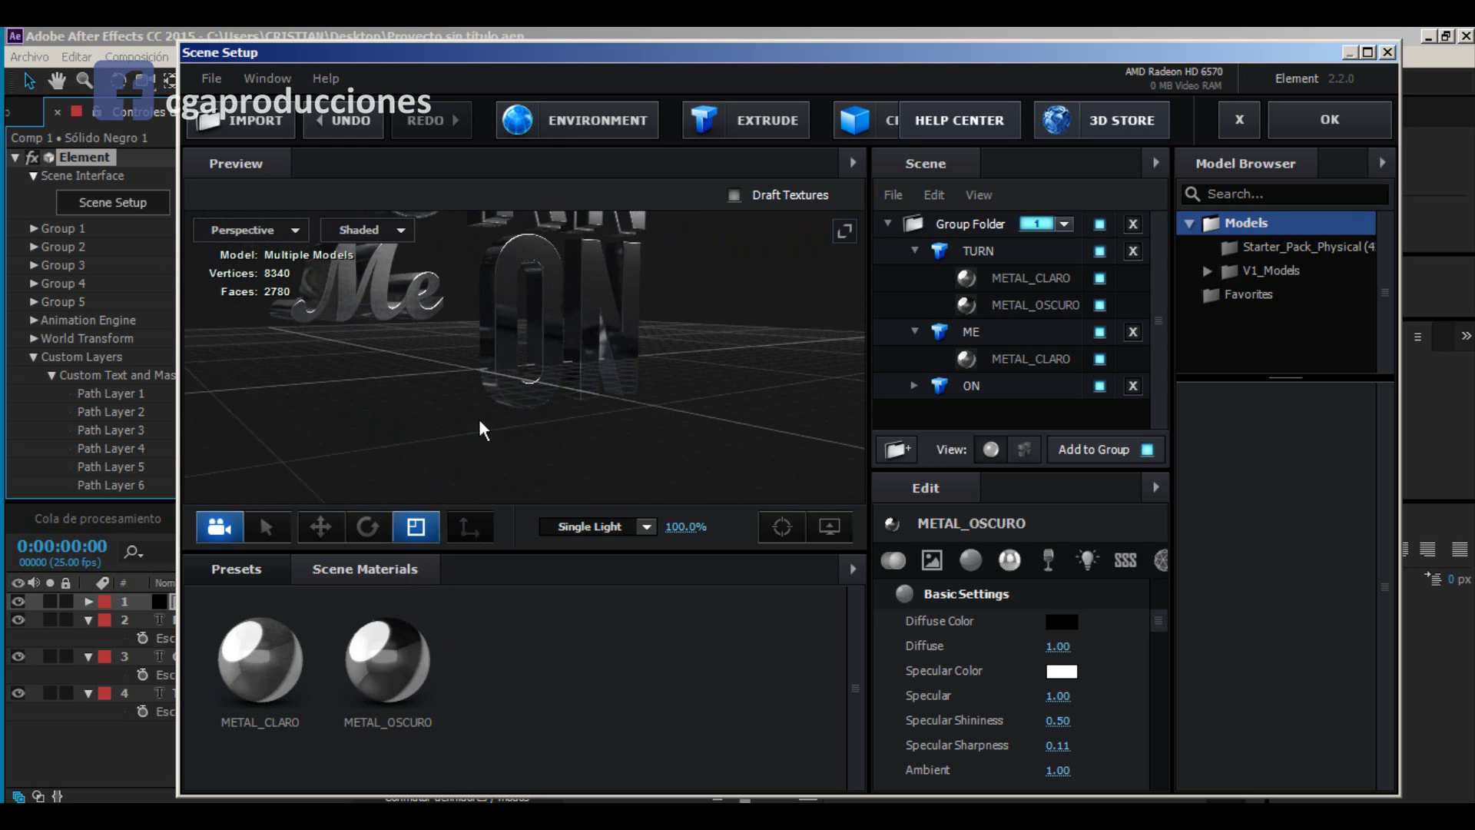
drag(587, 335, 640, 409)
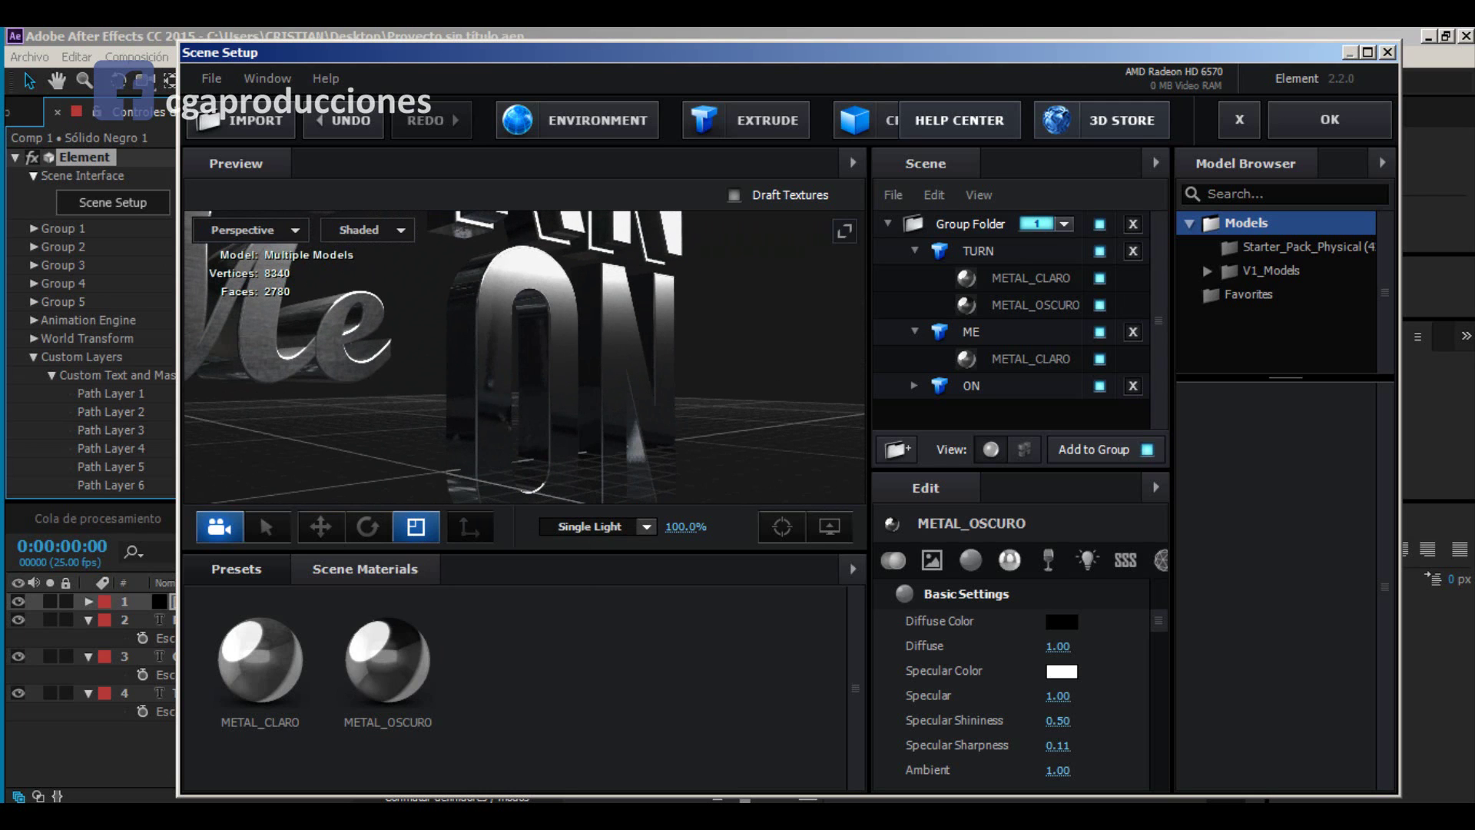
Step: Compare the ON and Me letters with the Comp 1_00000.jpg reference render and examine the scratched brushed metal texture image
click(1064, 783)
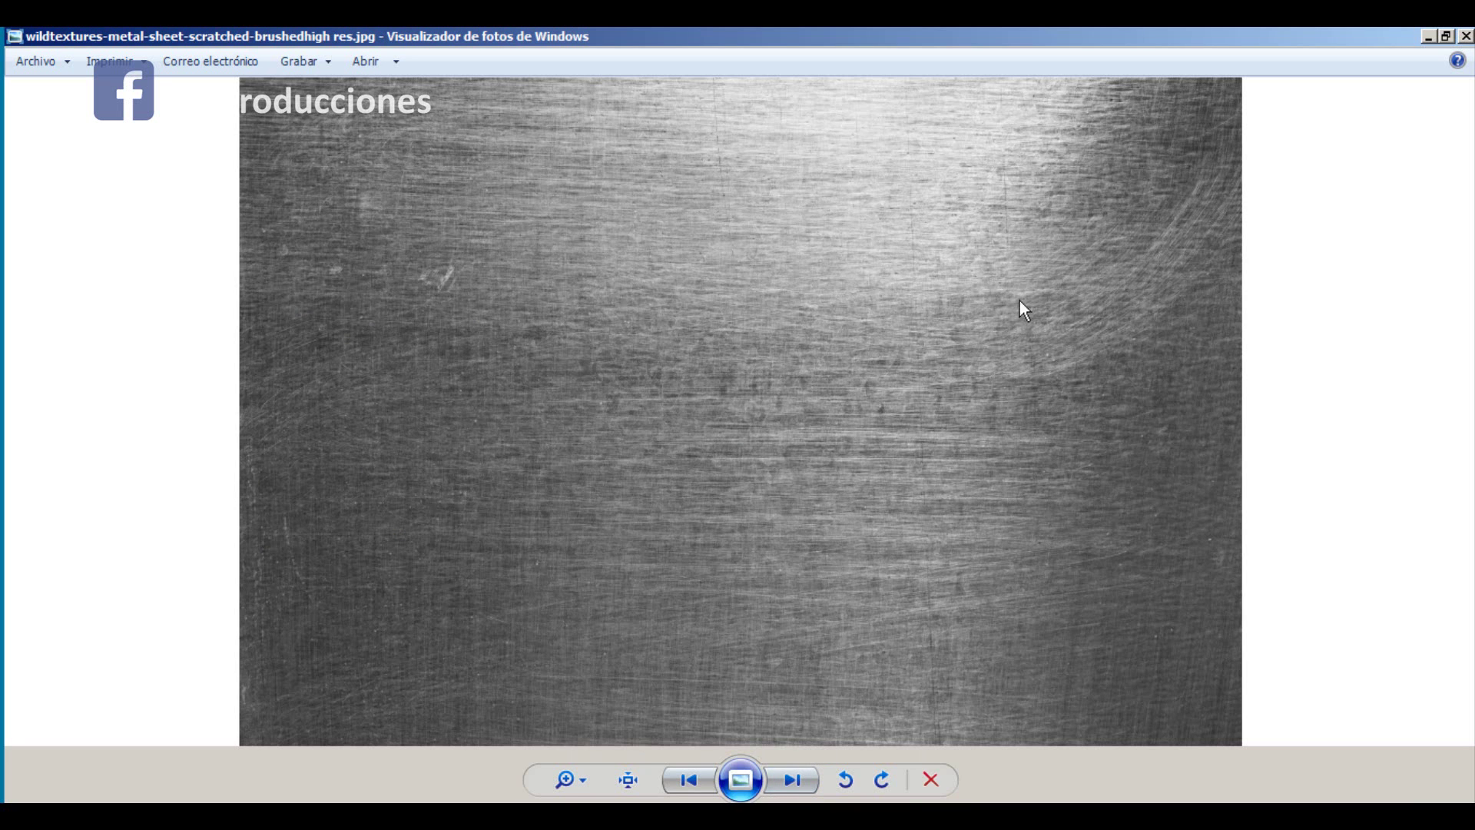
click(1420, 35)
click(1070, 785)
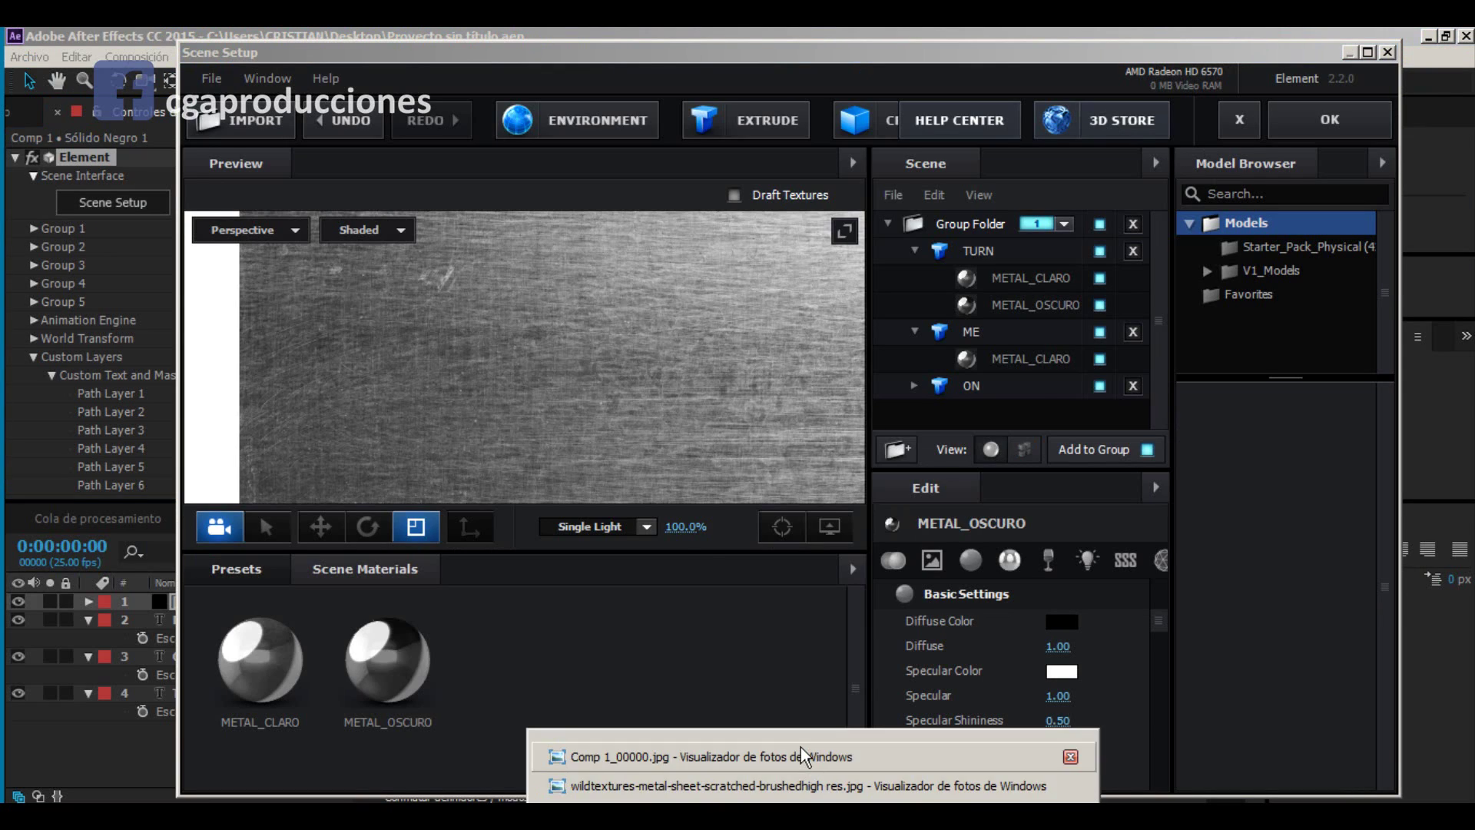
click(715, 744)
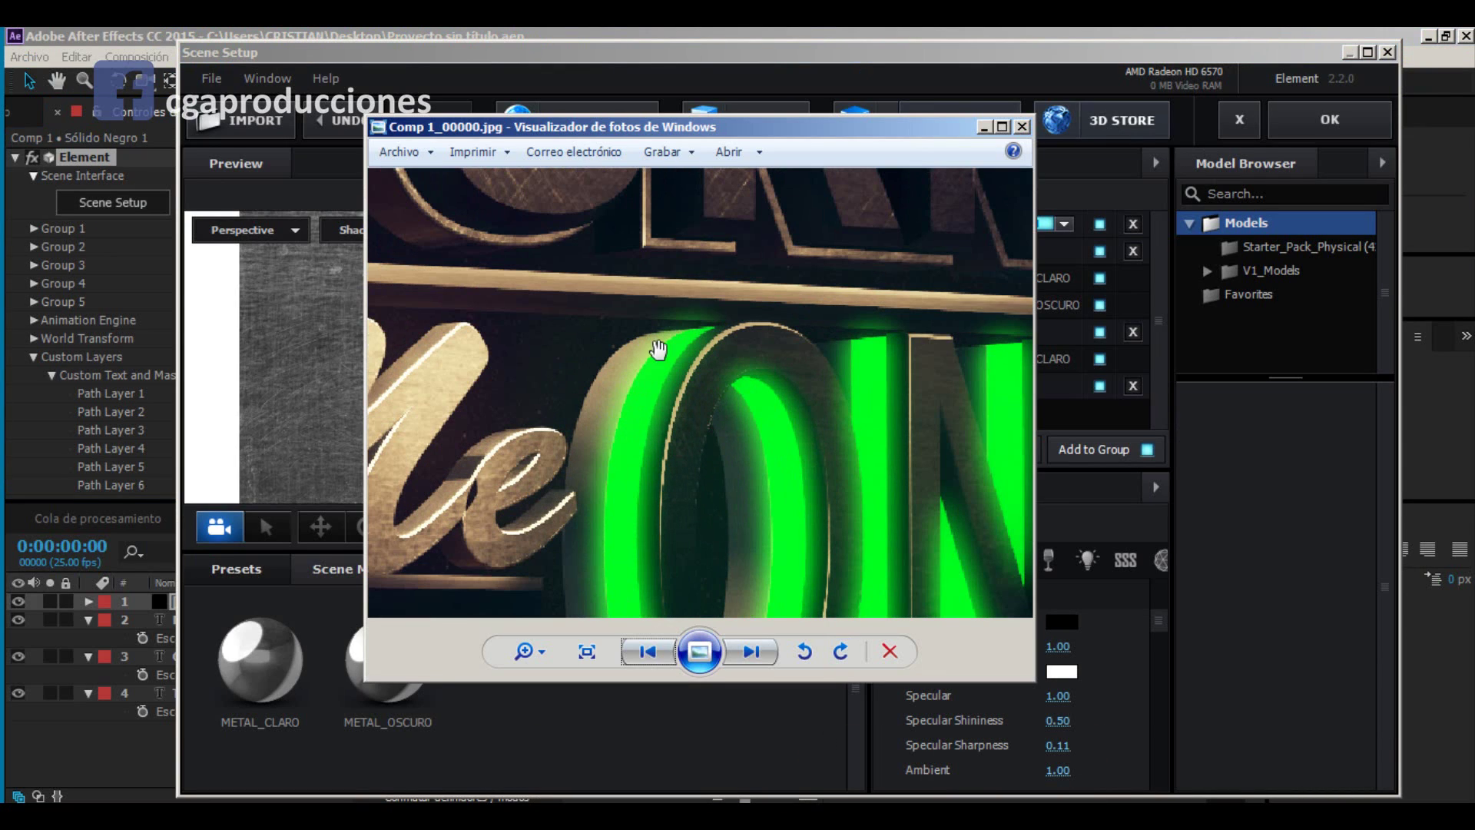
click(982, 127)
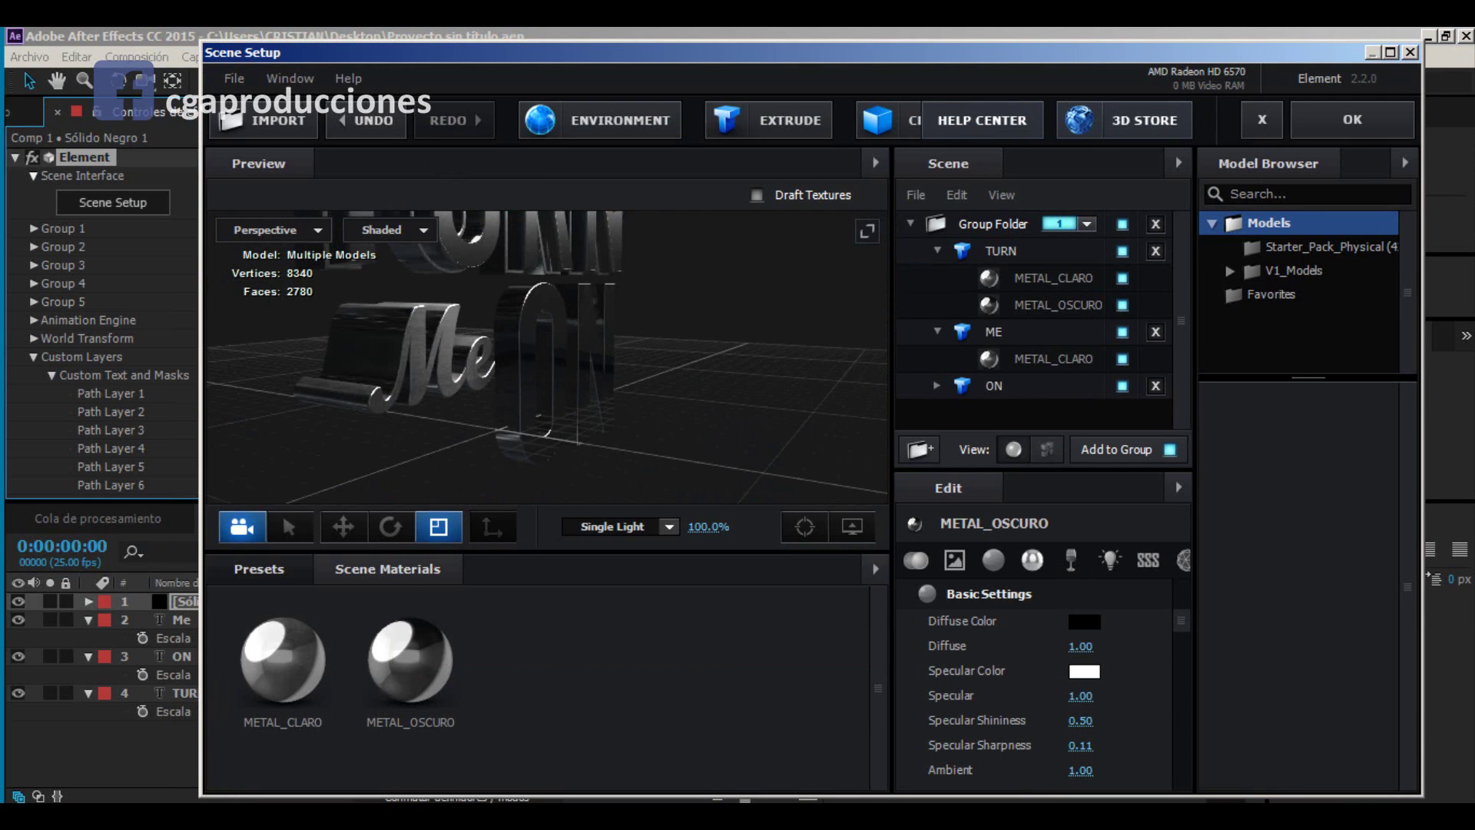
mouse_move(806, 814)
click(803, 784)
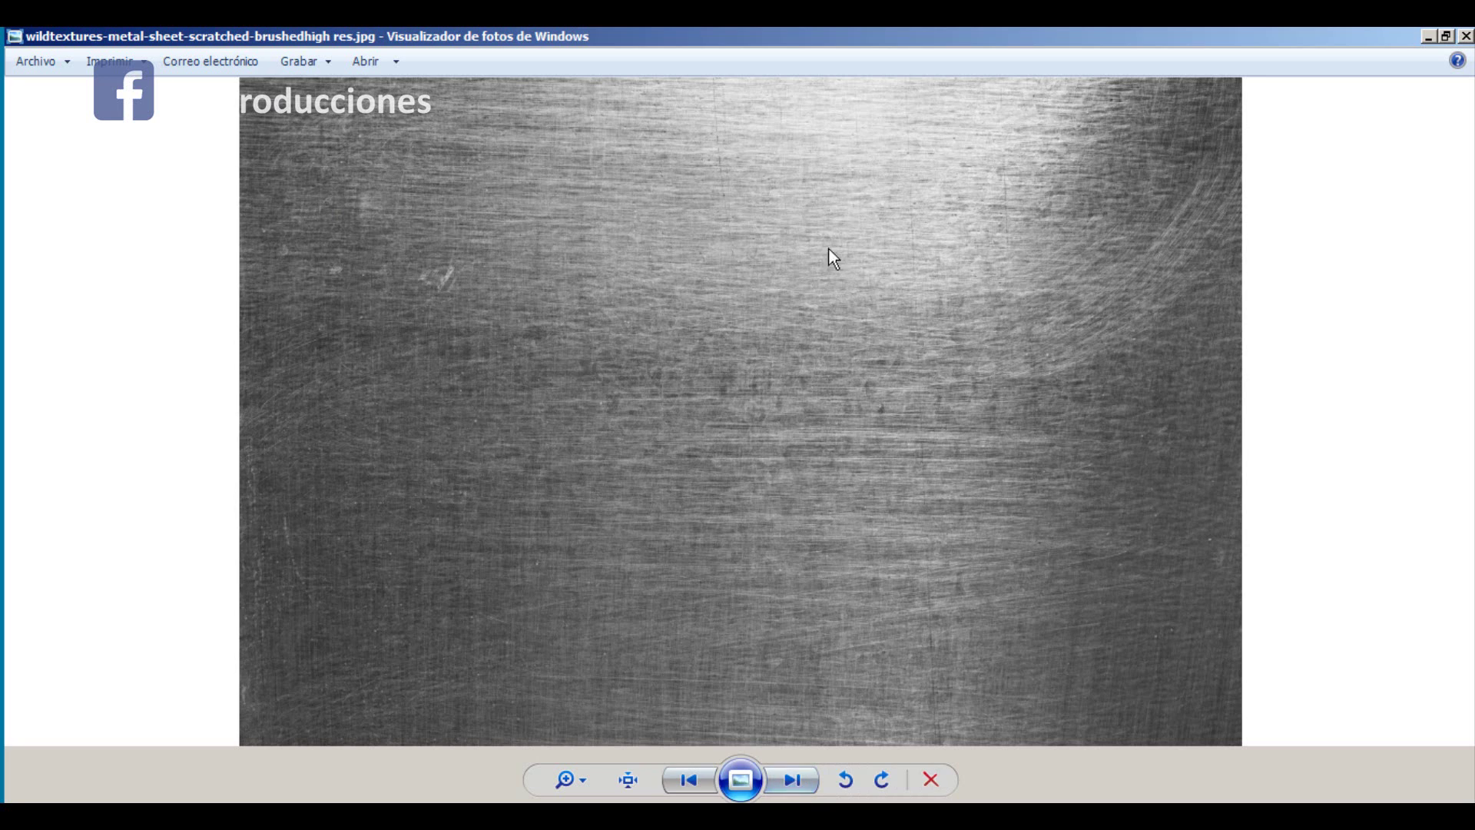
click(1428, 36)
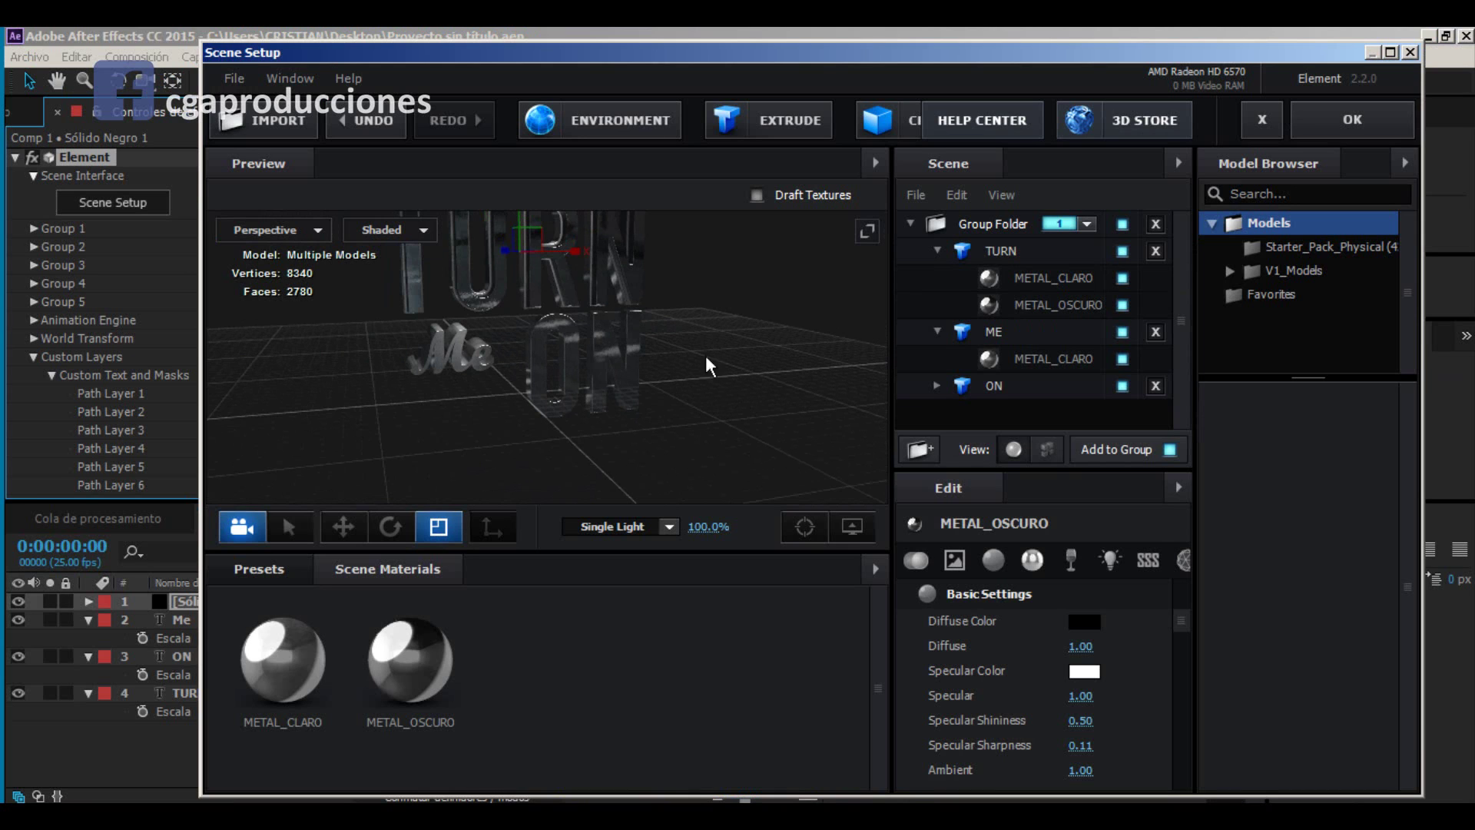
Step: Select the ON text model in the 3D preview
middle_drag(723, 269, 732, 386)
drag(732, 386, 699, 357)
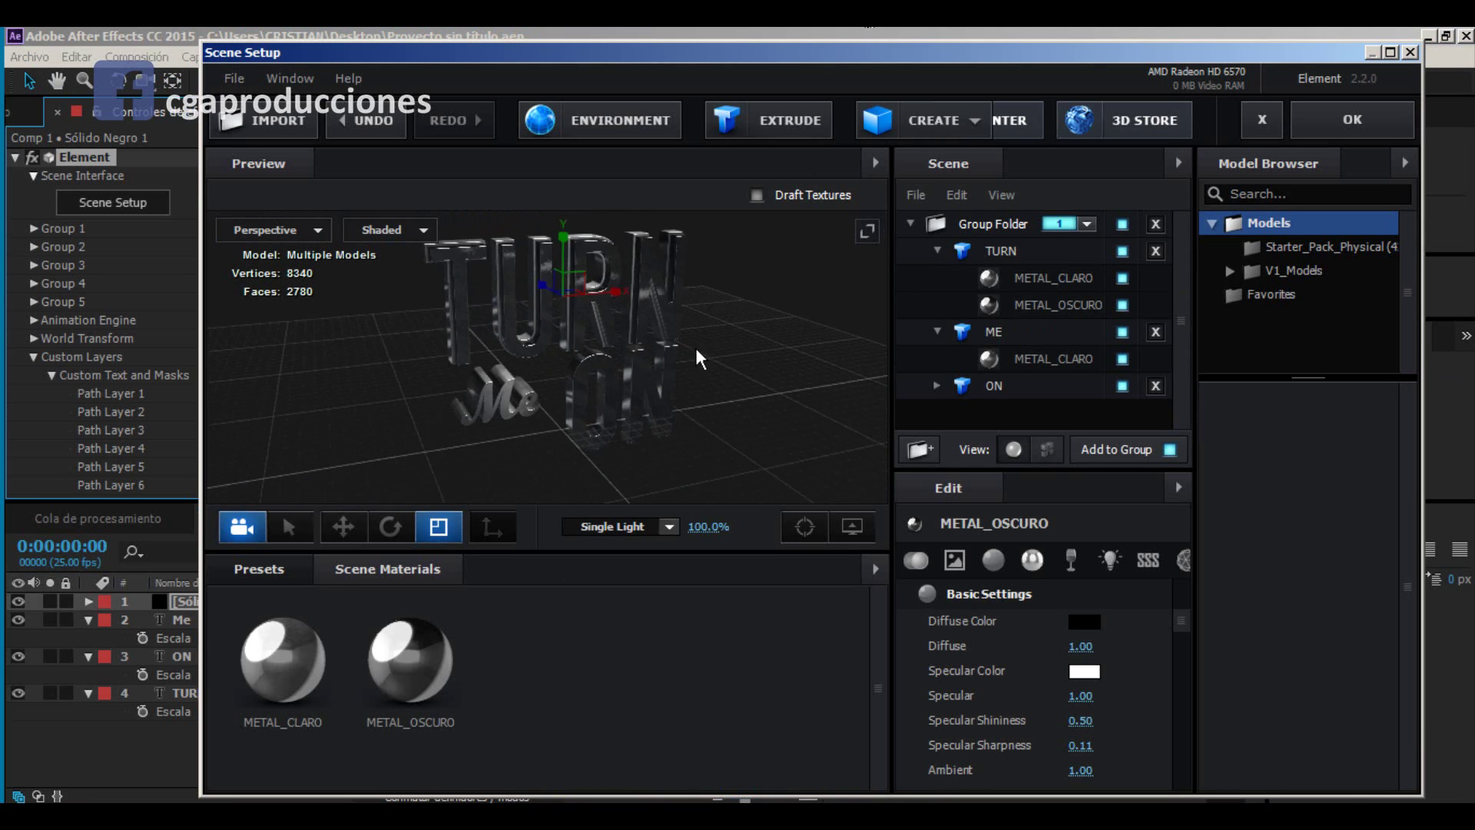
right_drag(699, 357, 487, 329)
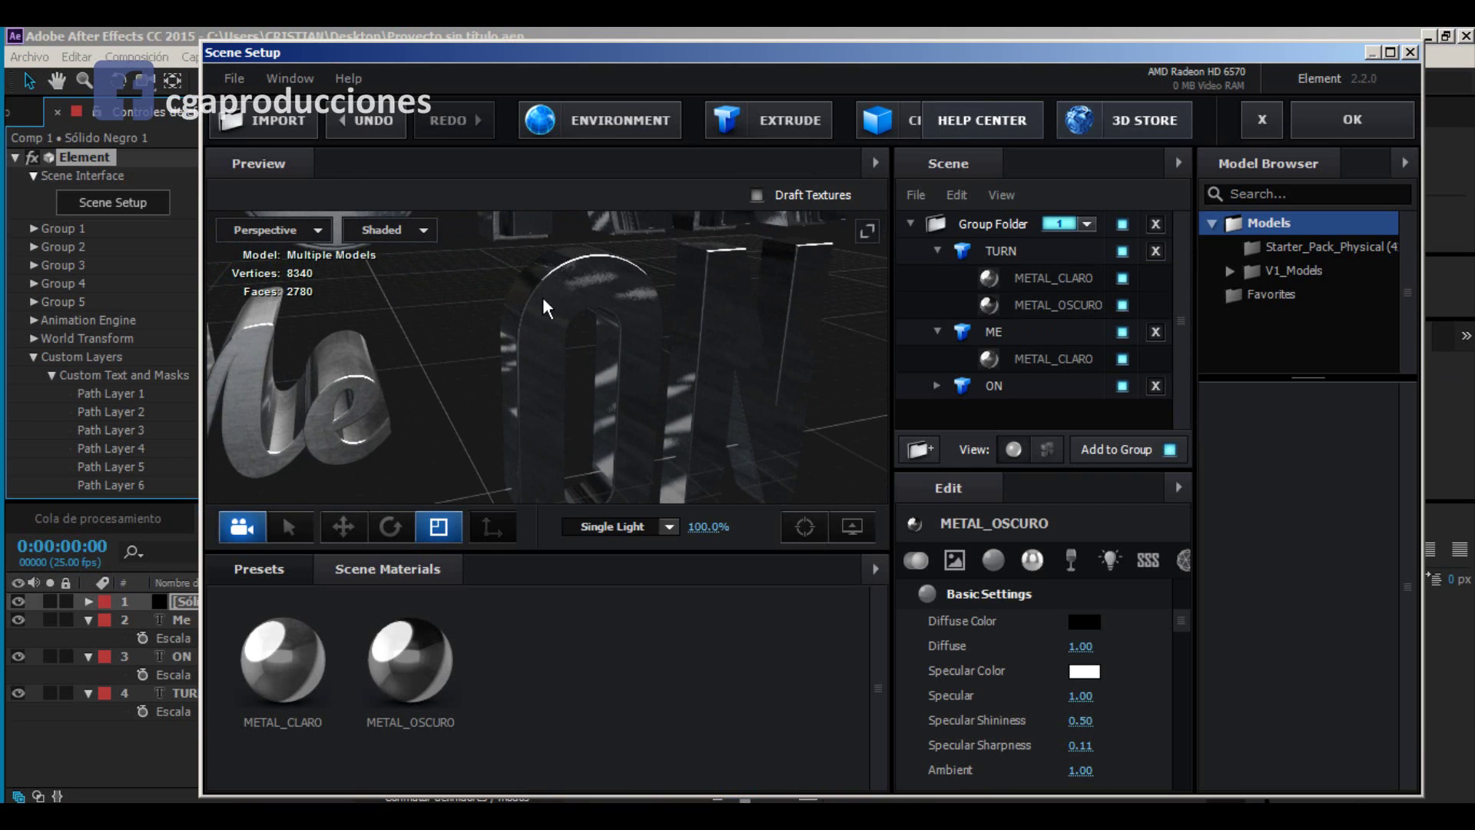
click(546, 364)
click(349, 419)
click(569, 378)
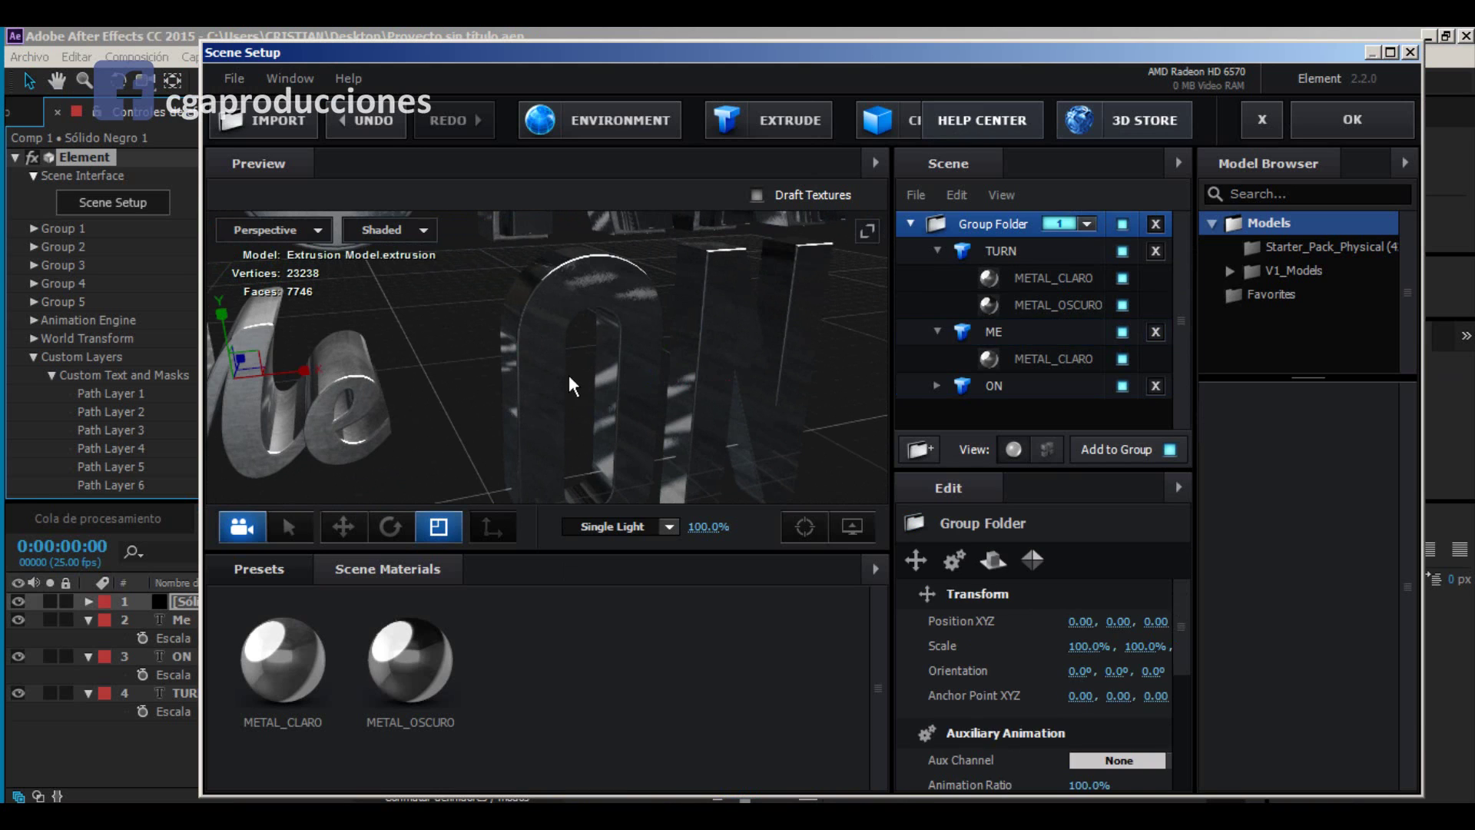
click(547, 396)
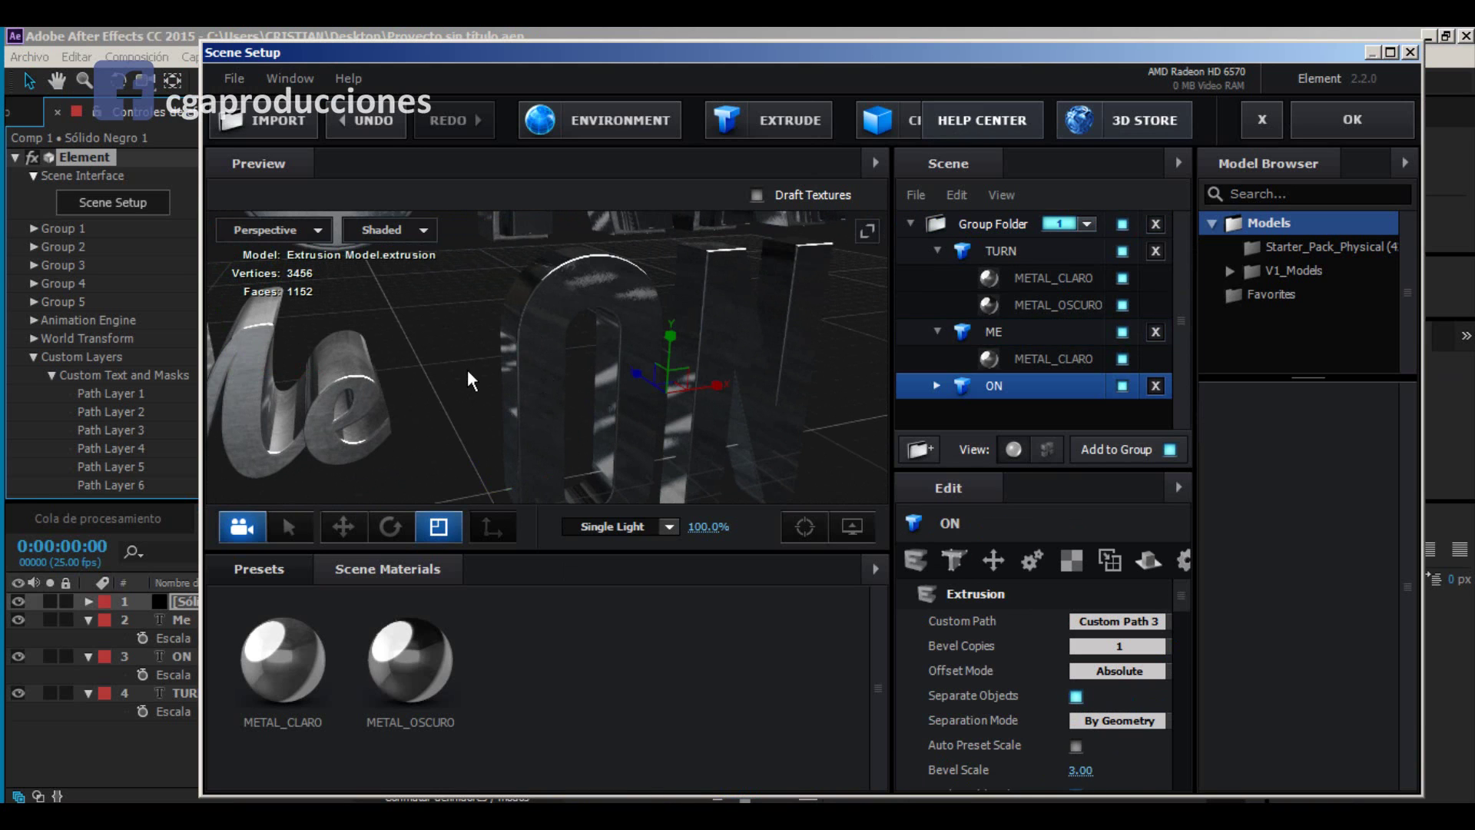
key(w)
drag(451, 373, 540, 382)
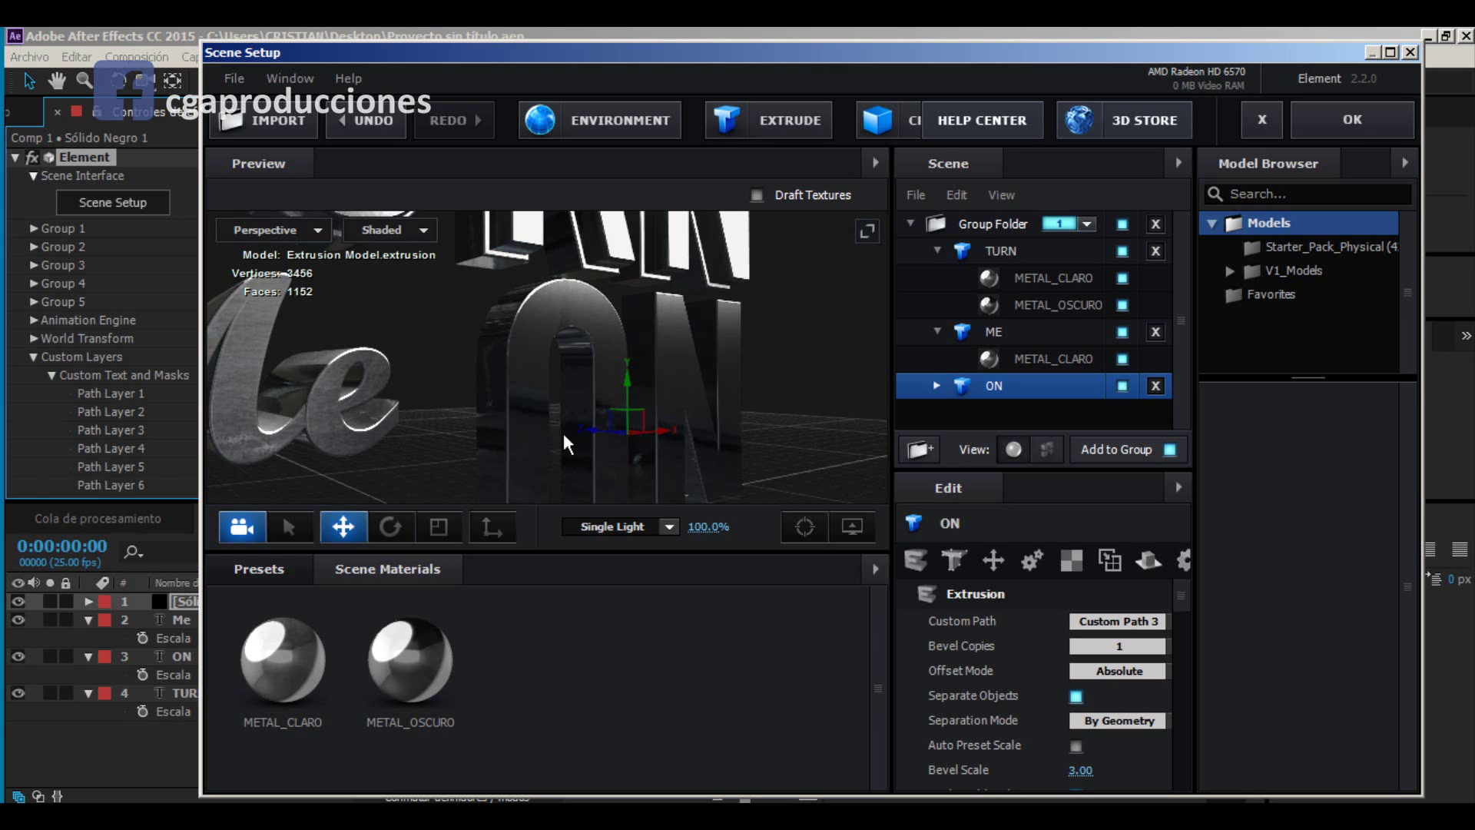
key(ctrl+d)
drag(580, 421, 614, 533)
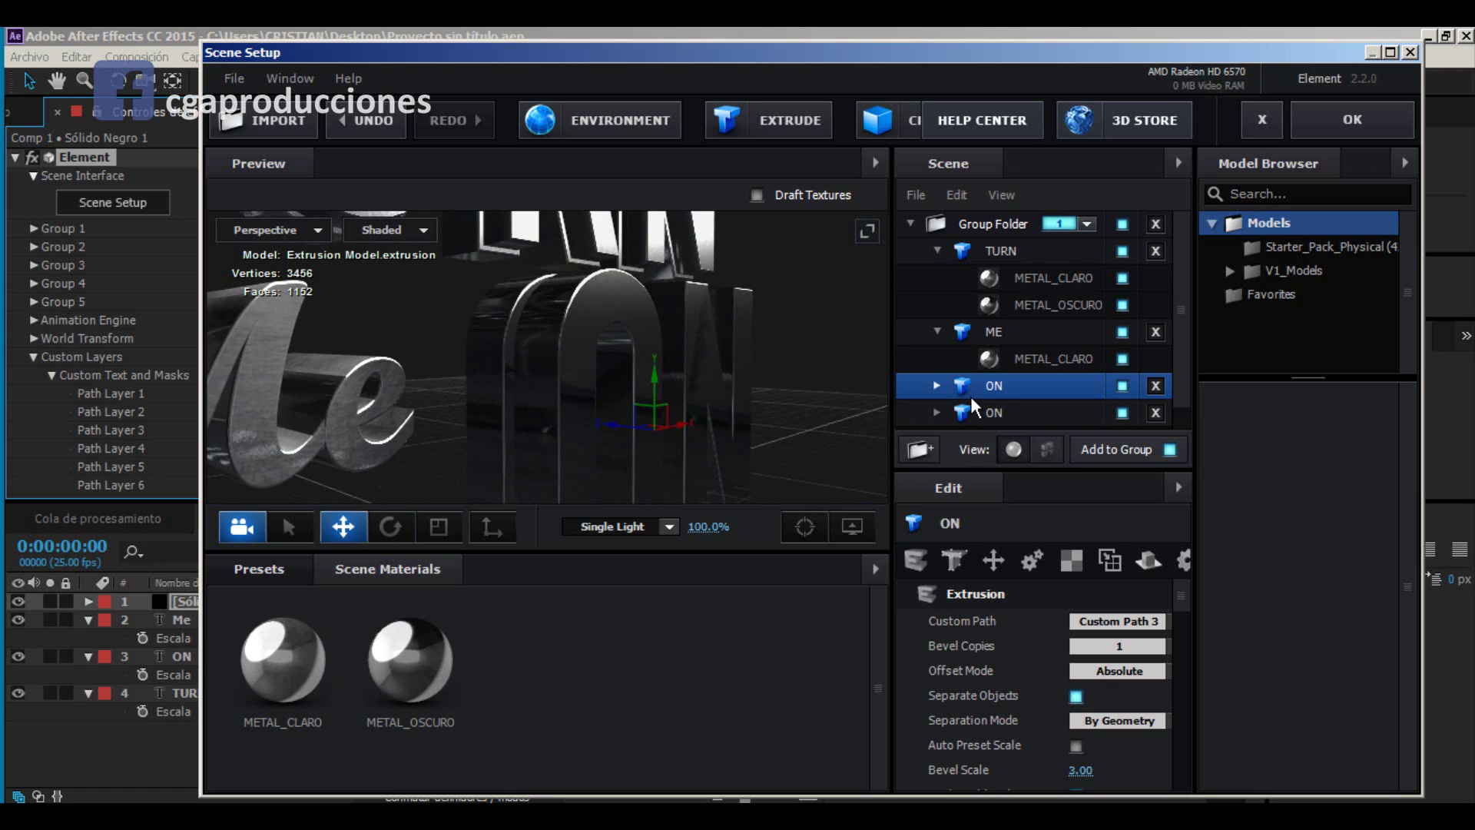
key(Delete)
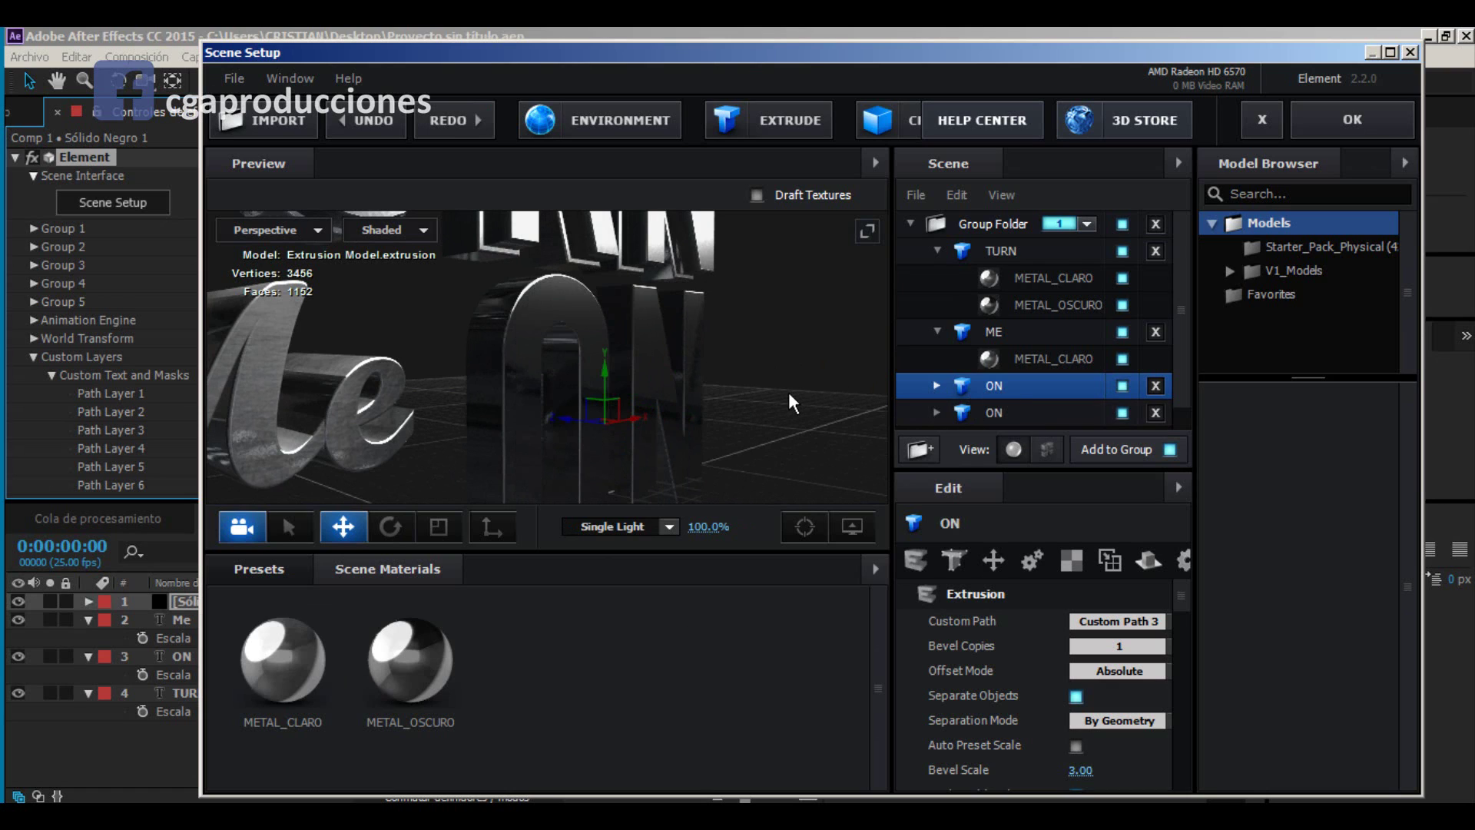
Step: Expand the ON model in the scene and set its Bevel Copies to 2
click(937, 386)
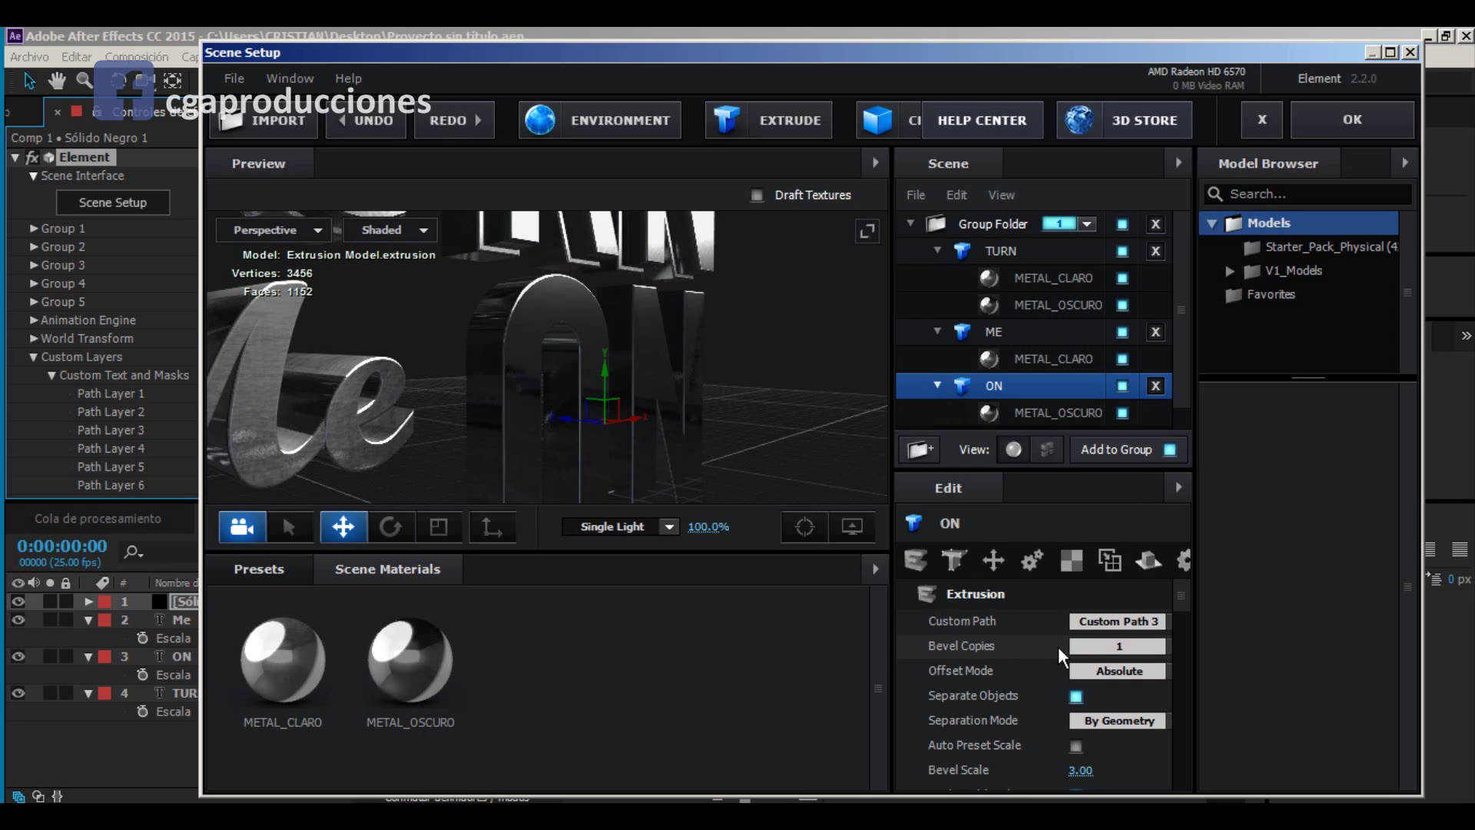
click(1100, 647)
click(1100, 664)
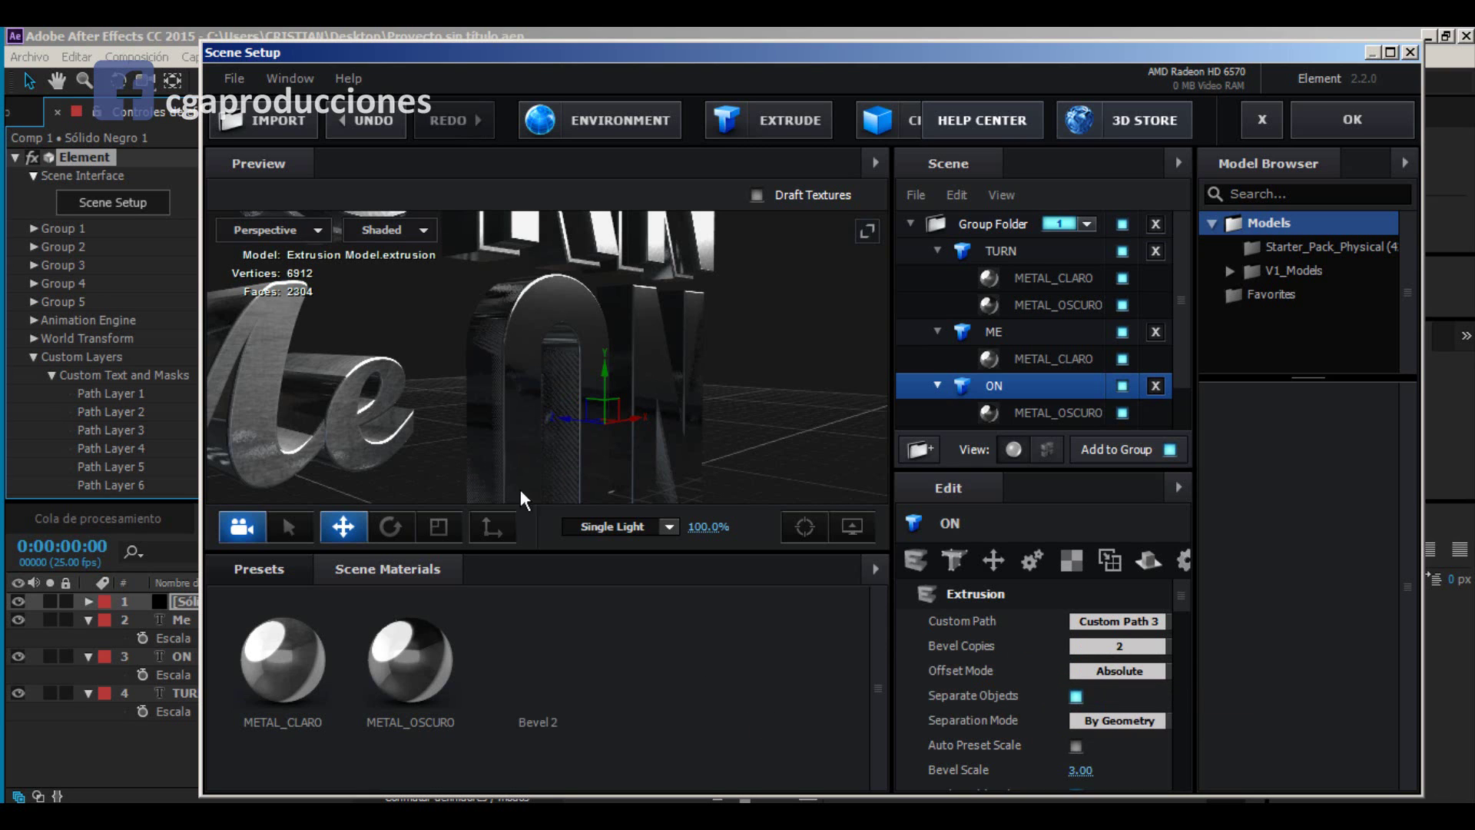
Step: Set the Z Offset of the ON model's METAL_OSCURO bevel to 1.83
drag(389, 363, 500, 368)
drag(1072, 399, 1067, 389)
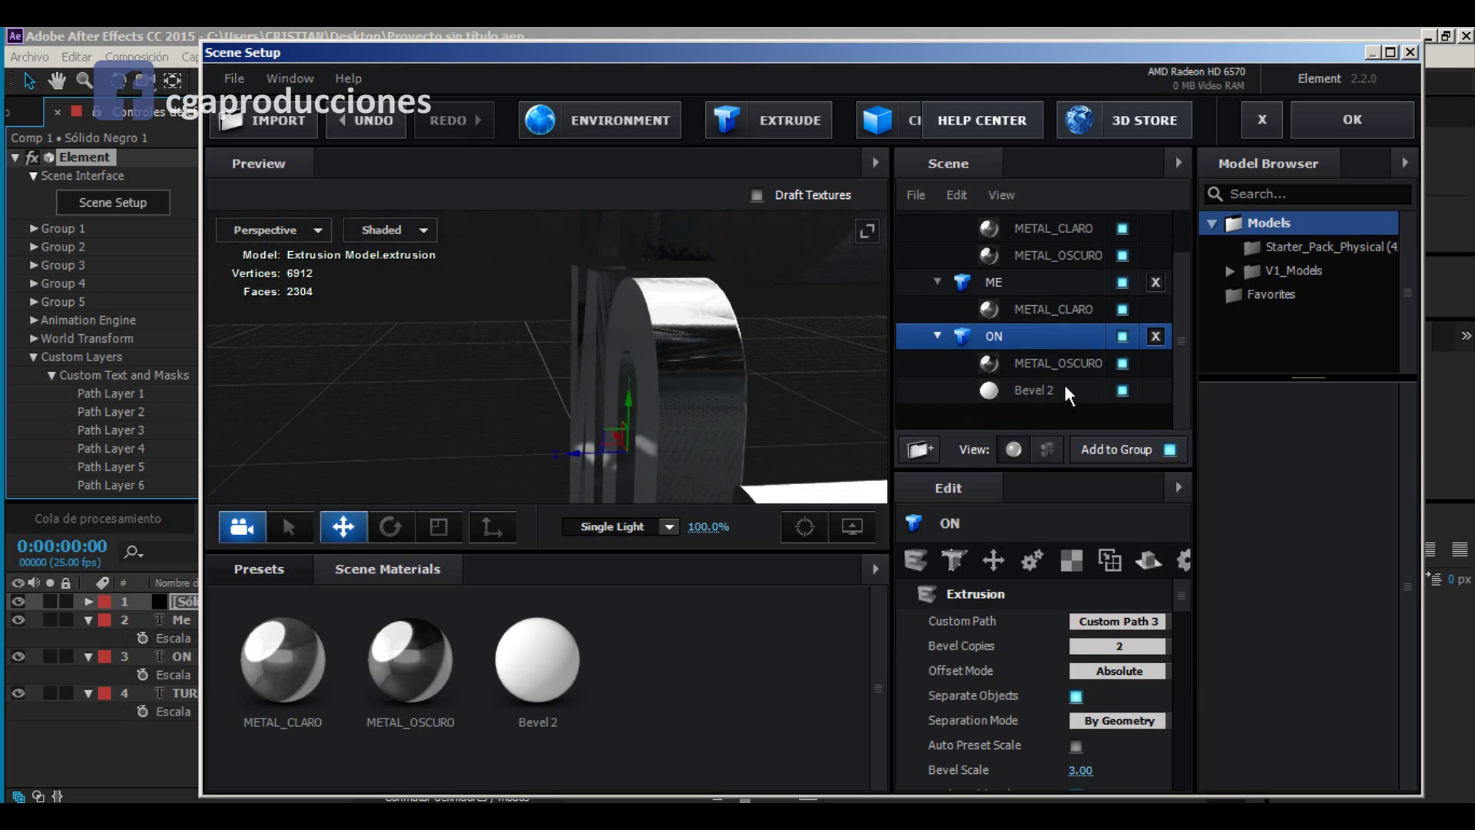
click(1058, 366)
drag(607, 341, 501, 372)
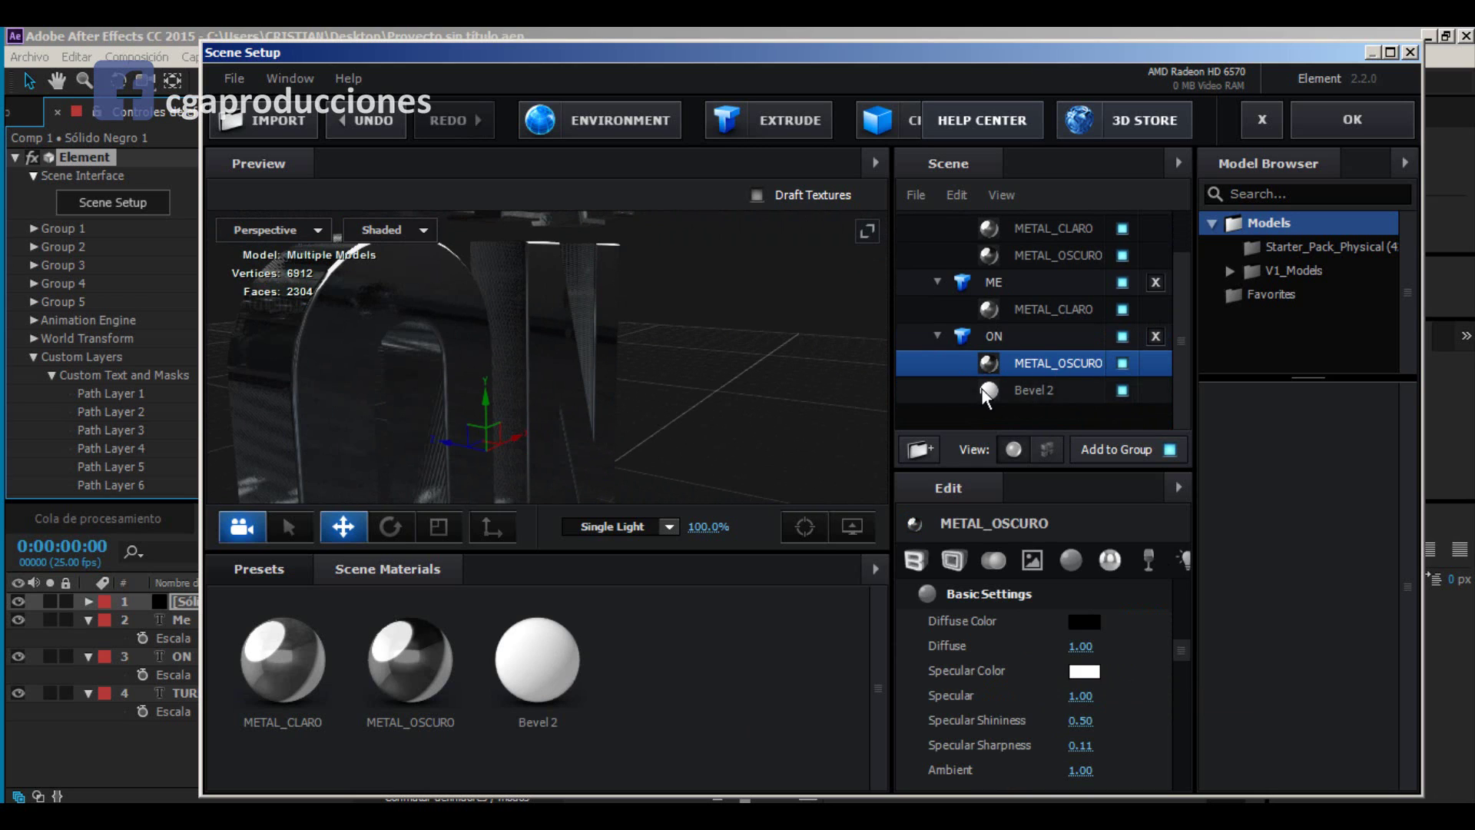
scroll(1064, 619, up, 5)
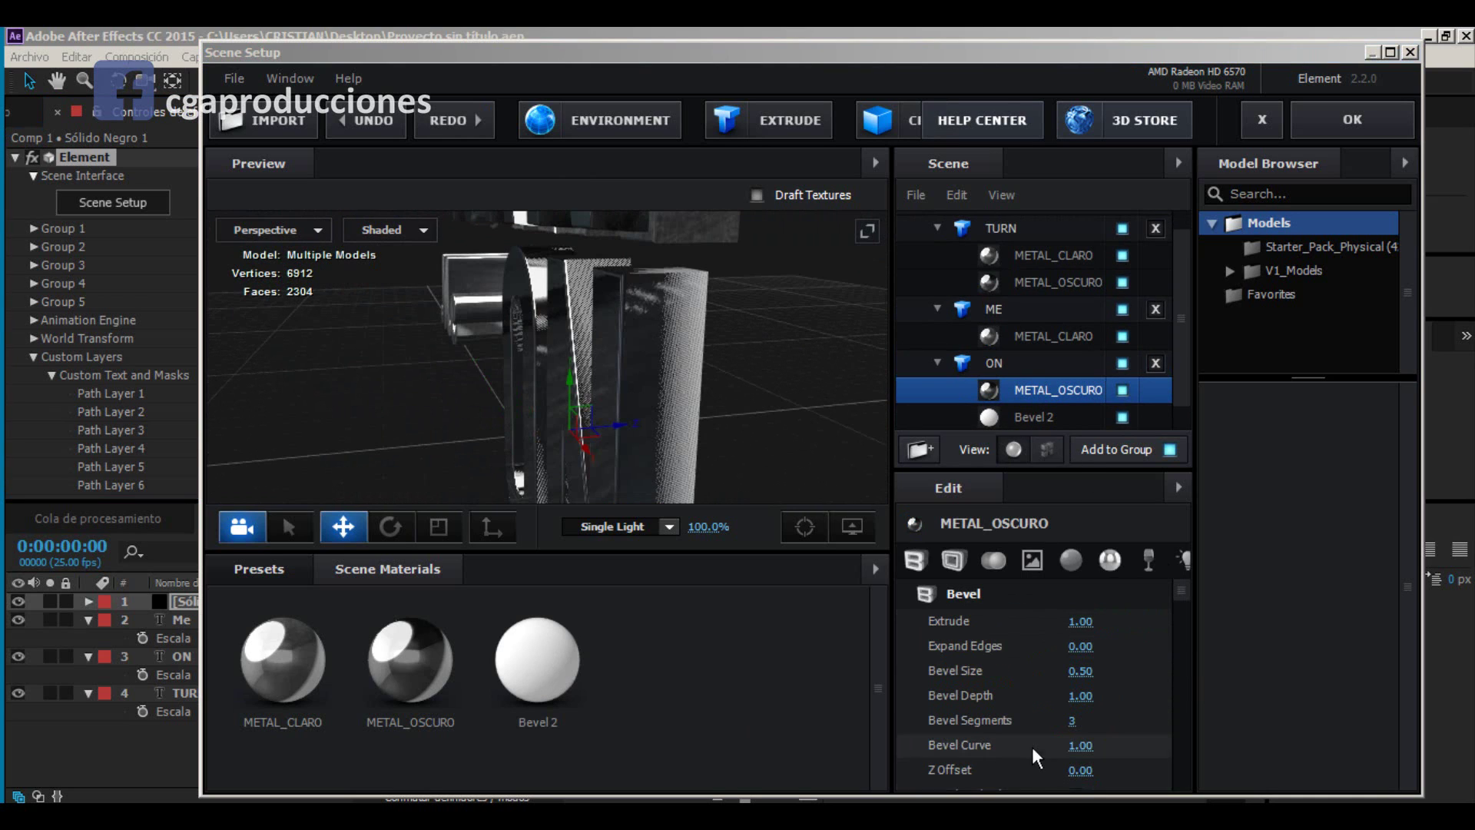
drag(1080, 769, 1271, 766)
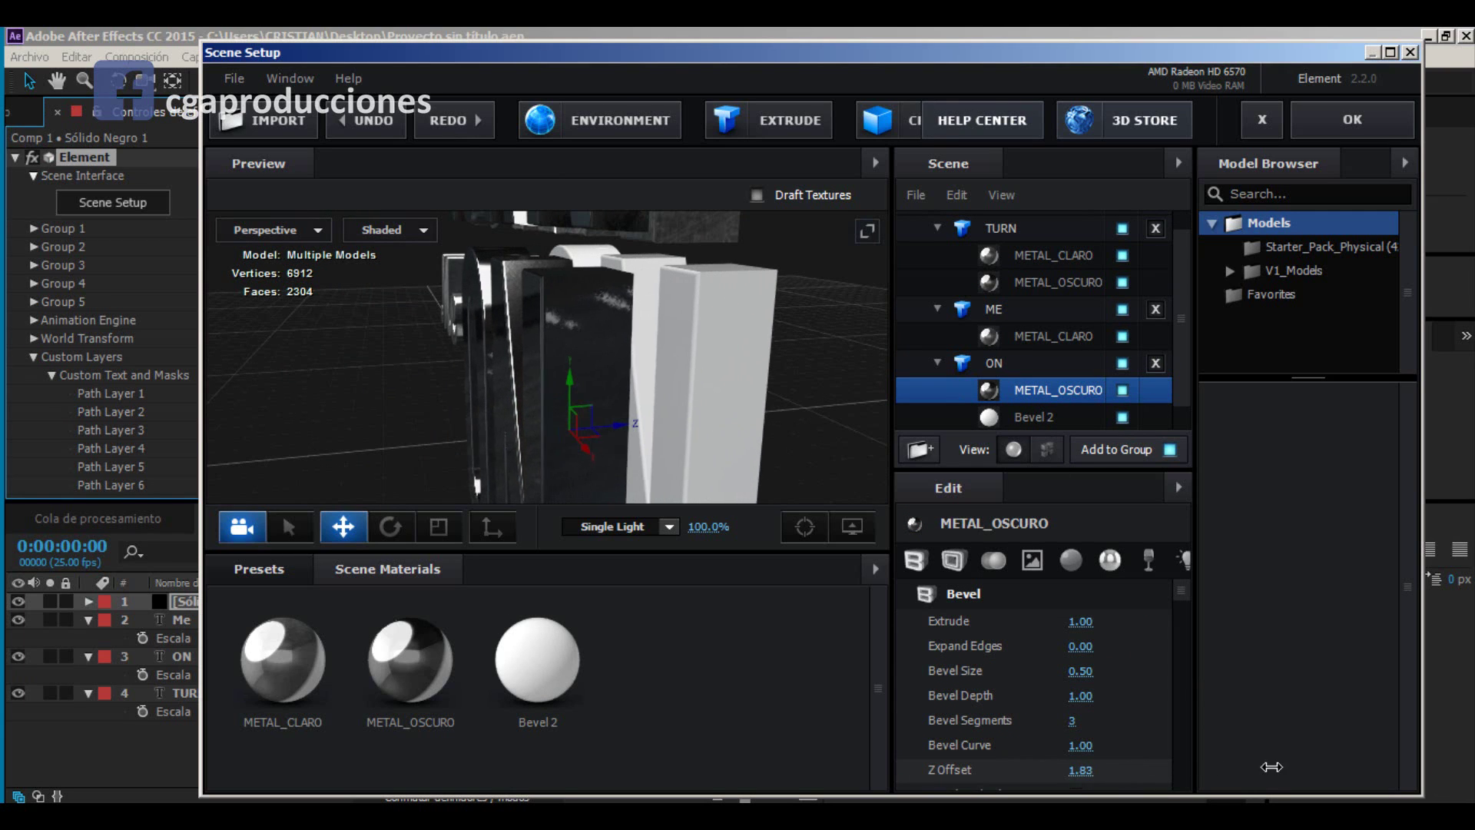
Step: Set the ON model's Bevel 2 to Expand Edges -2.25 and Z Offset 1.41
click(1065, 417)
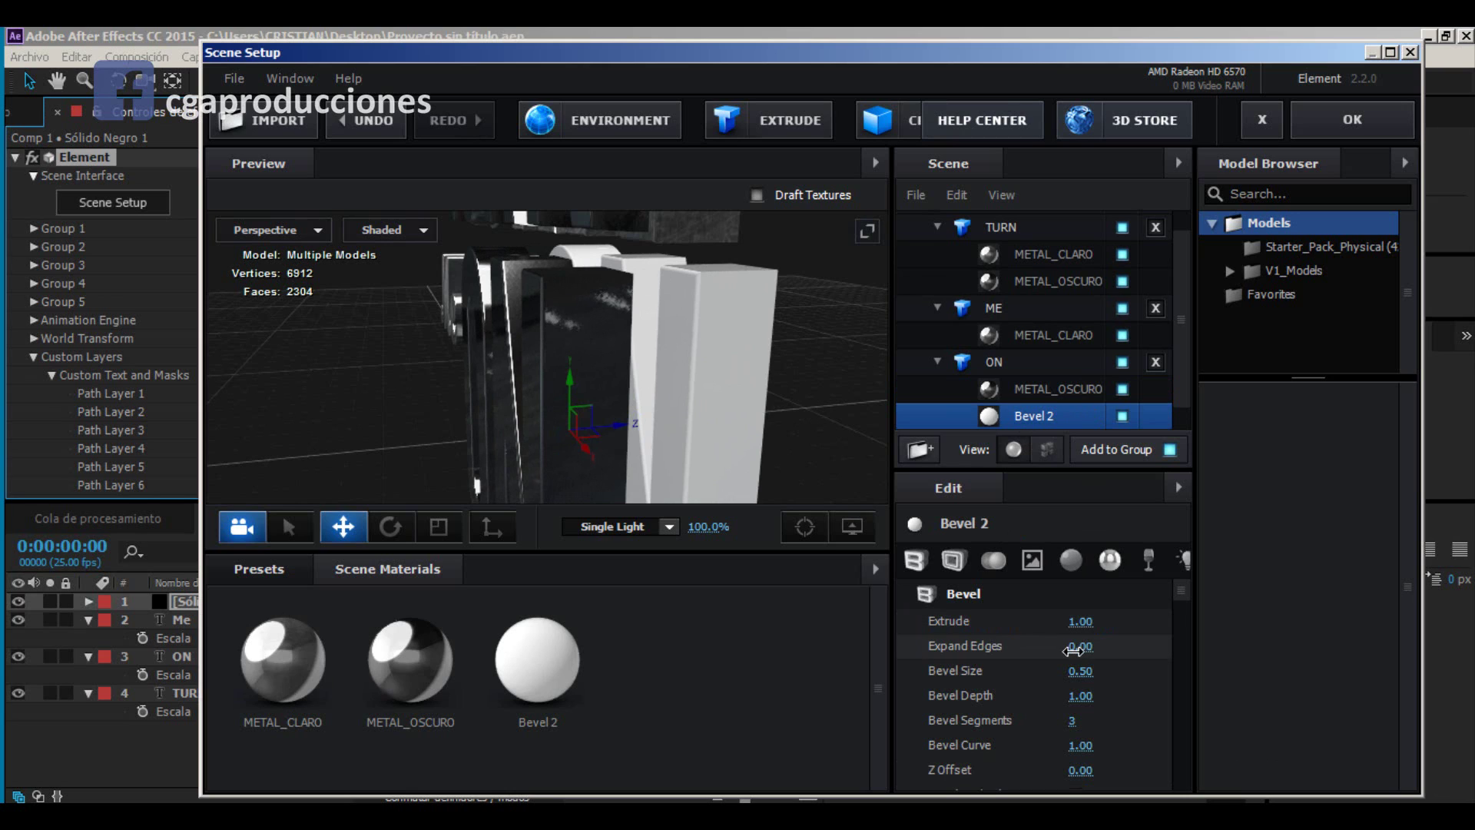
drag(1077, 647, 855, 653)
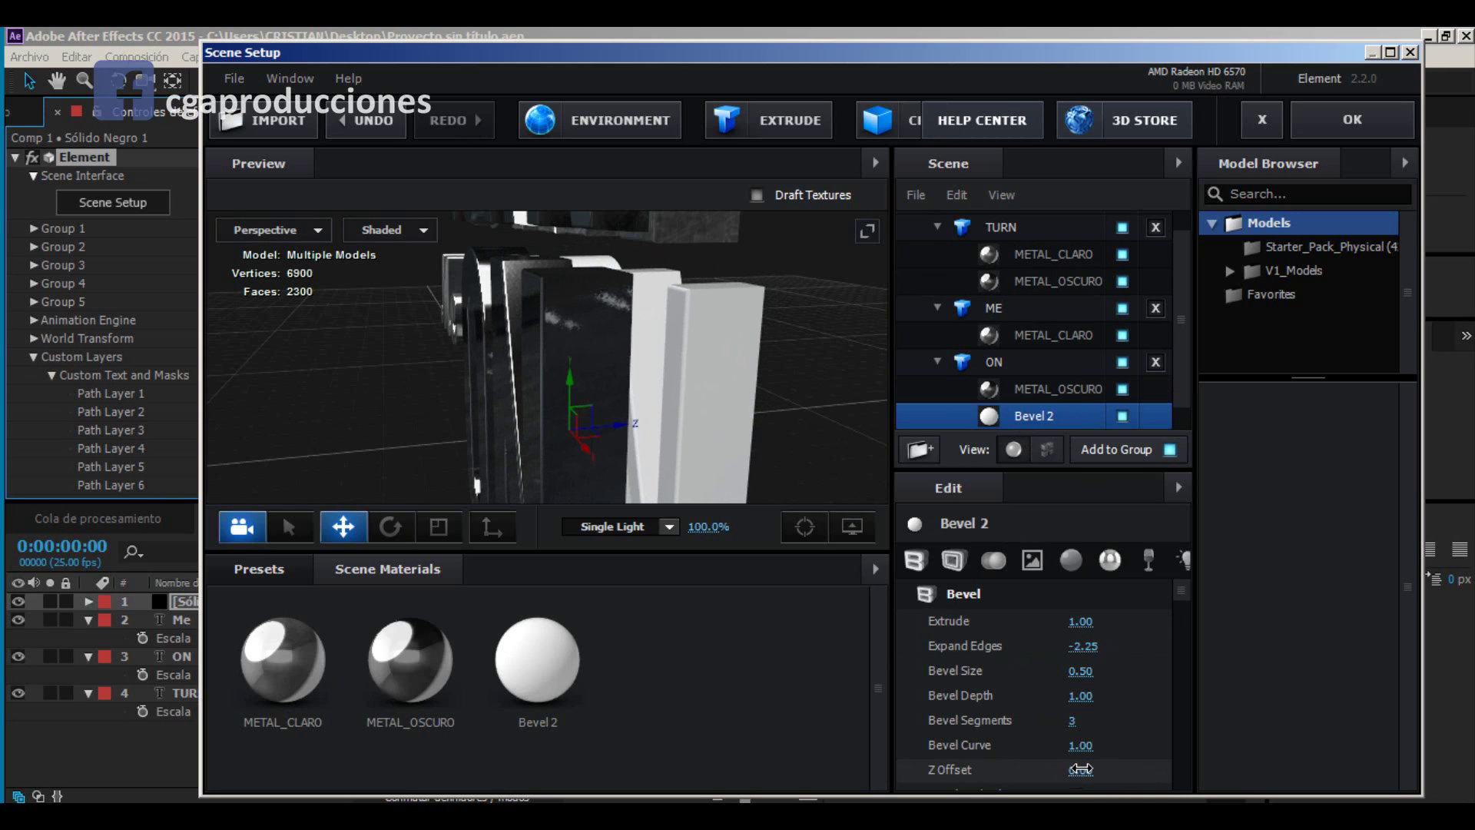
drag(1081, 769, 1232, 769)
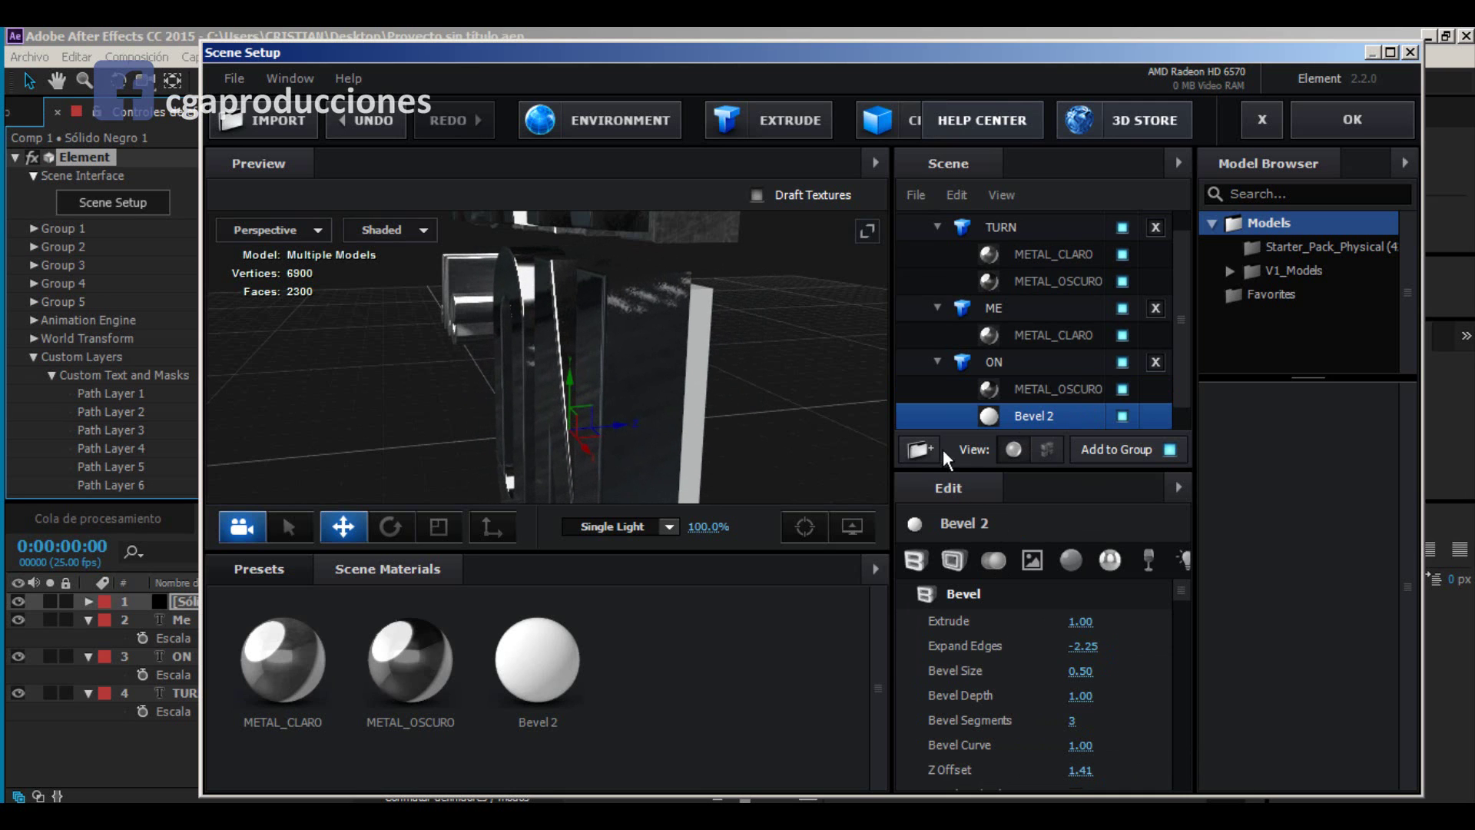
Step: Increase the ON model's Bevel Copies to 3
drag(765, 384, 426, 387)
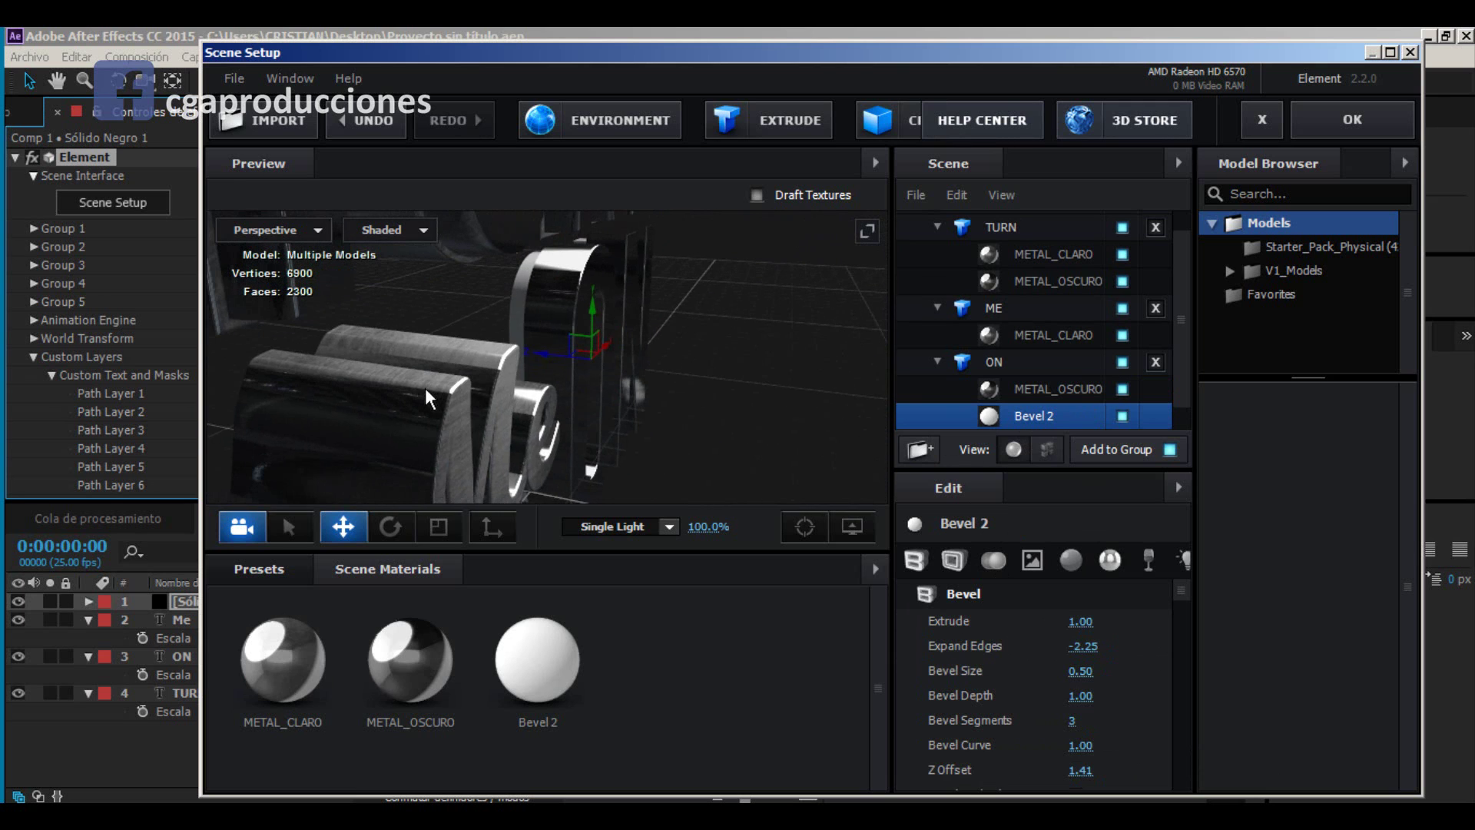
click(1031, 363)
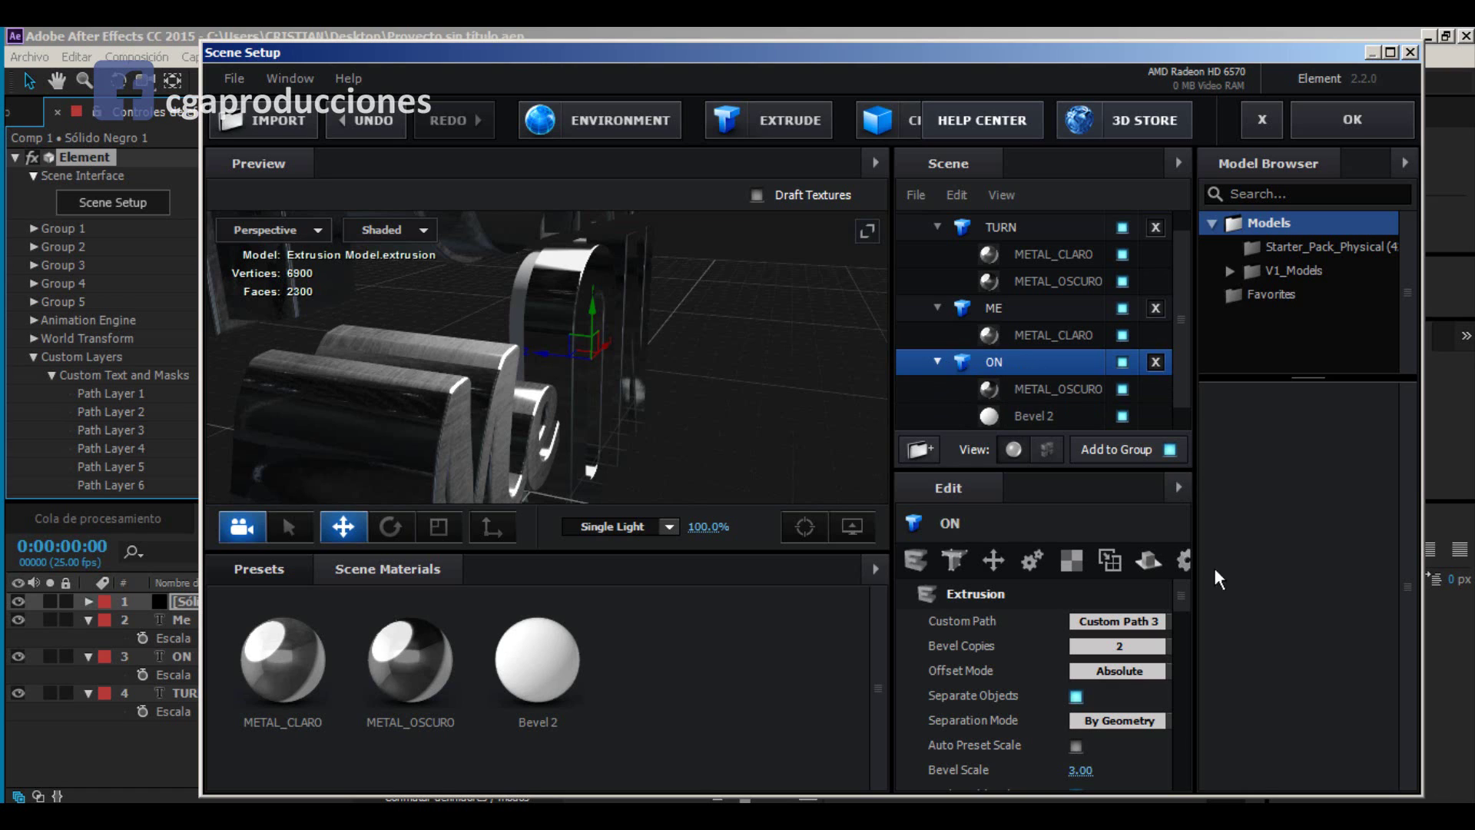
click(1117, 646)
click(1093, 686)
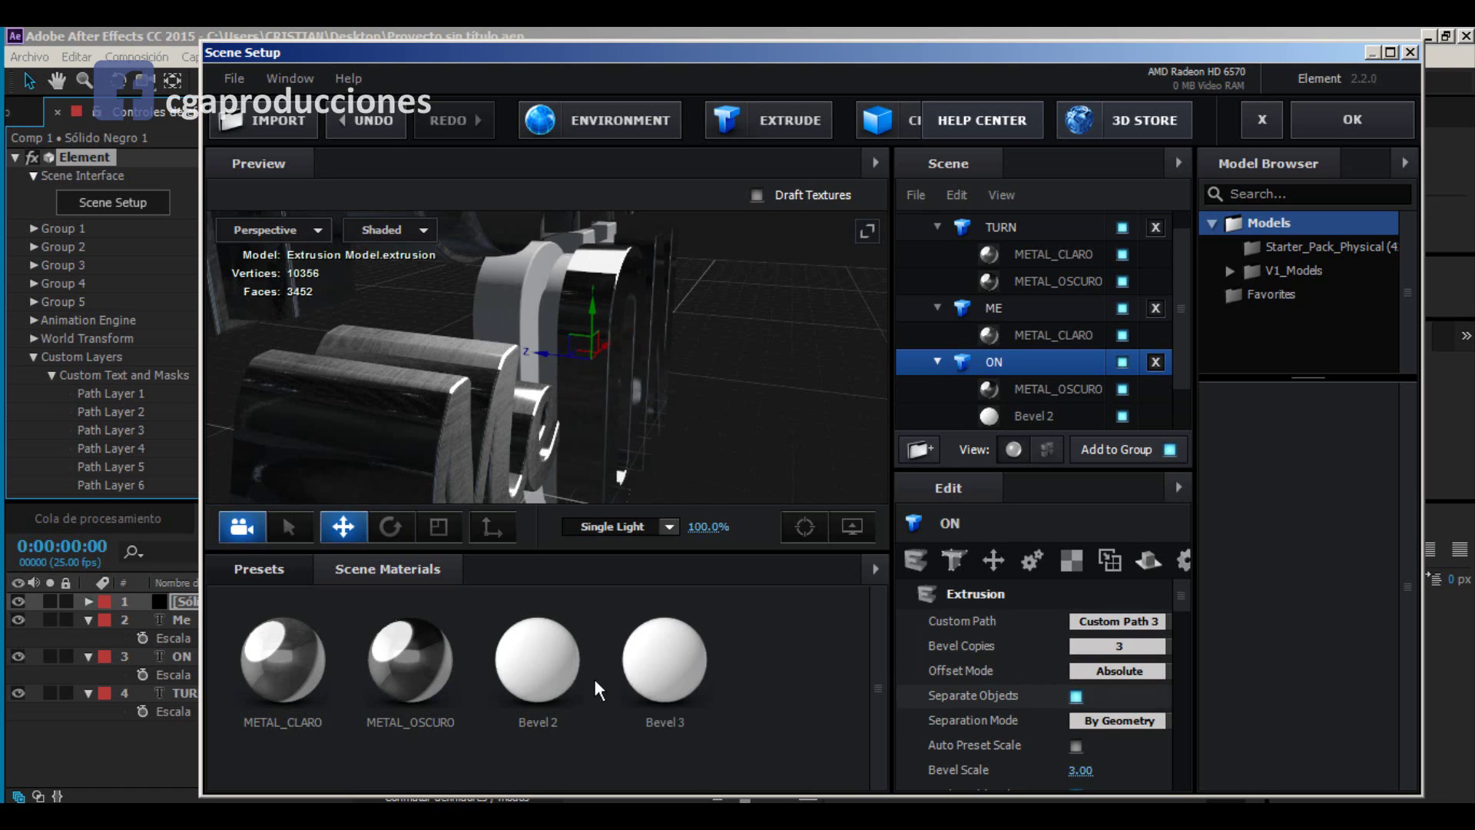
Step: Increase the Z Offset of the ON model's Bevel 3 and apply the METAL_OSCURO material to it
drag(745, 302, 542, 332)
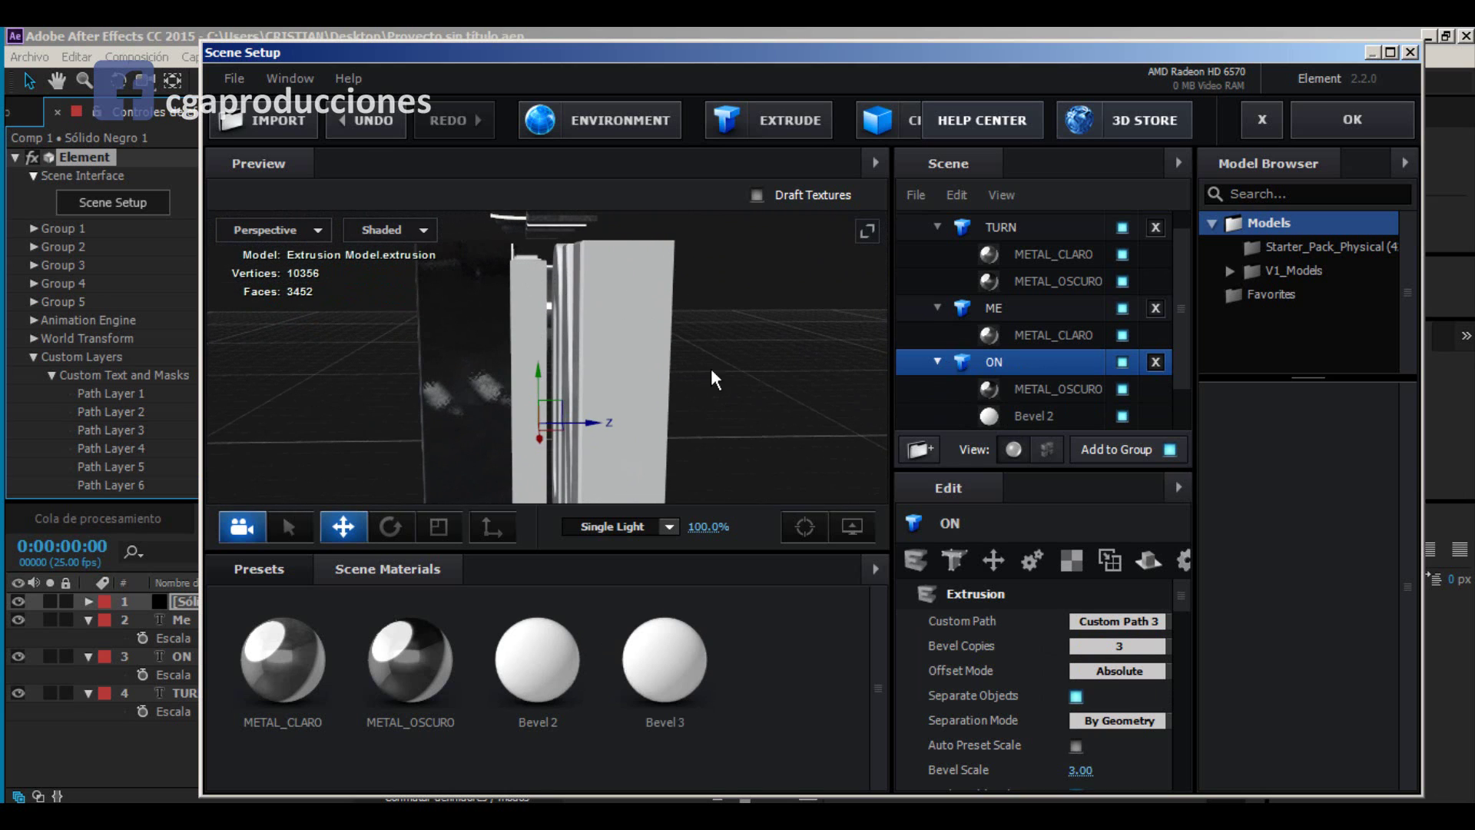
scroll(1039, 415, down, 1)
click(1036, 390)
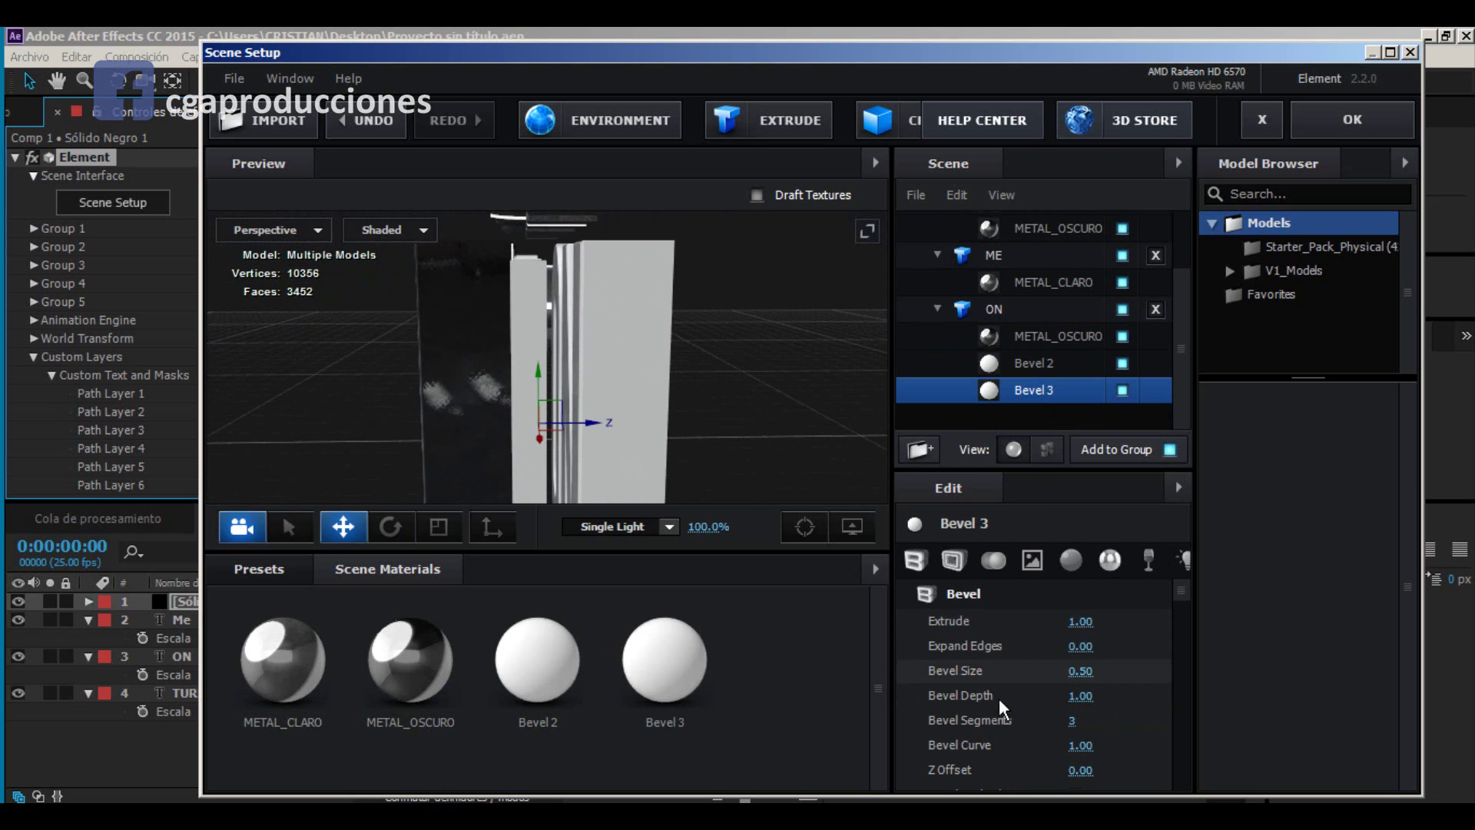
drag(1080, 769, 1123, 765)
drag(288, 666, 619, 358)
drag(717, 362, 584, 388)
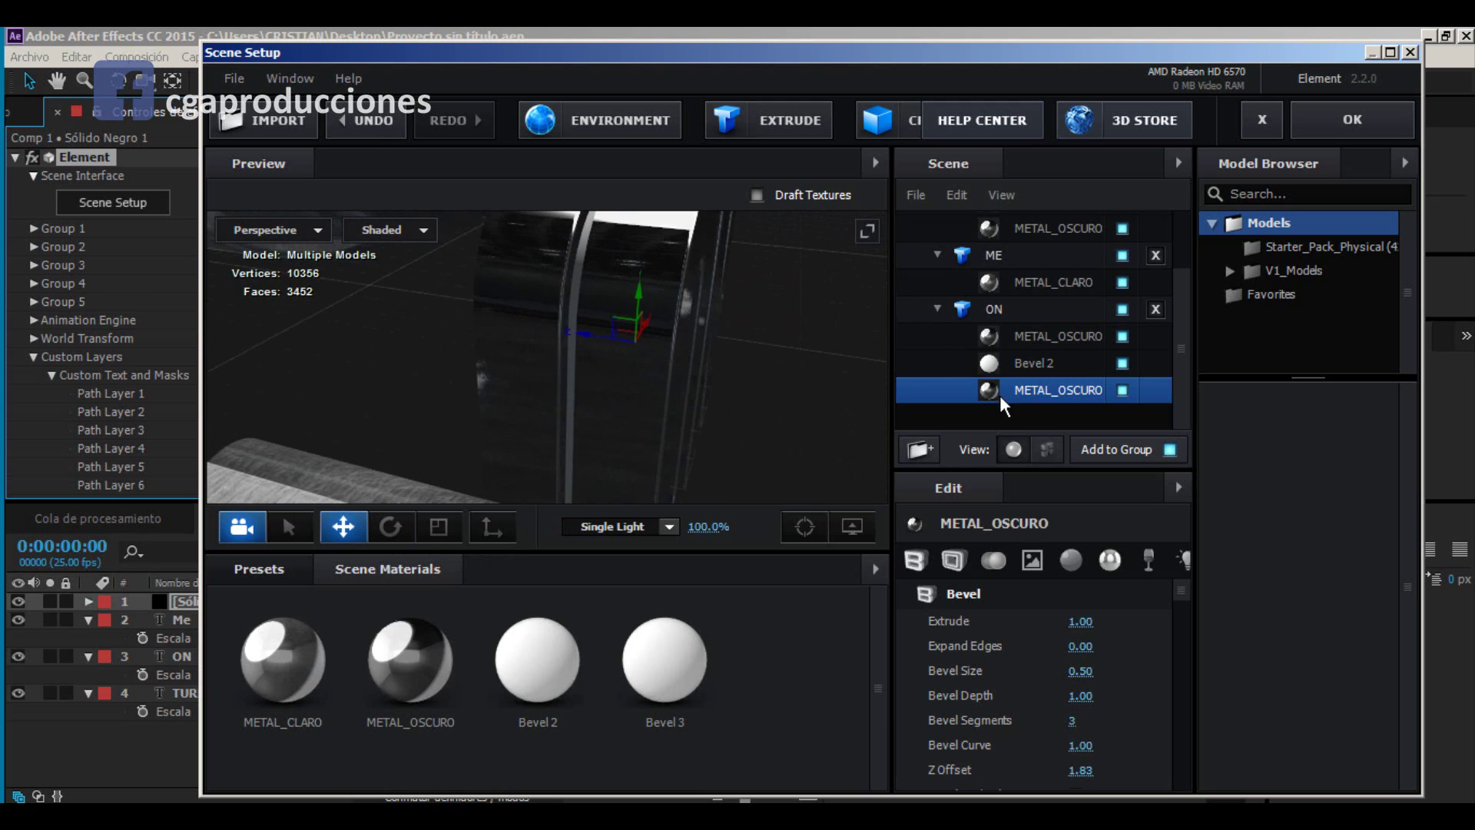
Step: Set the Z Offset of the ON model's first METAL_OSCURO bevel to 2.00
click(1043, 338)
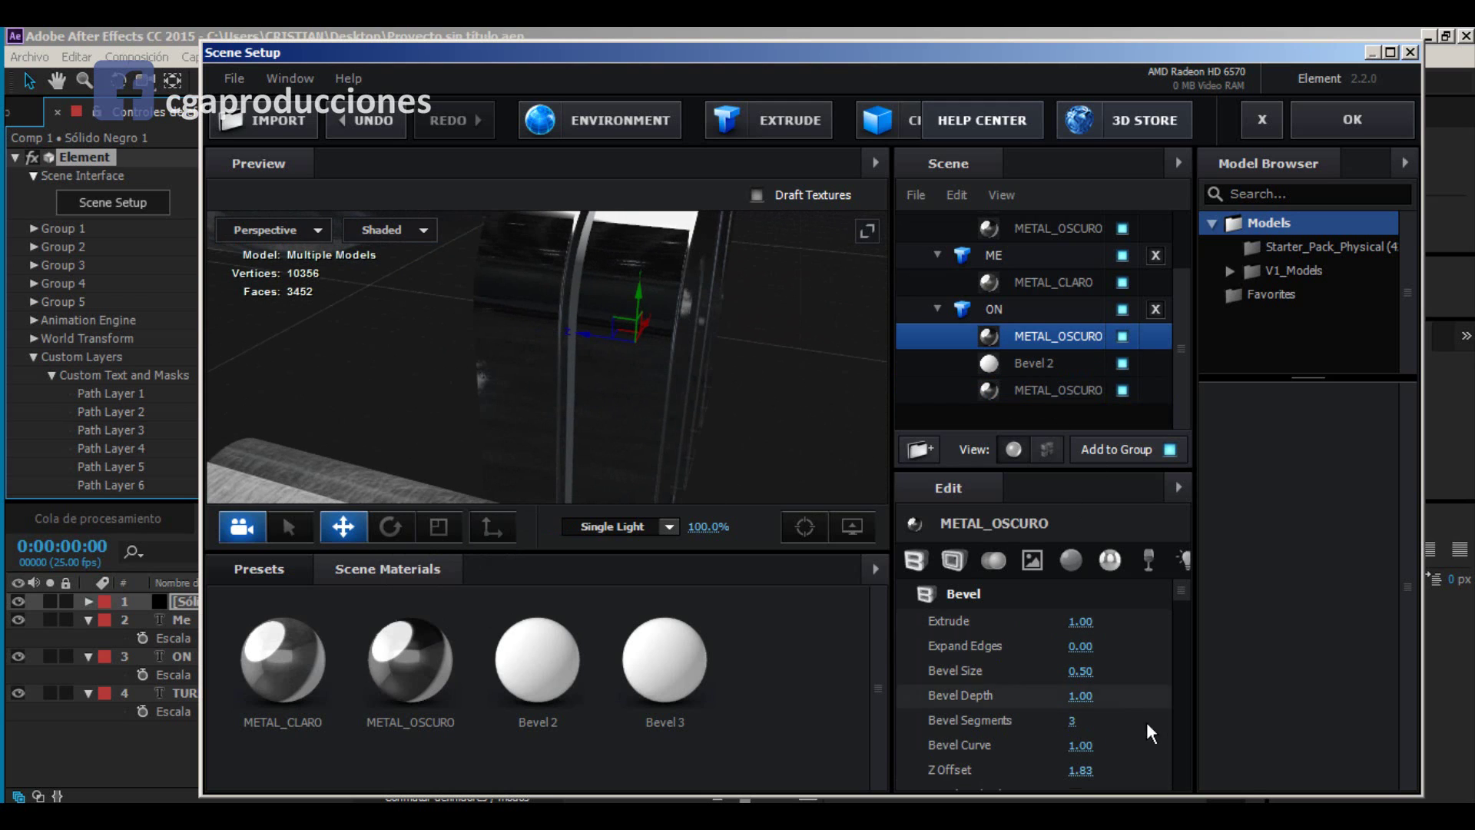
drag(1079, 773, 1093, 773)
drag(764, 394, 481, 459)
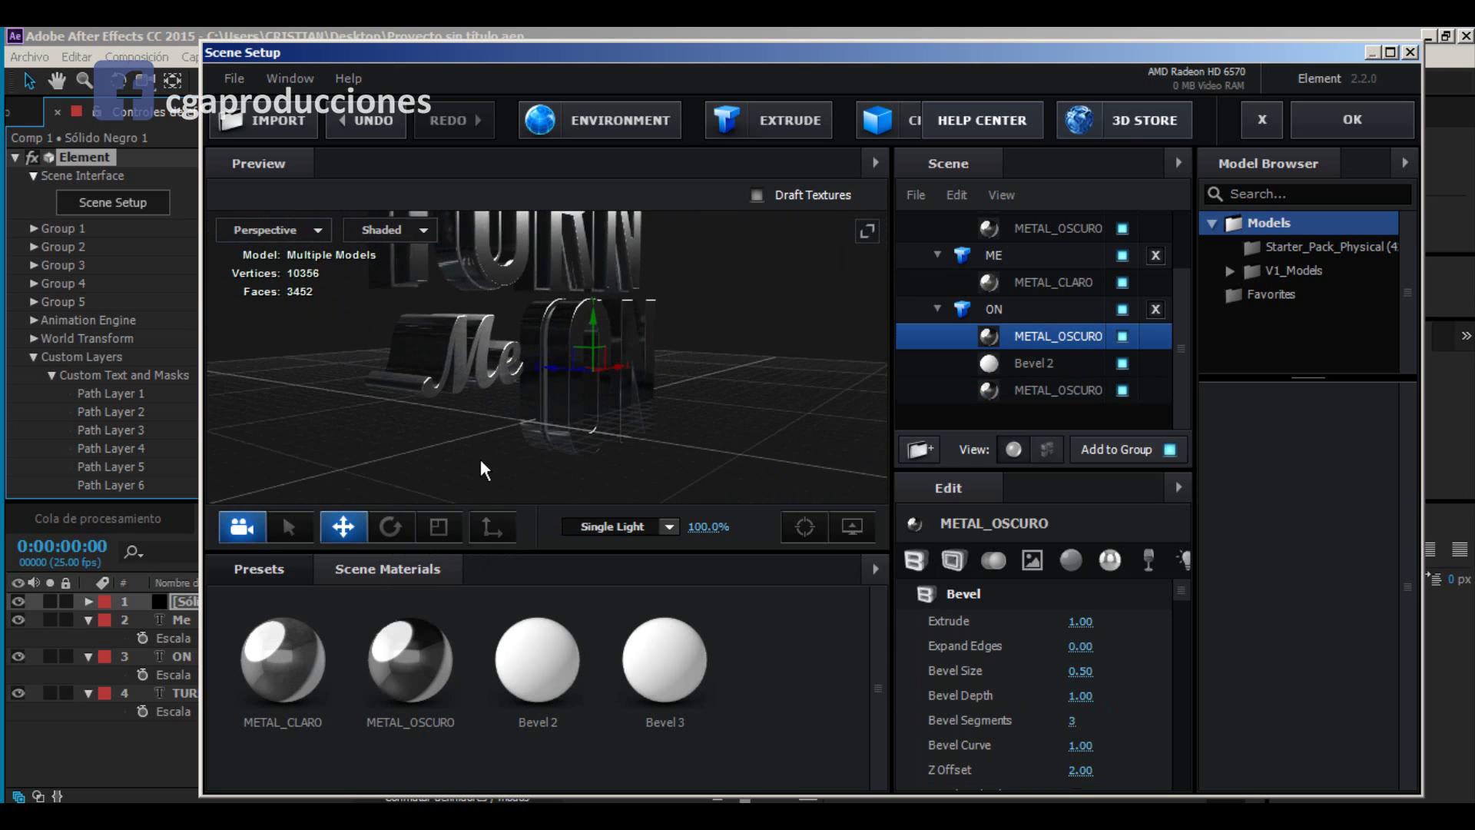
Step: Scale the TURN text model along its Z axis to make its extrusion deeper
drag(229, 321, 535, 317)
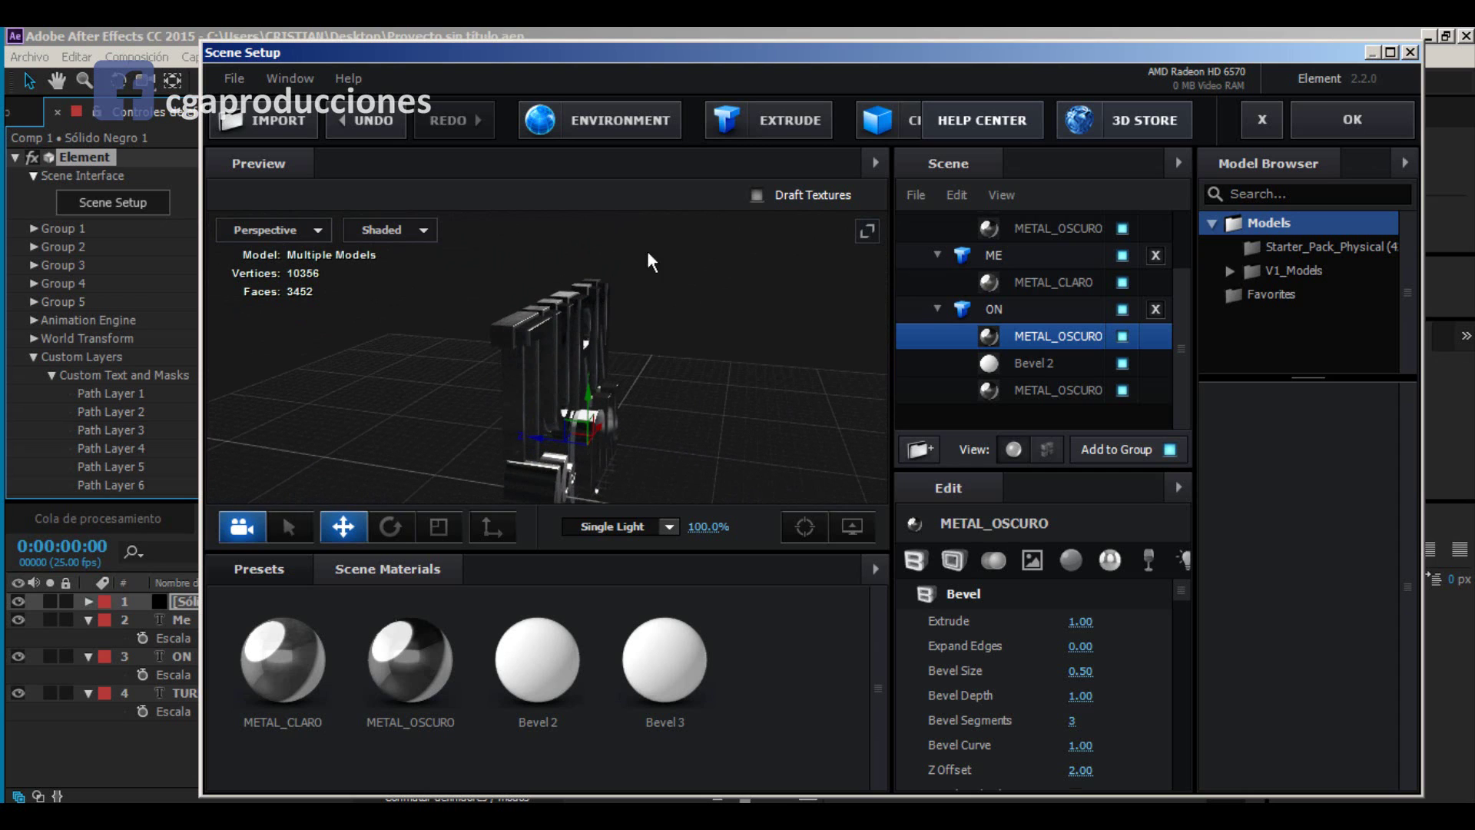
scroll(1086, 248, up, 3)
click(1037, 252)
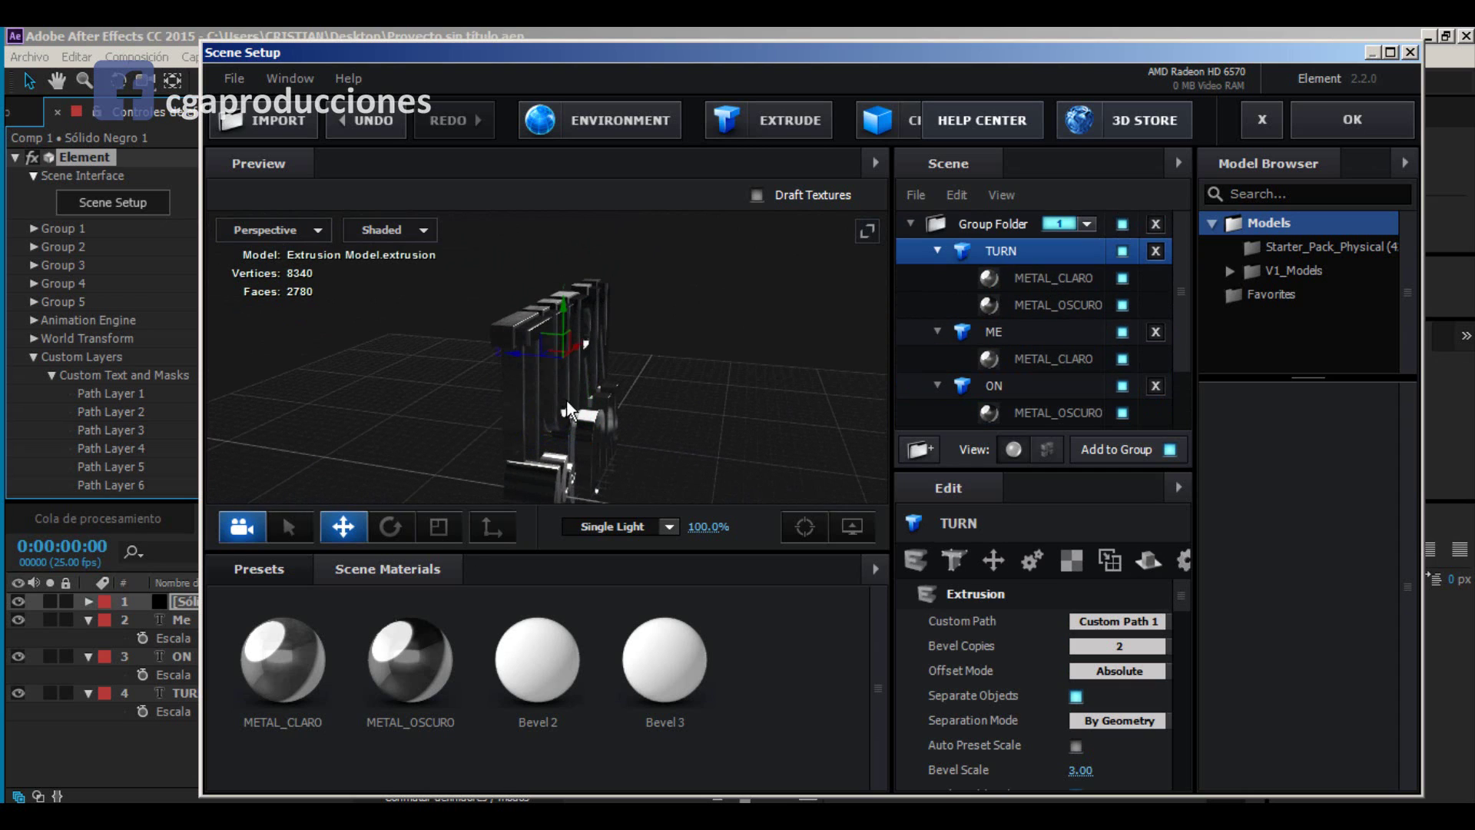
key(r)
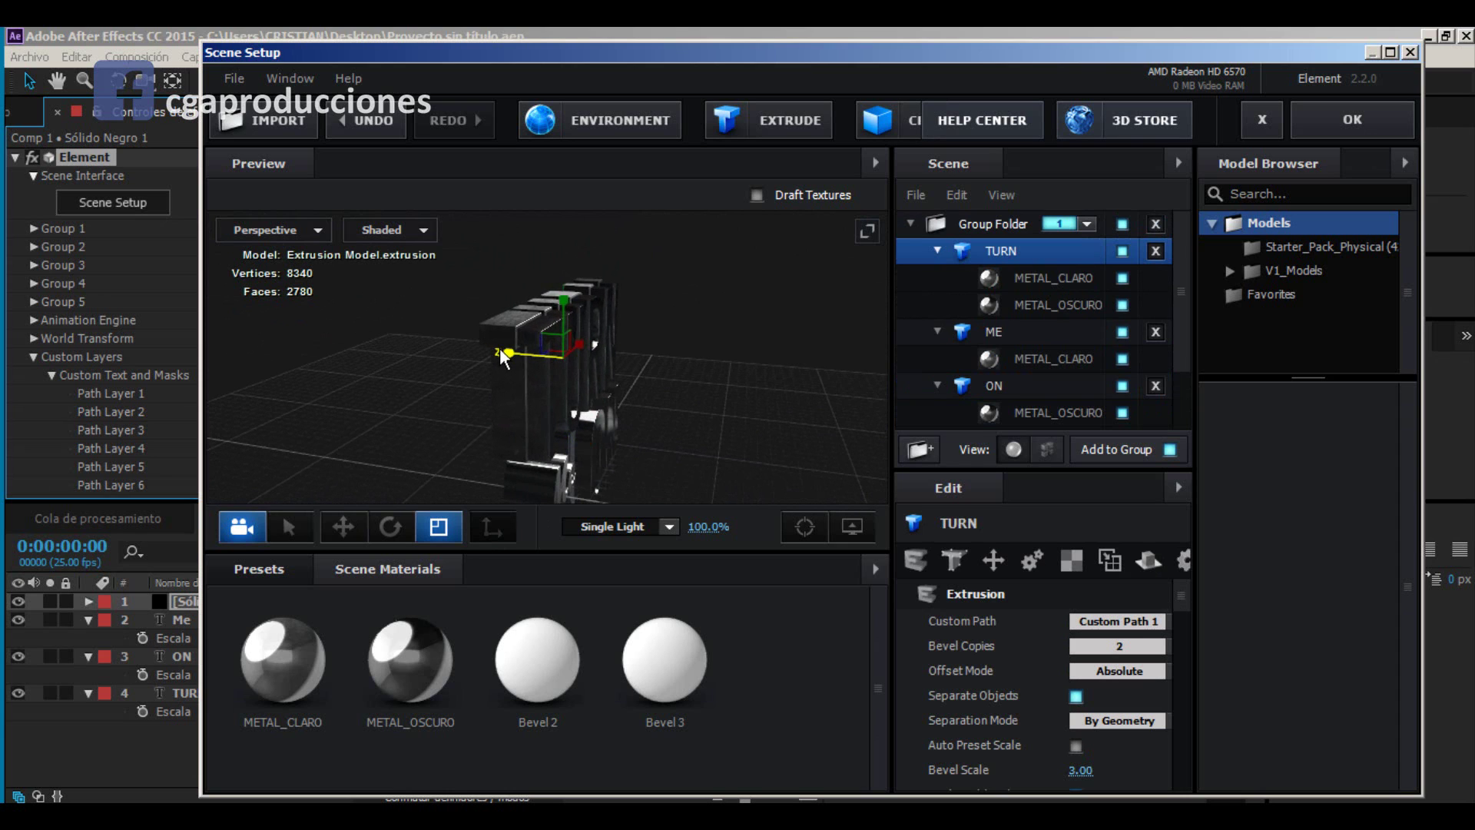
drag(499, 348, 369, 407)
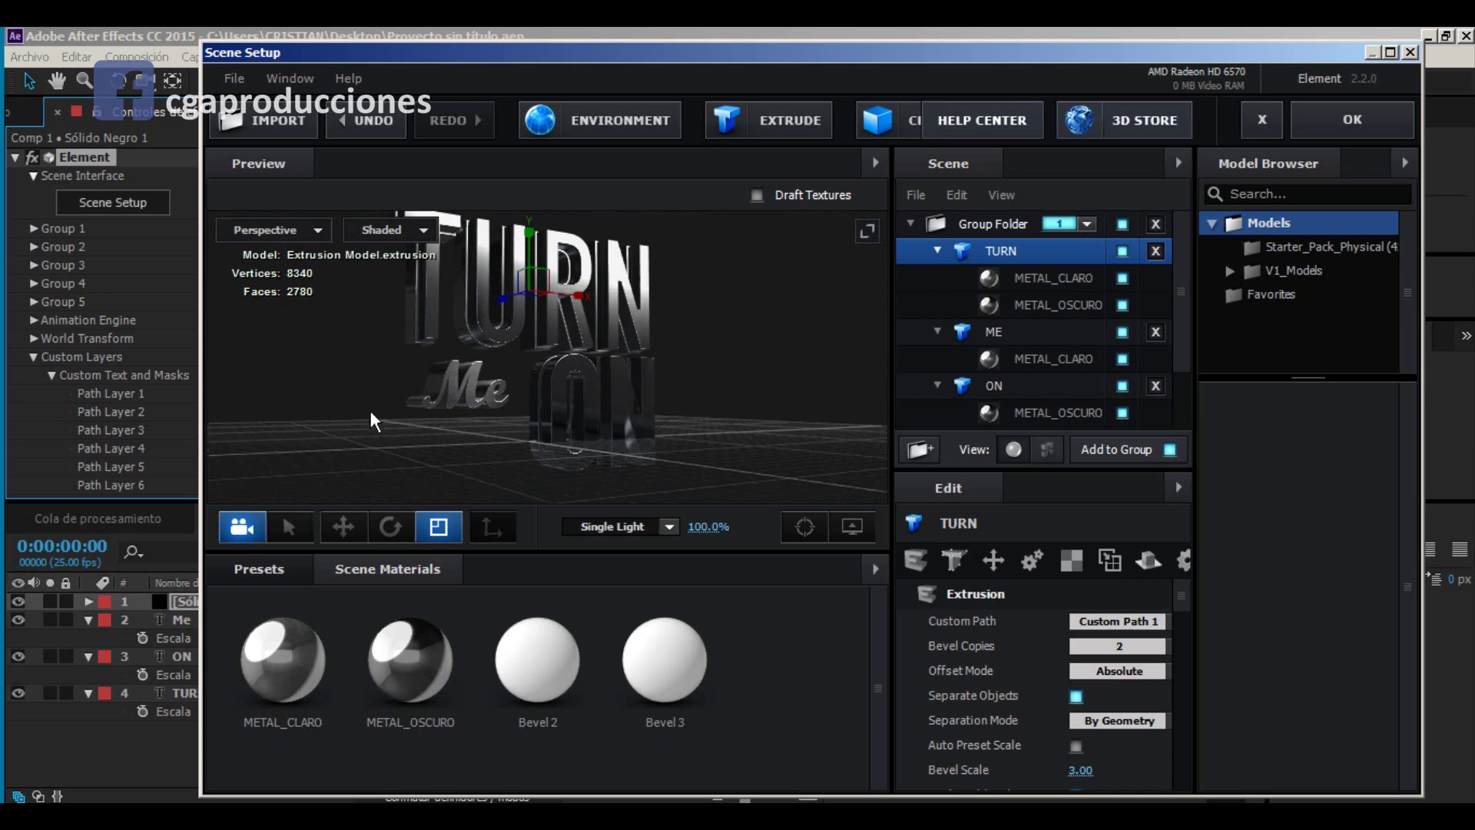
Step: Raise the ME text model slightly along the Y axis
click(460, 384)
key(w)
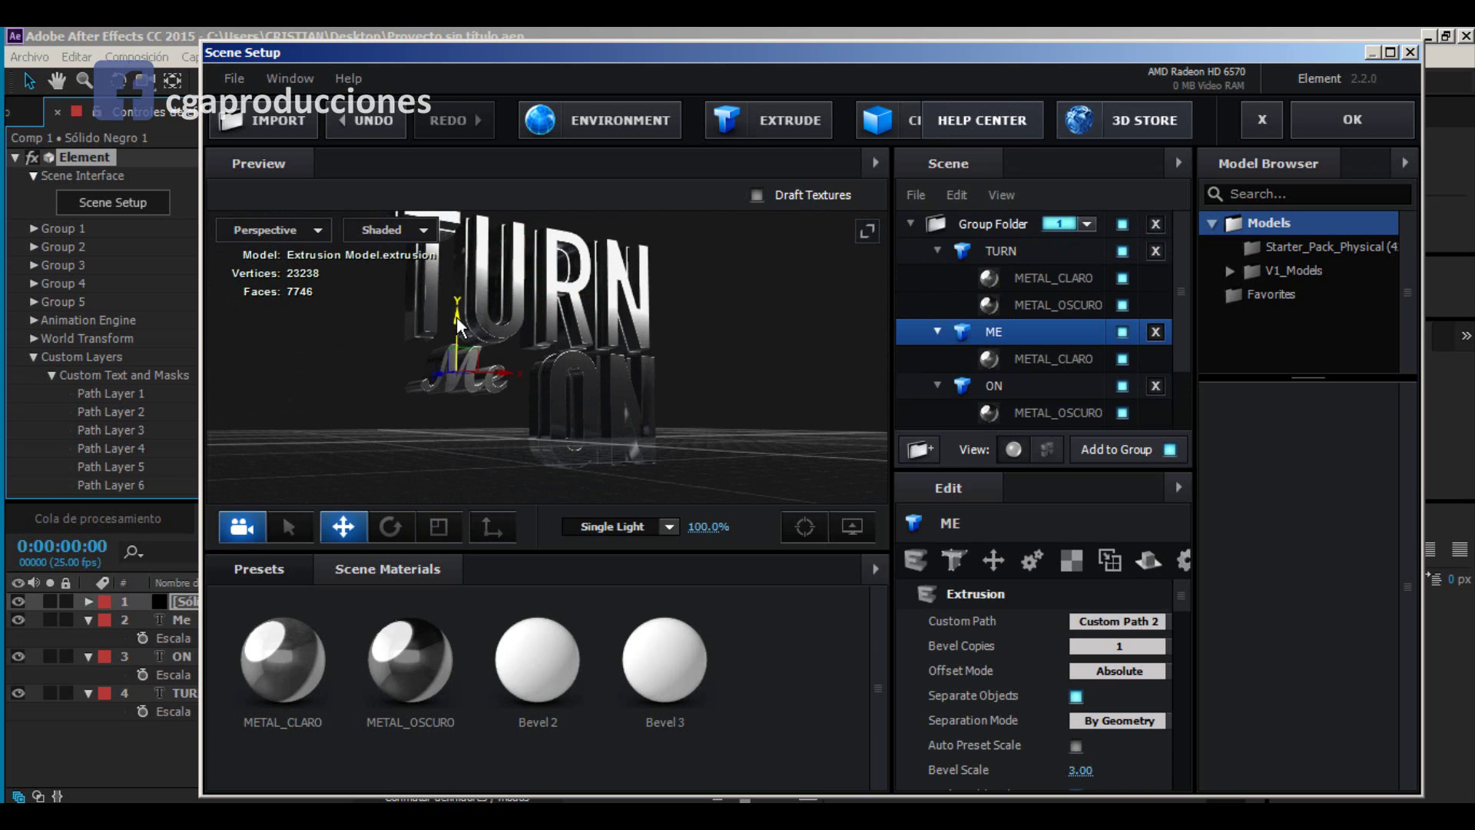
drag(457, 327, 413, 414)
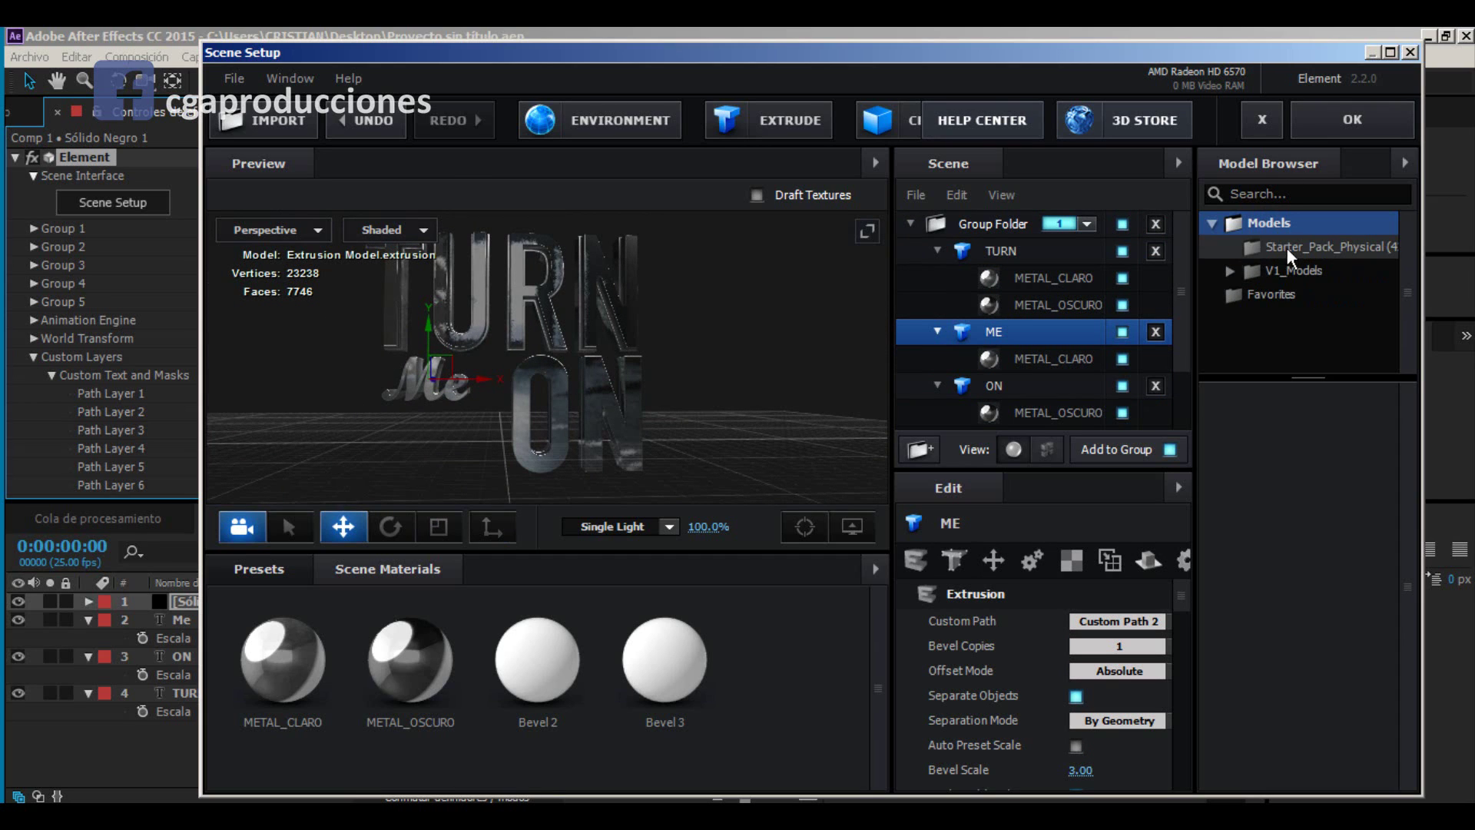
Step: Add the empty_room model from the V1_Models Primitives collection to the scene
double_click(1298, 269)
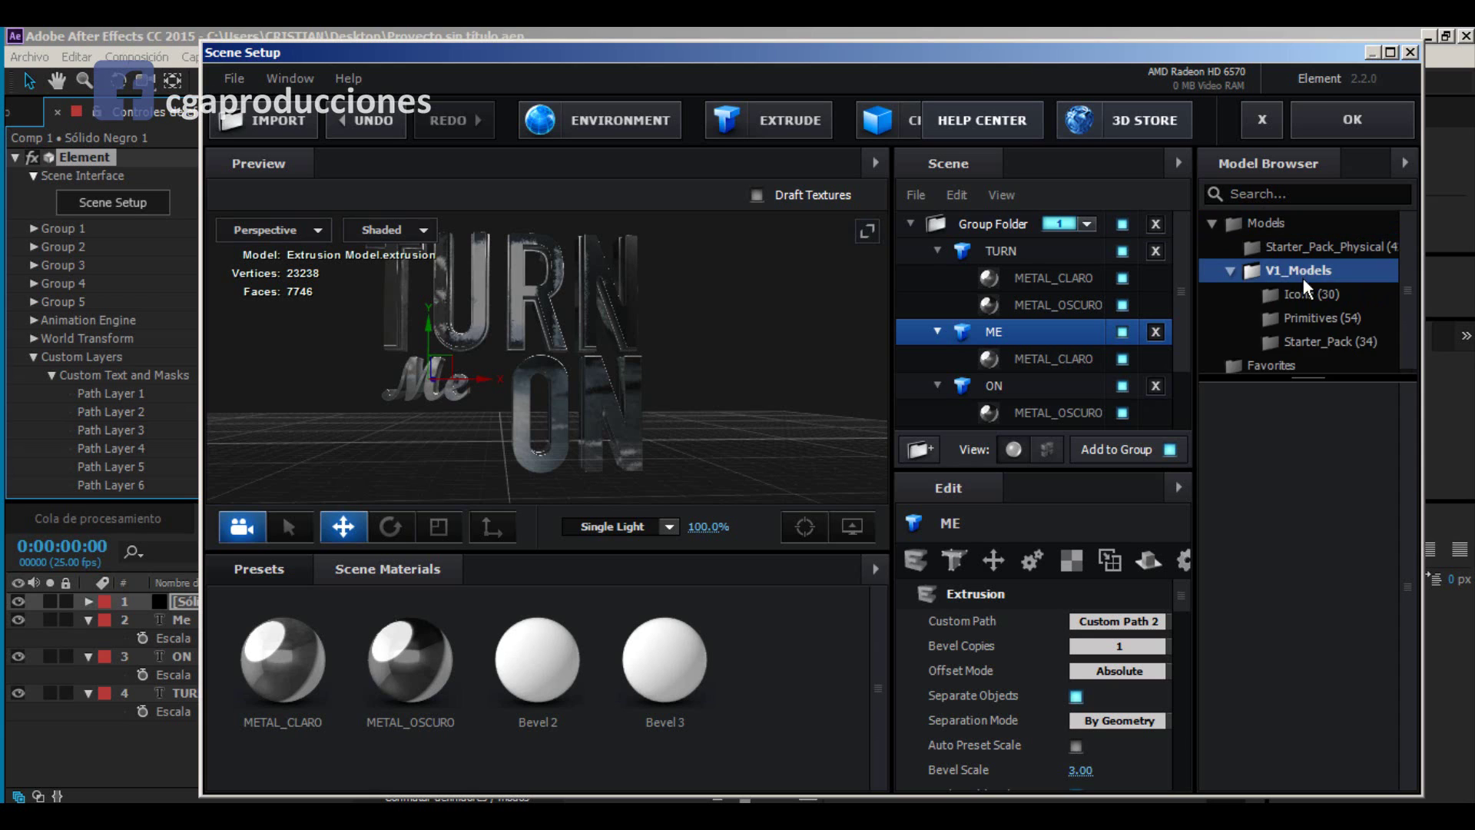
click(1329, 322)
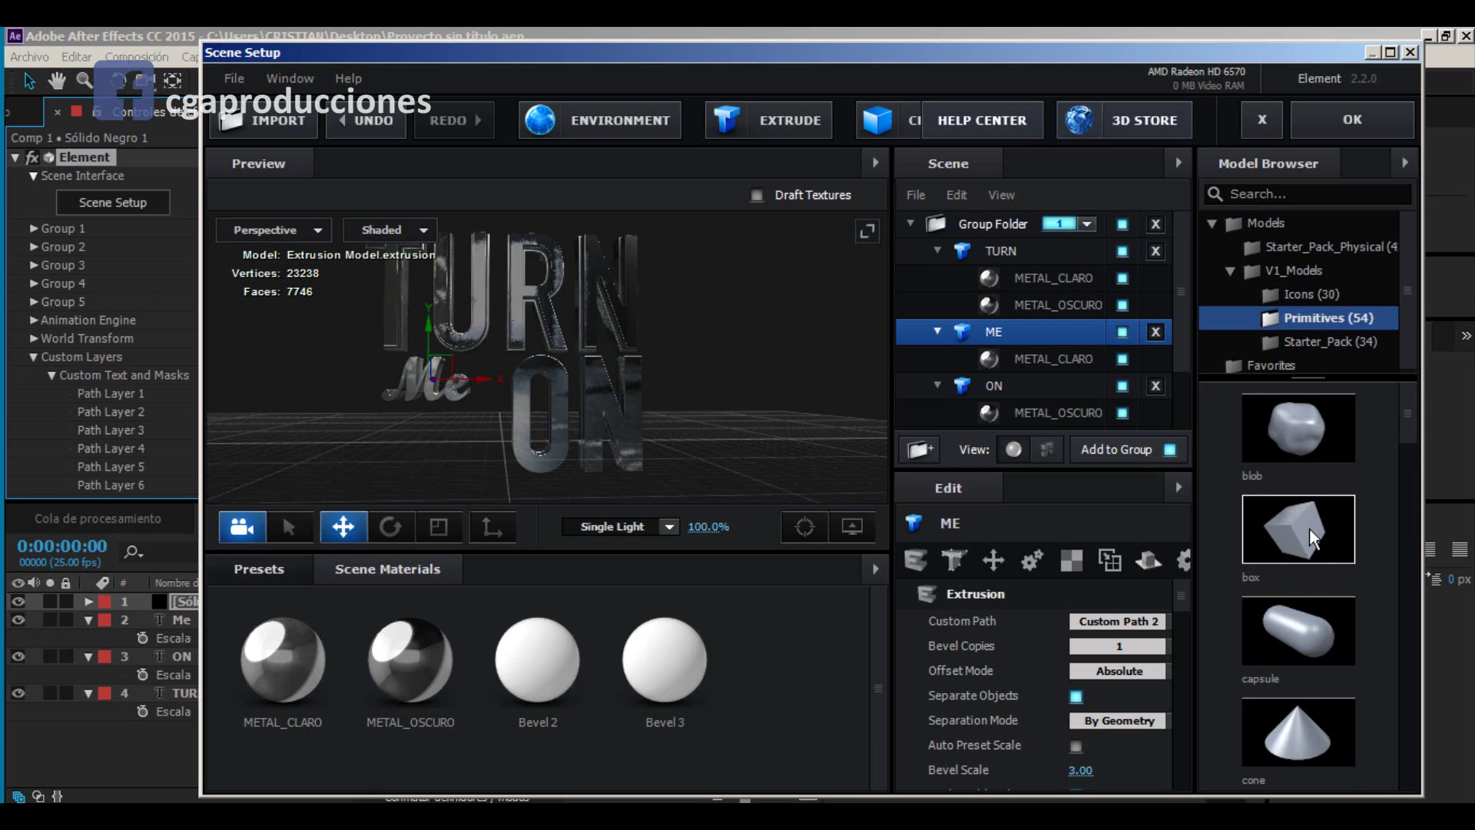
scroll(1311, 491, down, 5)
scroll(1312, 549, down, 2)
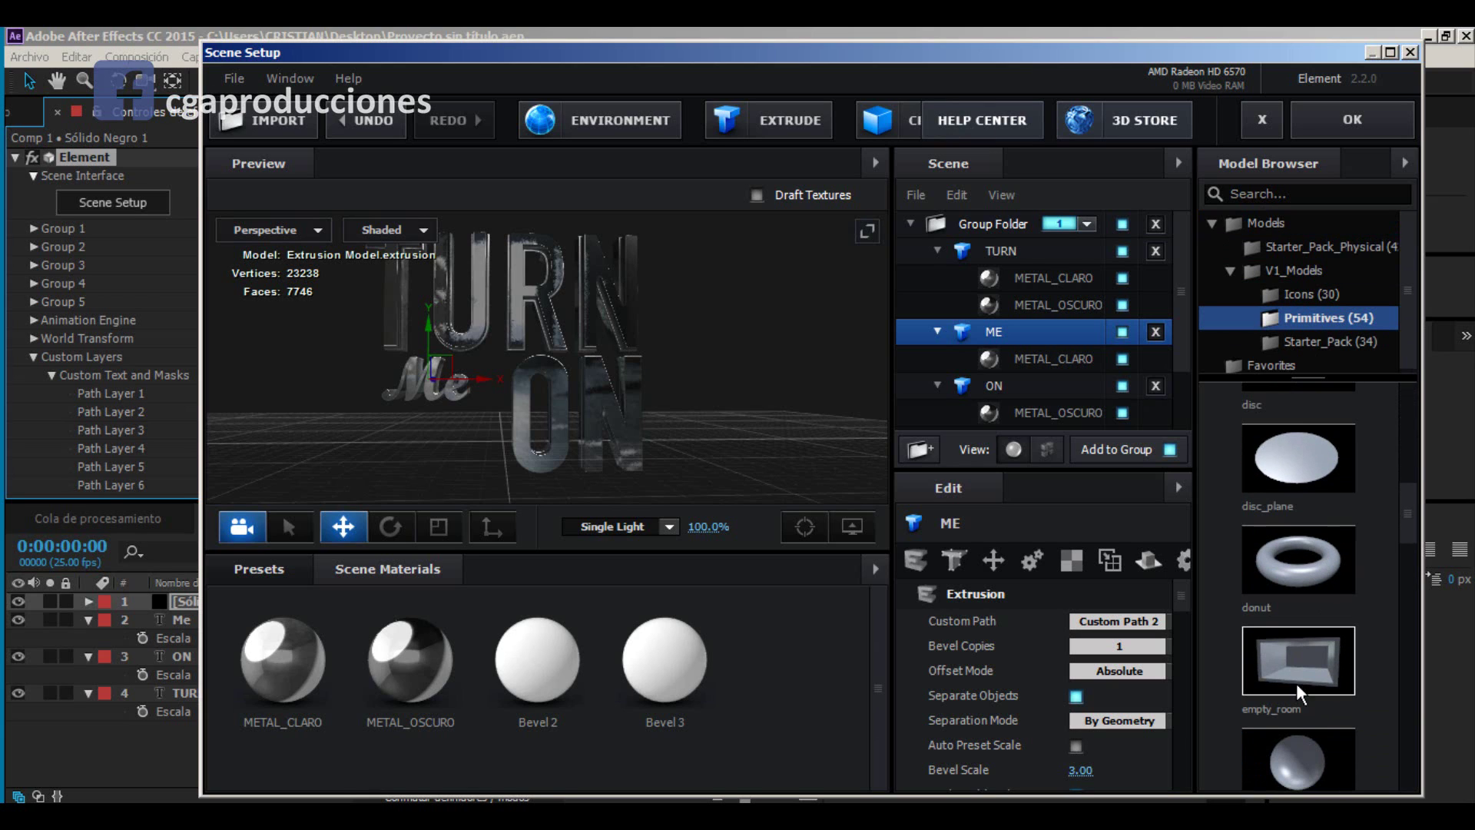
click(1296, 662)
Step: Move the empty_room model along the X axis to about -0.54 so it sits beneath the ME text
drag(745, 345, 491, 462)
key(r)
key(w)
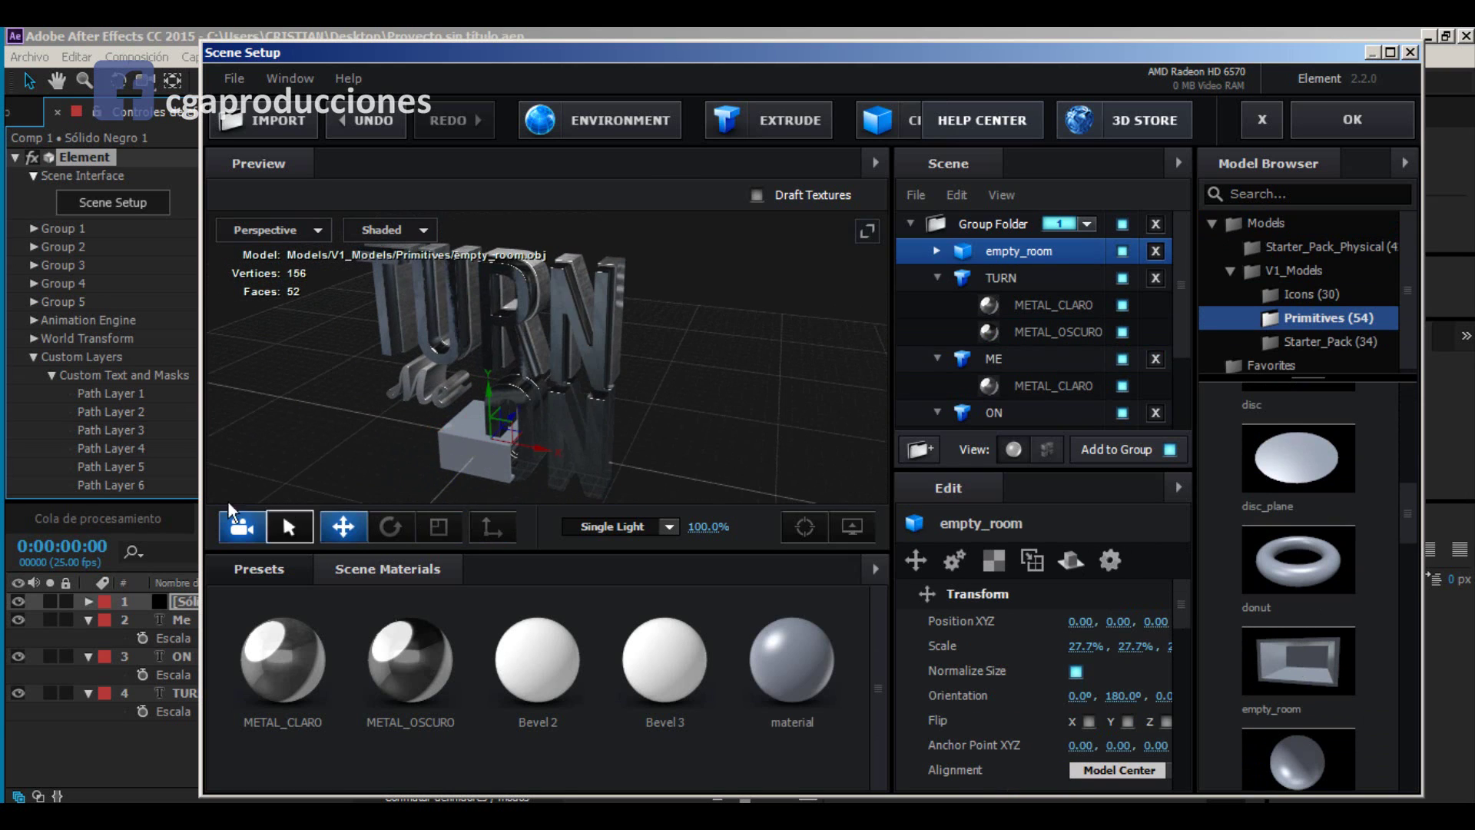
click(264, 235)
click(260, 247)
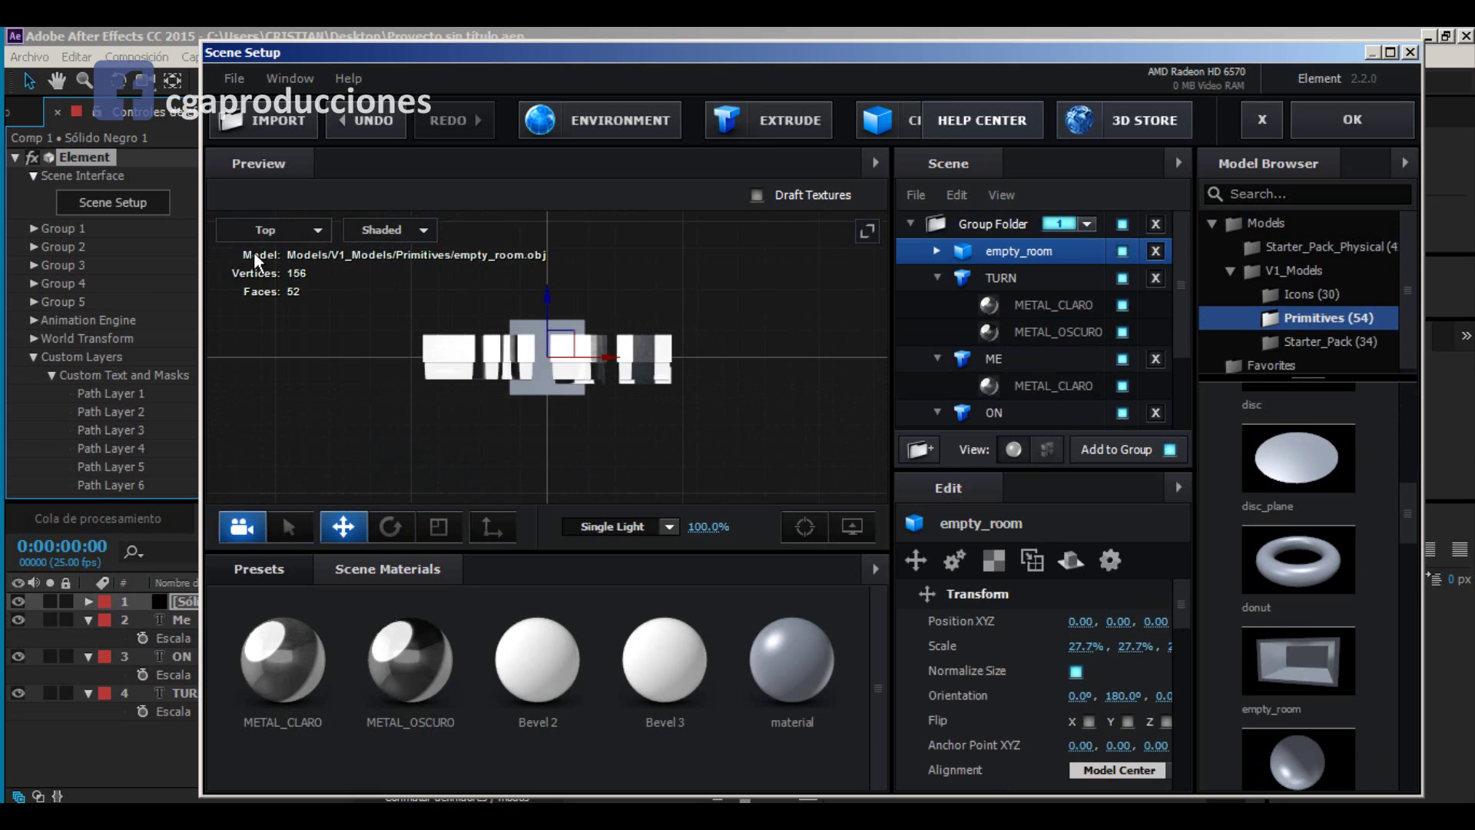
click(258, 233)
click(249, 320)
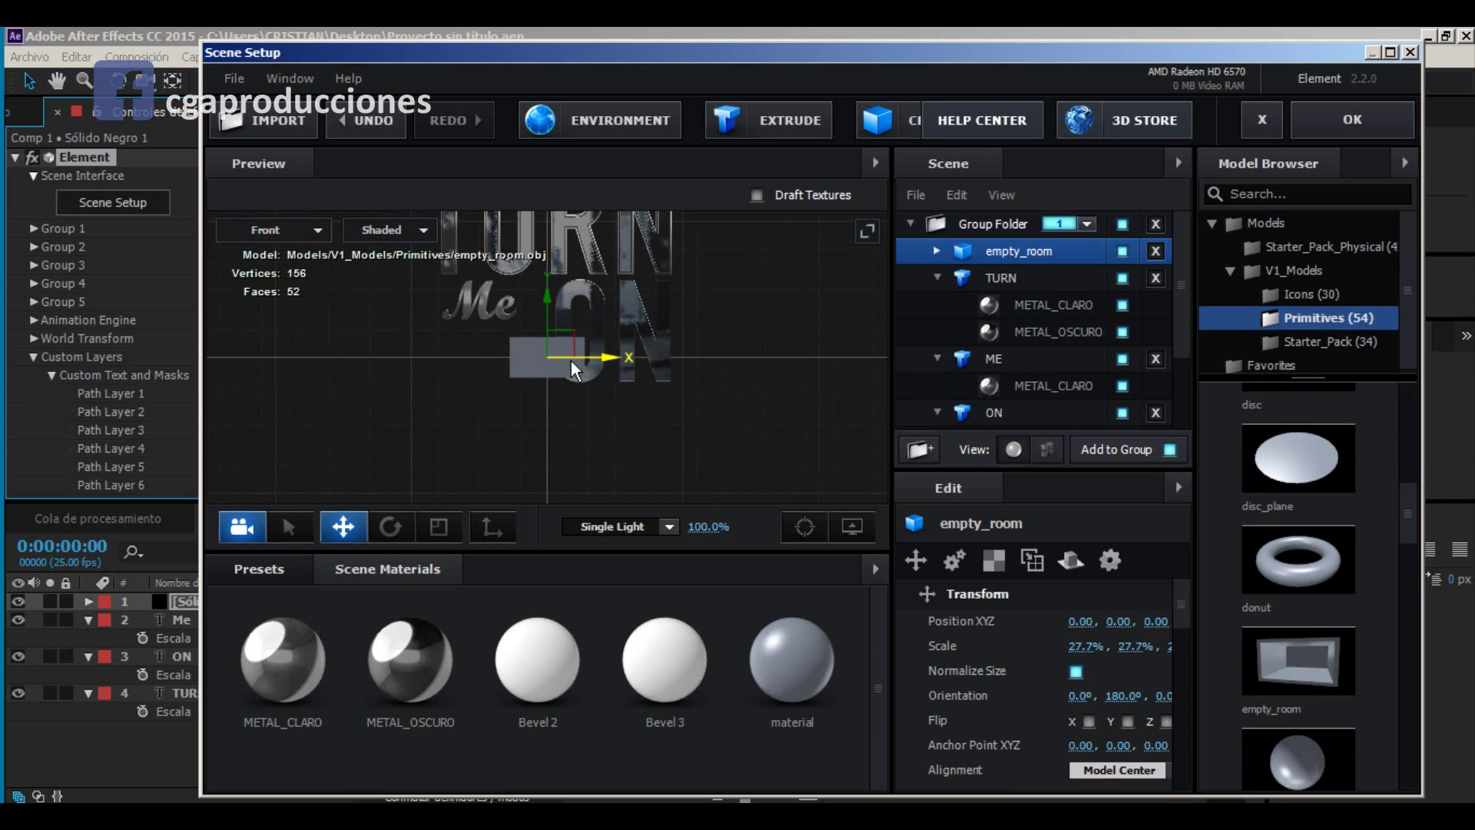
drag(612, 362, 539, 365)
scroll(461, 398, up, 3)
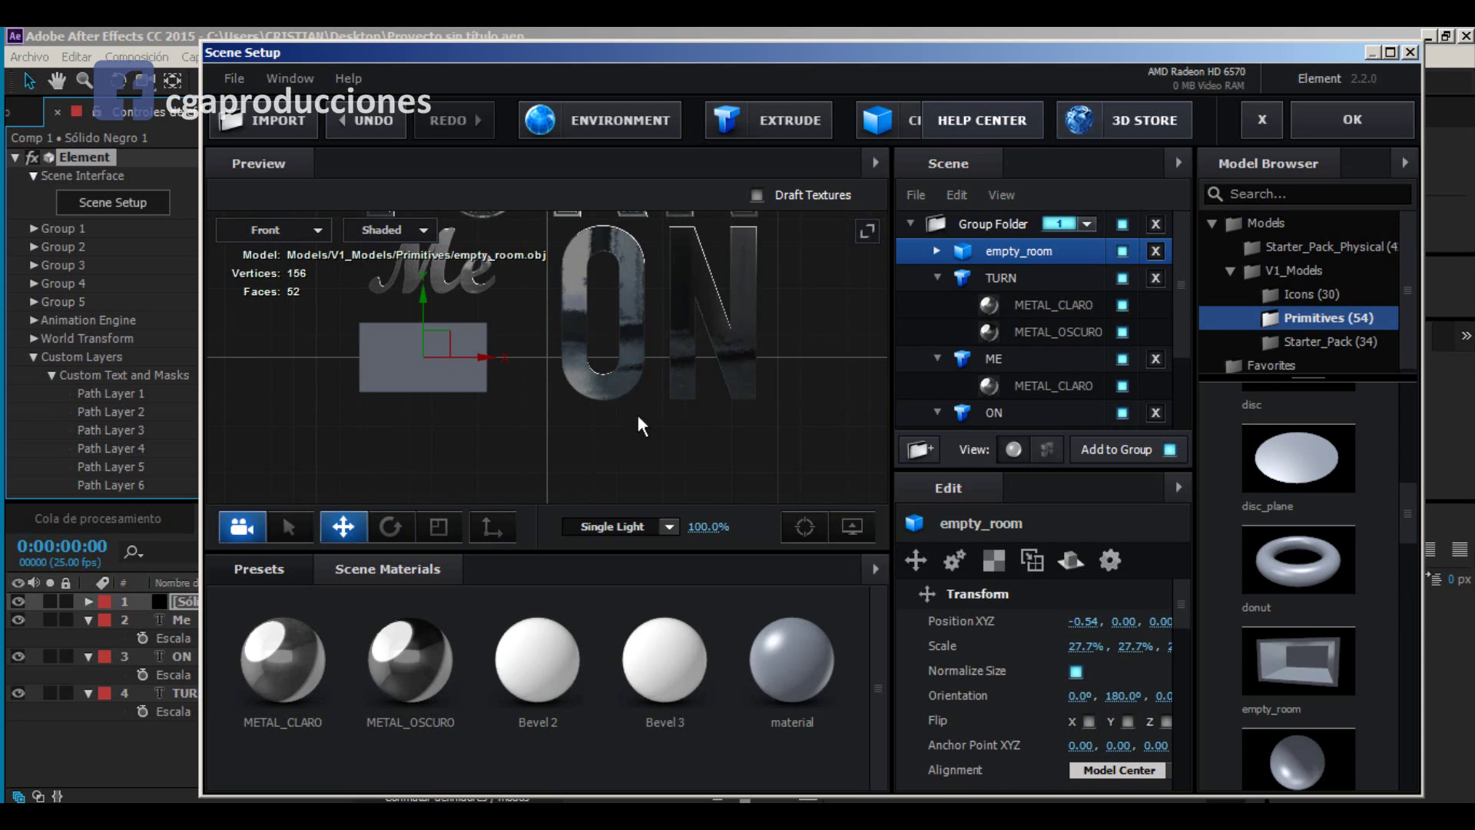
Step: Enlarge the empty_room model to about 37.6% and rotate it so its open side turns toward the front
drag(425, 296, 395, 361)
key(r)
key(w)
key(e)
key(r)
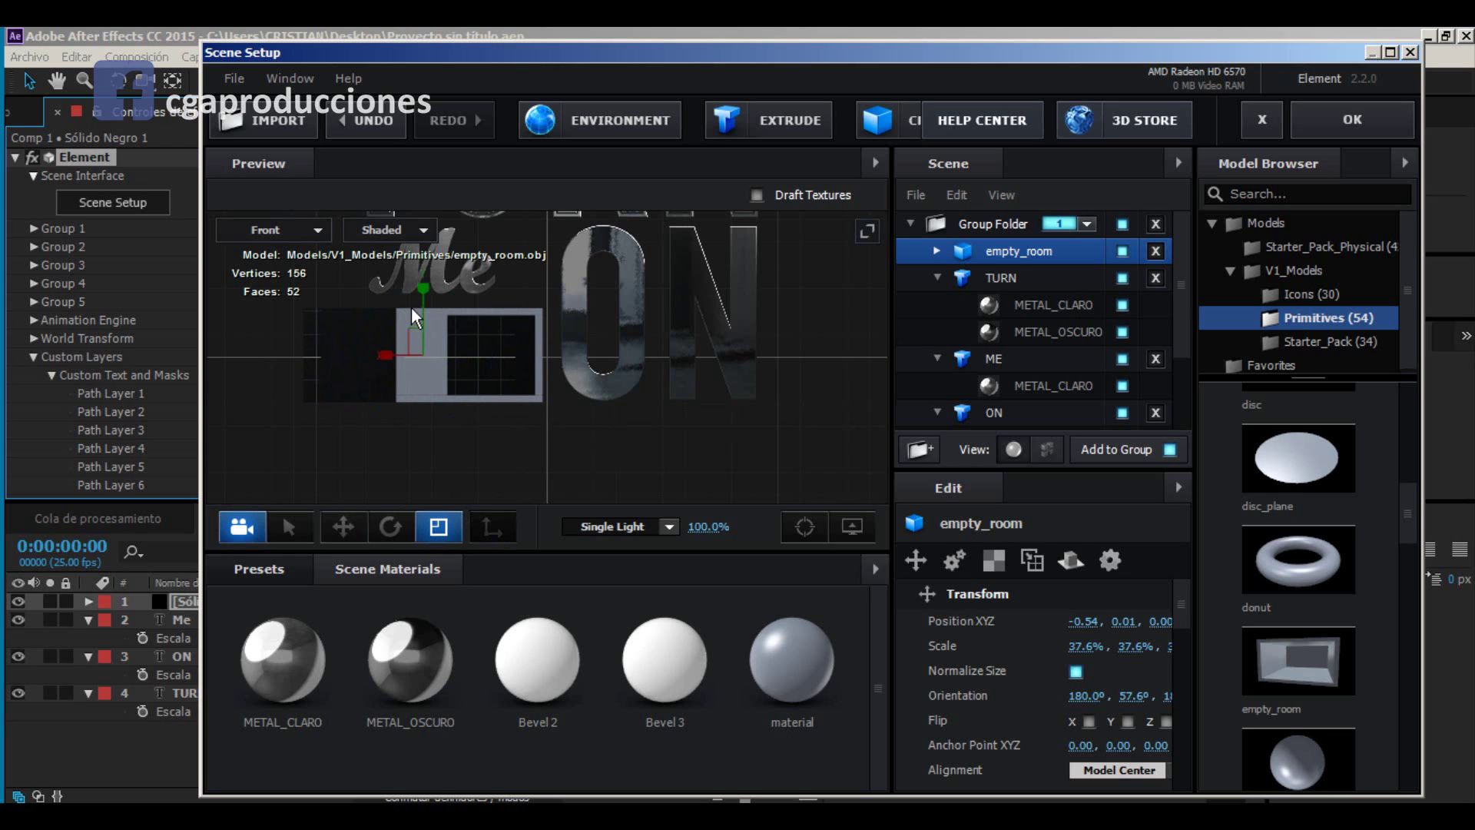
Step: Fine-tune the size and placement of the empty_room model directly under the ME text
drag(425, 292, 424, 305)
key(w)
key(r)
key(w)
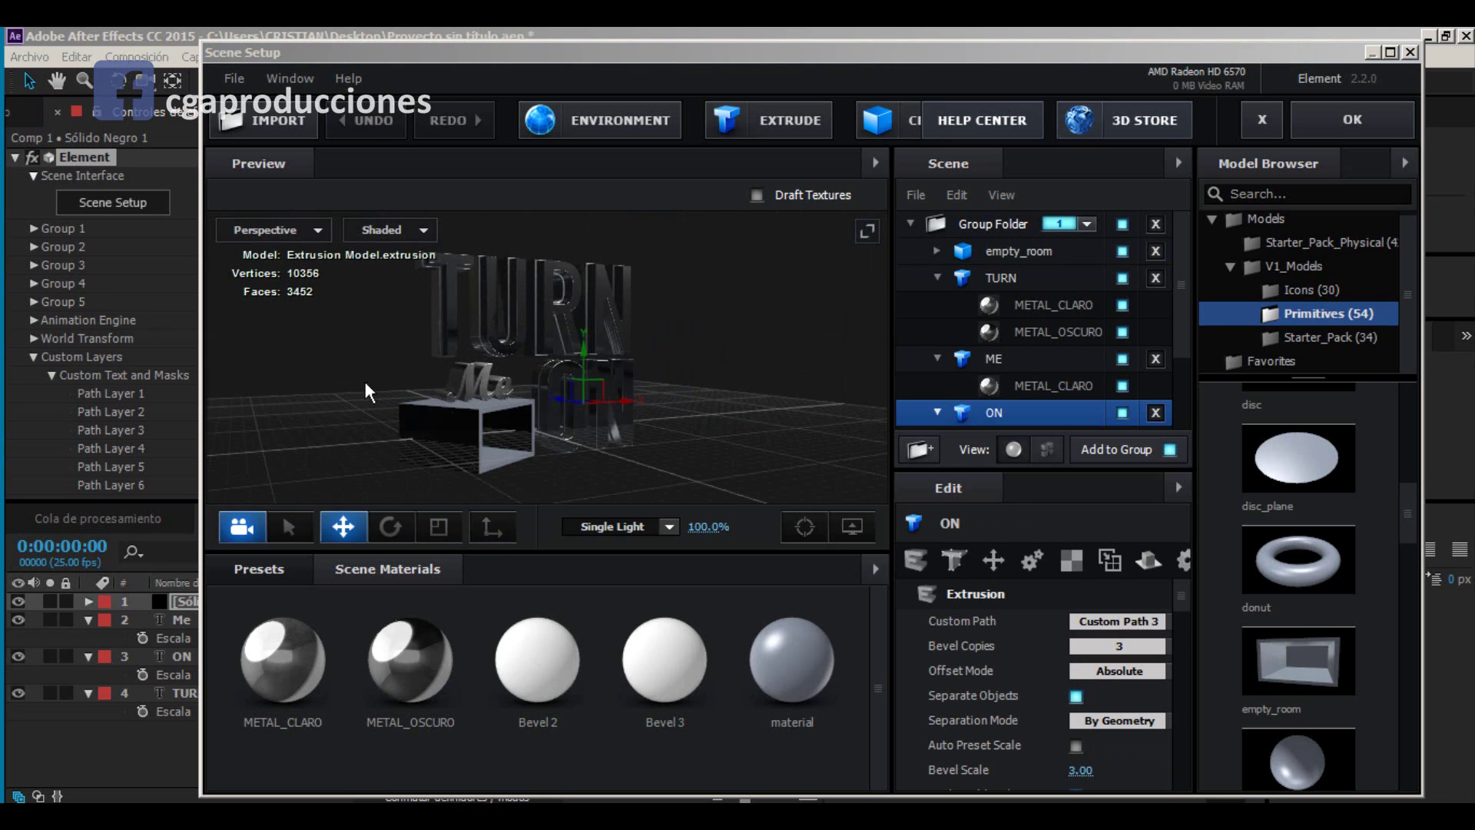
Step: Apply the Flat_Color material from the Physical presets to the middle bevel of the ON text
right_drag(366, 392, 322, 428)
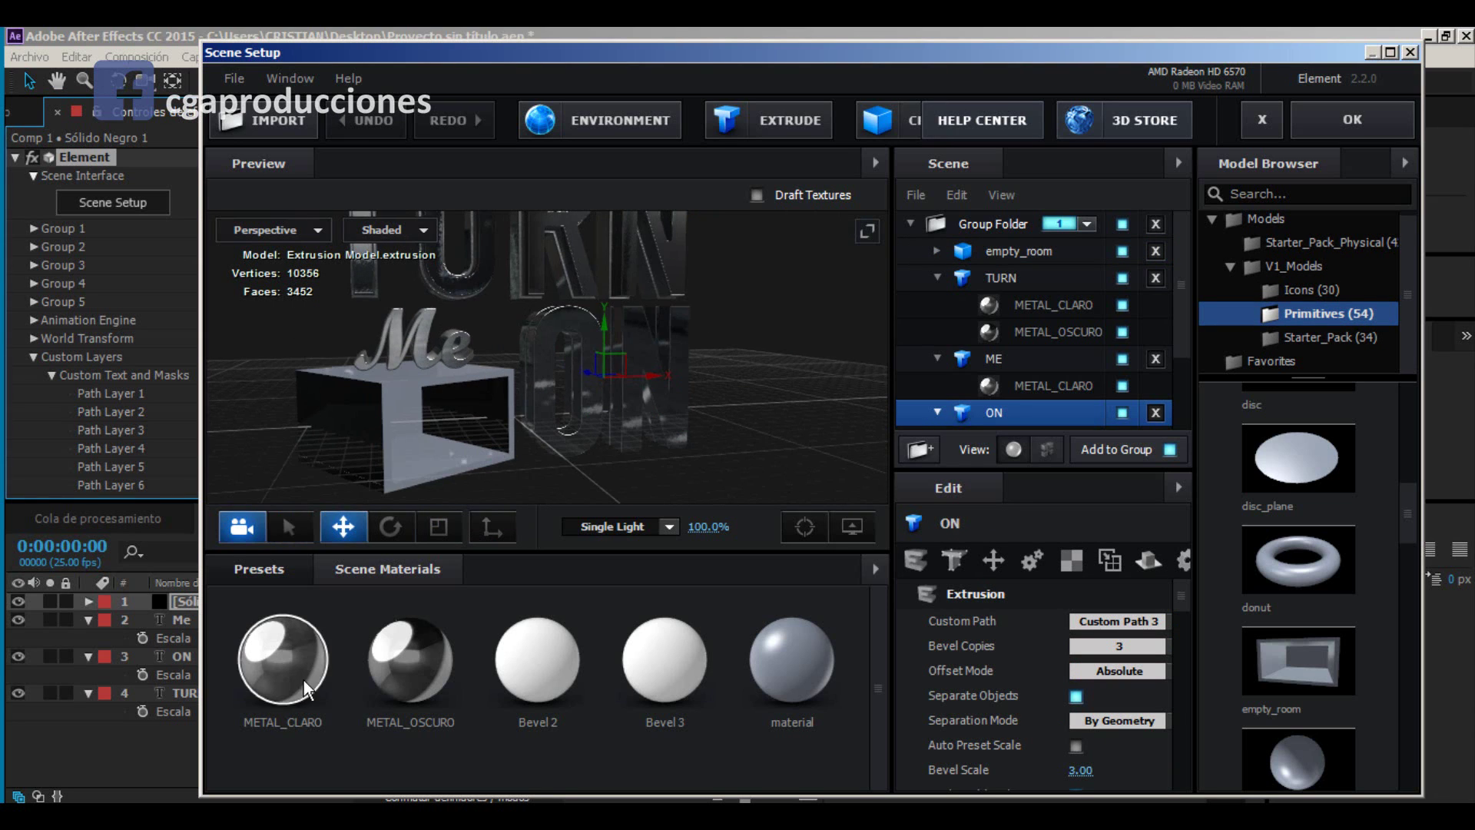
drag(388, 422, 679, 427)
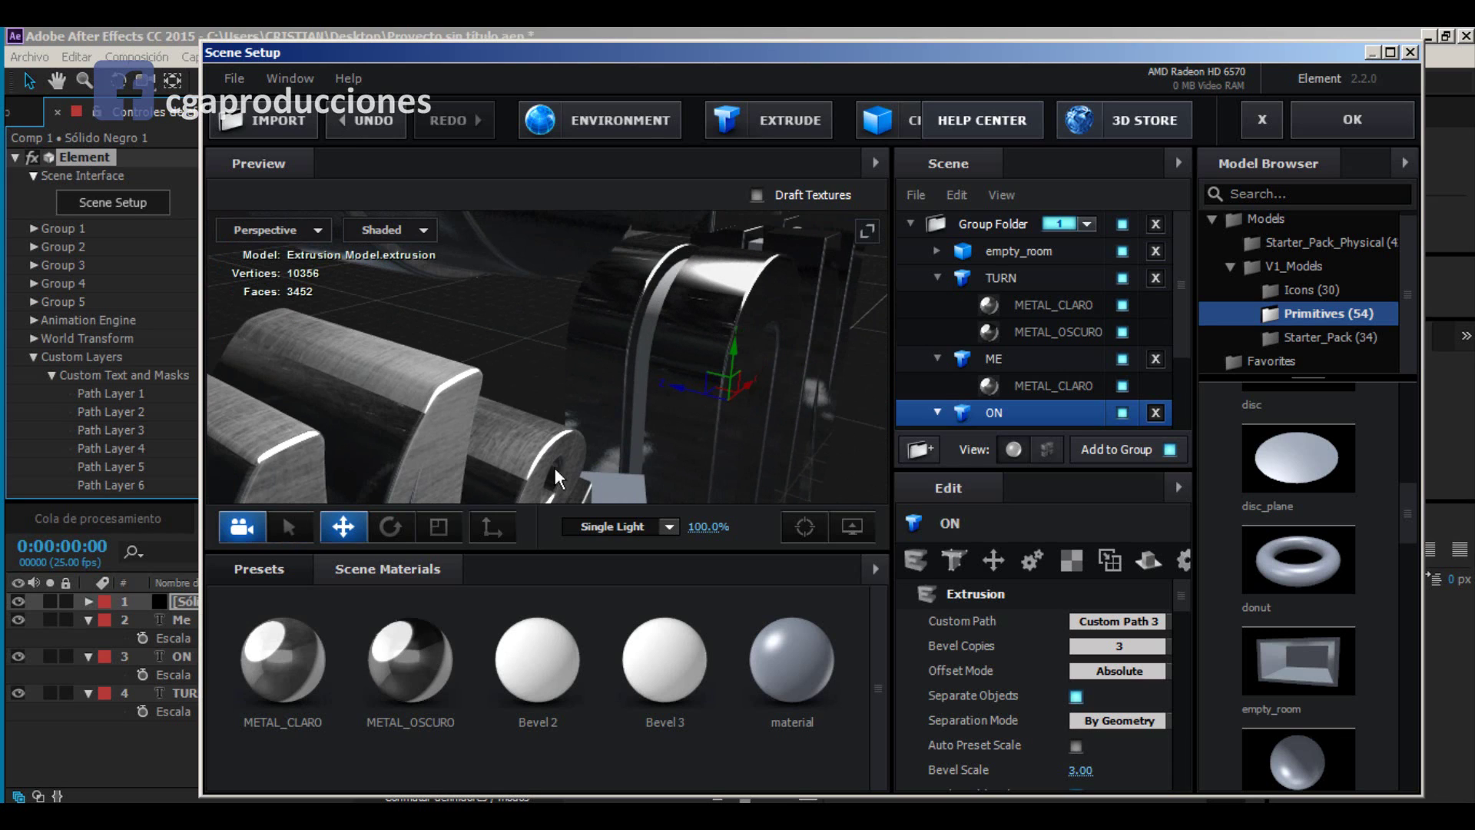
click(259, 569)
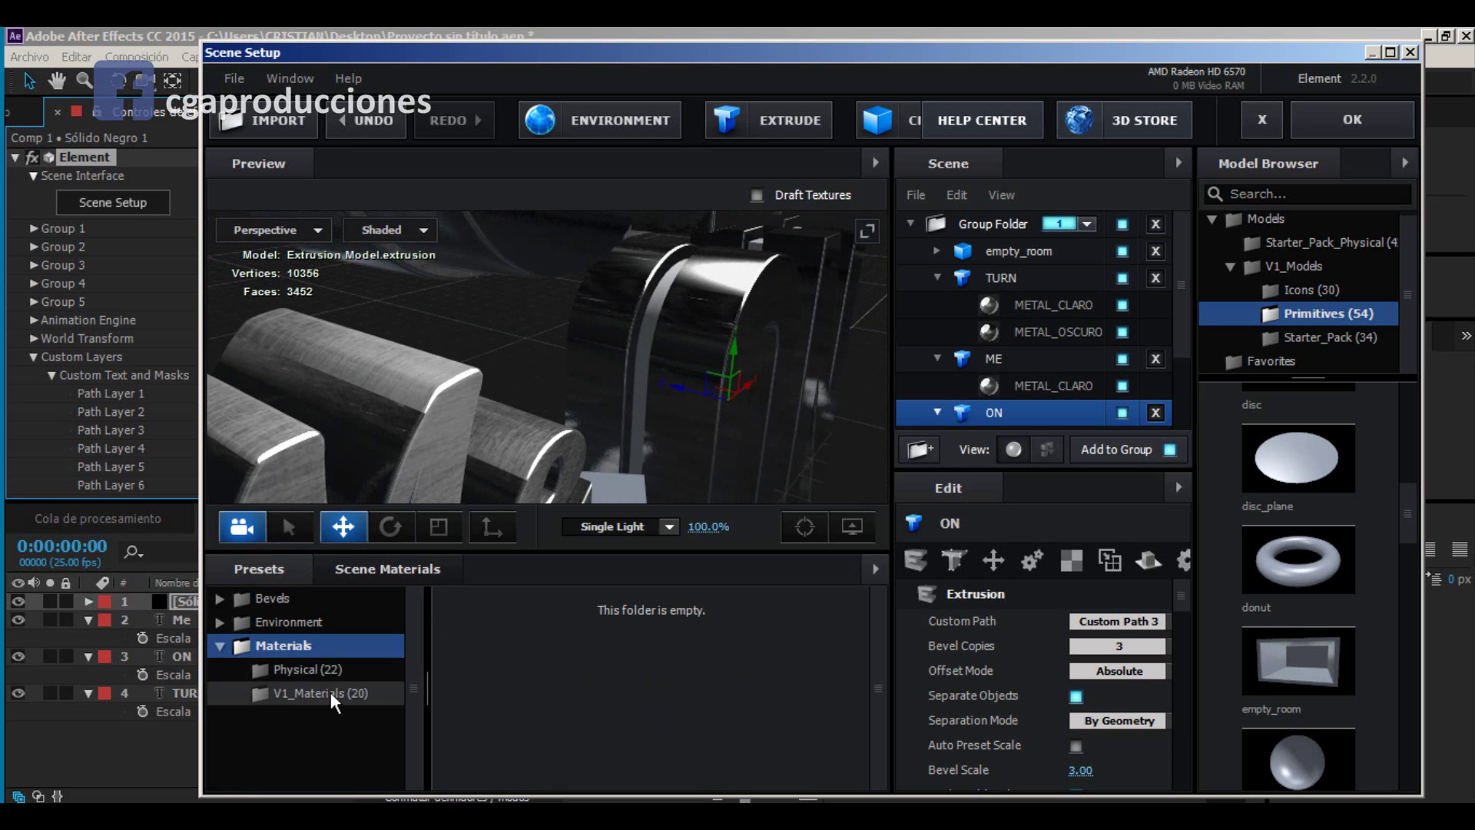
click(311, 670)
scroll(776, 730, down, 3)
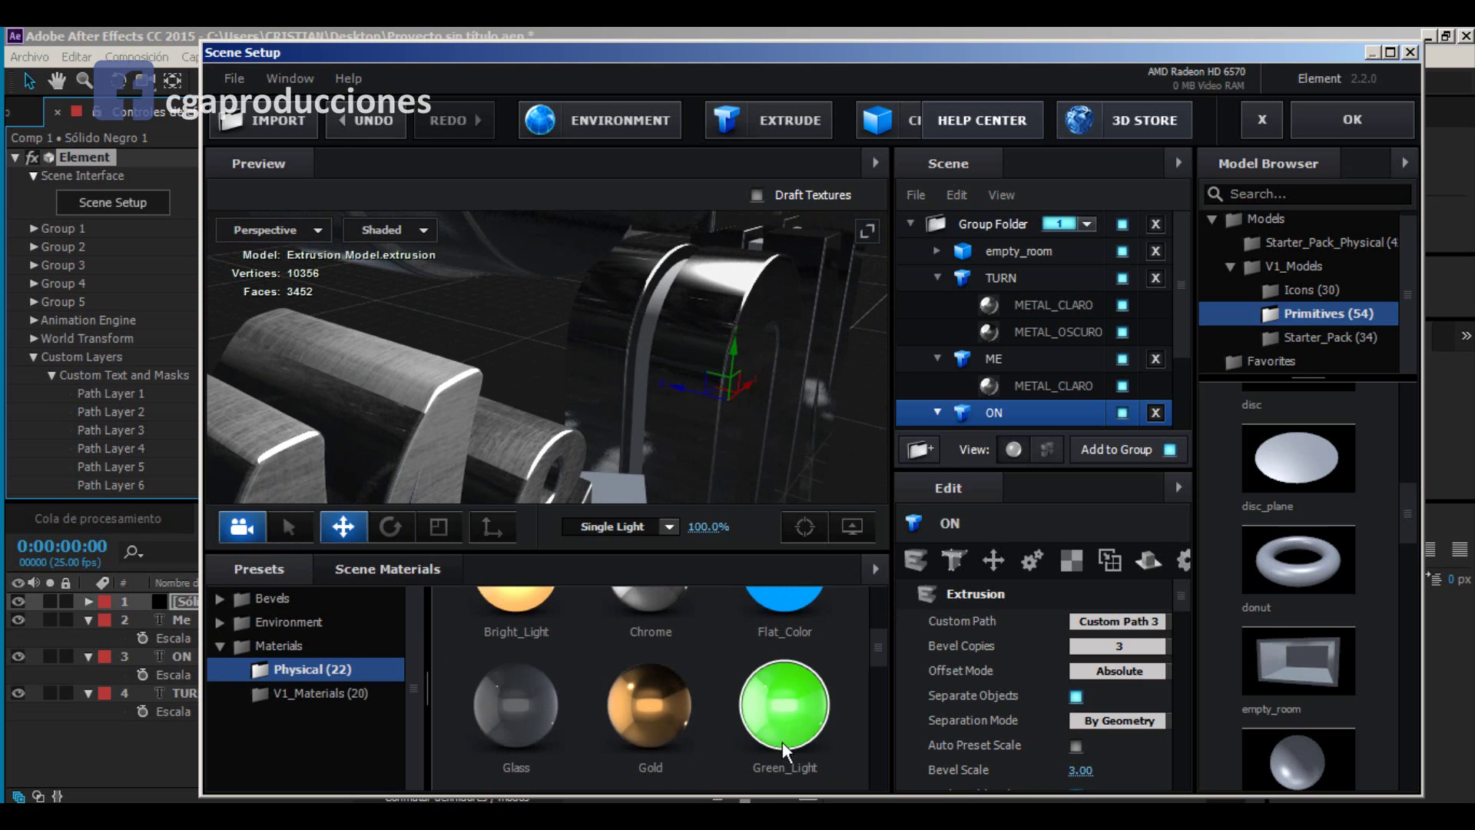
scroll(768, 715, down, 5)
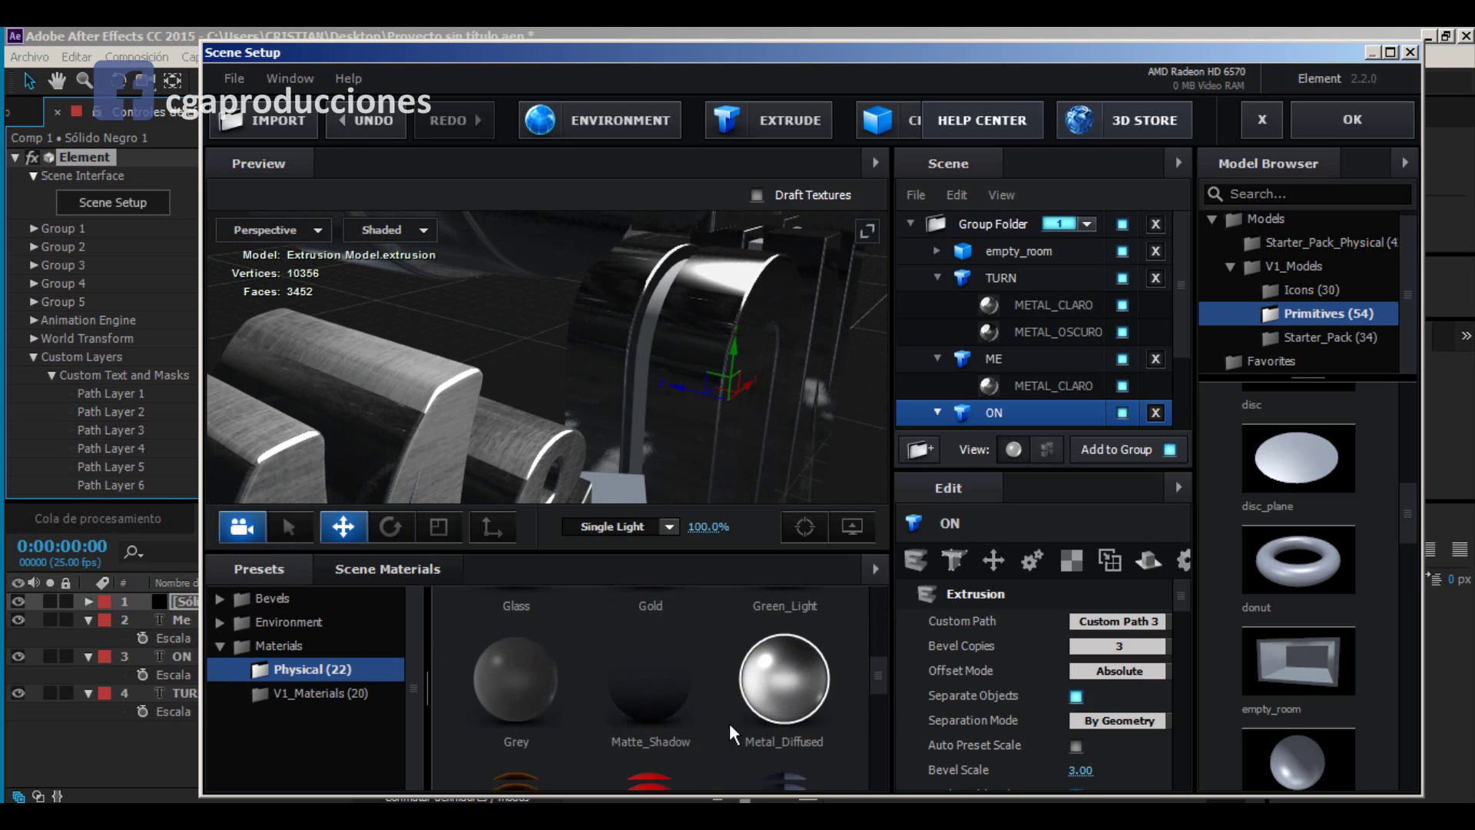
scroll(663, 734, up, 3)
scroll(657, 749, down, 6)
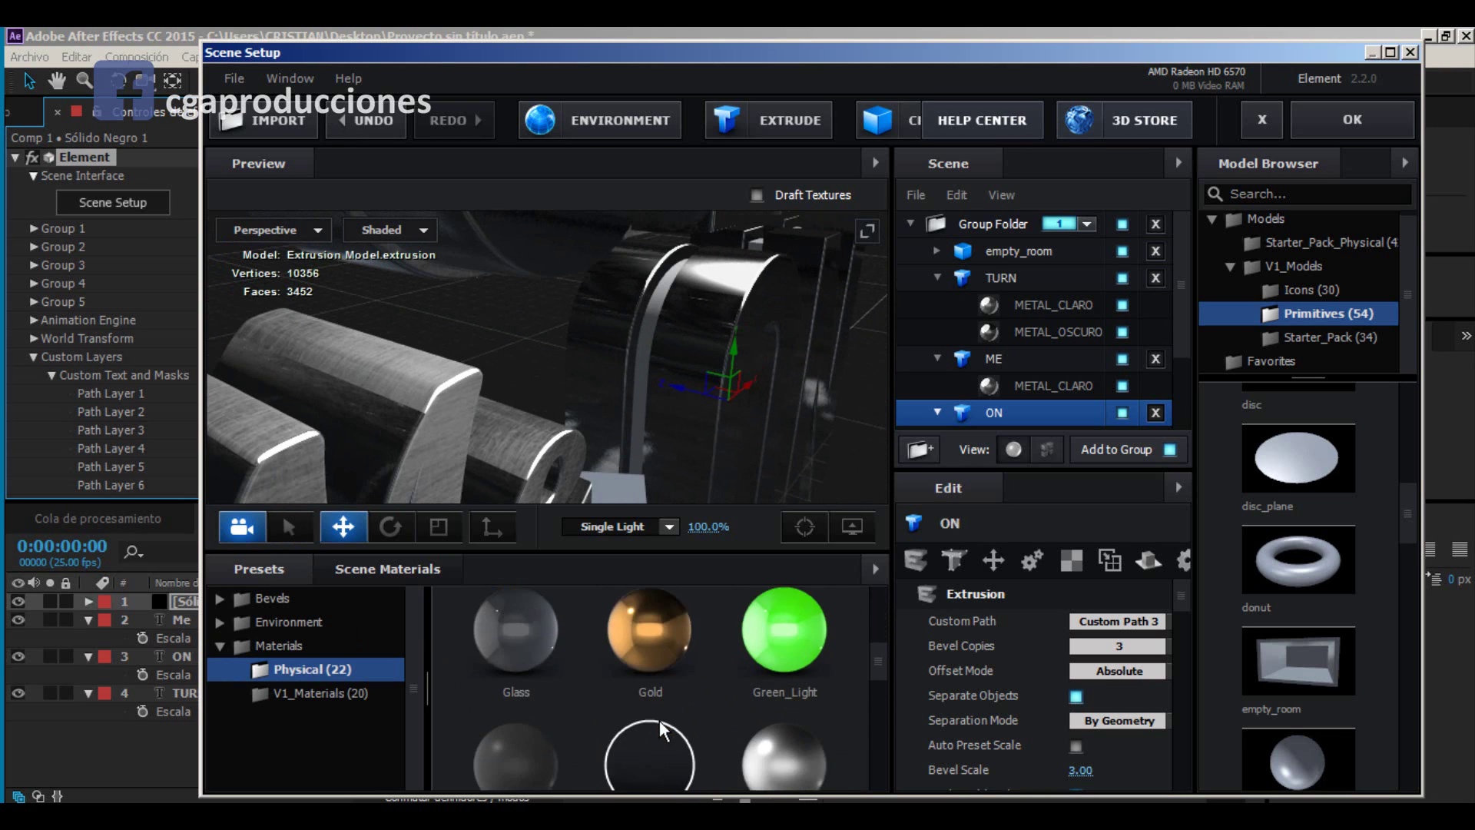
scroll(657, 752, down, 1)
scroll(691, 730, up, 6)
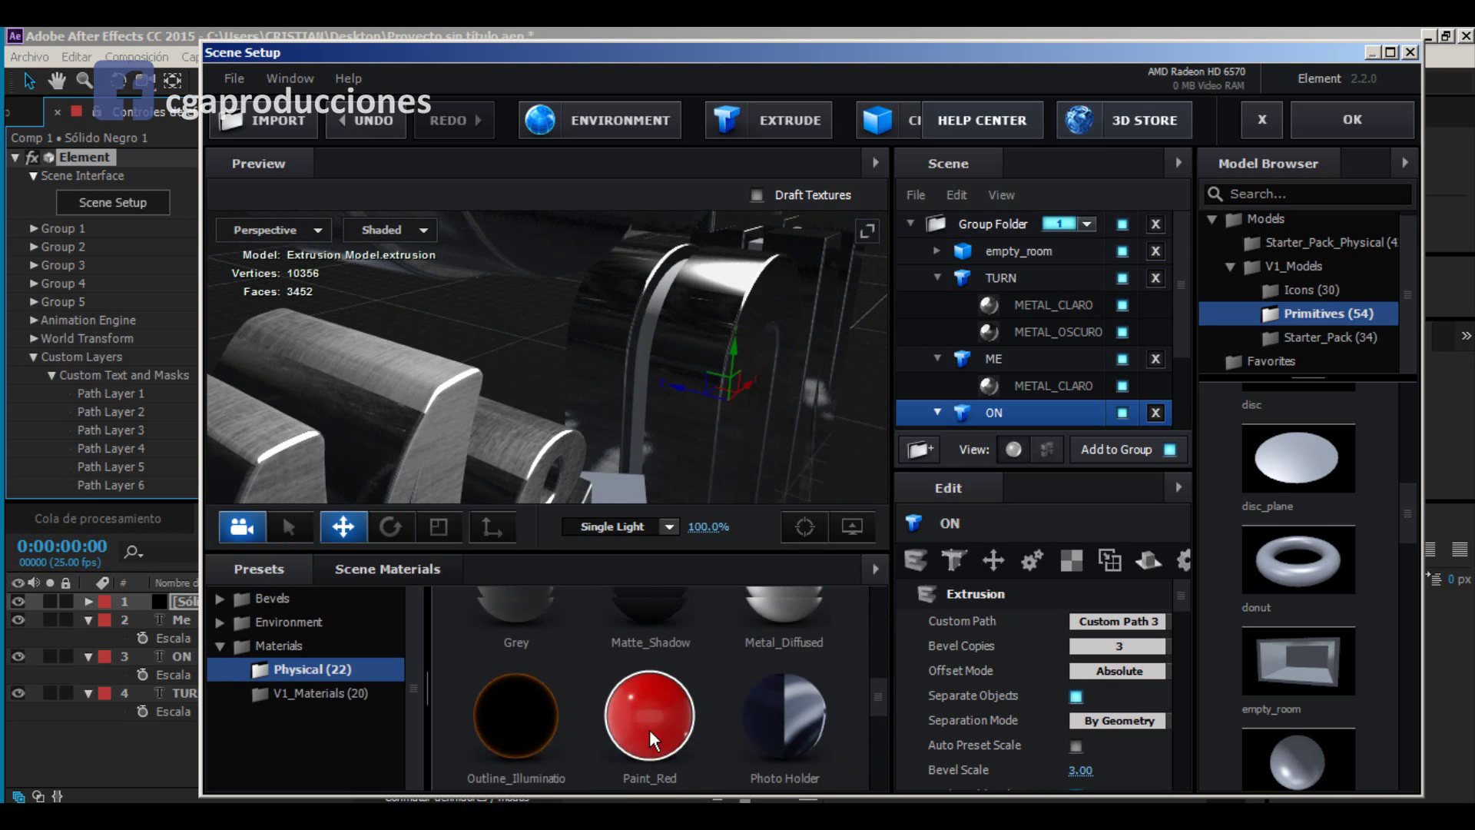
scroll(734, 717, up, 3)
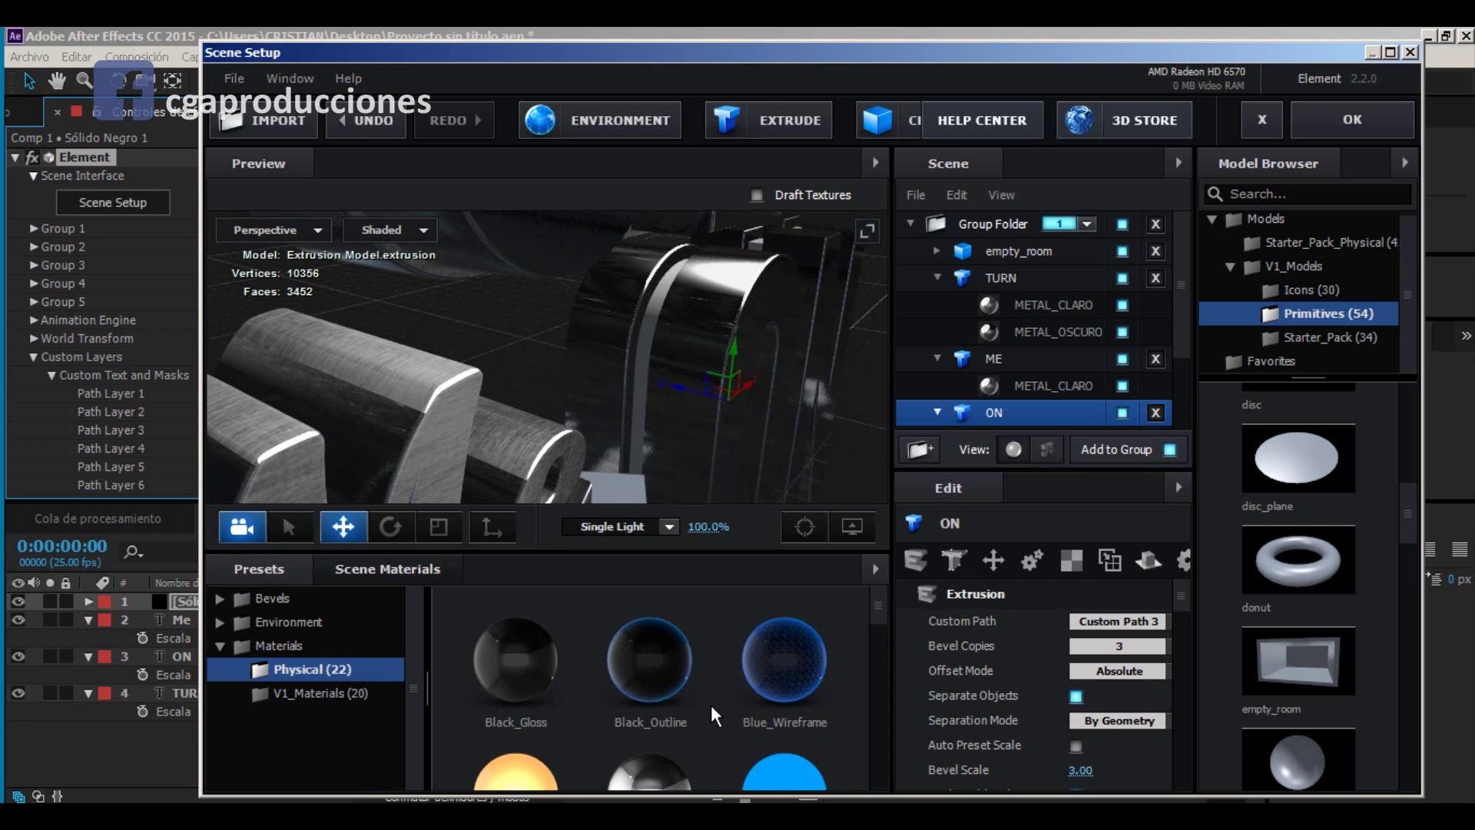
scroll(753, 716, down, 2)
drag(766, 643, 642, 362)
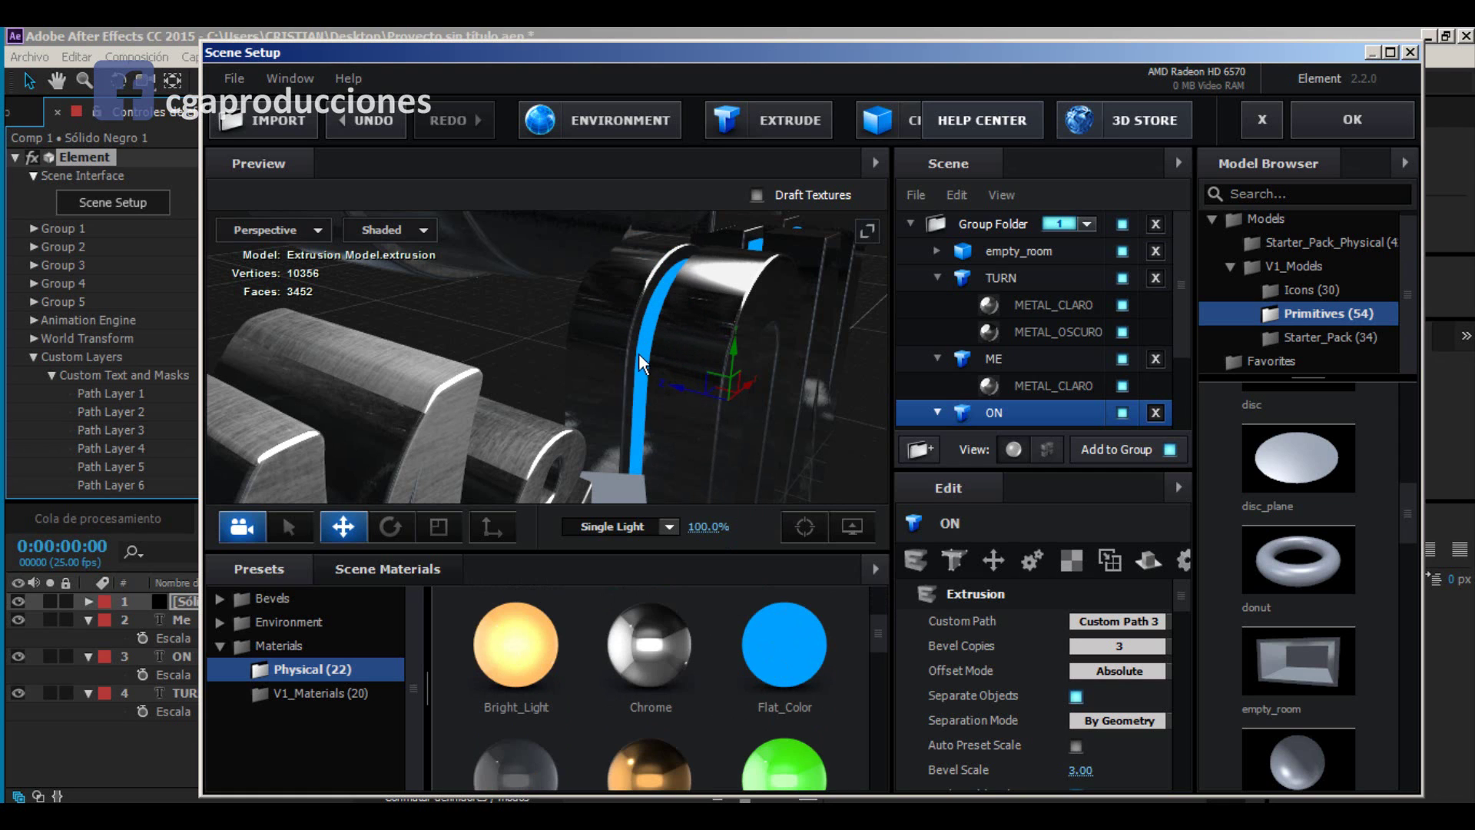
Step: Check the blue bevel, accept the scene setup and re-enable preview refresh in the composition
scroll(686, 313, down, 6)
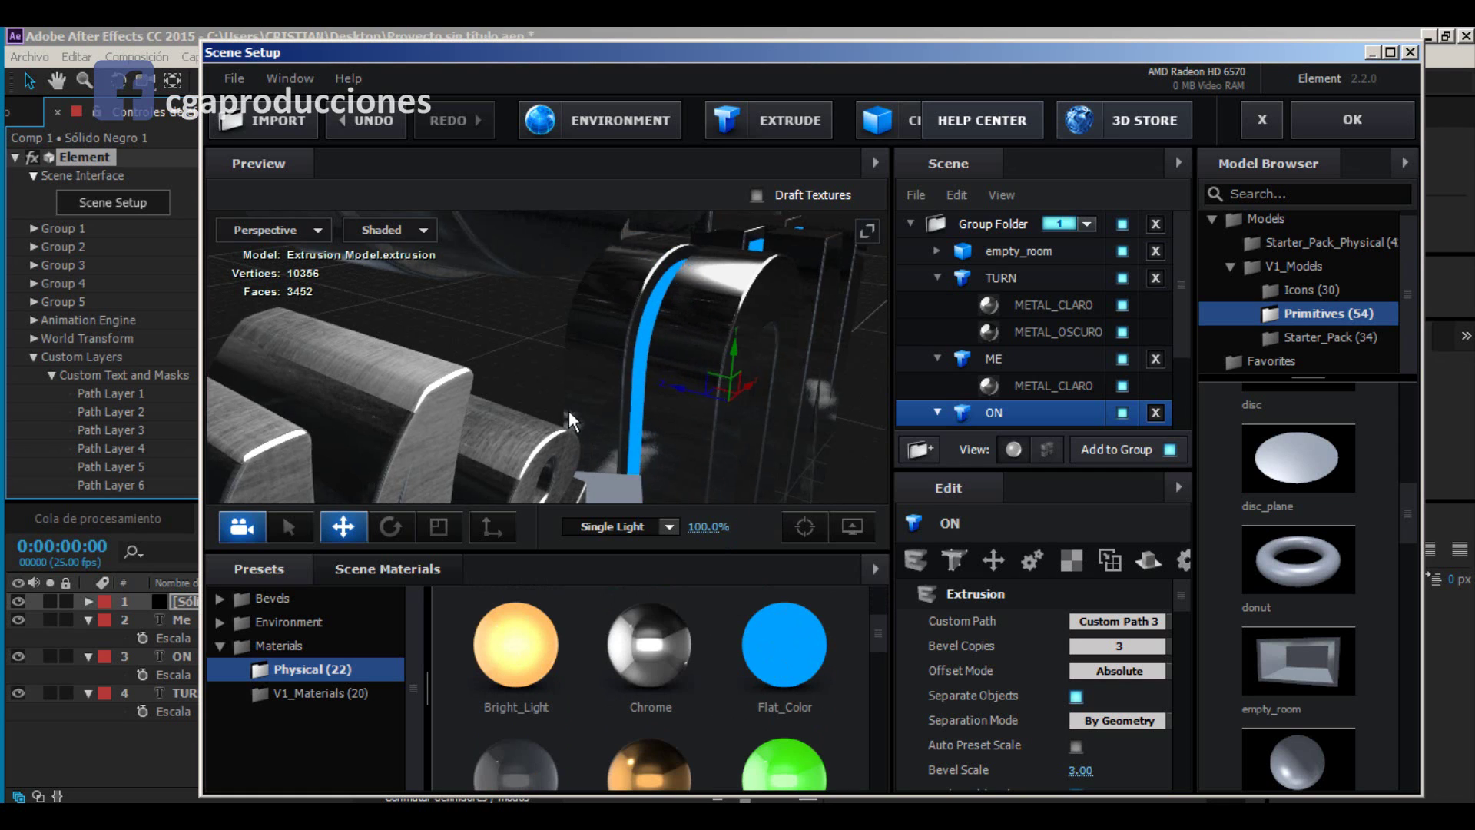
drag(578, 407, 615, 361)
click(1350, 121)
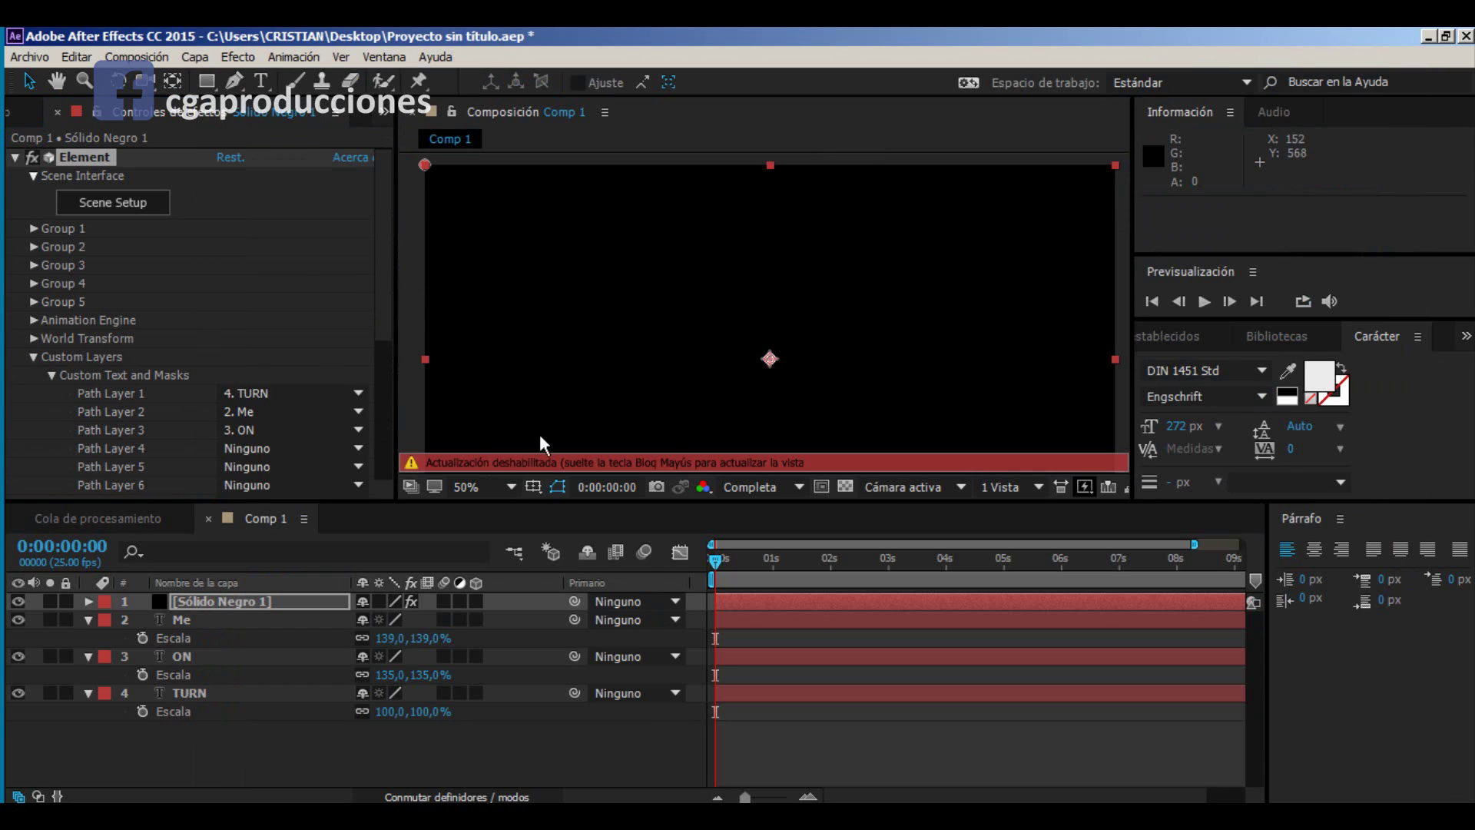
key(Caps_Lock)
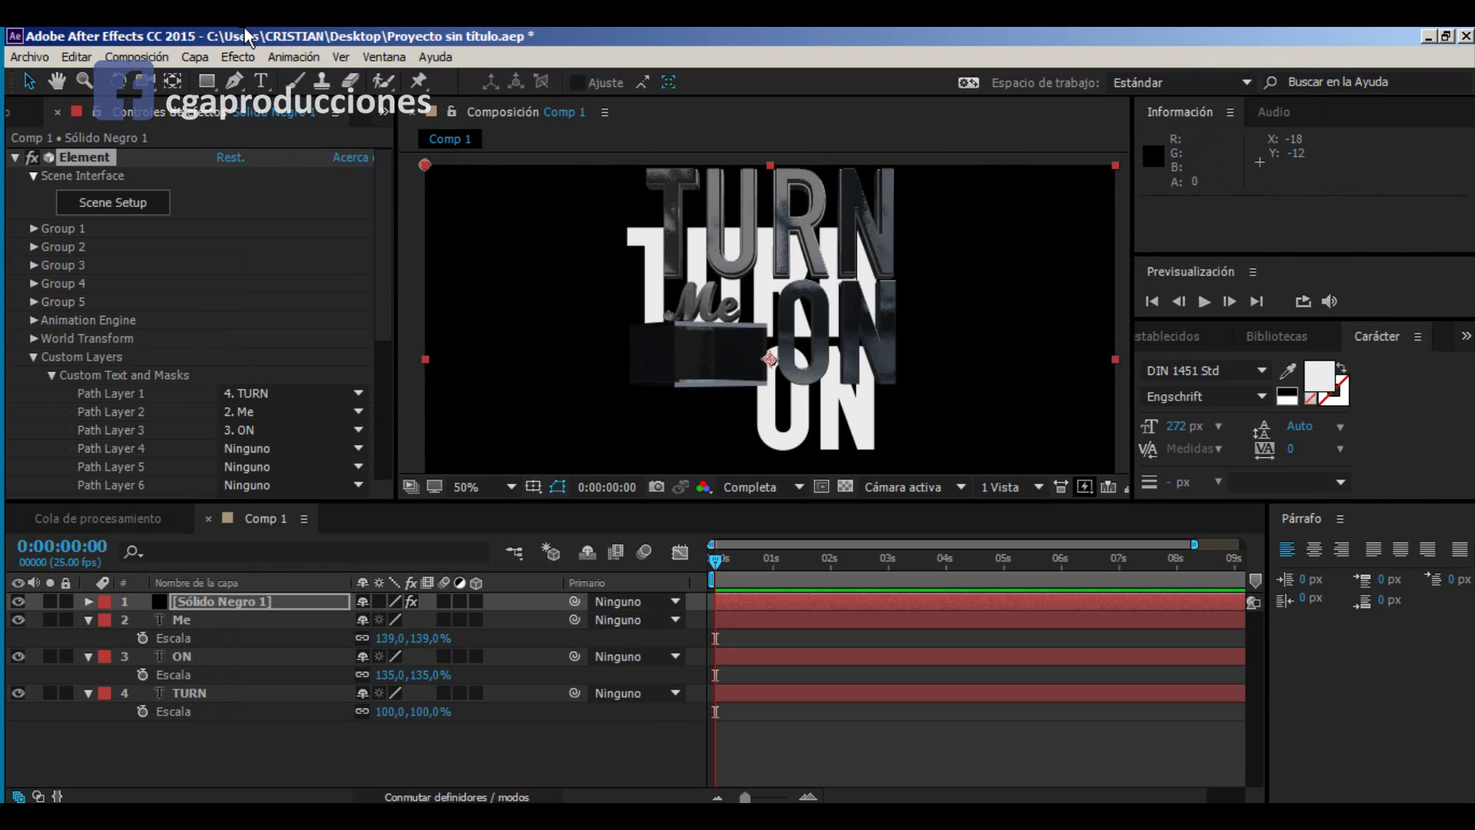
Step: Save two incremental copies of the project, Proyecto sin título 2 and Proyecto sin título 3
key(ctrl+alt+shift+s)
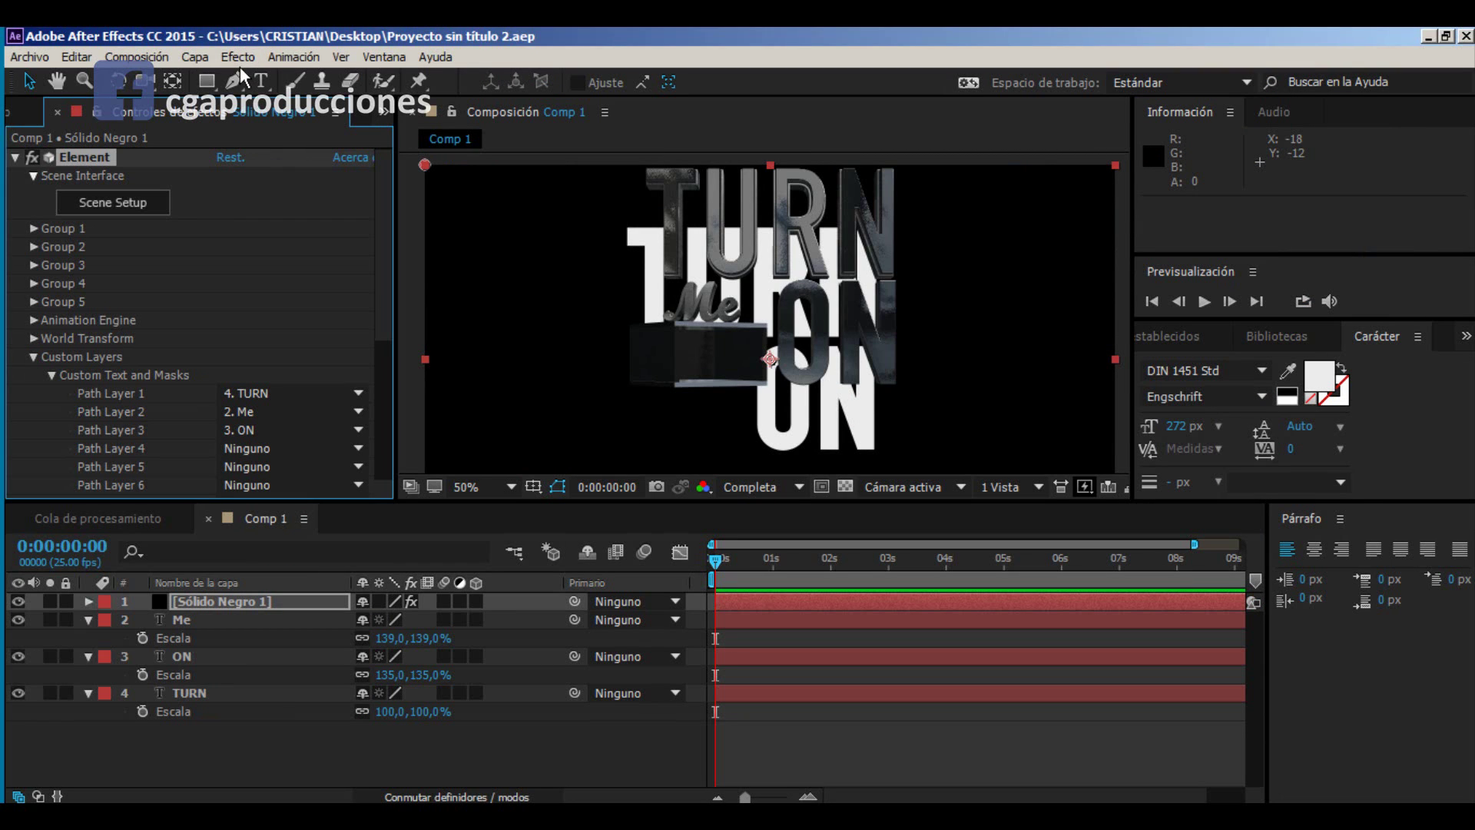
key(ctrl+alt+shift+s)
Step: Switch the composition view to Vista personalizada 1 and add a new camera layer
click(912, 487)
click(868, 748)
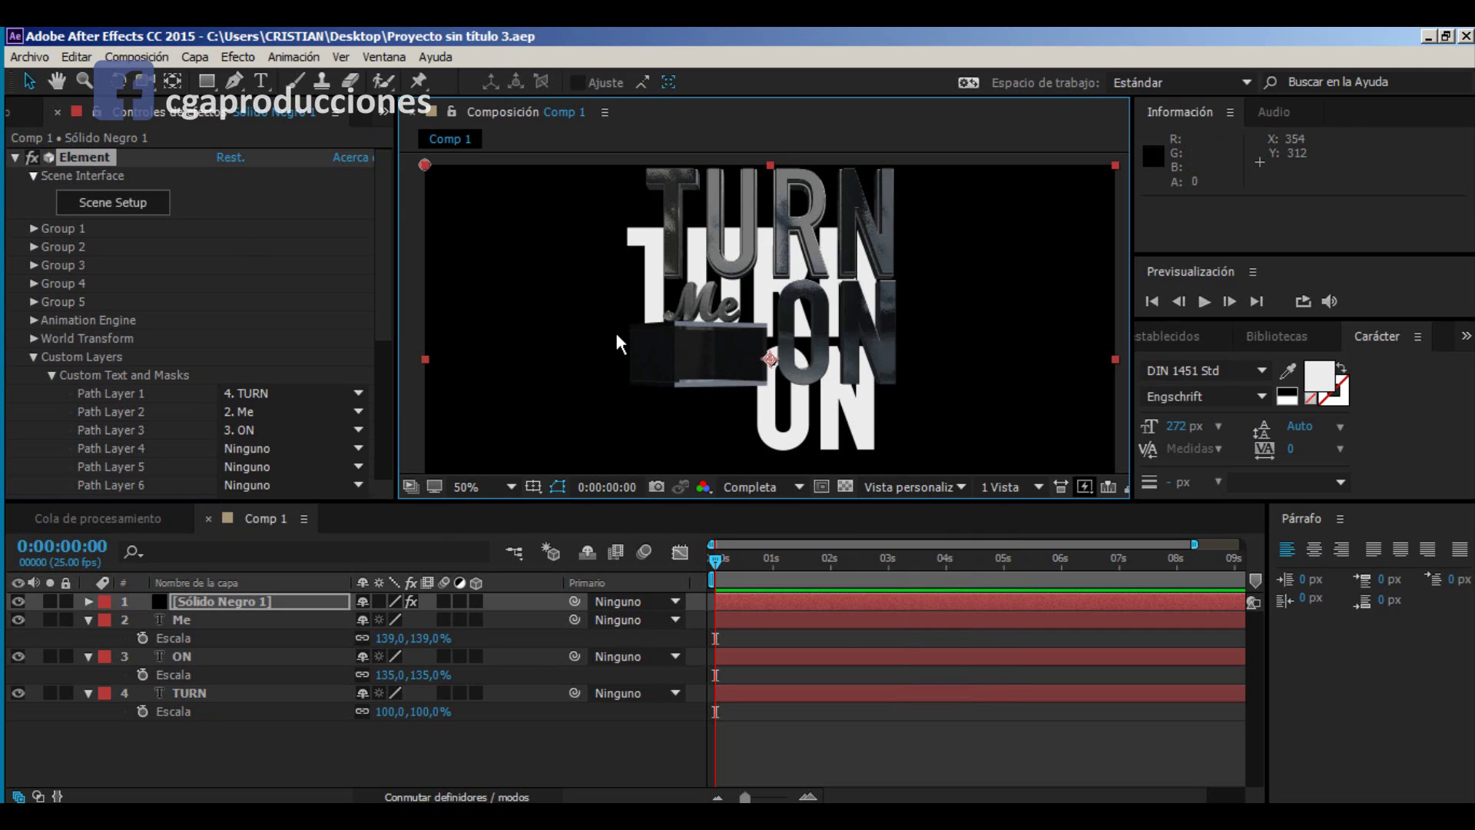
drag(574, 329, 541, 301)
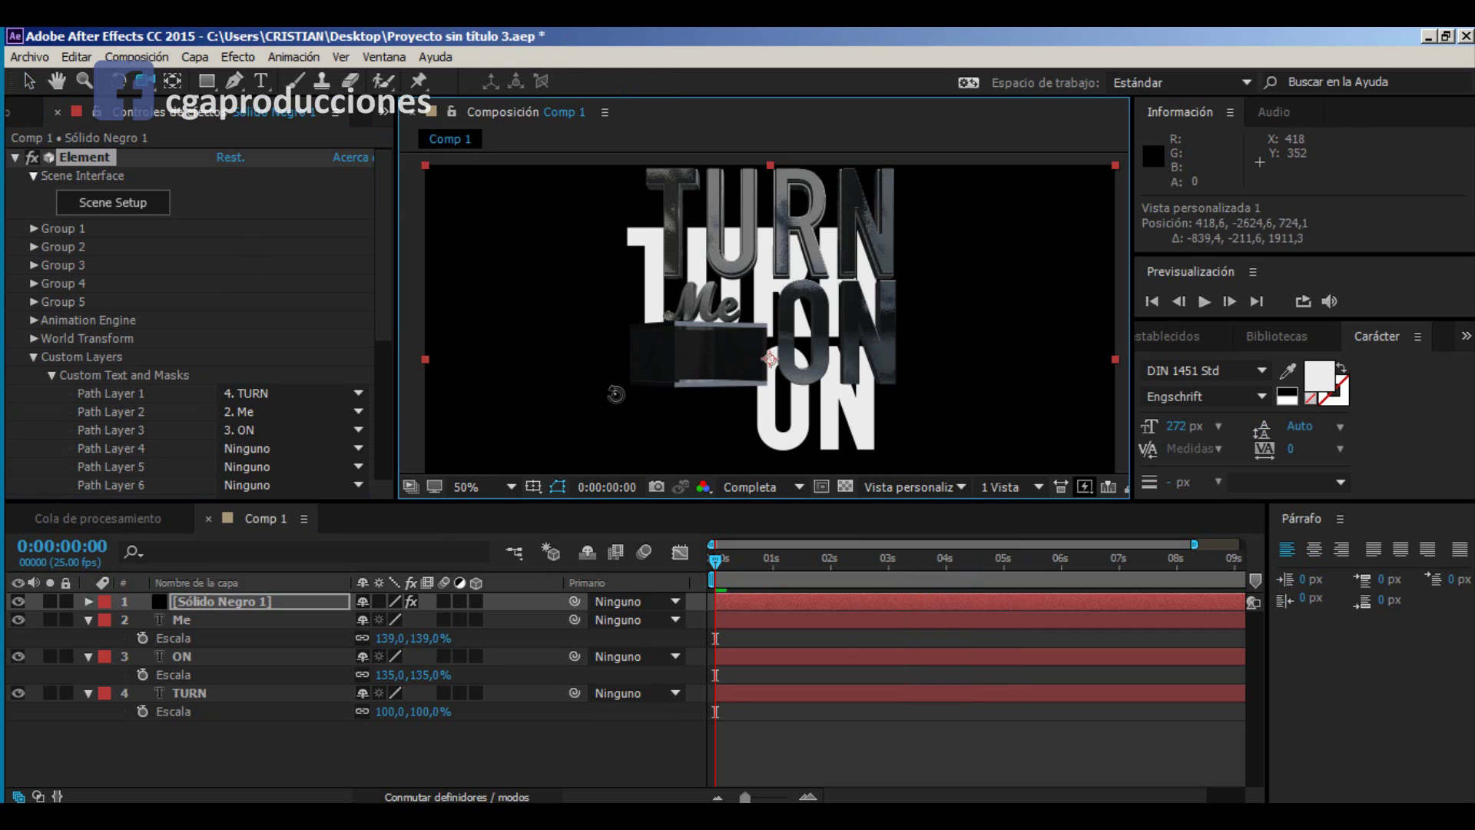
click(194, 57)
mouse_move(375, 80)
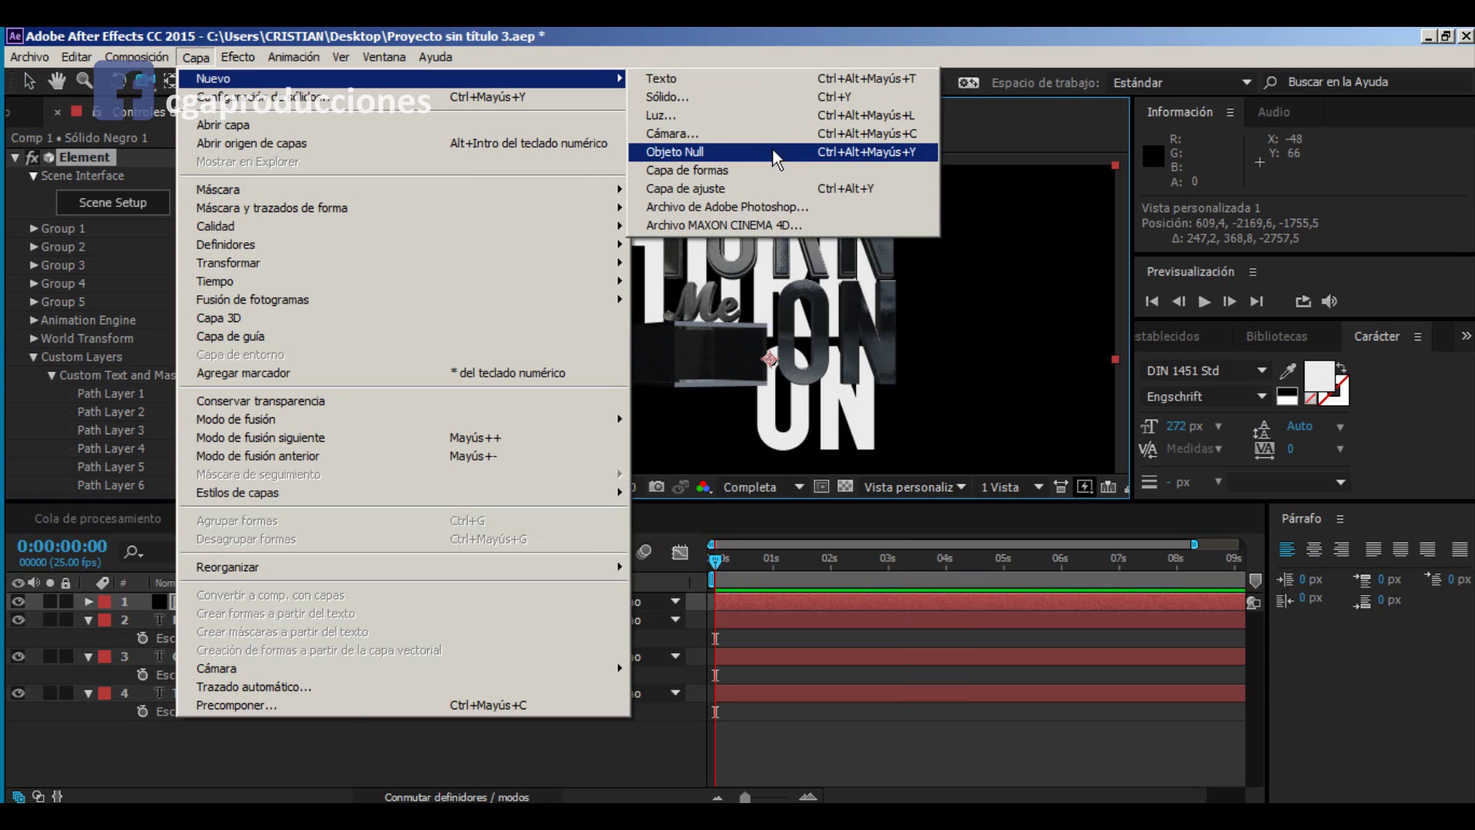
click(672, 132)
click(959, 655)
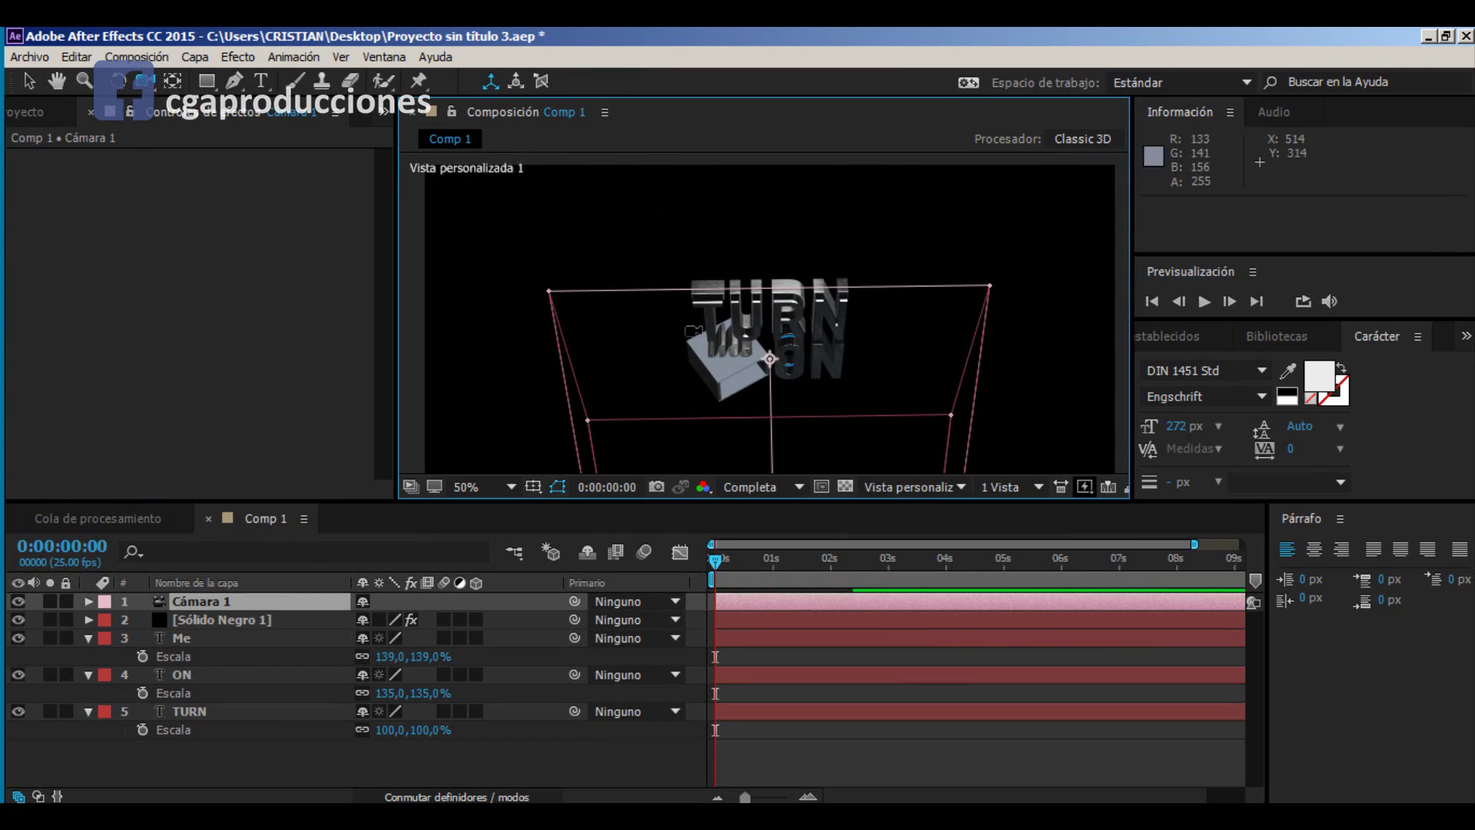
Step: Examine the new camera's position relative to the title from the side in the custom view
drag(693, 331, 701, 466)
scroll(753, 336, down, 5)
scroll(667, 332, up, 3)
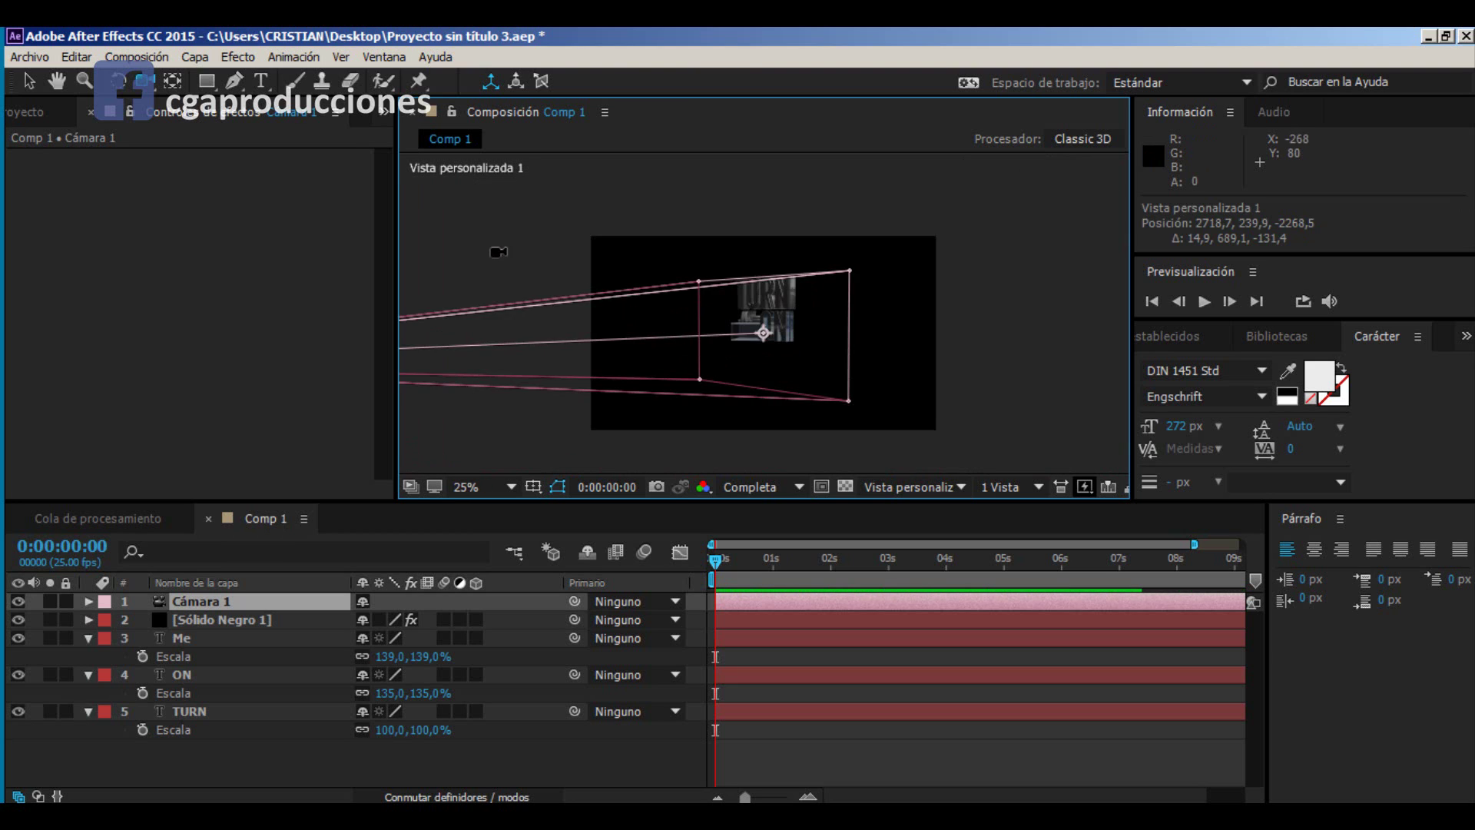
scroll(566, 330, up, 5)
scroll(889, 345, up, 3)
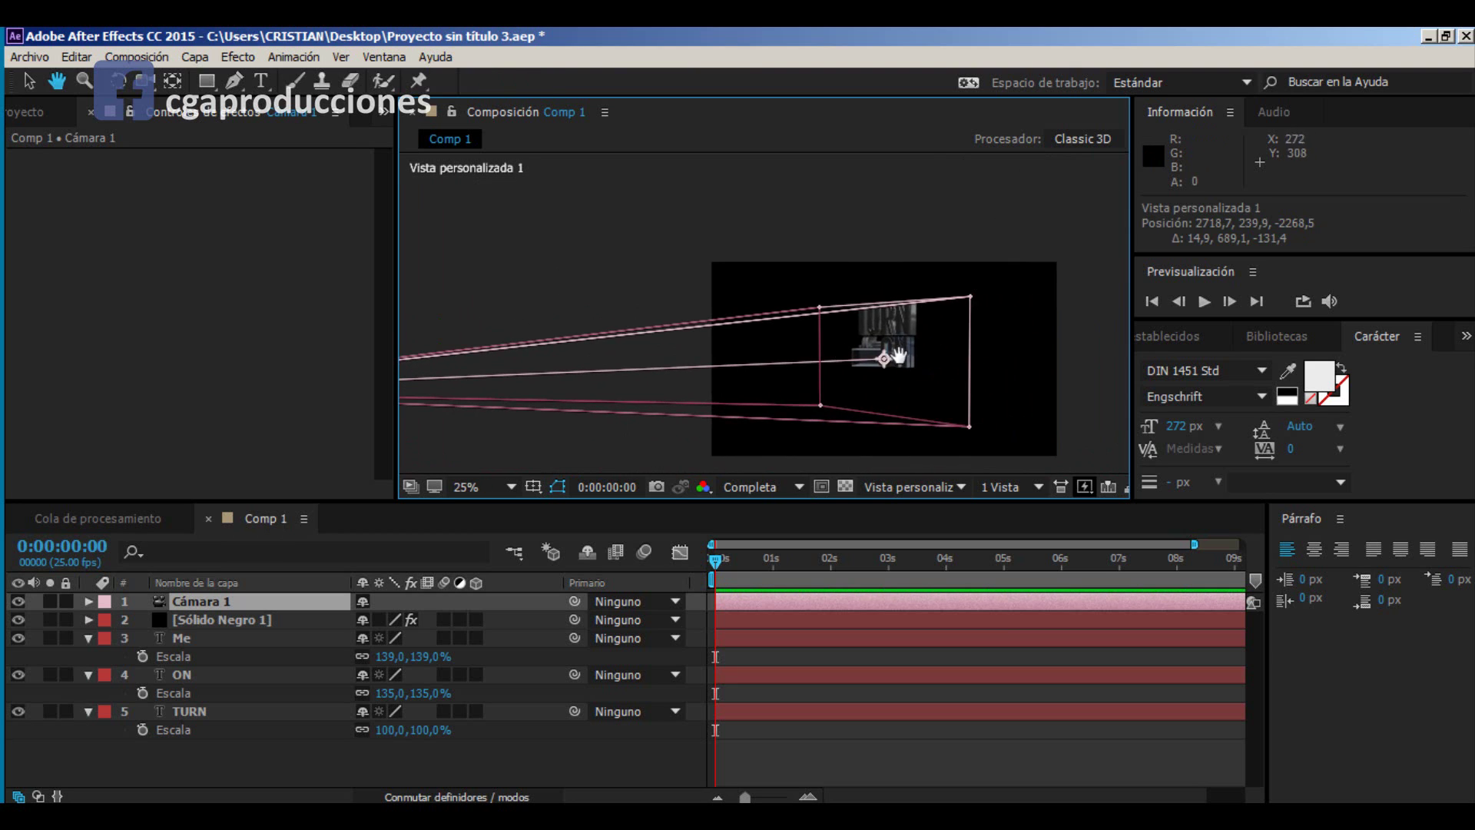
scroll(938, 346, up, 3)
Step: Show the composition through Cámara 1 and hide the Me, ON and TURN text layers
click(943, 486)
click(922, 537)
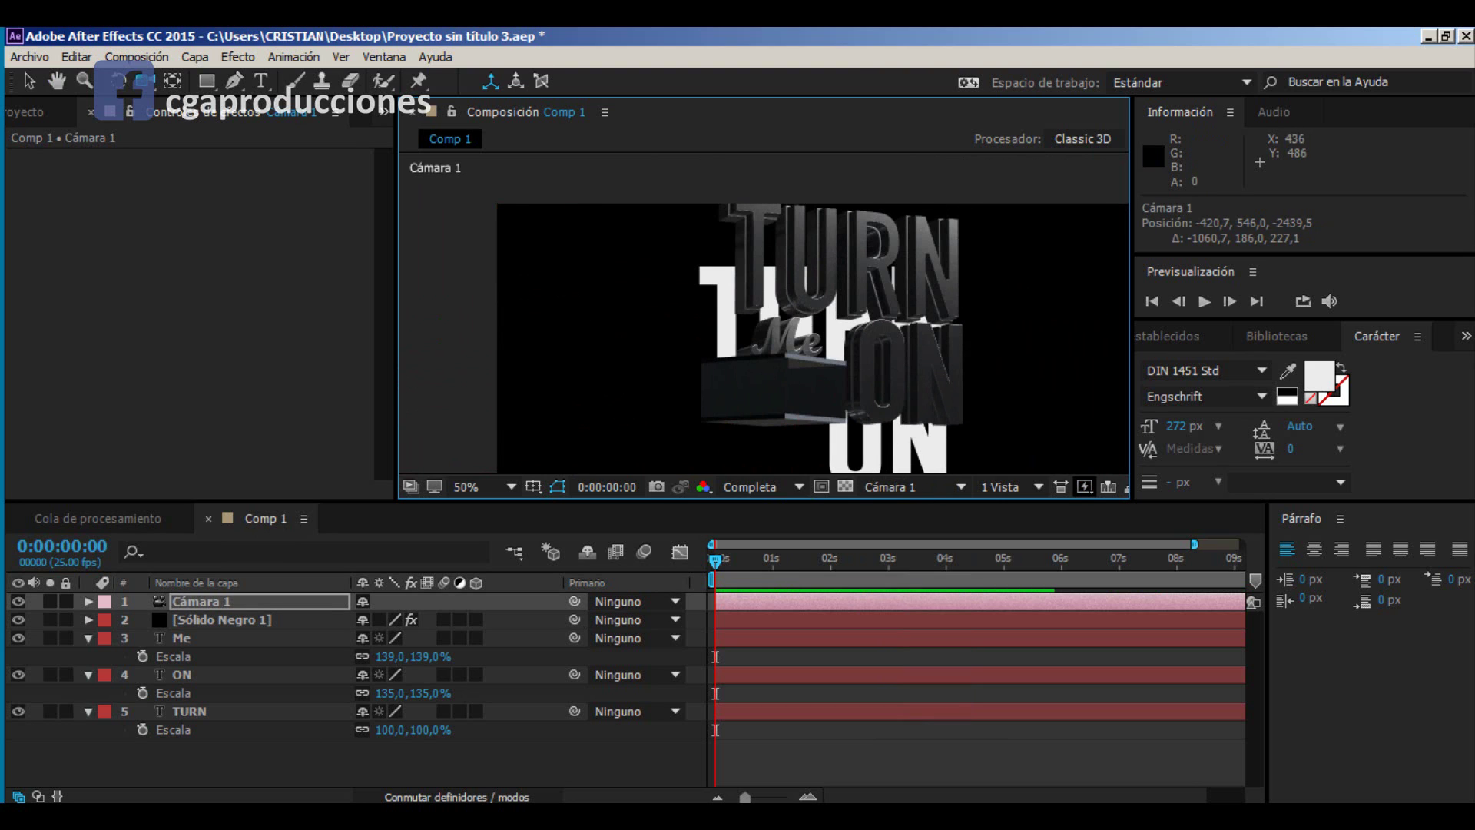
drag(21, 636, 17, 676)
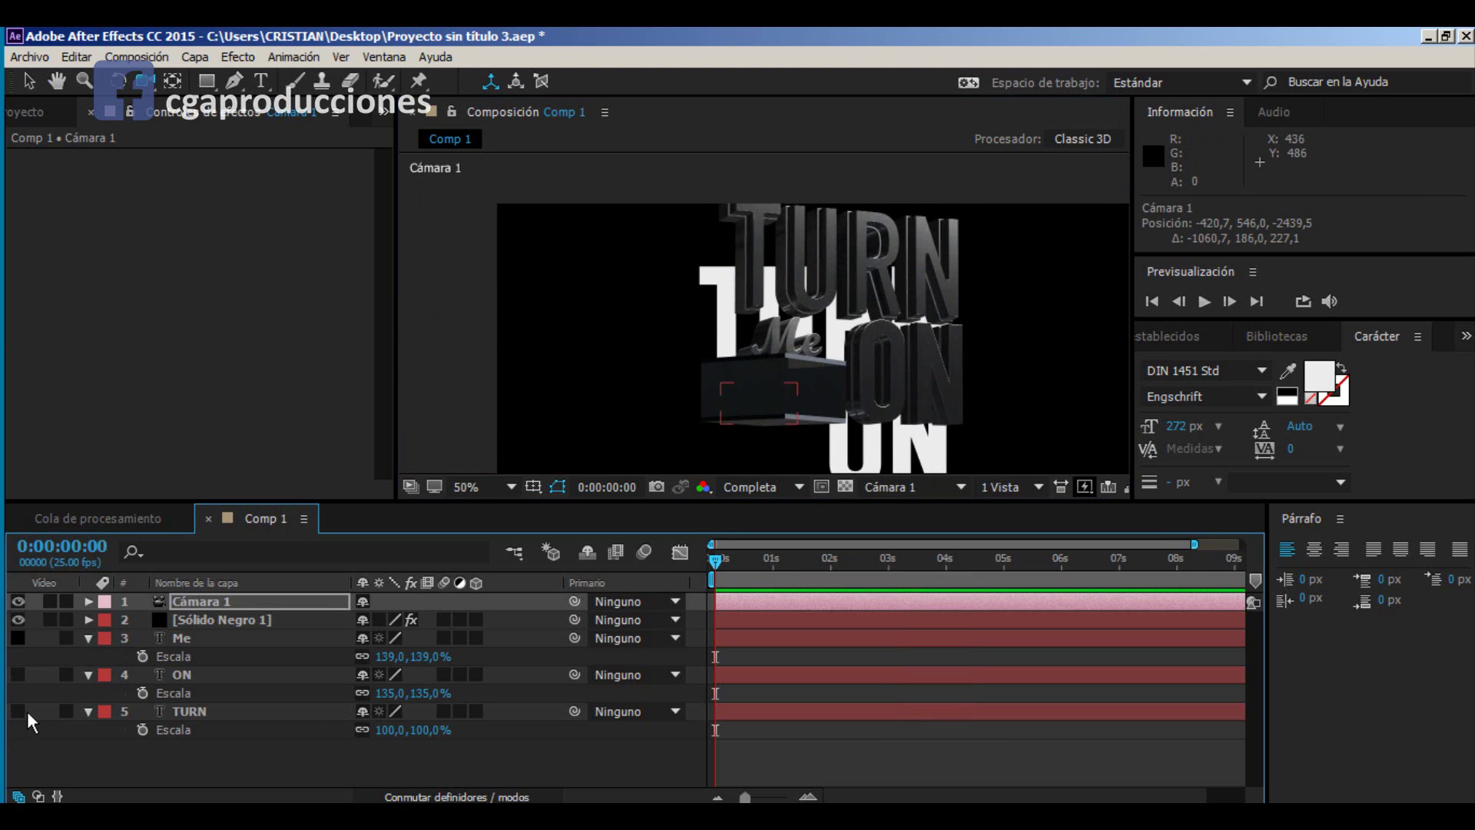
Step: Orbit Cámara 1 to about -92.7, 308.1, -2557.7 and examine the bevels of the ON lettering up close
drag(685, 328, 647, 291)
scroll(682, 334, down, 2)
scroll(759, 369, up, 2)
scroll(669, 359, up, 2)
scroll(673, 359, down, 2)
scroll(674, 355, up, 4)
scroll(691, 307, down, 4)
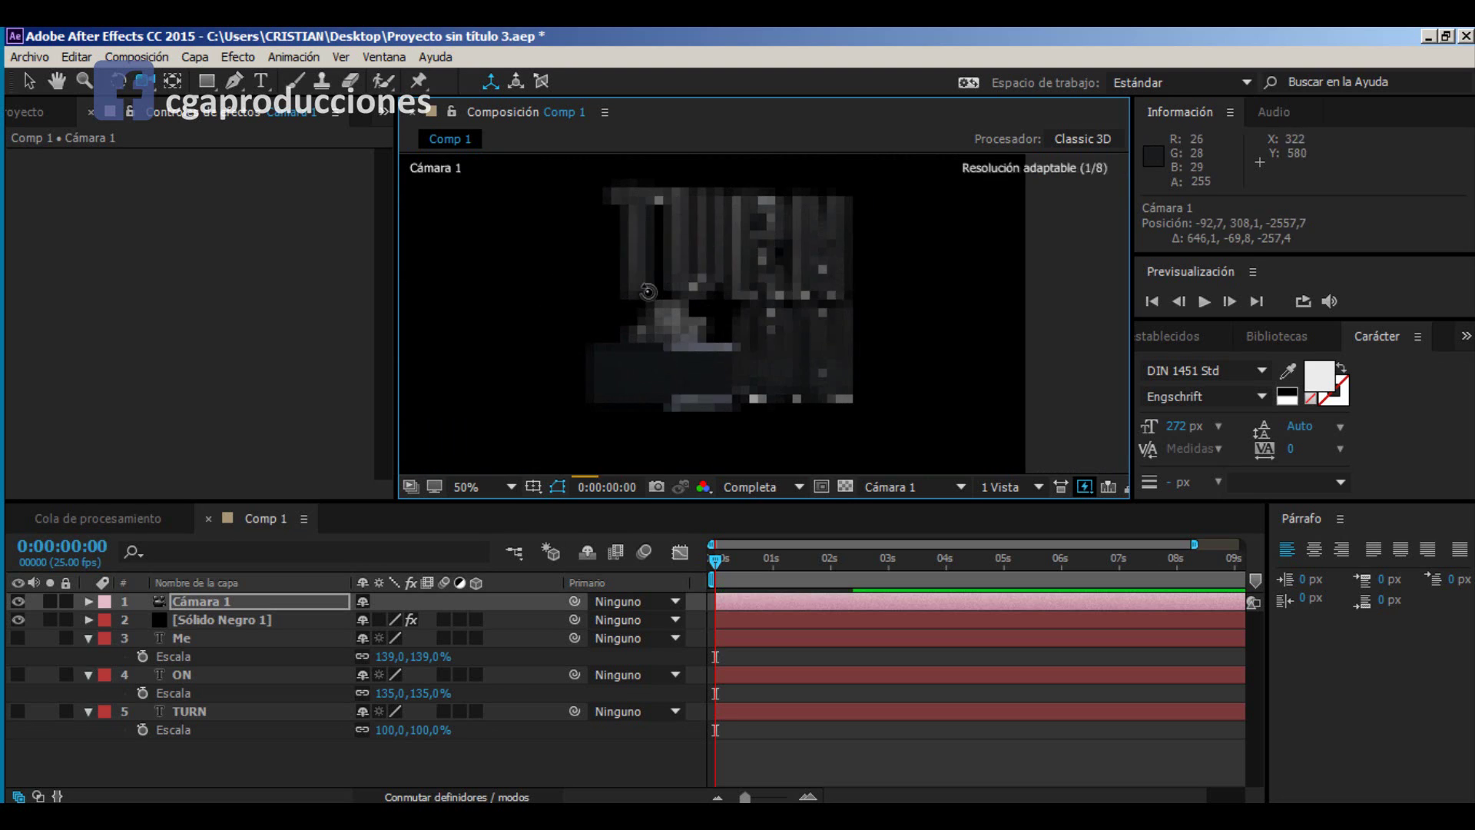
scroll(720, 352, up, 2)
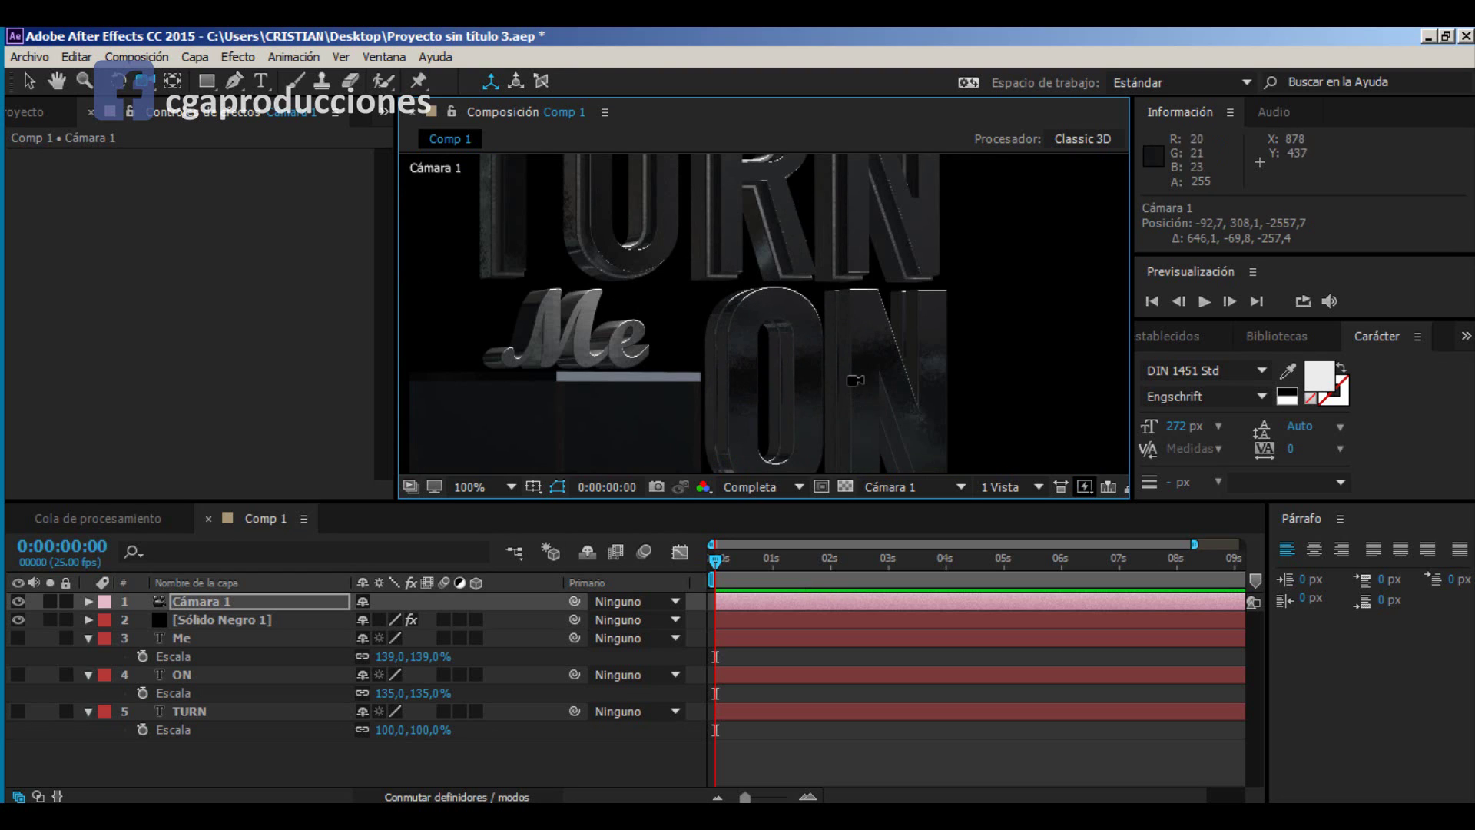
scroll(727, 332, up, 2)
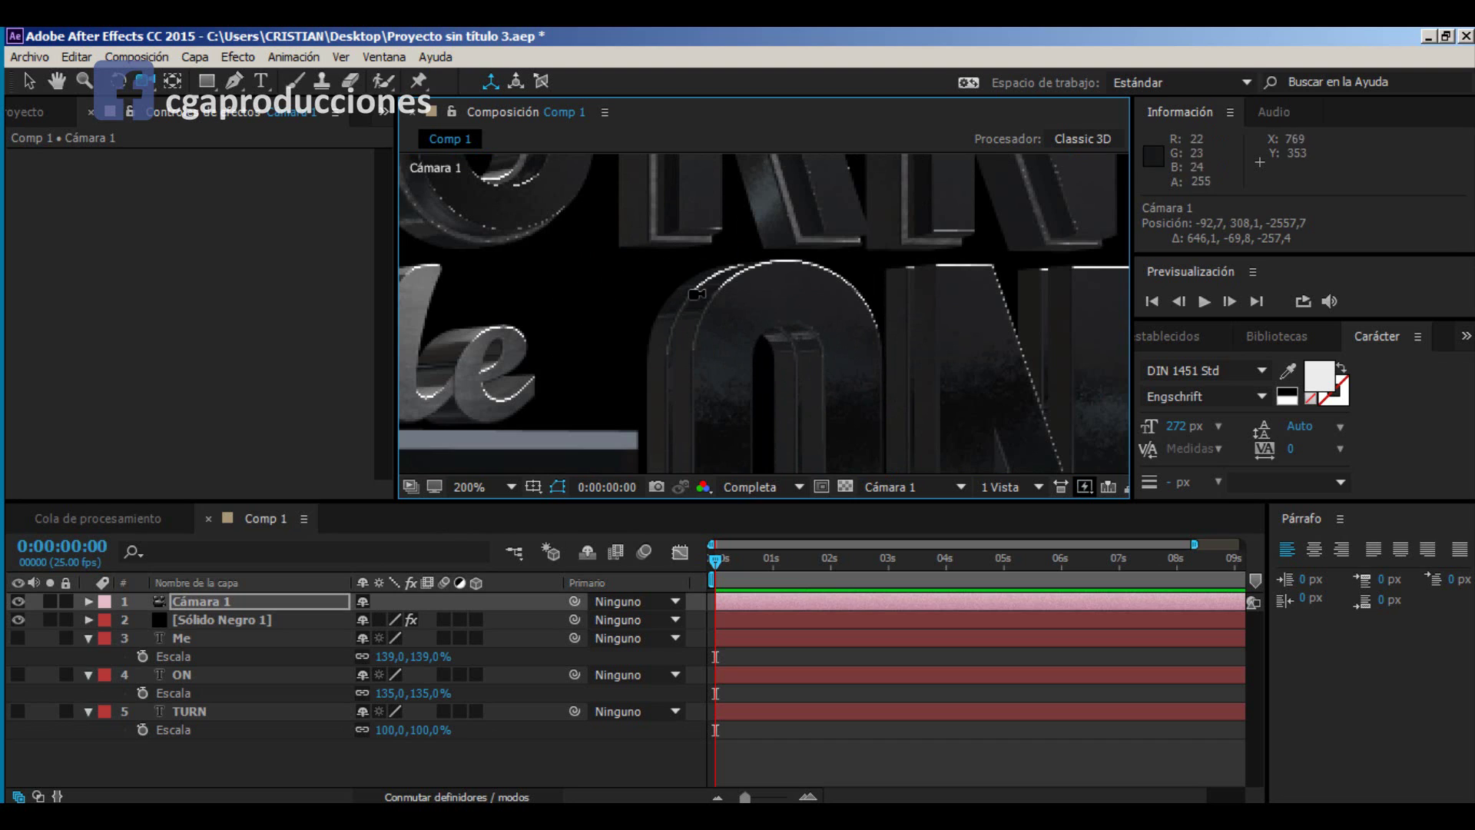
Step: Reopen the scene setup of the Sólido Negro 1 layer and set the ON model's first METAL_OSCURO bevel Z Offset to 2.65
click(199, 621)
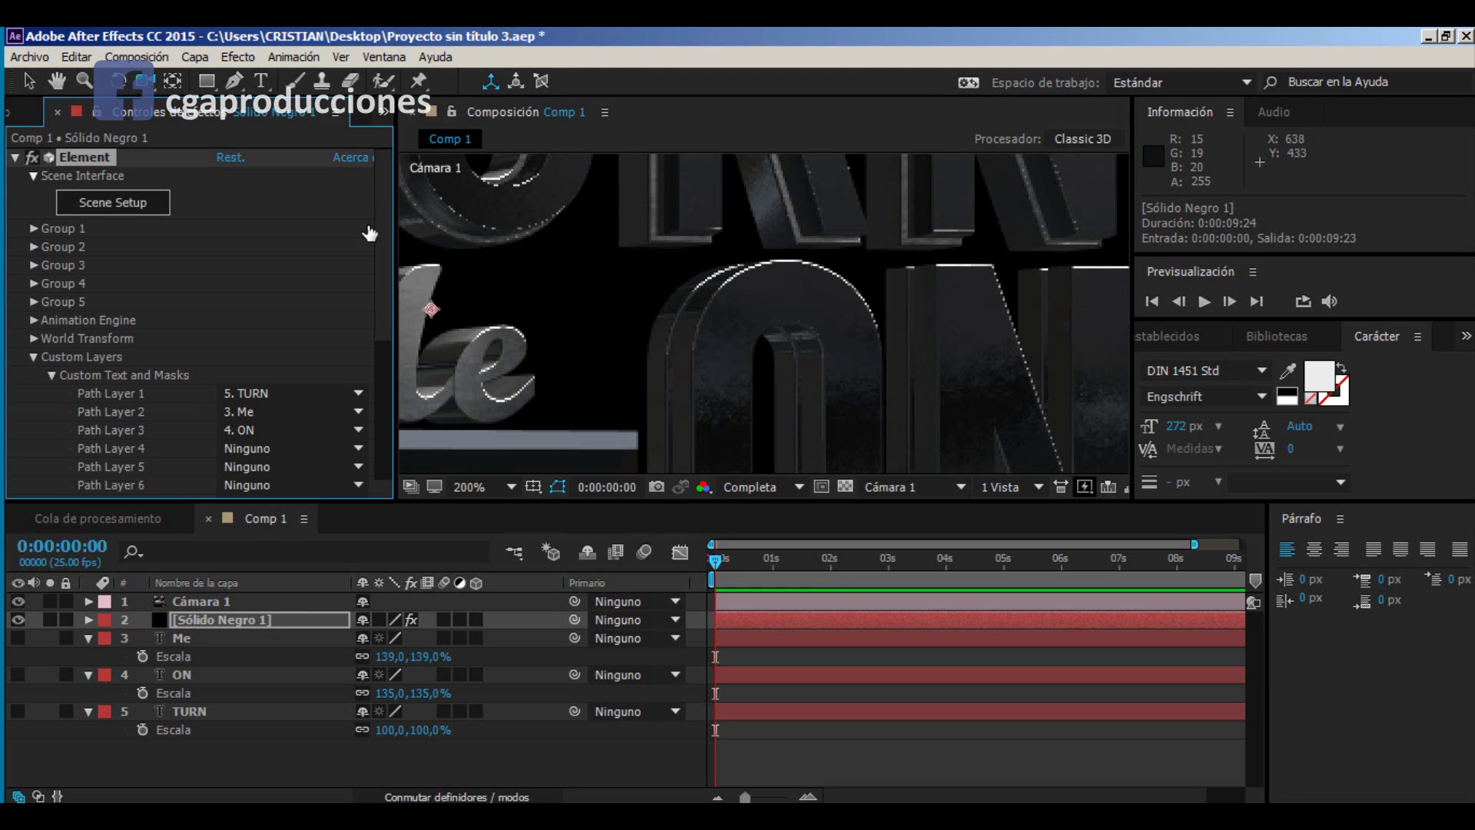
scroll(739, 361, up, 5)
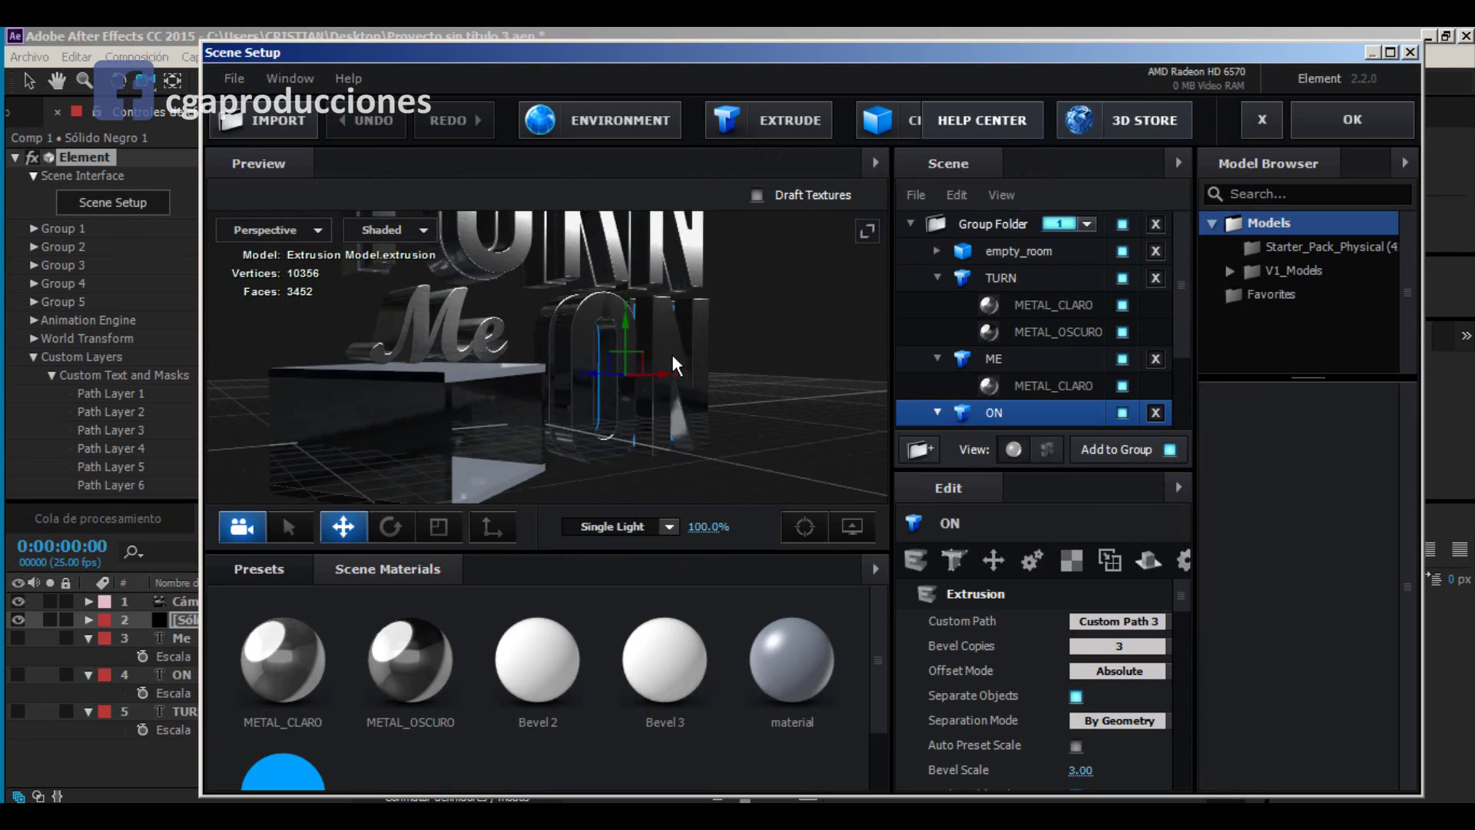
drag(739, 361, 483, 363)
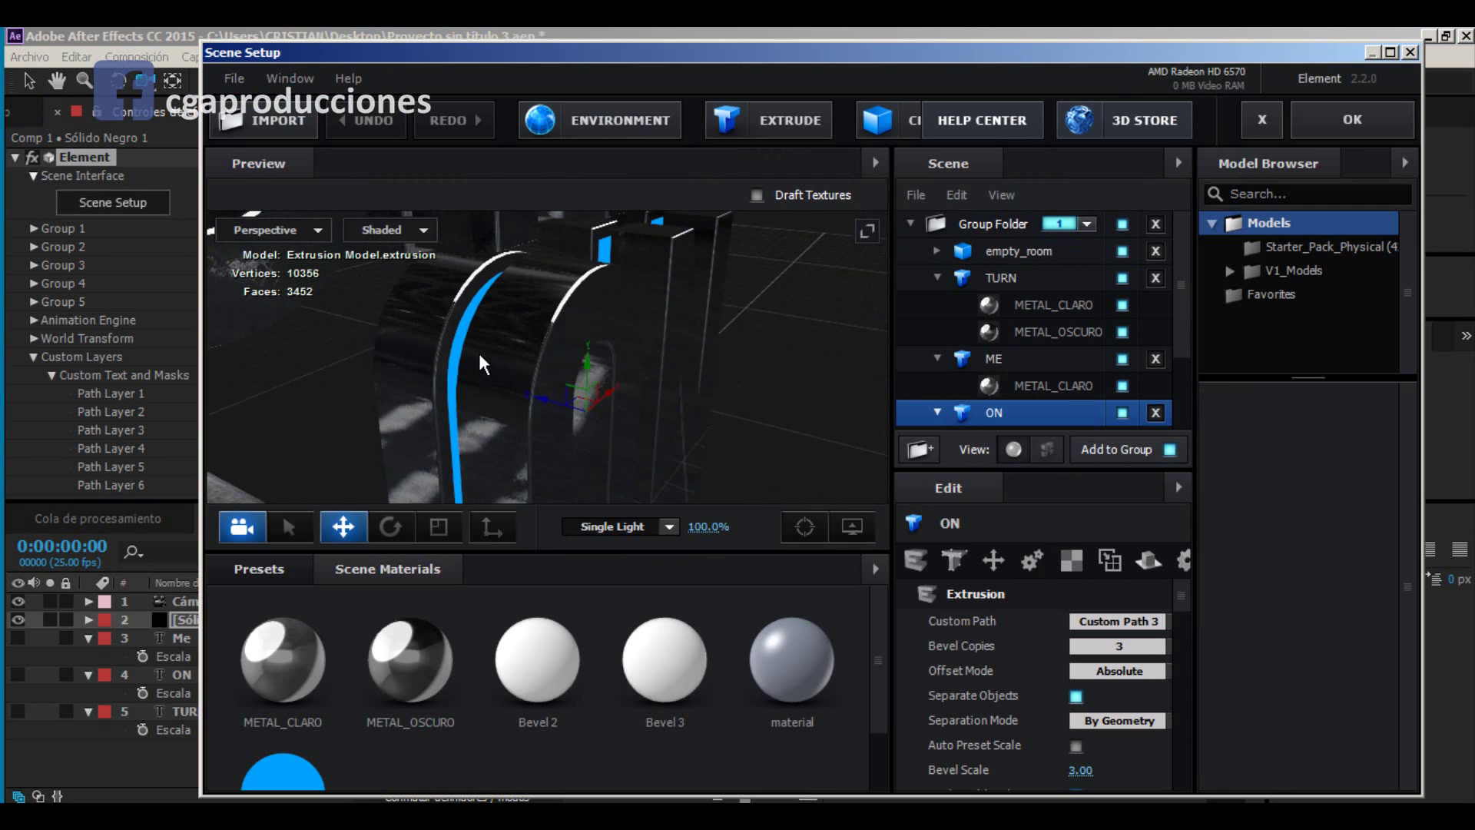
scroll(1022, 427, down, 3)
click(1049, 338)
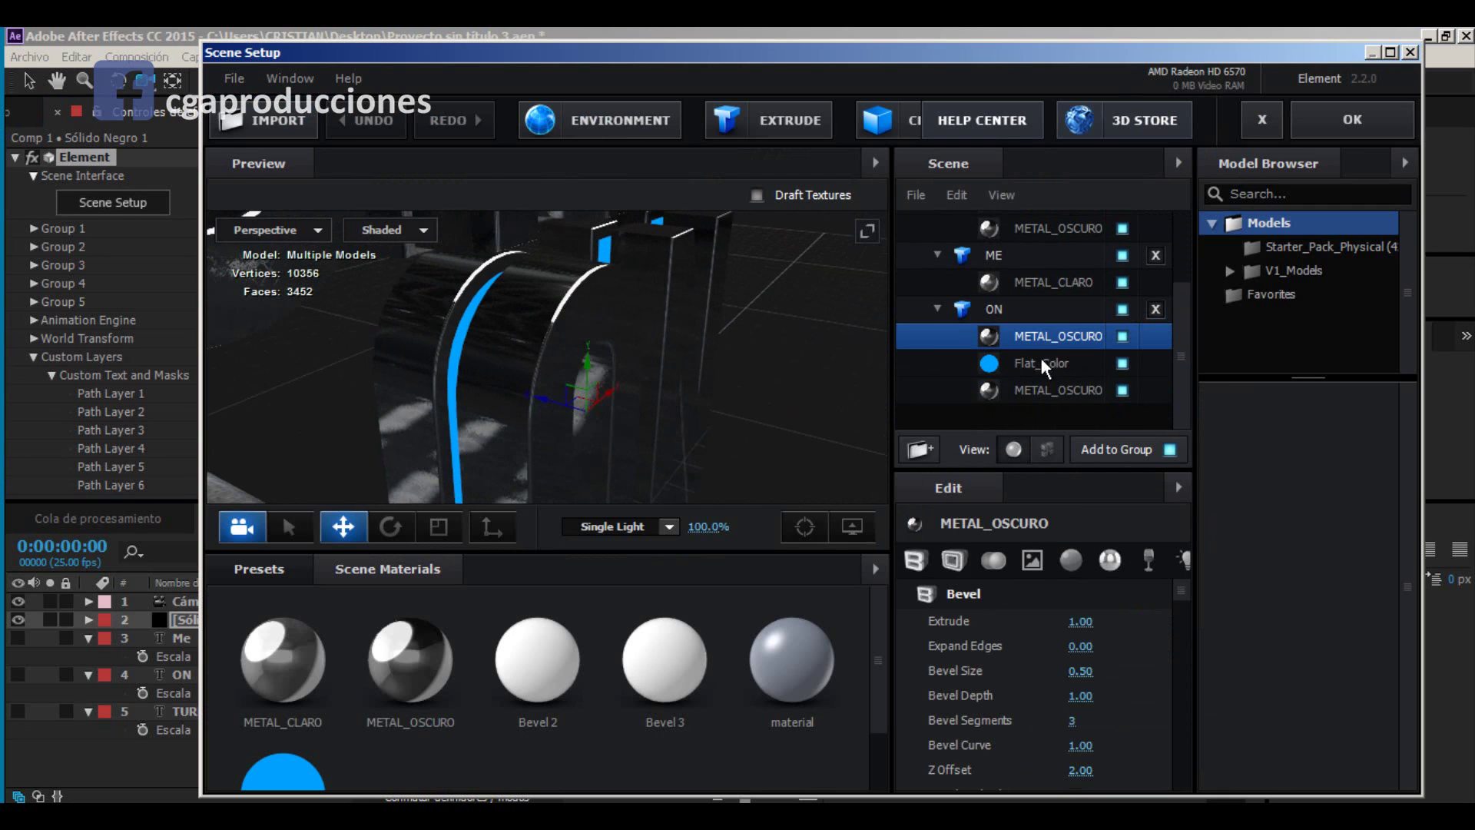
scroll(1065, 714, down, 2)
drag(1080, 695, 1186, 737)
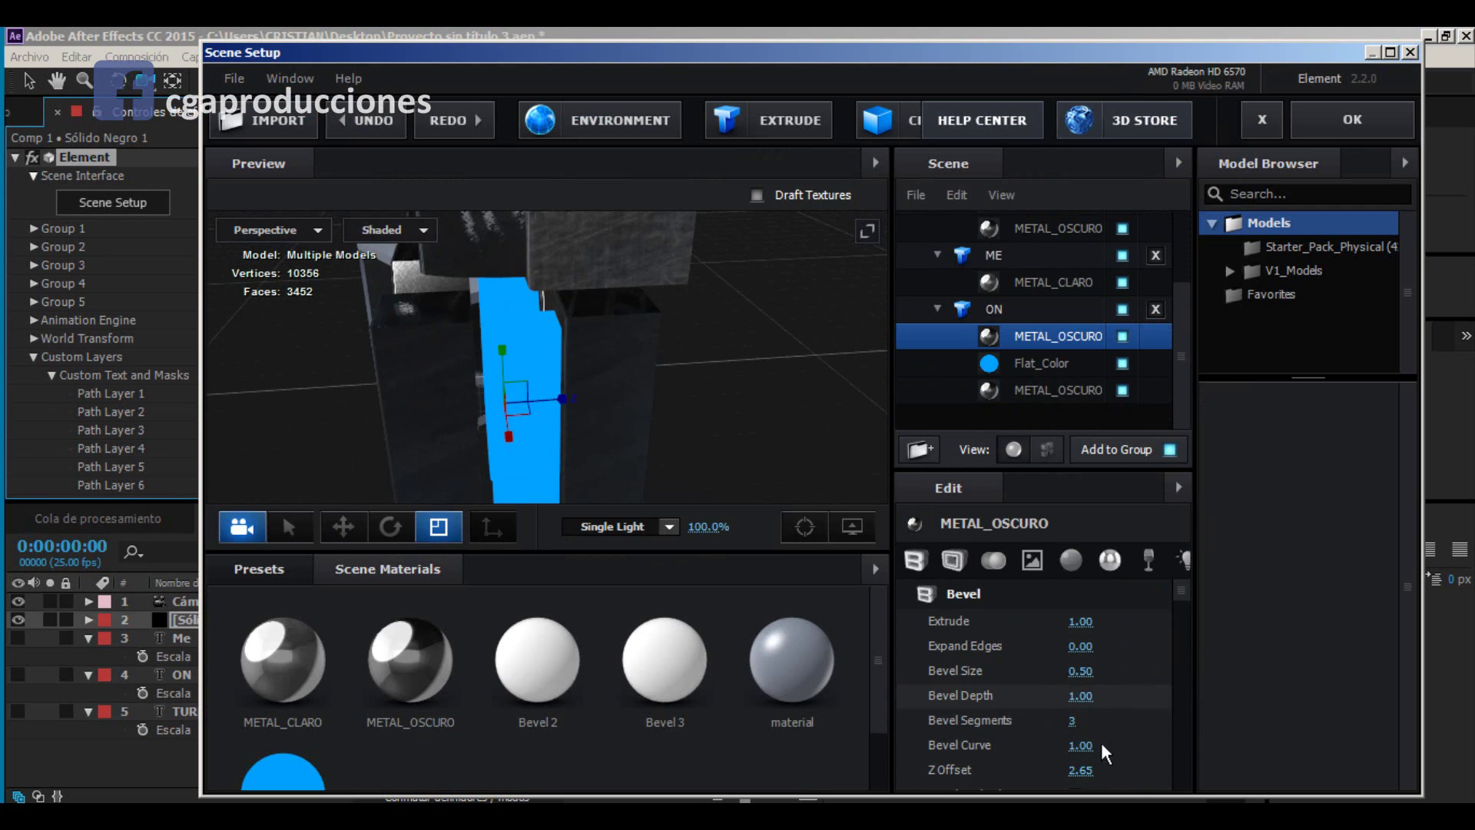
Step: Set the ON model's first METAL_OSCURO bevel to an Extrude of 0.38 and a Z Offset of 2.38
drag(1080, 619, 1046, 623)
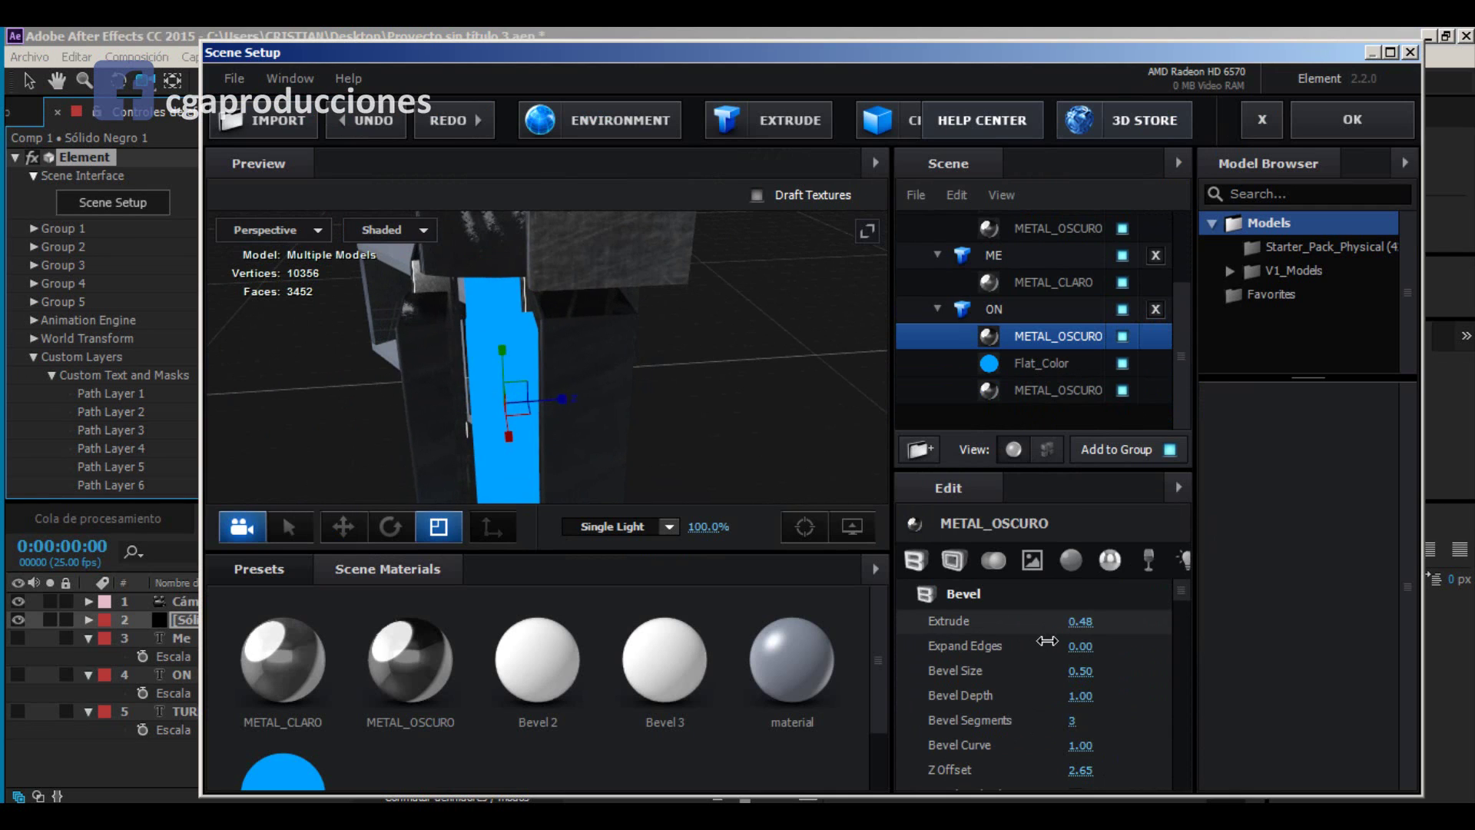
click(805, 527)
drag(753, 427, 507, 292)
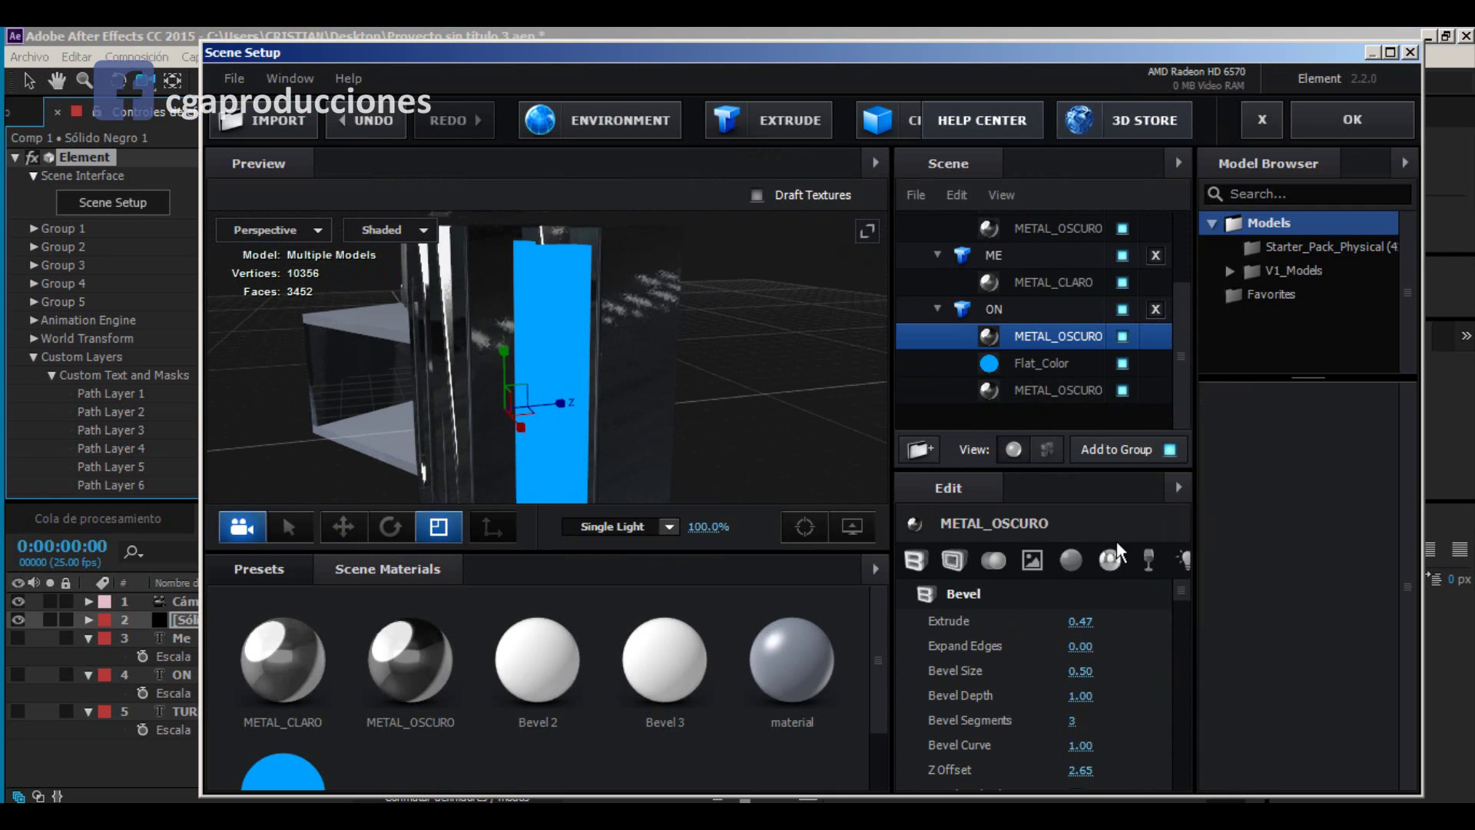
drag(1086, 619, 1079, 619)
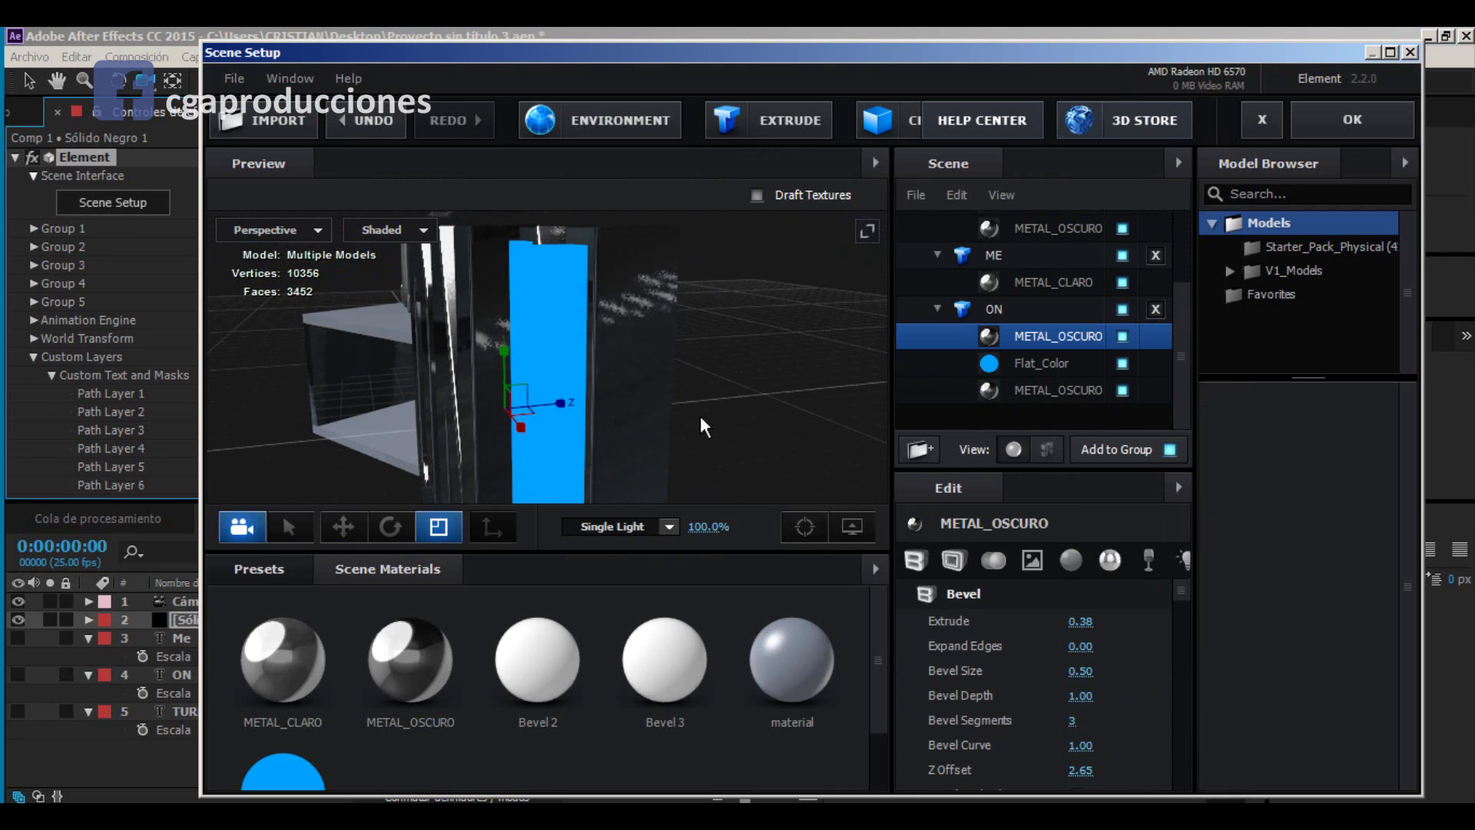
drag(1081, 769, 1074, 770)
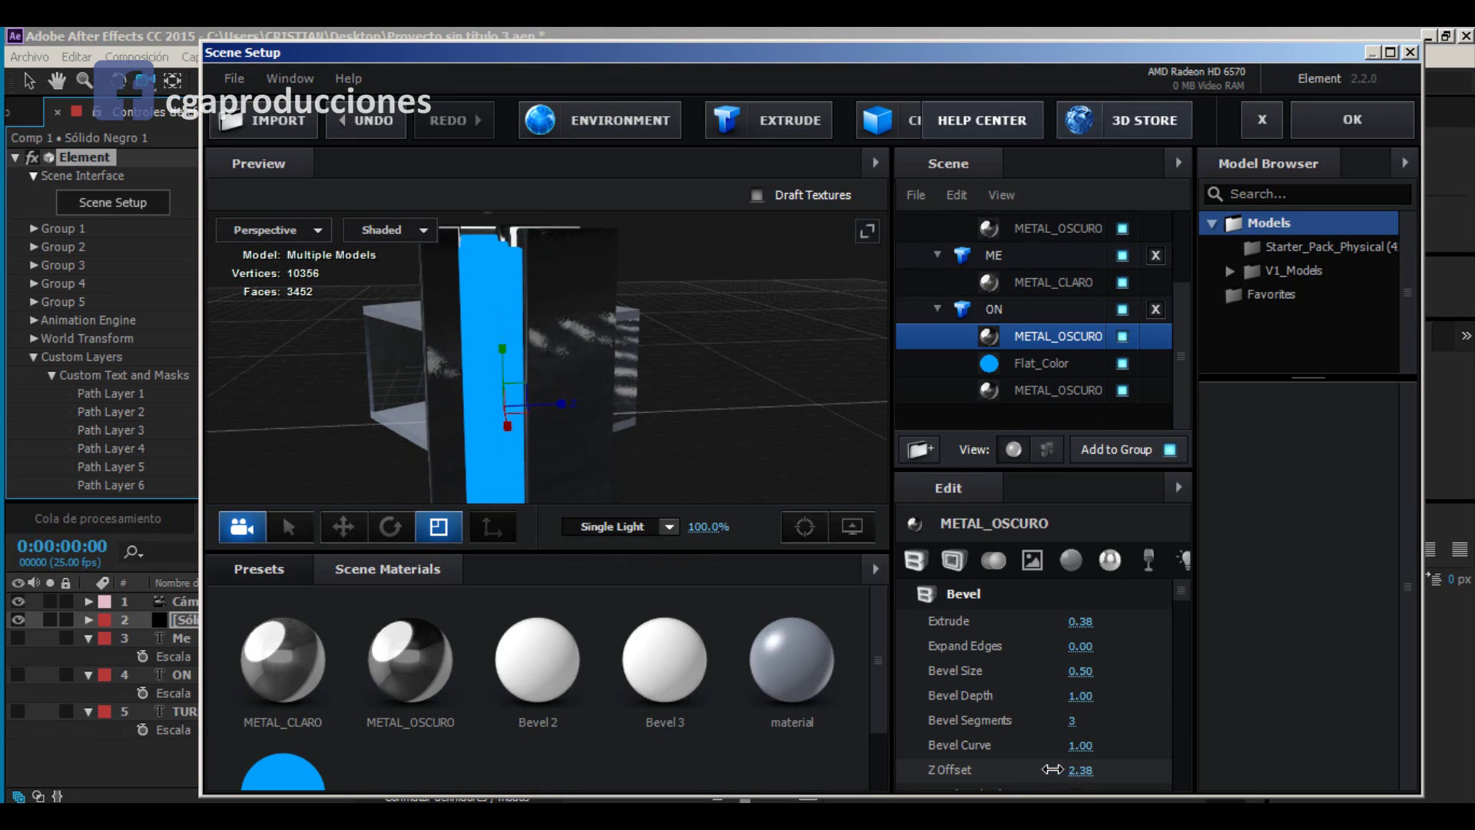
Step: Set the ON model's last METAL_OSCURO bevel to an Extrude of 0.38 and a Z Offset of 1.53
click(1068, 394)
click(1039, 338)
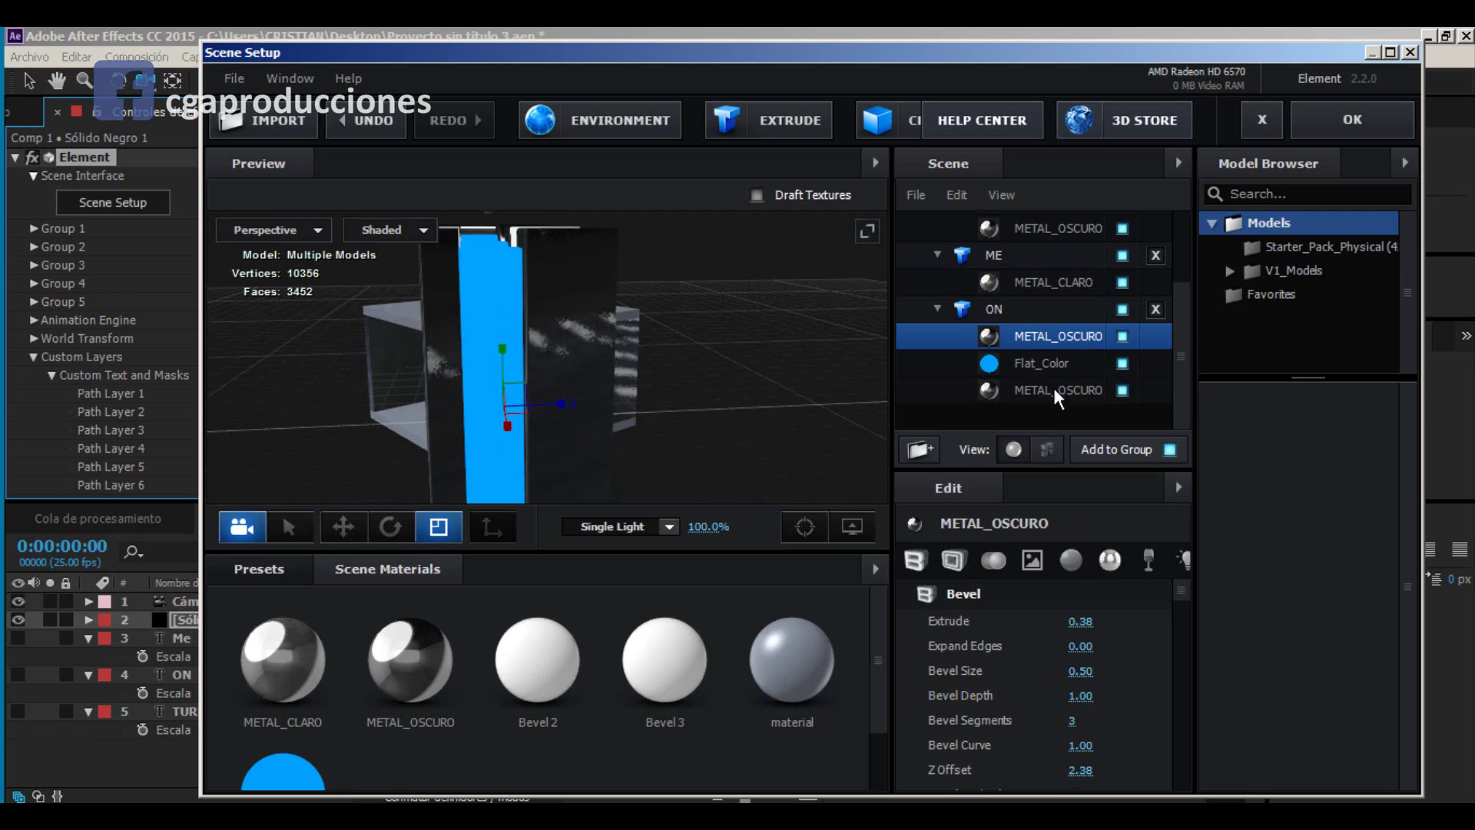
click(1033, 391)
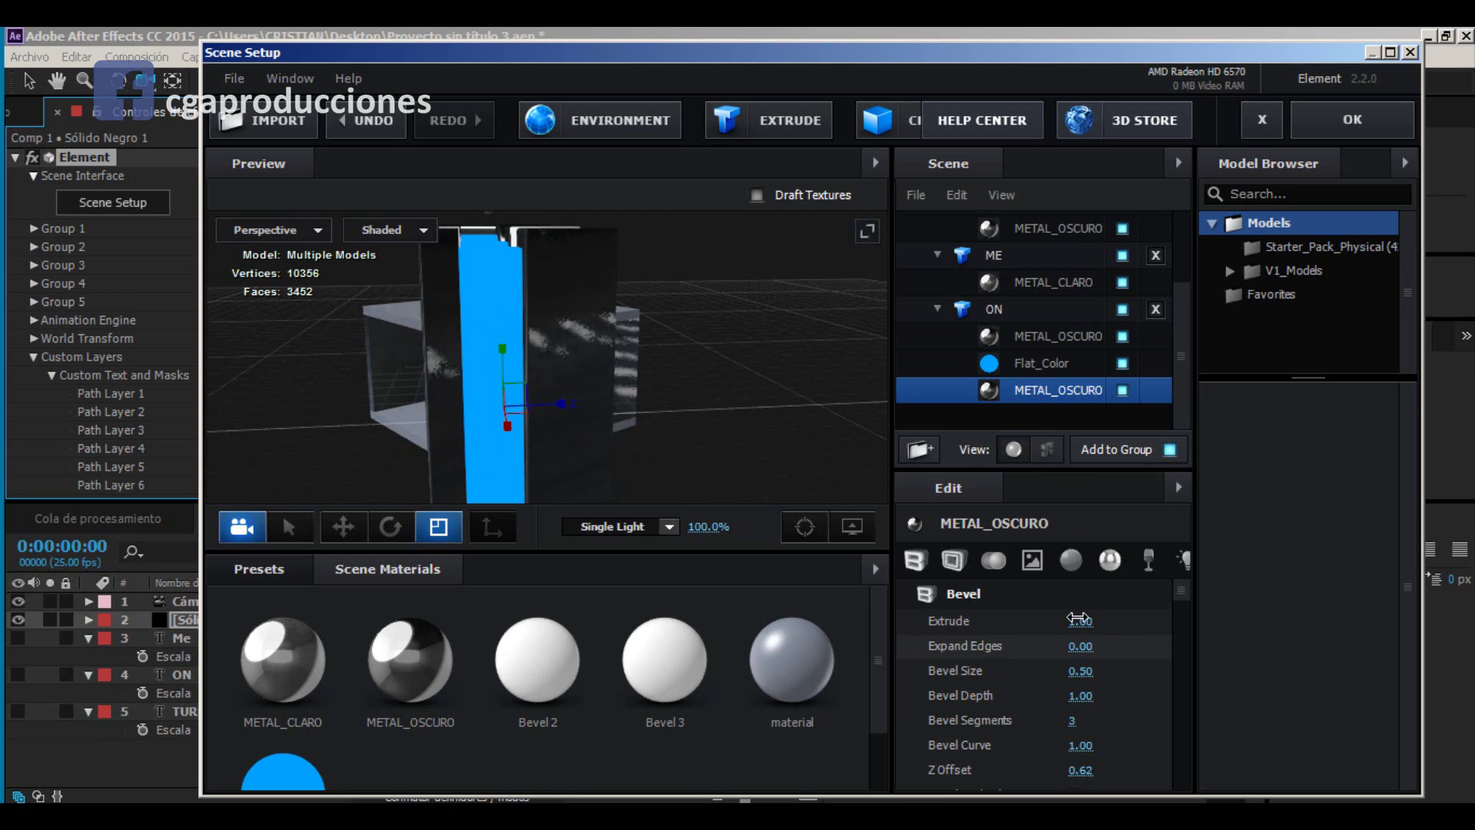
click(1080, 621)
text(0.38)
key(Return)
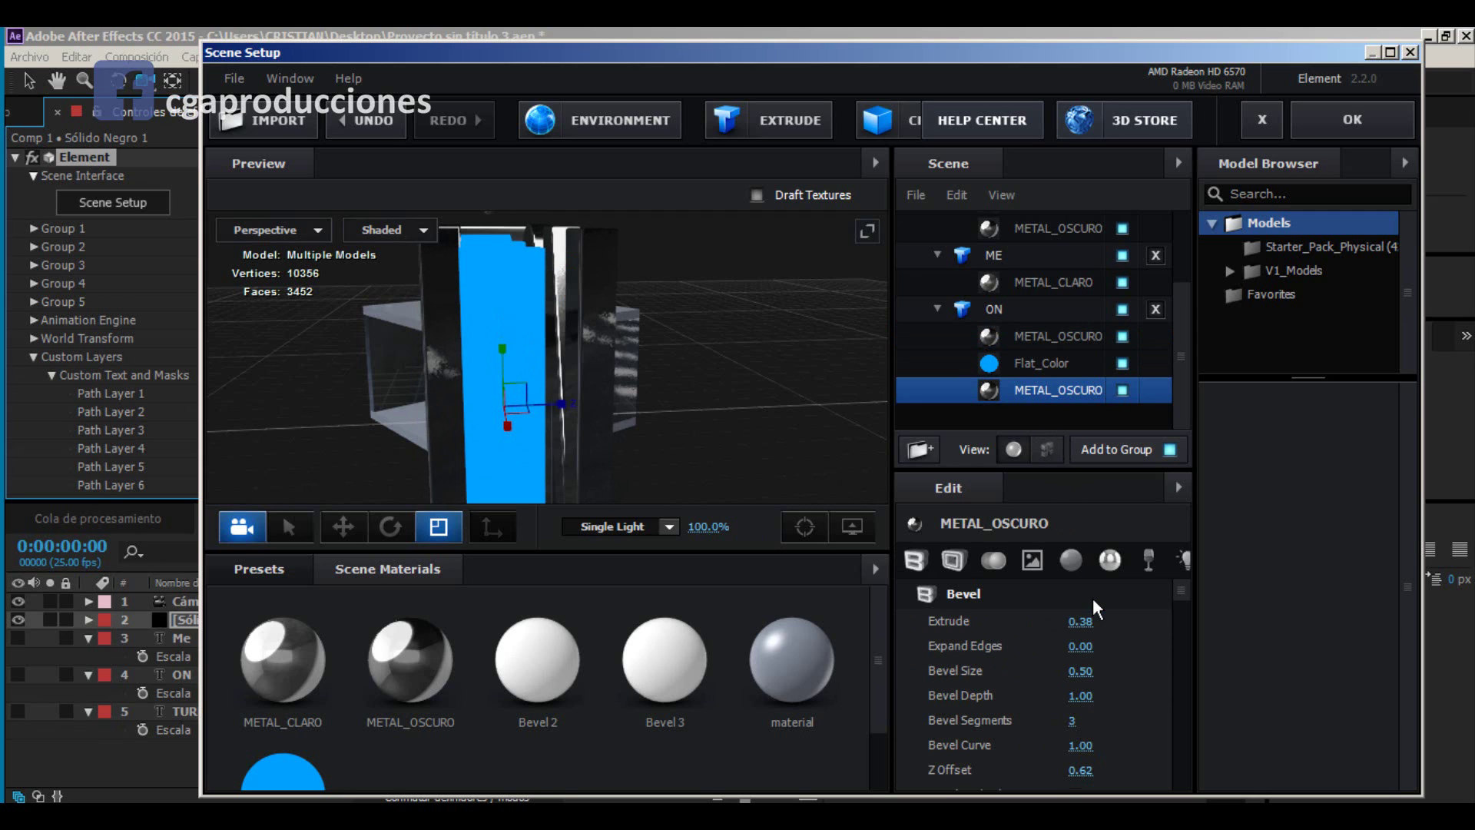
drag(1080, 770, 1176, 777)
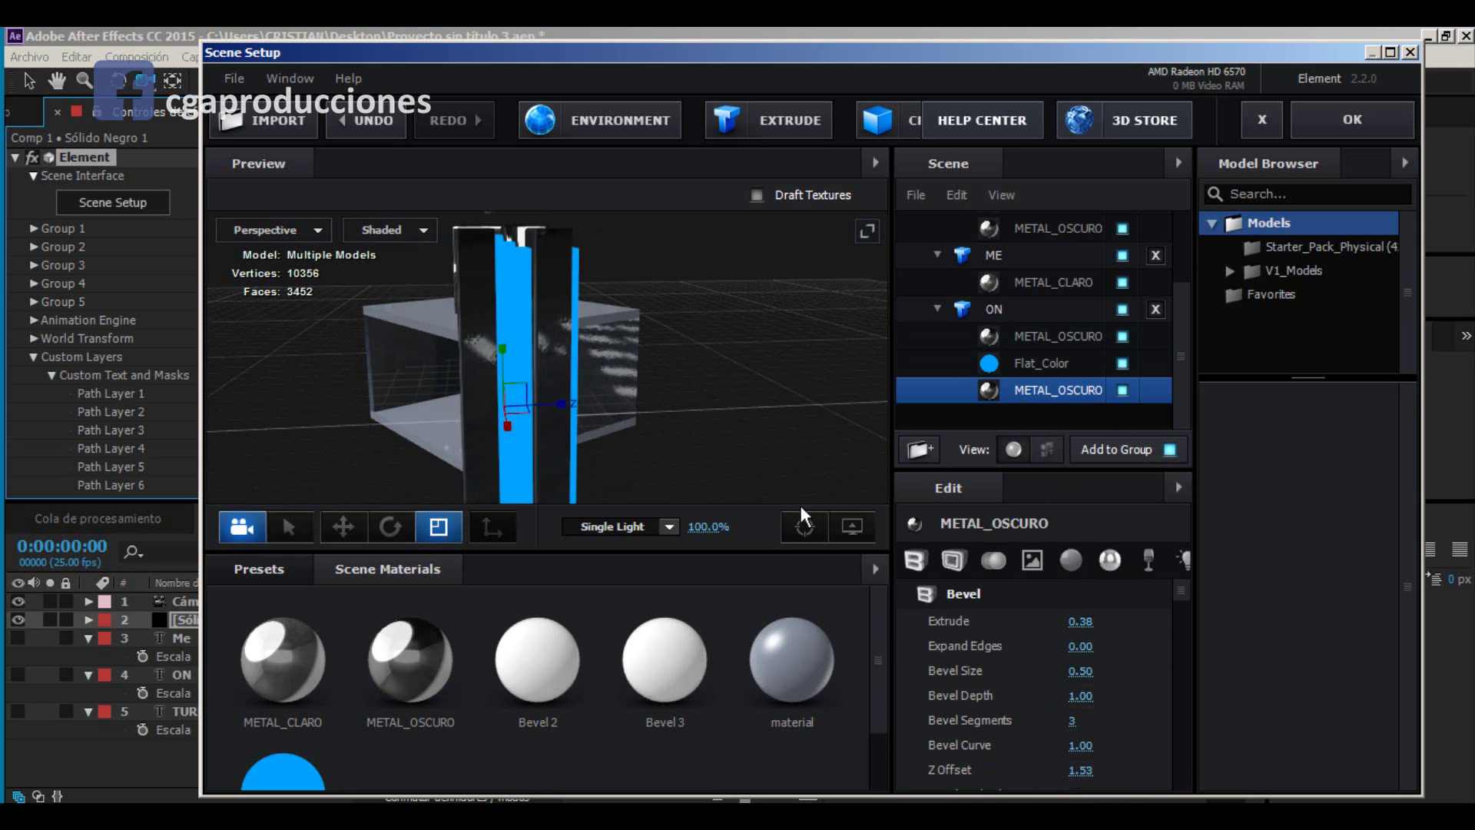
Step: Set the ON model's Flat_Color bevel to an Extrude of 0.79 and a Z Offset of 1.83, and apply the scene setup
scroll(638, 364, down, 3)
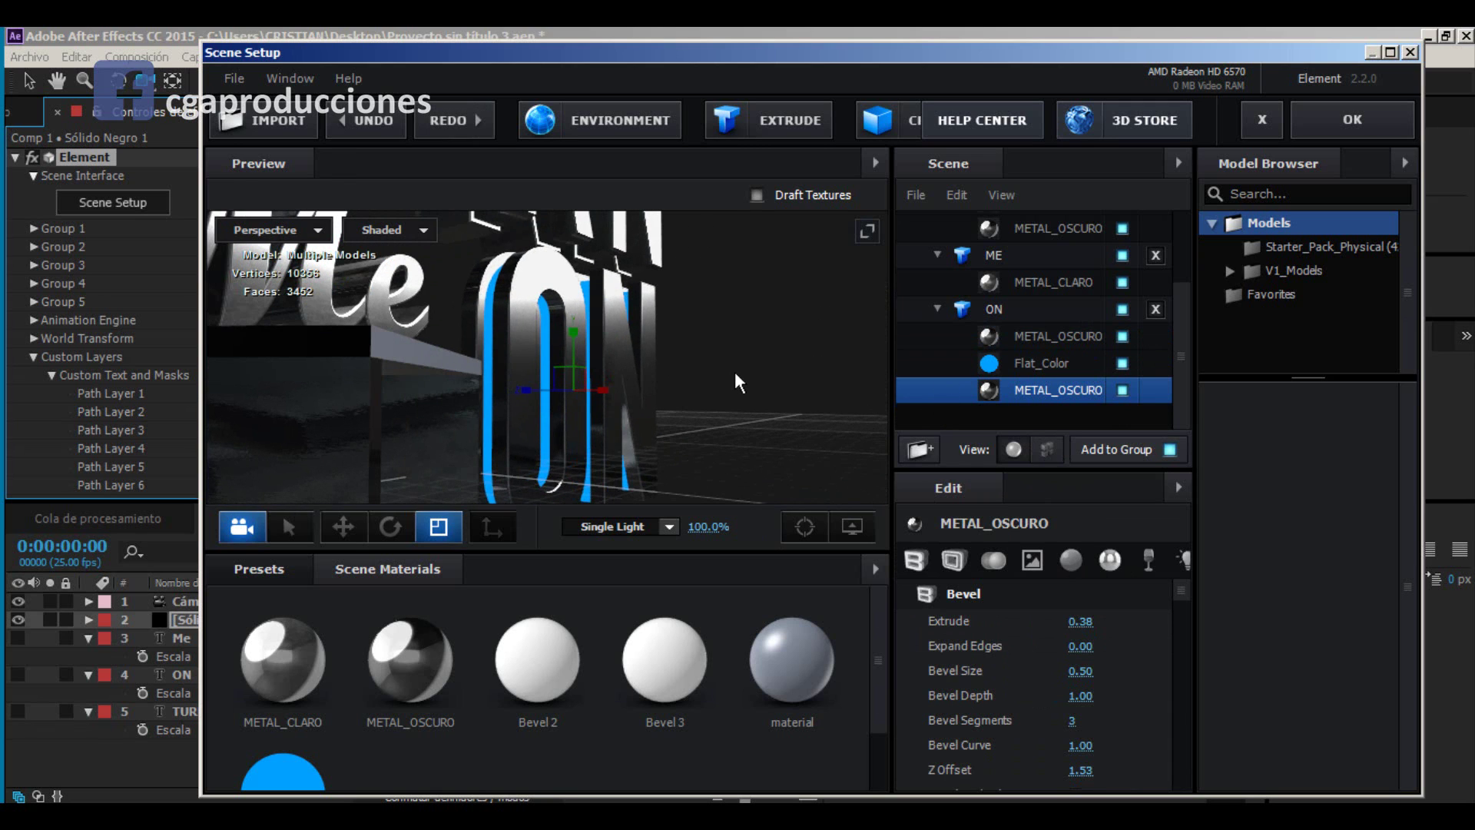
scroll(734, 371, down, 3)
scroll(691, 376, up, 3)
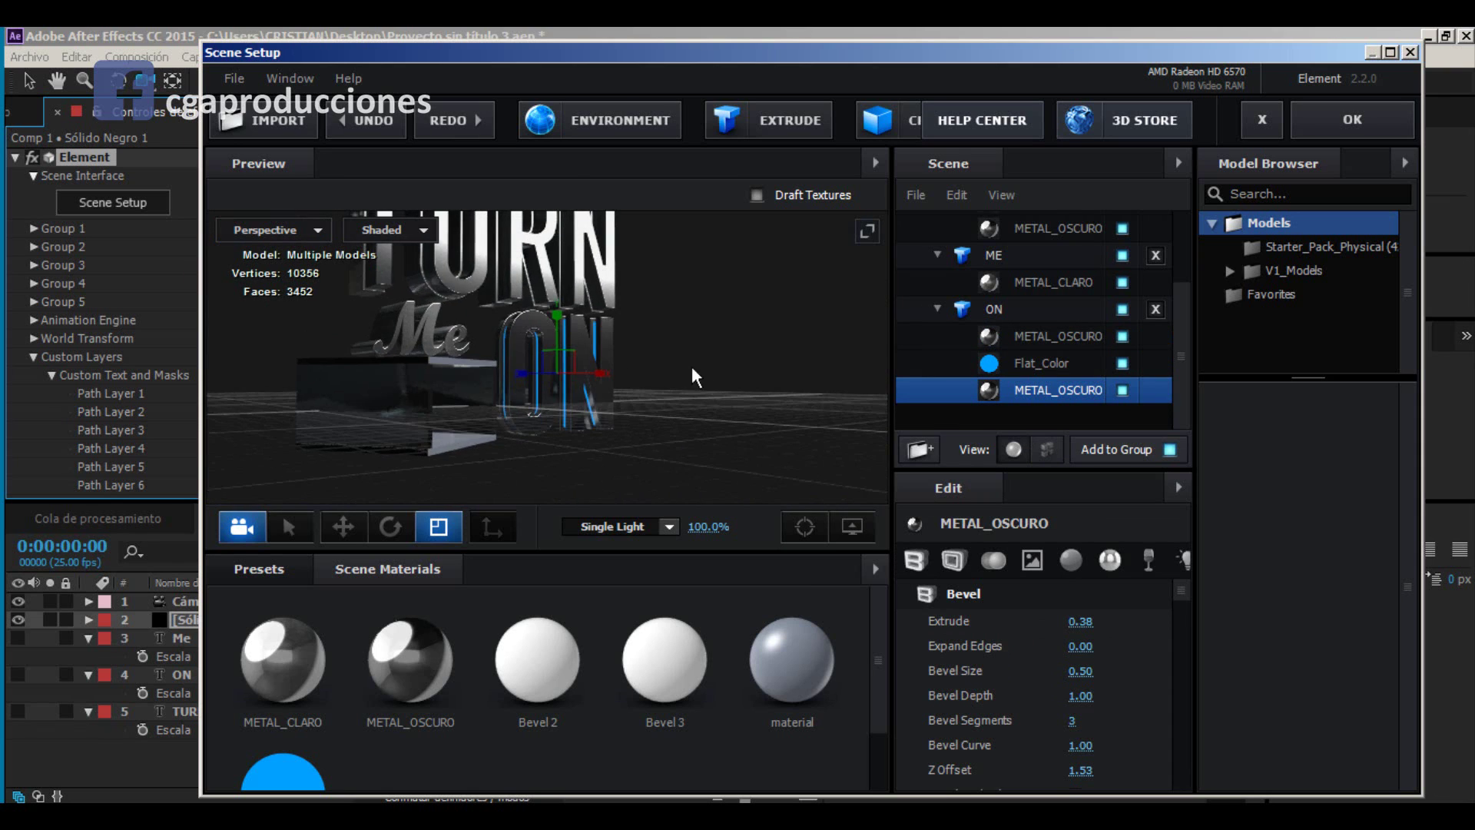
scroll(701, 415, up, 5)
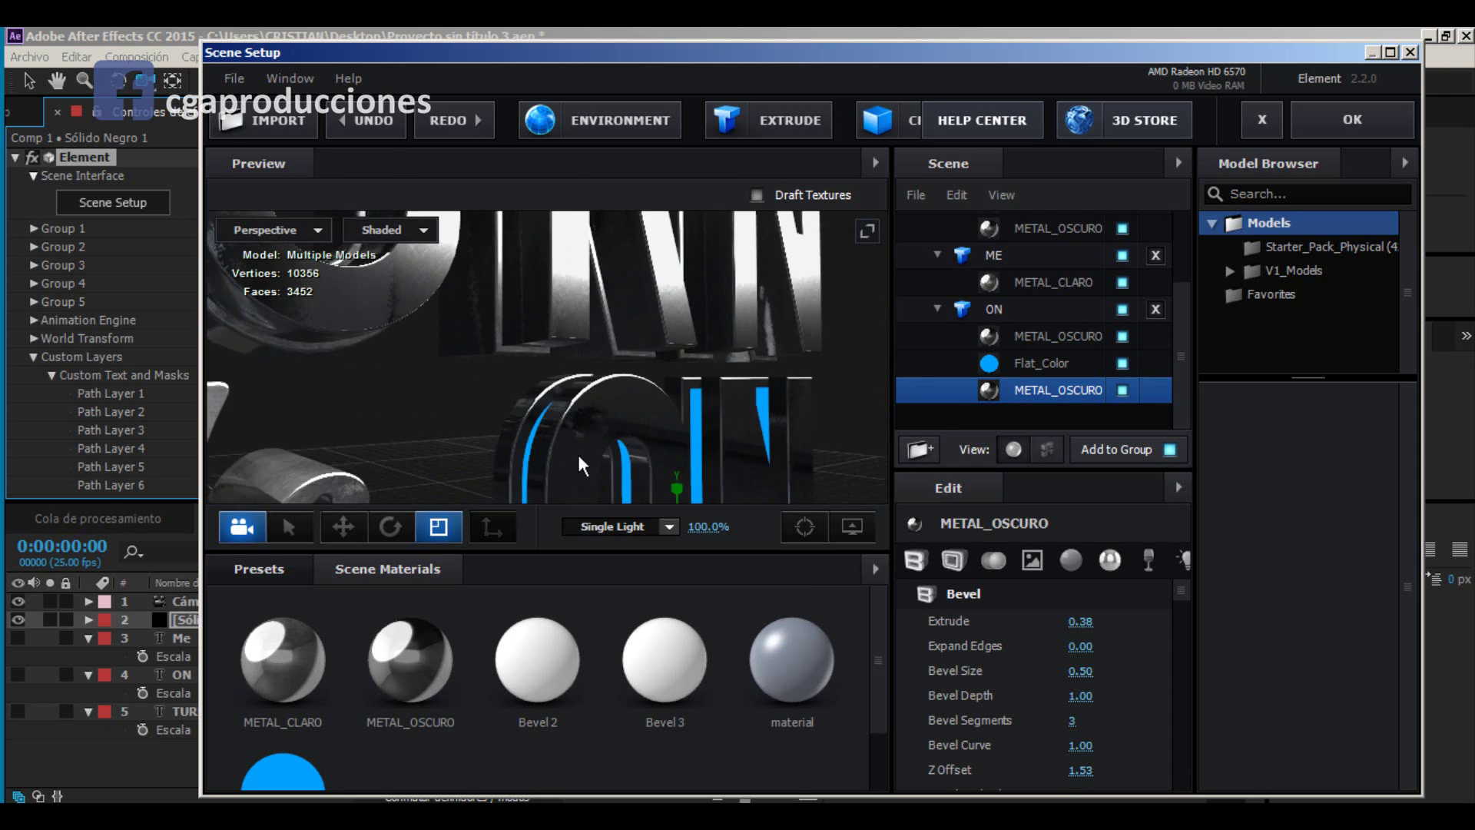
drag(627, 347, 709, 389)
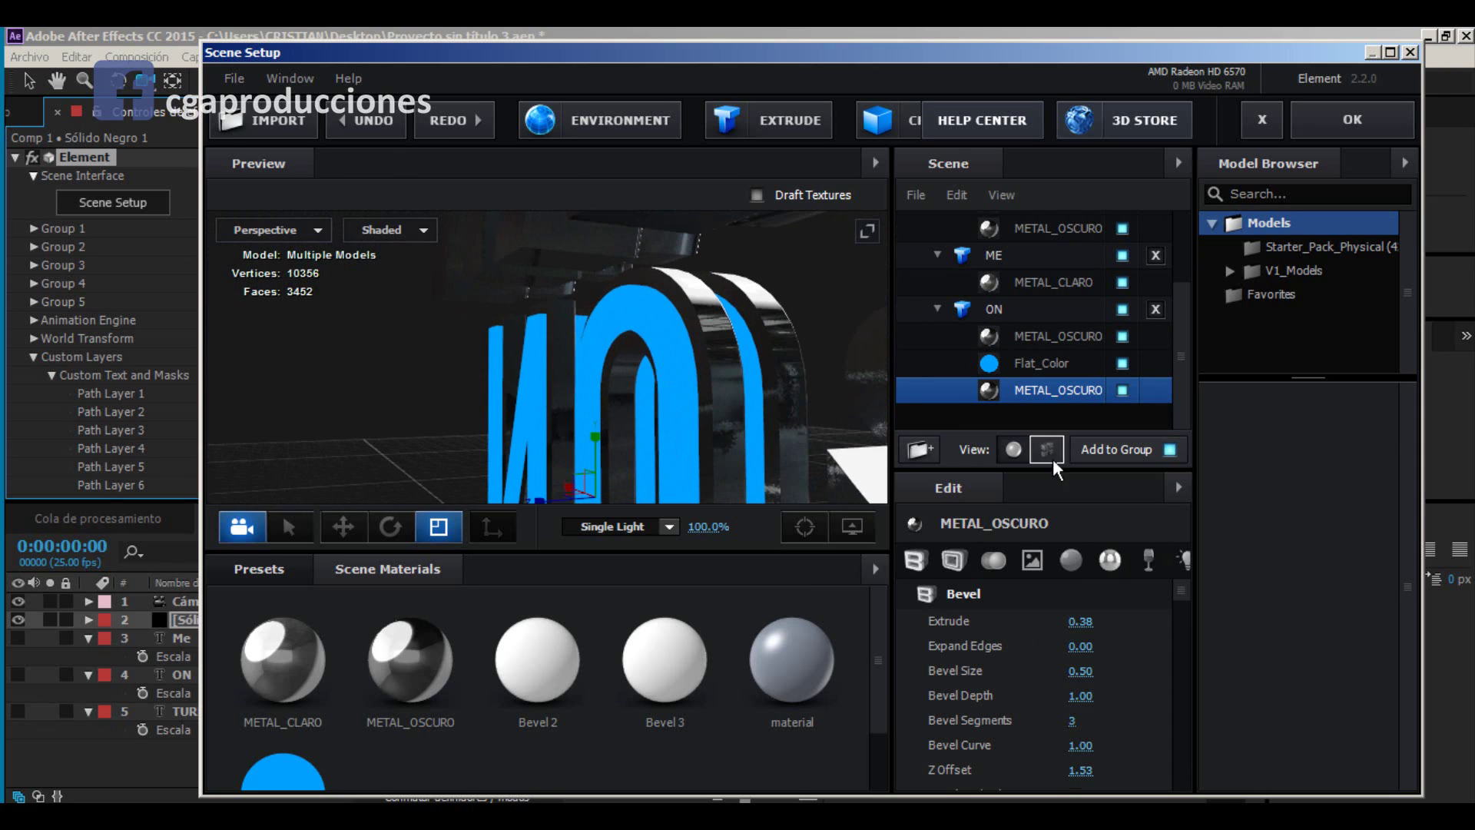
click(1034, 362)
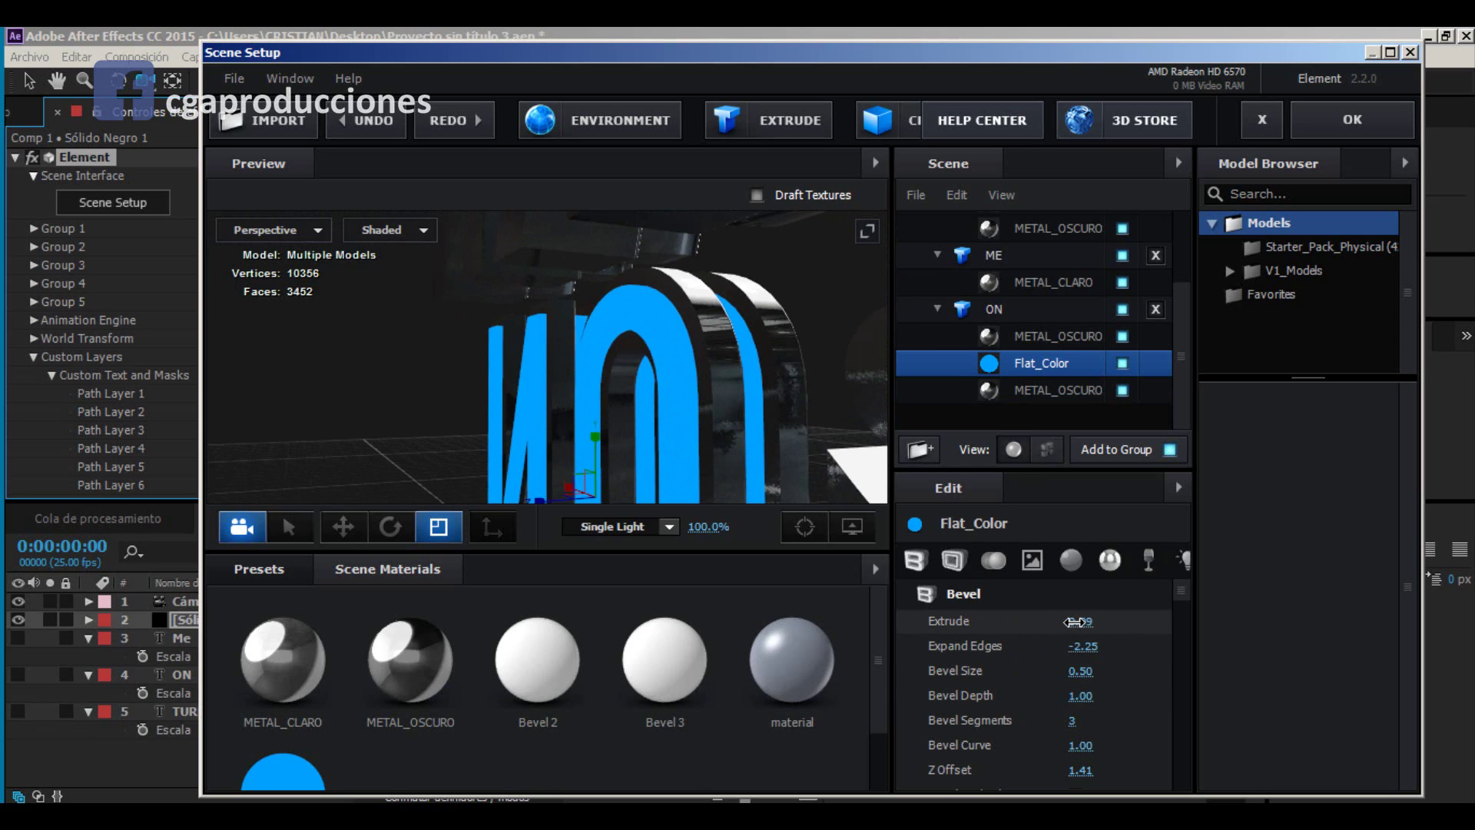
drag(1062, 622, 1057, 621)
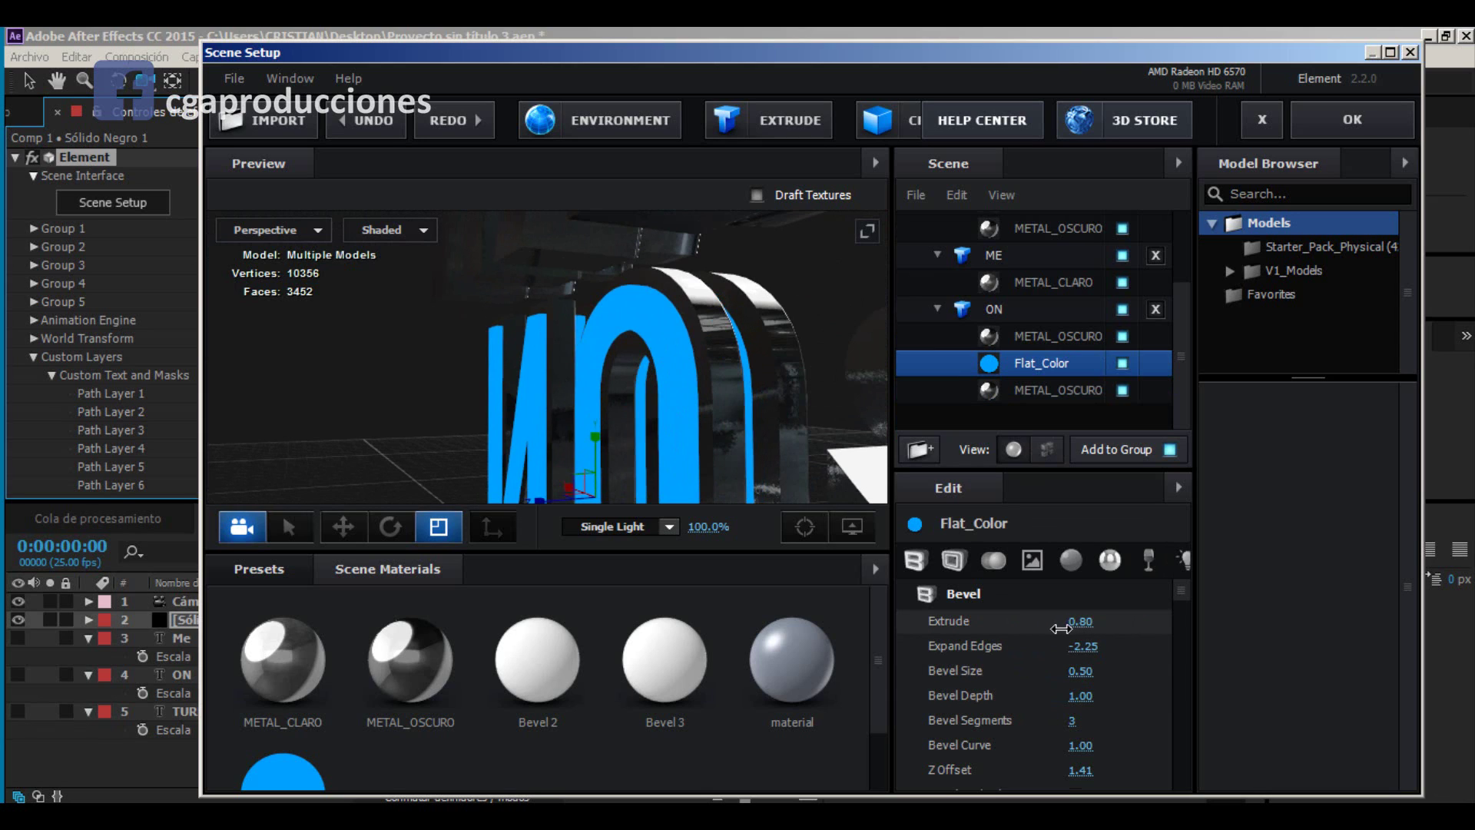
drag(1080, 770, 1110, 776)
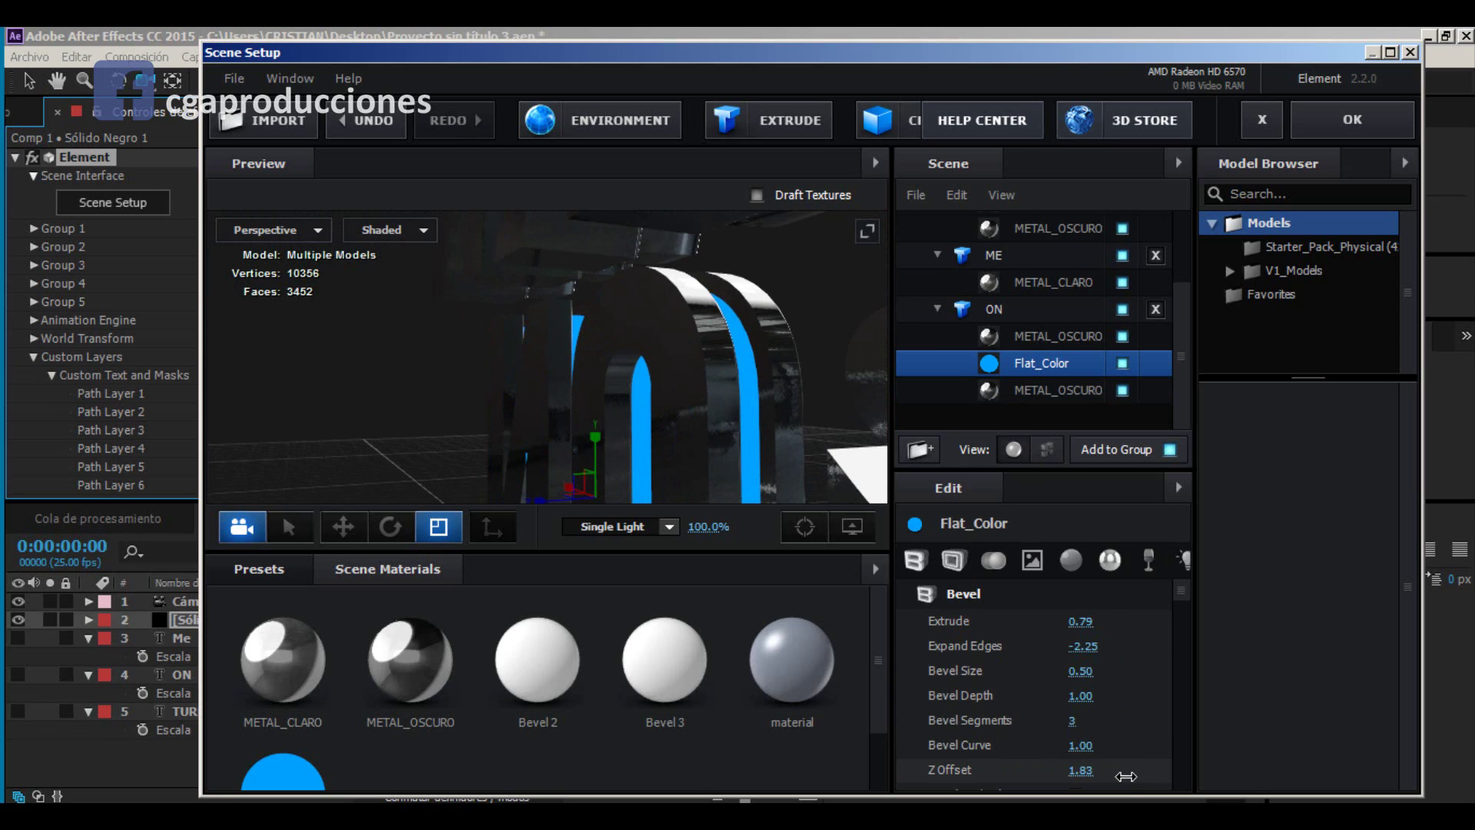
drag(717, 327, 501, 378)
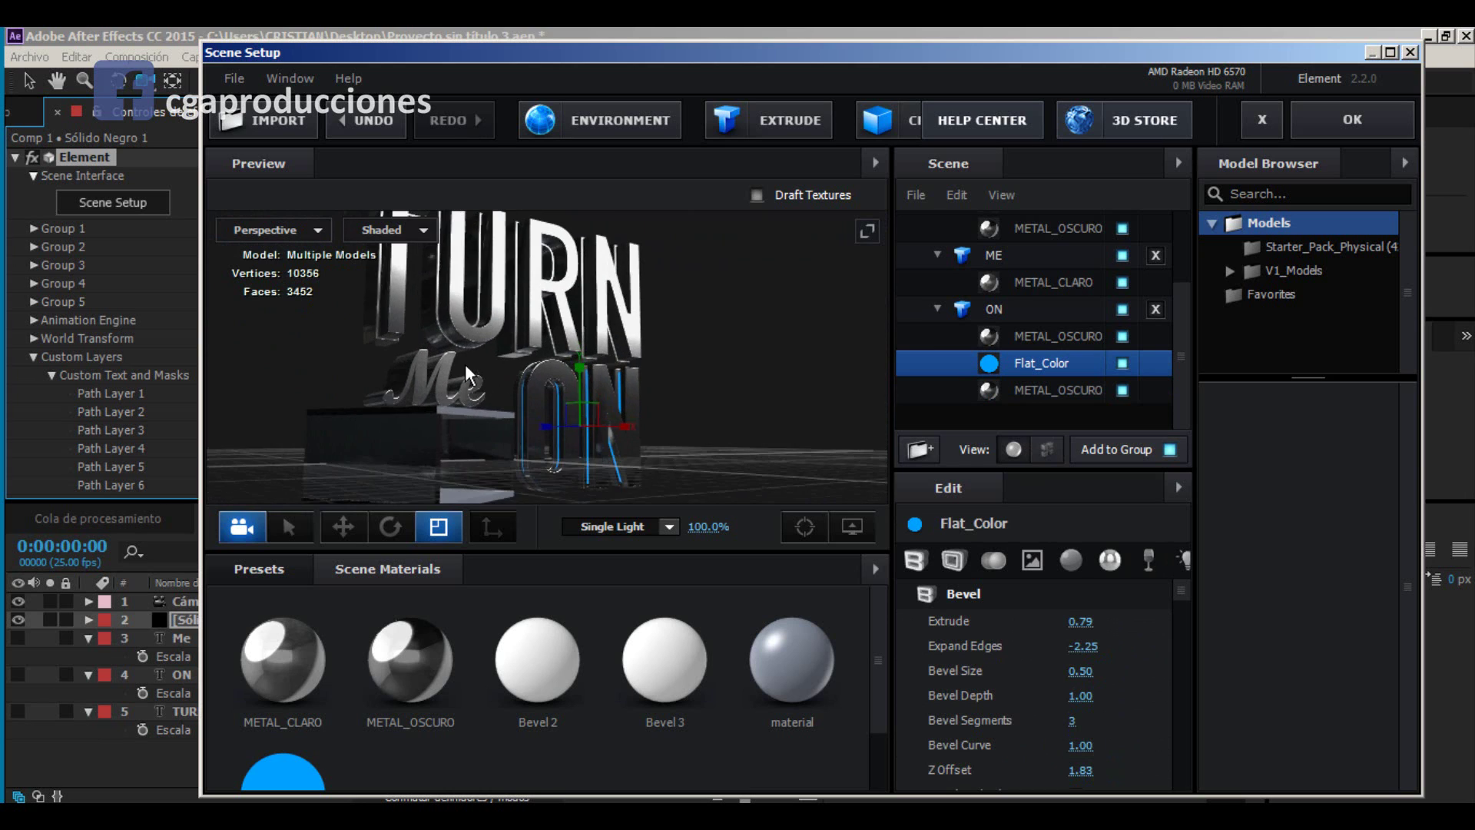
click(1352, 119)
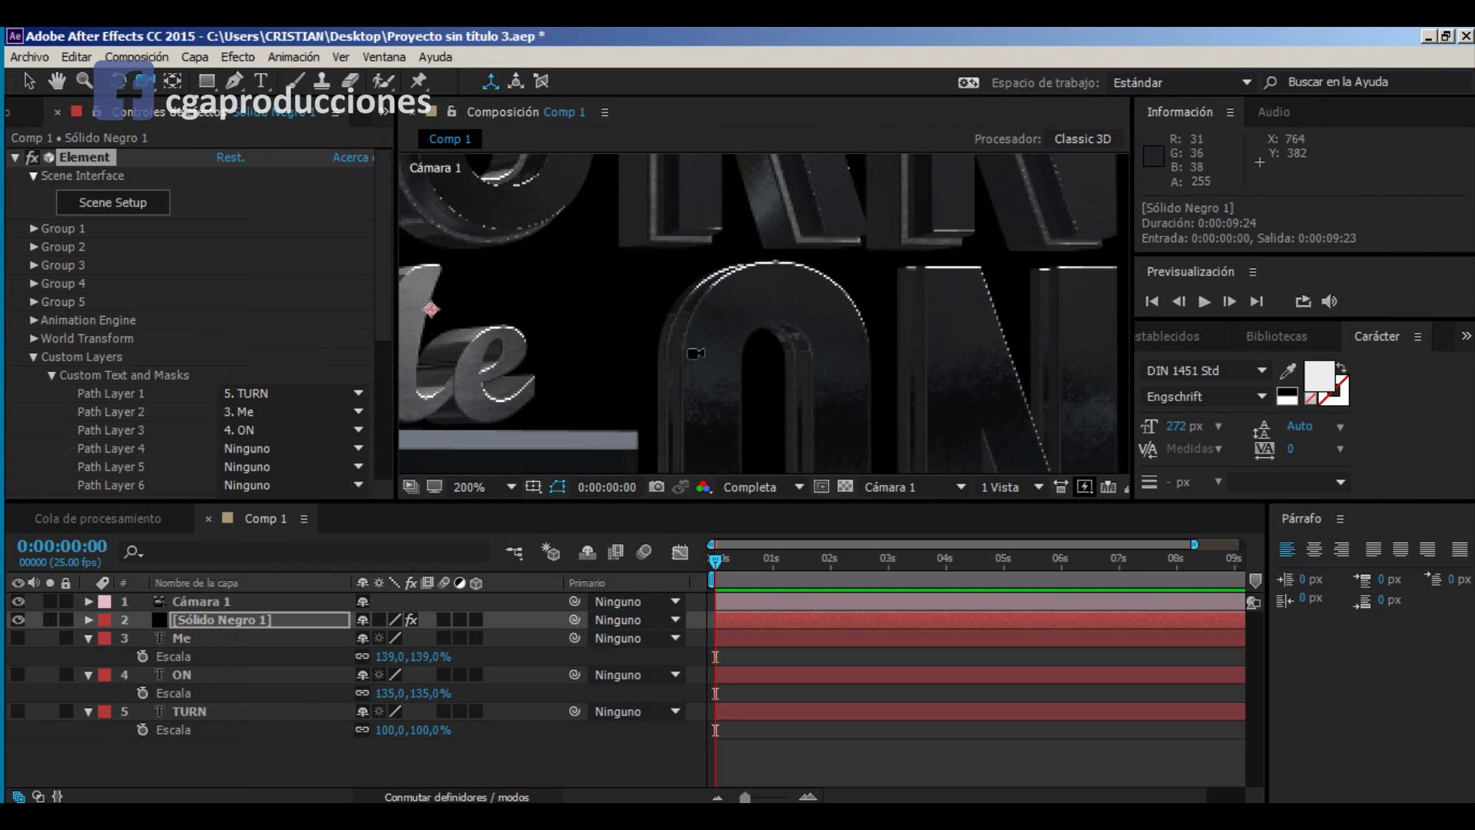
Step: Orbit and move Cámara 1 to about -385.8, 275.2, -1708.5 so the whole title is framed at a slight angle
drag(773, 449, 729, 357)
scroll(743, 351, down, 4)
scroll(743, 351, up, 3)
scroll(722, 273, down, 2)
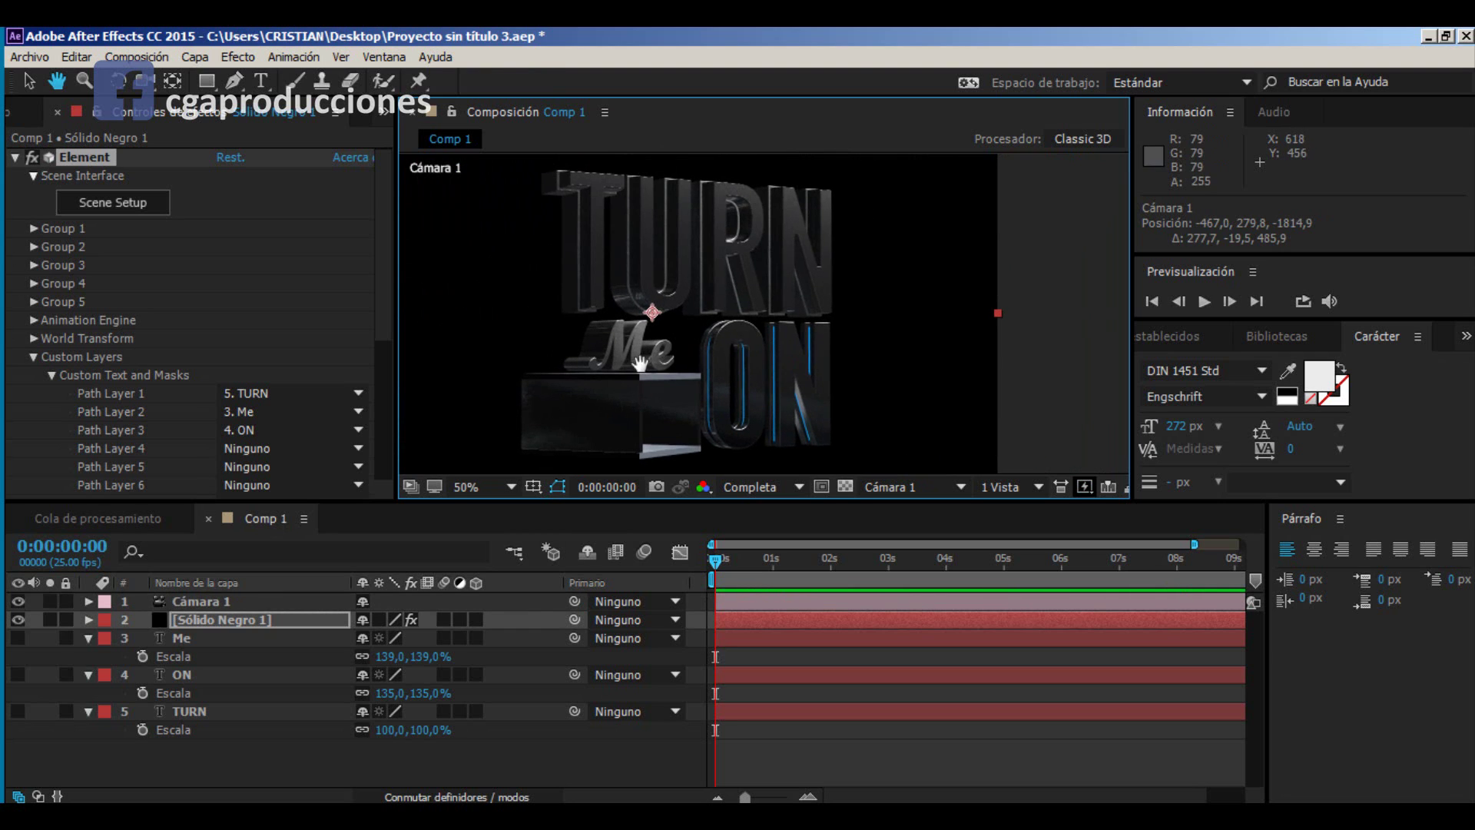
scroll(705, 358, down, 1)
scroll(705, 368, up, 1)
key(c)
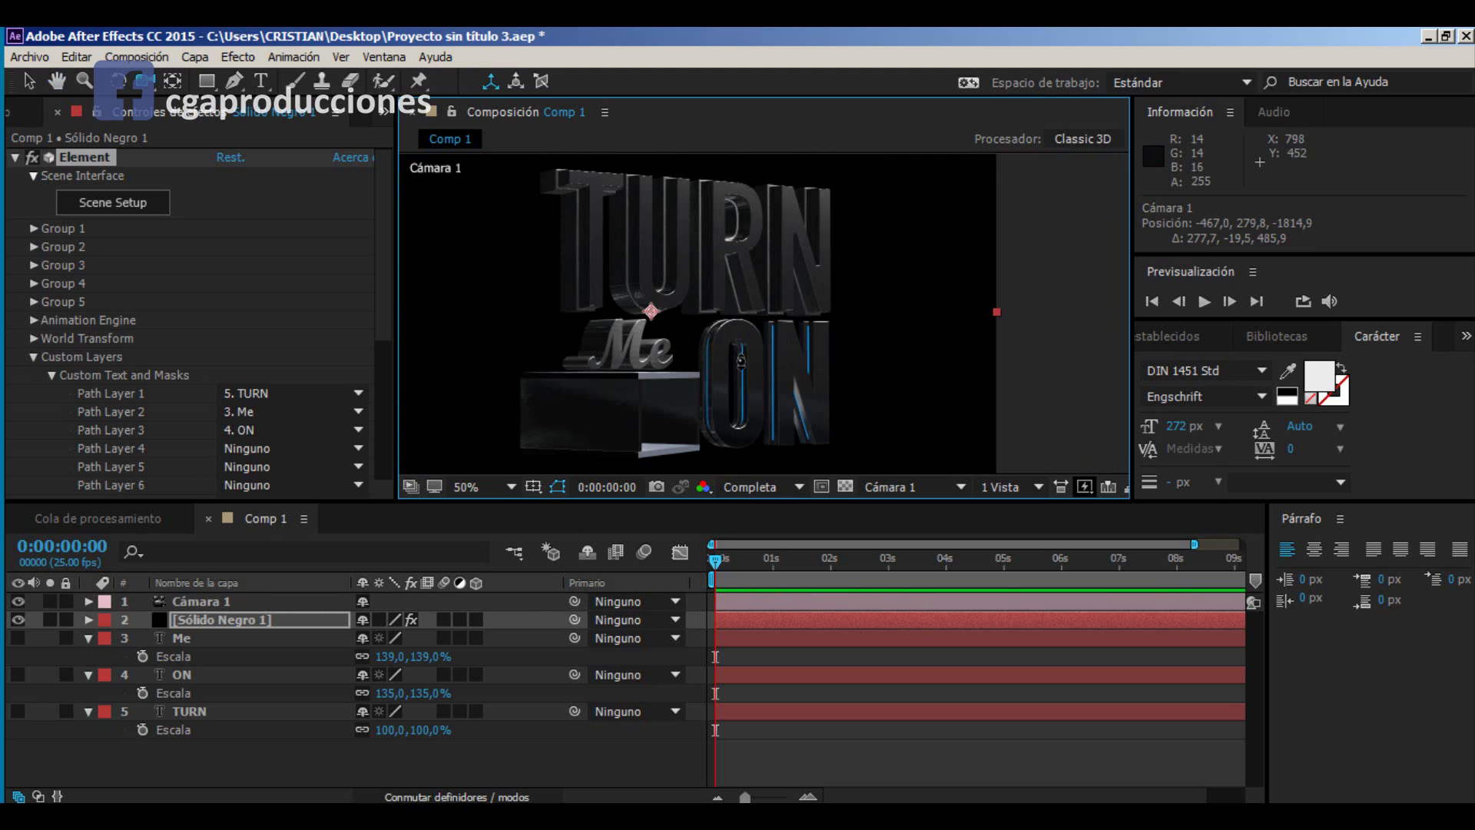
right_drag(733, 361, 744, 448)
drag(747, 344, 739, 345)
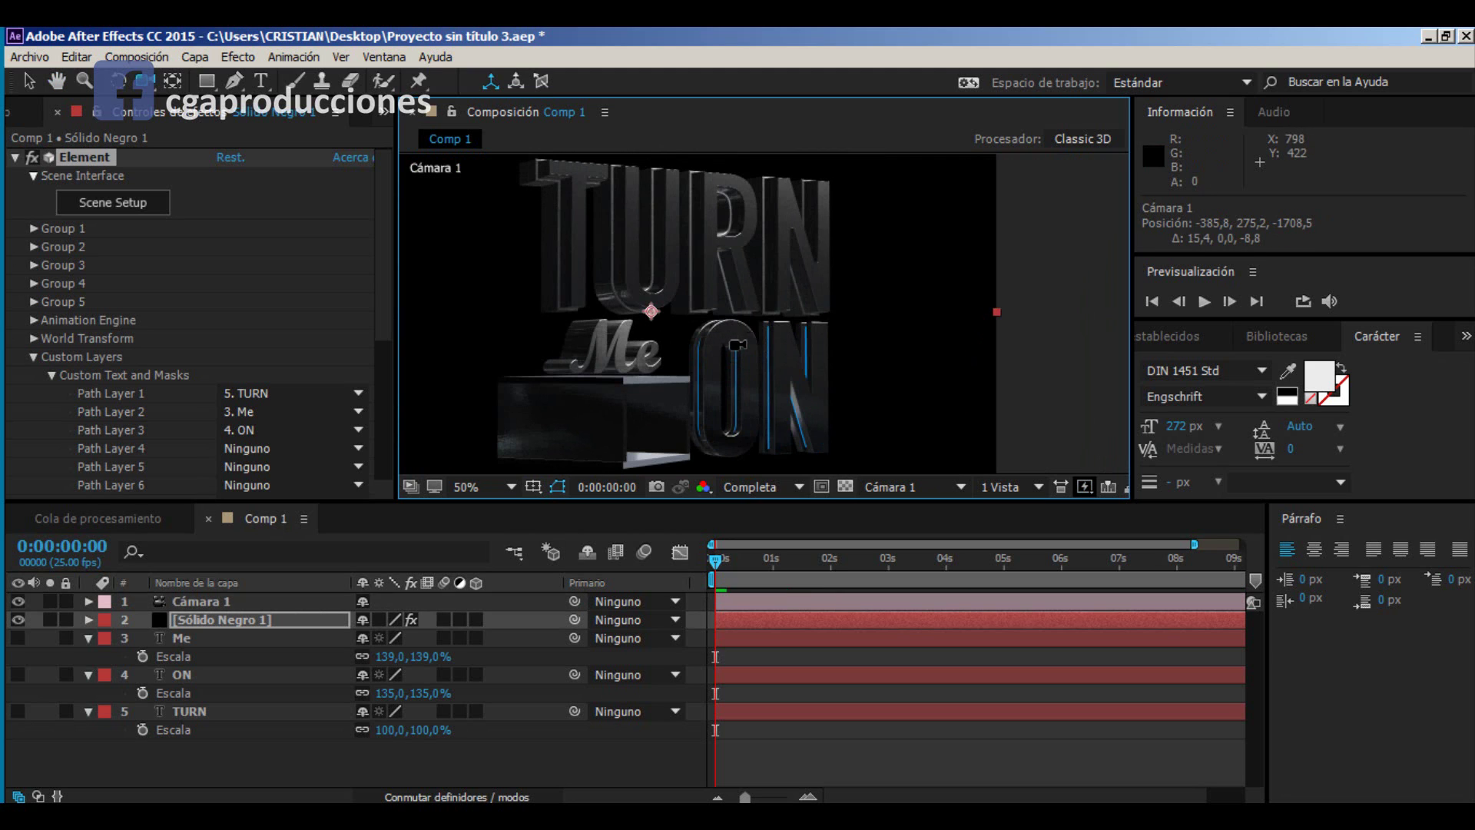
Step: Add a white Paralelo light named Luz 1 with 97% intensity and no falloff to Comp 1
click(560, 772)
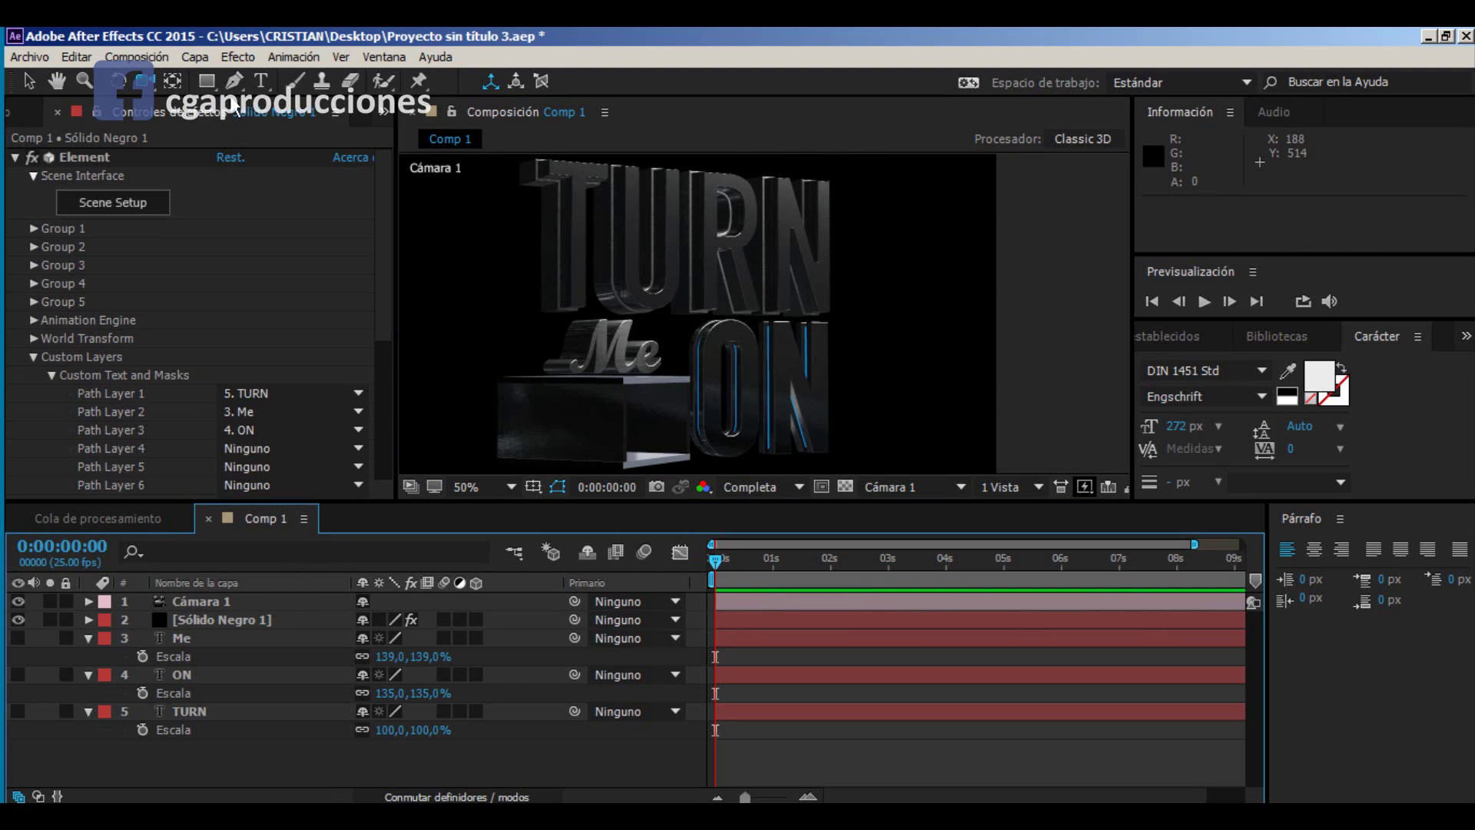
click(195, 58)
mouse_move(207, 78)
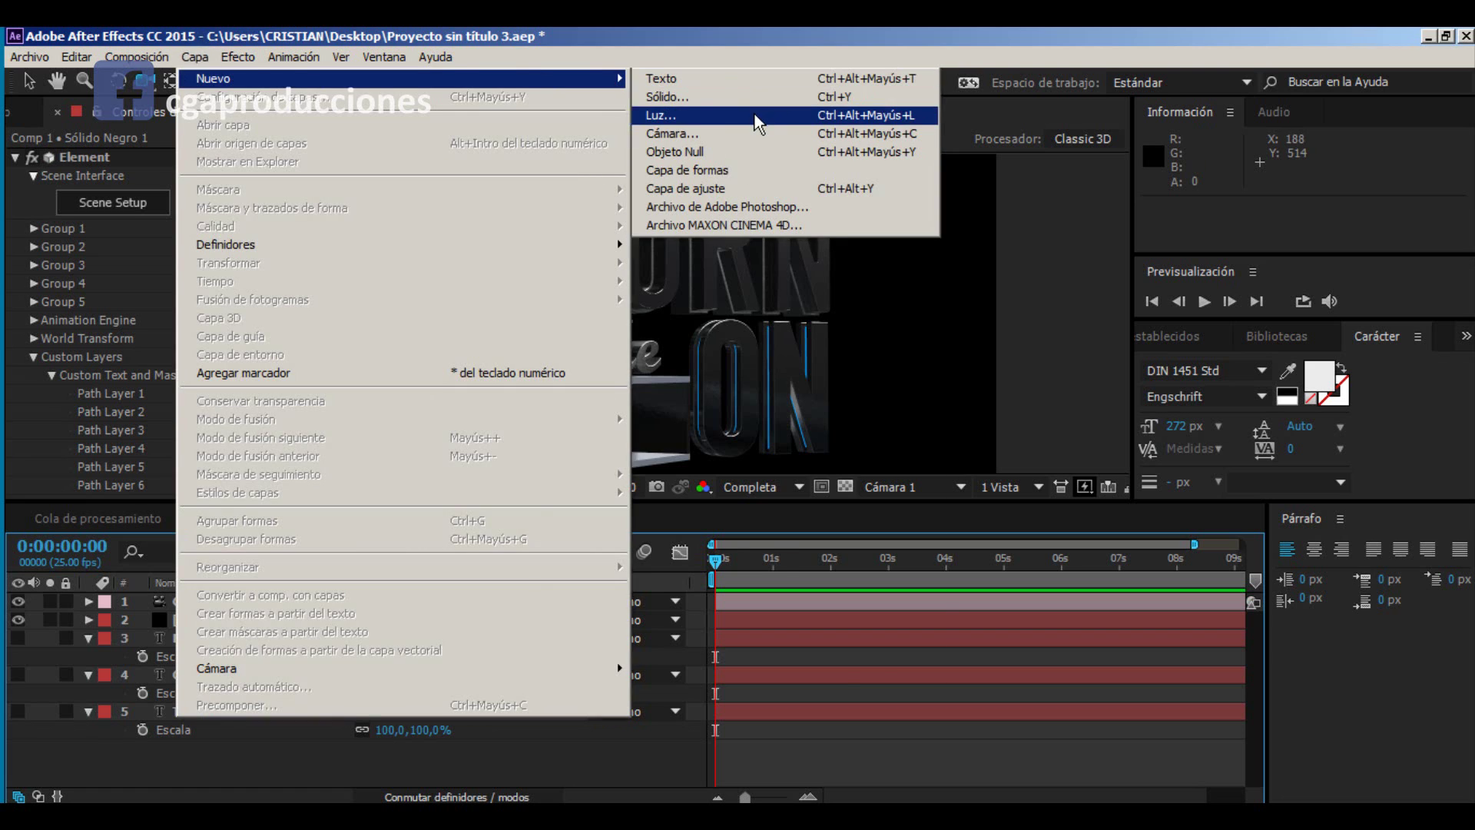
click(756, 115)
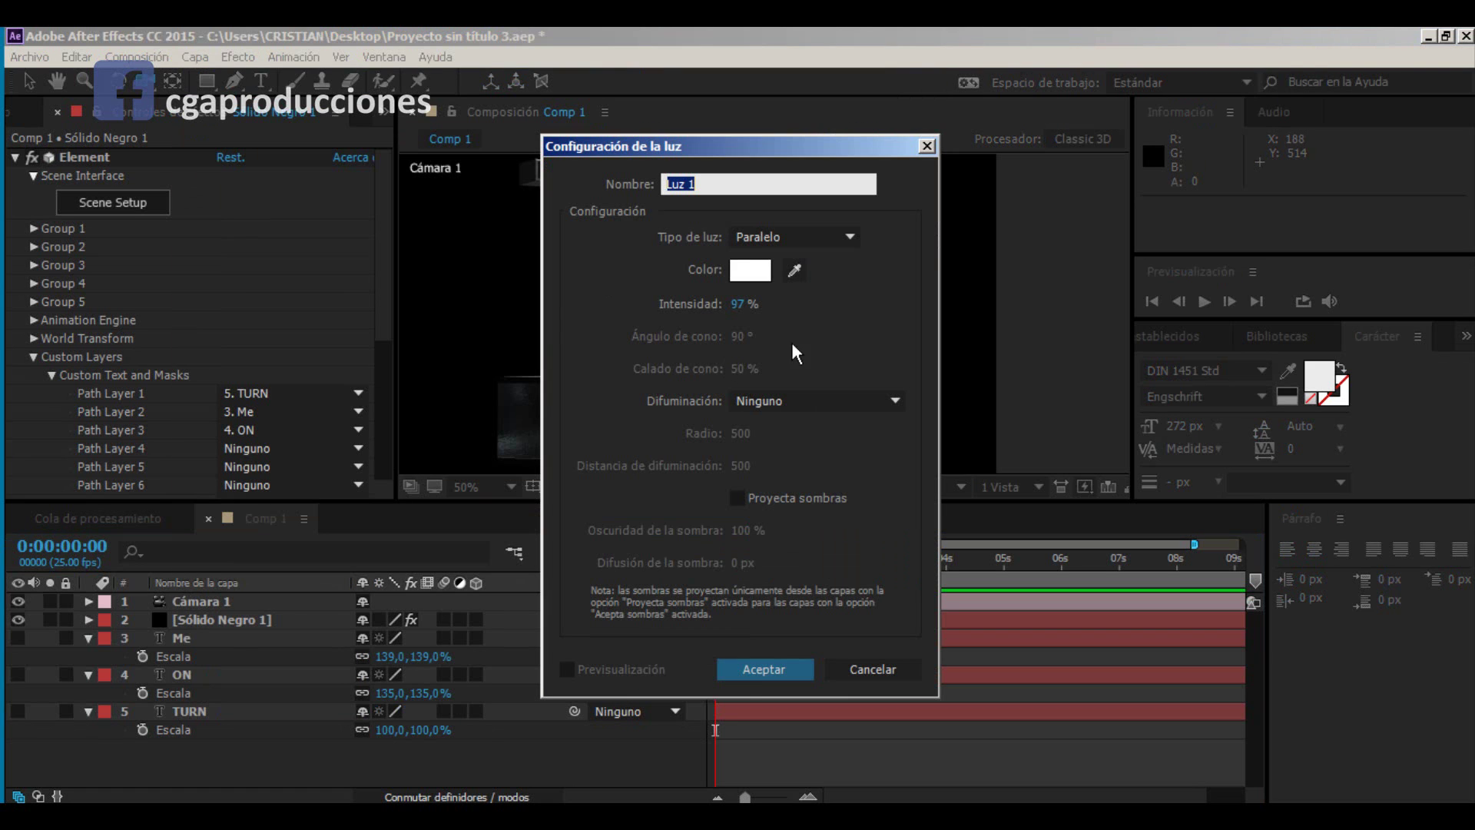
click(784, 669)
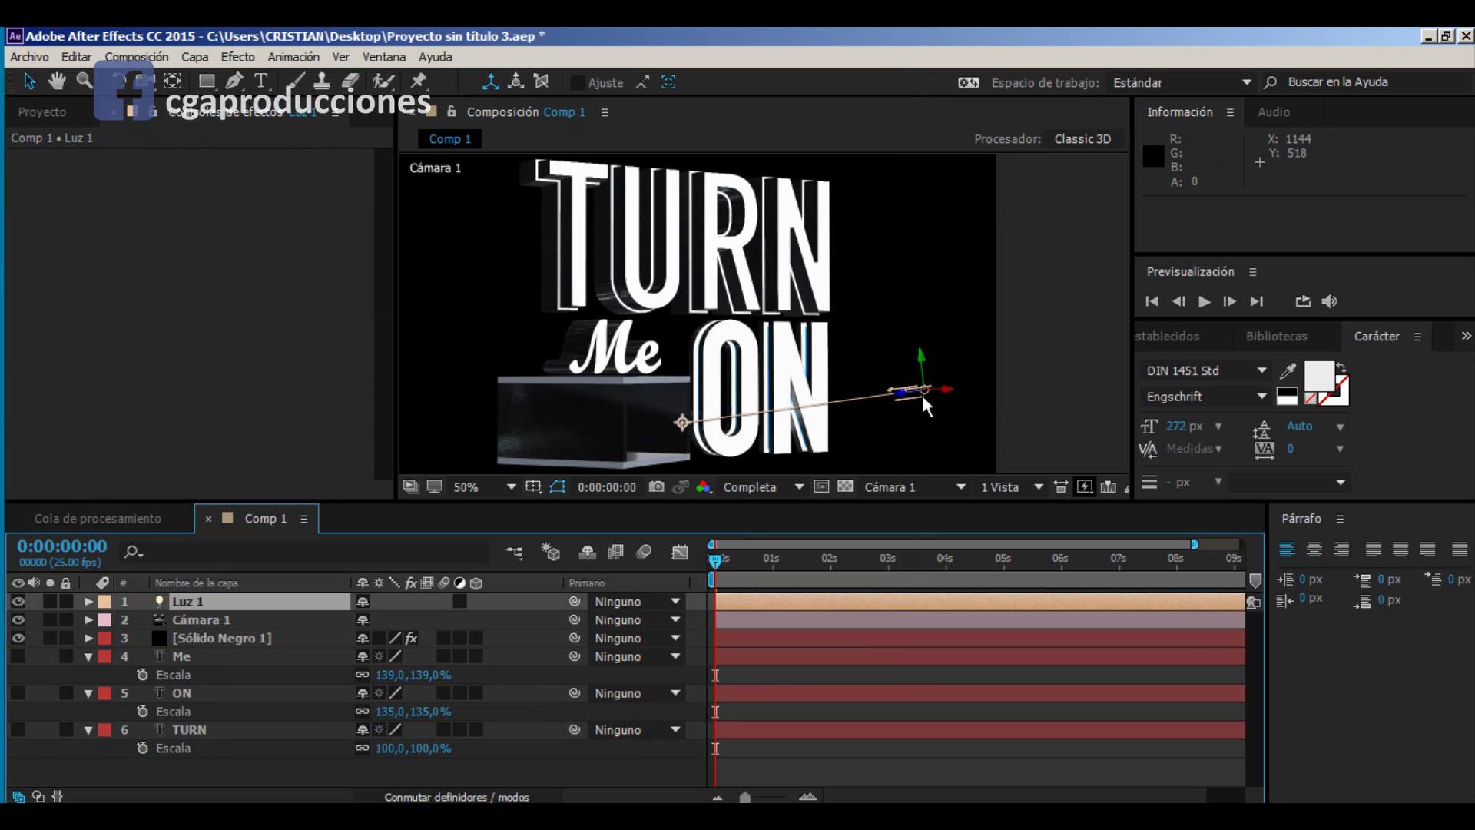
Step: Move Luz 1 to about 687.8, -82.7, -398.4 and its point of interest to about 576.5, 456.6, 98.7
drag(922, 368, 891, 151)
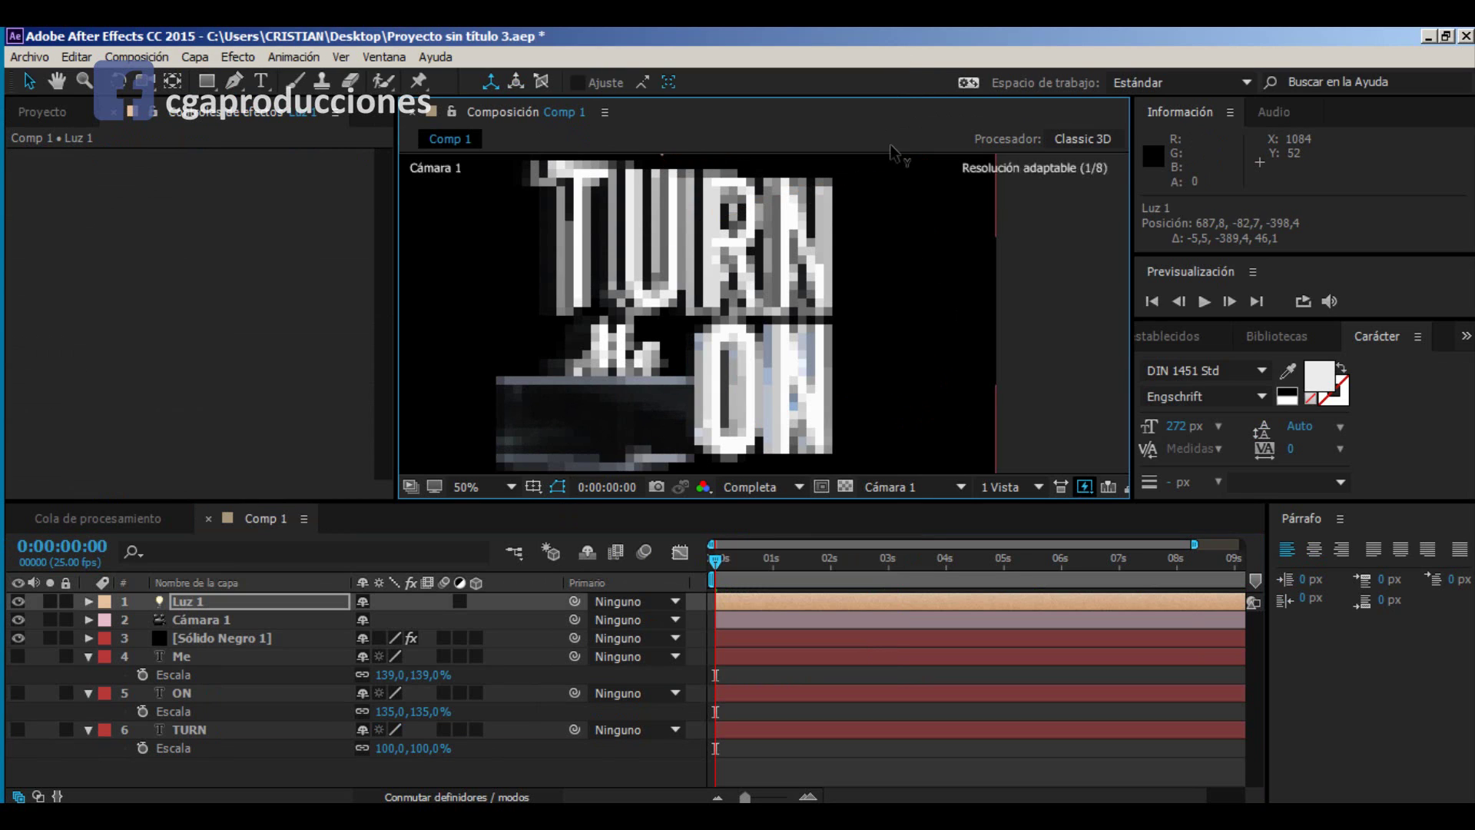
scroll(889, 184, down, 2)
drag(711, 231, 687, 405)
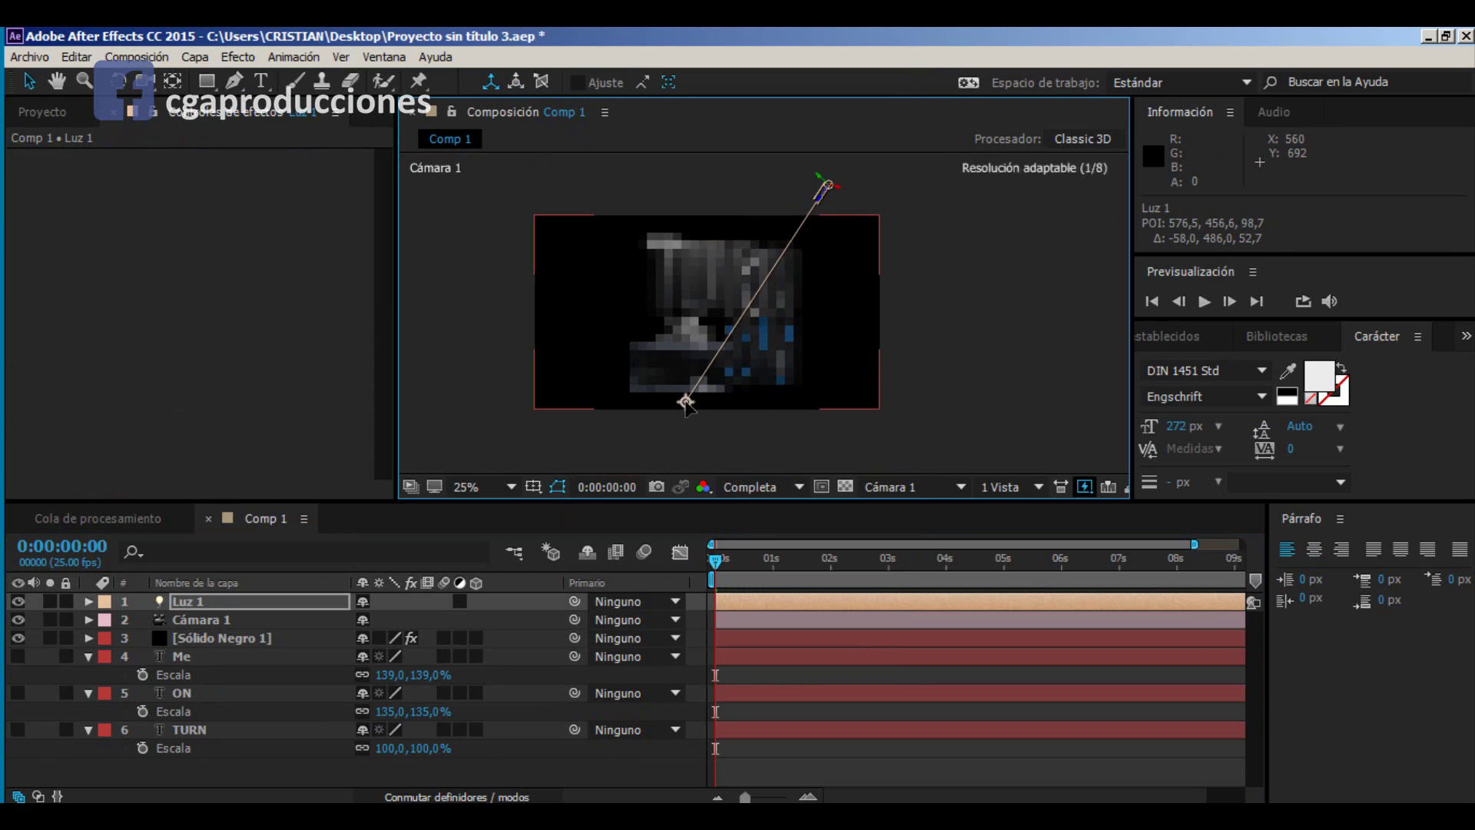
scroll(674, 381, up, 2)
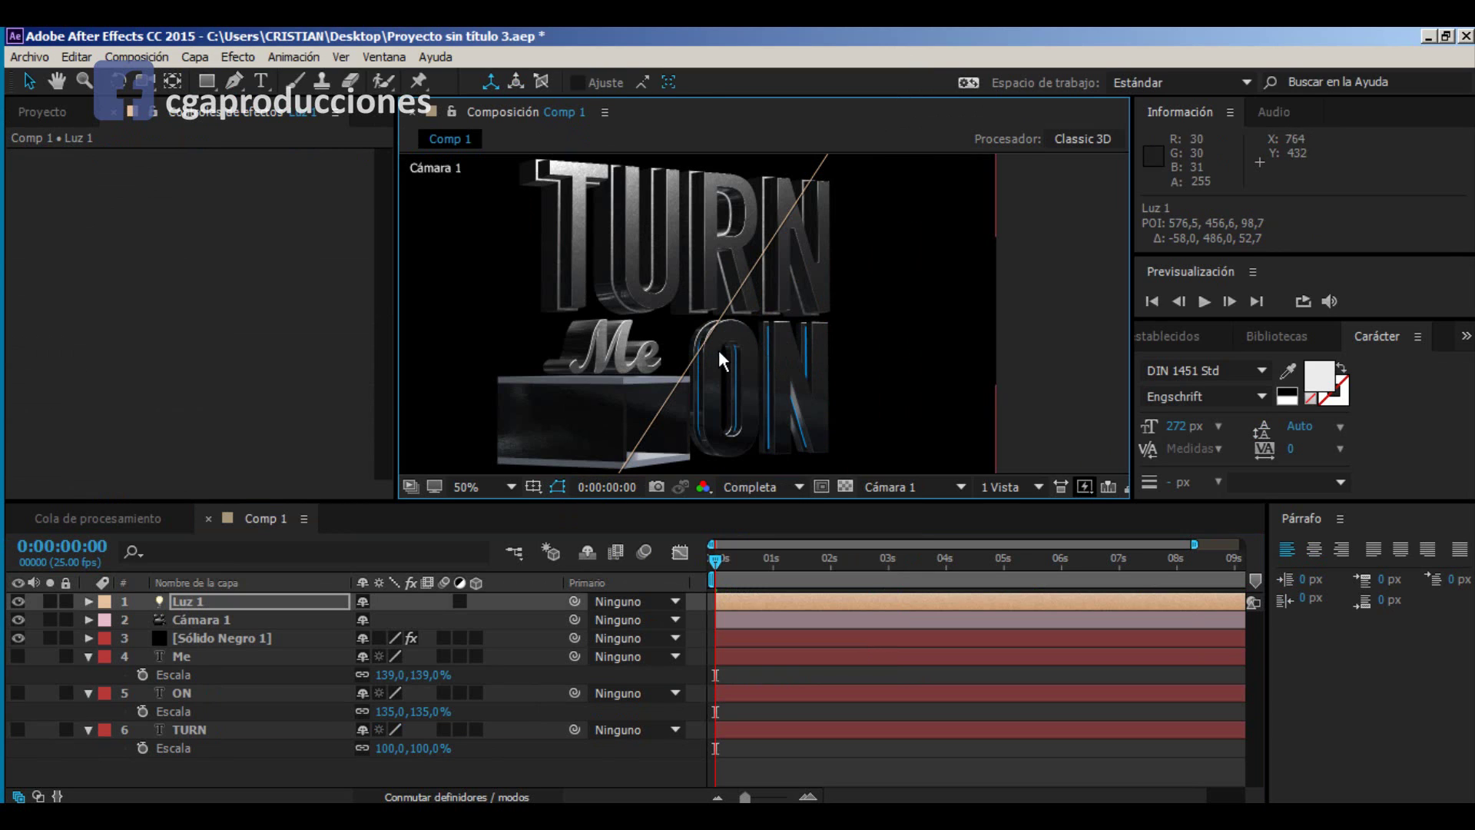
scroll(717, 348, down, 2)
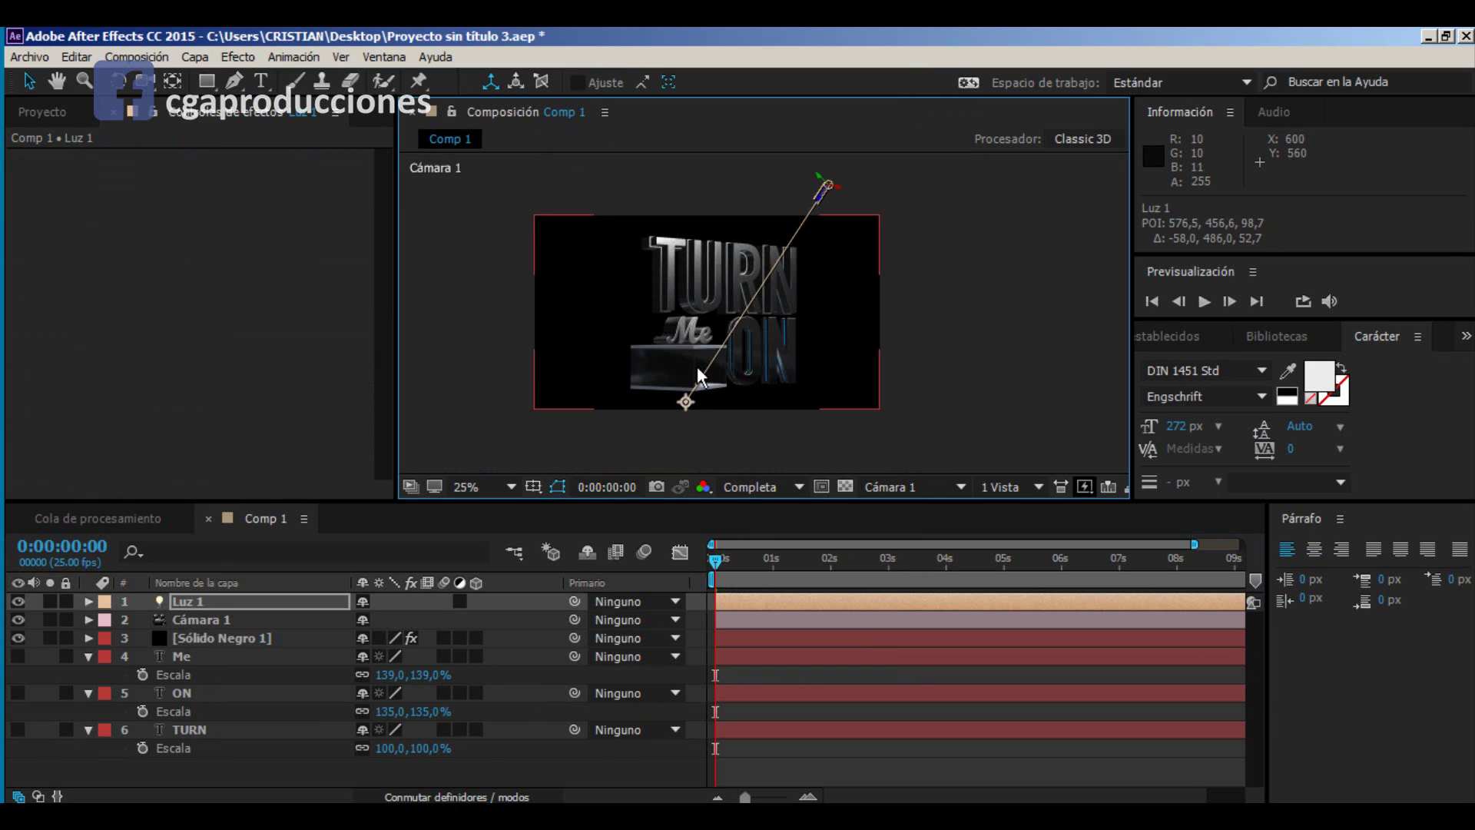
click(89, 602)
click(89, 602)
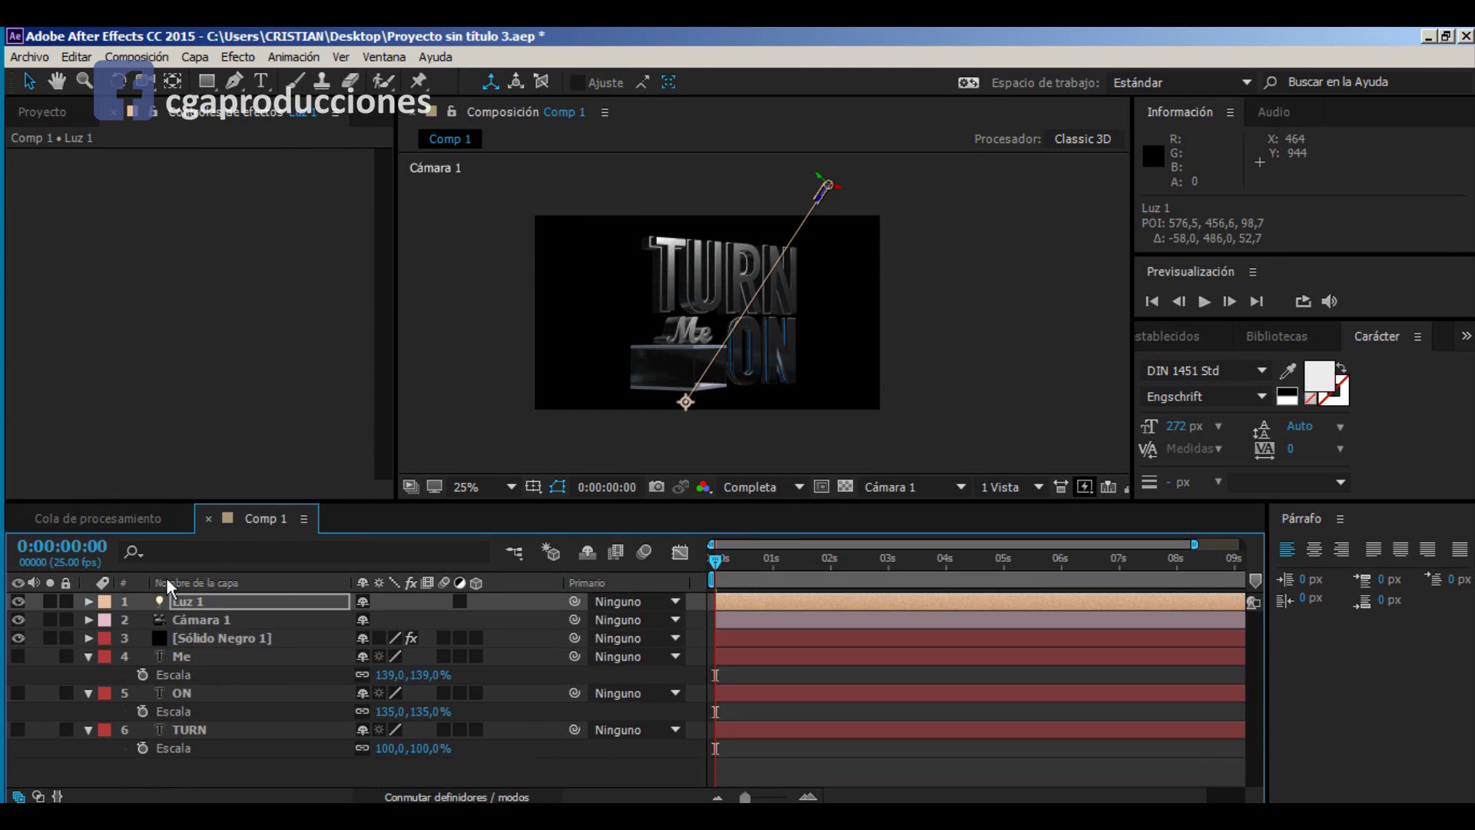
Step: Set Element's additional lighting on Sólido Negro 1 to the Cinema preset with a 4% brightness multiplier
click(178, 636)
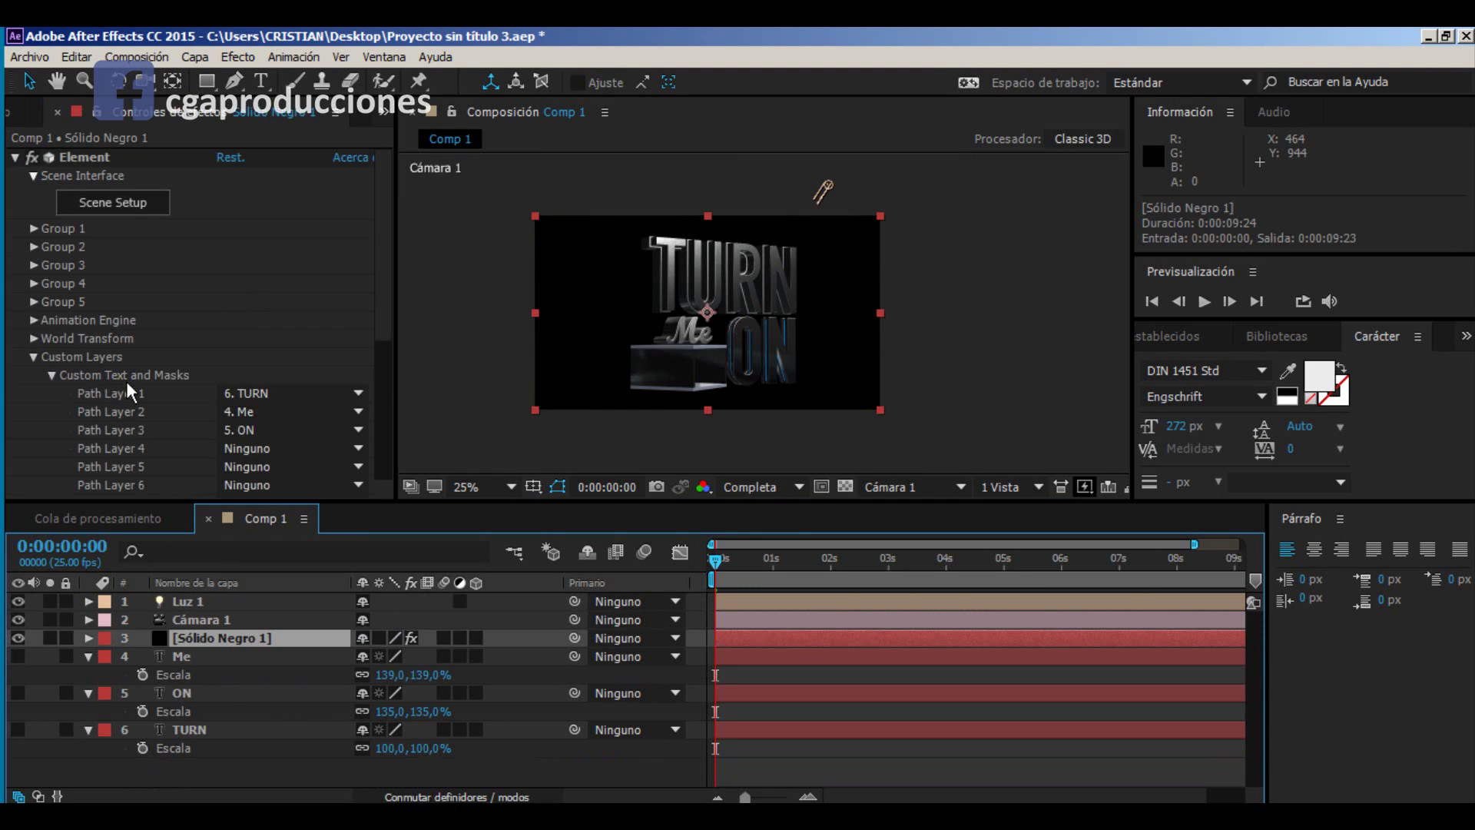
scroll(128, 392, down, 5)
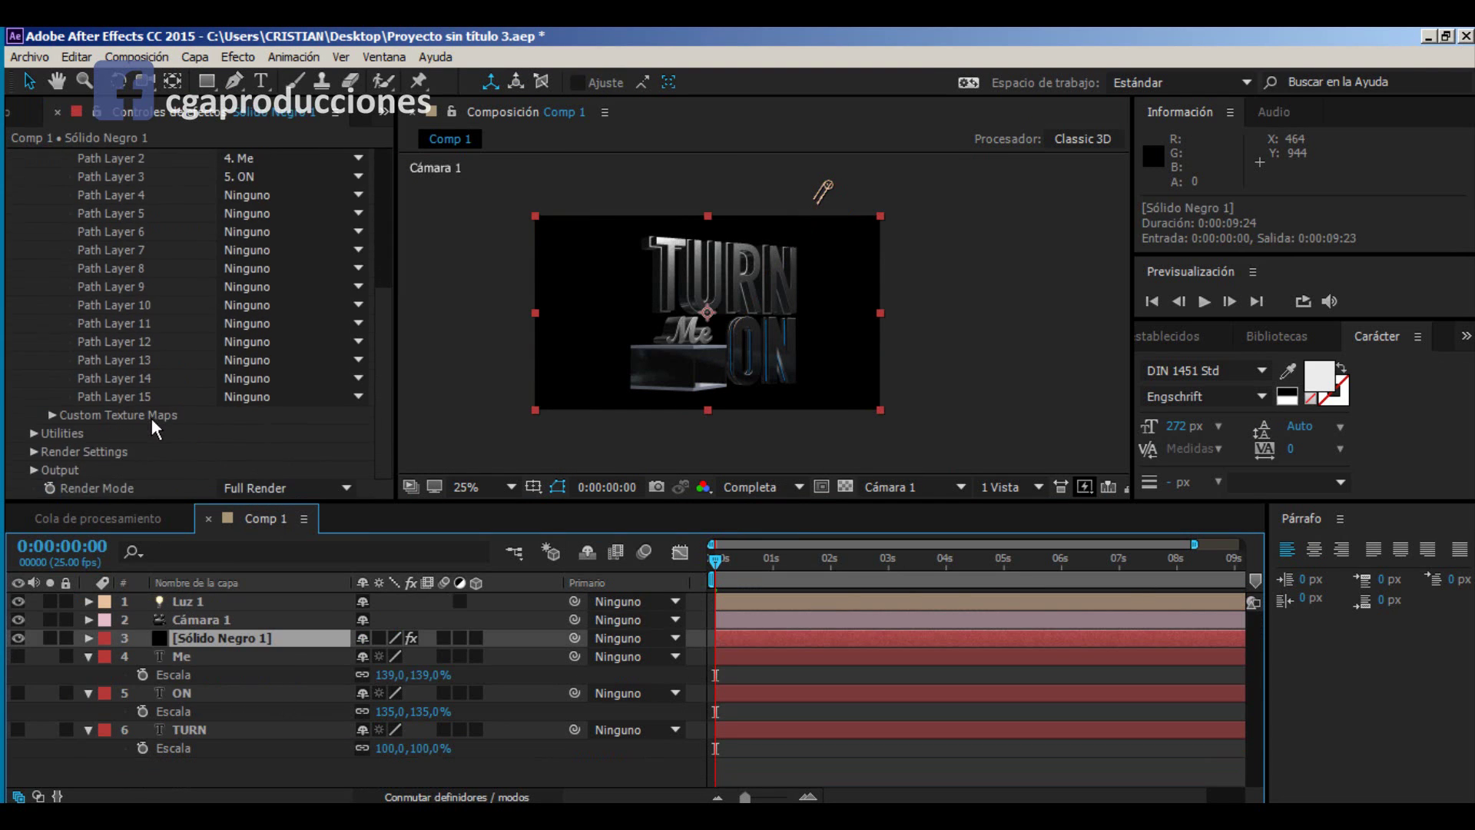
click(34, 433)
scroll(47, 424, down, 5)
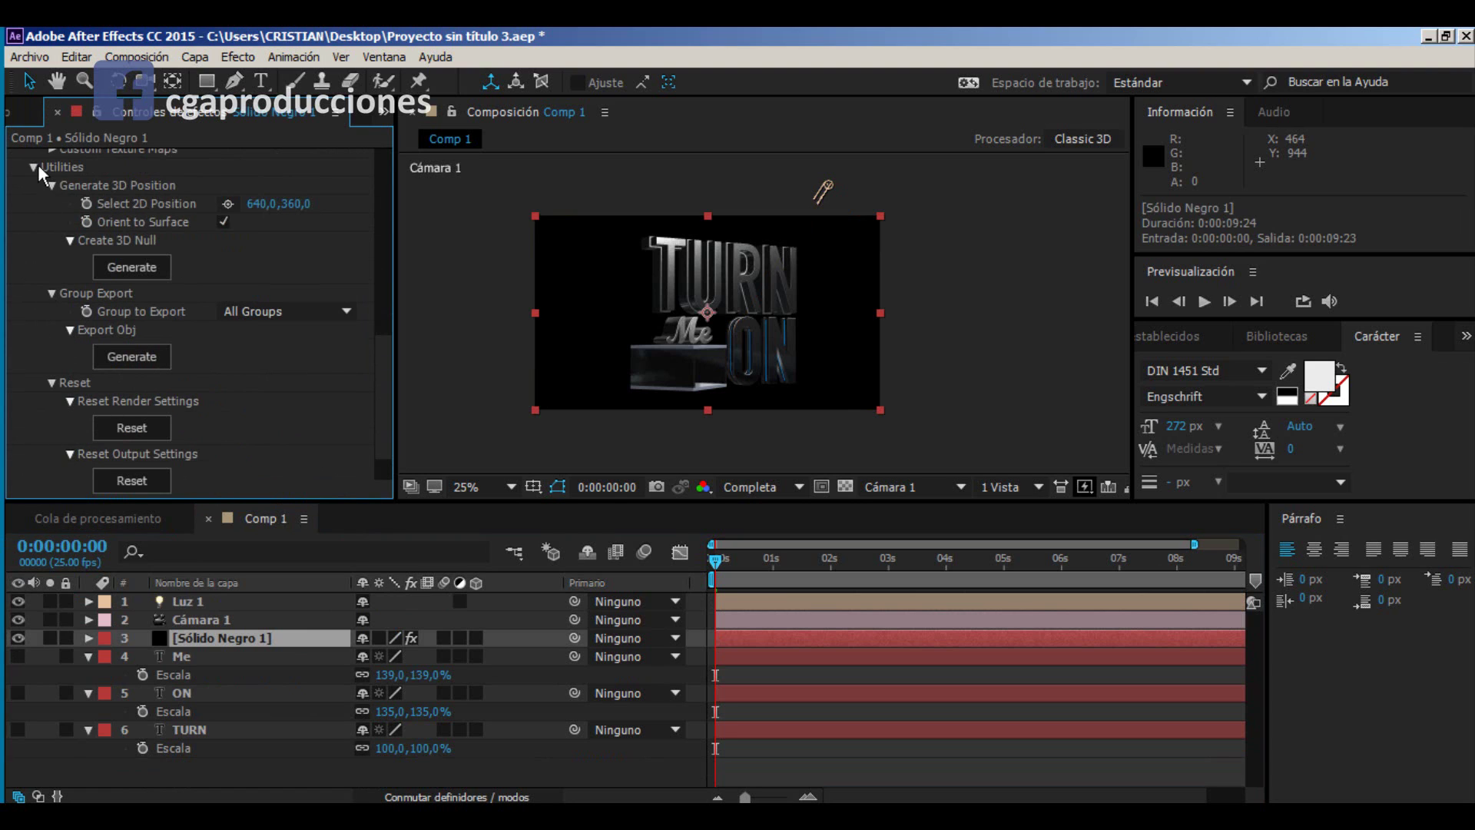
click(35, 166)
click(34, 451)
scroll(129, 345, down, 4)
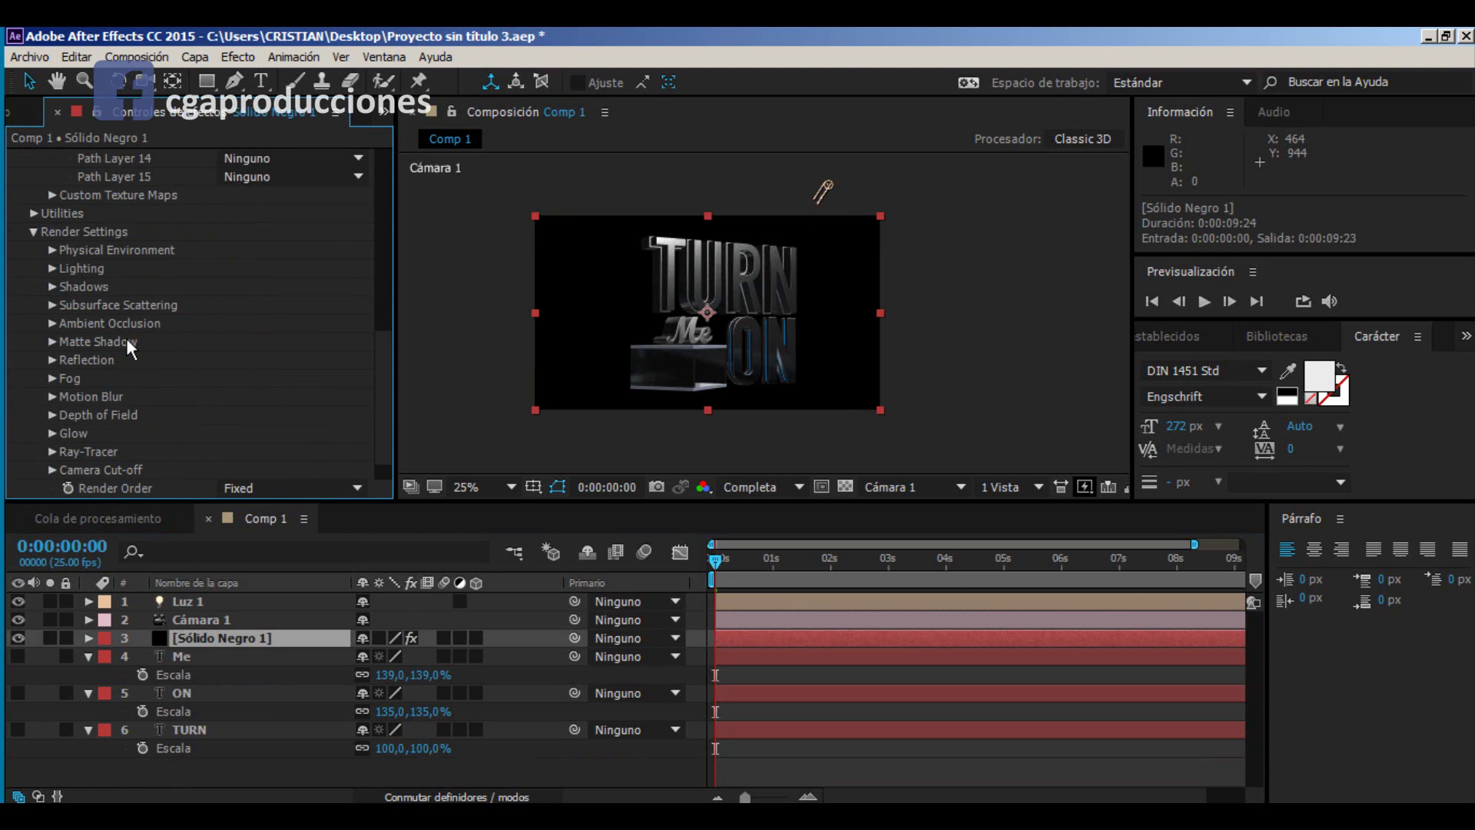
click(53, 268)
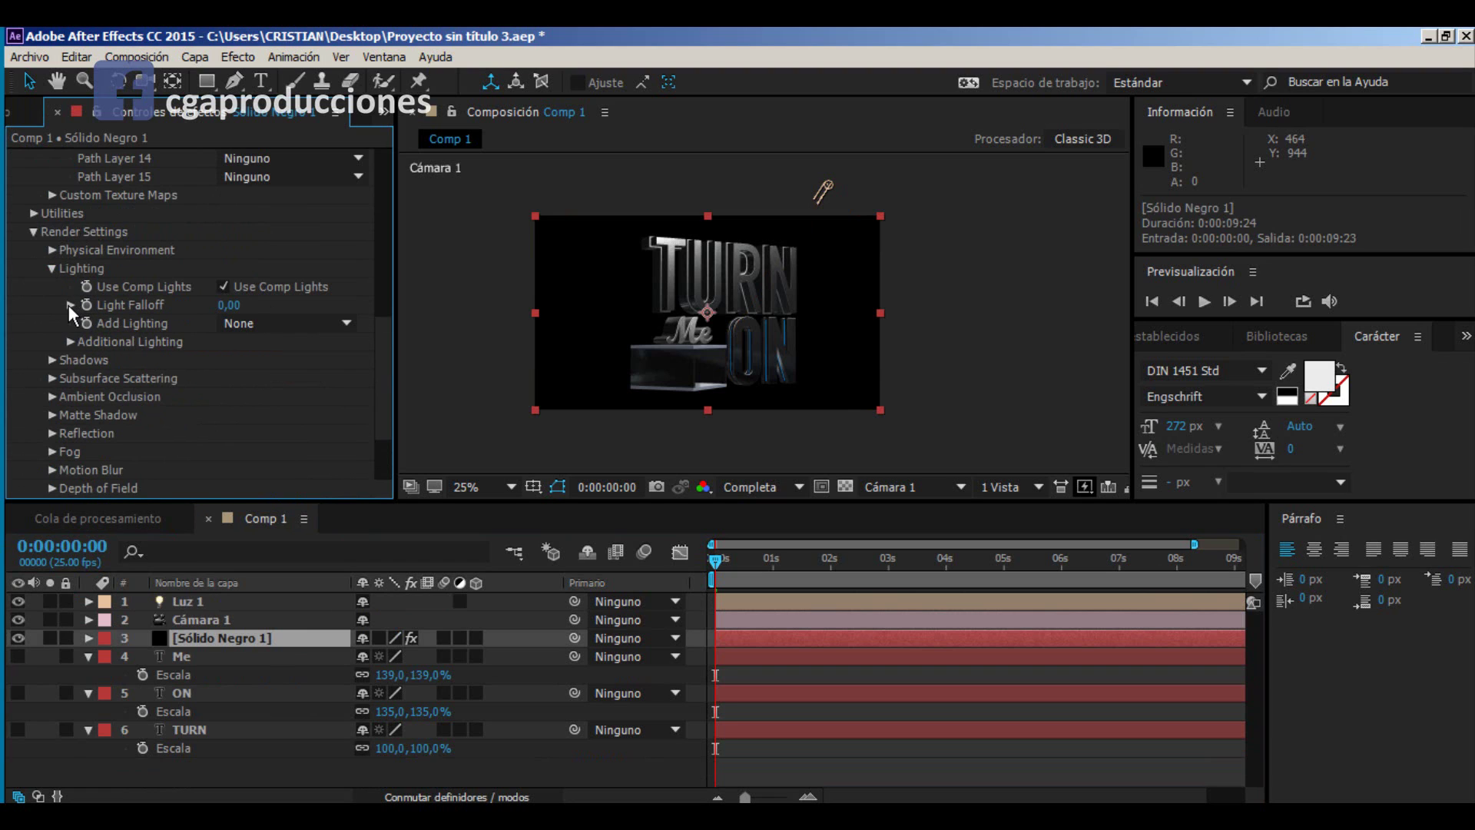
click(70, 342)
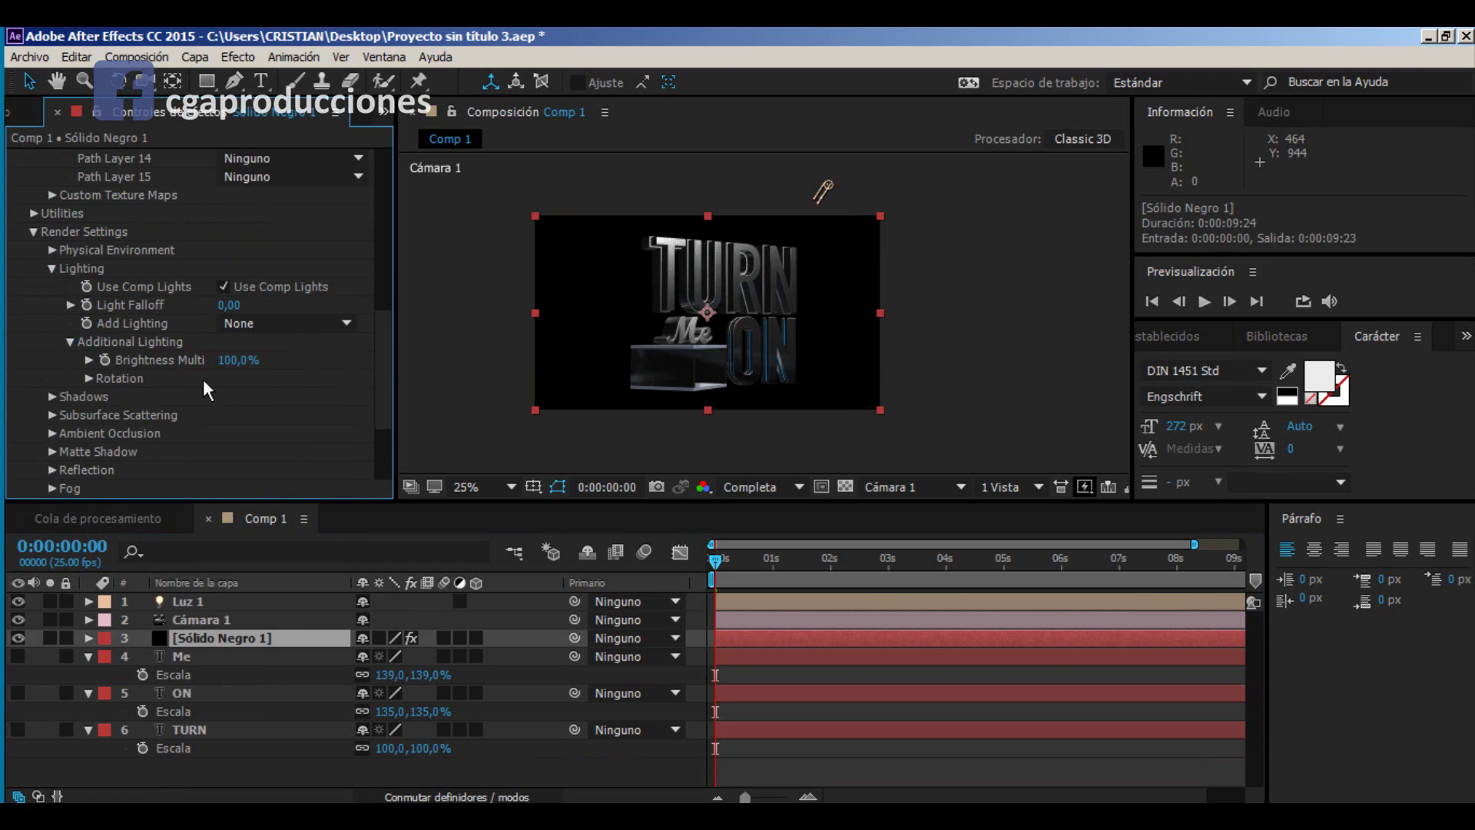
scroll(763, 293, up, 1)
drag(769, 293, 817, 275)
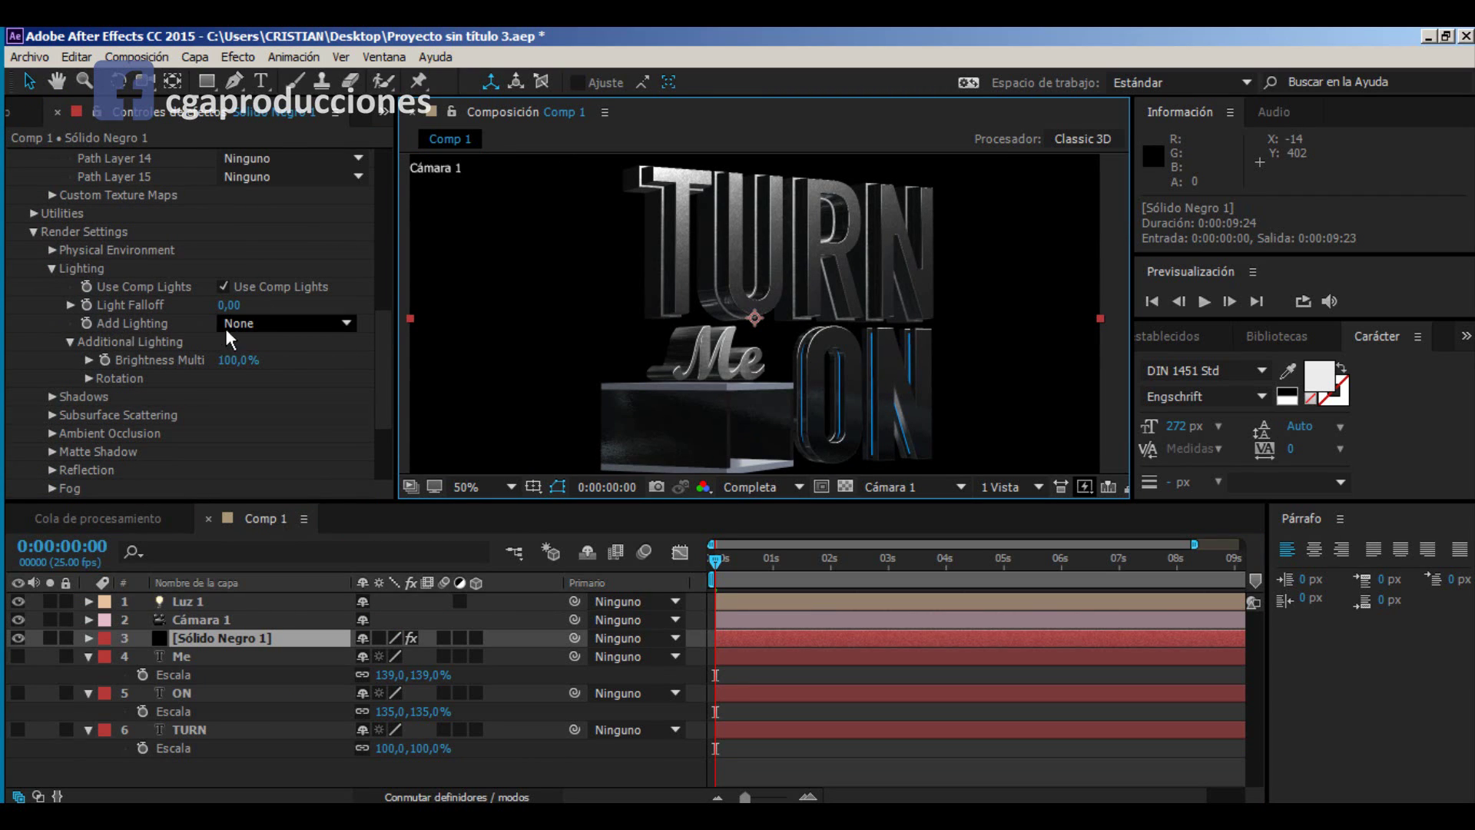
click(261, 326)
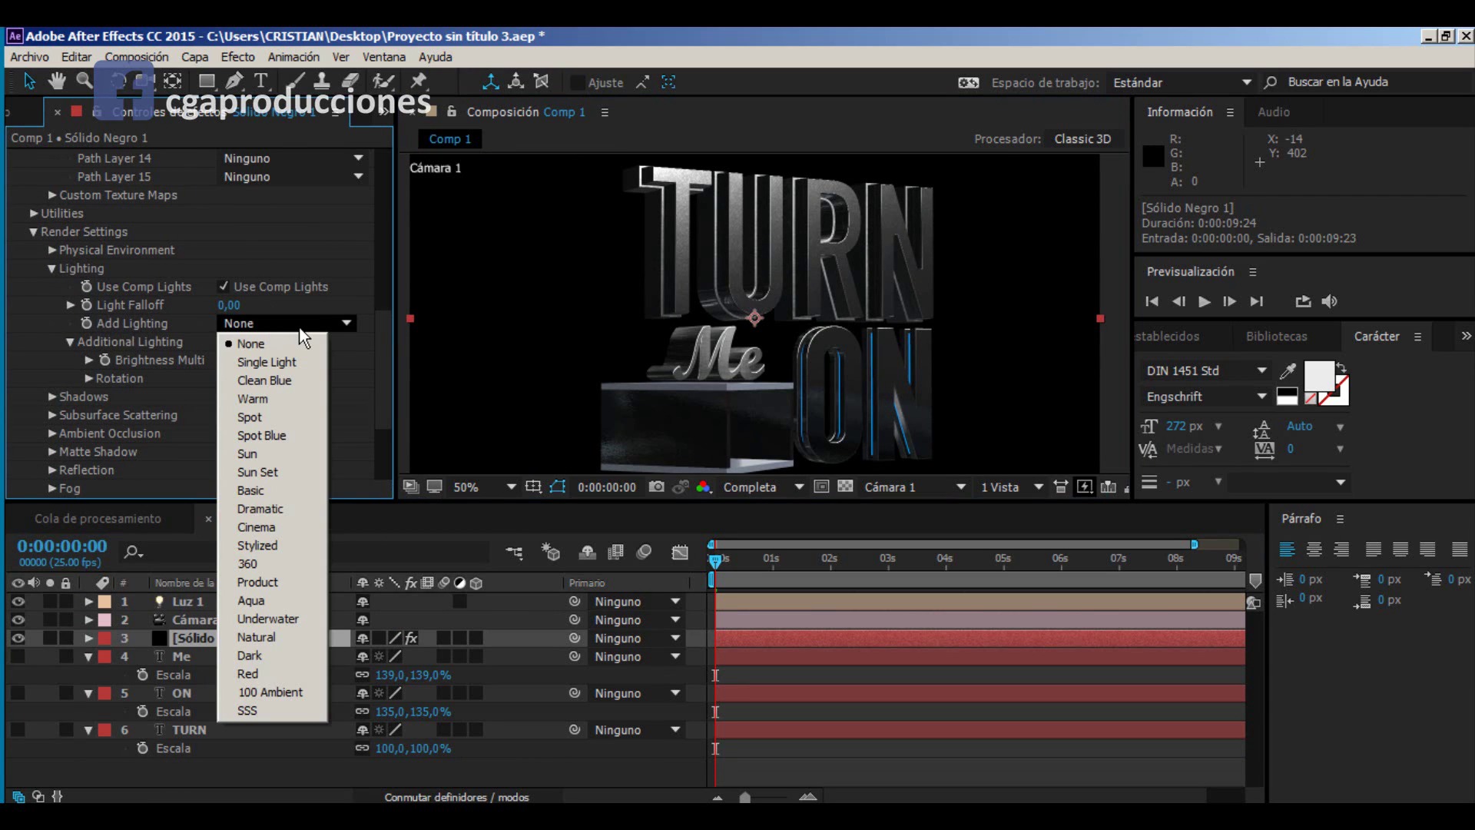
click(292, 530)
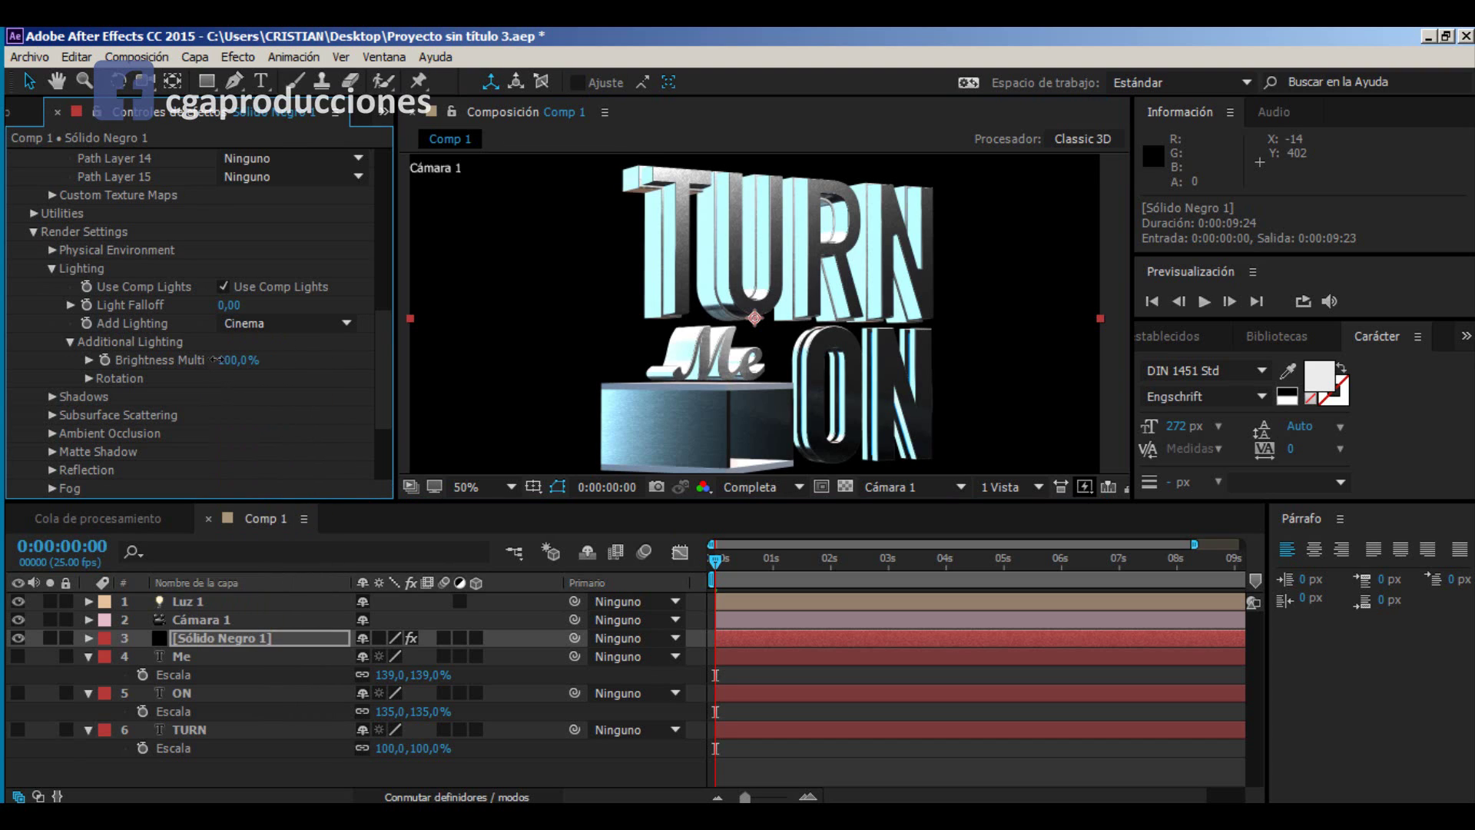
drag(218, 359, 119, 363)
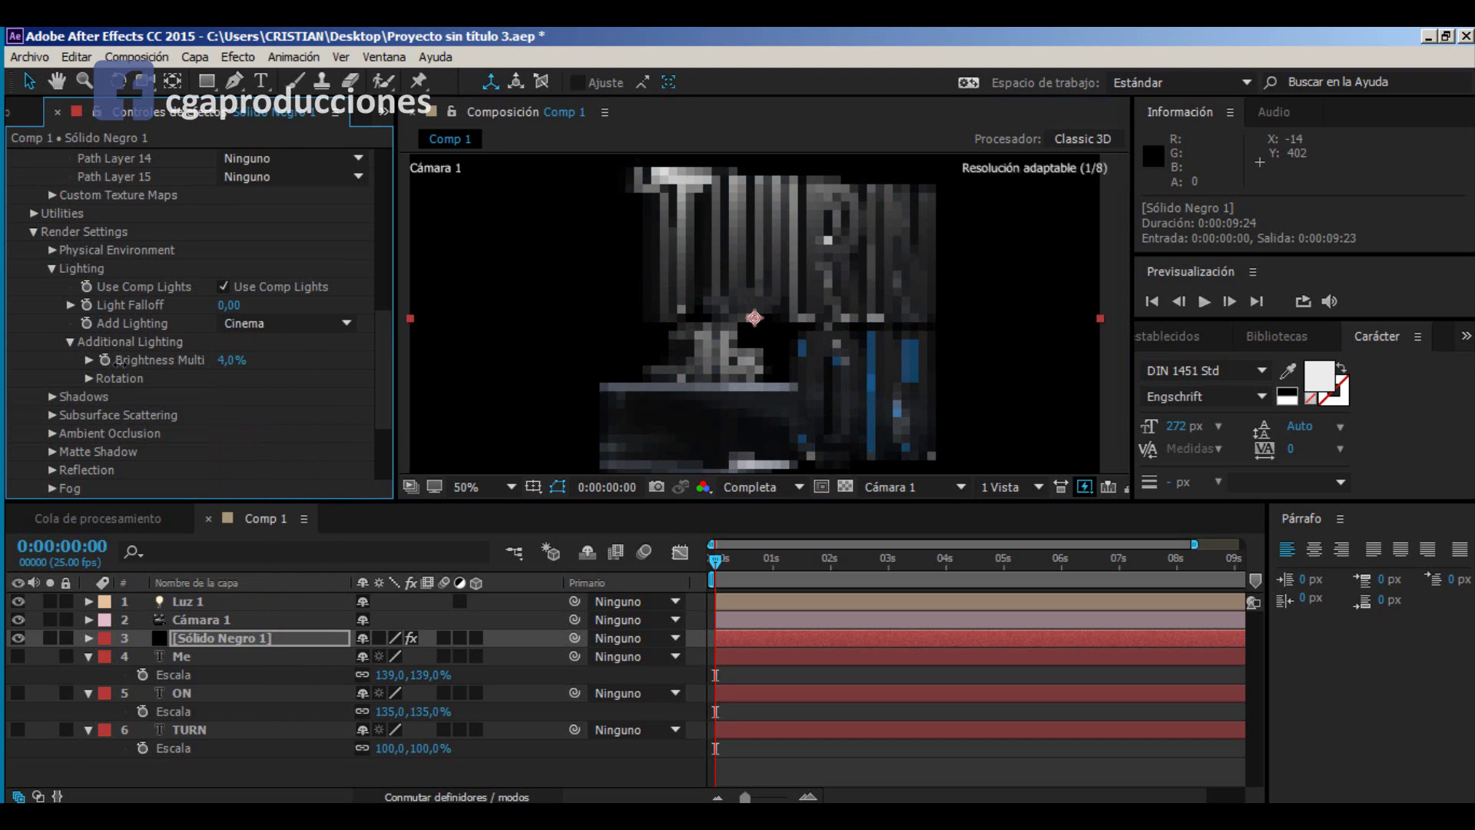
Step: Switch Element's additional lighting to the Dramatic preset and rotate it to about 39° on Y
click(283, 318)
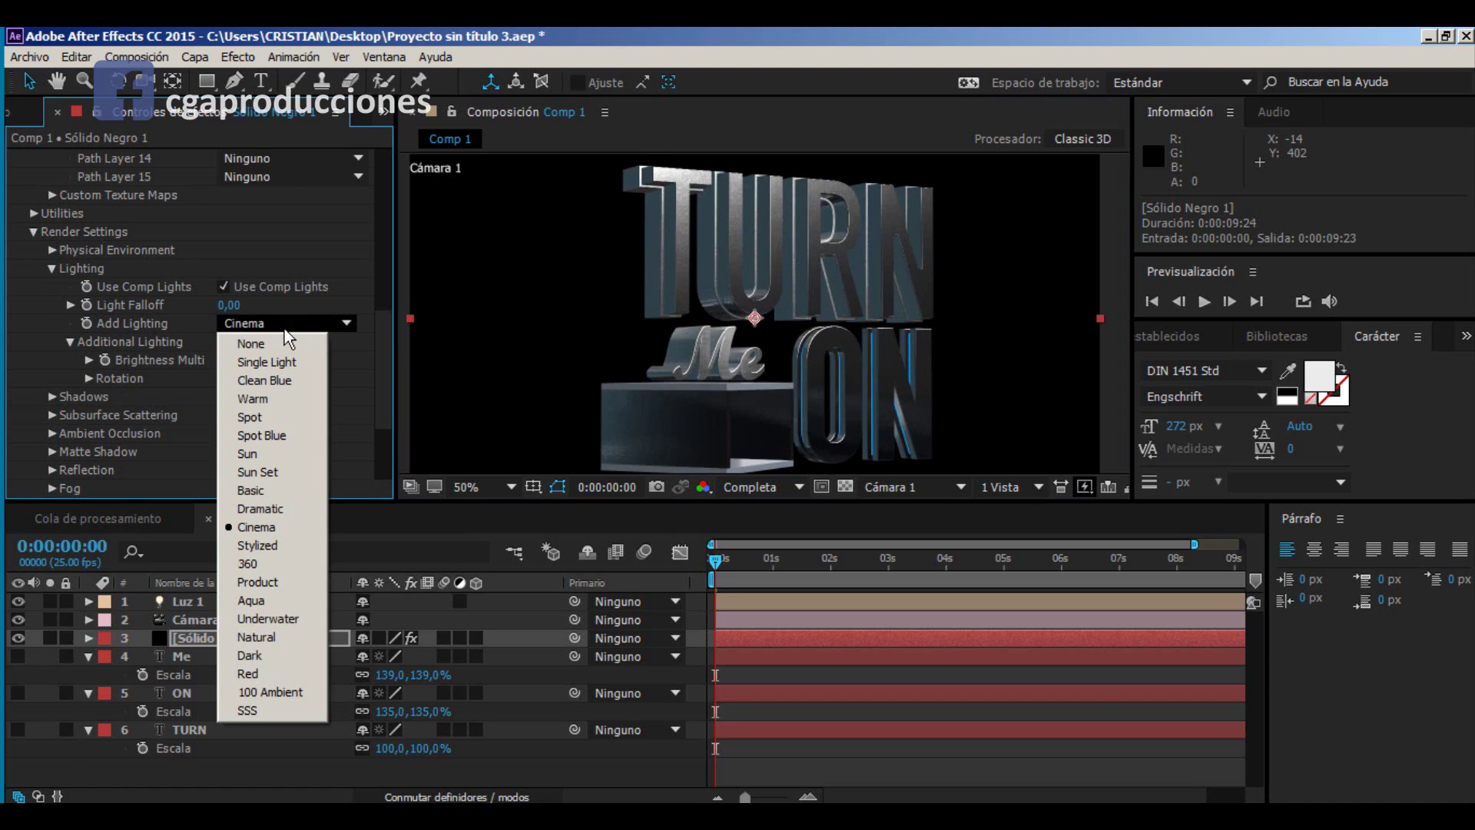
click(281, 508)
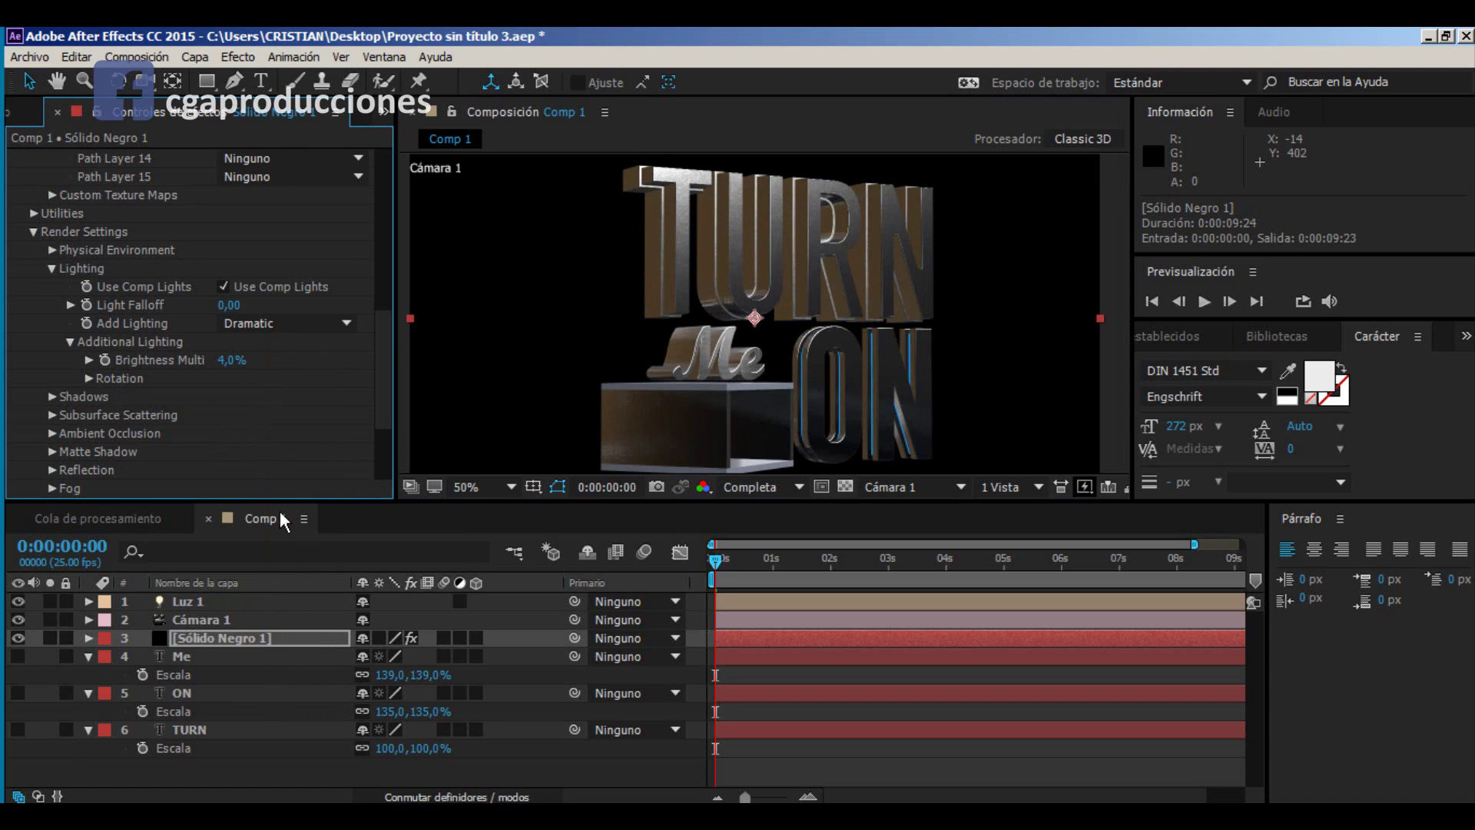
click(89, 378)
drag(234, 415, 313, 445)
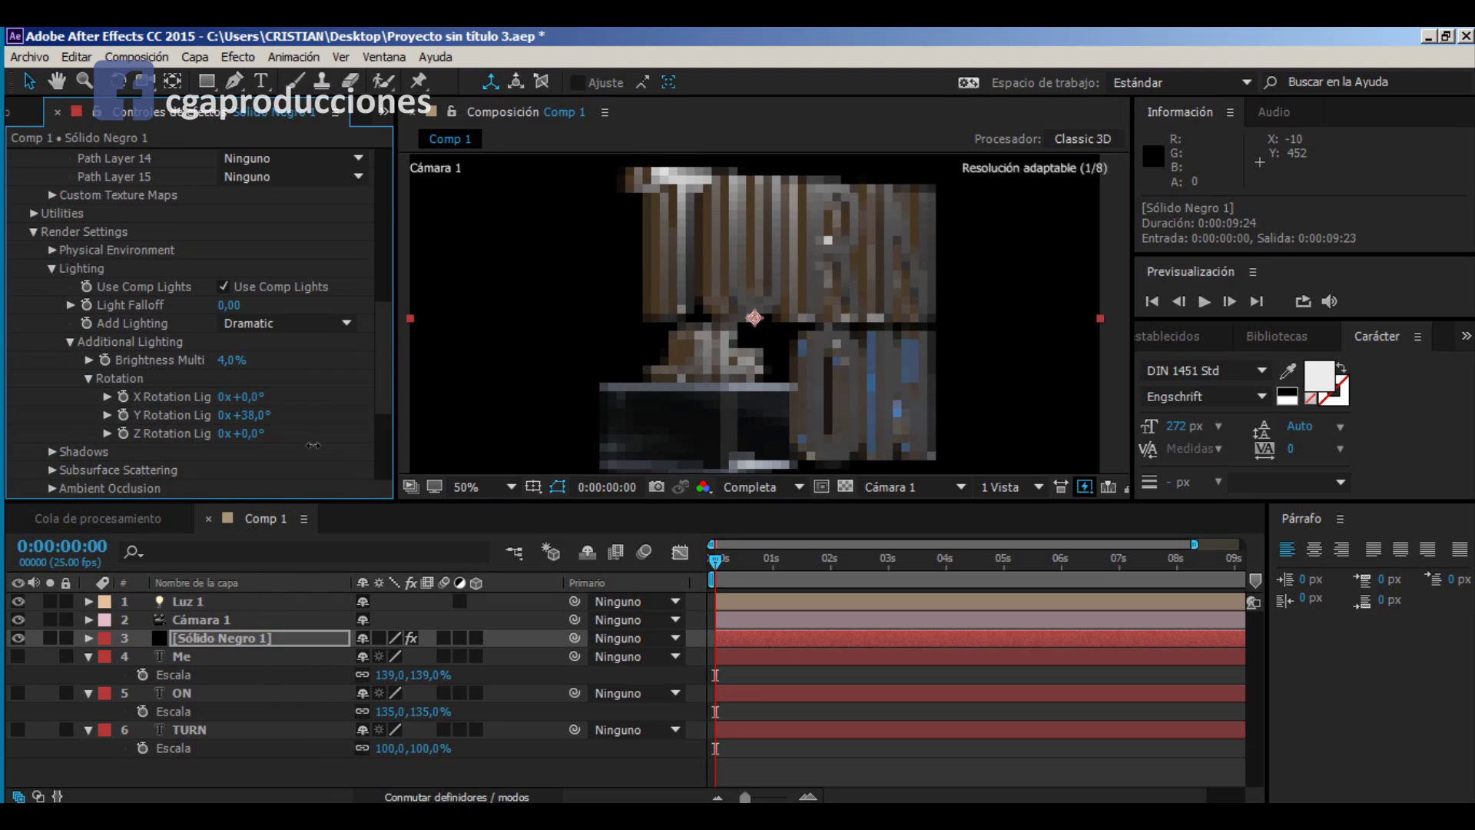
Step: Change Element's additional lighting preset to Natural and set its Z rotation to 128°
click(269, 326)
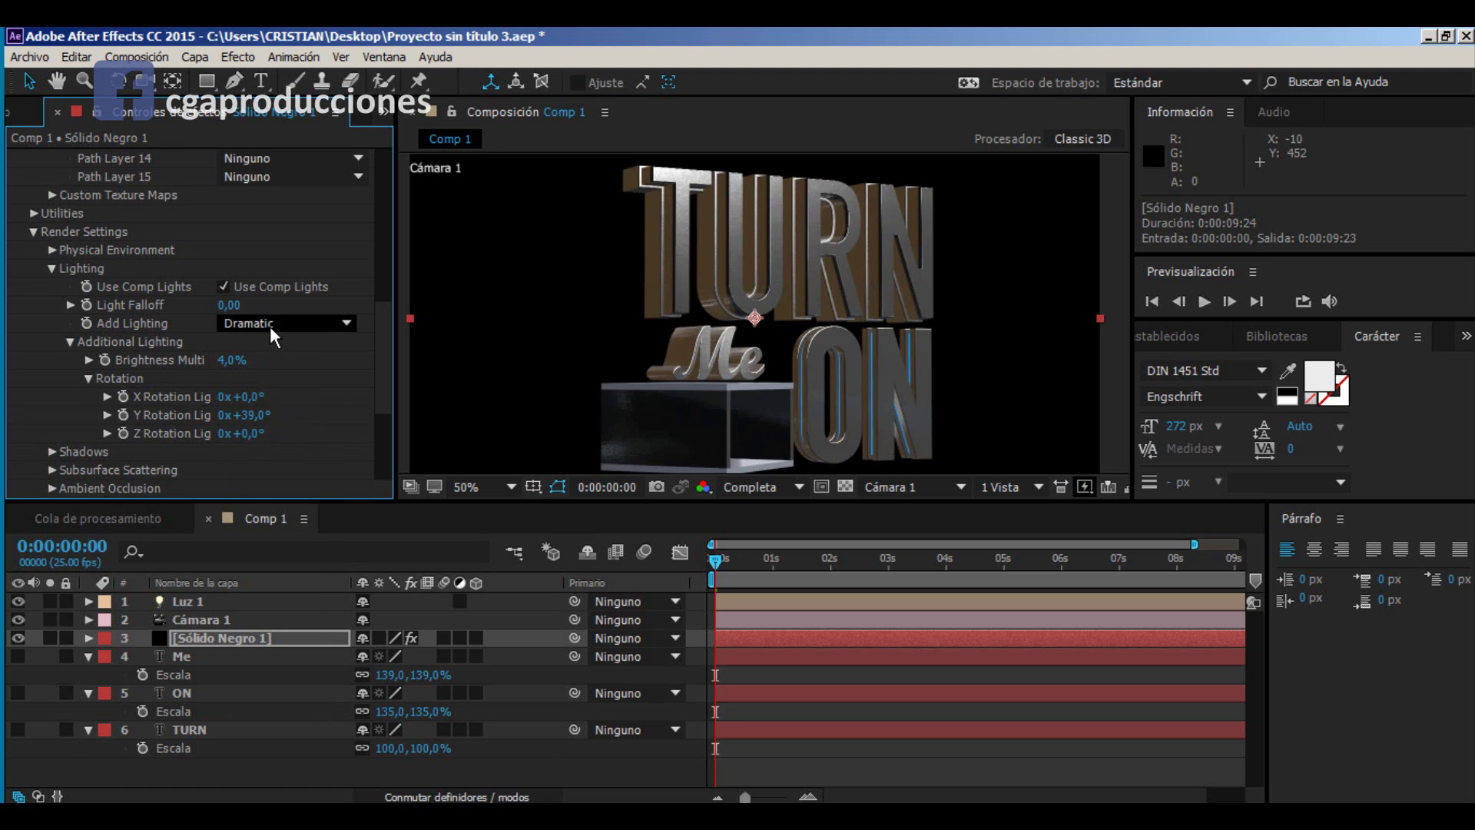
click(258, 637)
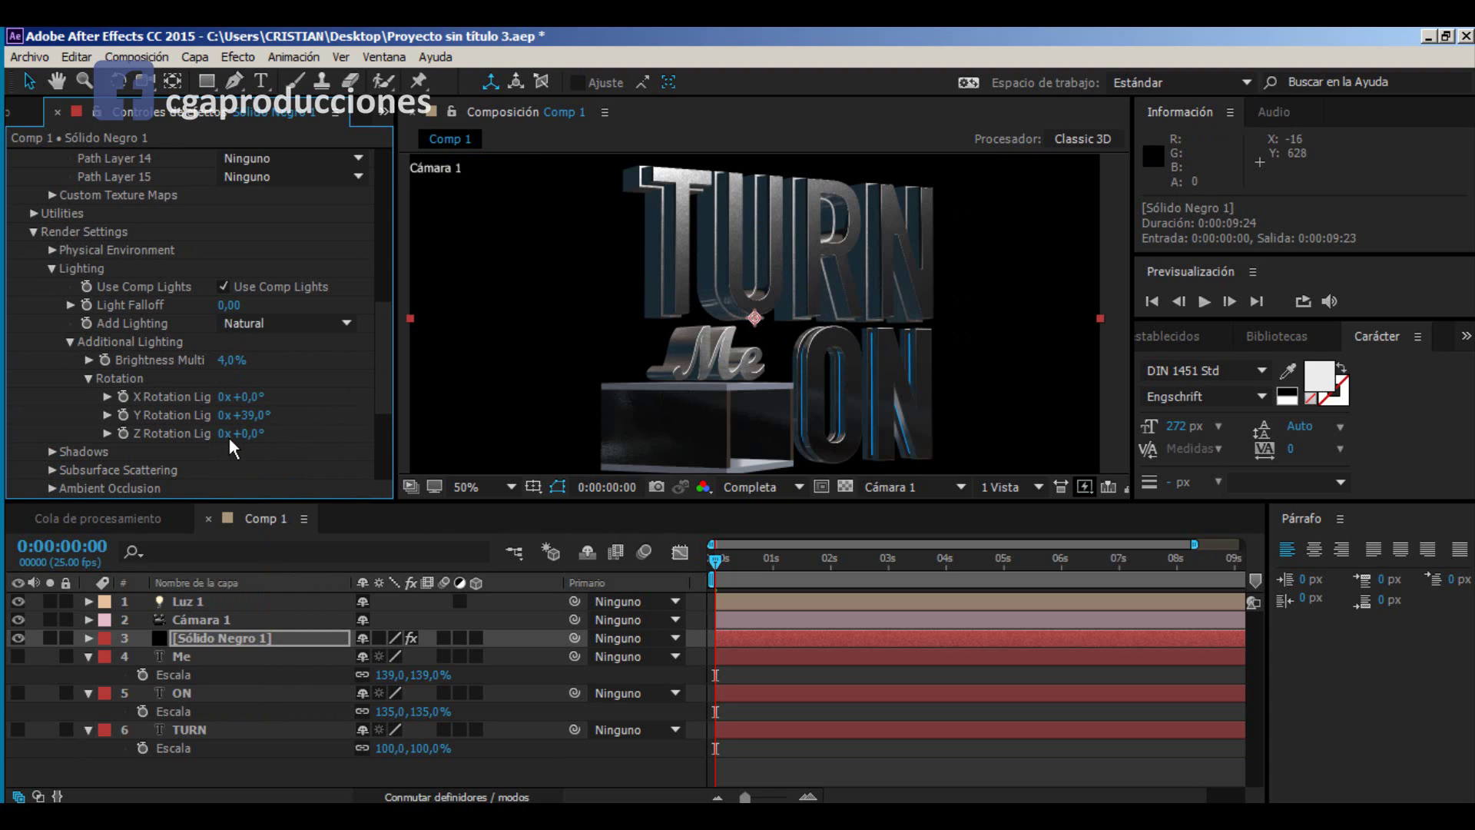
drag(230, 434, 378, 435)
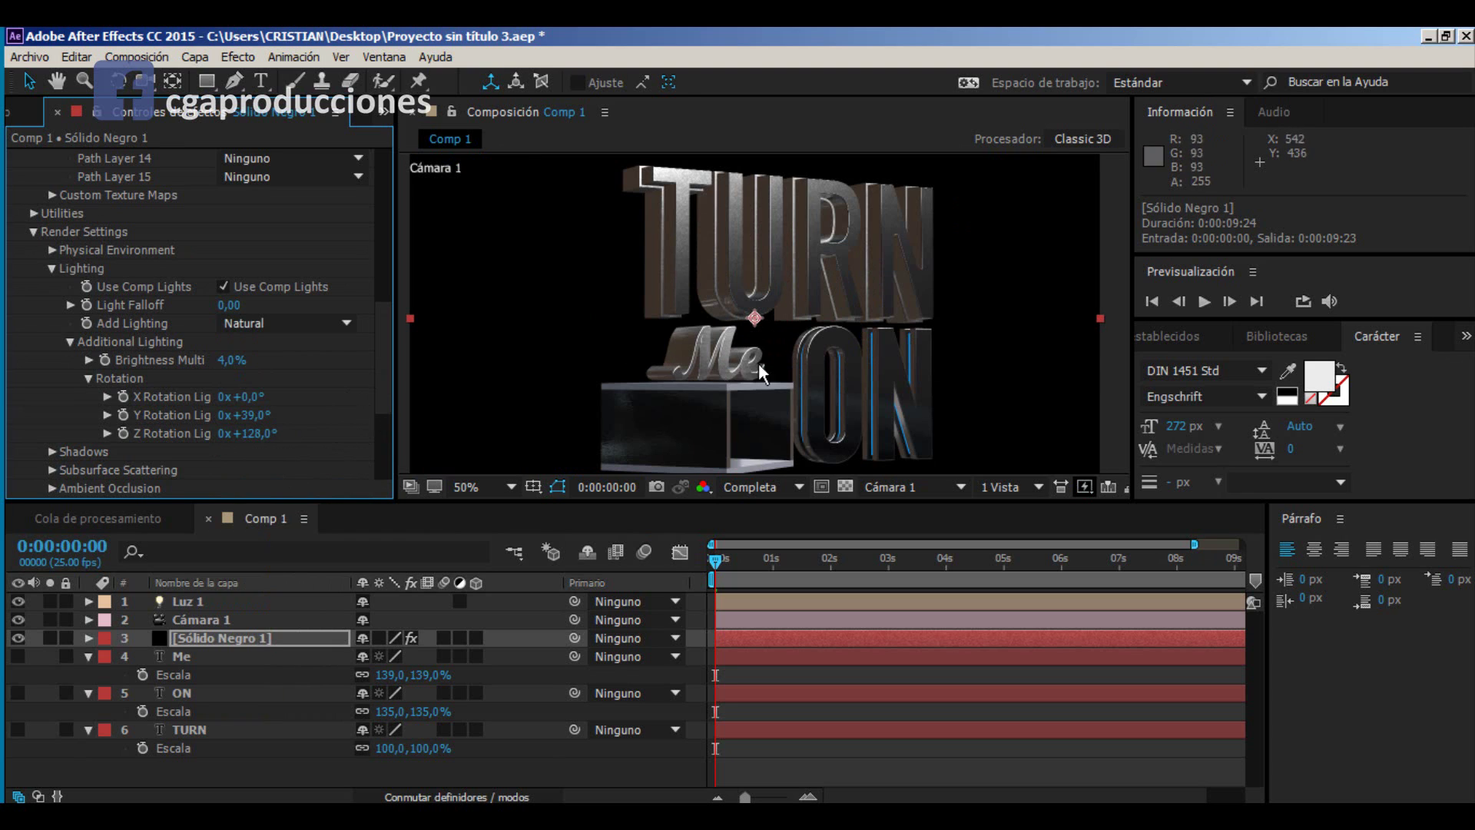
Step: Enable Element's Glow in the render settings and set the Glow Intensity to 1.0
key(period)
key(period)
drag(860, 385, 682, 267)
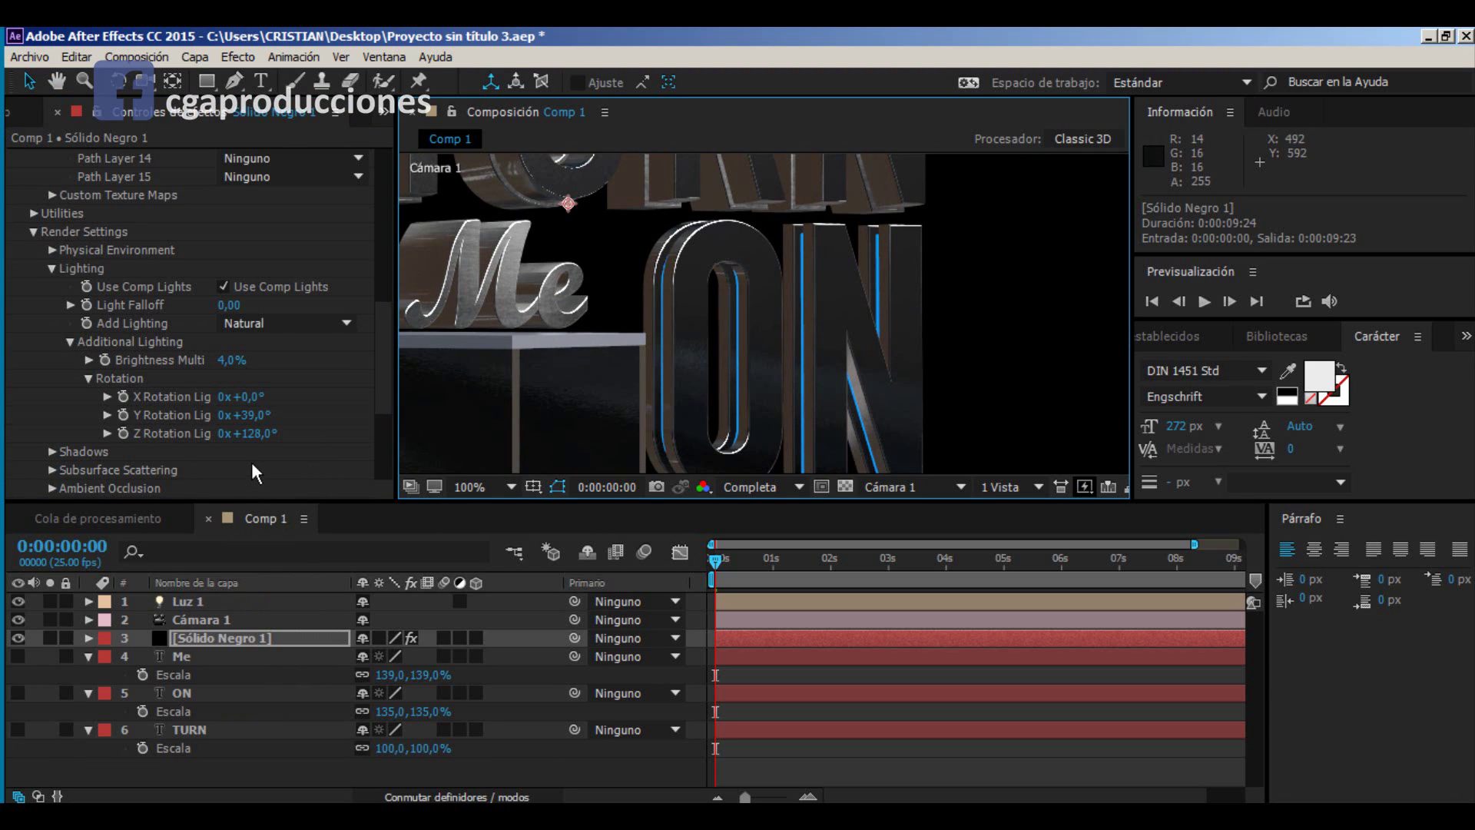
scroll(118, 458, down, 5)
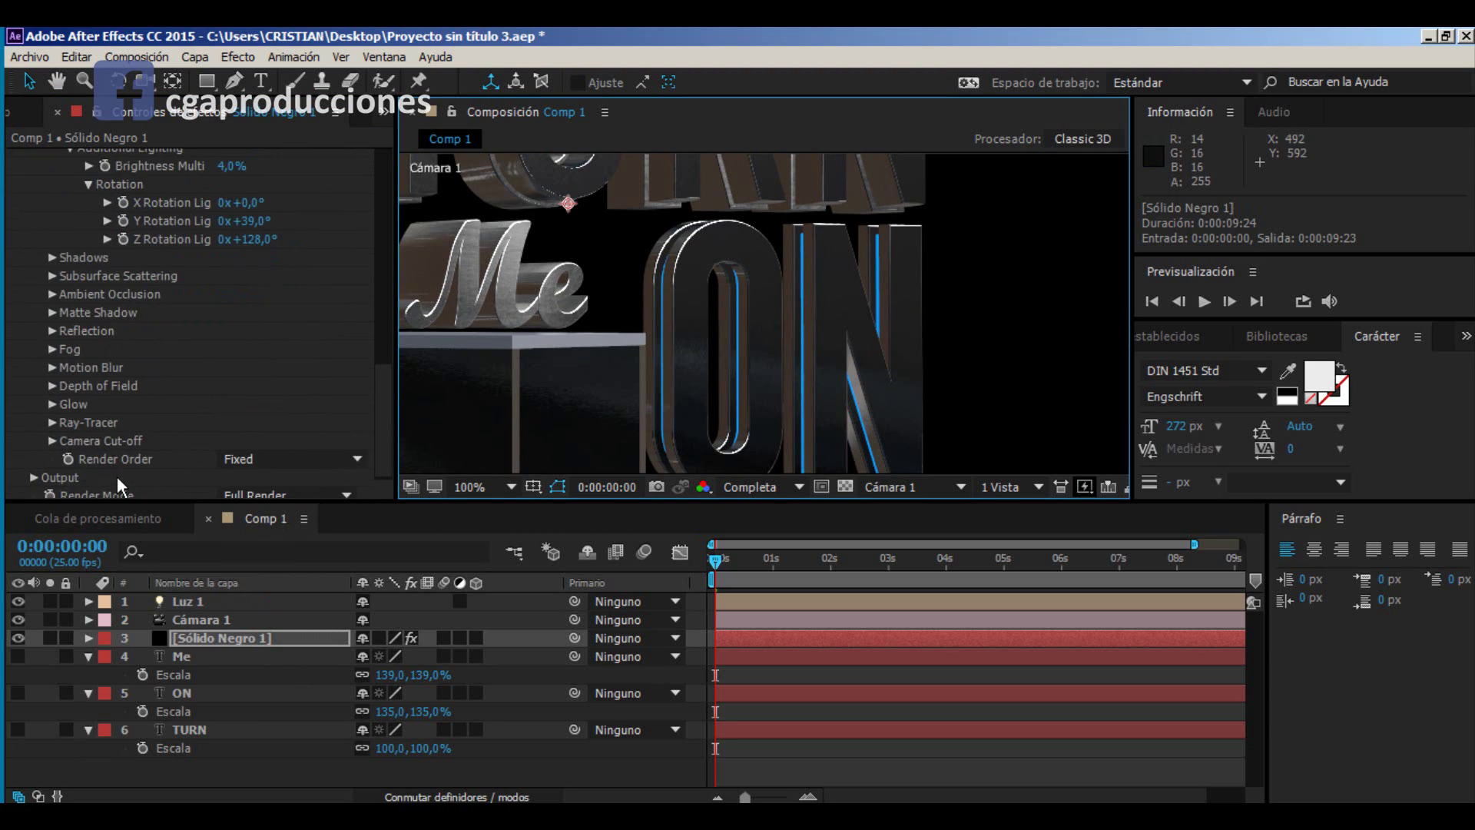
click(50, 398)
scroll(182, 277, down, 5)
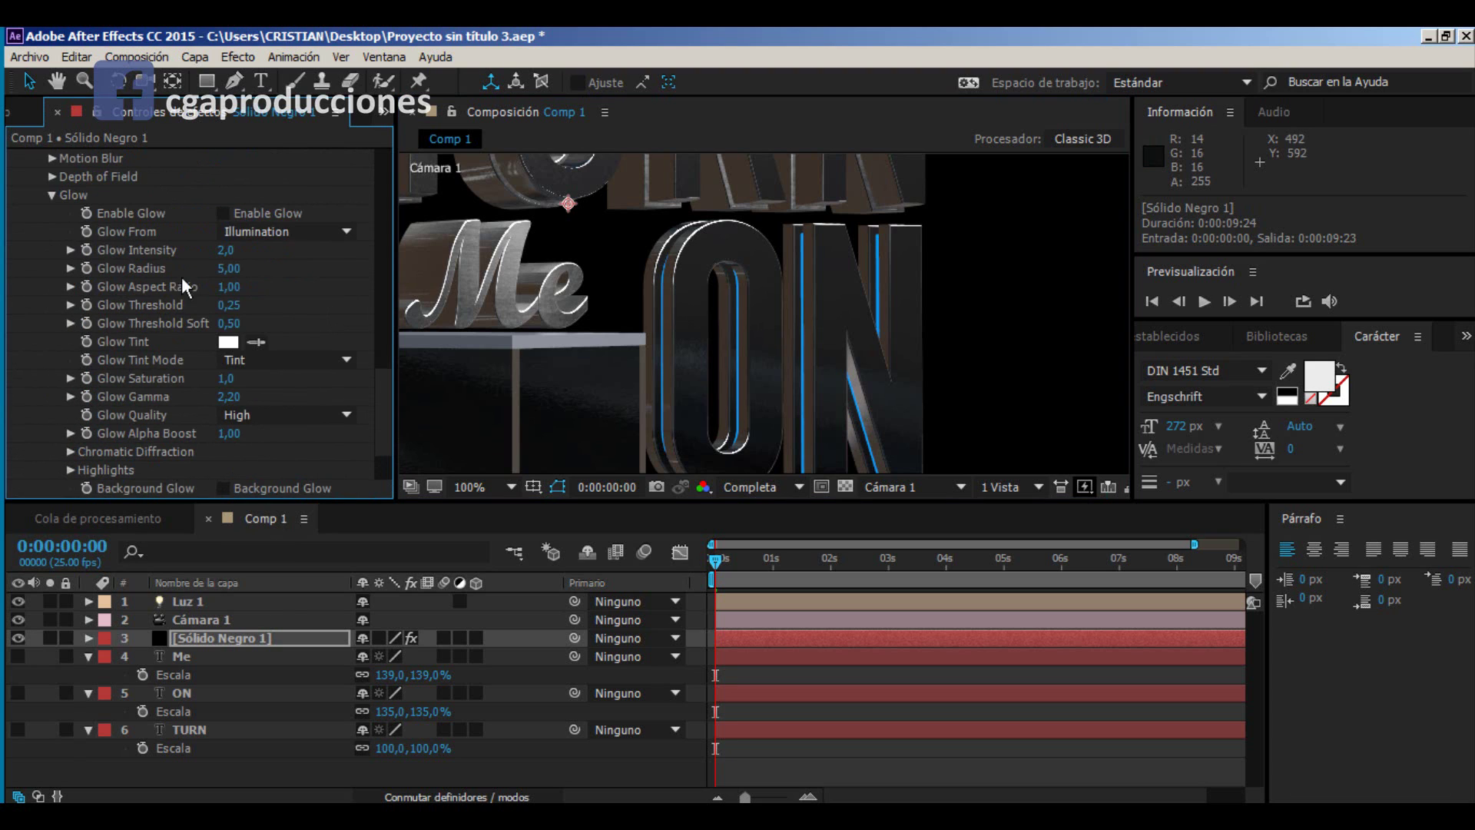
click(223, 213)
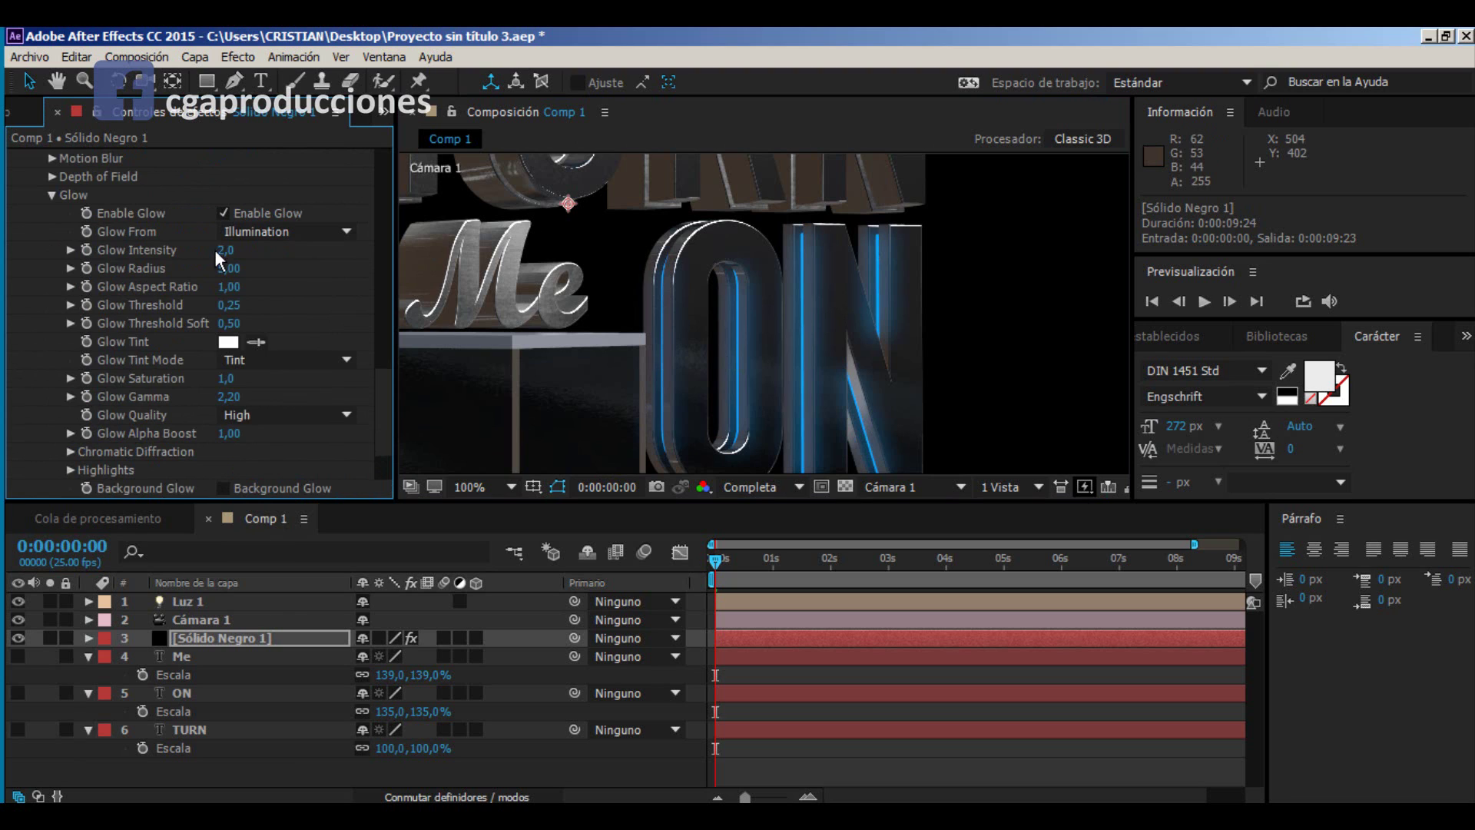
click(223, 251)
text(1)
key(Return)
Step: Enable Element's Ambient Occlusion in SSAO mode and compare the title with it off and on
scroll(652, 295, down, 4)
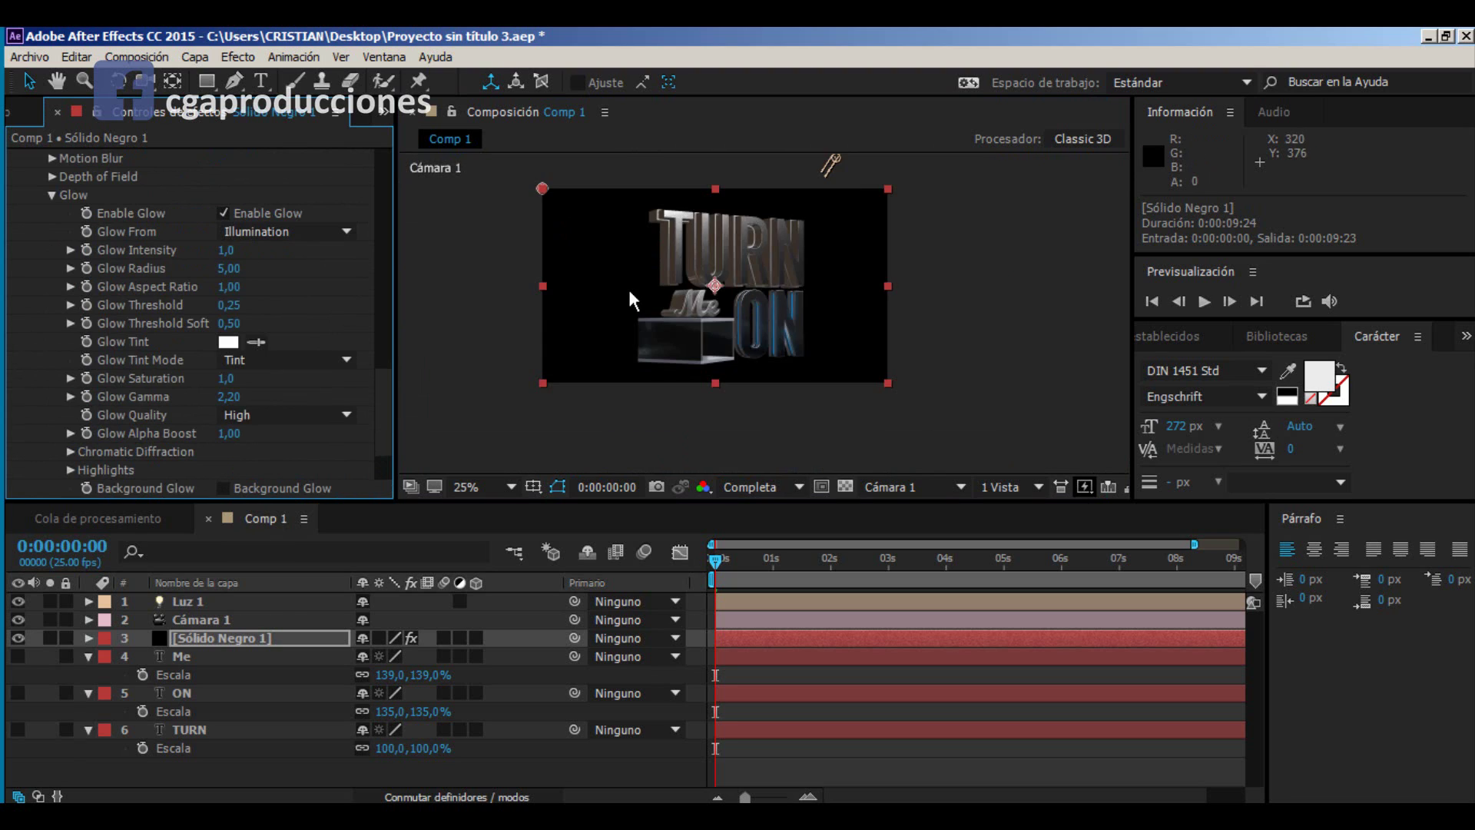
scroll(628, 287, up, 2)
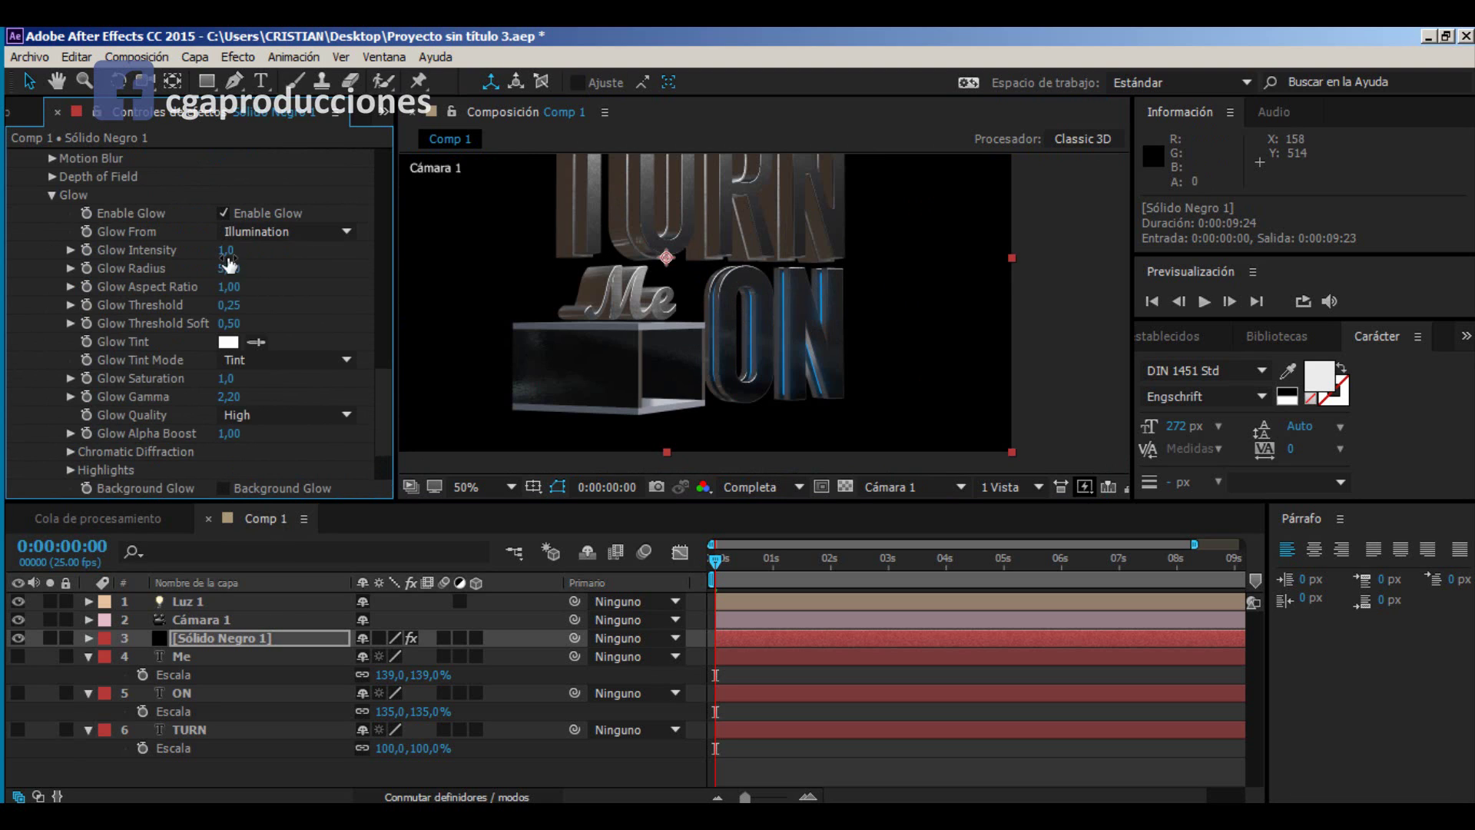
middle_drag(698, 259, 705, 306)
scroll(118, 241, up, 3)
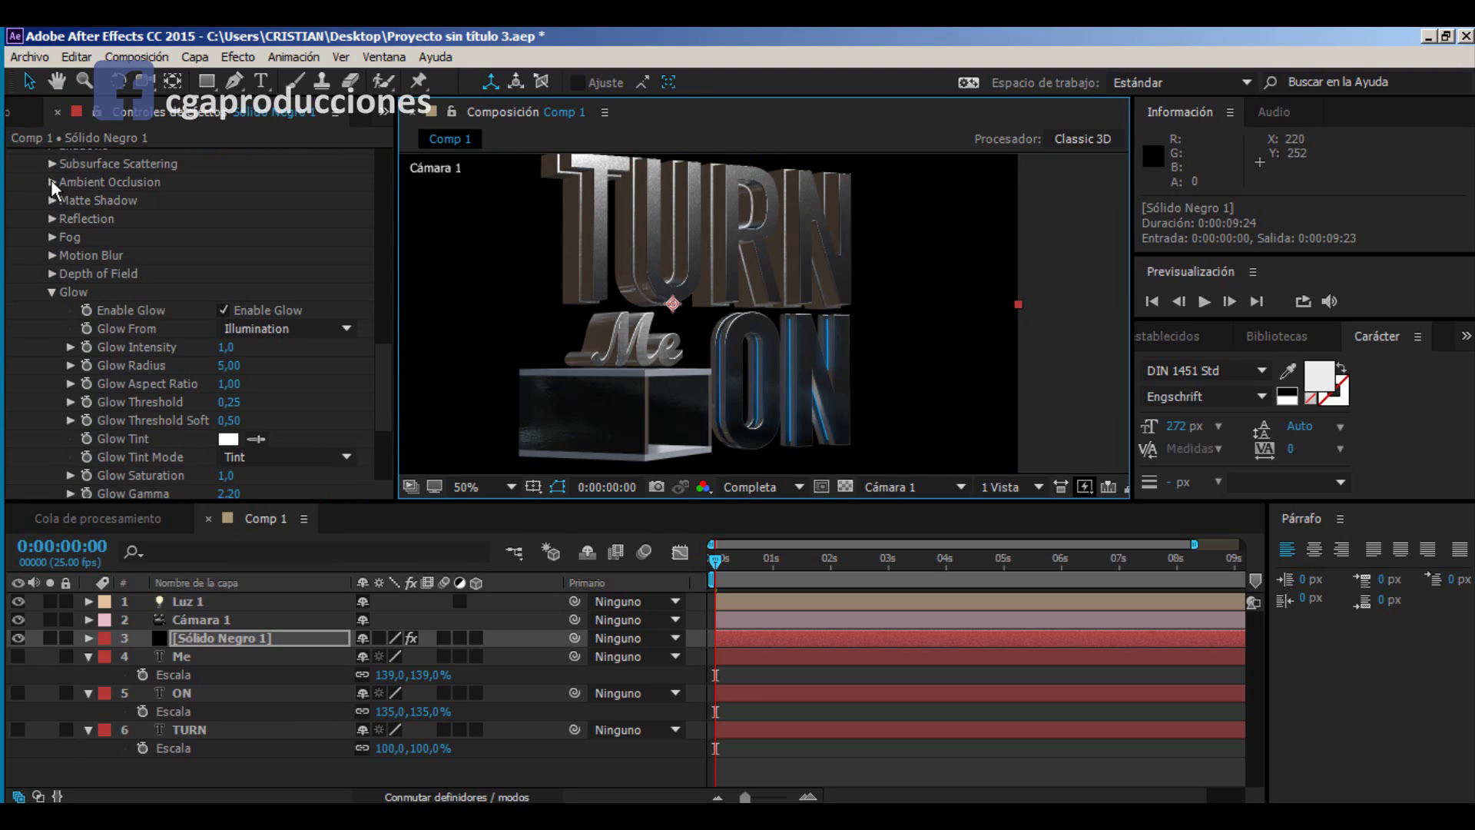
click(52, 182)
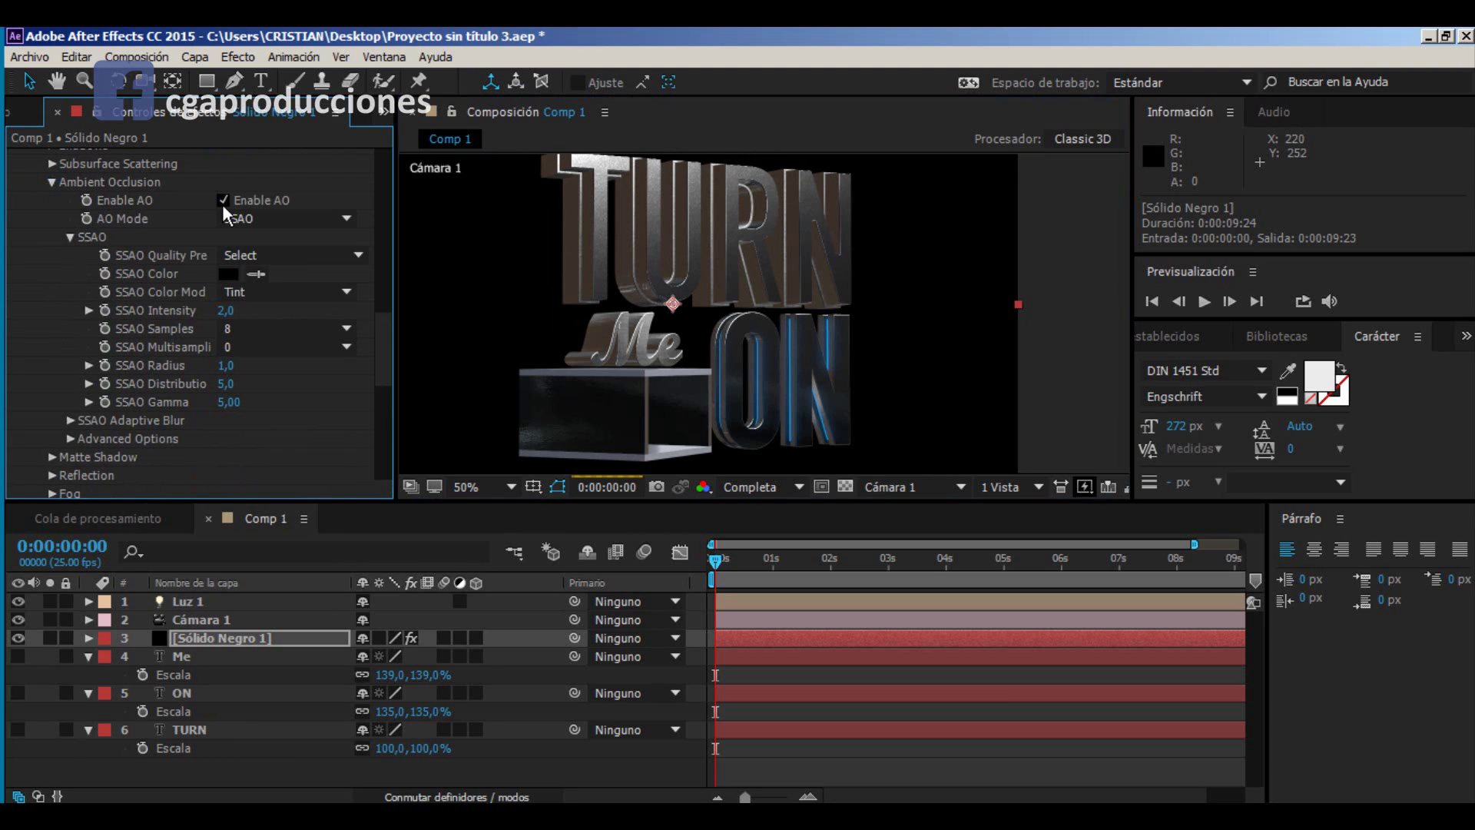
scroll(675, 217, up, 2)
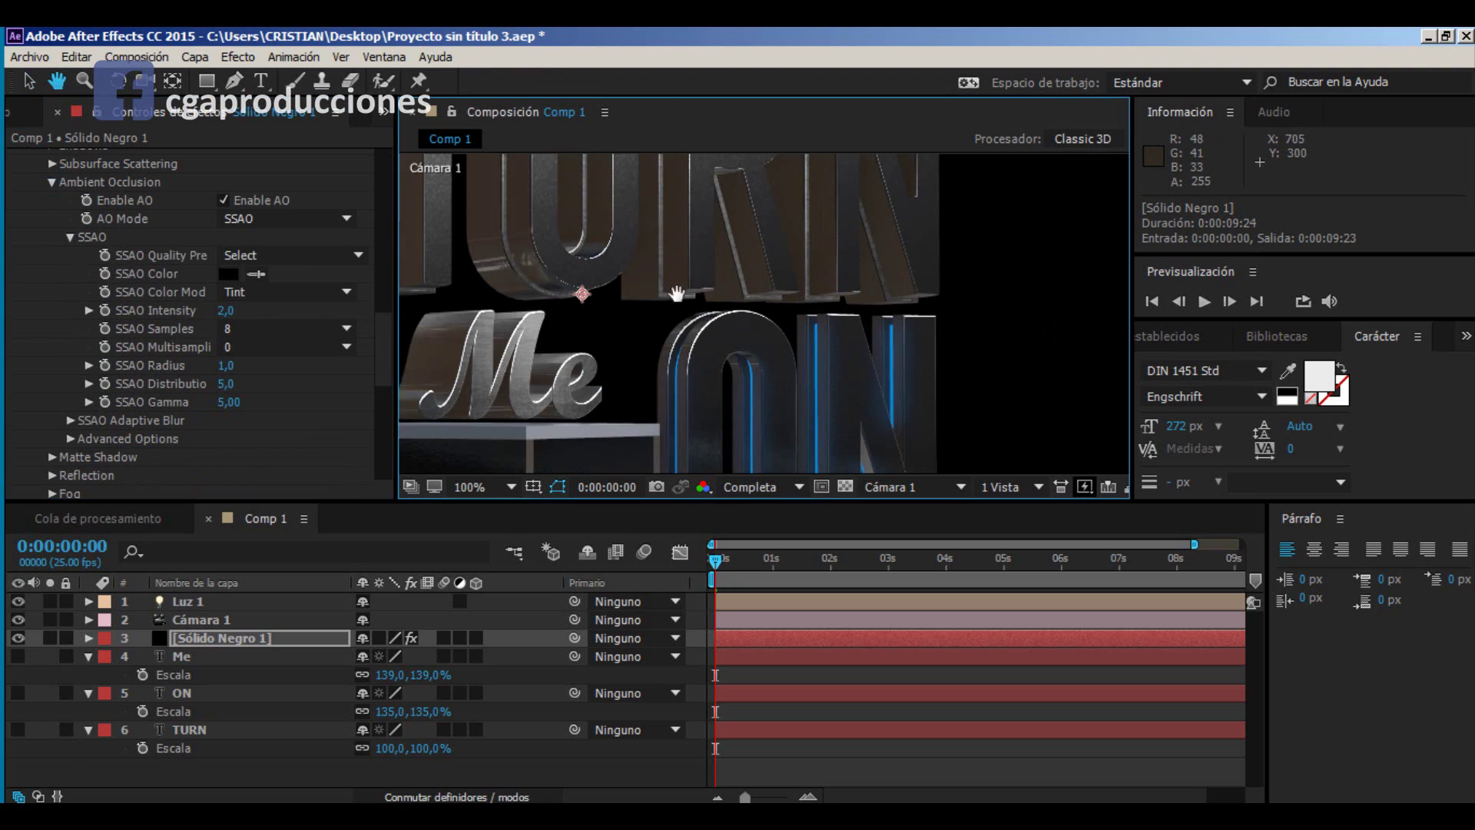
scroll(676, 293, up, 2)
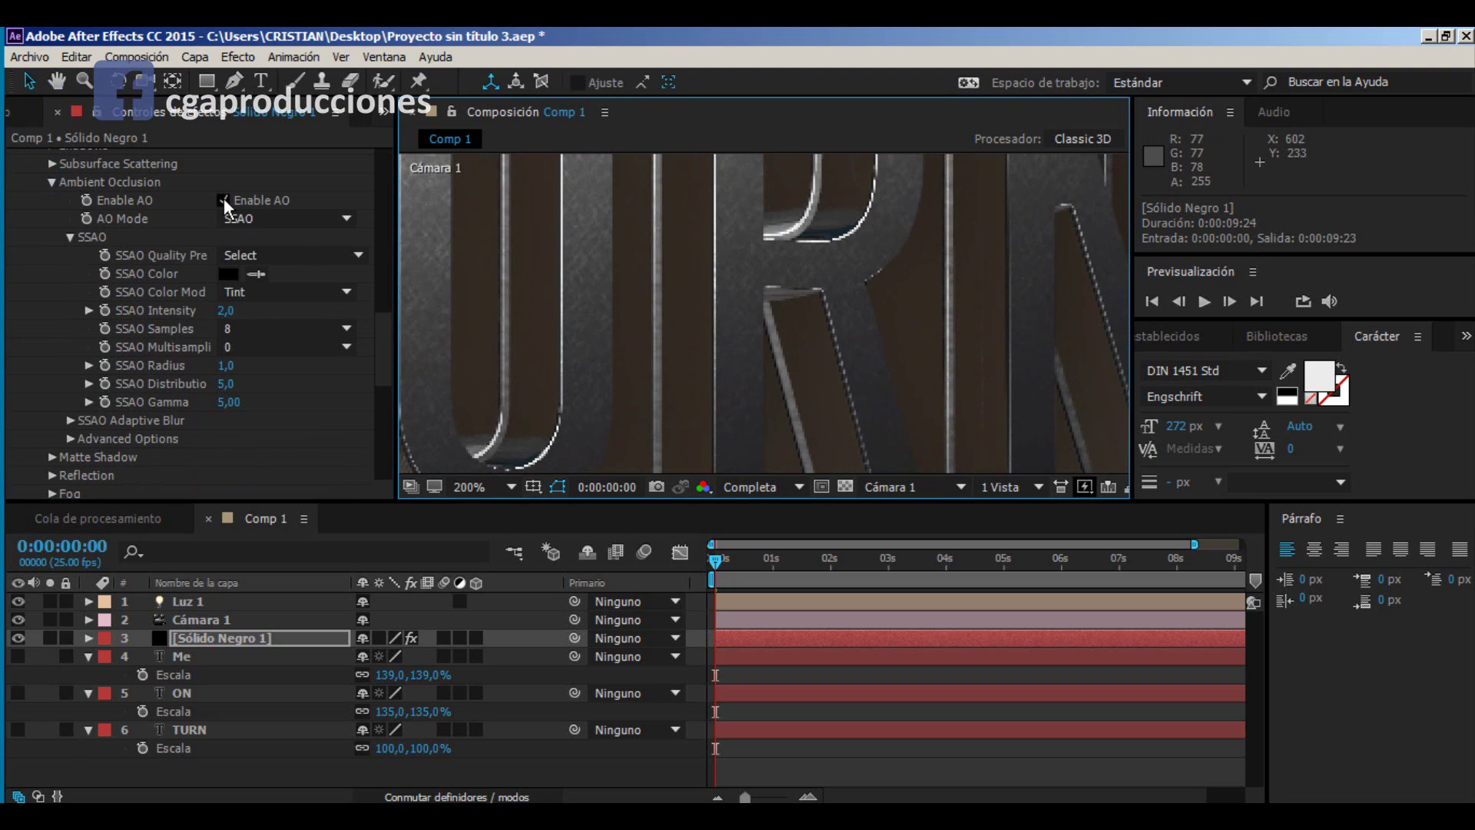
click(224, 200)
click(224, 200)
scroll(851, 279, down, 4)
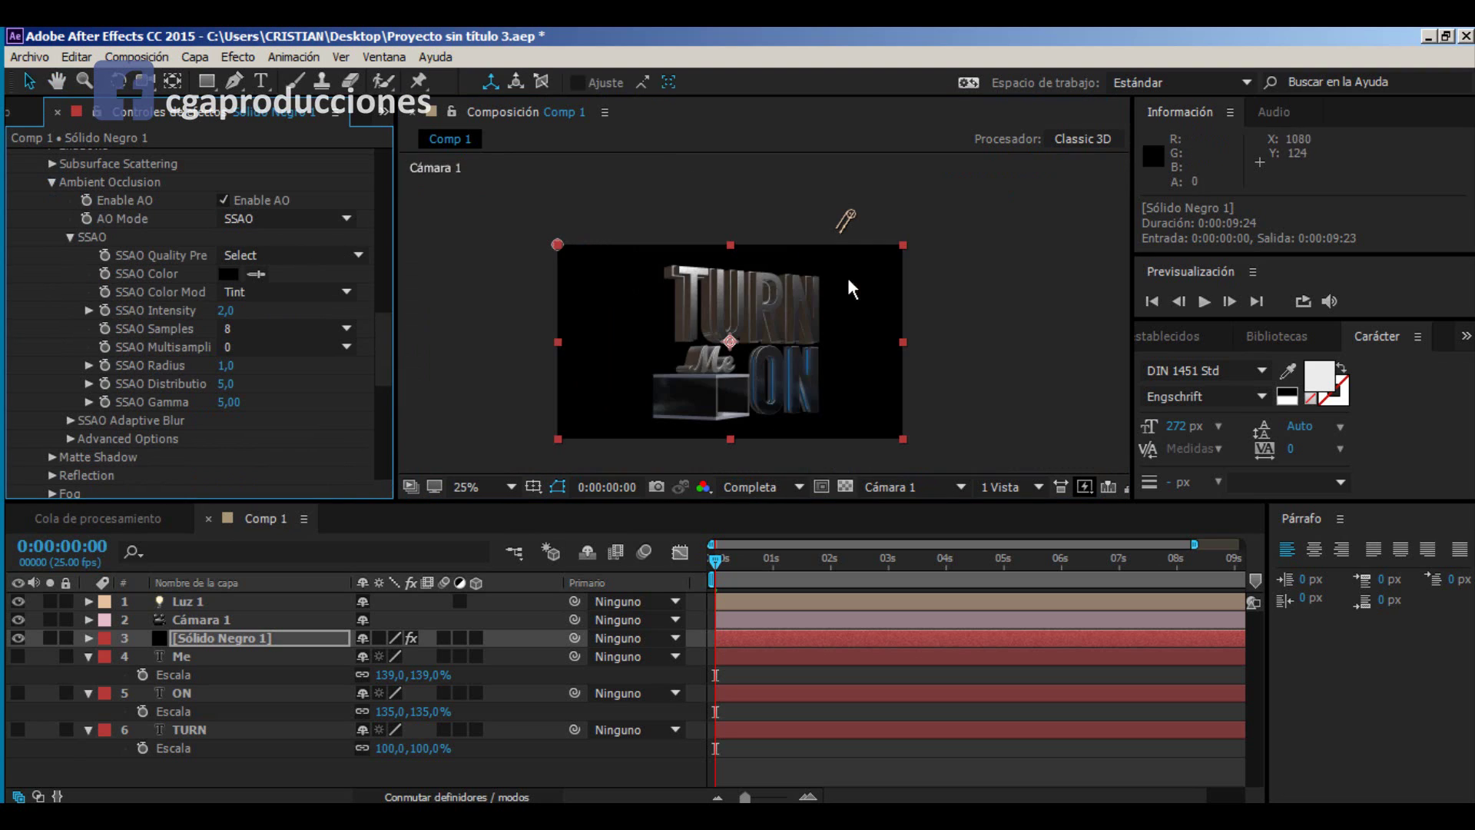
scroll(768, 361, up, 1)
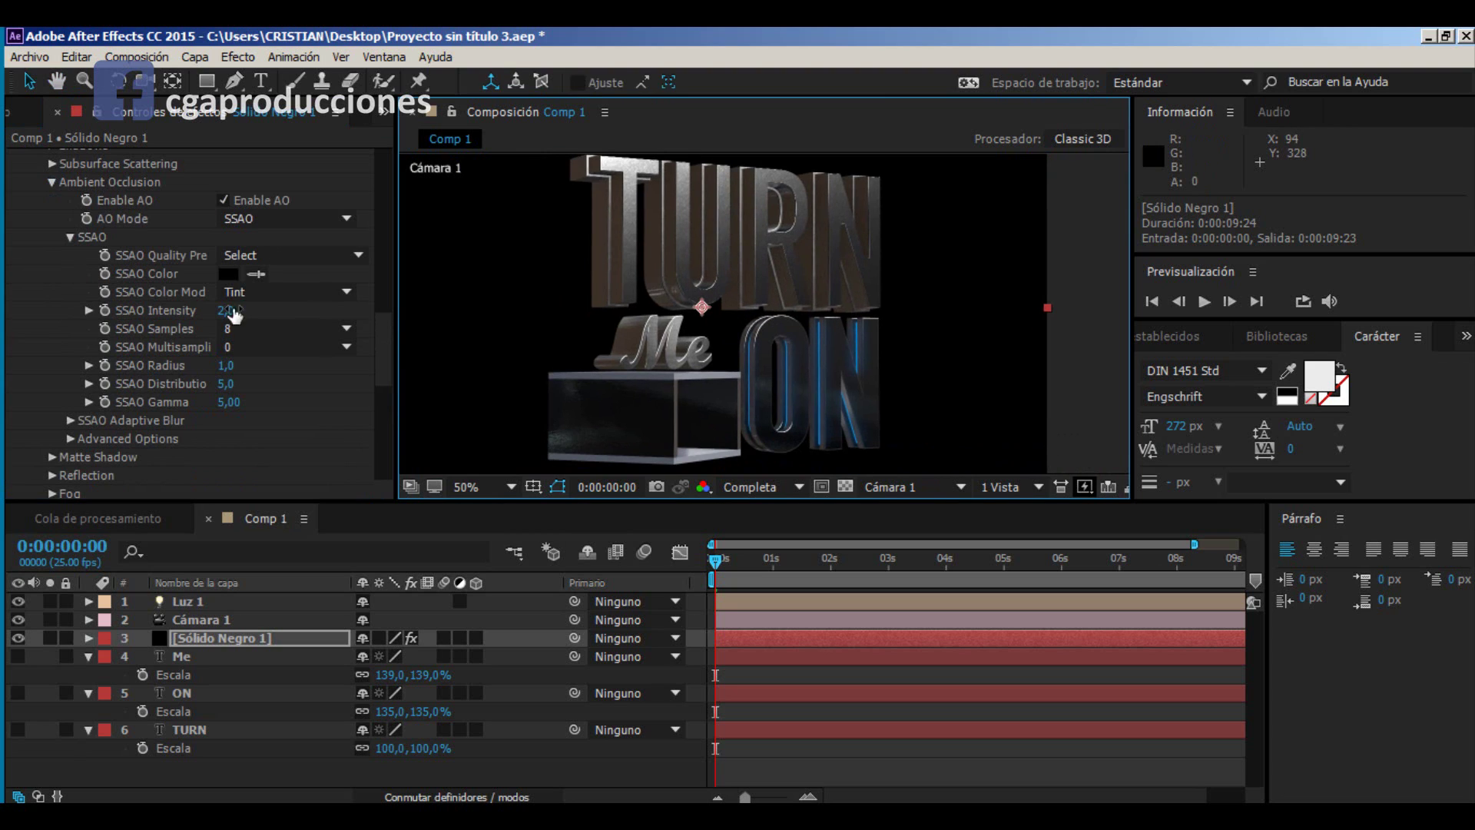
Step: Strengthen the ambient occlusion with an SSAO Intensity of 10.1 and an SSAO Radius of 5.5
drag(233, 311, 294, 318)
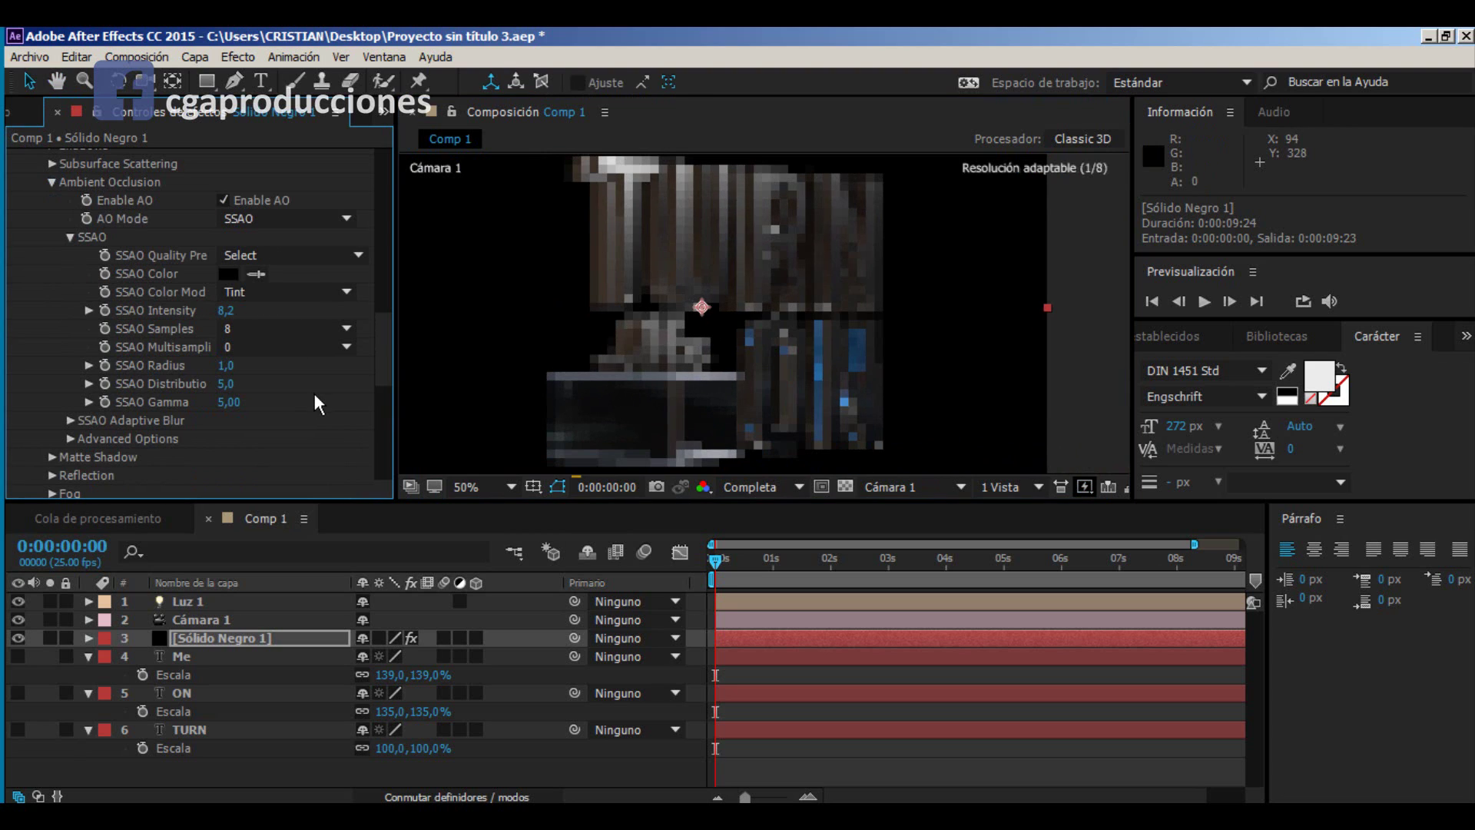
click(223, 200)
click(223, 199)
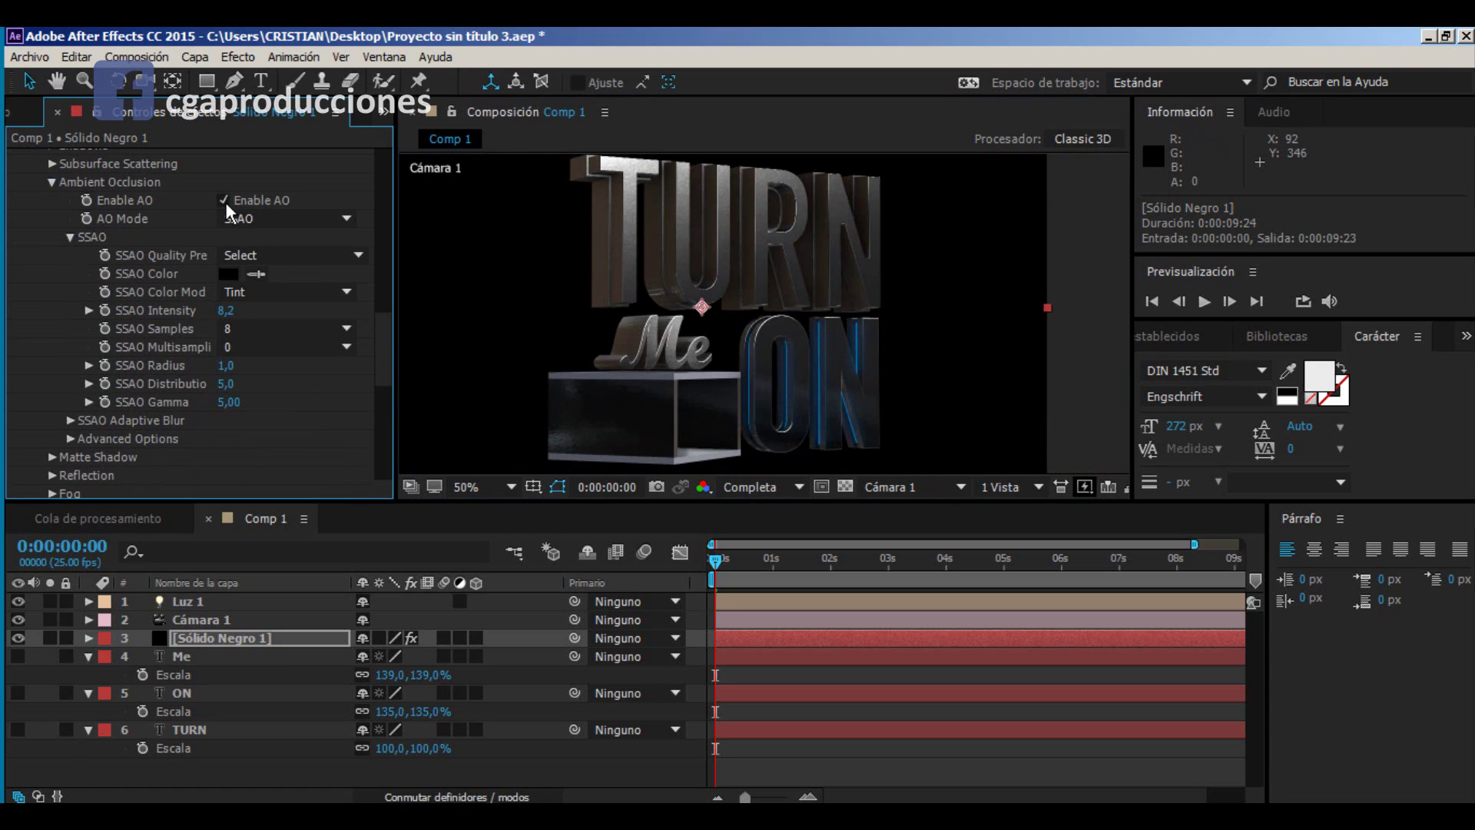
click(221, 314)
drag(225, 371, 295, 385)
drag(225, 310, 270, 339)
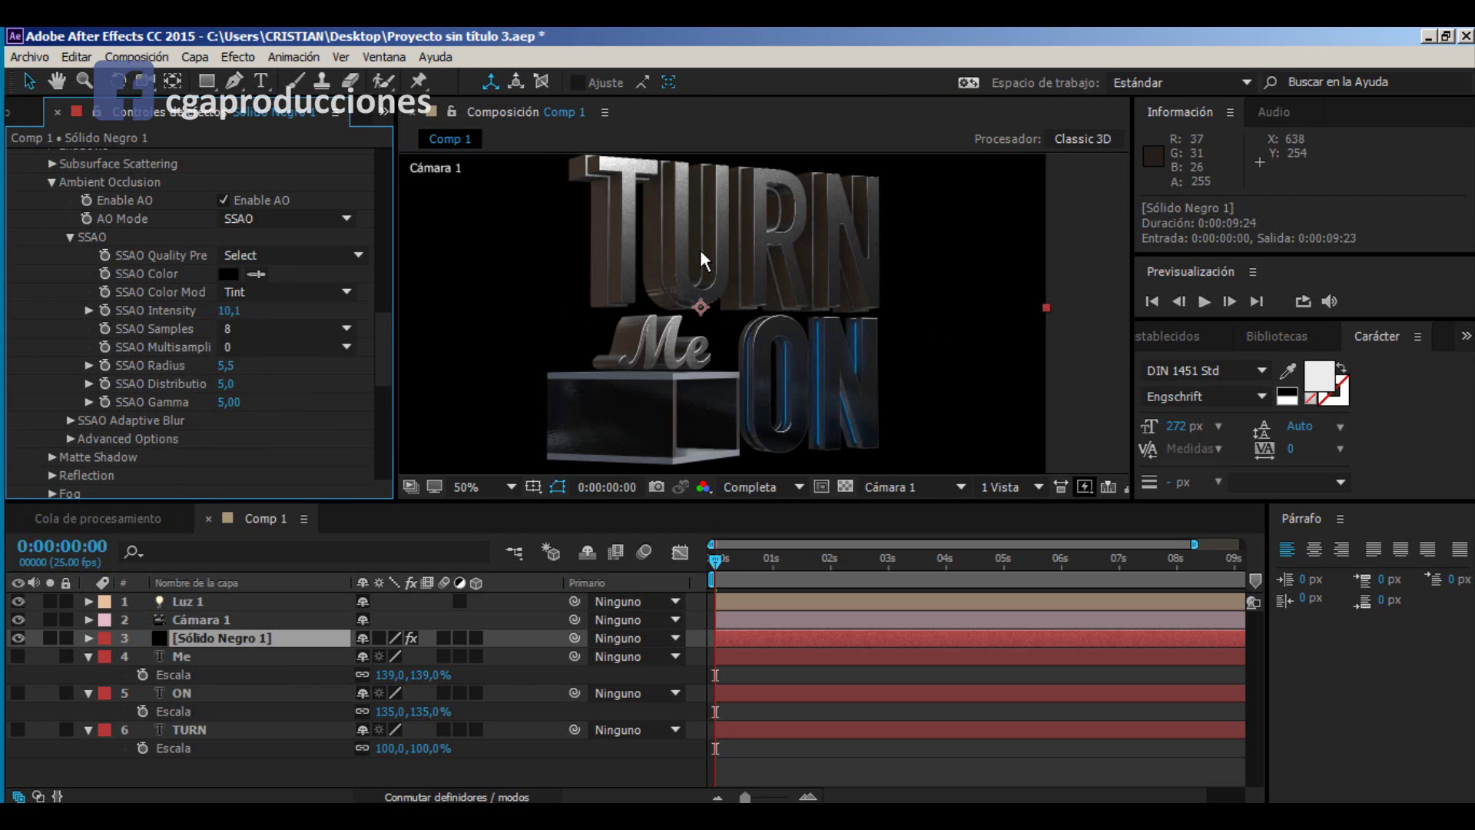
key(comma)
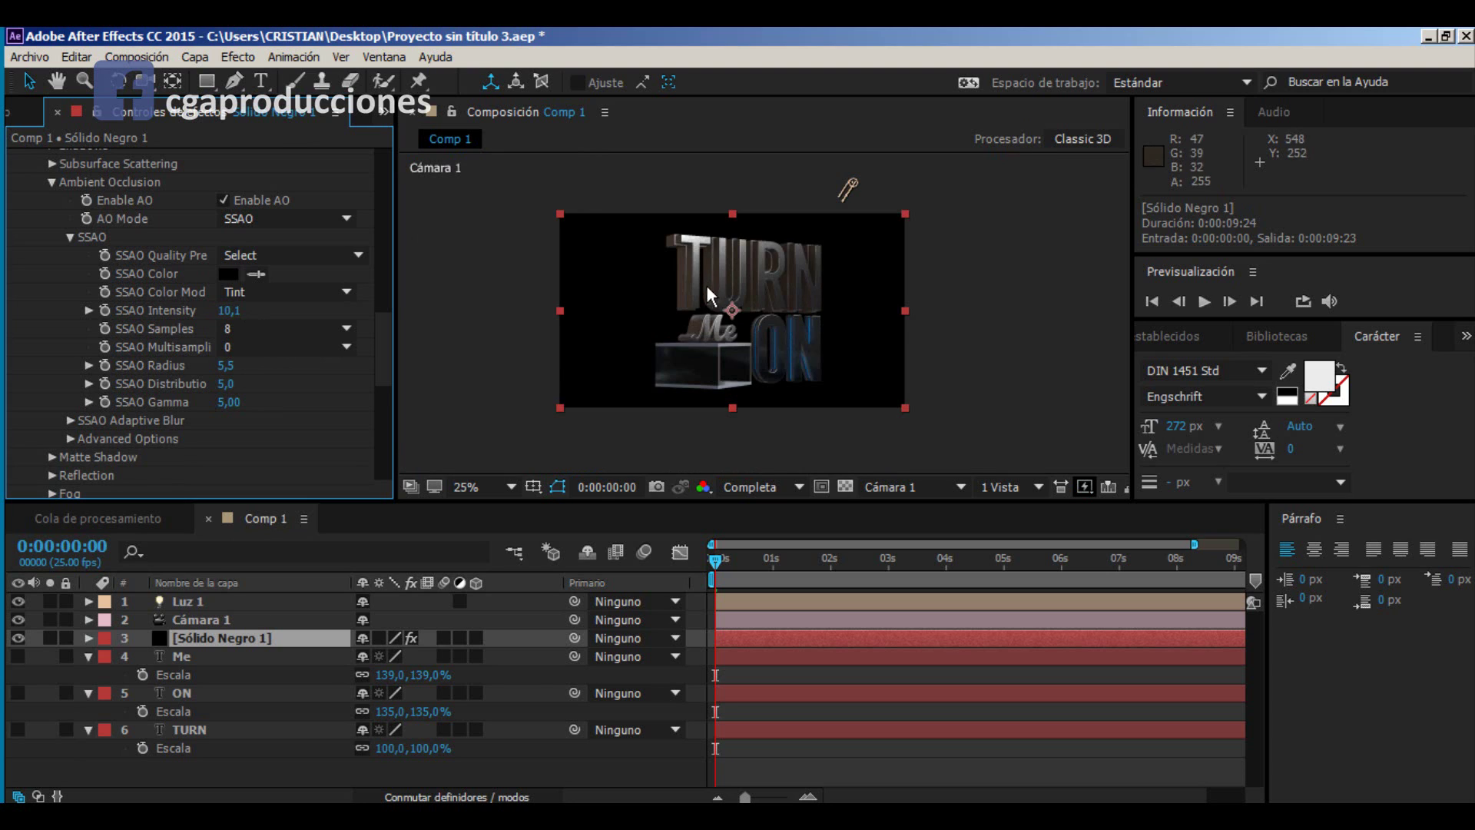
key(period)
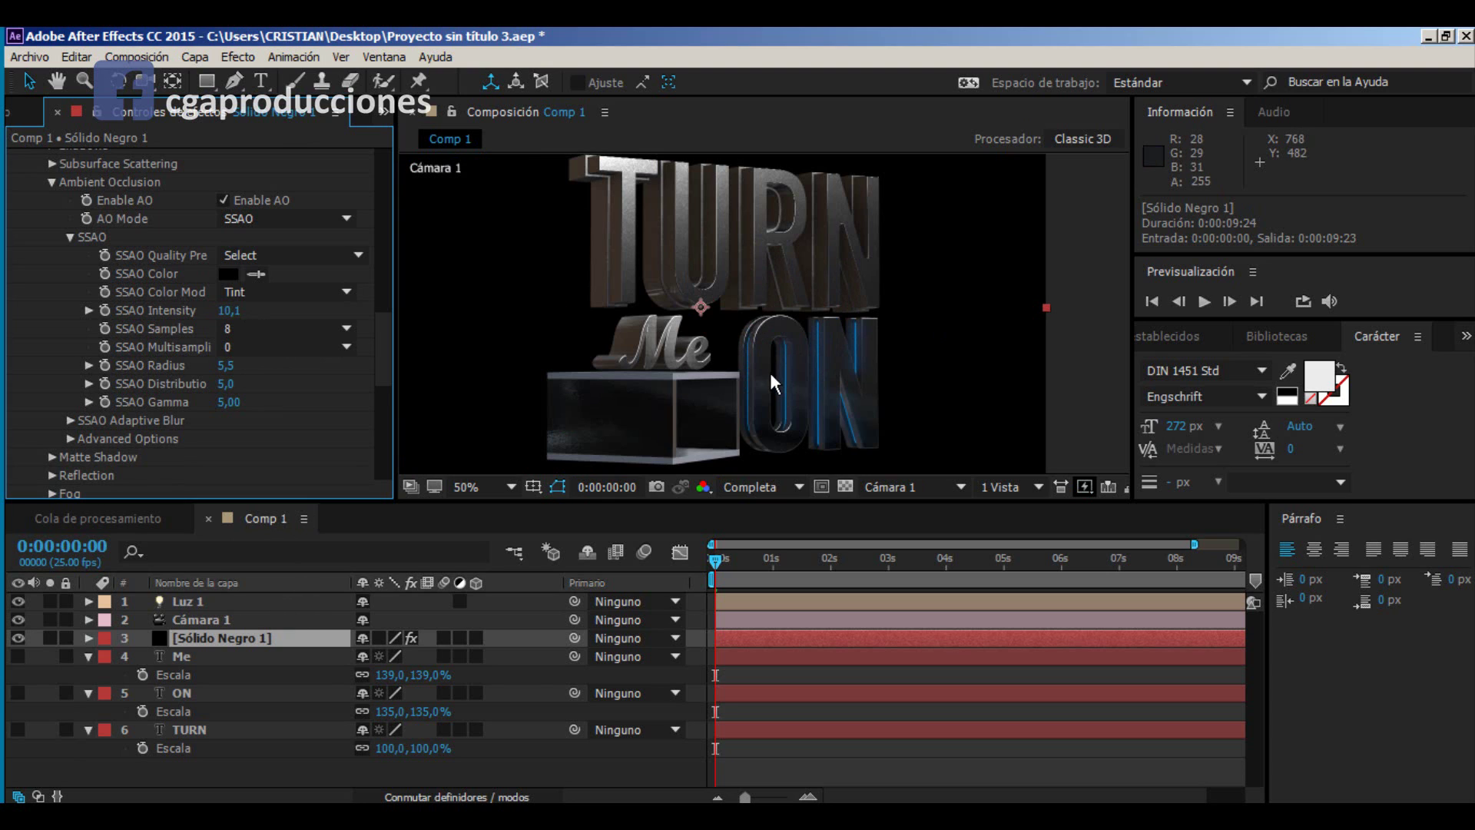
Step: Create a new black solid on top of the layer stack and set its blend mode to Añadir
click(596, 768)
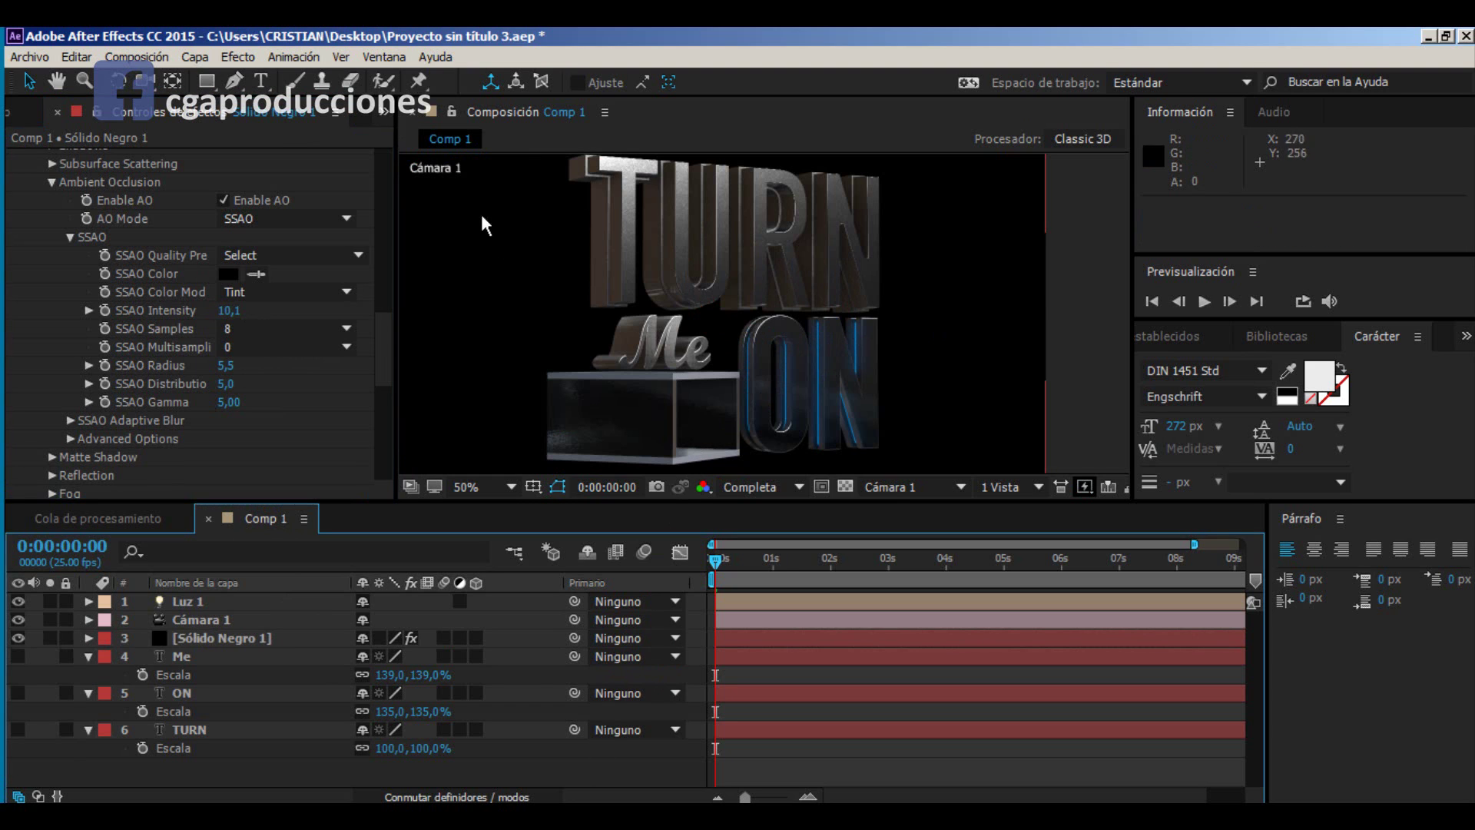
click(194, 57)
mouse_move(583, 79)
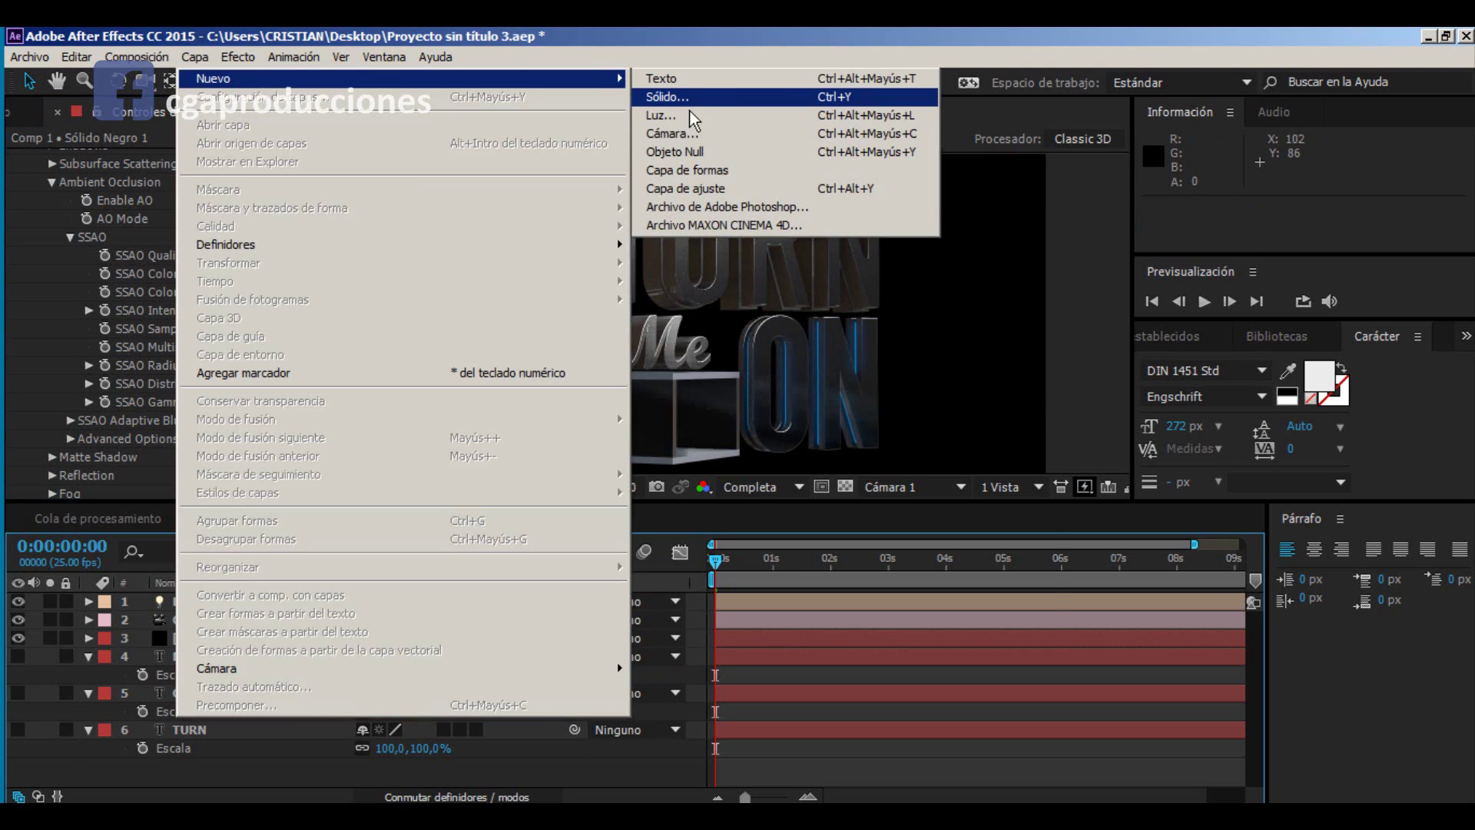
click(686, 100)
click(863, 615)
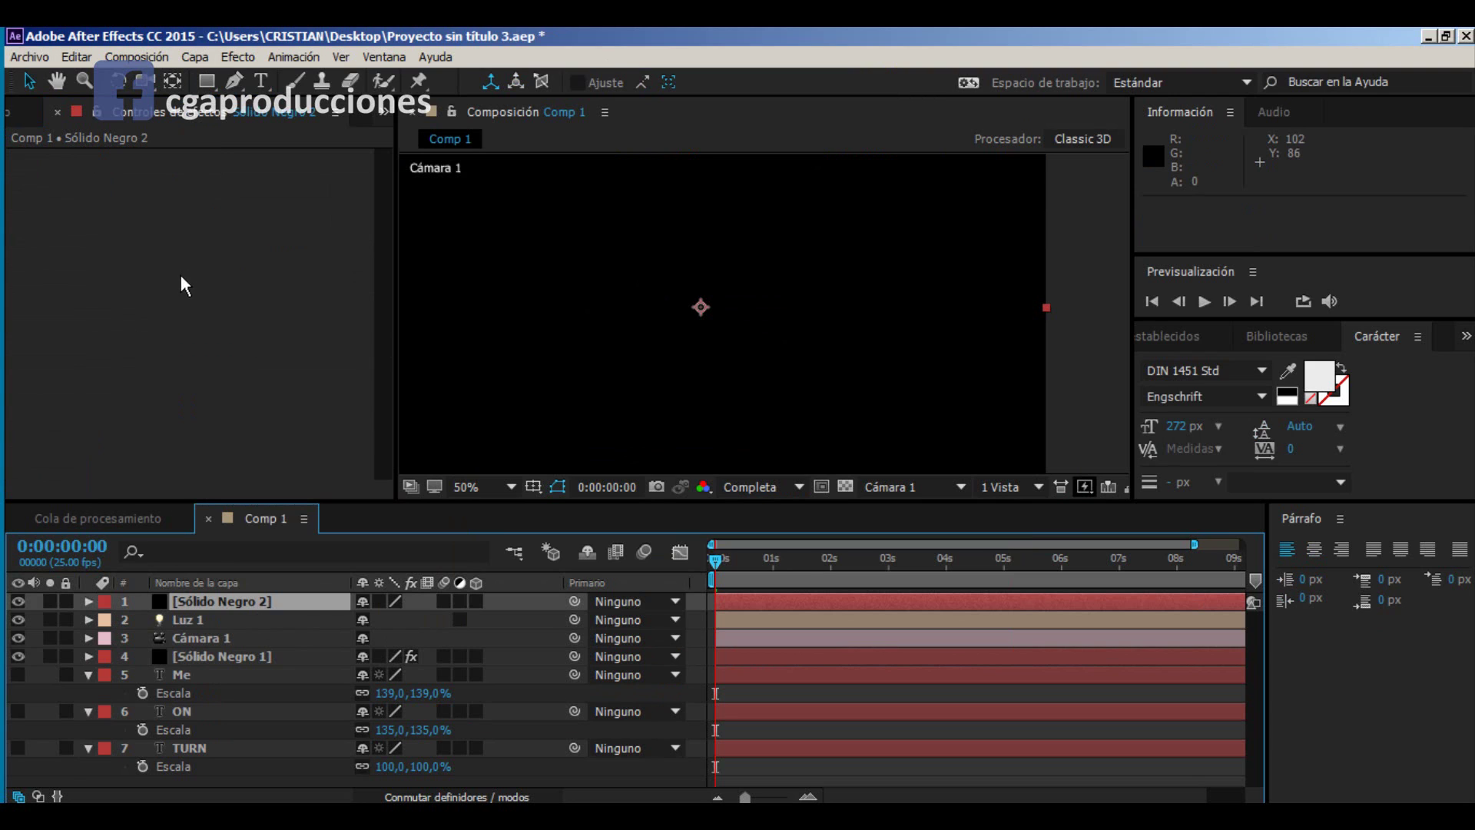
click(454, 797)
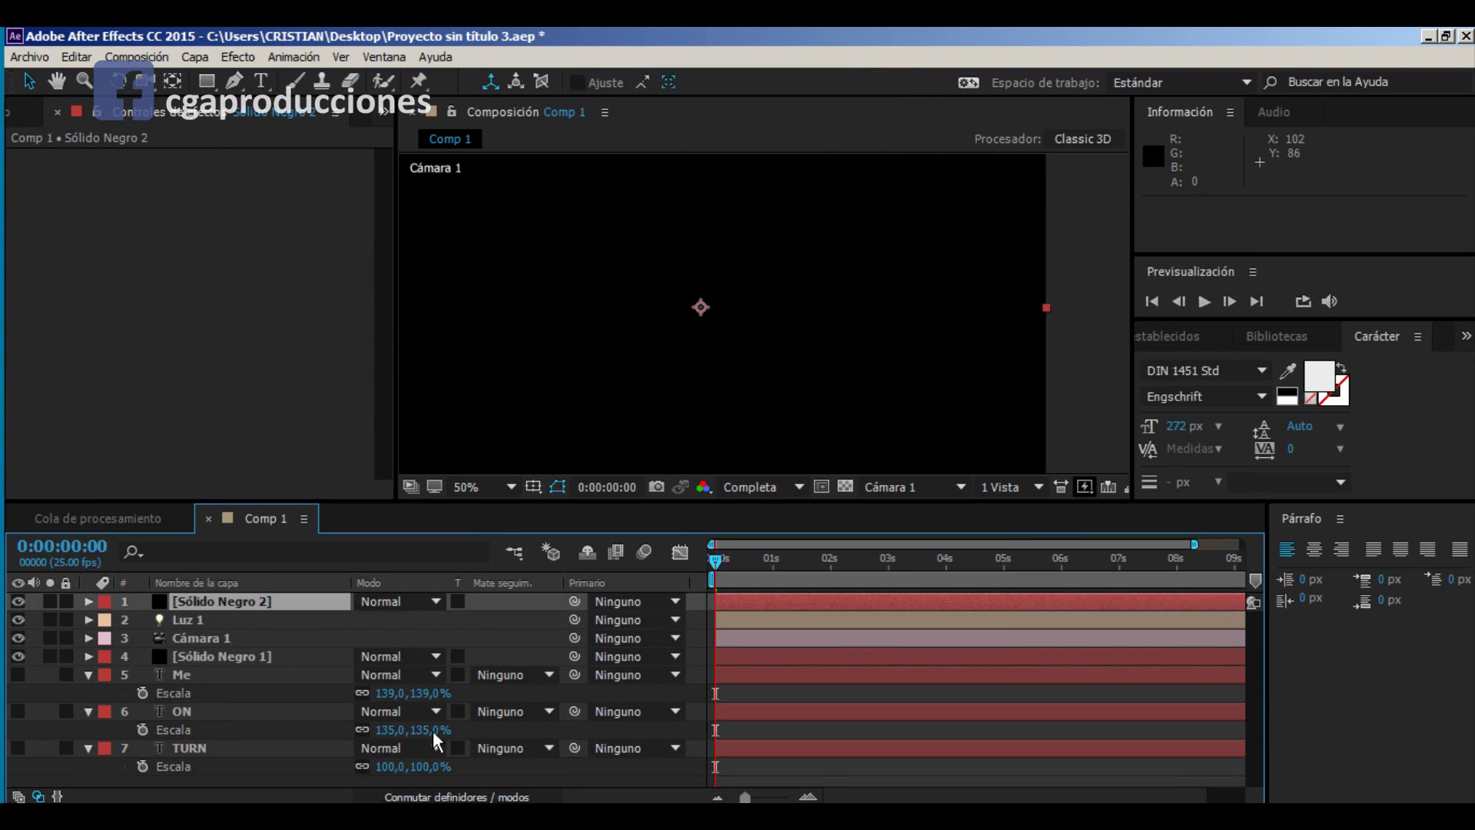
click(422, 602)
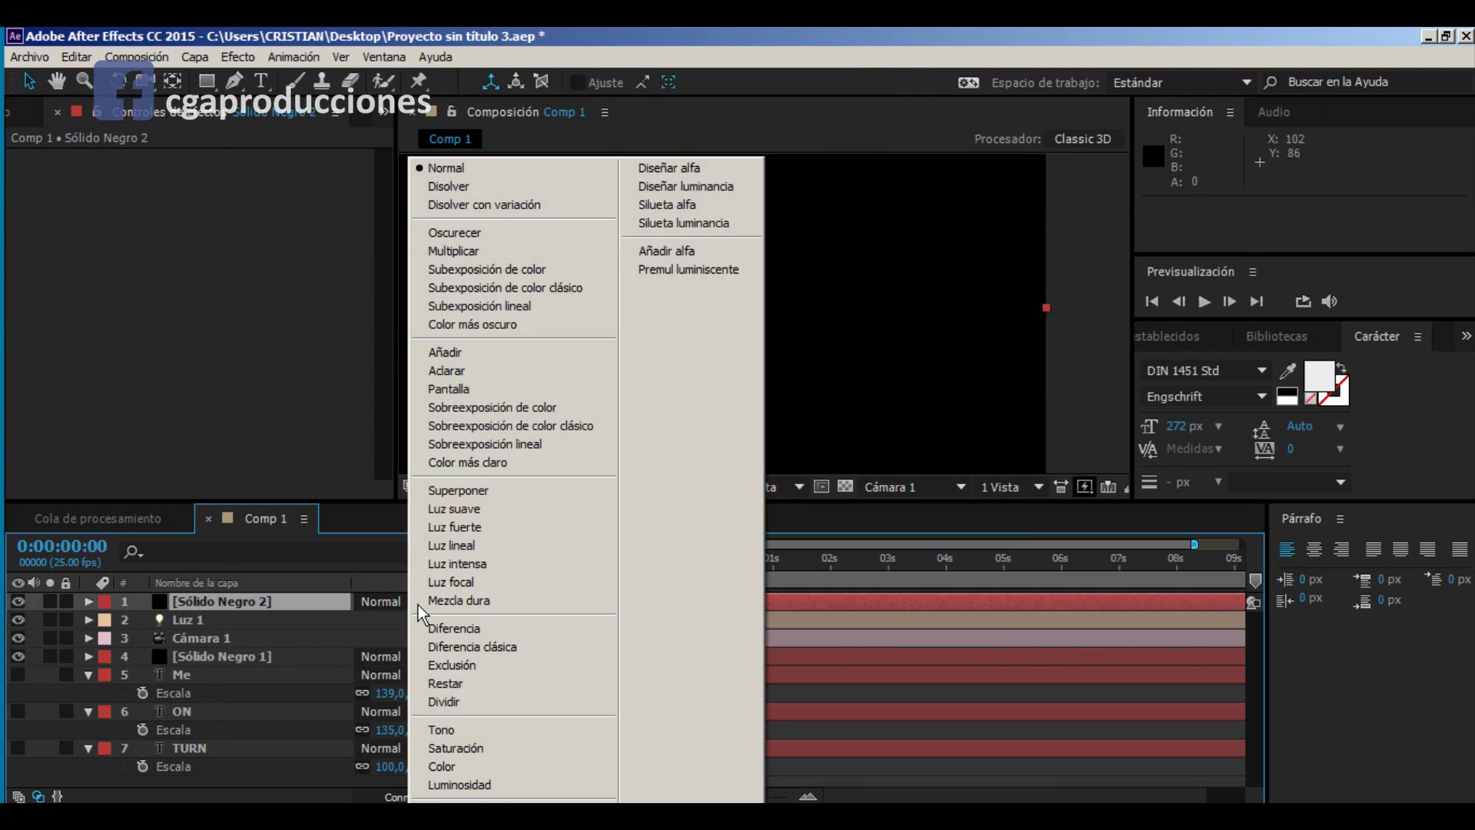
click(444, 353)
Step: Apply the Optical Flares effect to the new solid and place the flare on the upper N of "ON" at about 920, 426
right_click(164, 240)
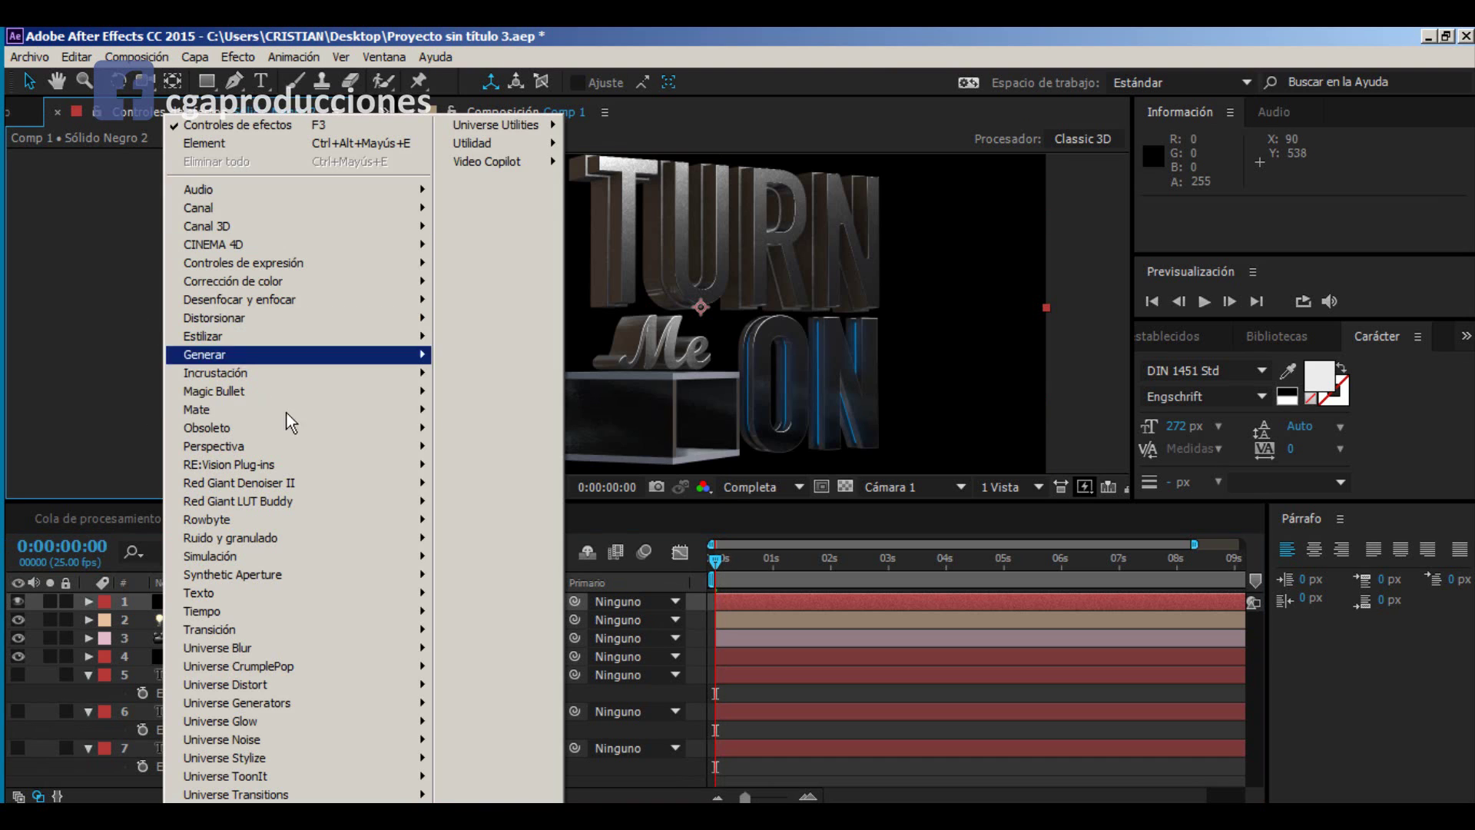
mouse_move(472, 161)
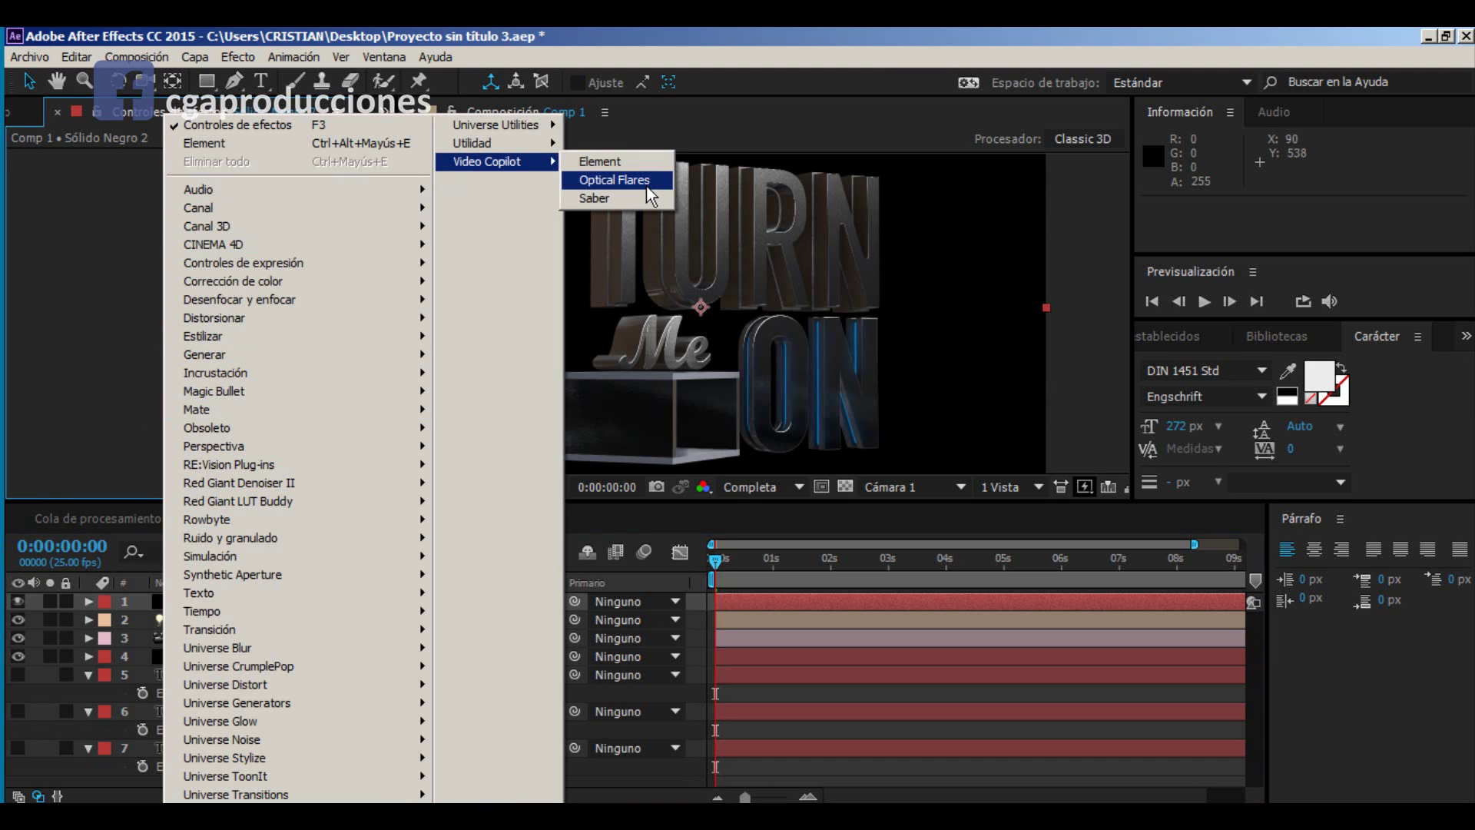
click(647, 186)
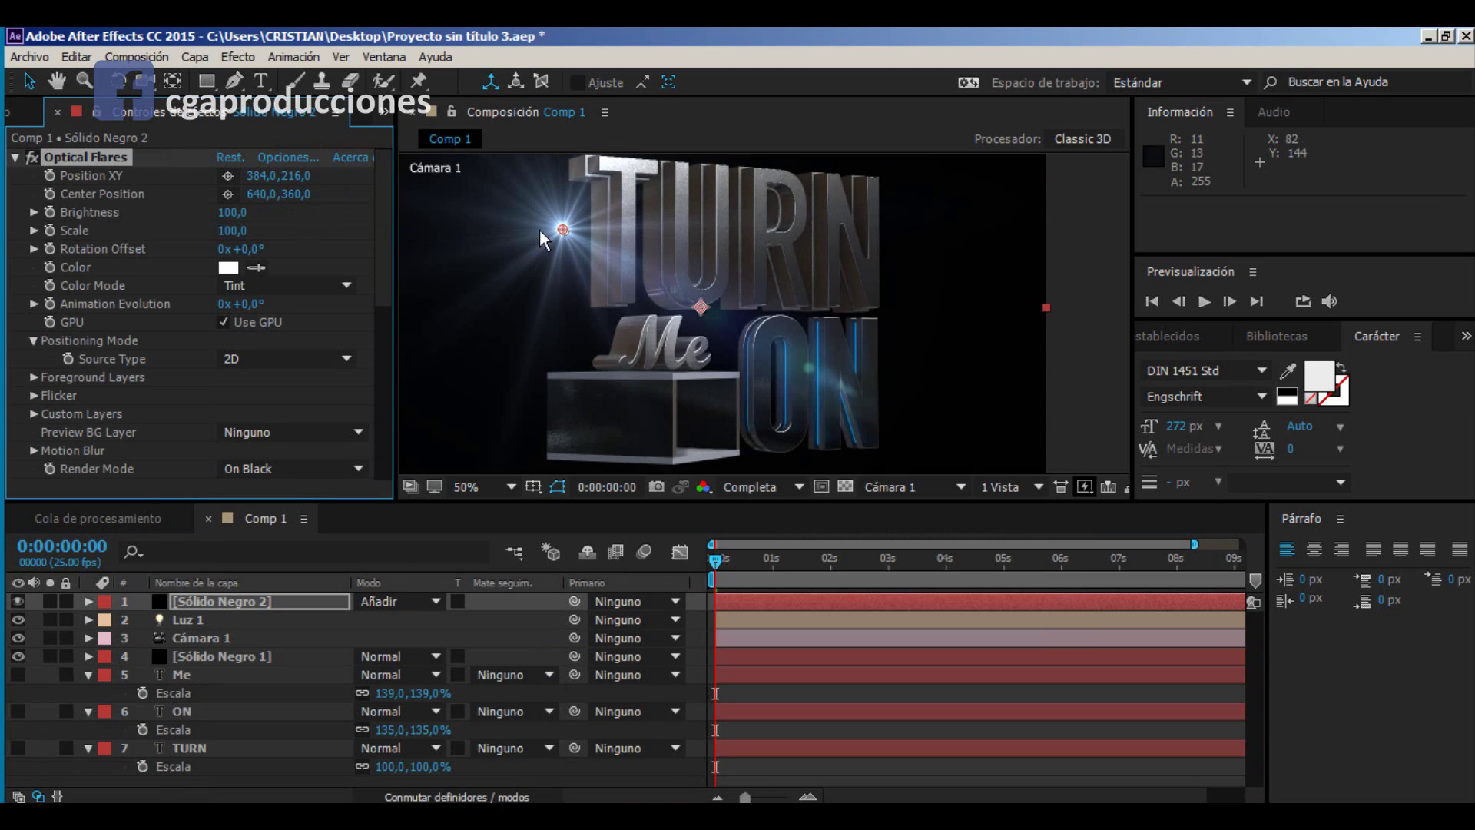
drag(565, 225, 950, 335)
scroll(760, 365, up, 2)
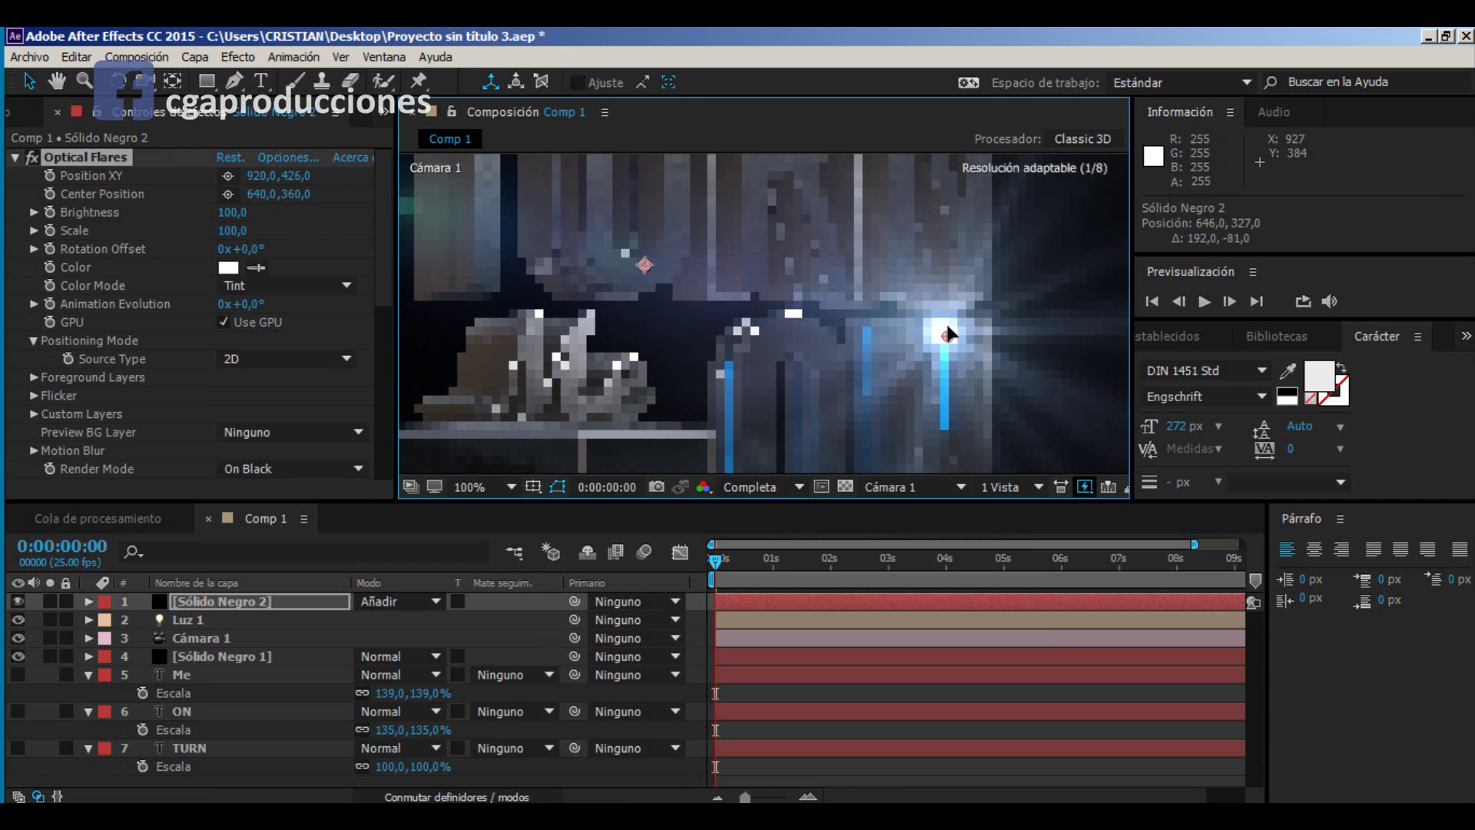
Step: Open the Optical Flares options and load the blue horizontal-streak flare next to Beached from the Light presets
click(299, 158)
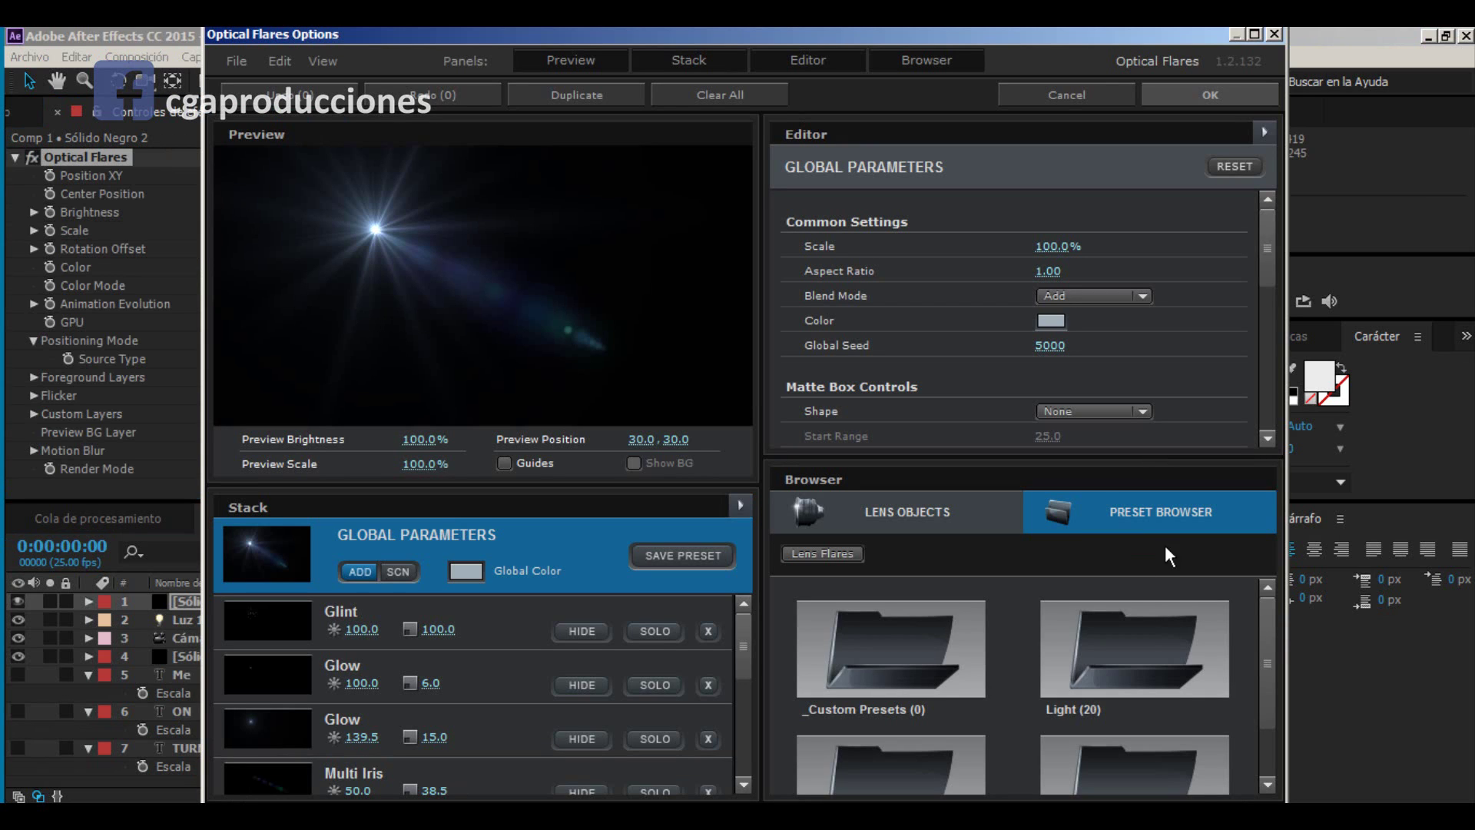
double_click(1114, 655)
click(864, 760)
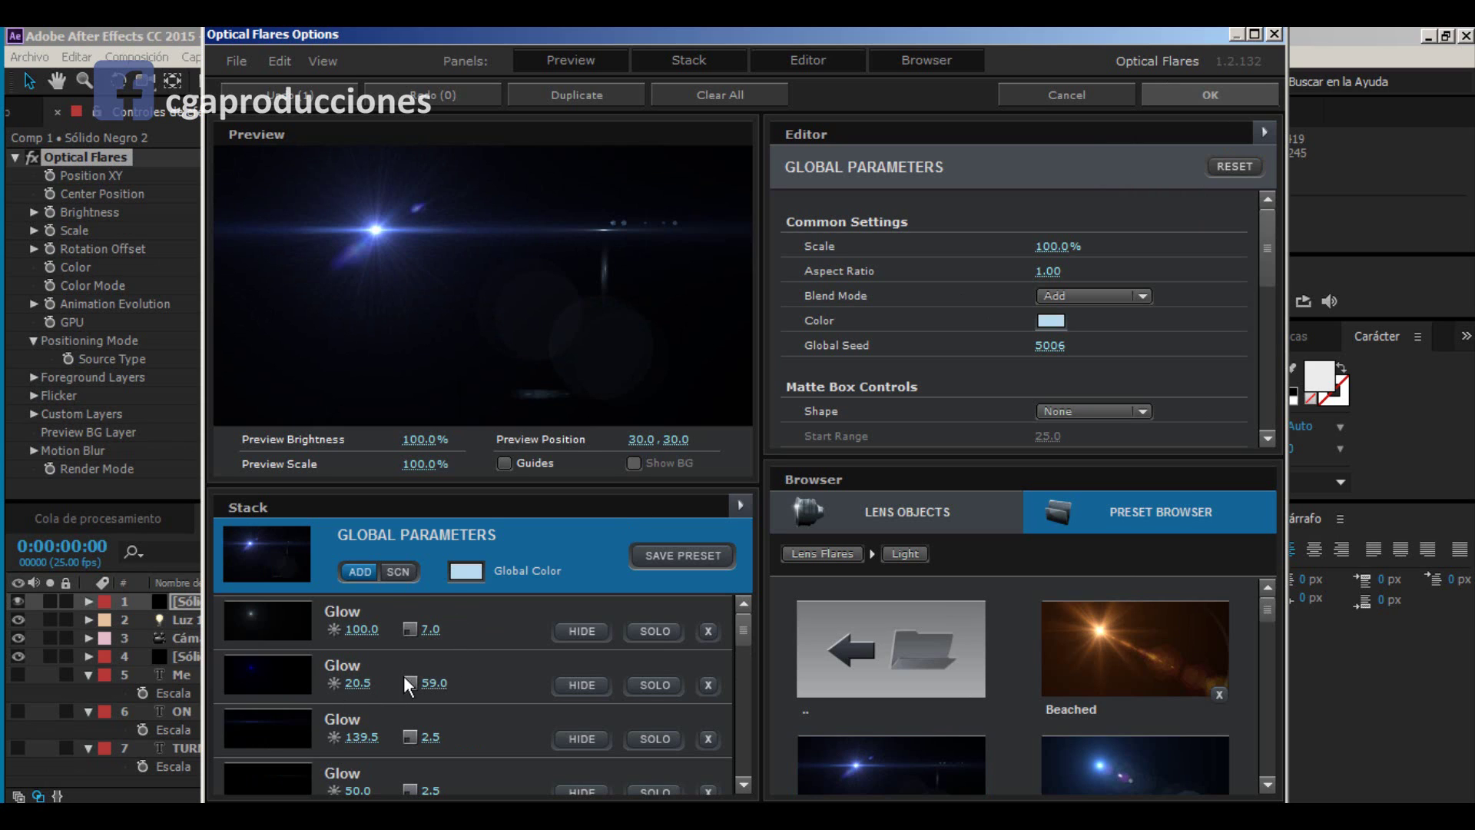
Step: Hide the flare's 108.0-scale Glint and its Sparkle element in the stack and accept the flare design
drag(742, 640, 743, 686)
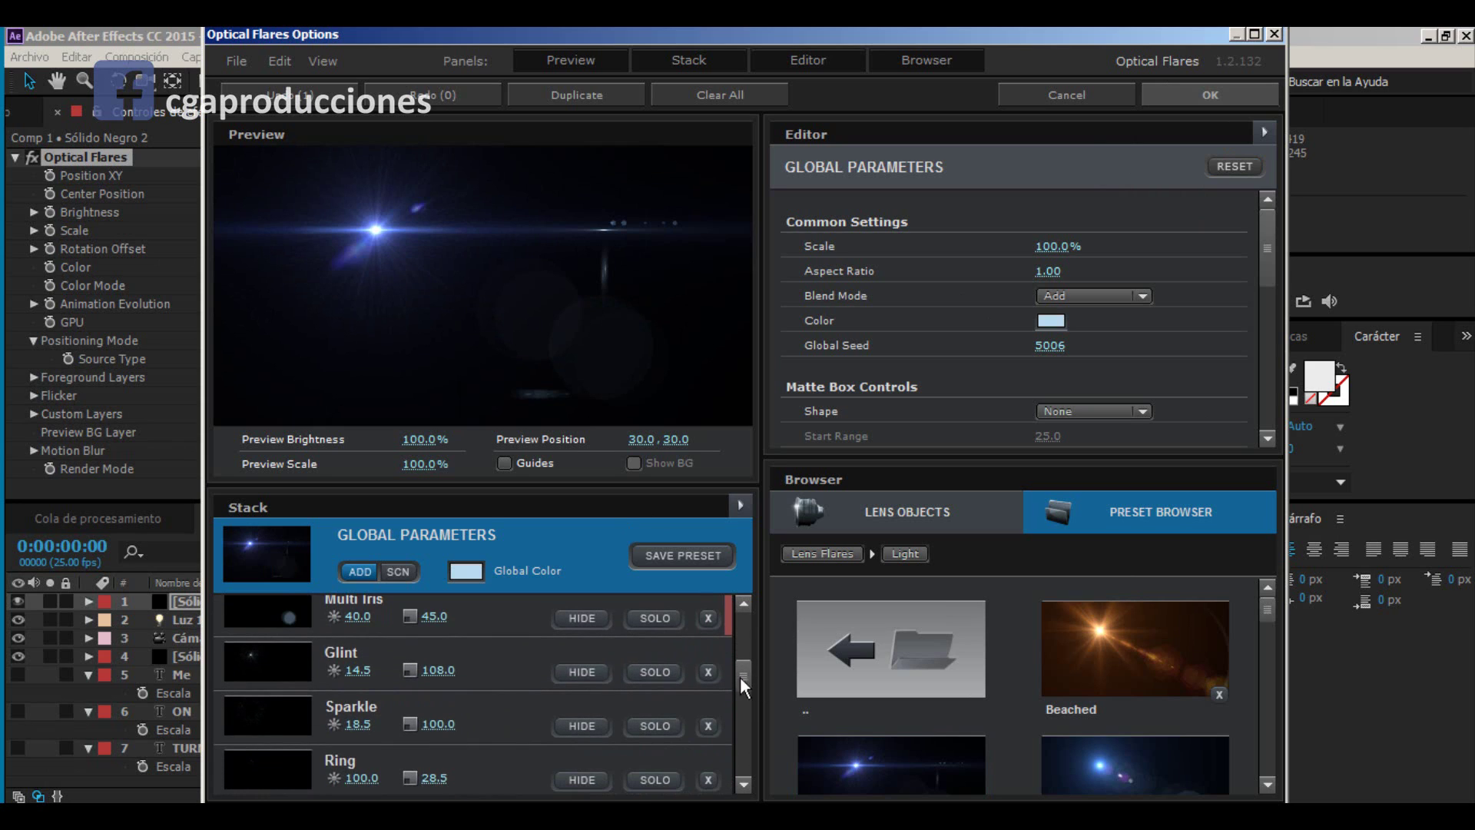
click(580, 671)
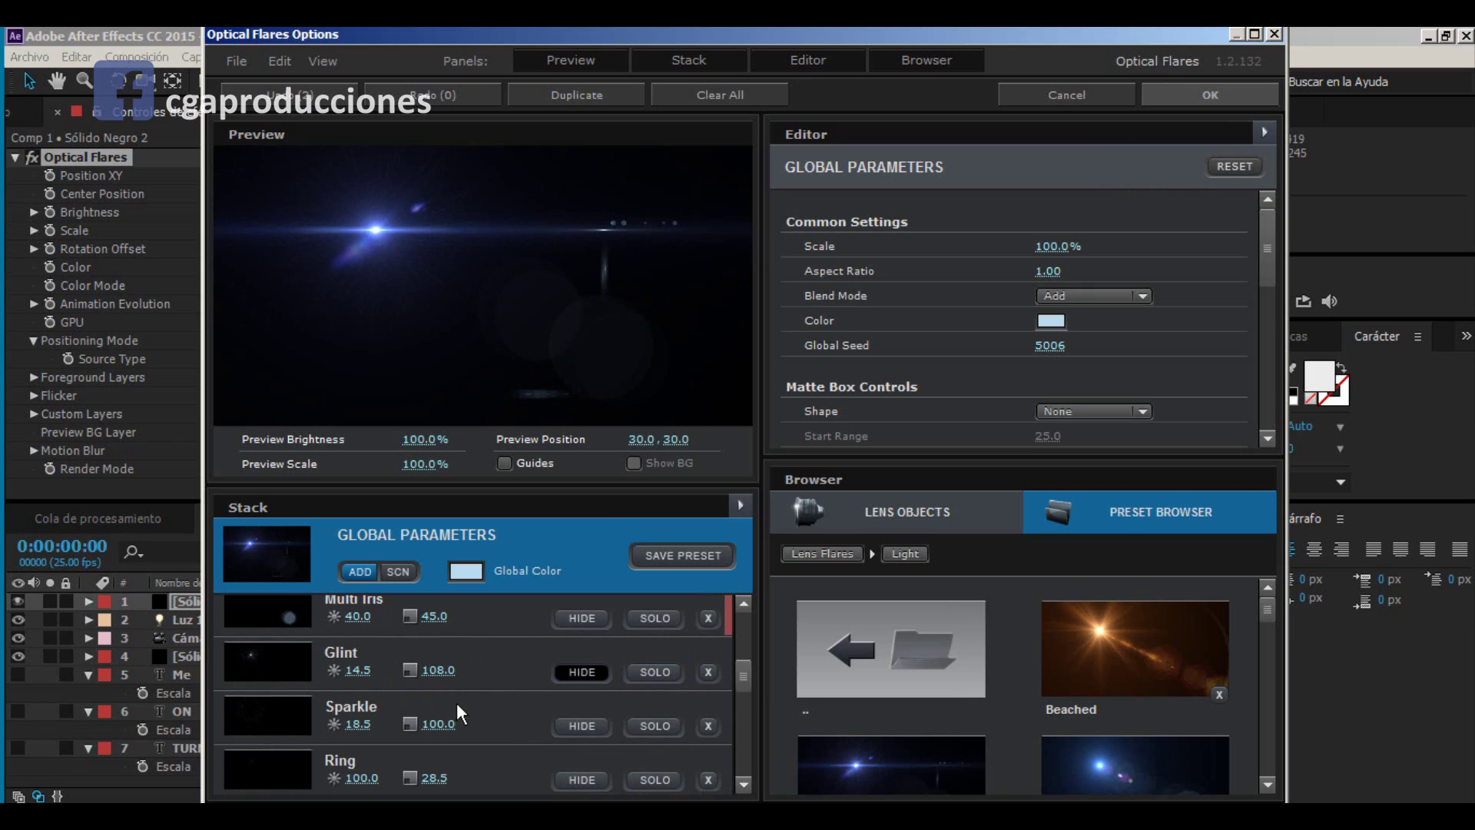
click(592, 676)
click(591, 676)
click(590, 727)
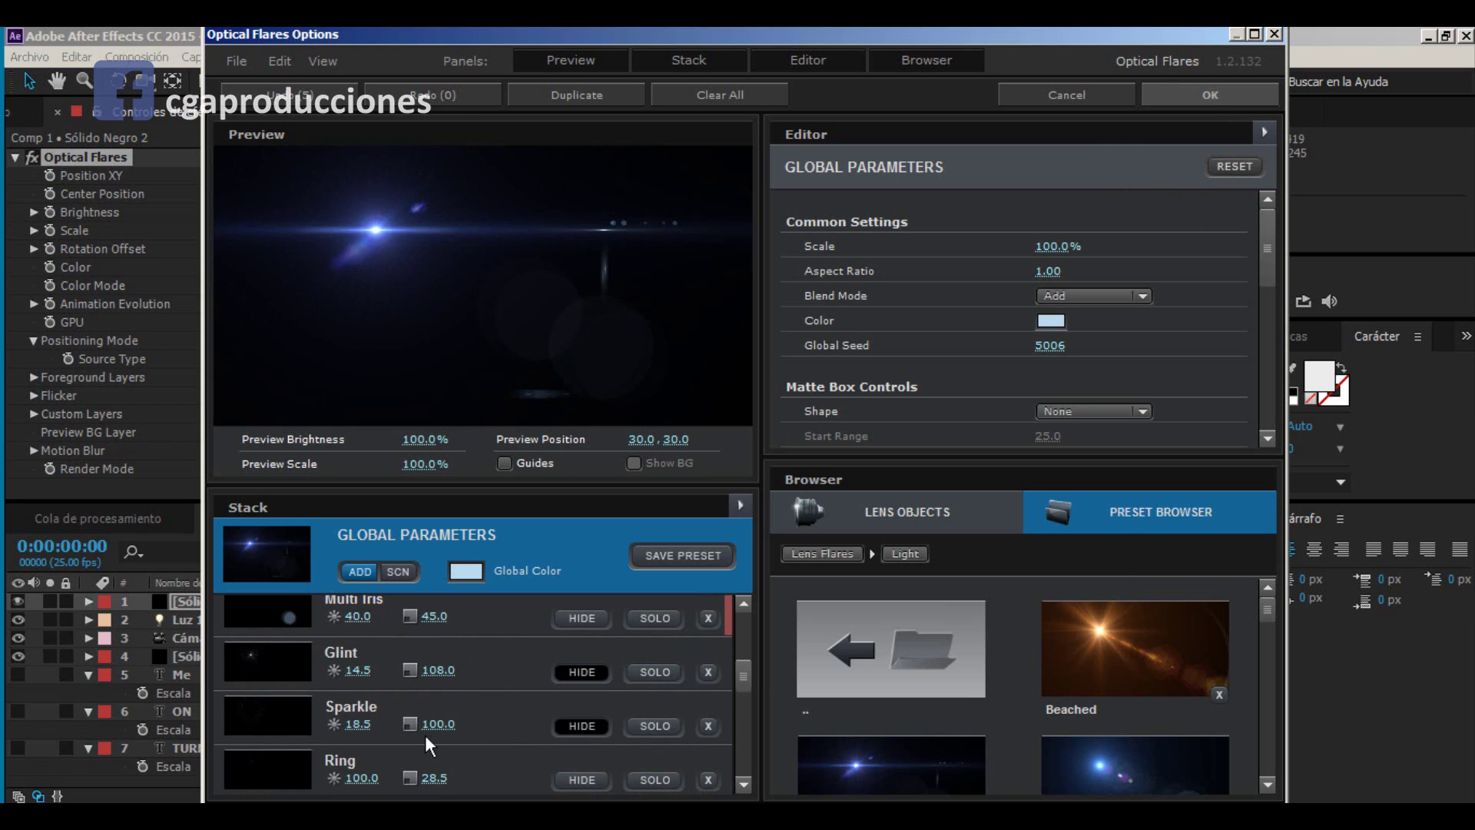
click(1251, 94)
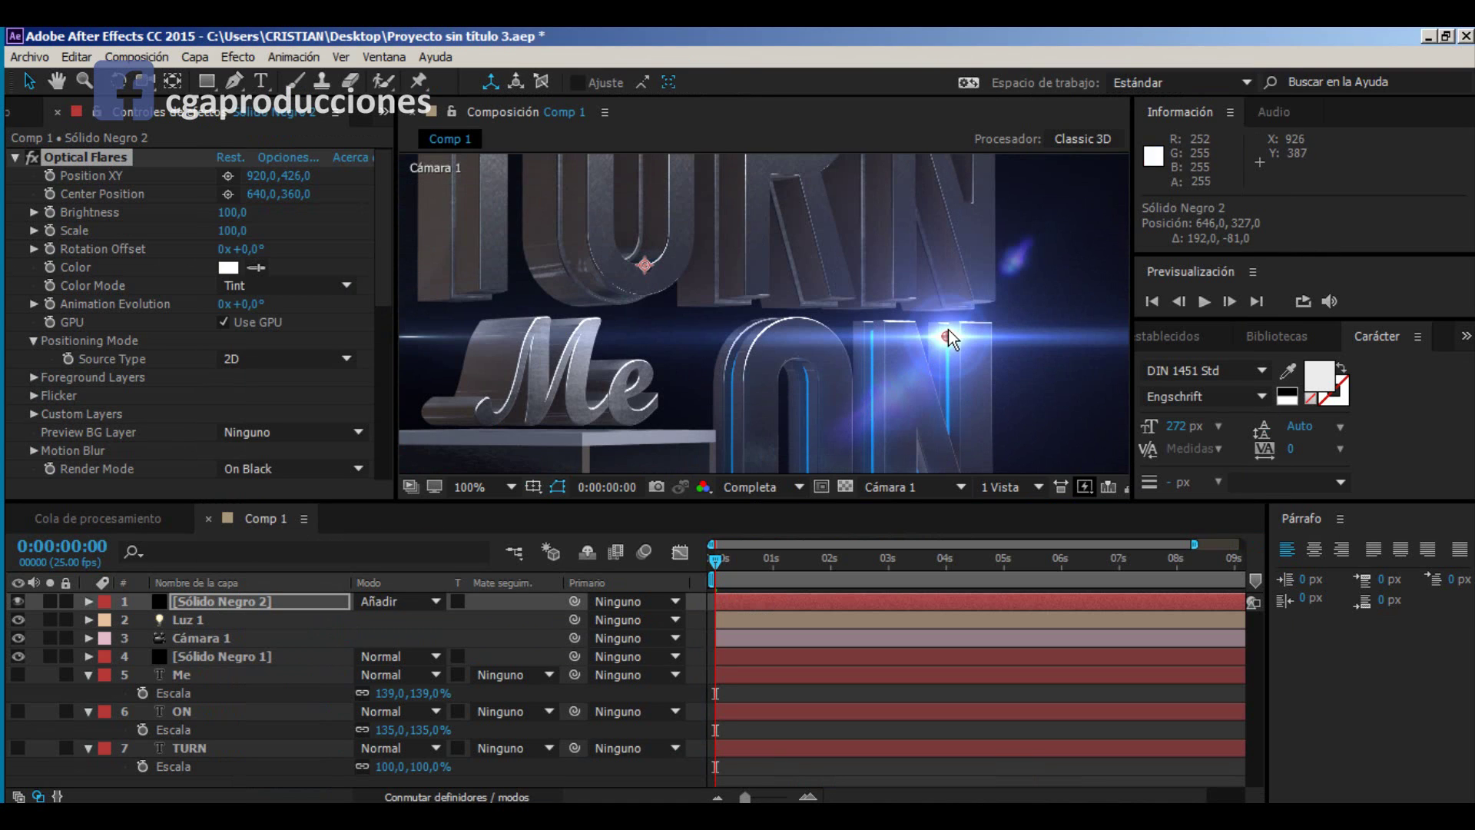
Step: Set the flare's Brightness to 20 and move its Center Position onto the pedestal at 504, 554
click(232, 212)
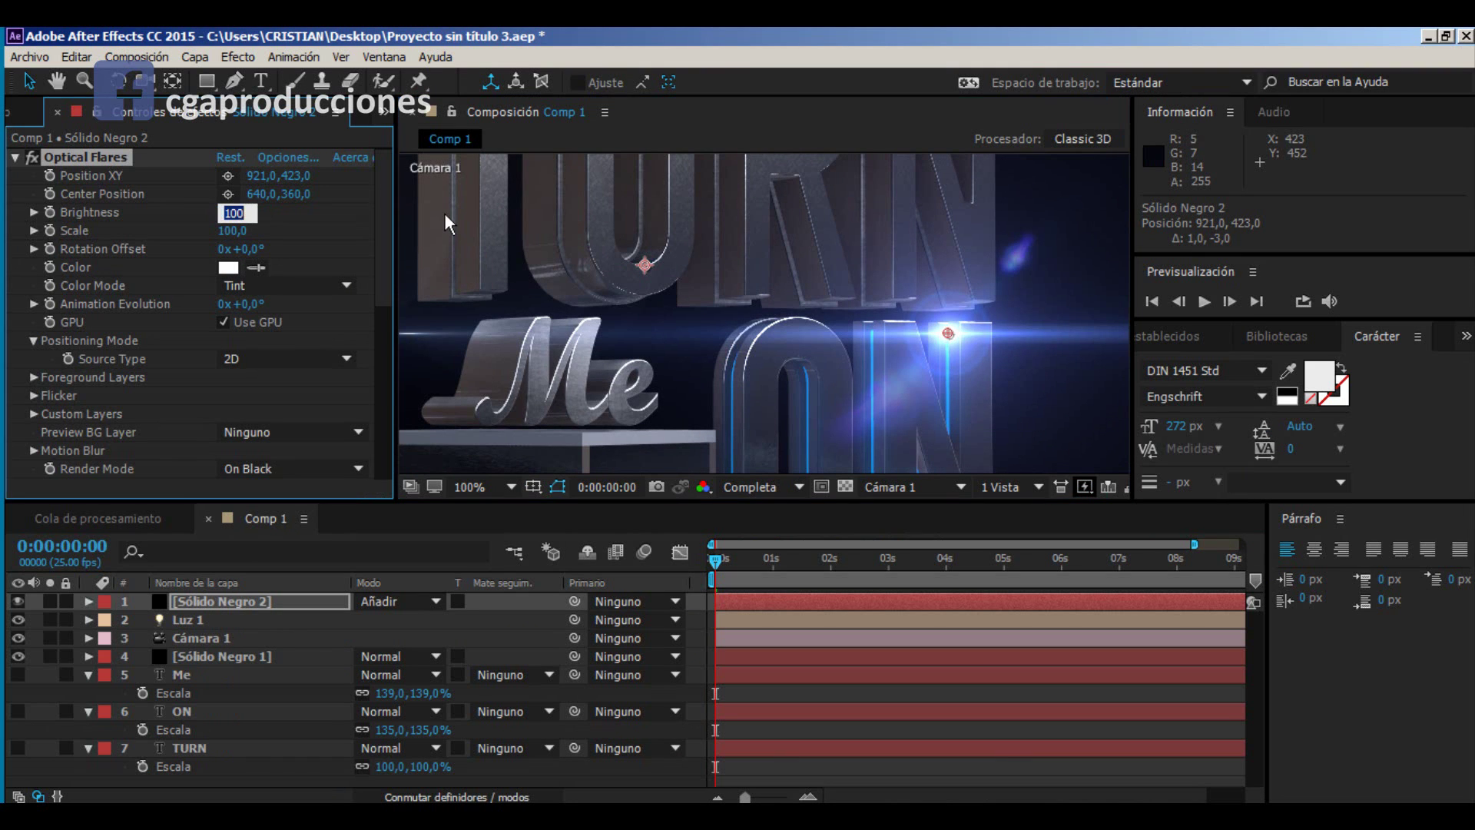
text(20)
key(Return)
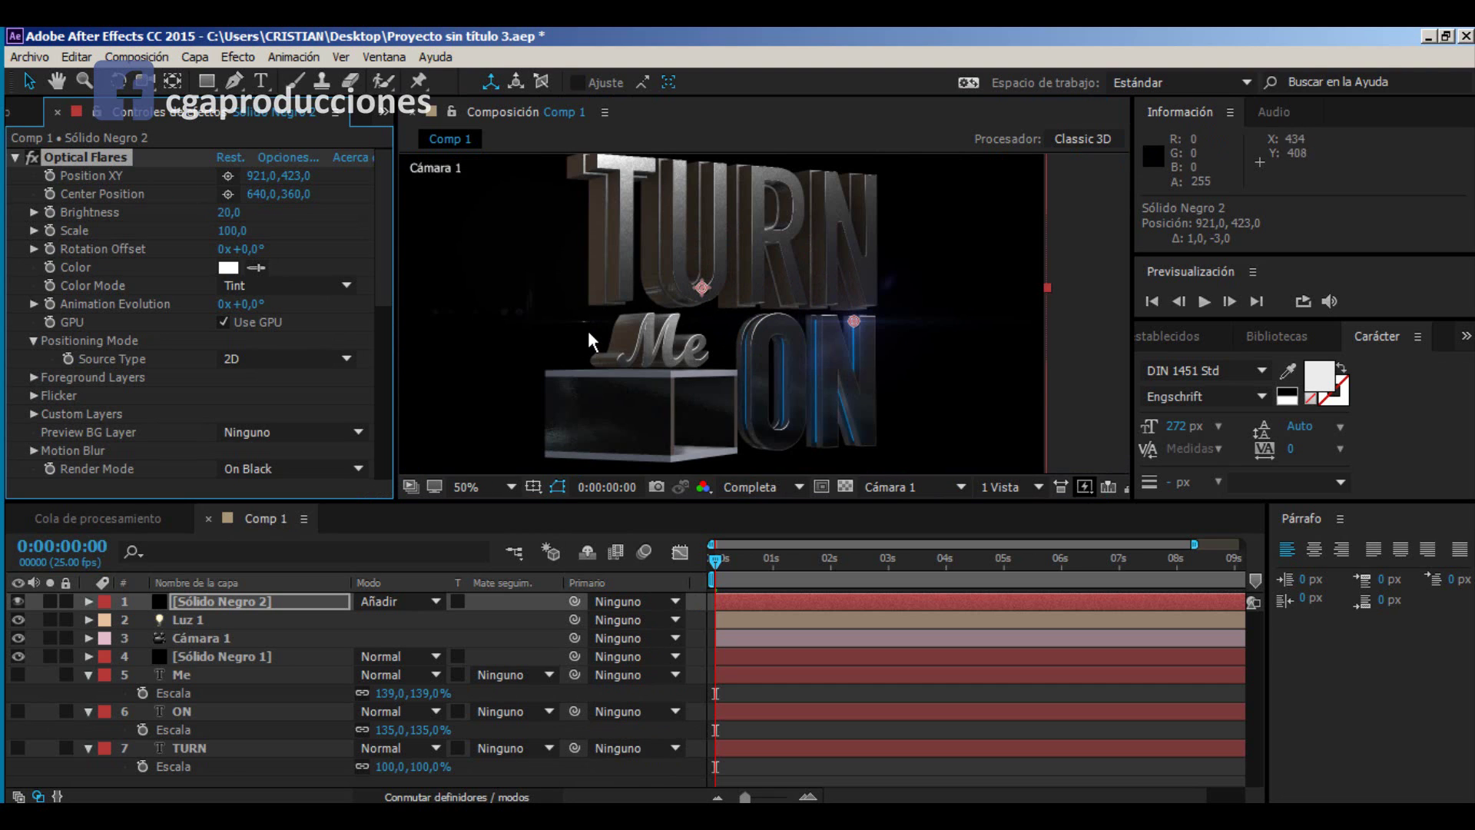
drag(702, 289, 516, 317)
middle_drag(541, 368, 661, 298)
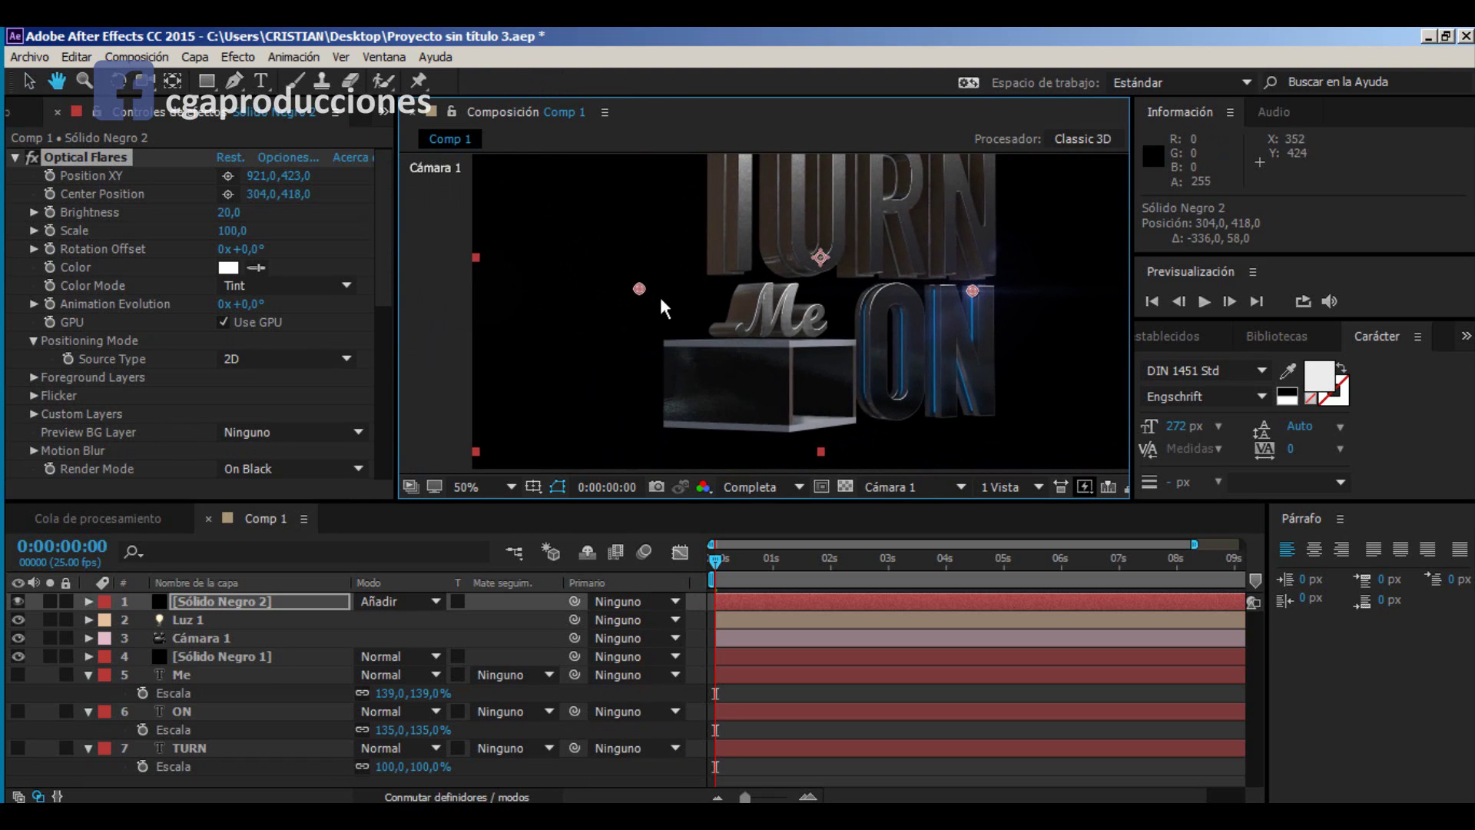
drag(665, 307, 749, 367)
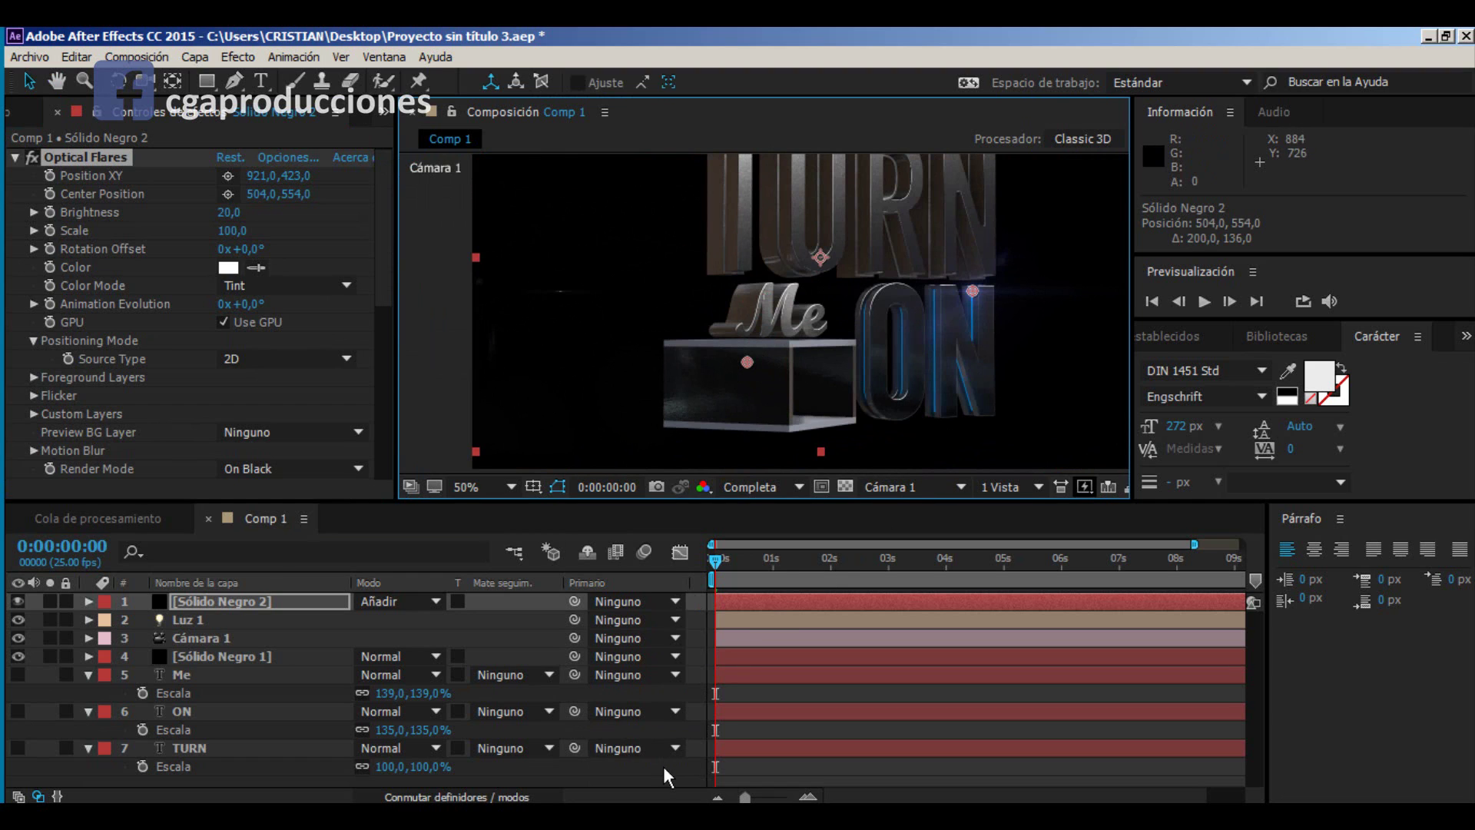
Step: Precompose all seven layers of Comp 1 into a single composition, keeping the default name
scroll(684, 346, down, 2)
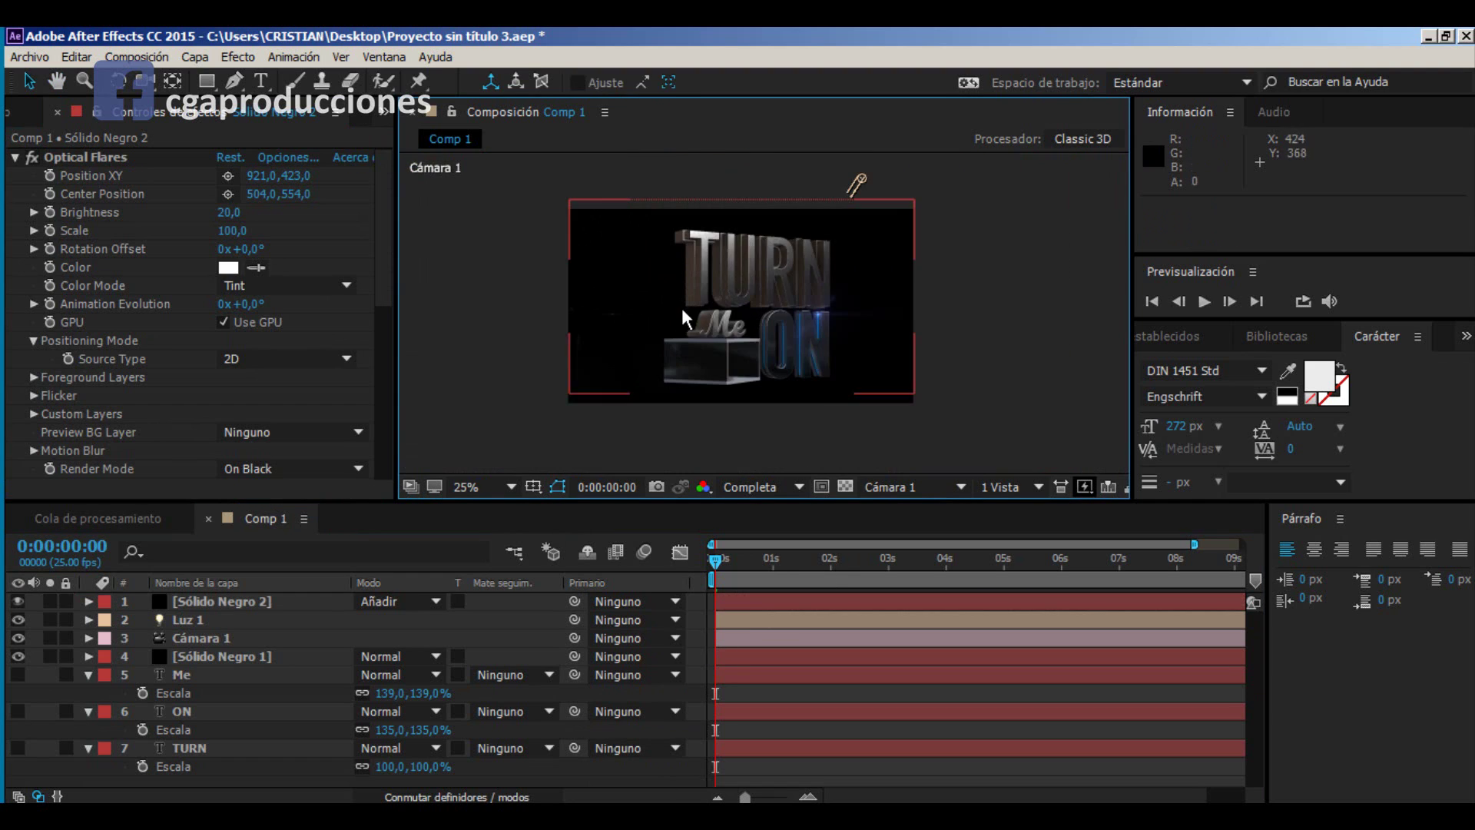
scroll(681, 315, up, 1)
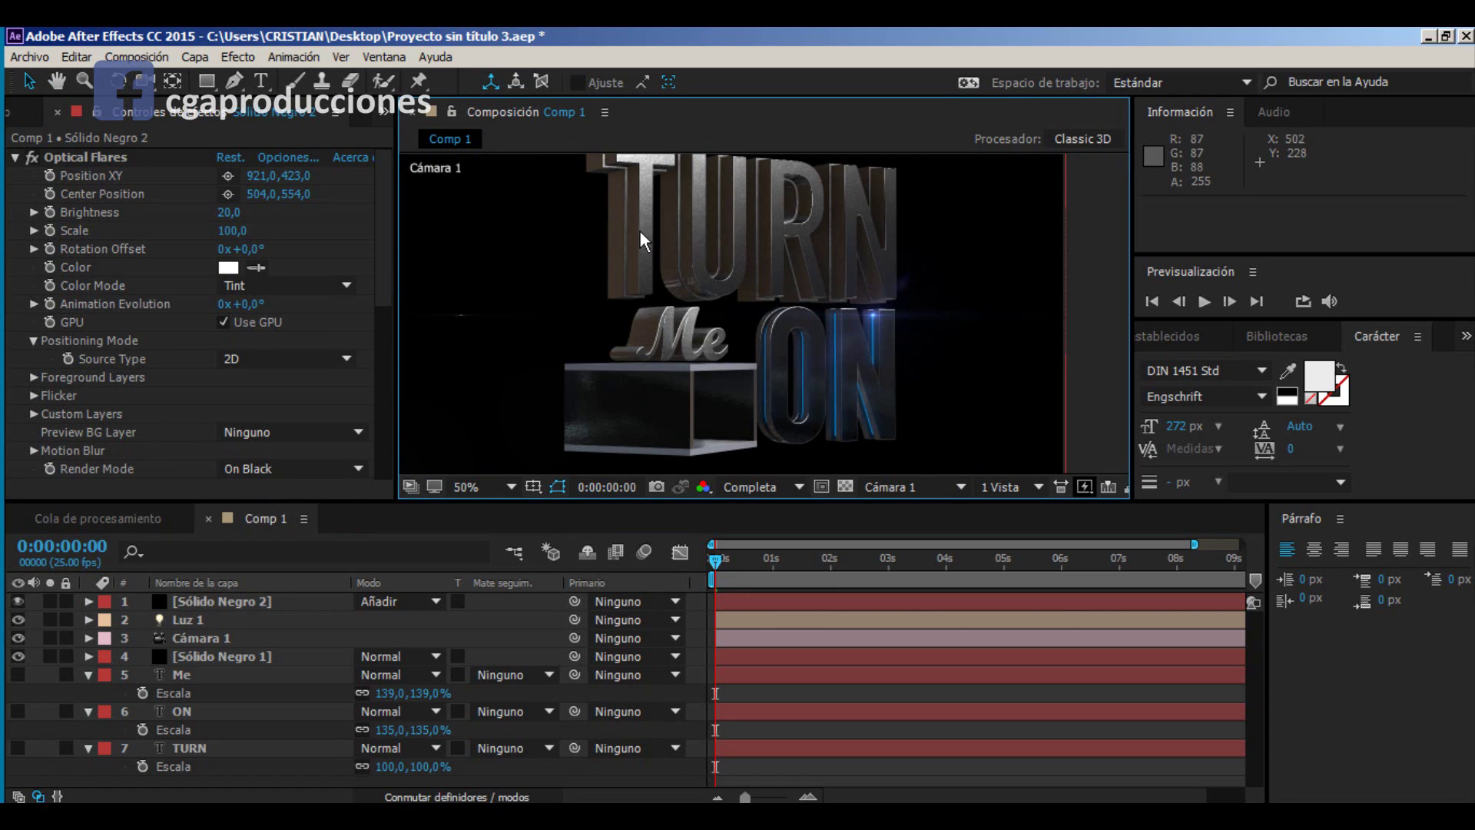
scroll(681, 354, down, 2)
scroll(680, 354, up, 2)
scroll(665, 357, down, 1)
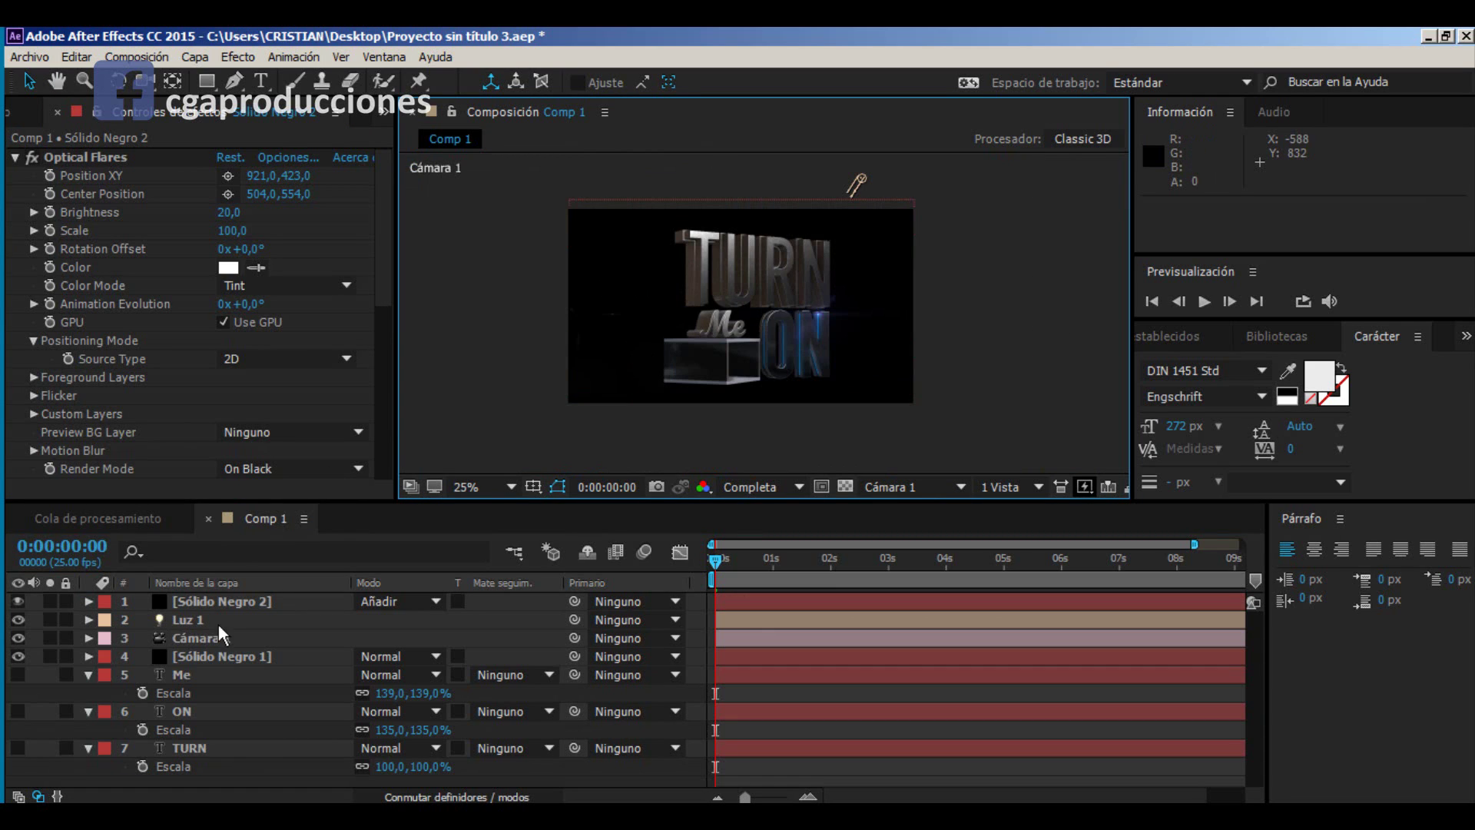
click(219, 600)
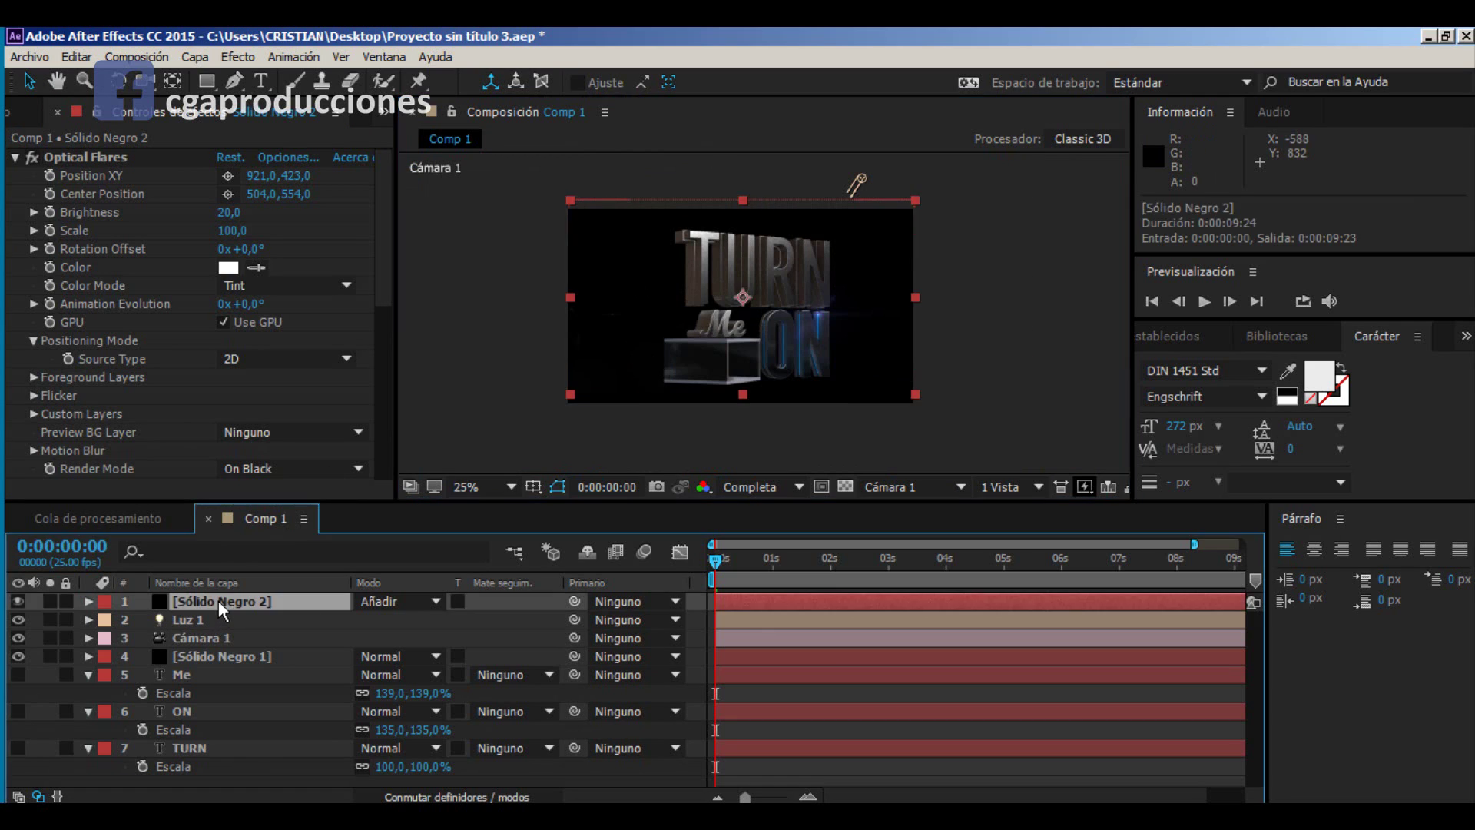
shift+click(219, 754)
right_click(203, 643)
click(245, 667)
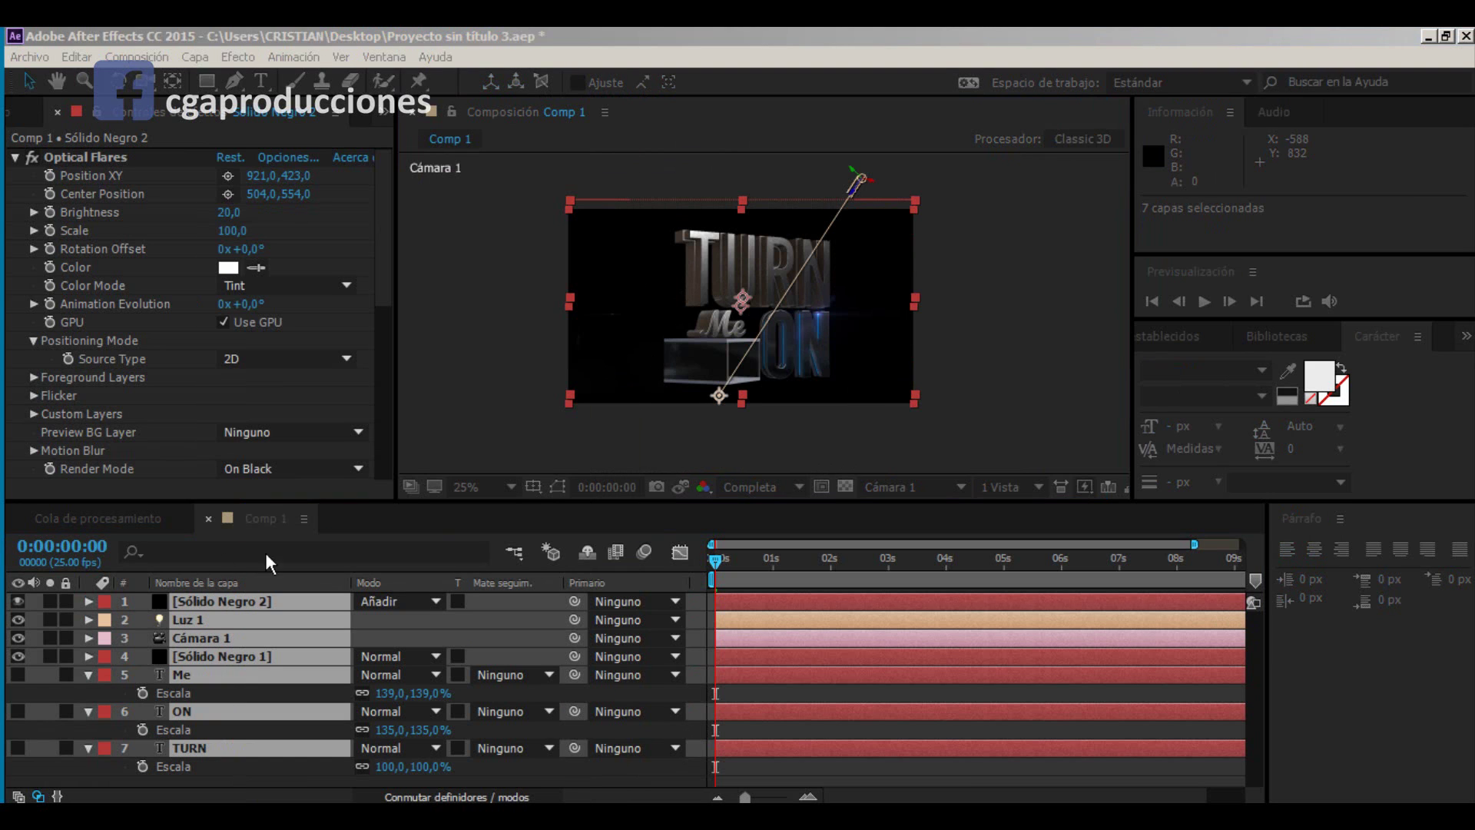
key(Return)
scroll(716, 311, up, 1)
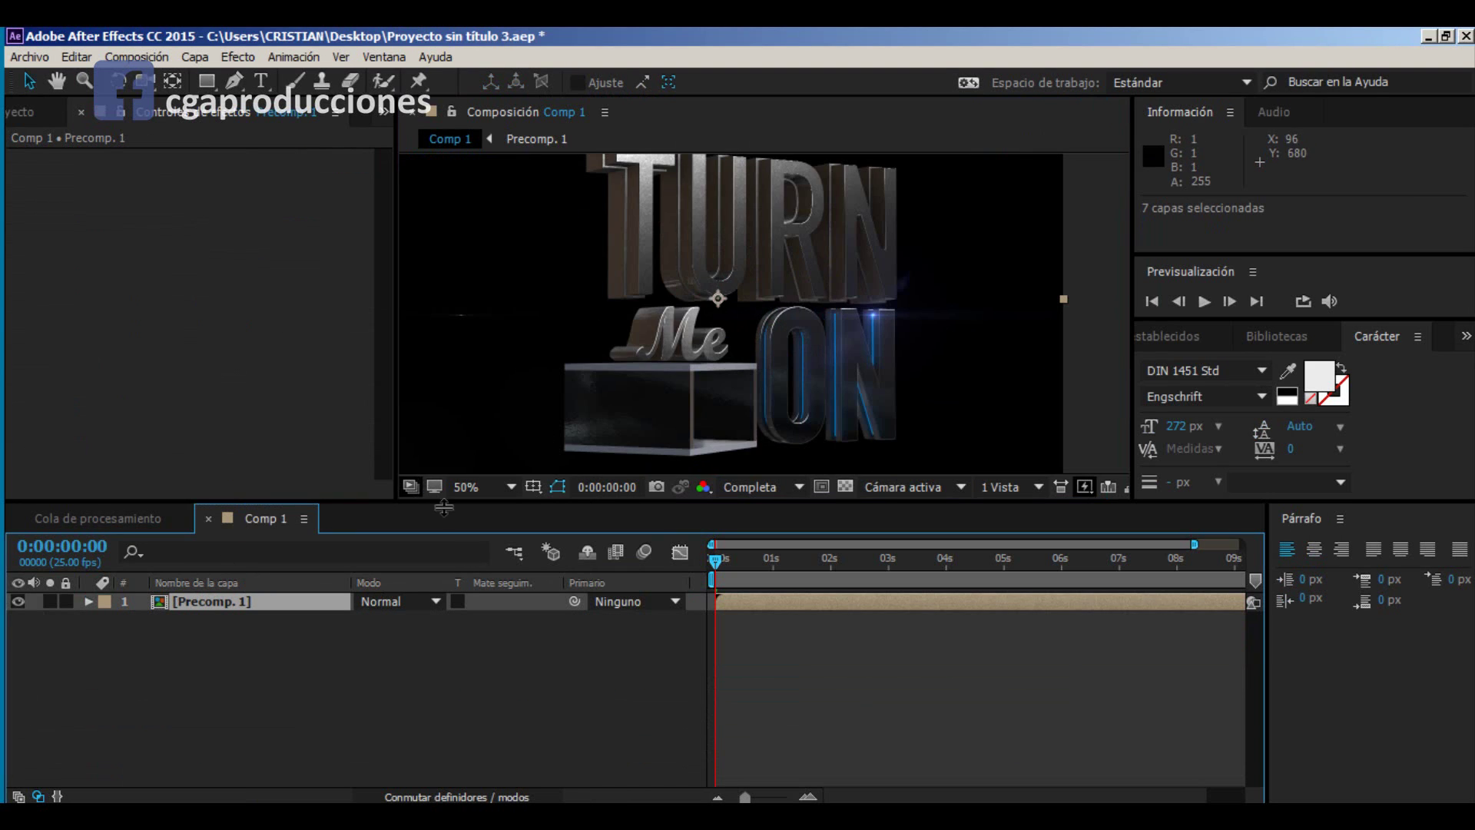
Step: Add an adjustment layer above the precomposition, apply Magic Bullet Looks to it and open the looks editor
click(500, 696)
click(320, 603)
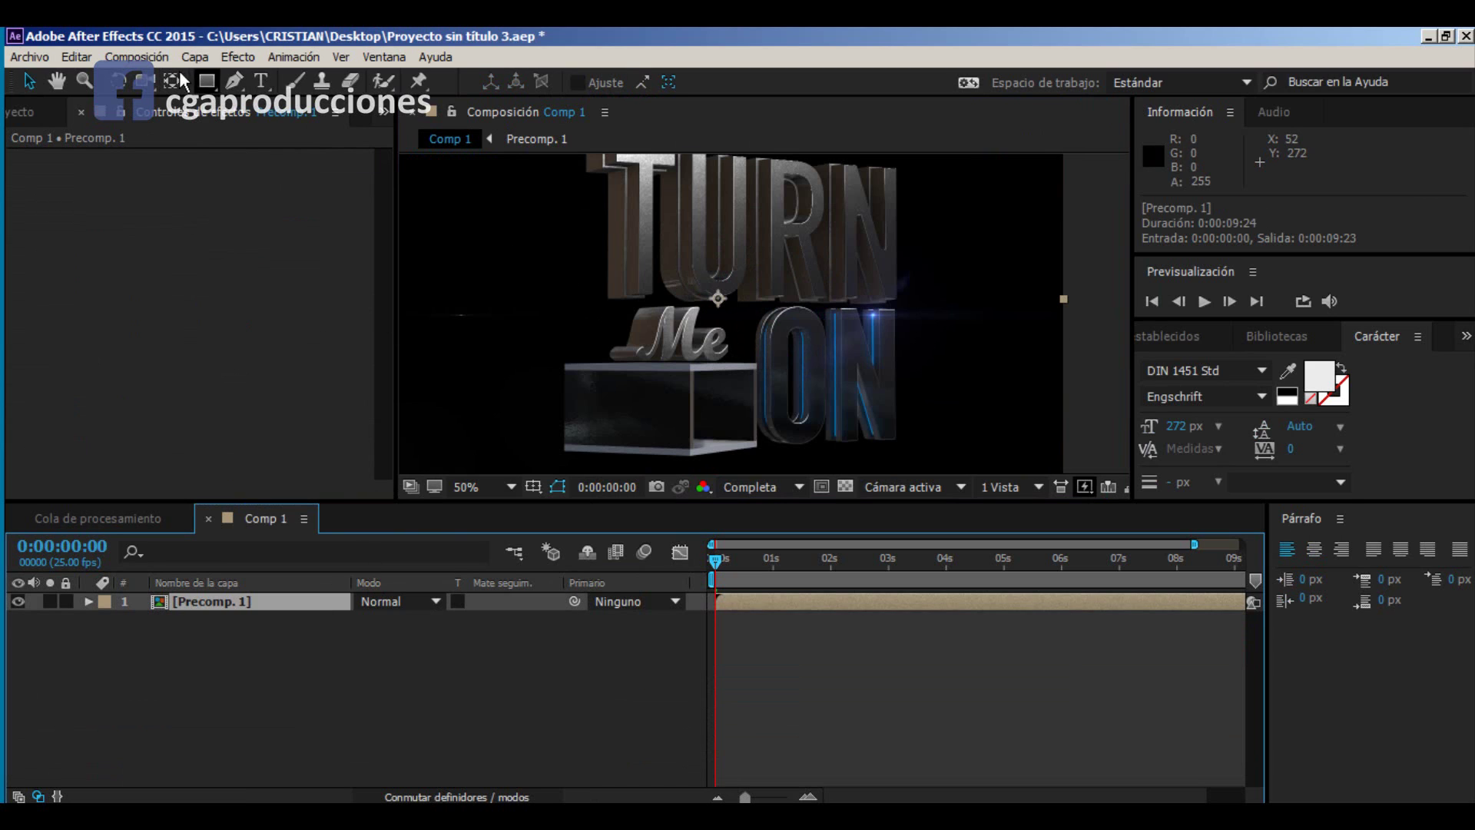
click(195, 57)
mouse_move(196, 80)
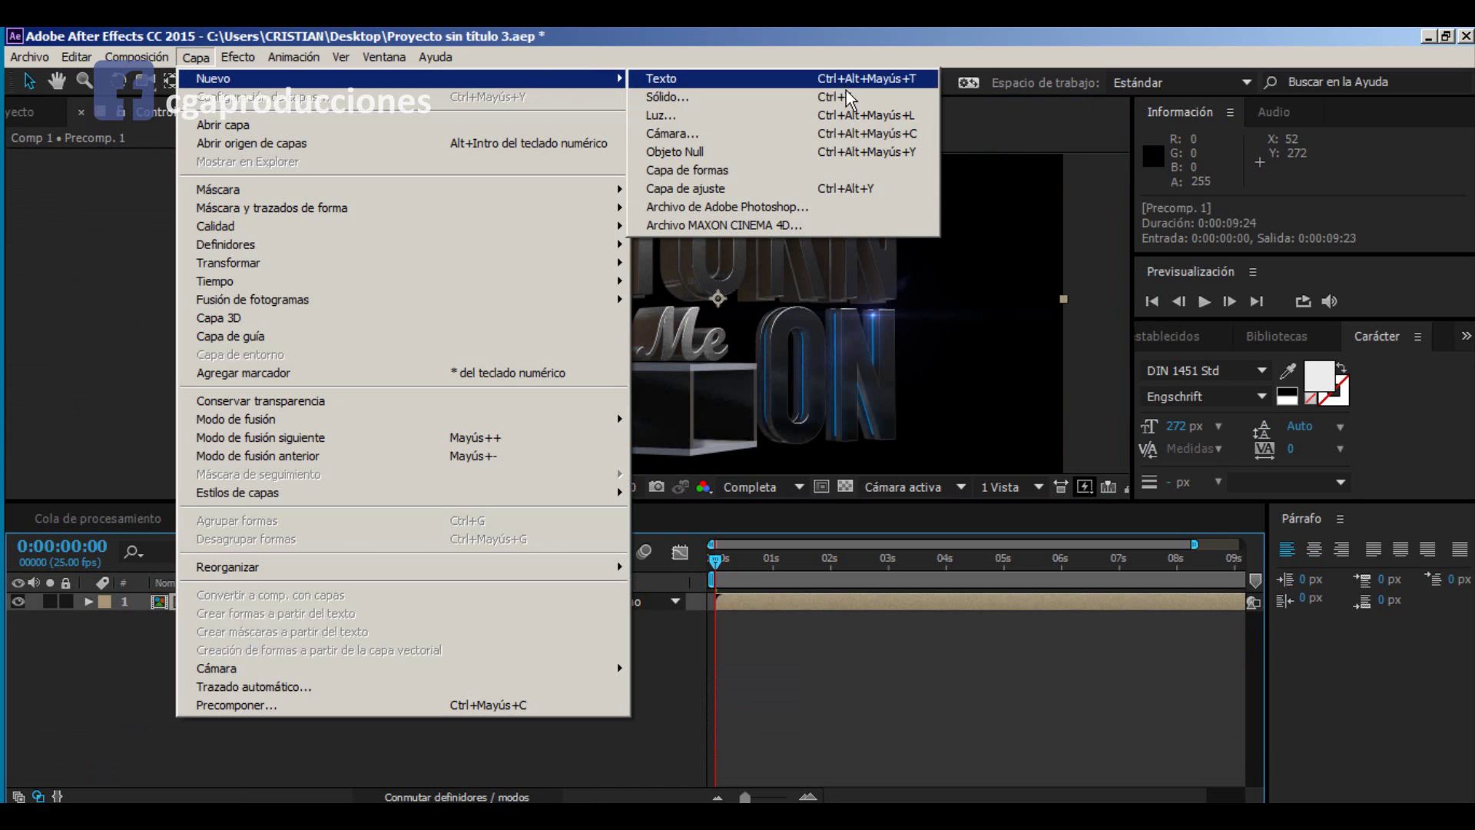
click(766, 187)
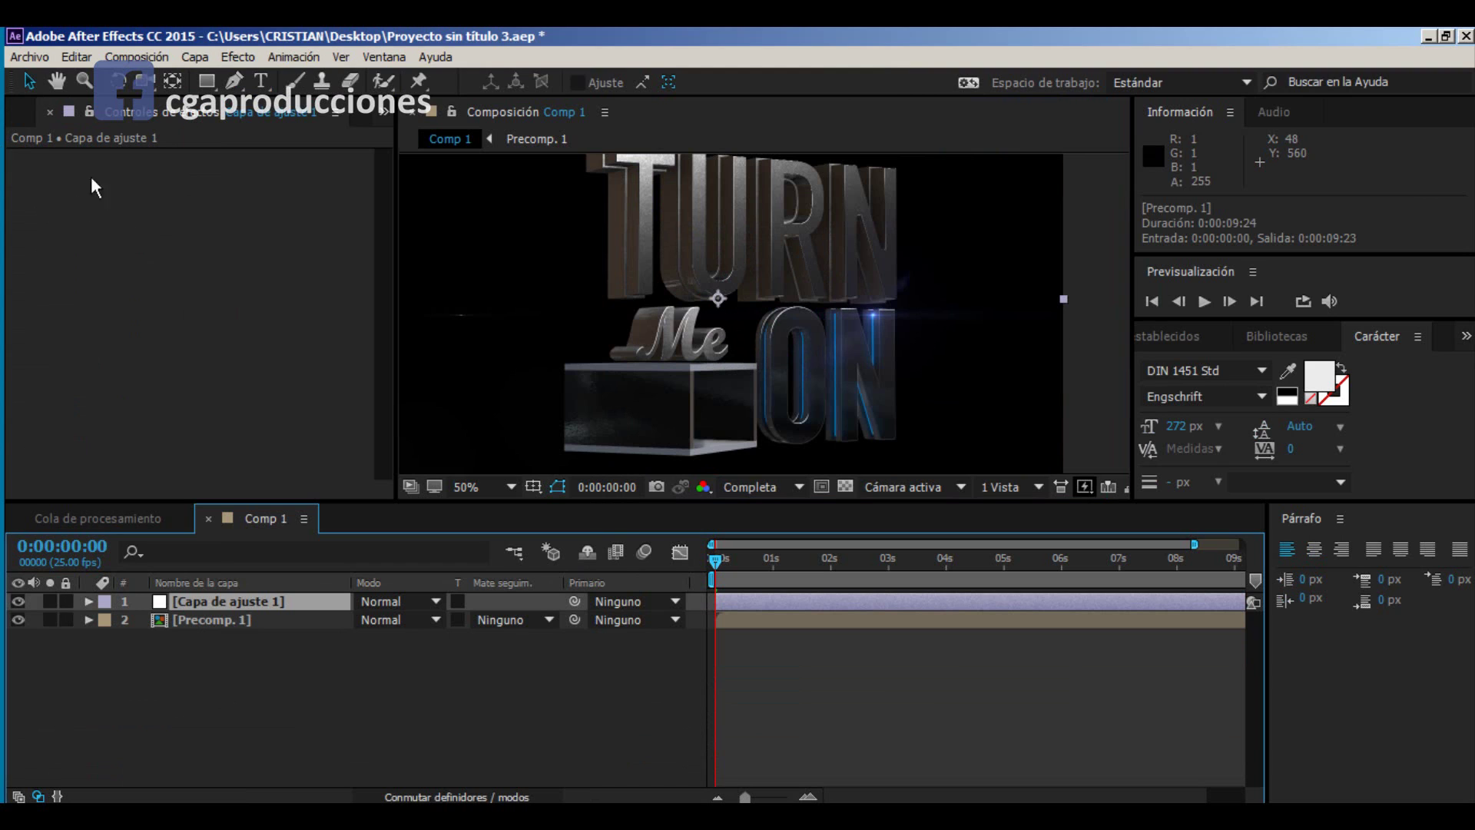
right_click(138, 117)
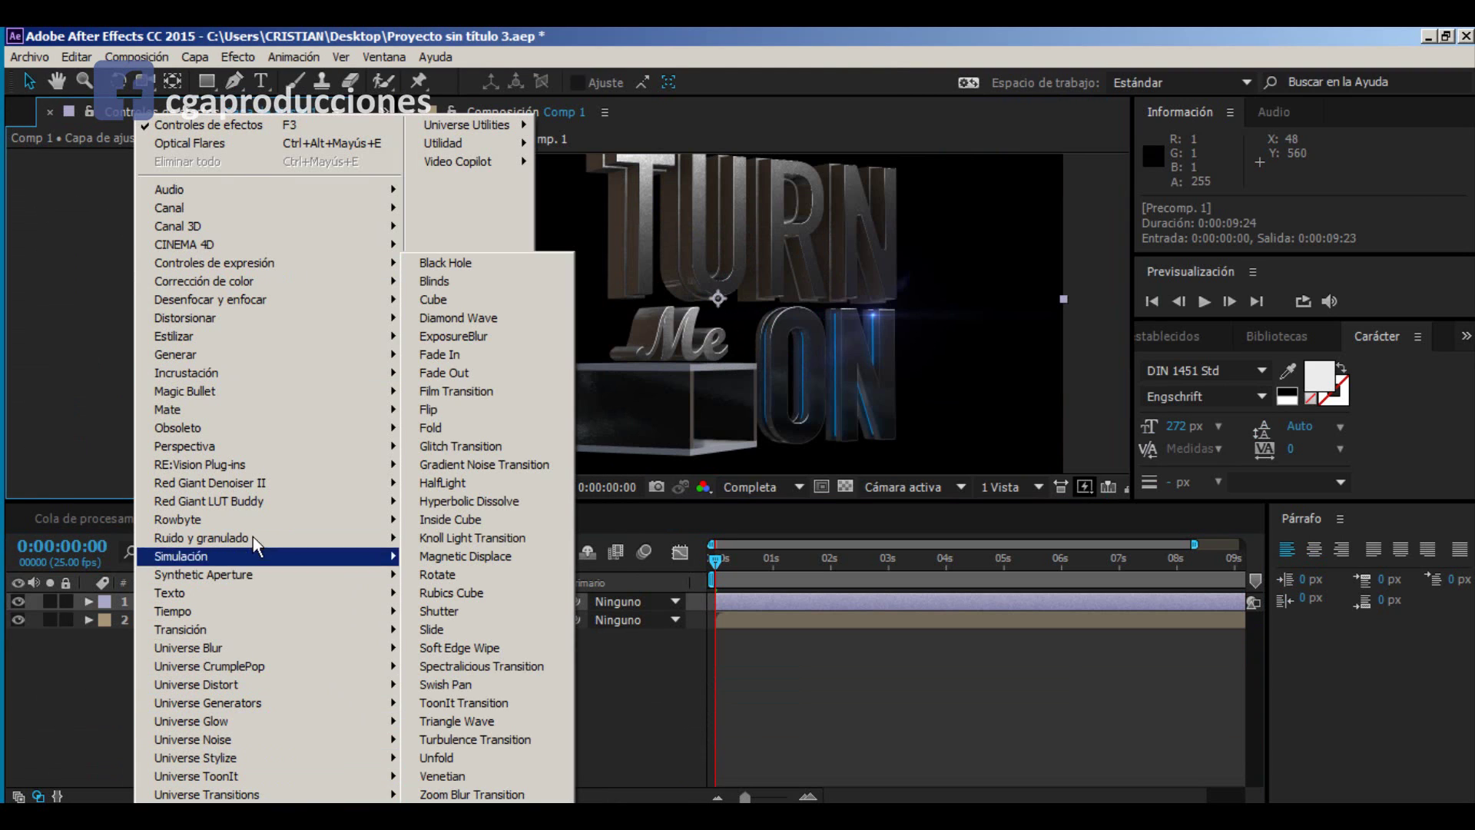
mouse_move(218, 390)
click(447, 445)
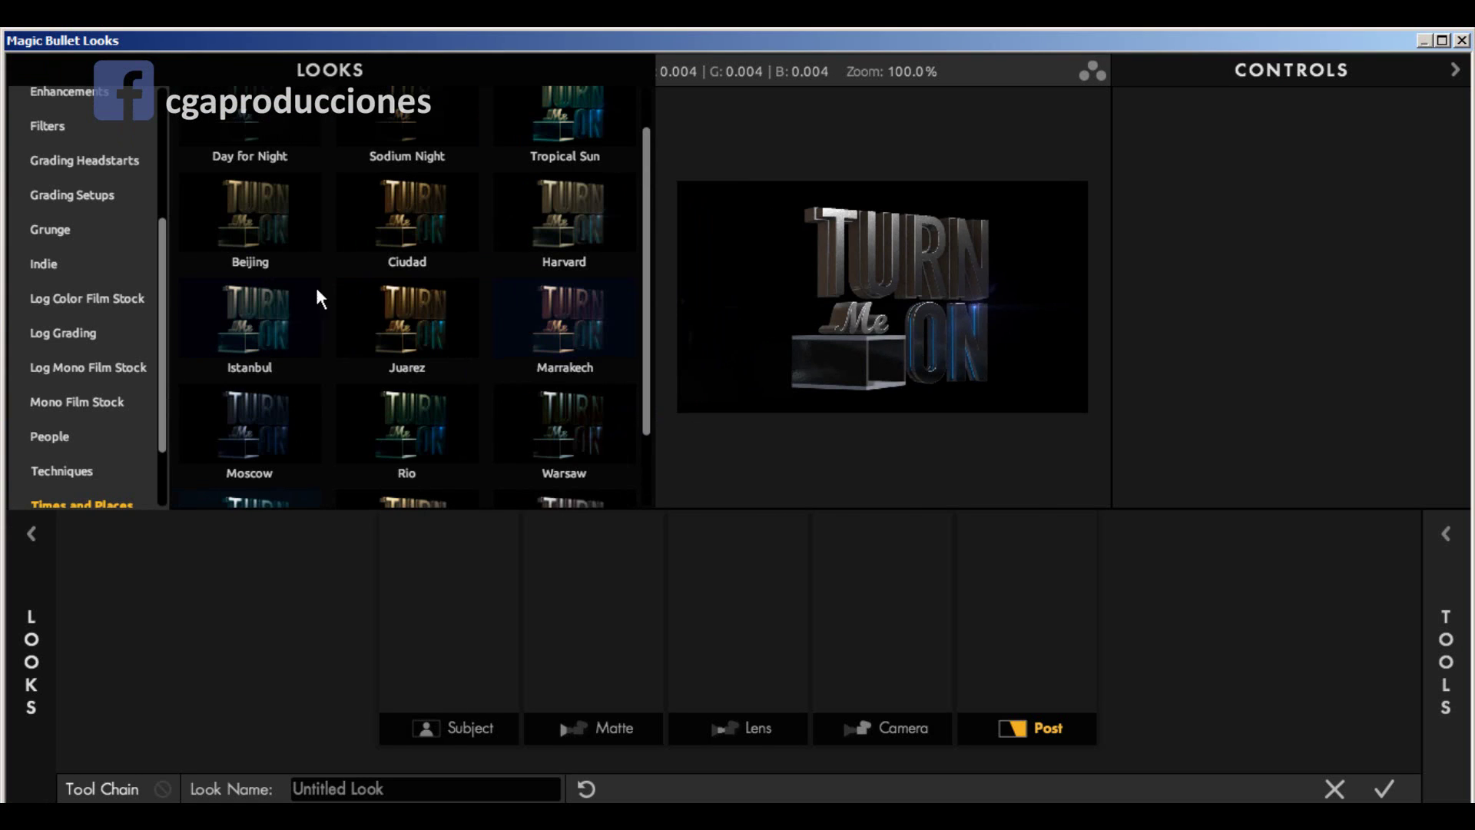
Step: Preview the Istanbul, Juarez, Ciudad, Beijing and Moscow looks from Times and Places on the title
click(287, 303)
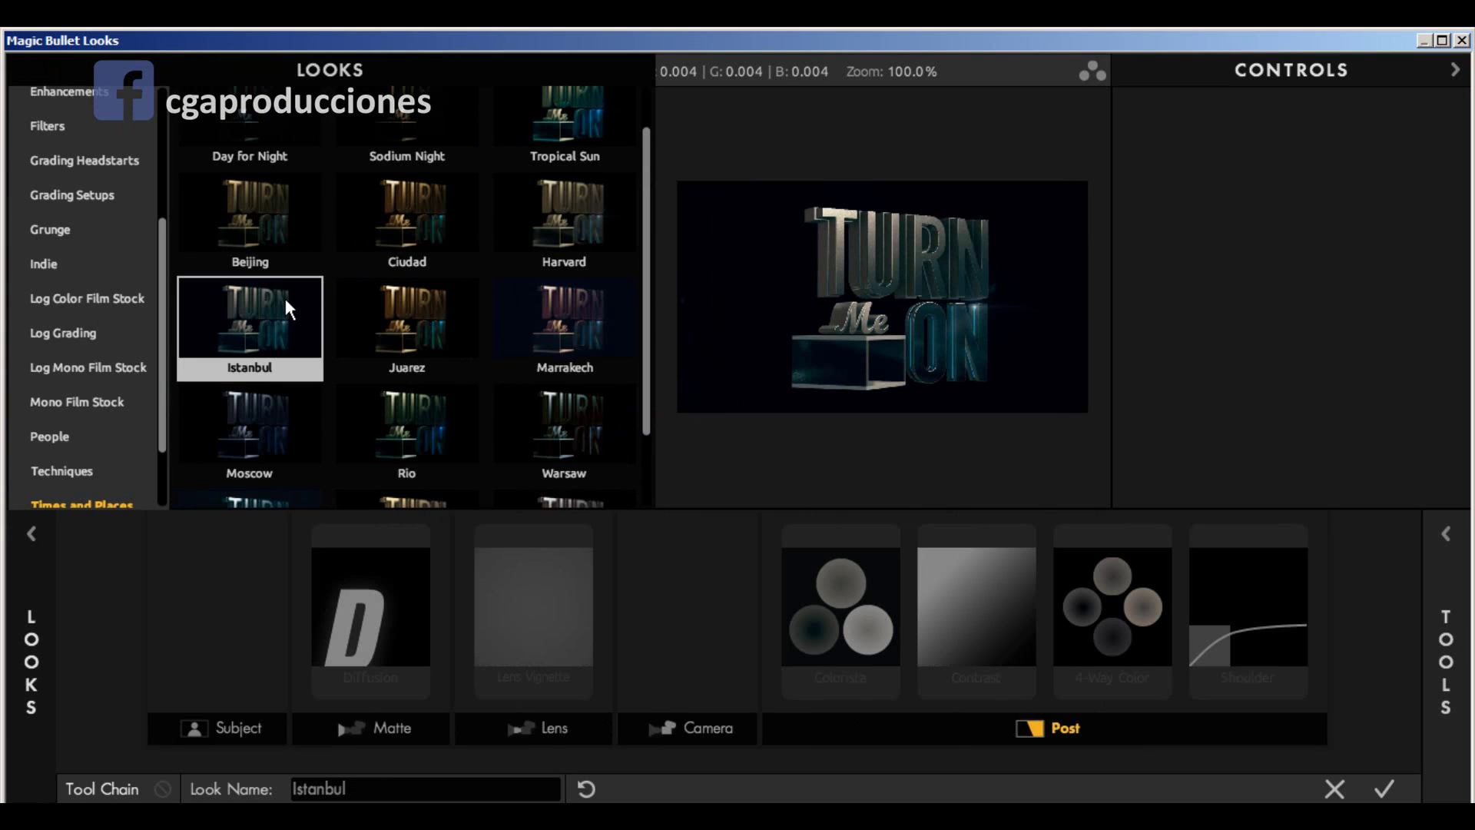
click(418, 311)
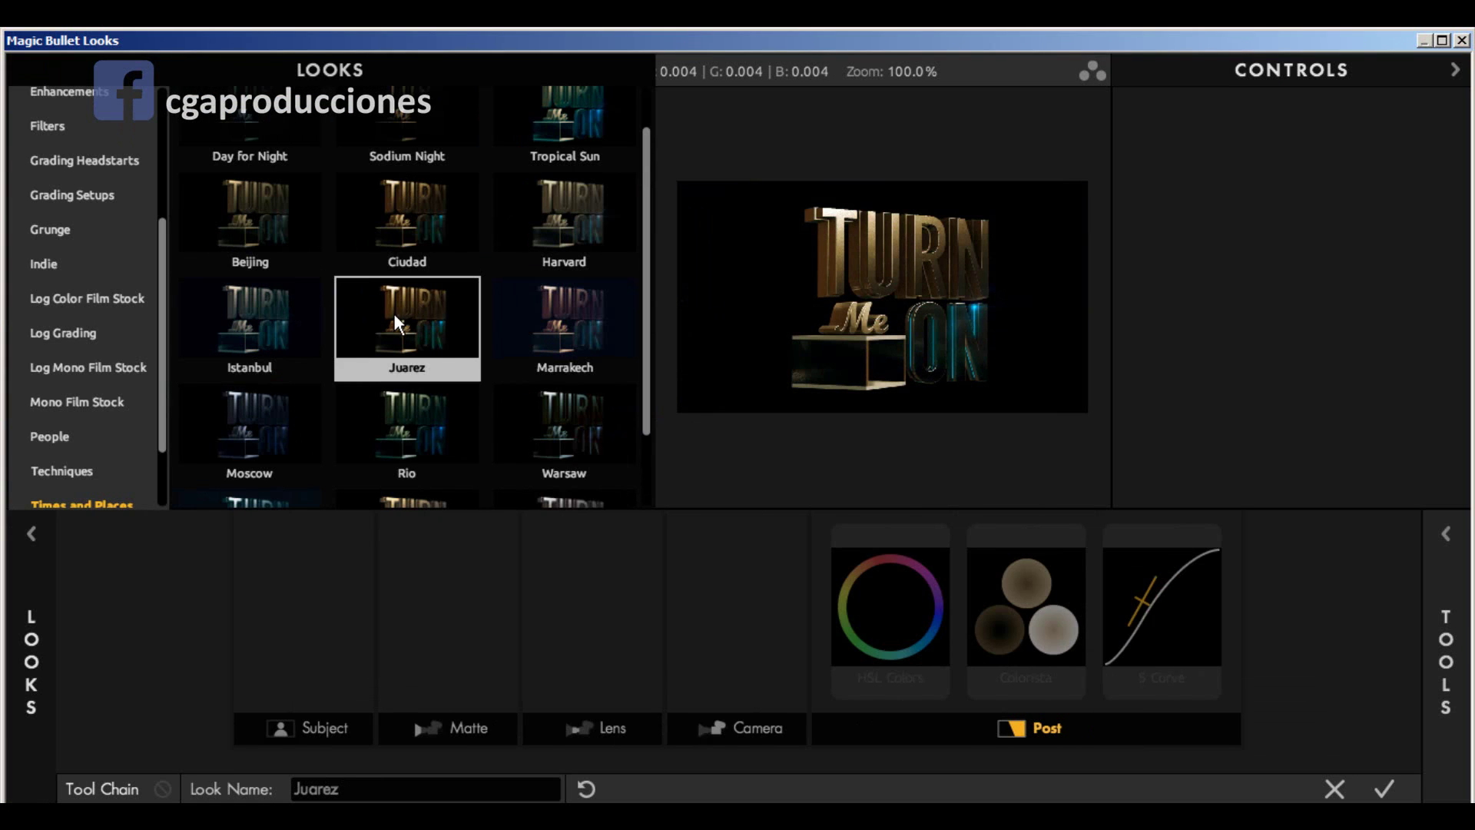
click(377, 205)
click(213, 208)
click(253, 330)
scroll(261, 369, down, 1)
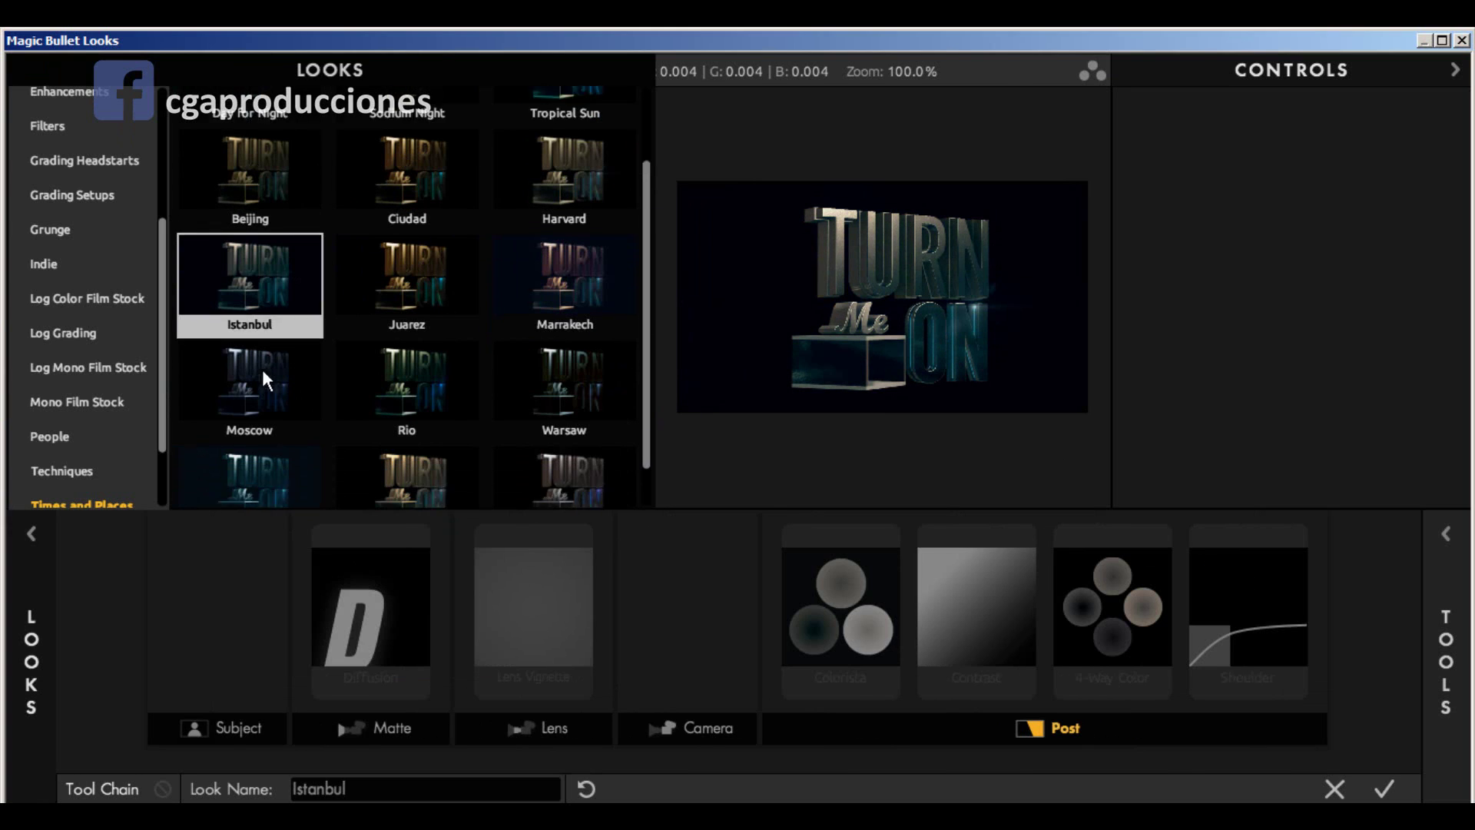
click(261, 368)
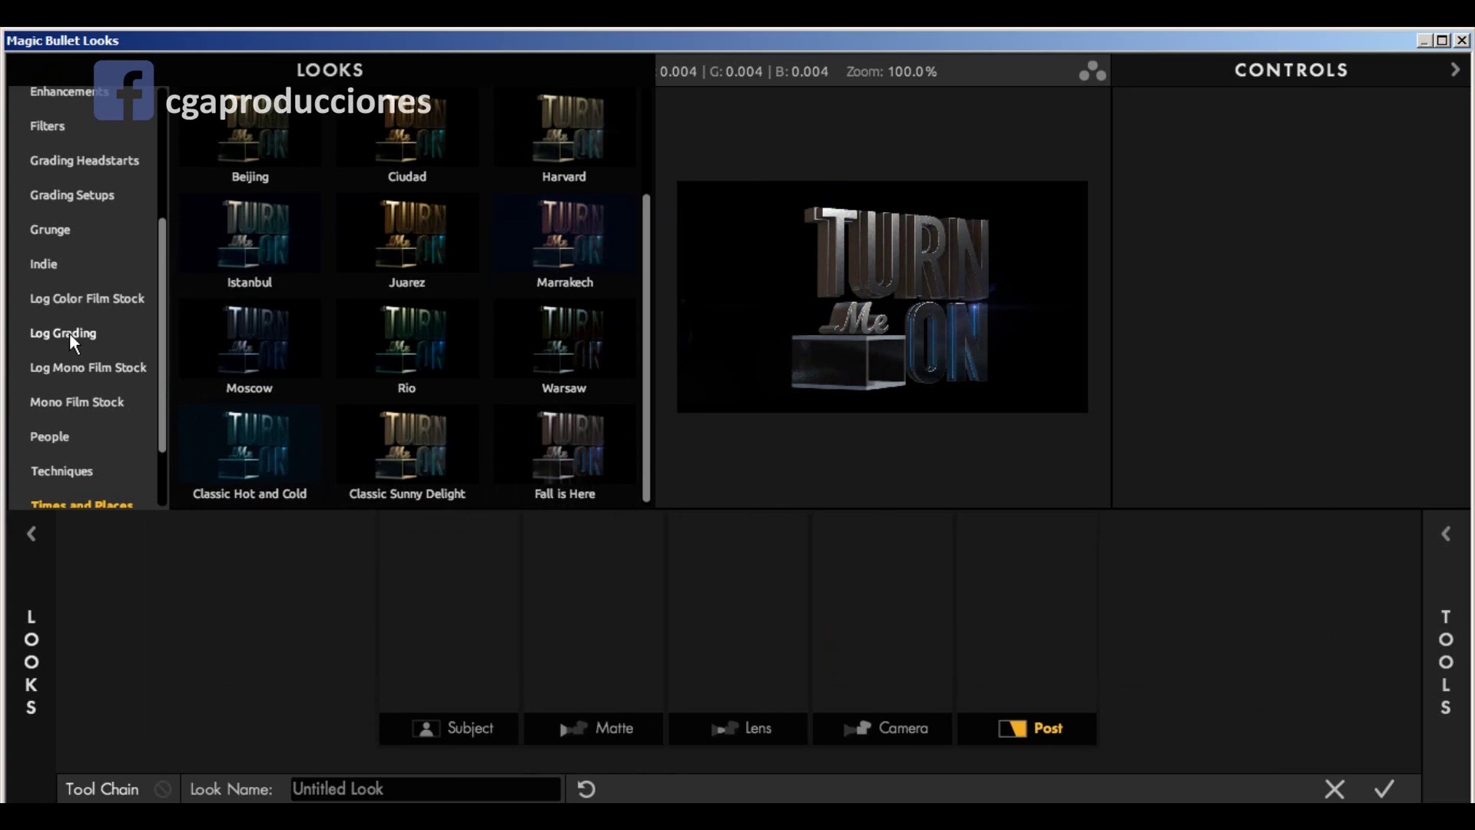
Step: Browse the Log Mono Film Stock, Grunge, Filters, Color Film Stock and Blockbuster Cool looks for a suitable grade
click(59, 367)
scroll(52, 291, up, 1)
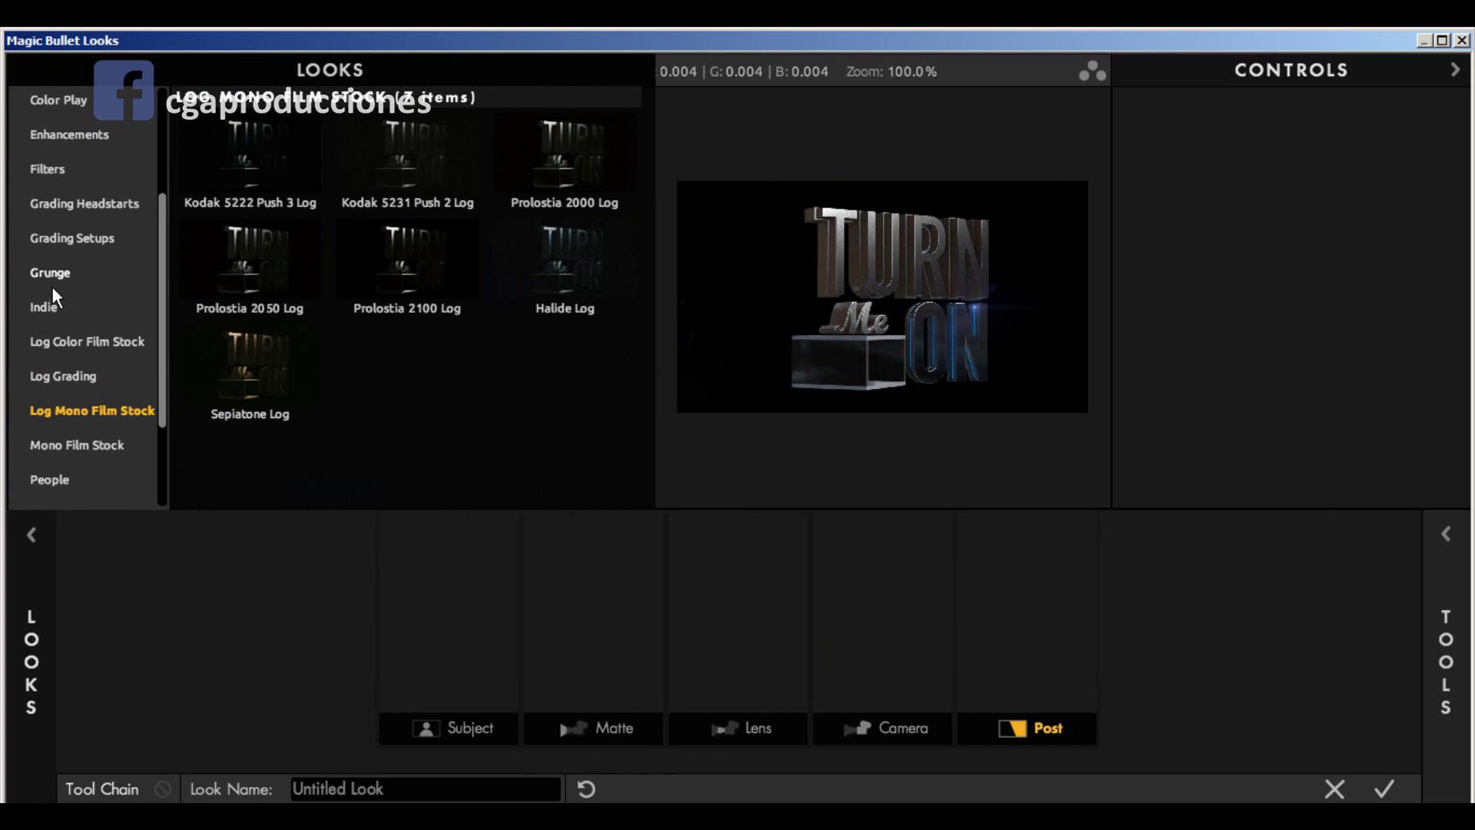
click(53, 271)
click(38, 169)
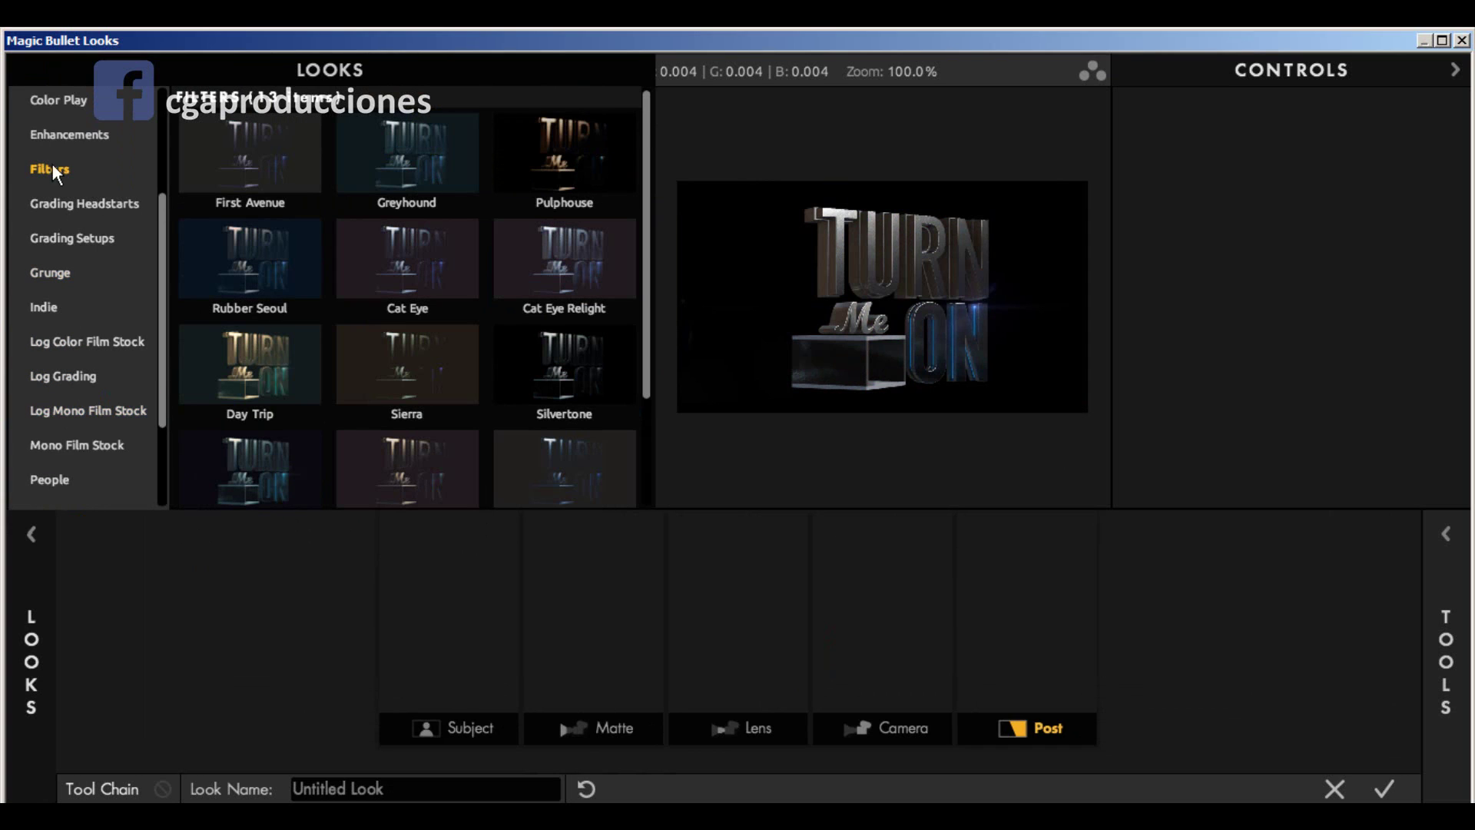
scroll(75, 141, up, 2)
click(67, 132)
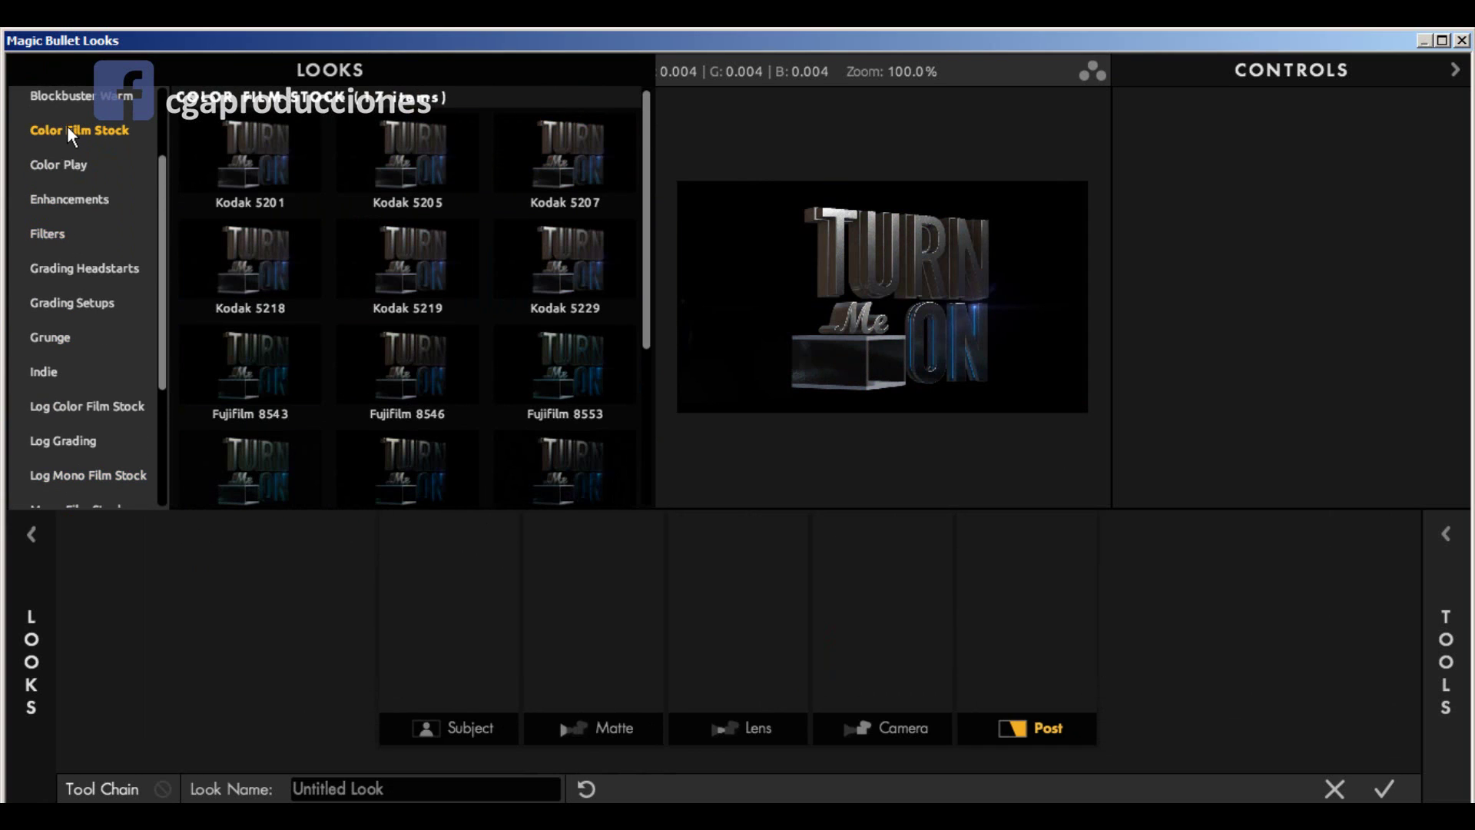
scroll(69, 146, up, 3)
click(75, 168)
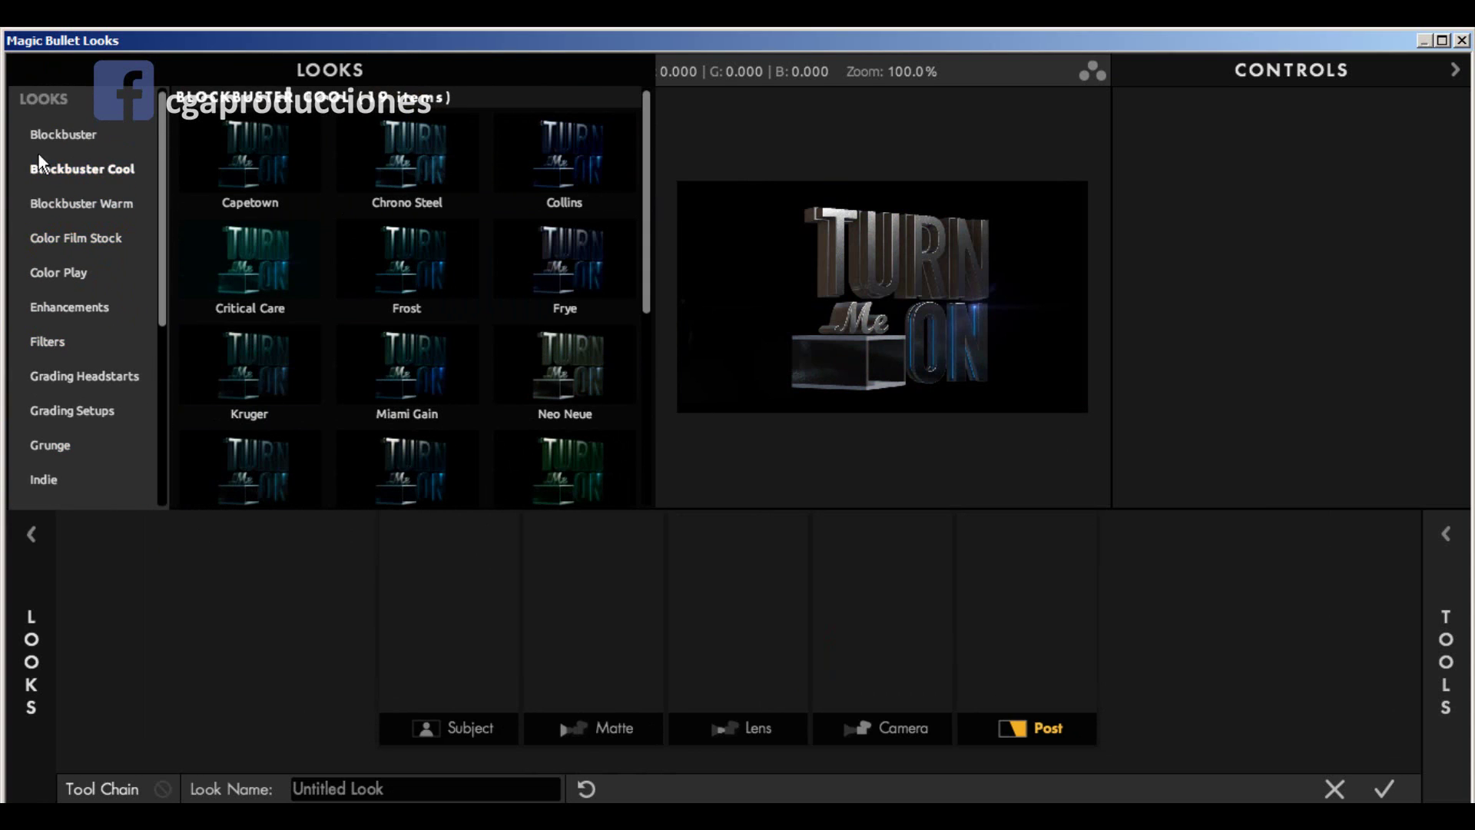
Step: Look through the Blockbuster, Color Play, Enhancements, Filters, Grading Headstarts and Grading Setups looks
click(62, 136)
click(64, 272)
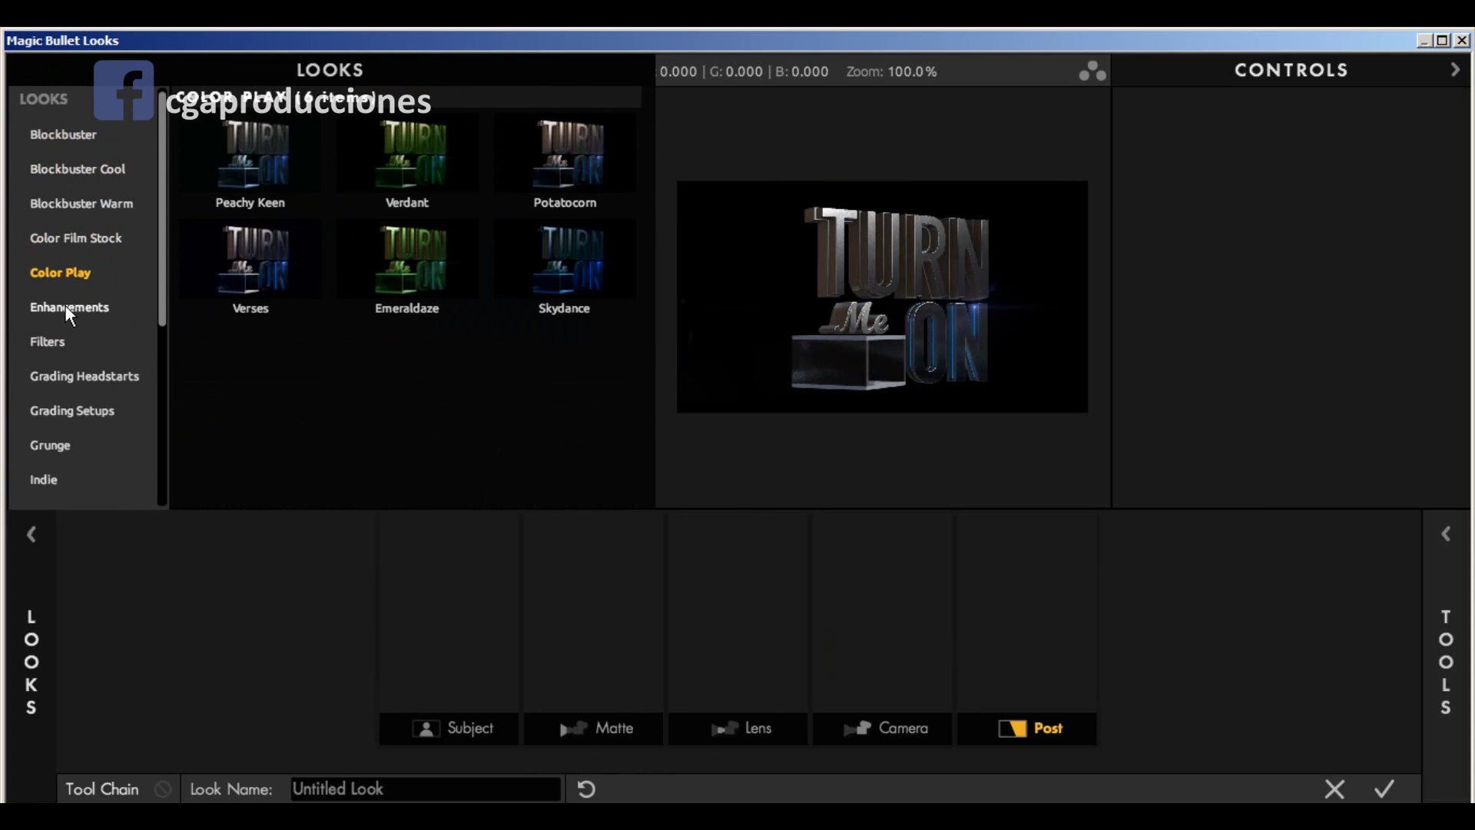
click(66, 307)
click(65, 346)
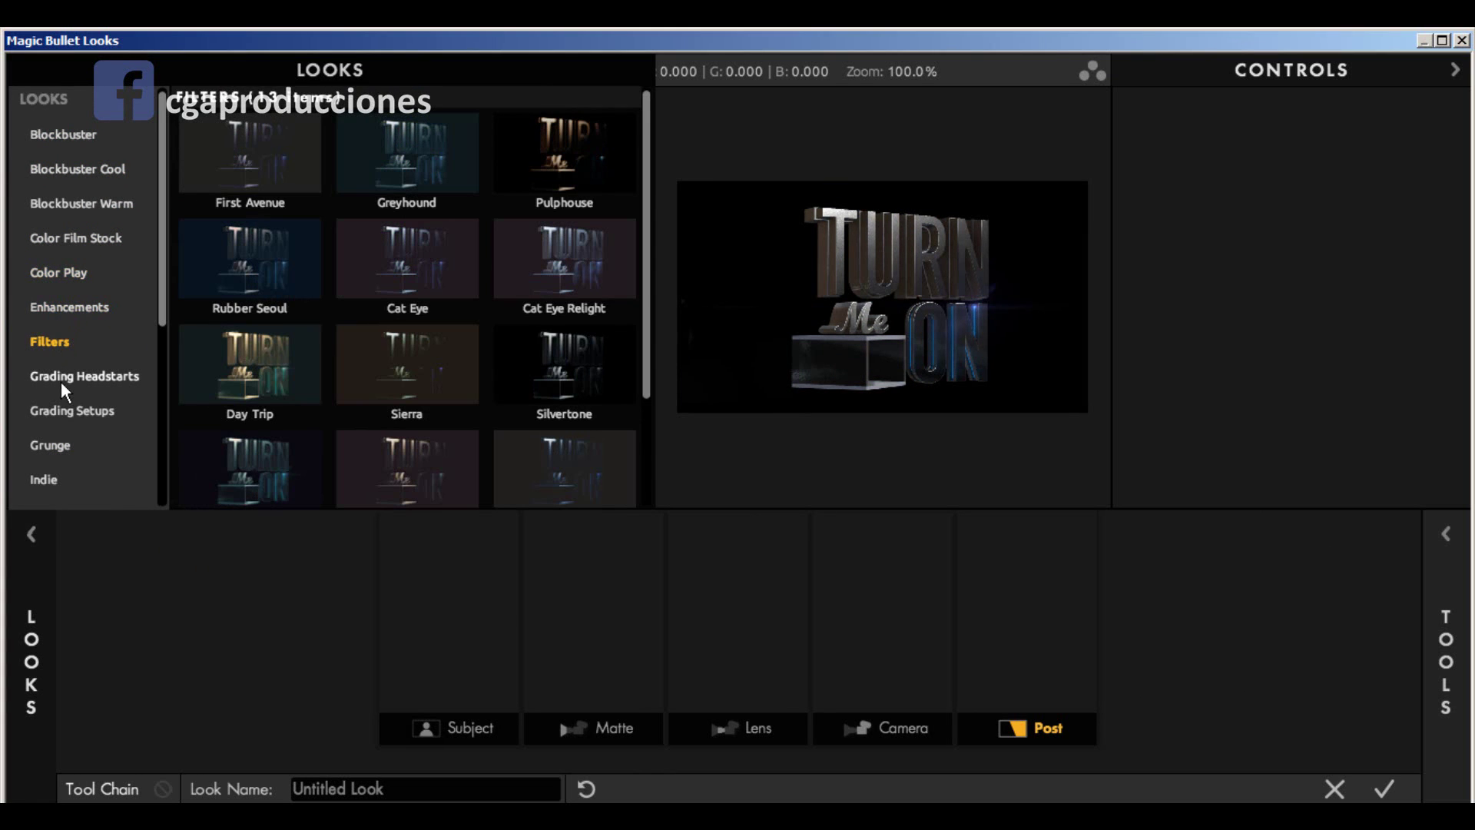
scroll(319, 352, down, 5)
click(105, 376)
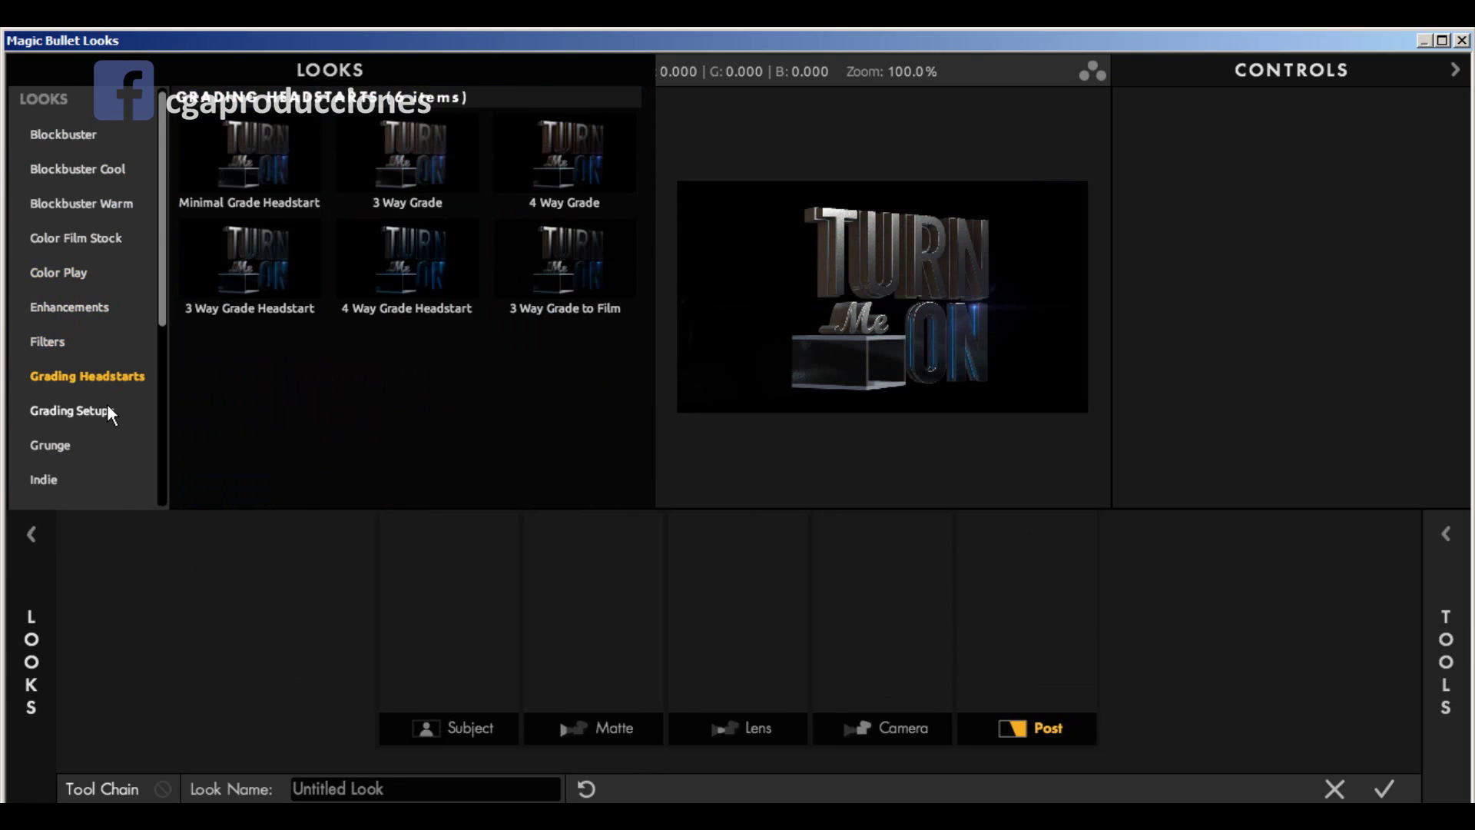
click(107, 412)
Step: Try the Shamrock look from the Grunge category and inspect the title at 200% zoom
click(59, 449)
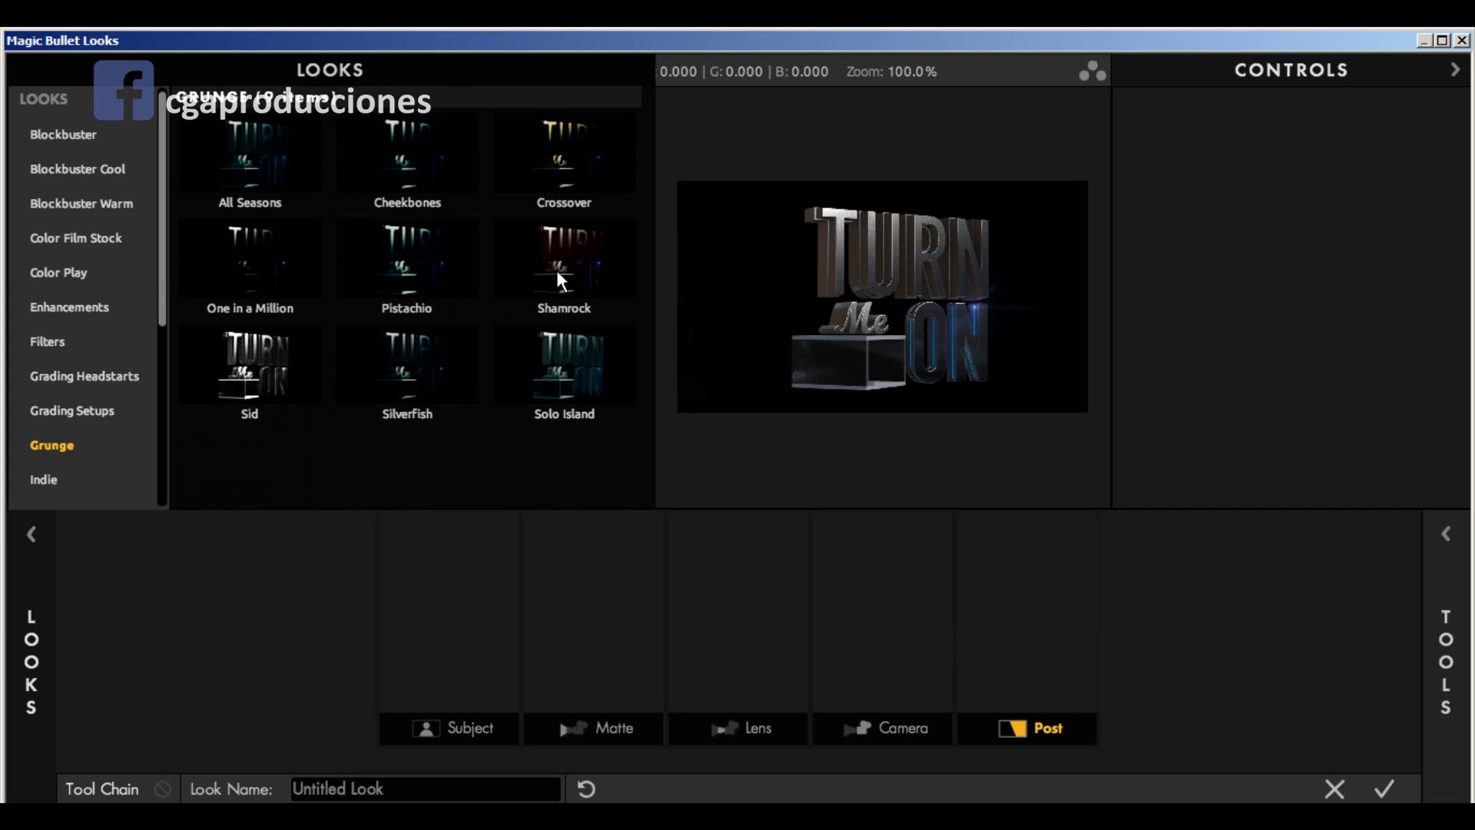
click(591, 280)
scroll(691, 353, up, 5)
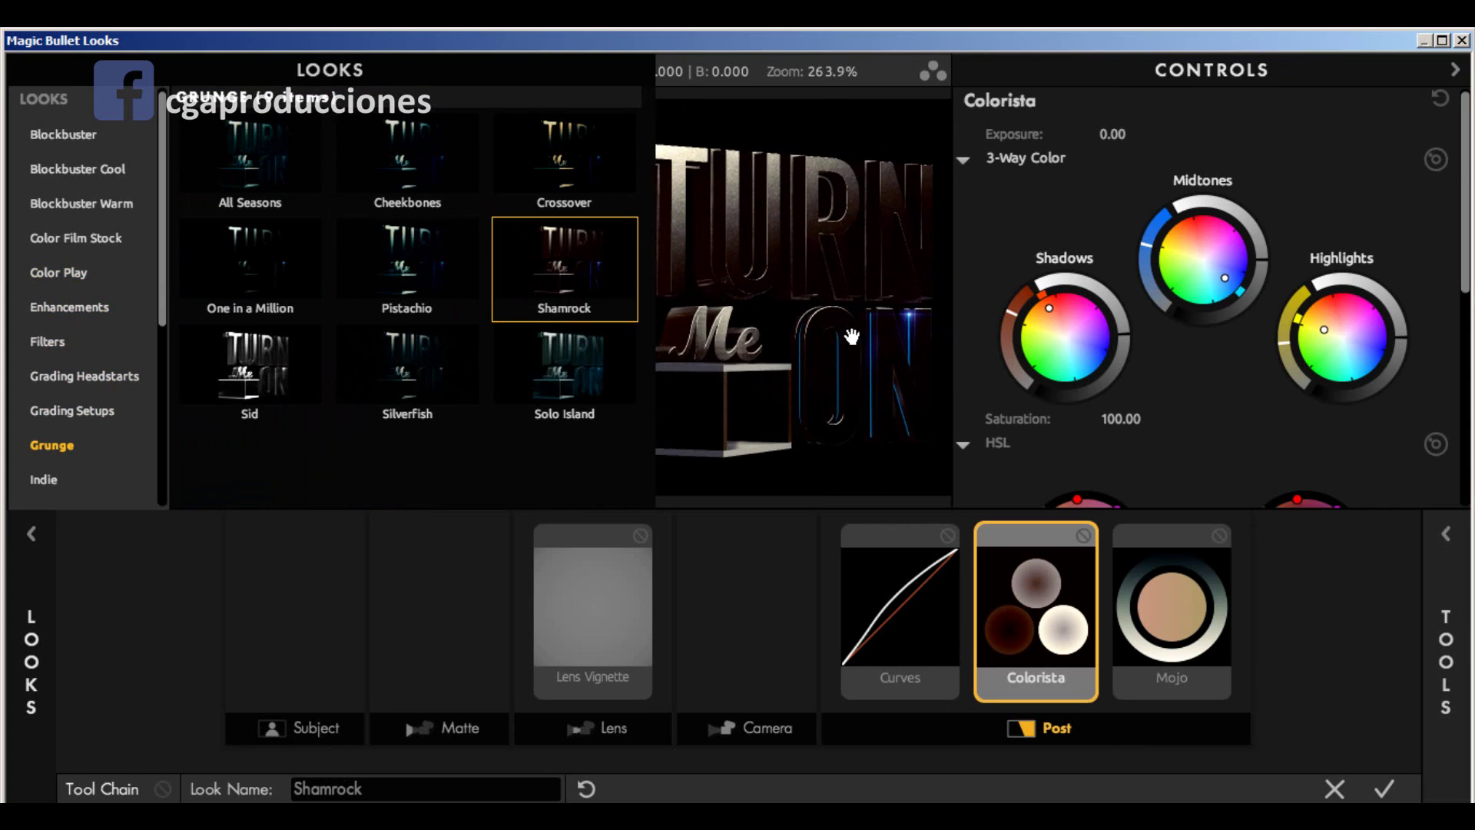
scroll(879, 204, down, 3)
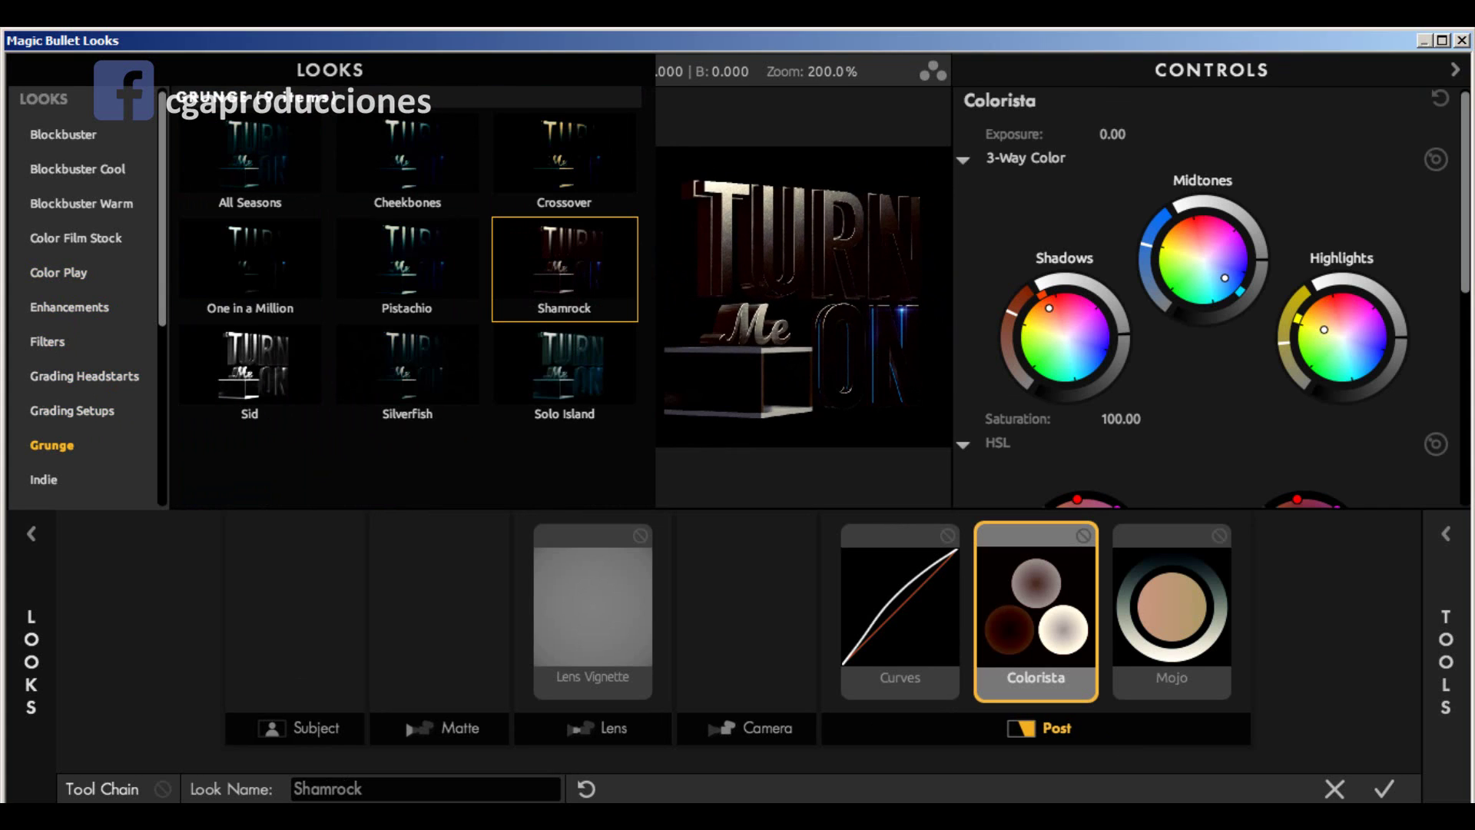
Step: Compare the thumbnails of the Log Color Film Stock, Indie and Mono Film Stock looks
scroll(122, 479, down, 2)
click(72, 452)
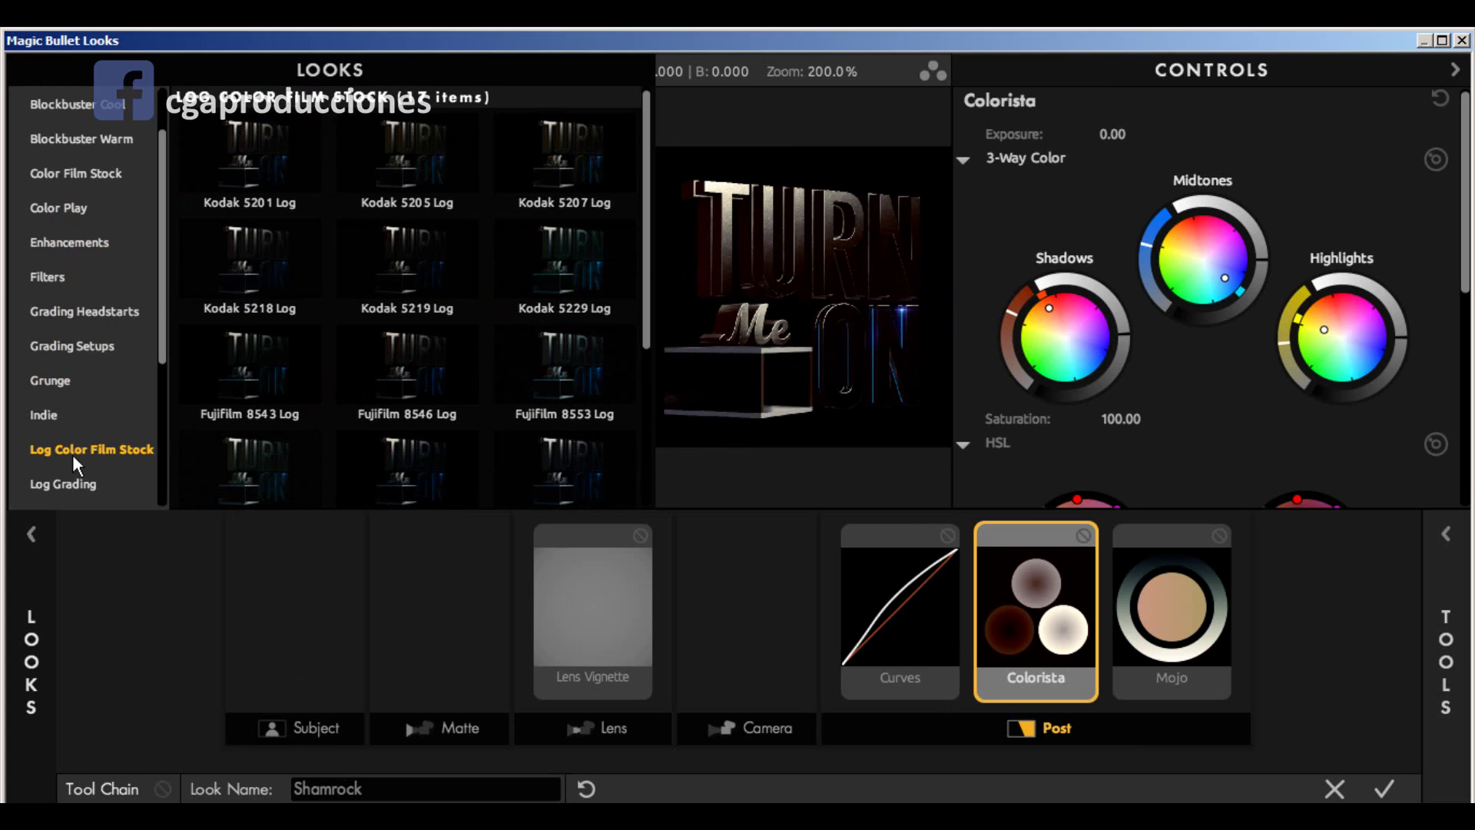
click(52, 415)
scroll(73, 408, down, 2)
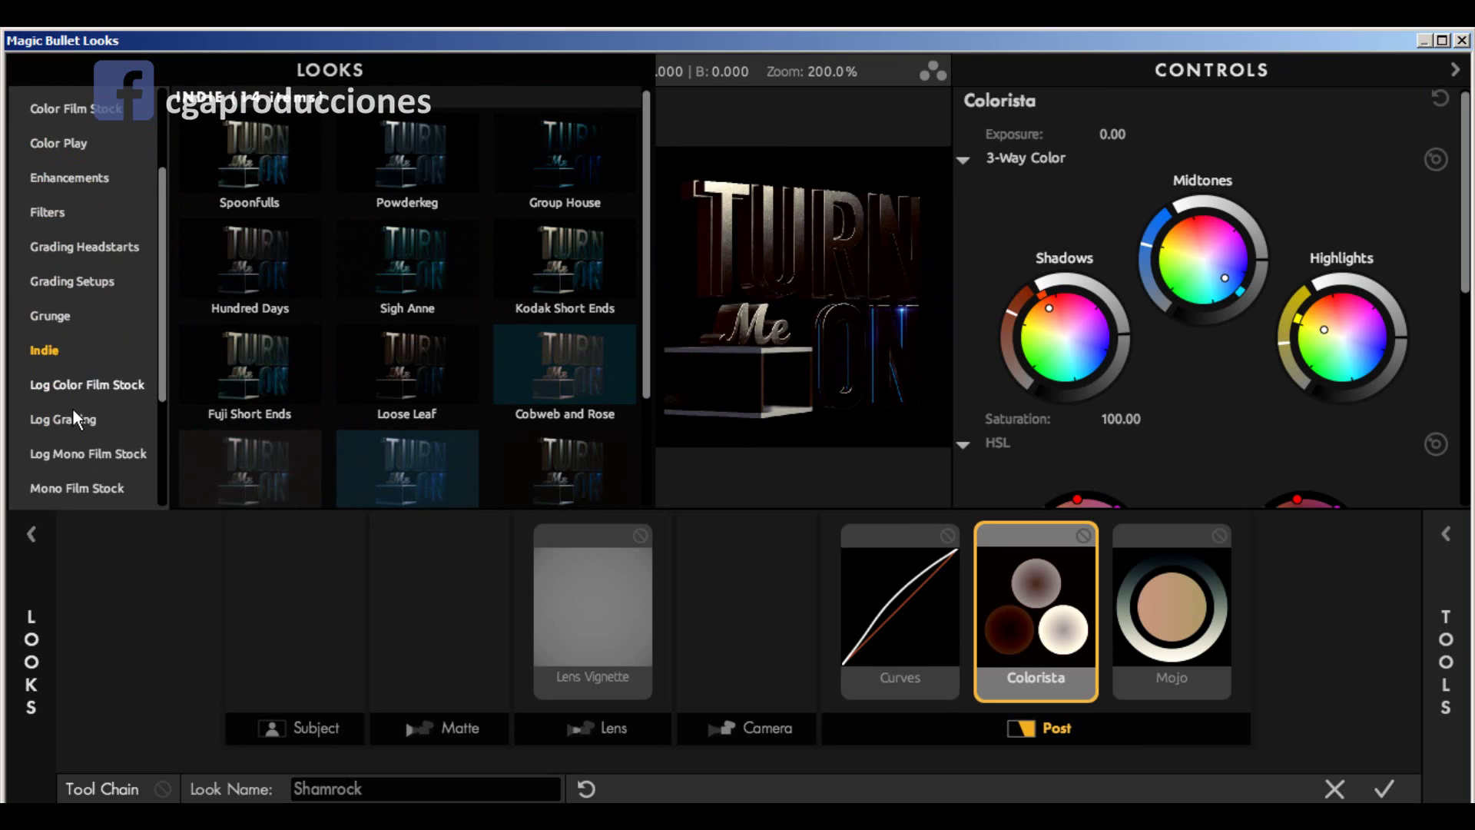
click(75, 395)
click(67, 362)
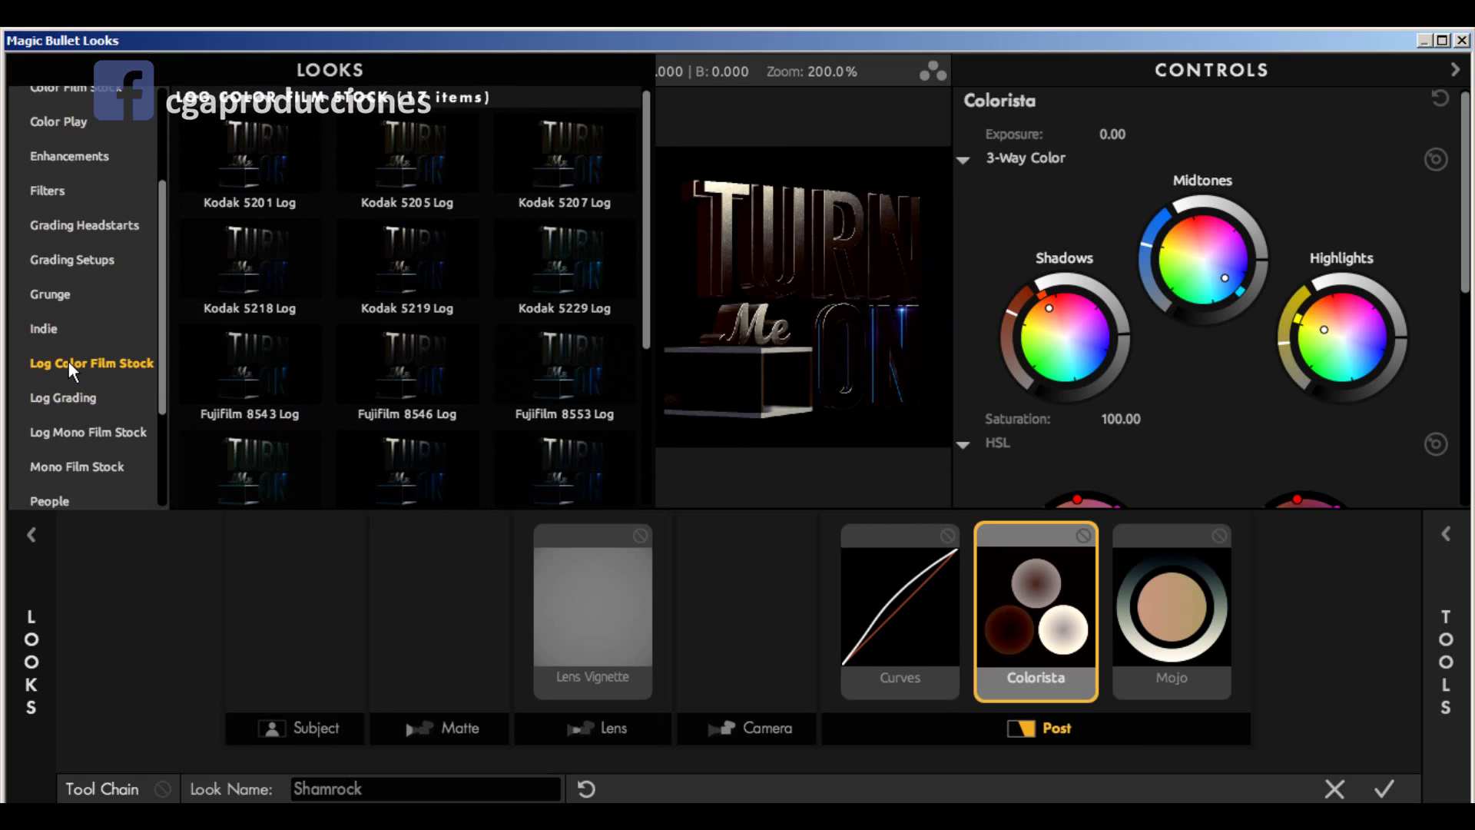
click(80, 464)
scroll(81, 322, up, 2)
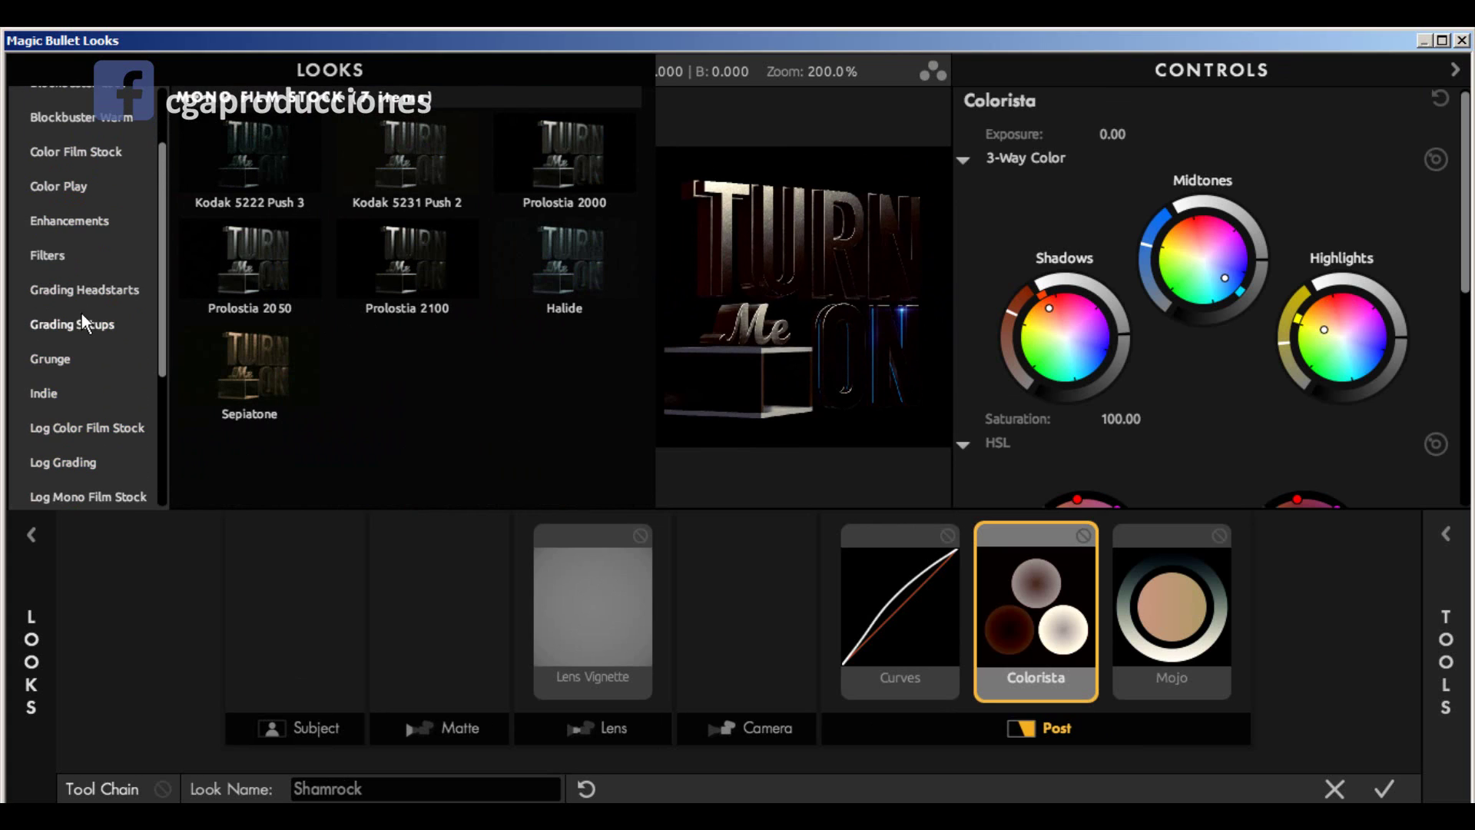
Step: Try the Filters looks Silvertone, Cat Eye Relight, Rocket Science, Day Trip, Rubber Seoul and Tanzania, and apply Sierra
click(39, 255)
click(547, 412)
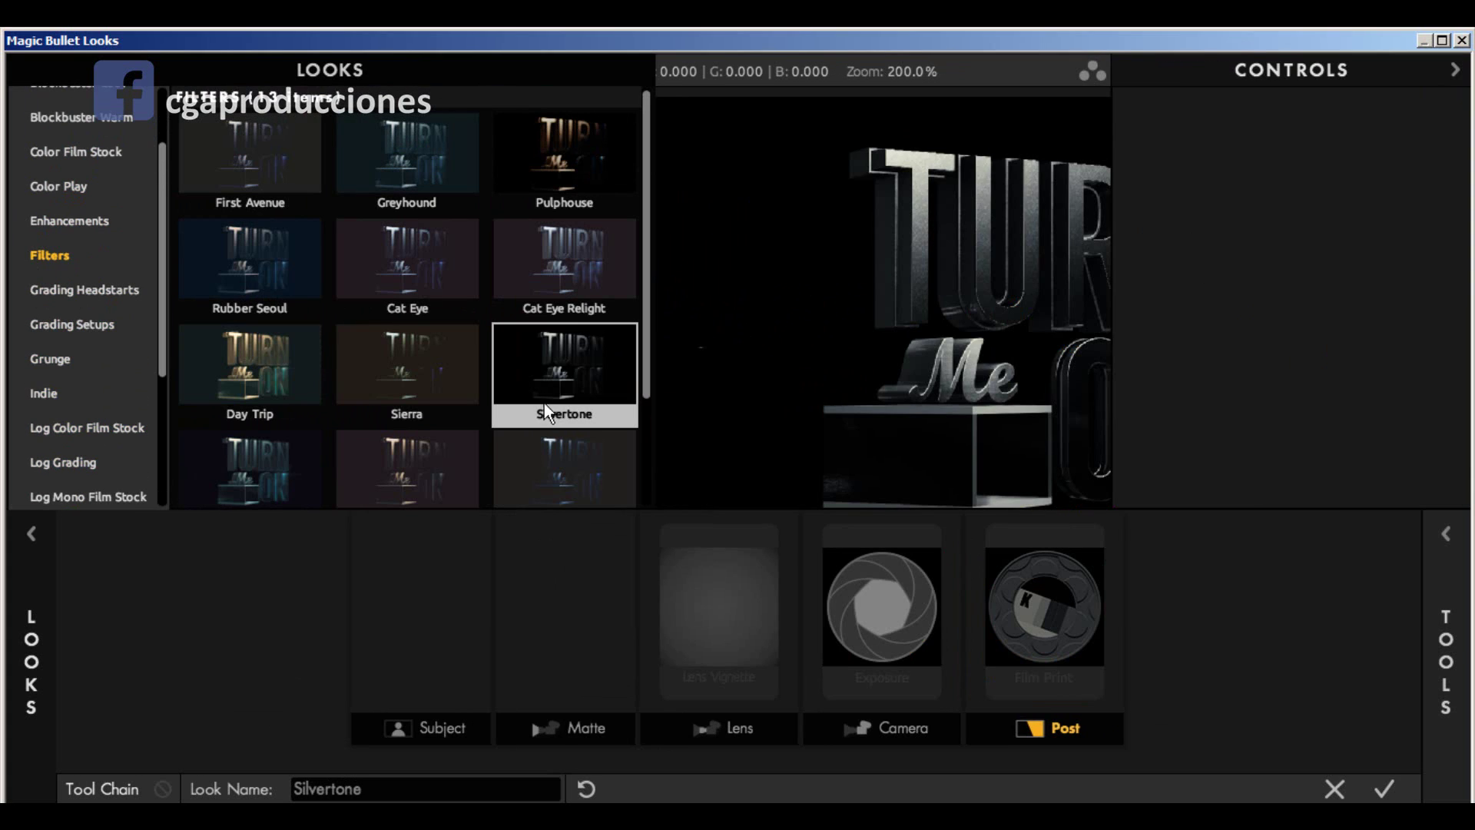
click(536, 265)
scroll(486, 406, down, 2)
click(295, 372)
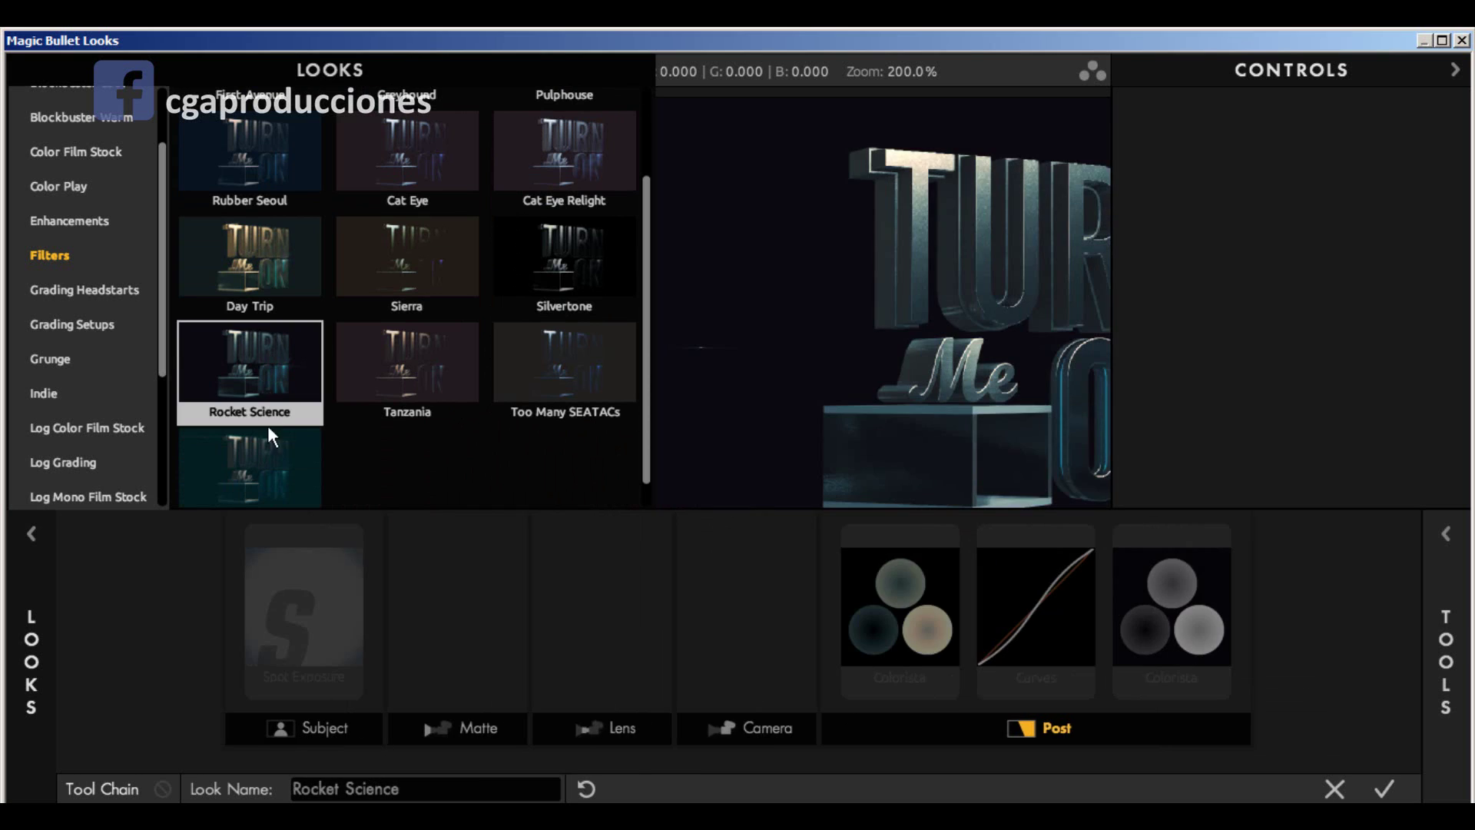
click(266, 455)
click(247, 385)
click(241, 290)
click(237, 163)
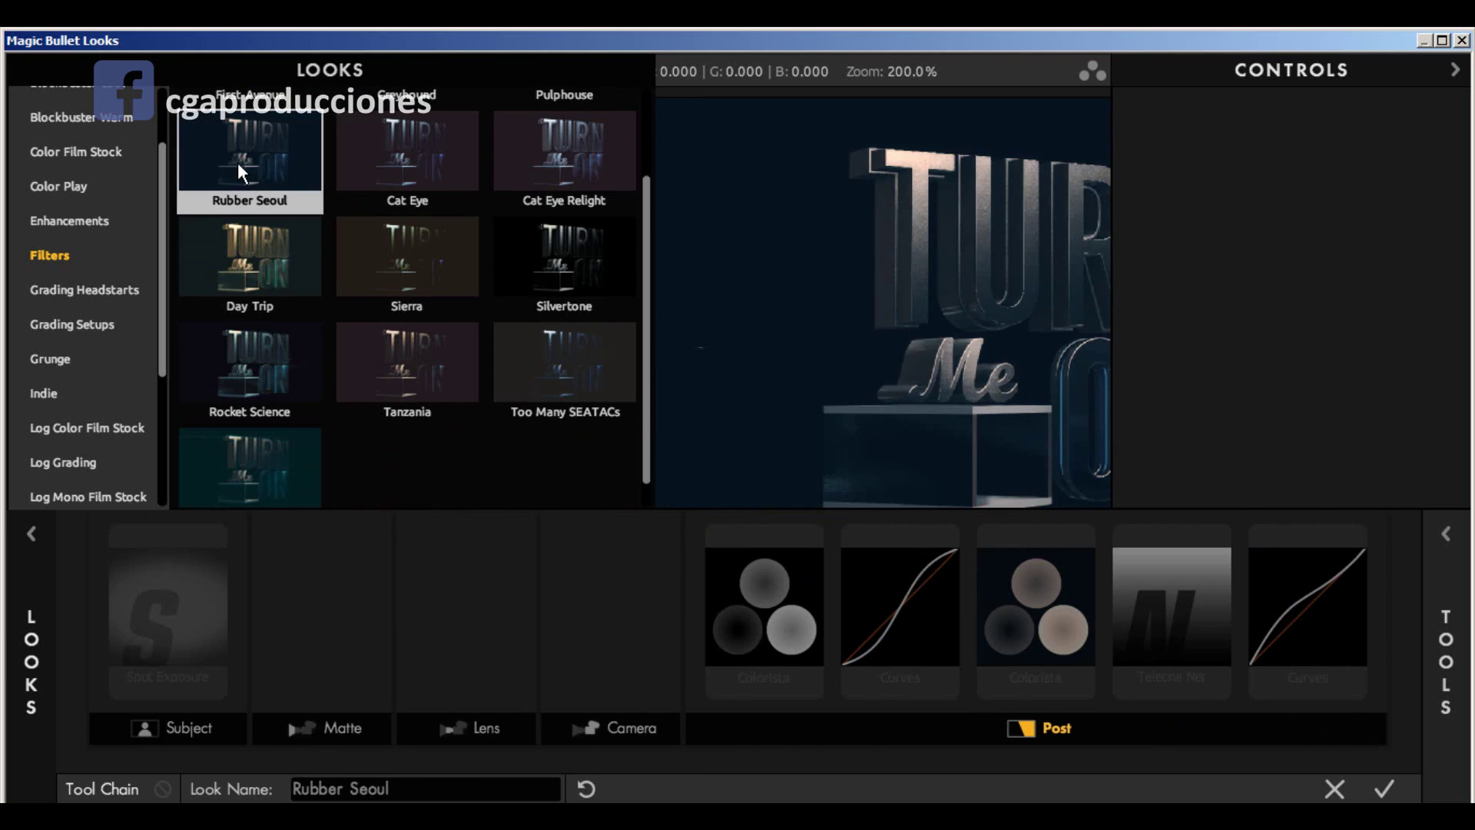
click(470, 355)
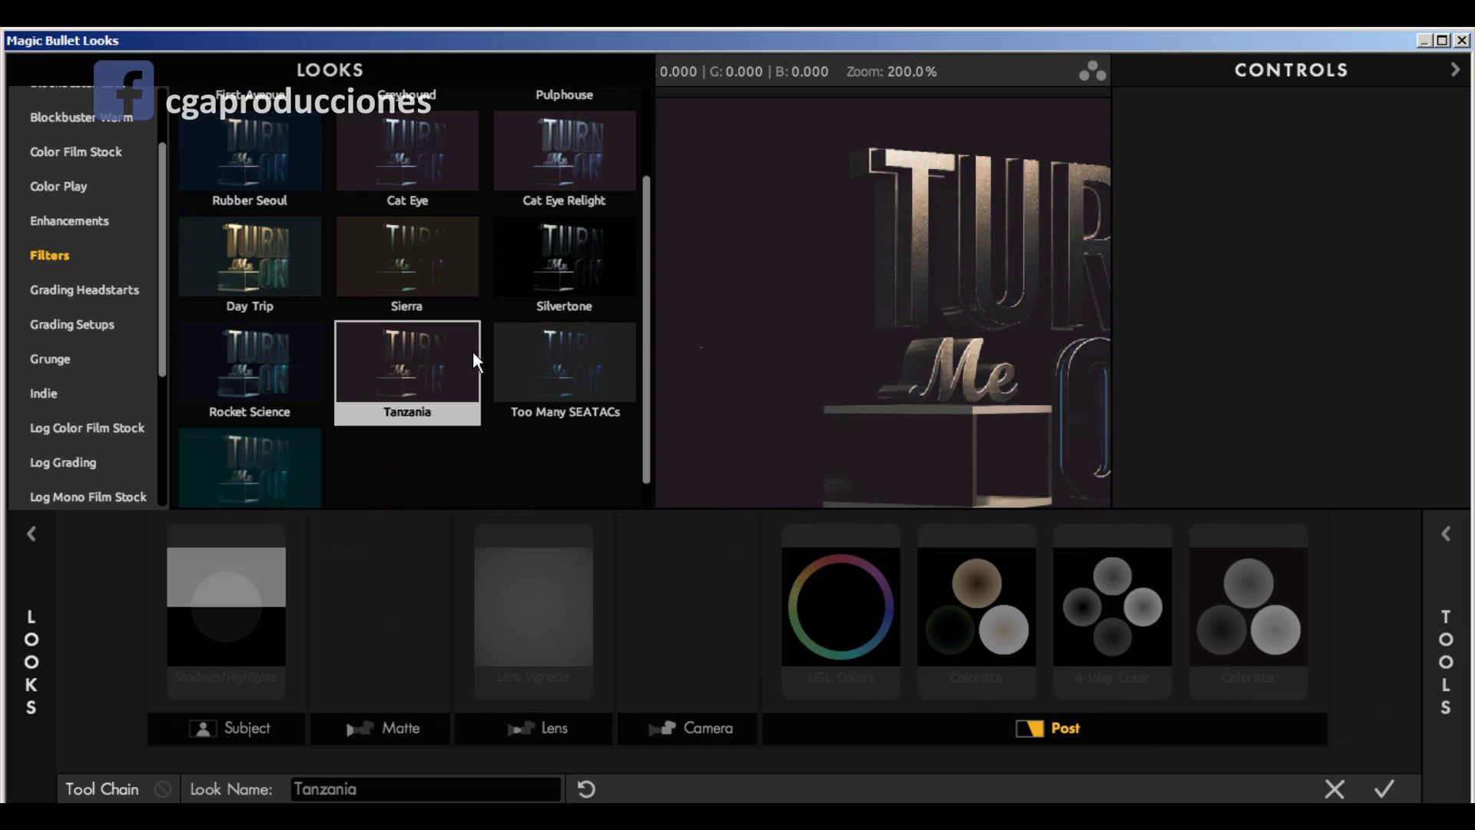
click(453, 267)
scroll(243, 334, up, 1)
Step: Apply the 3 Way Grade Headstart look from Grading Headstarts and accept it for the adjustment layer
click(98, 294)
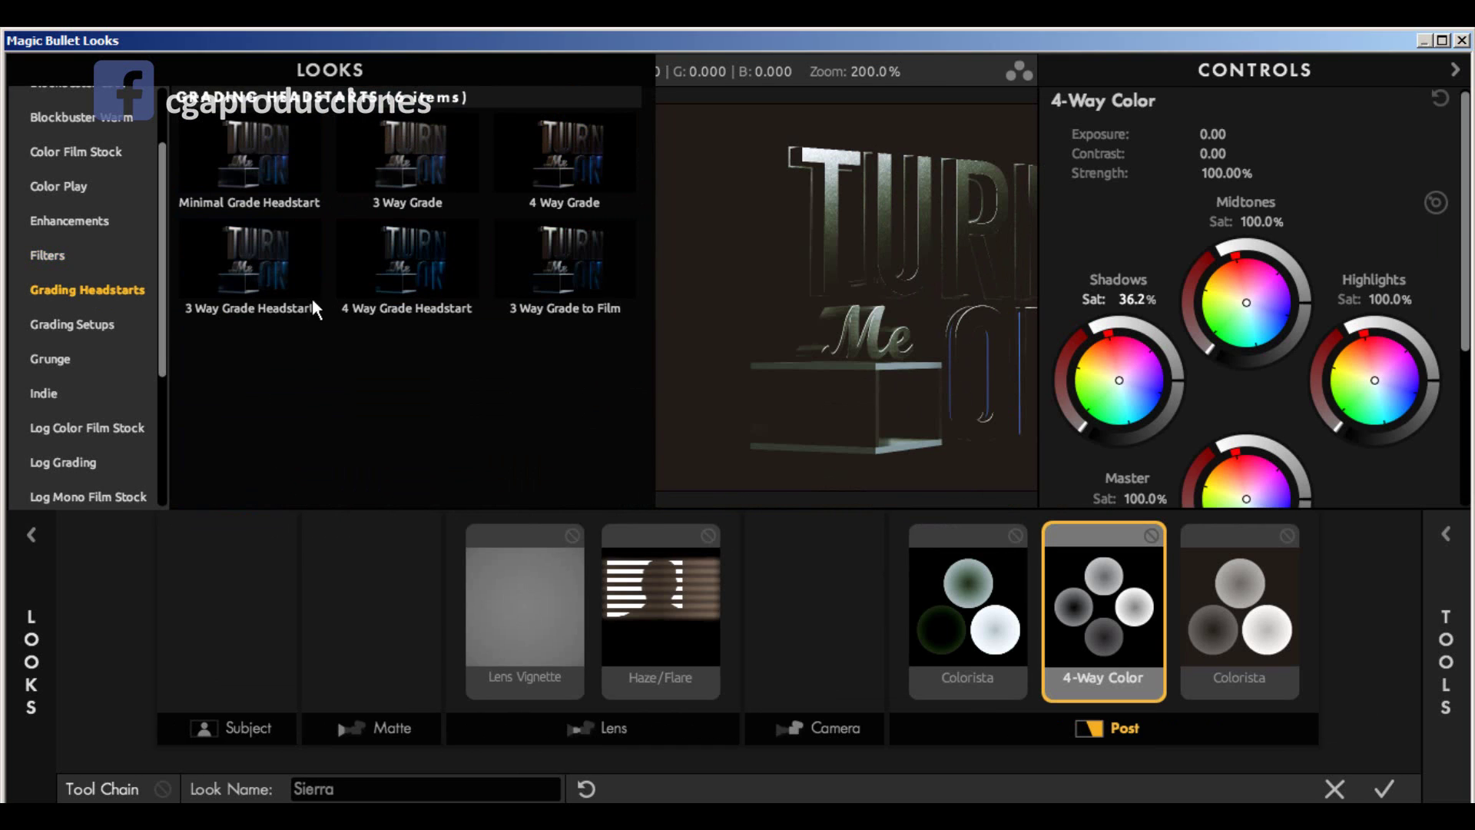
click(269, 275)
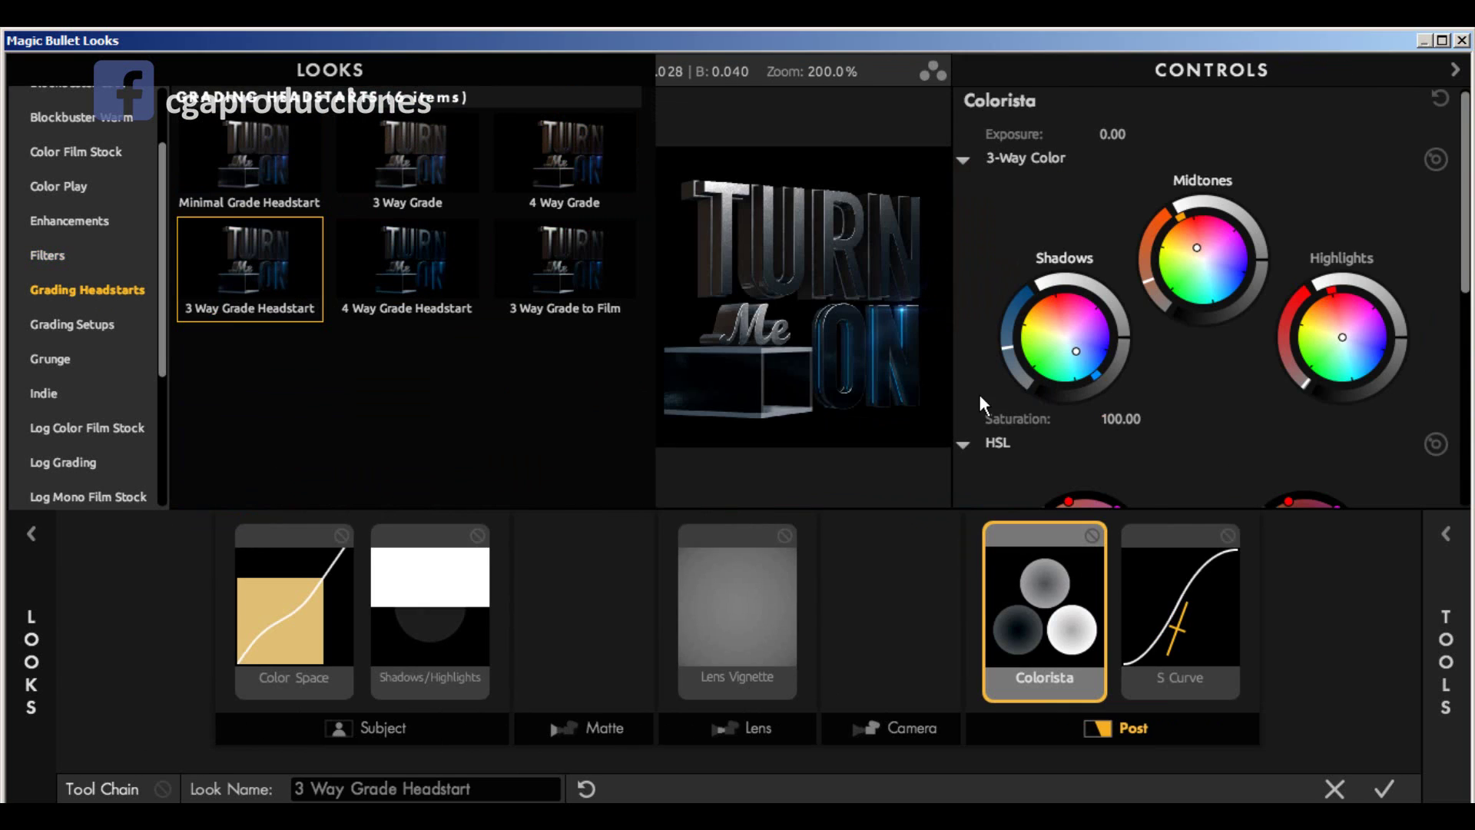
click(330, 315)
click(1385, 790)
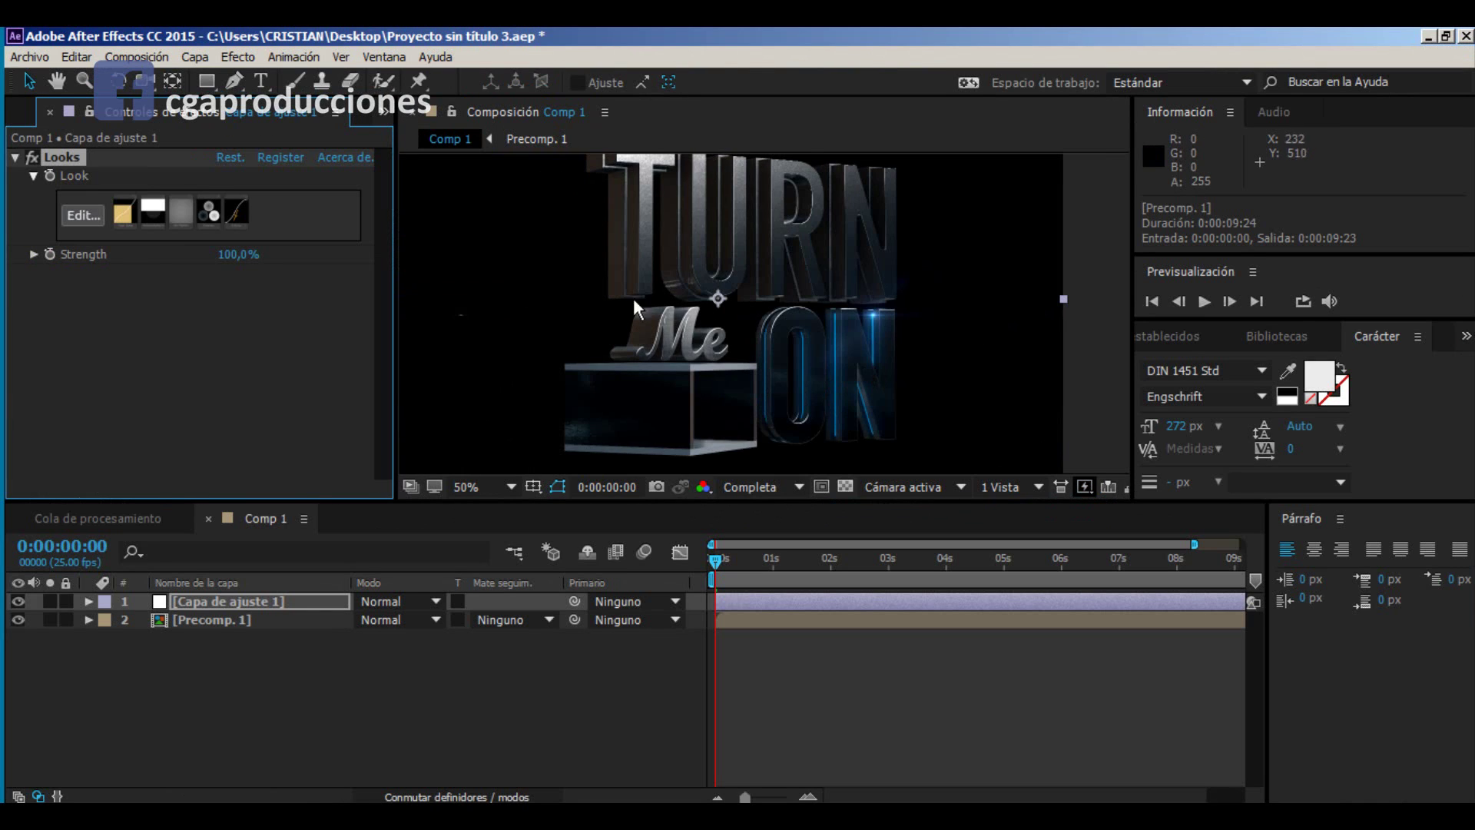
Step: Inspect the graded title at 25% and 50%, check the layers inside Precomp. 1 and return to Comp 1
key(period)
key(comma)
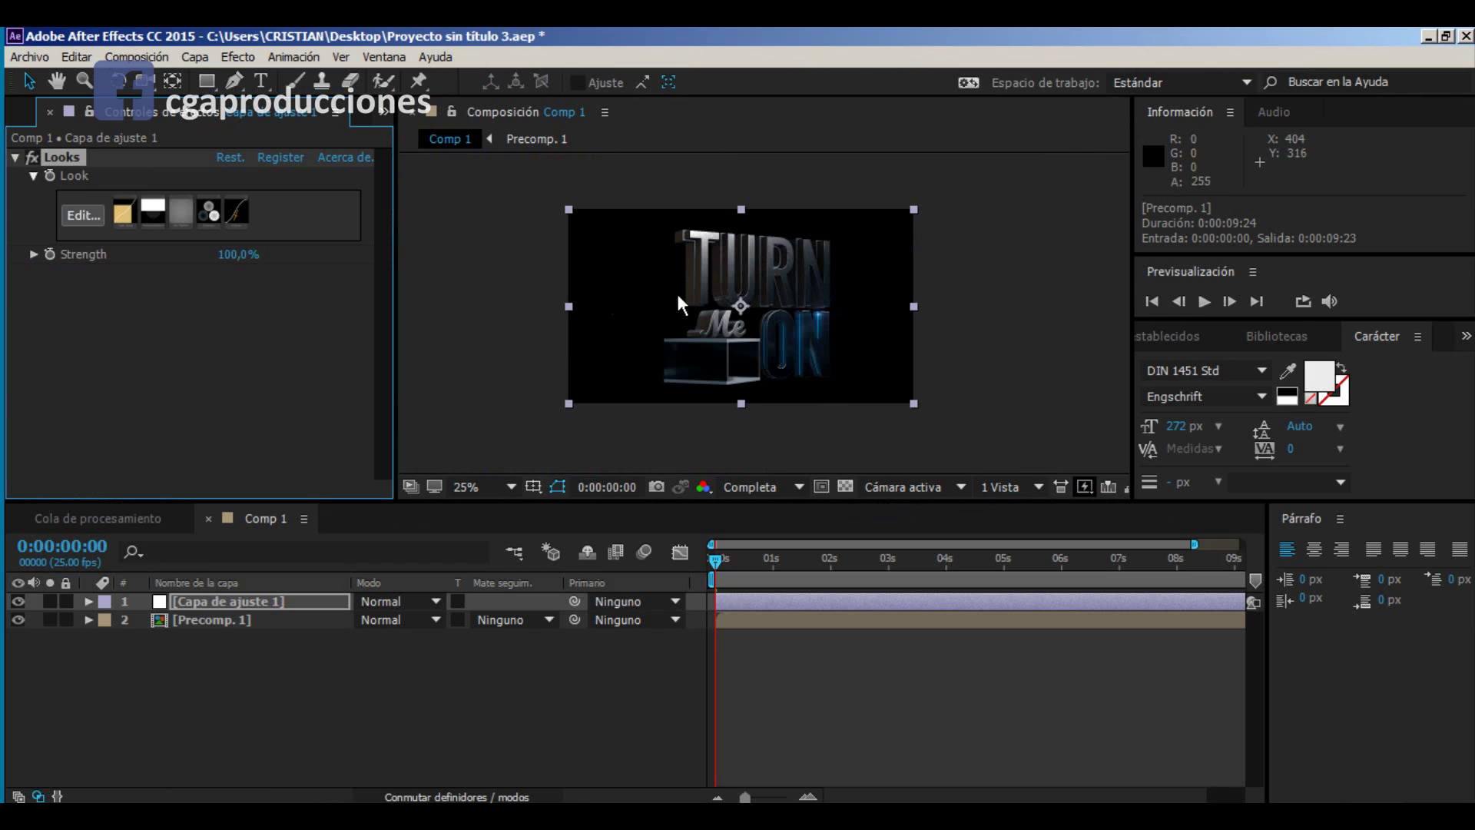
key(period)
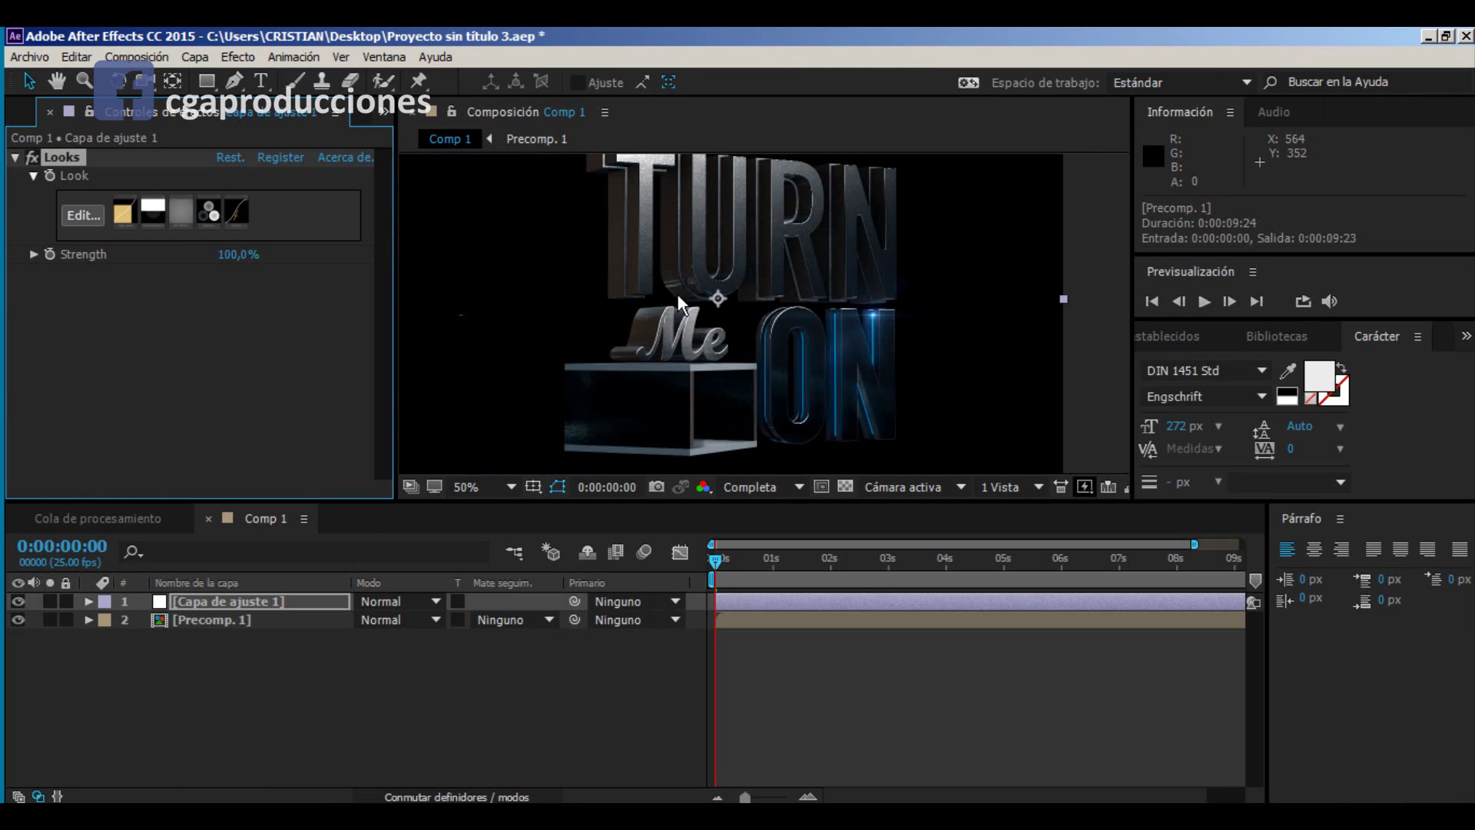
double_click(660, 376)
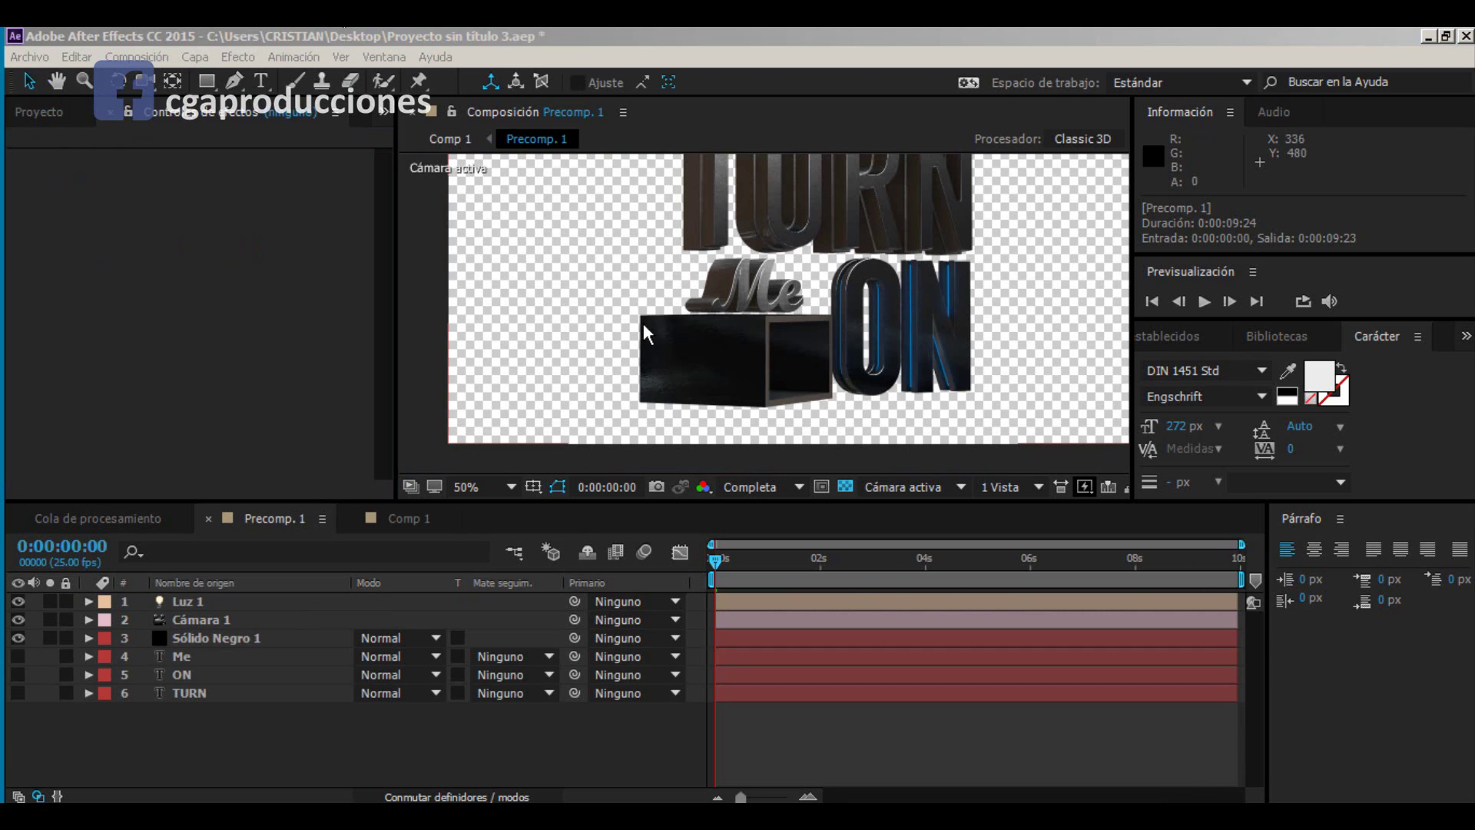
click(185, 721)
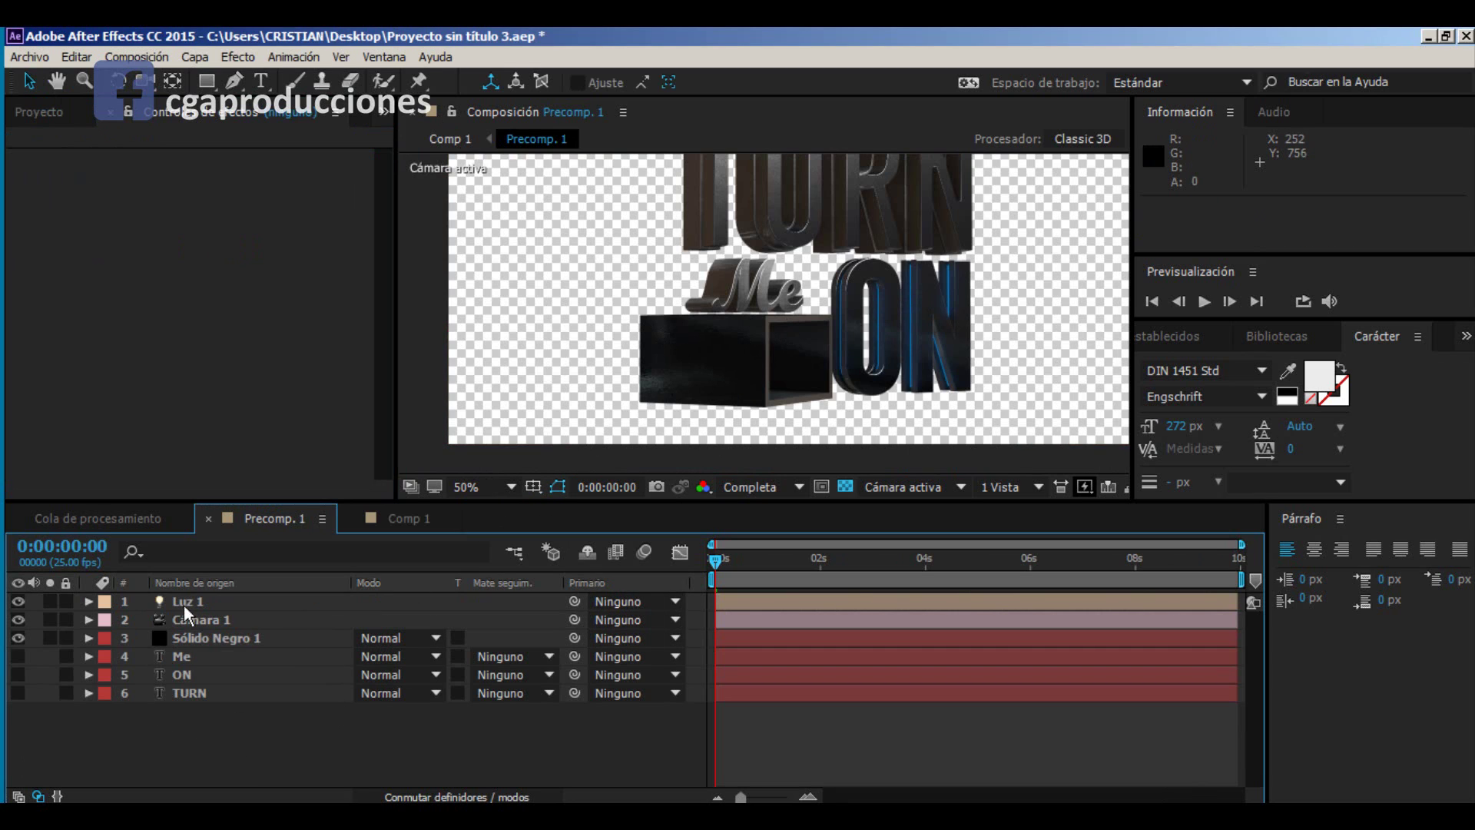
click(367, 522)
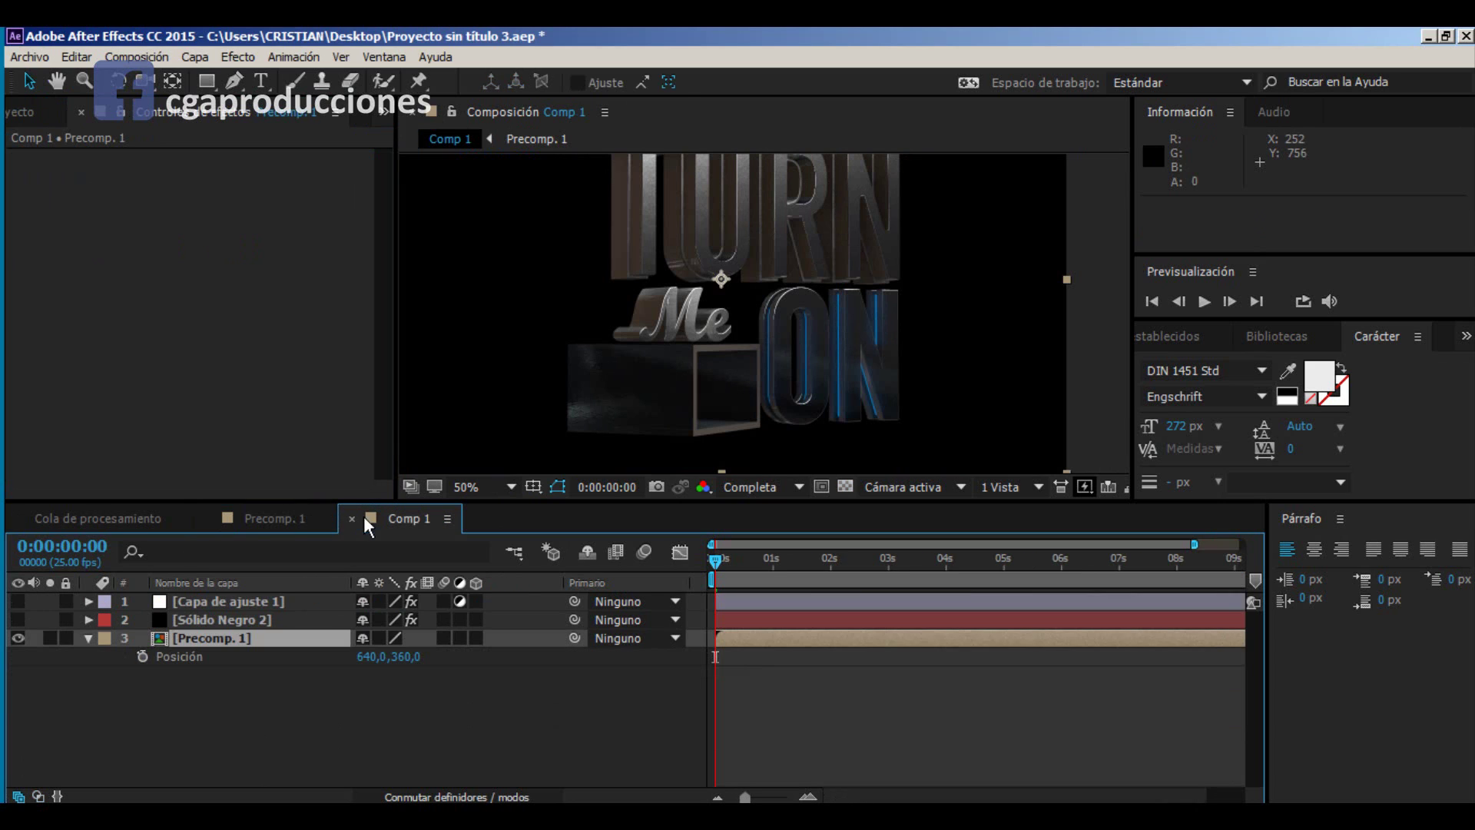
Step: Make the Sólido Negro 2 flare layer visible and check it alone by temporarily hiding Precomp. 1
click(181, 620)
click(18, 619)
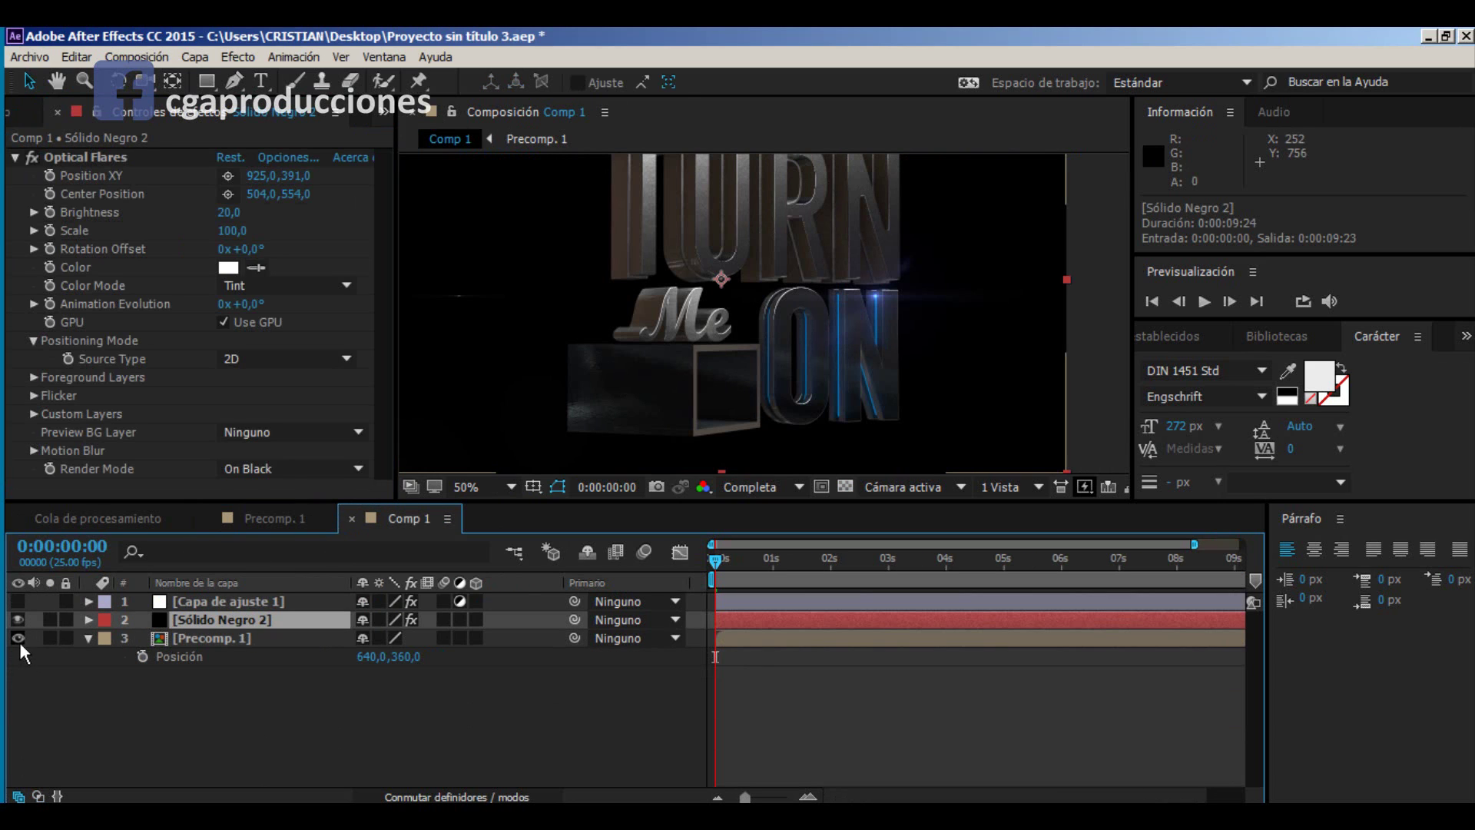
click(18, 639)
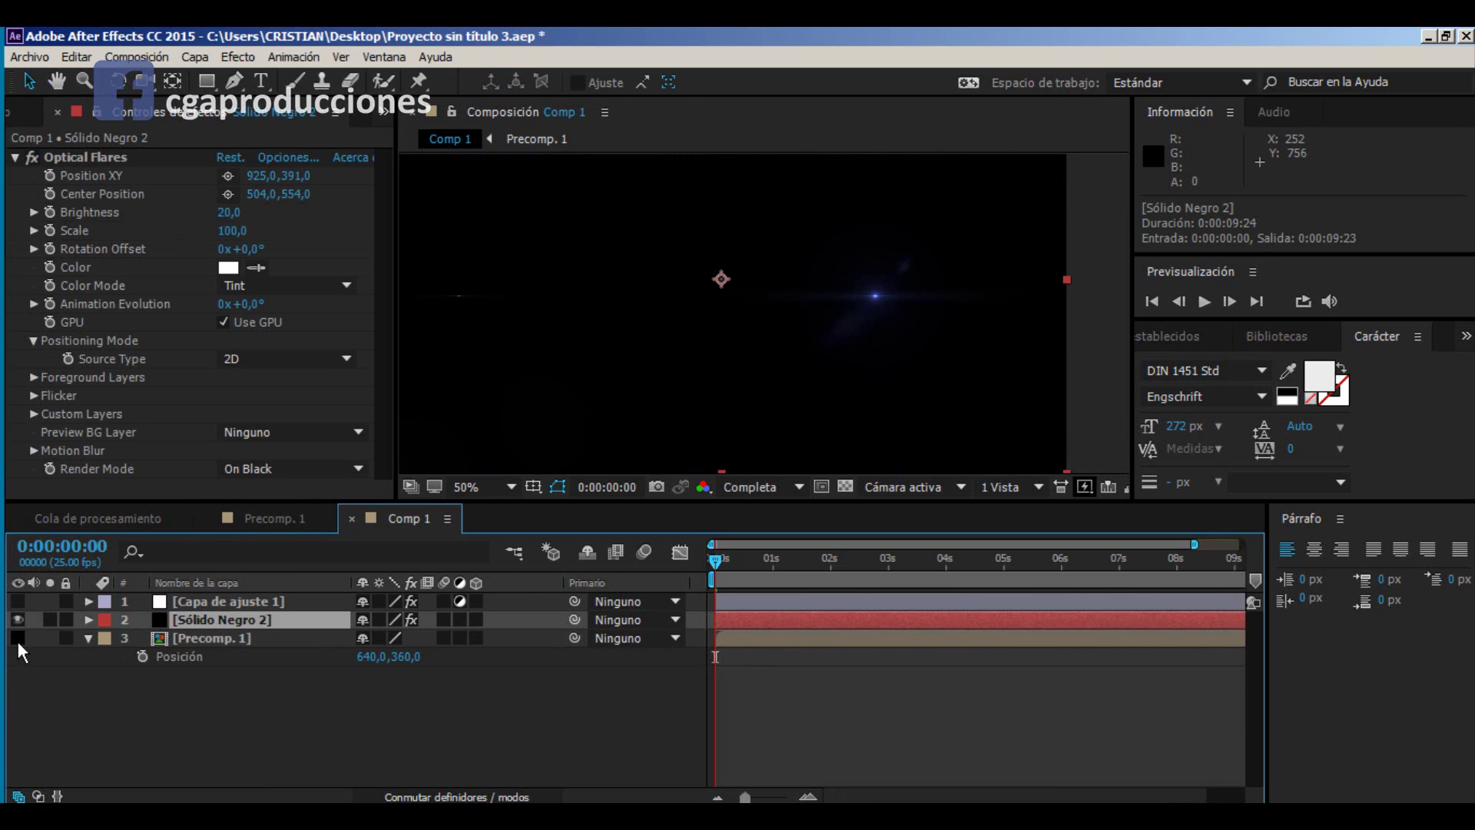
click(846, 487)
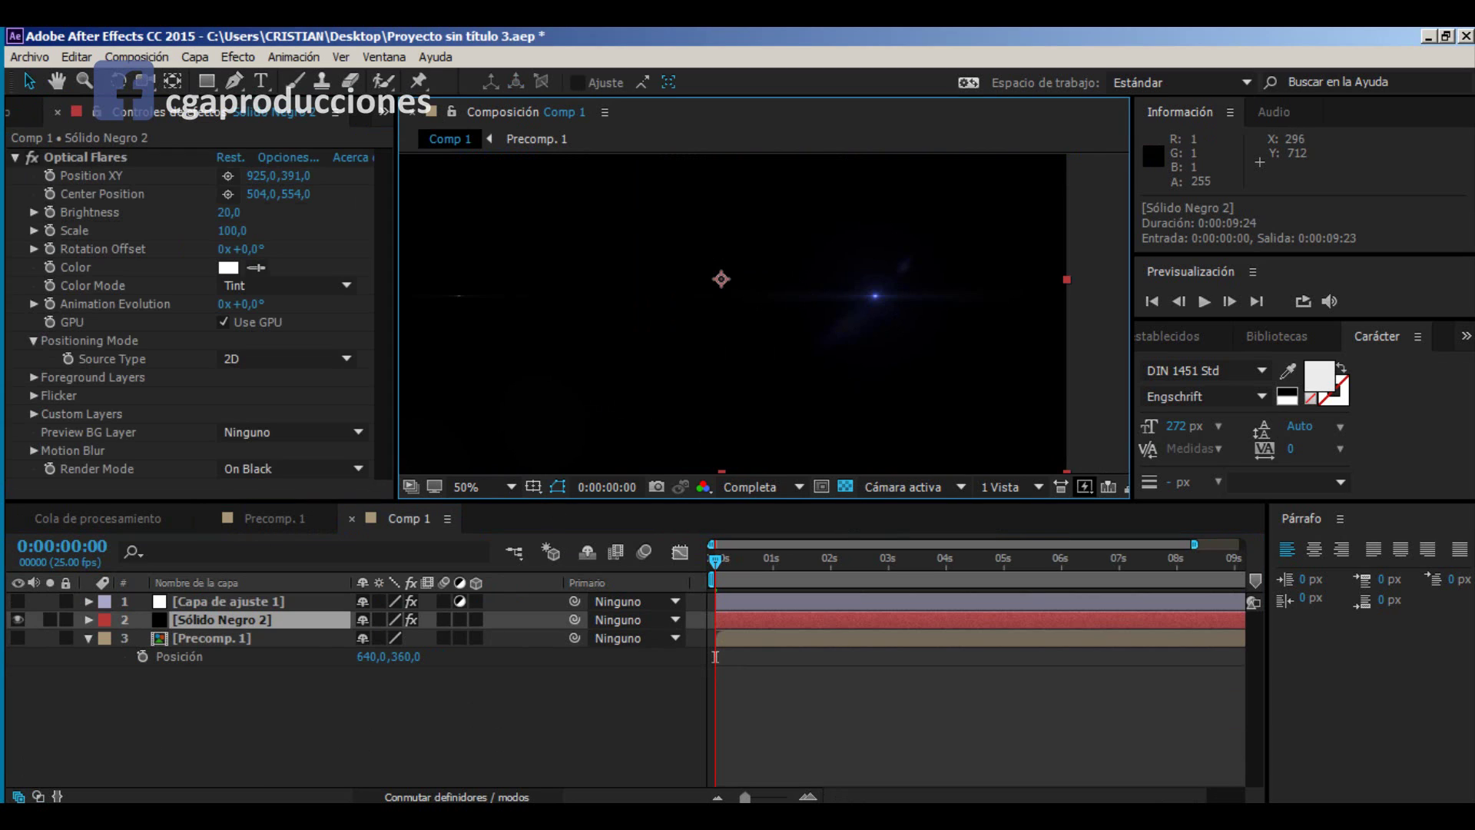
click(17, 638)
click(238, 638)
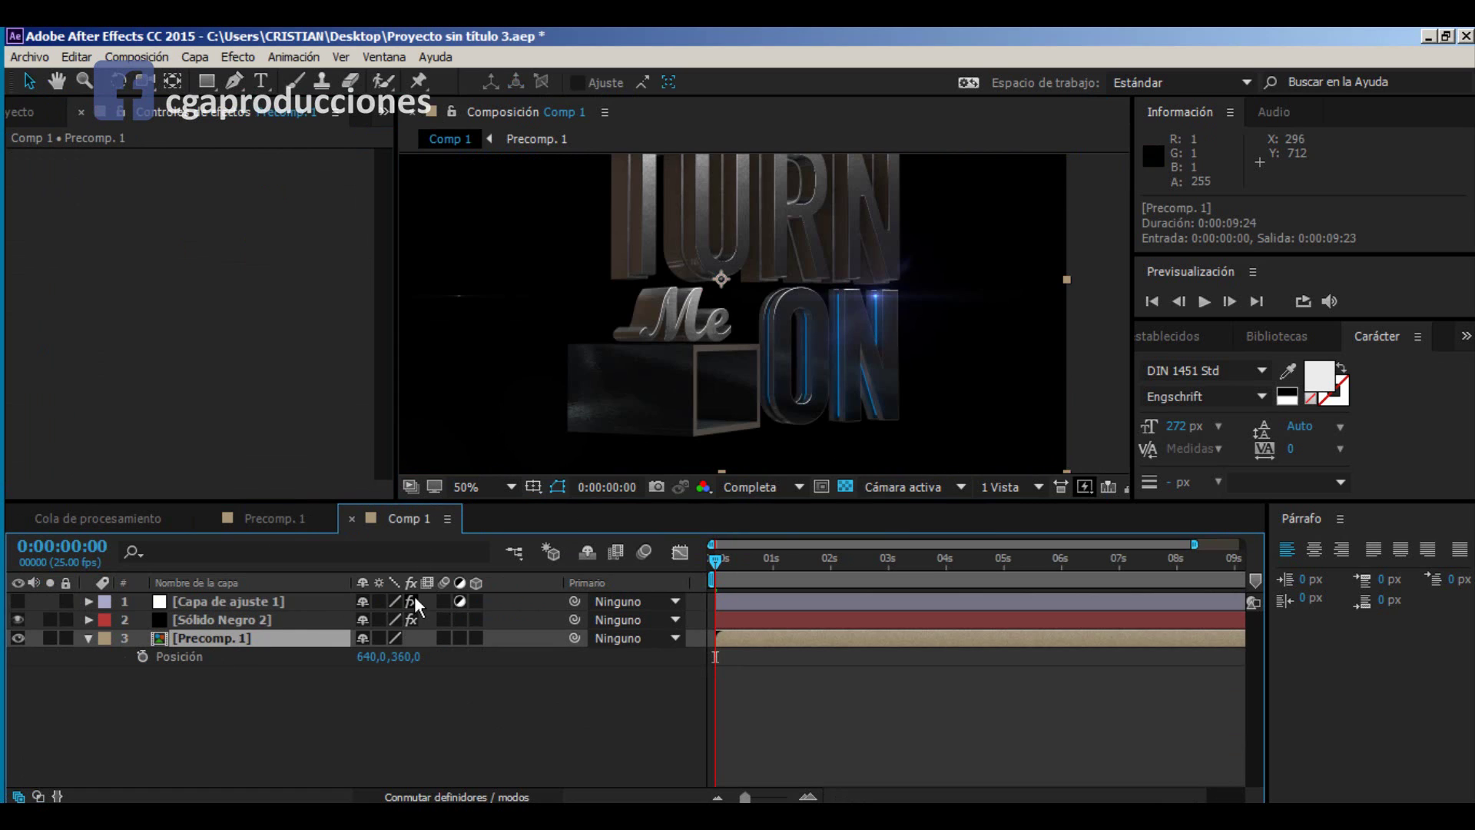
key(ctrl+d)
key(s)
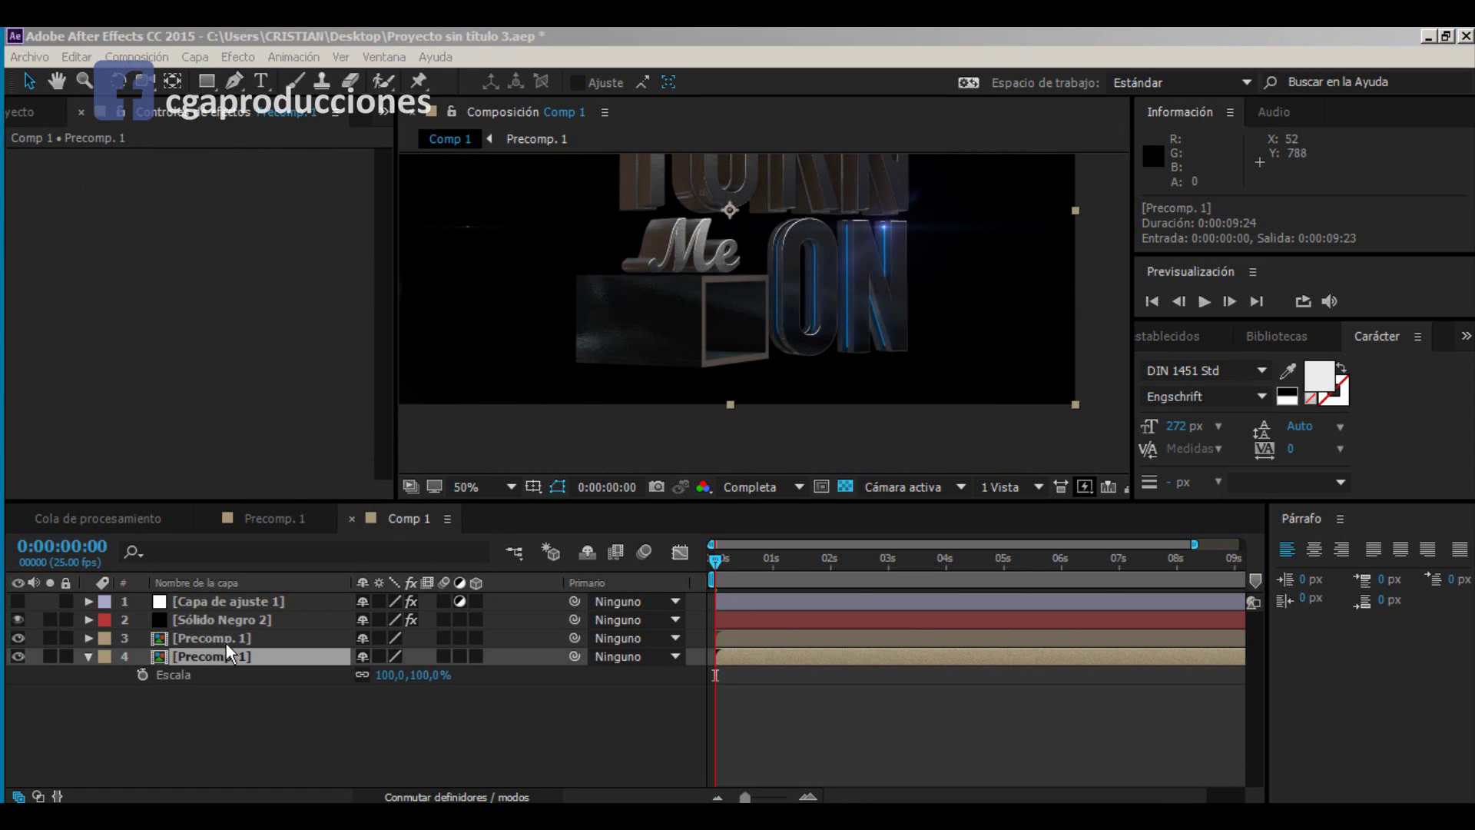
click(227, 654)
key(Delete)
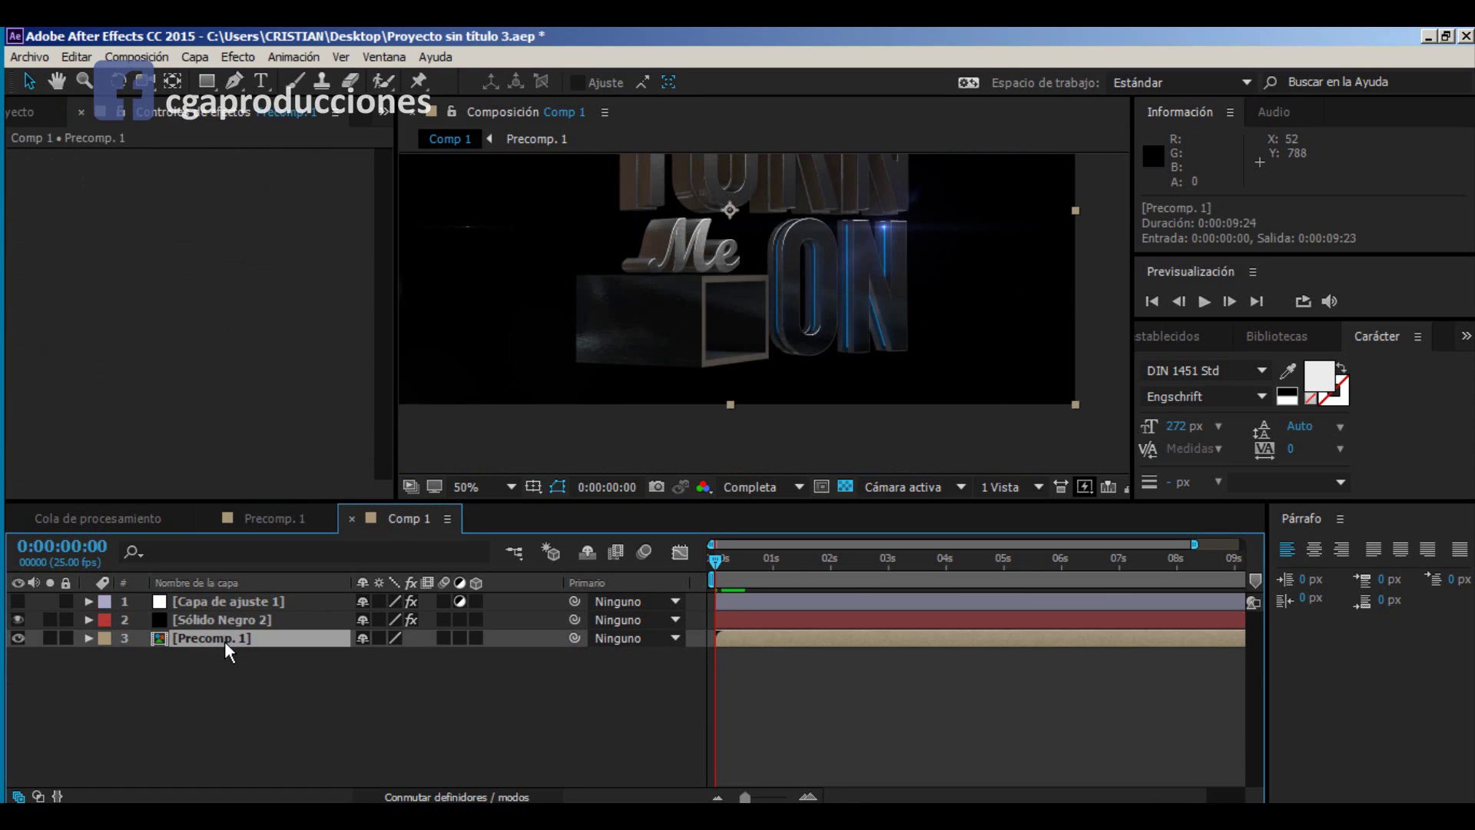
Step: Duplicate Precomp. 1 and flip the lower copy vertically by unlinking its scale and setting it to 100, -100%
key(ctrl+d)
click(278, 659)
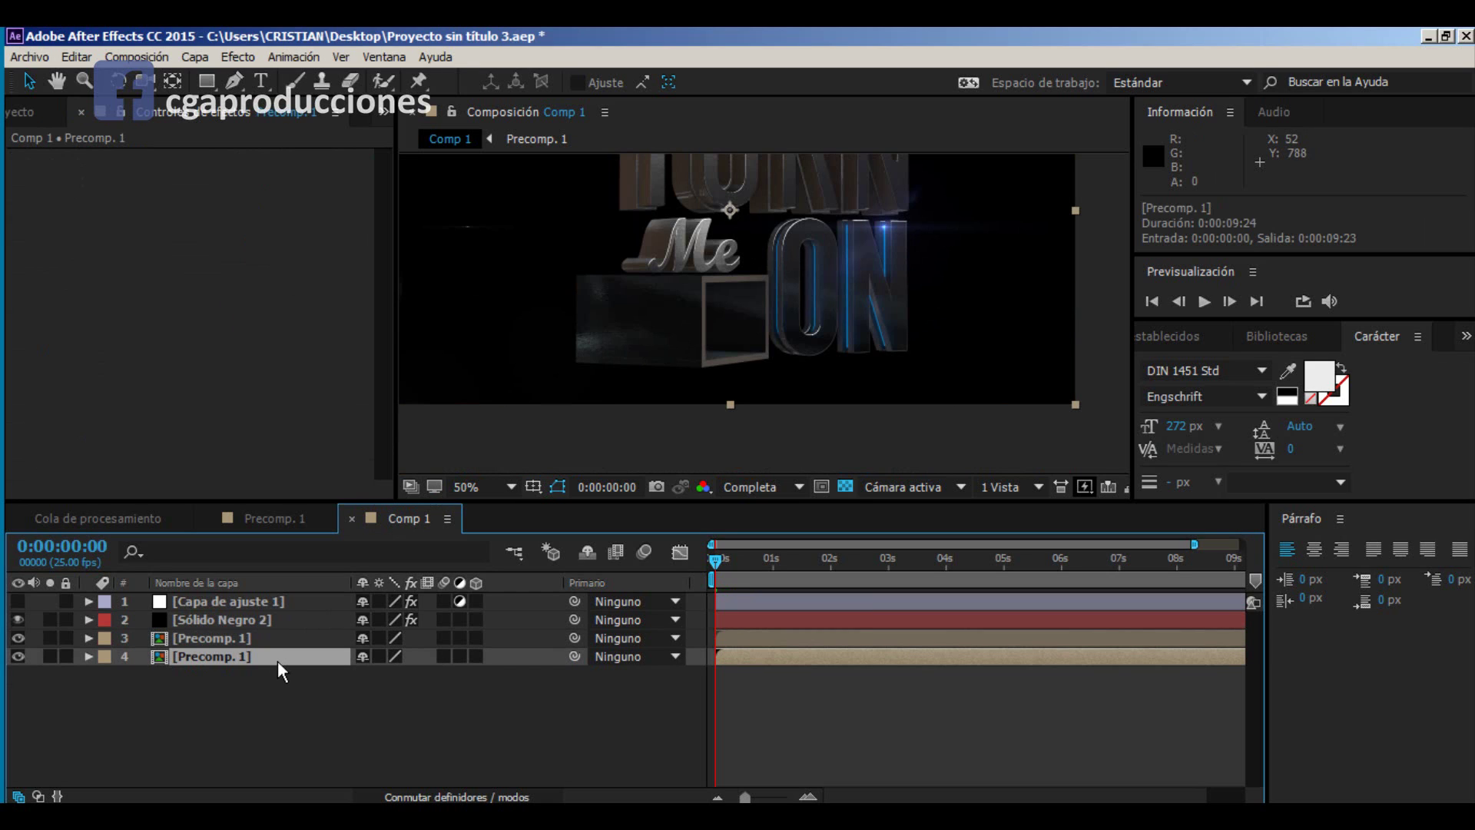
key(s)
click(360, 675)
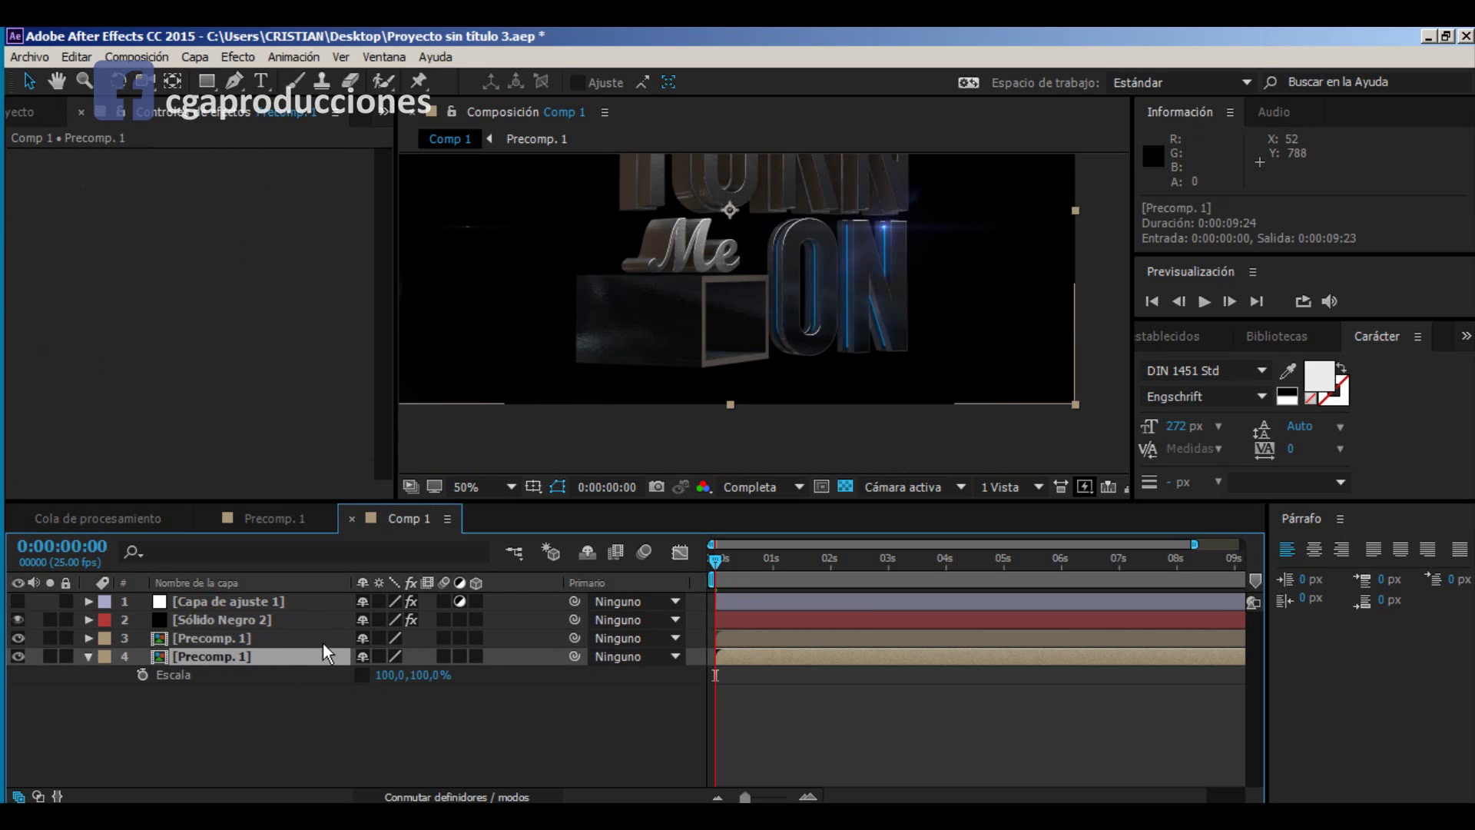
click(430, 680)
text(-0)
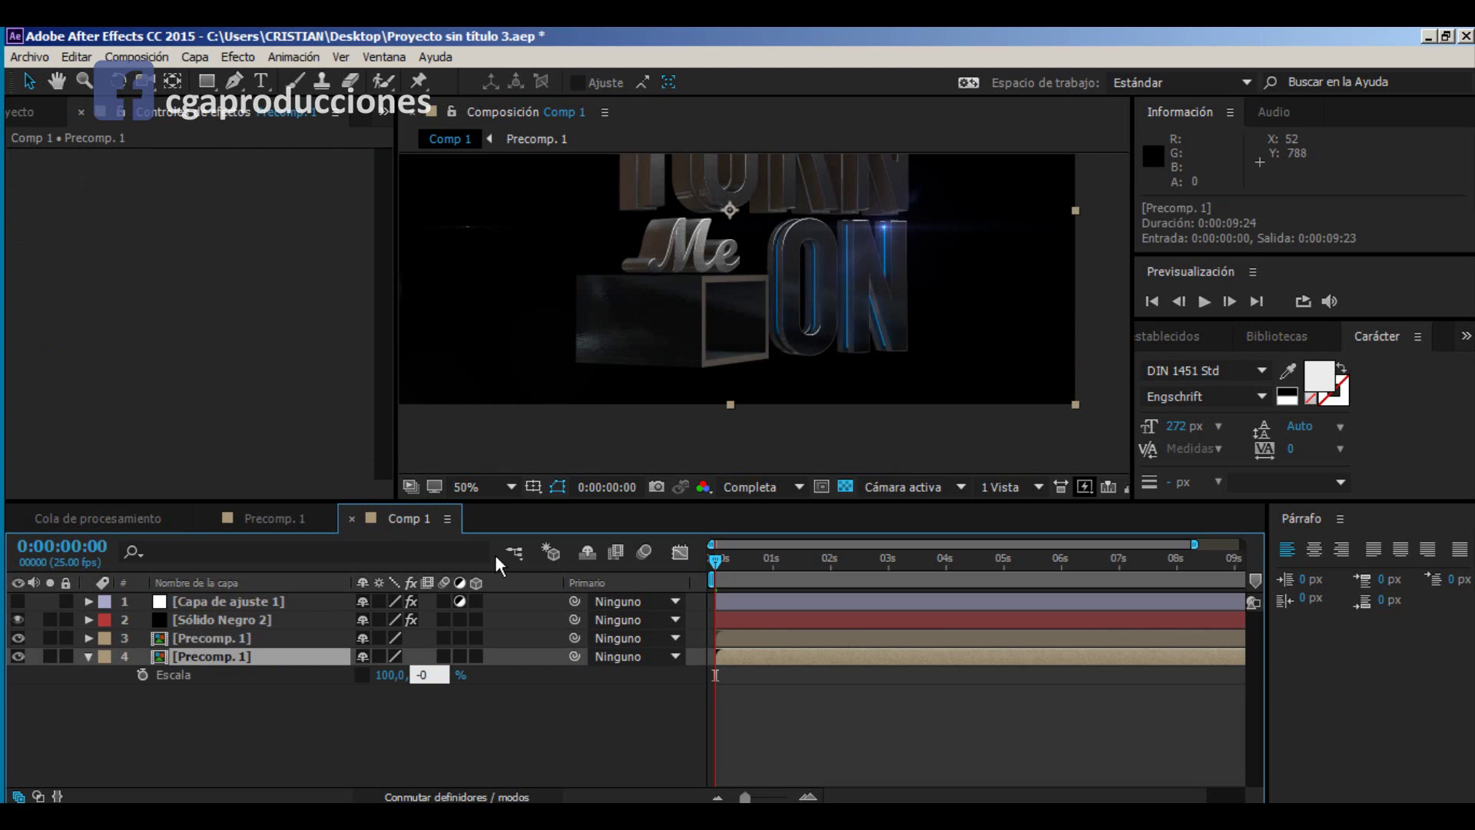
text(100)
key(Return)
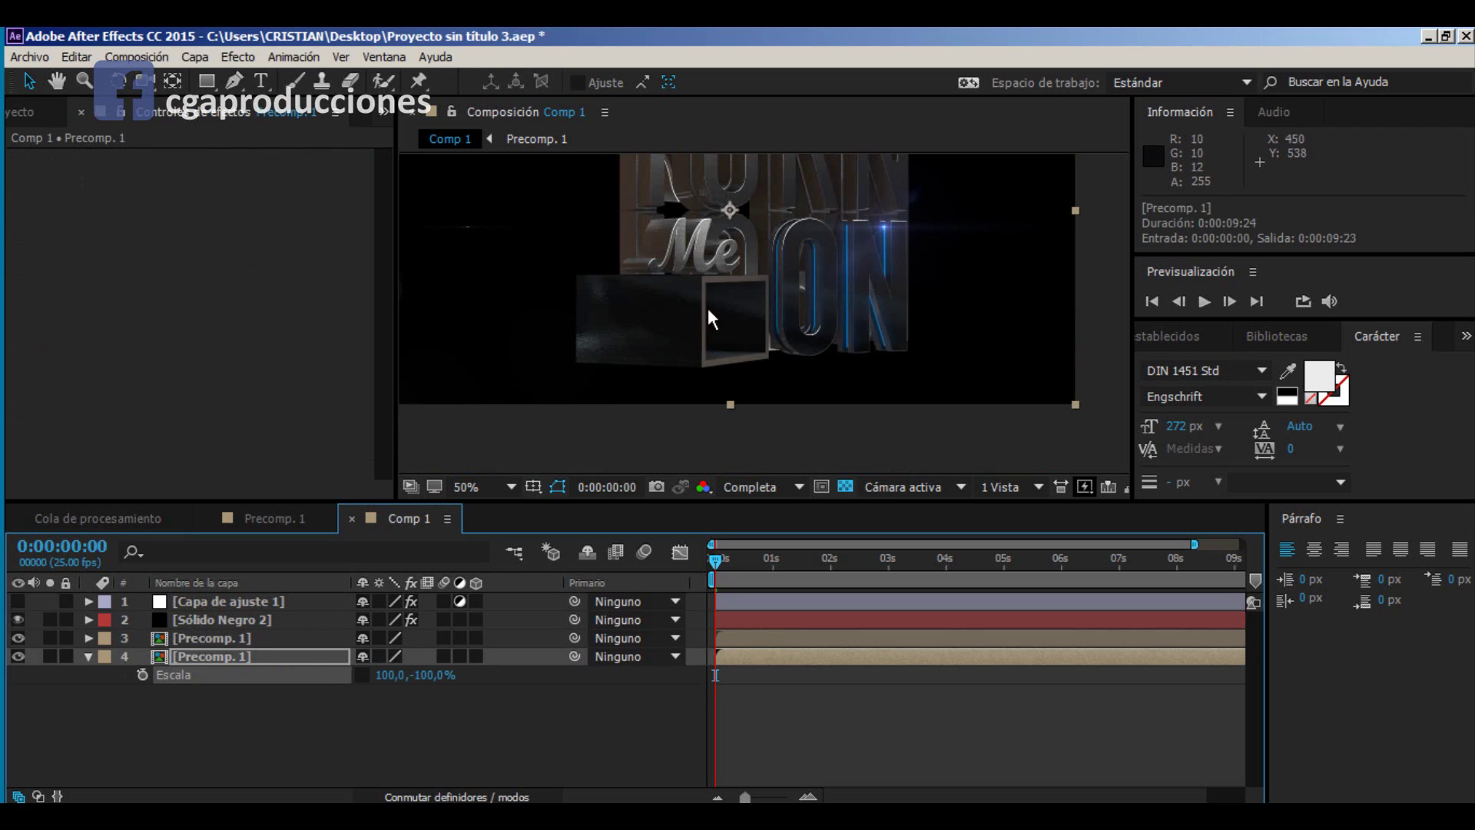
Step: Move the flipped copy down beneath the title as a reflection, to a position of about 640.5, 903.5
drag(711, 319, 734, 385)
scroll(732, 380, up, 1)
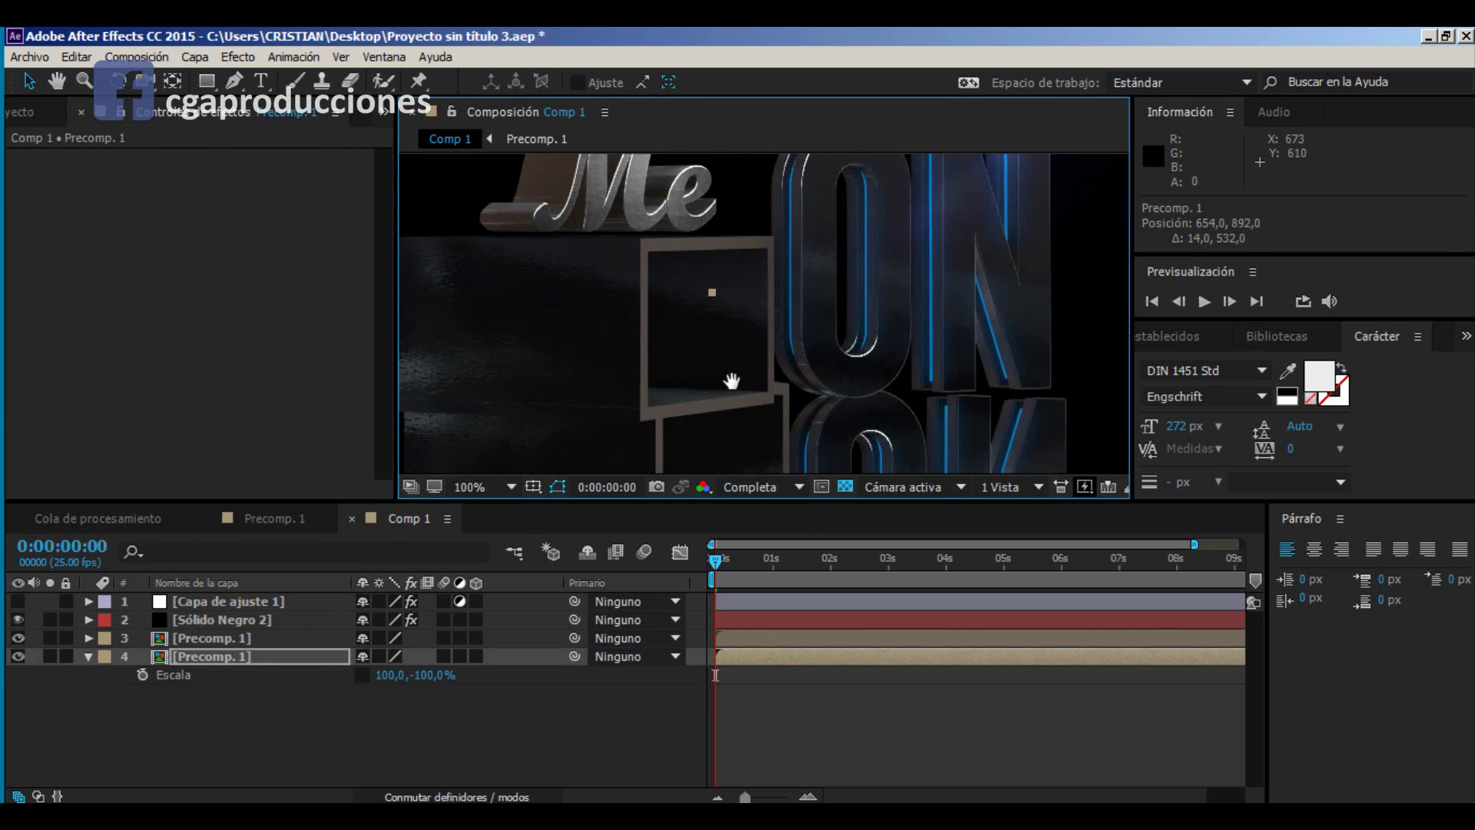
middle_drag(732, 380, 732, 326)
drag(771, 366, 782, 417)
scroll(774, 395, up, 1)
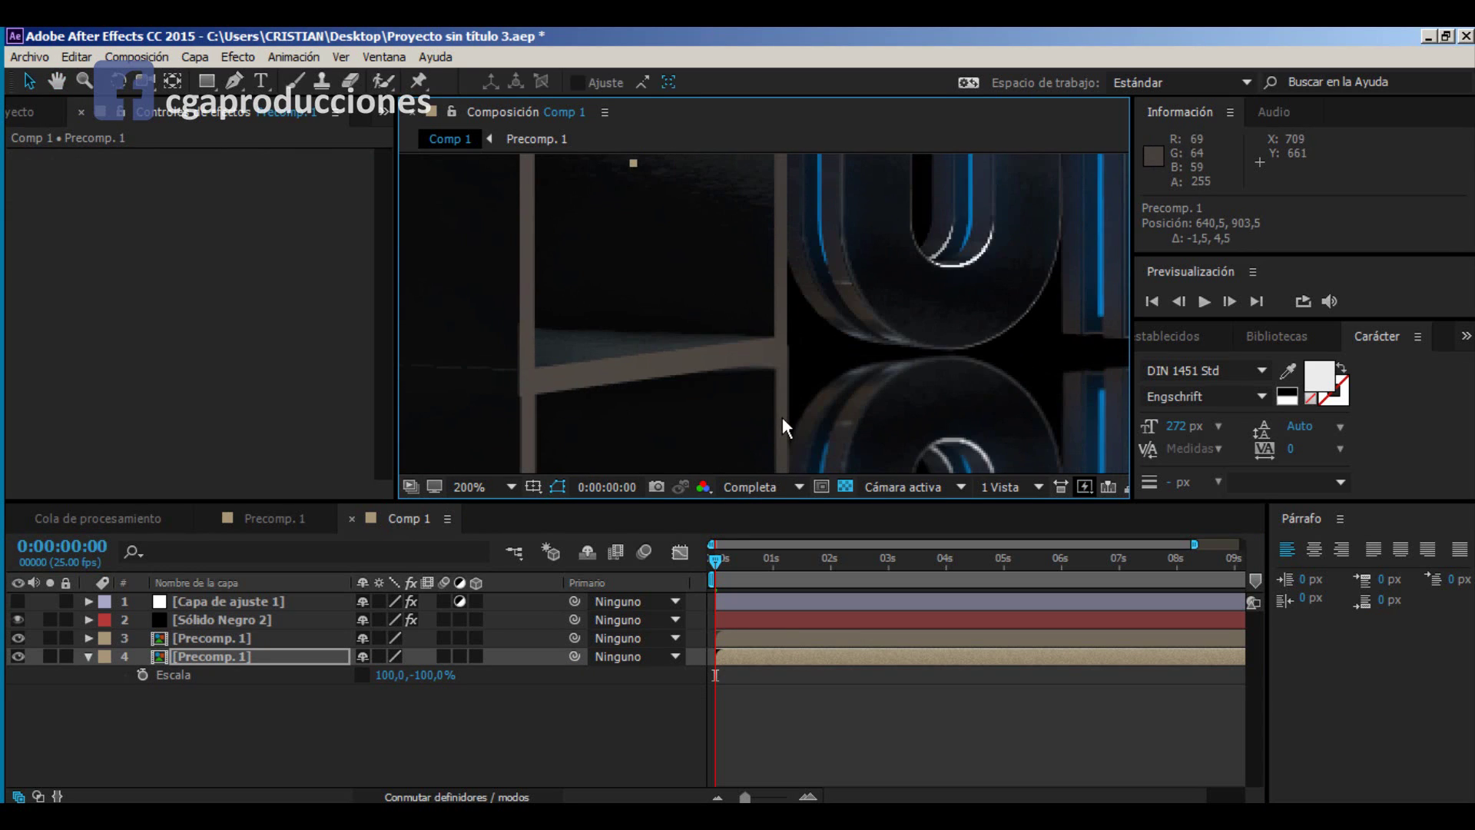
scroll(782, 415, down, 2)
scroll(776, 384, up, 1)
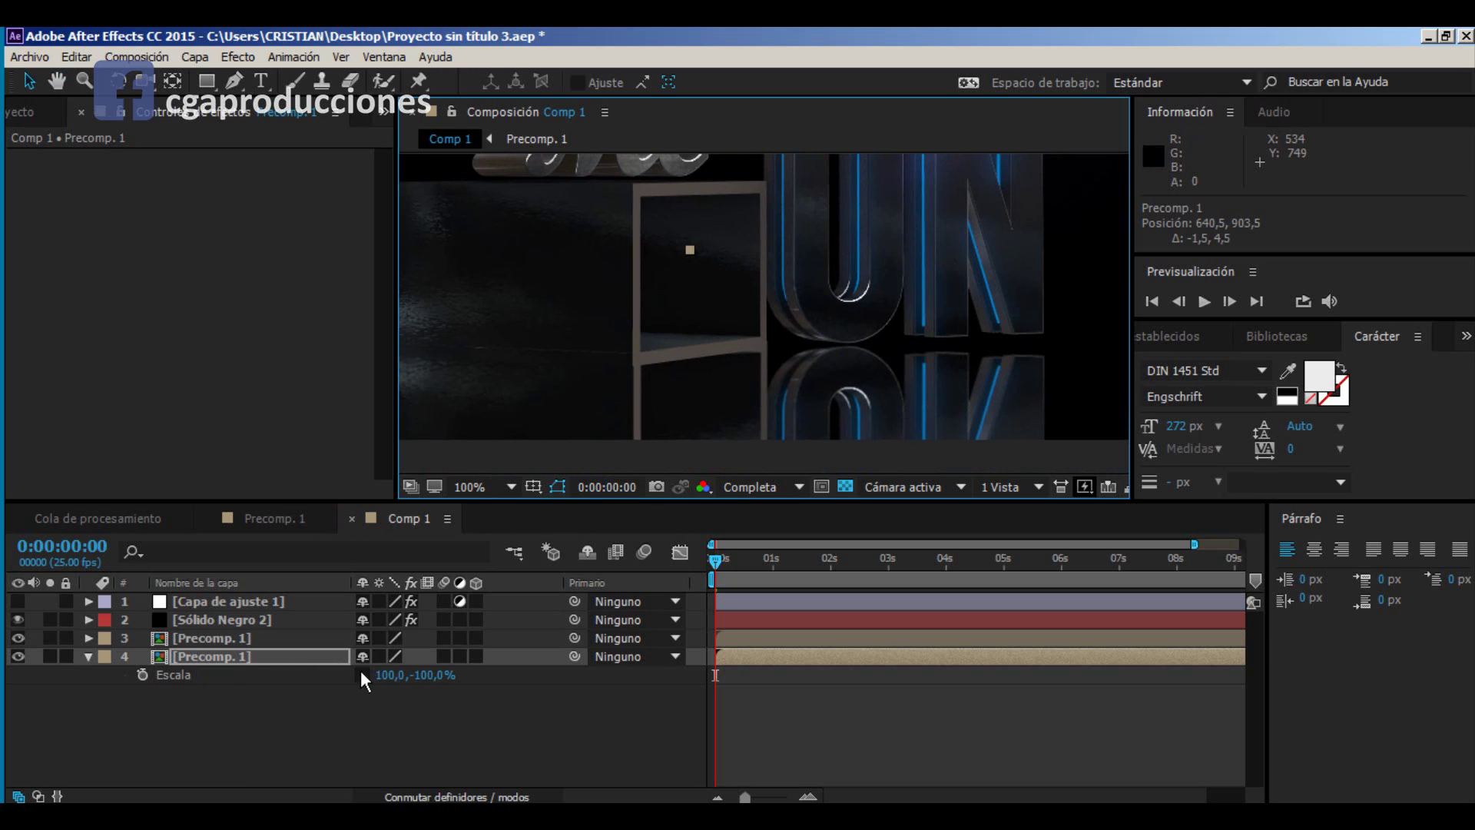
Step: Make the flipped Precomp. 1 copy a 3D layer and set its Z orientation to 356°
click(522, 797)
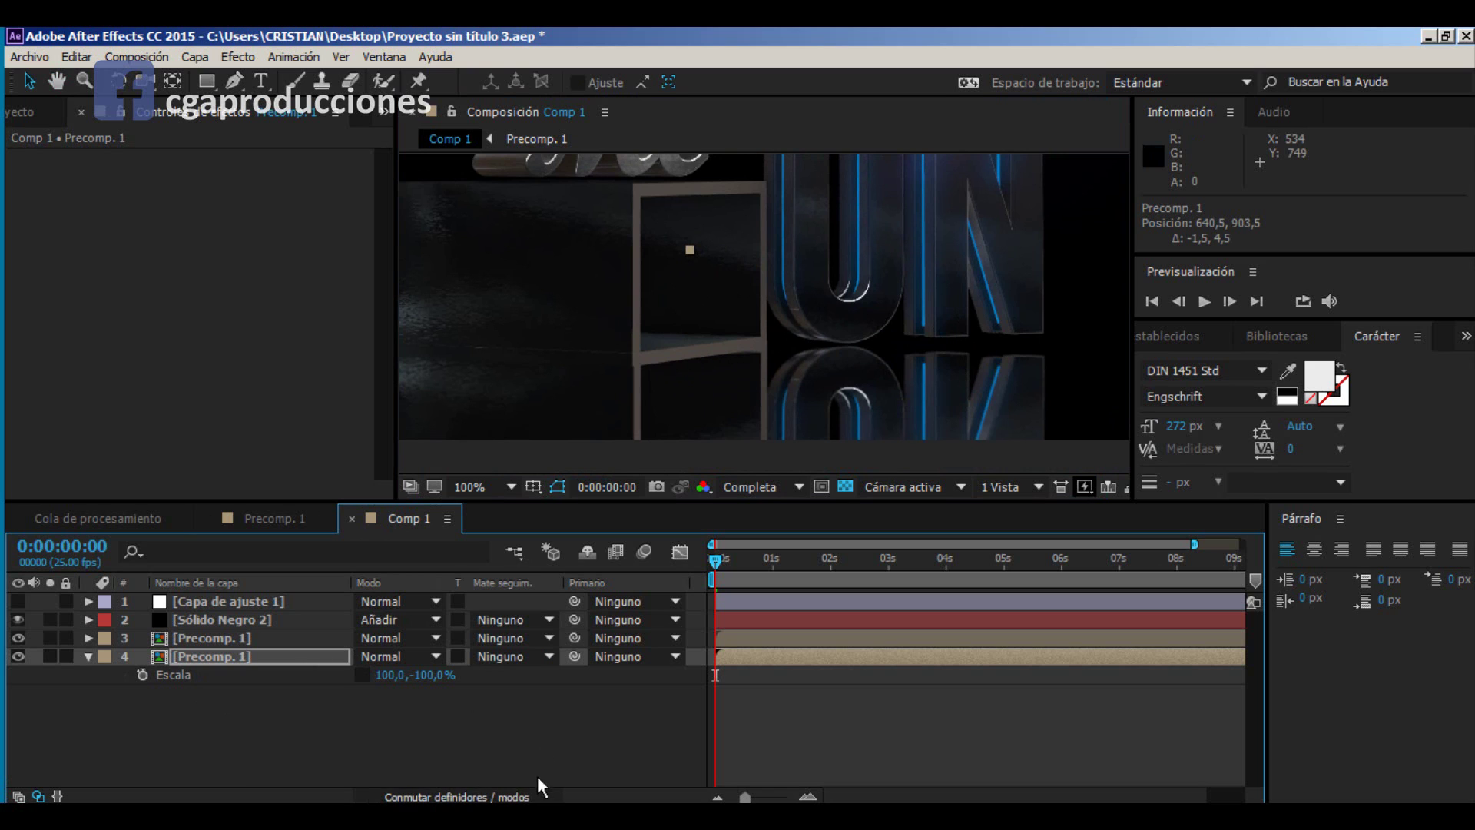
click(537, 796)
click(476, 656)
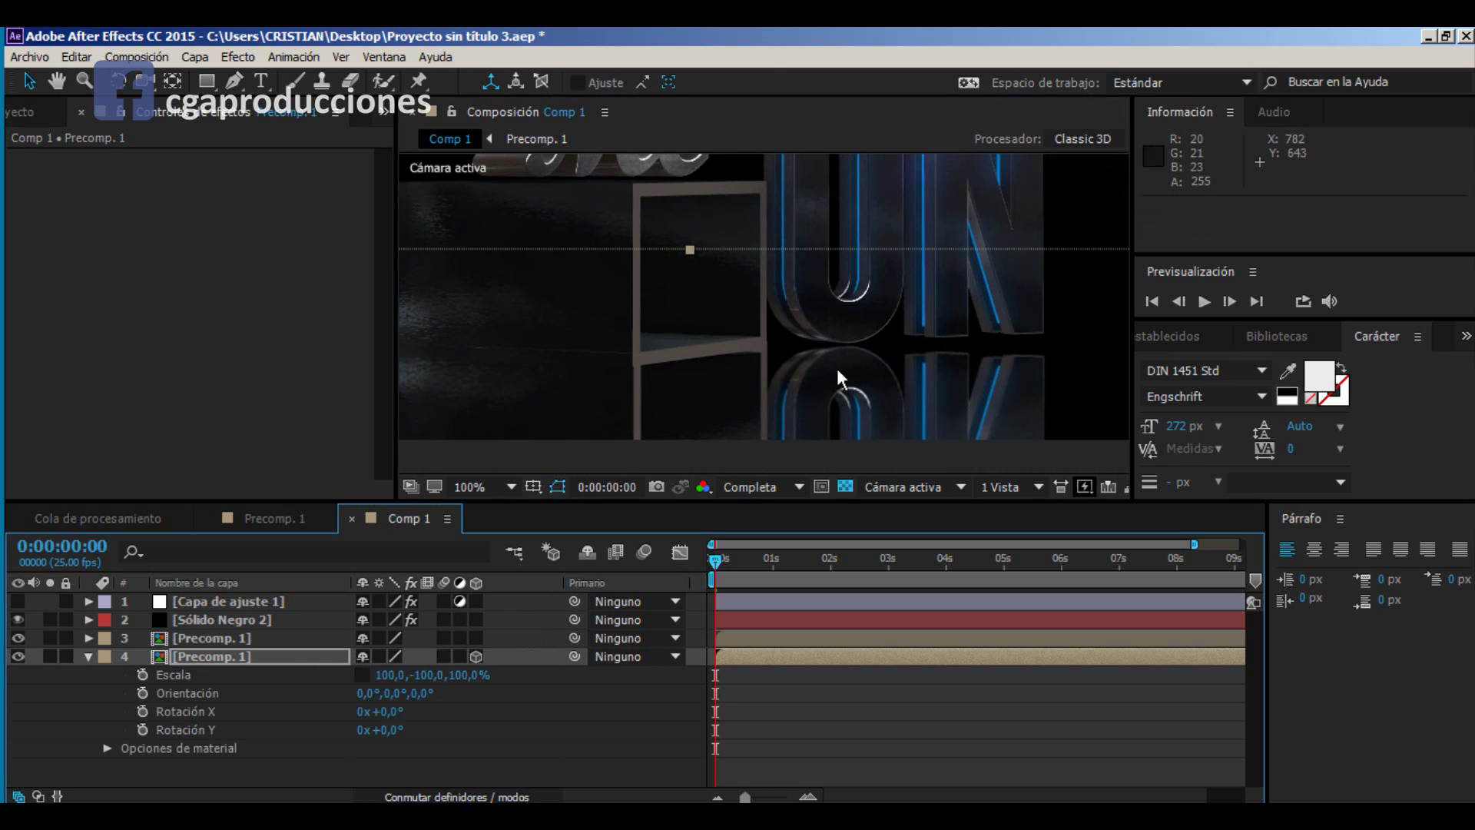
scroll(836, 368, down, 2)
mouse_move(415, 692)
mouse_down()
mouse_move(399, 693)
mouse_move(412, 693)
mouse_up()
middle_drag(741, 321, 756, 289)
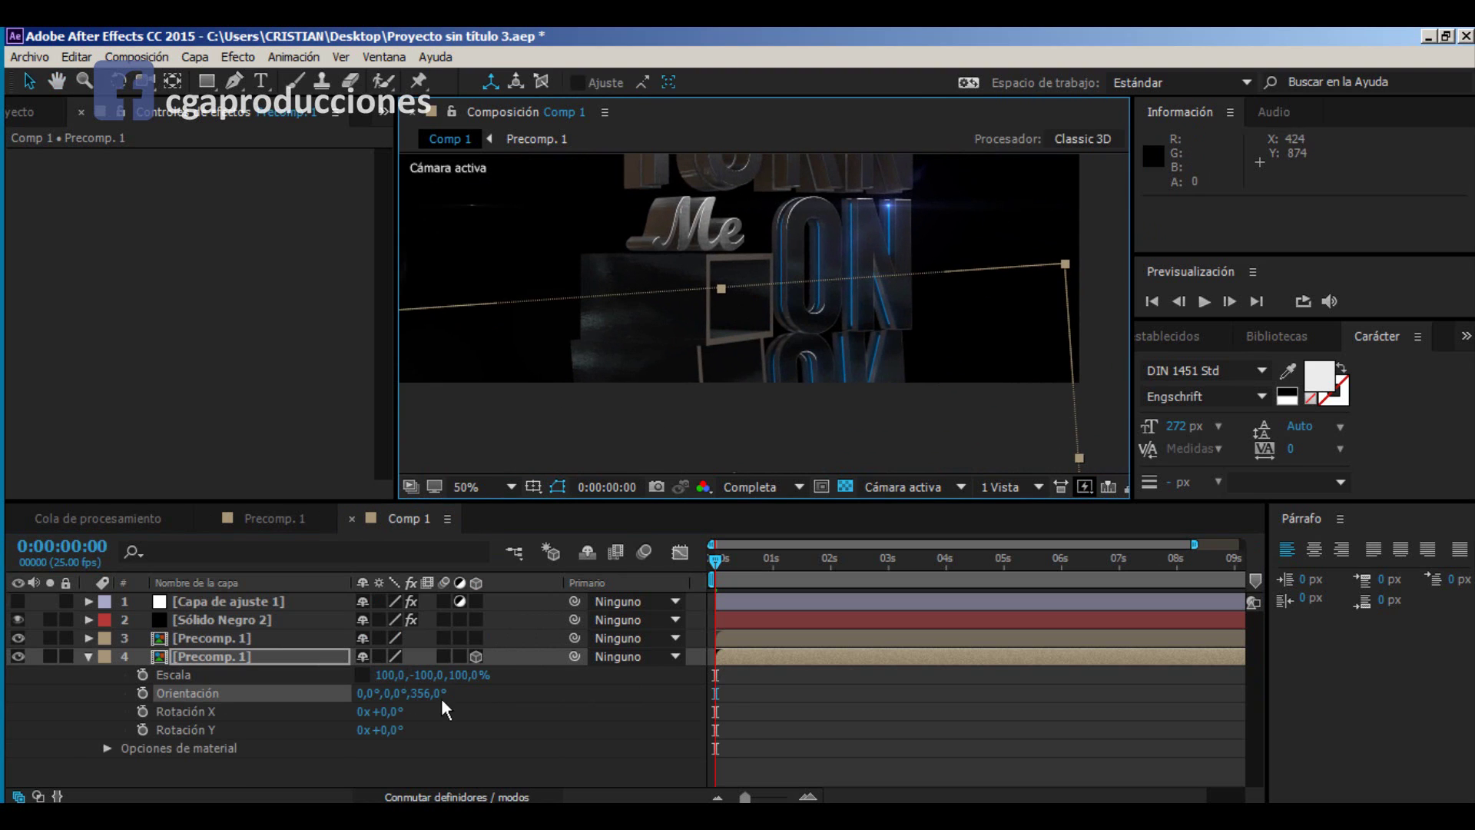
scroll(721, 381, down, 2)
key(space)
drag(706, 393, 692, 343)
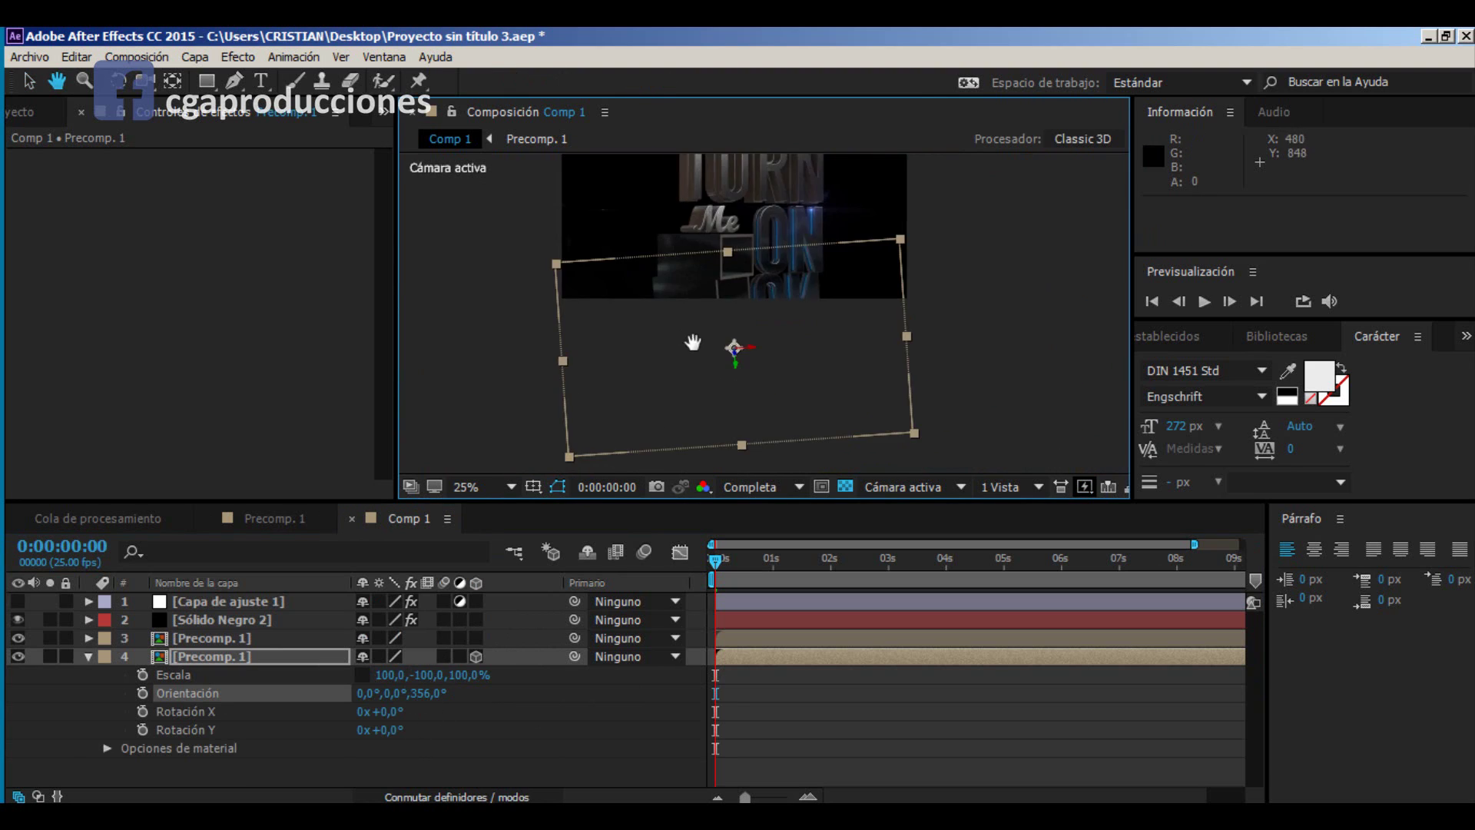
Step: Align the tilted reflection with the base of the box and the word ON, at a position of about 658, 897.7
scroll(721, 353, up, 2)
drag(738, 386, 737, 408)
scroll(737, 408, up, 2)
key(space)
drag(772, 188, 747, 316)
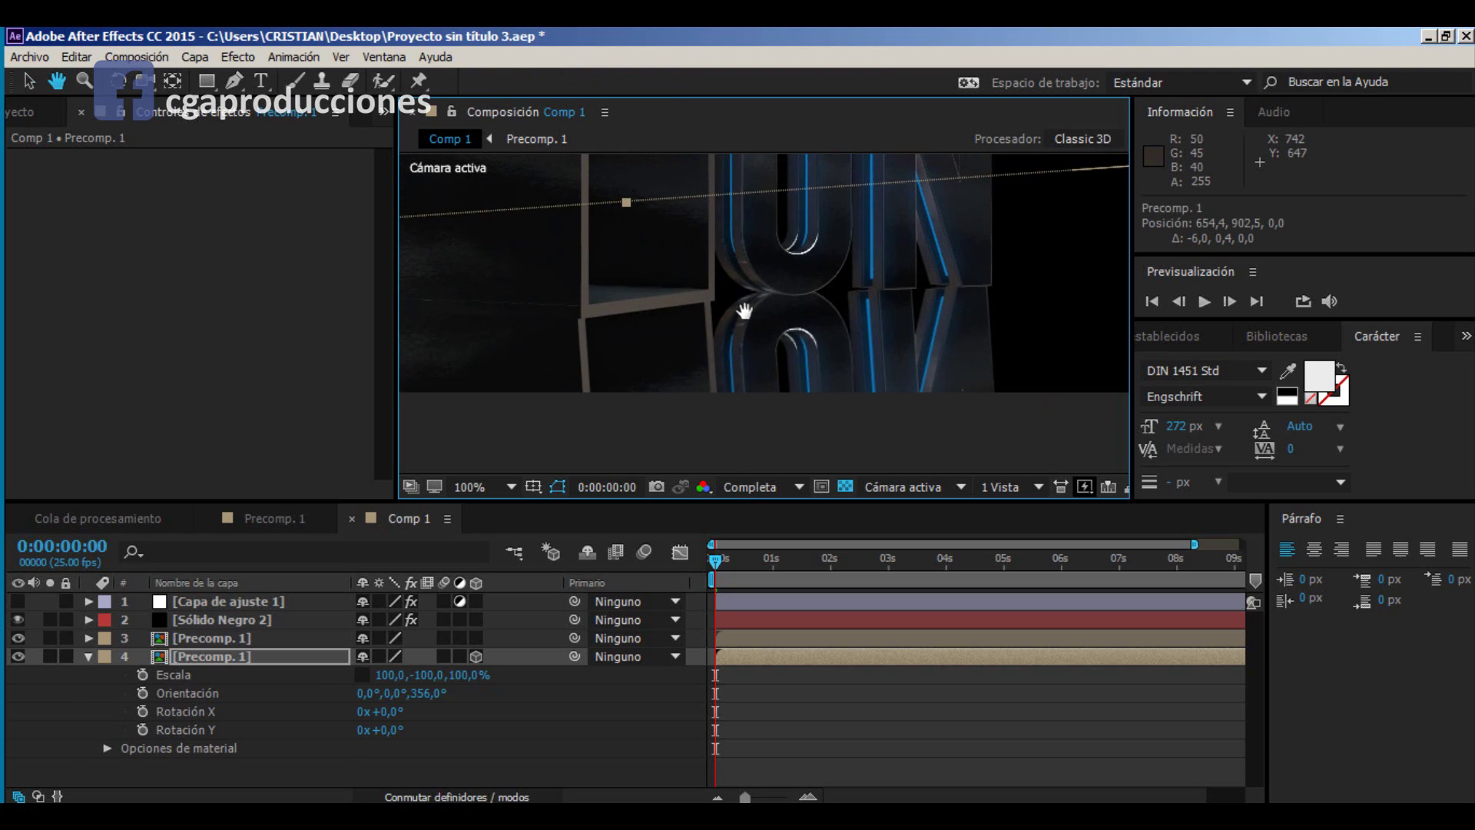
scroll(741, 329, down, 2)
drag(733, 439, 735, 439)
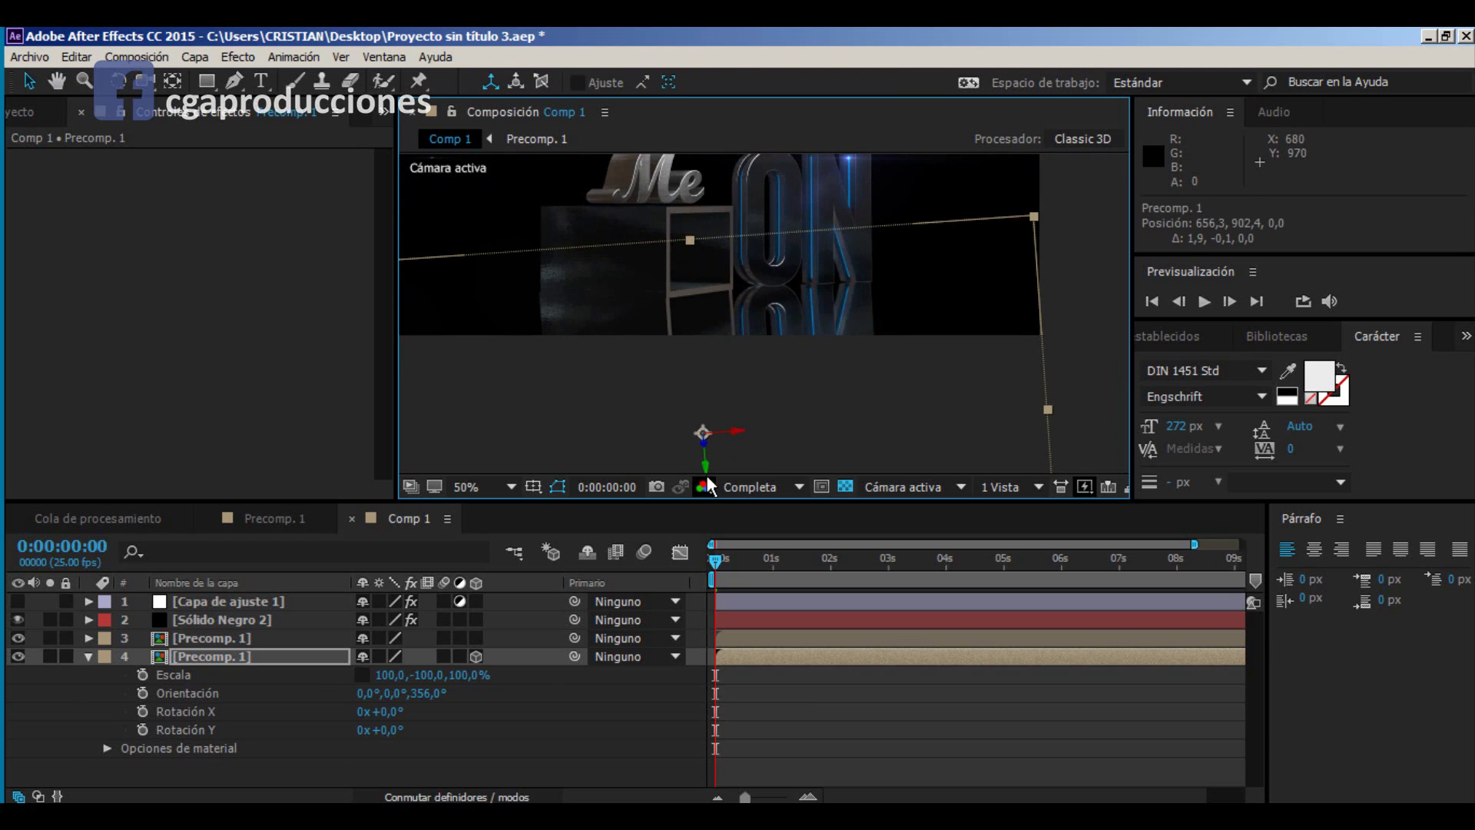
drag(706, 468, 706, 466)
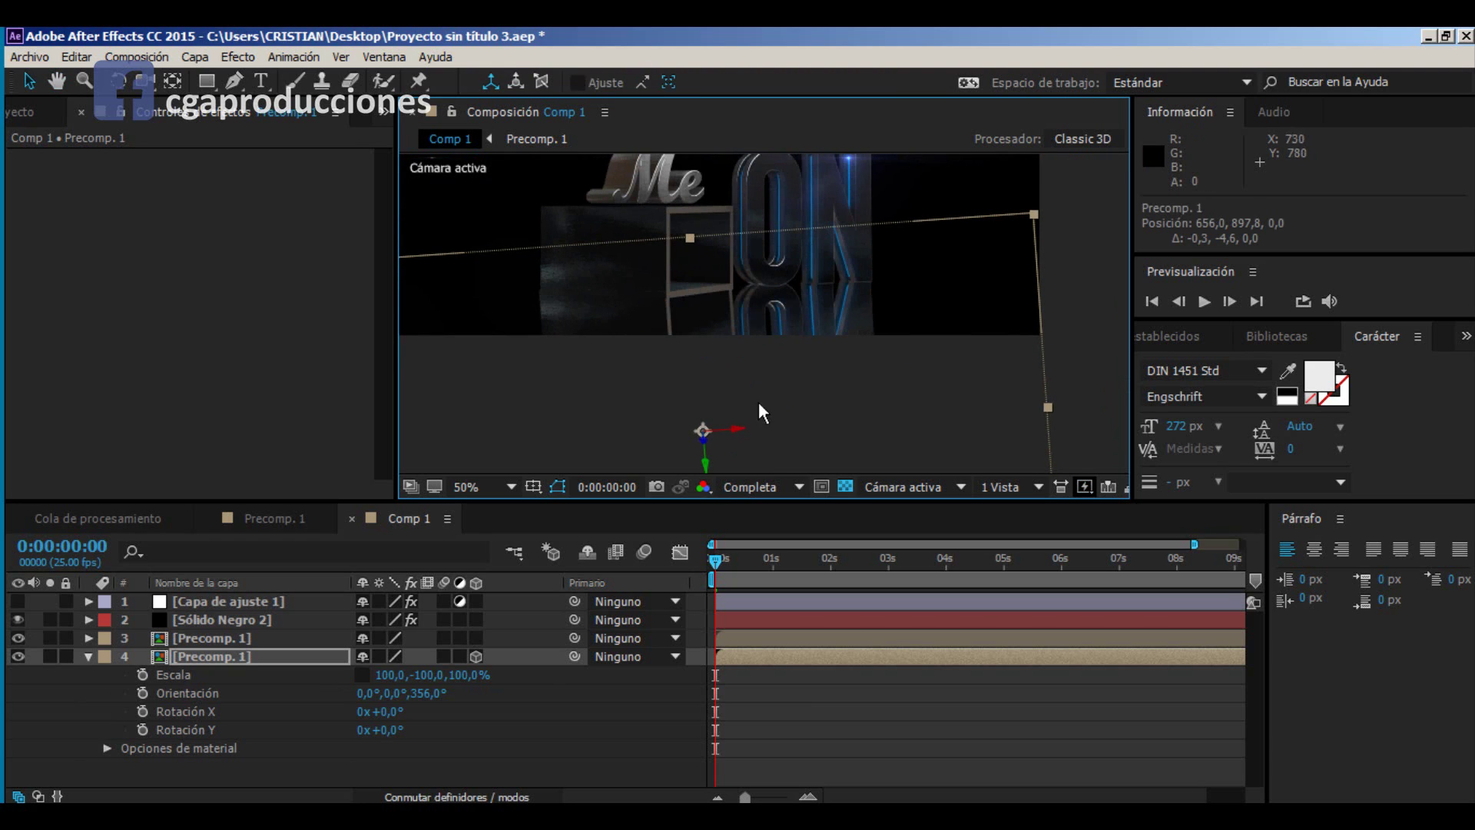
drag(736, 433, 737, 433)
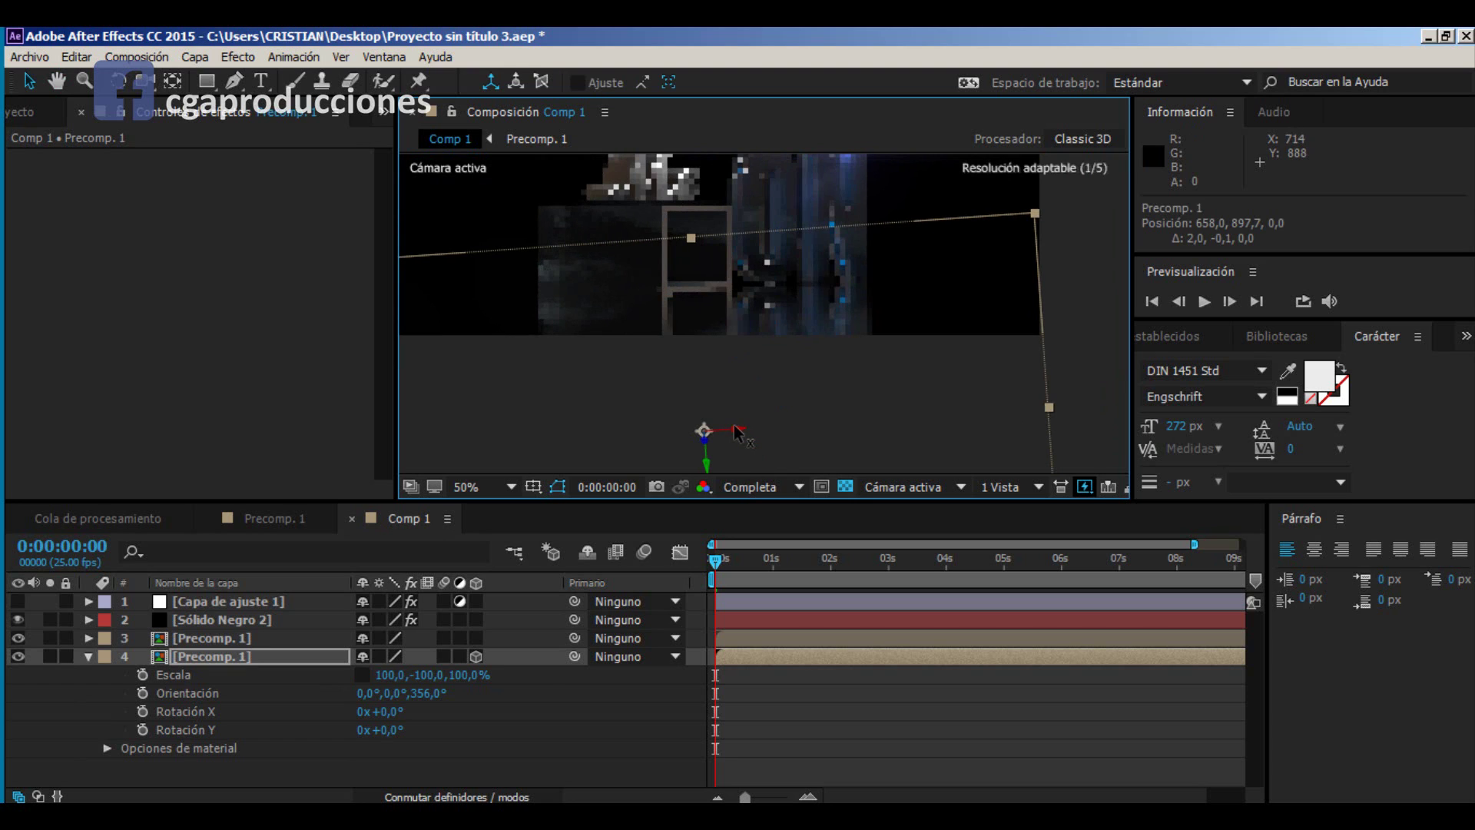
Step: Set the reflection layer's opacity to 40%
key(t)
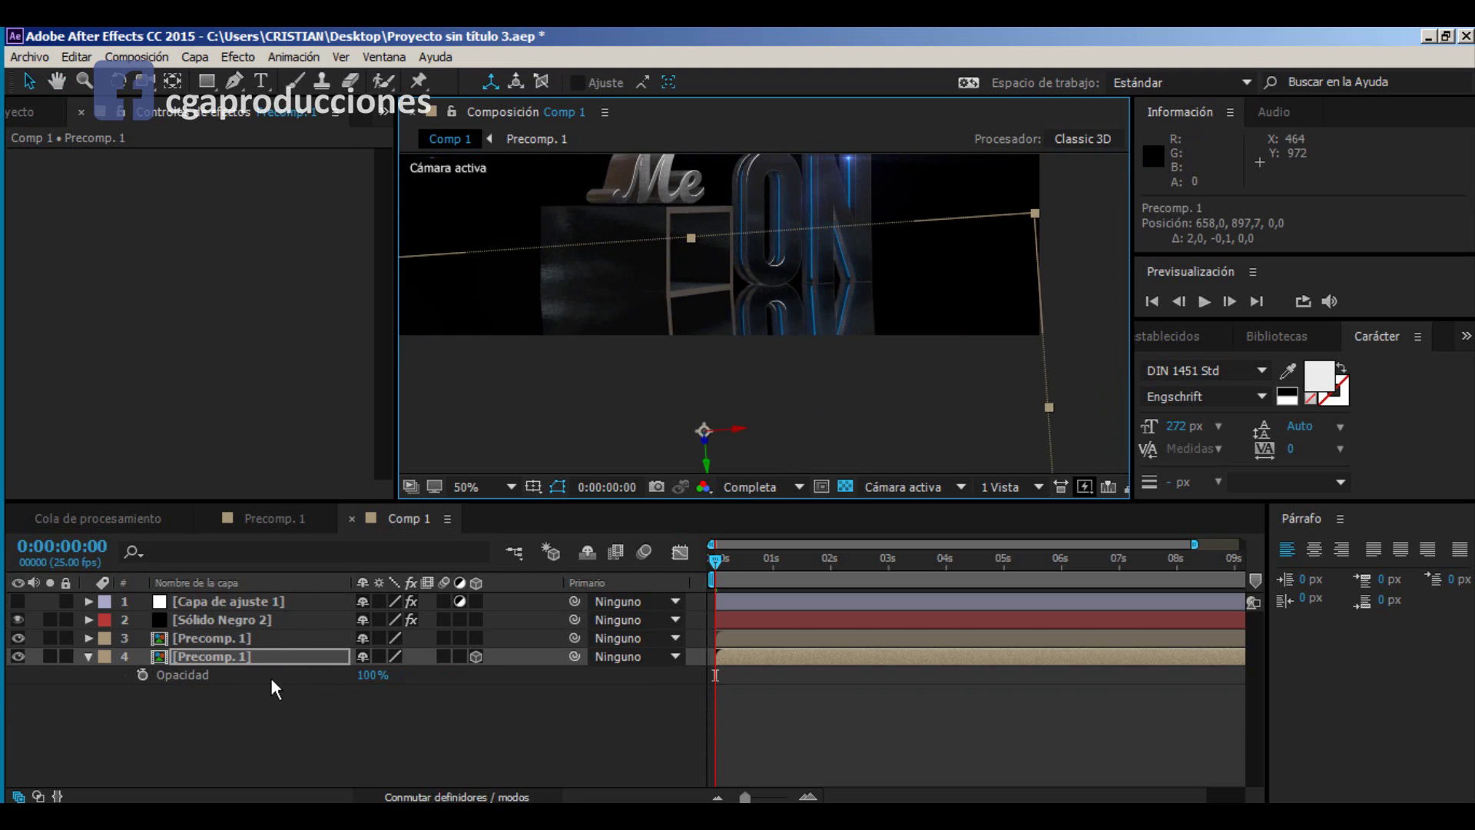
click(365, 676)
text(40)
key(Return)
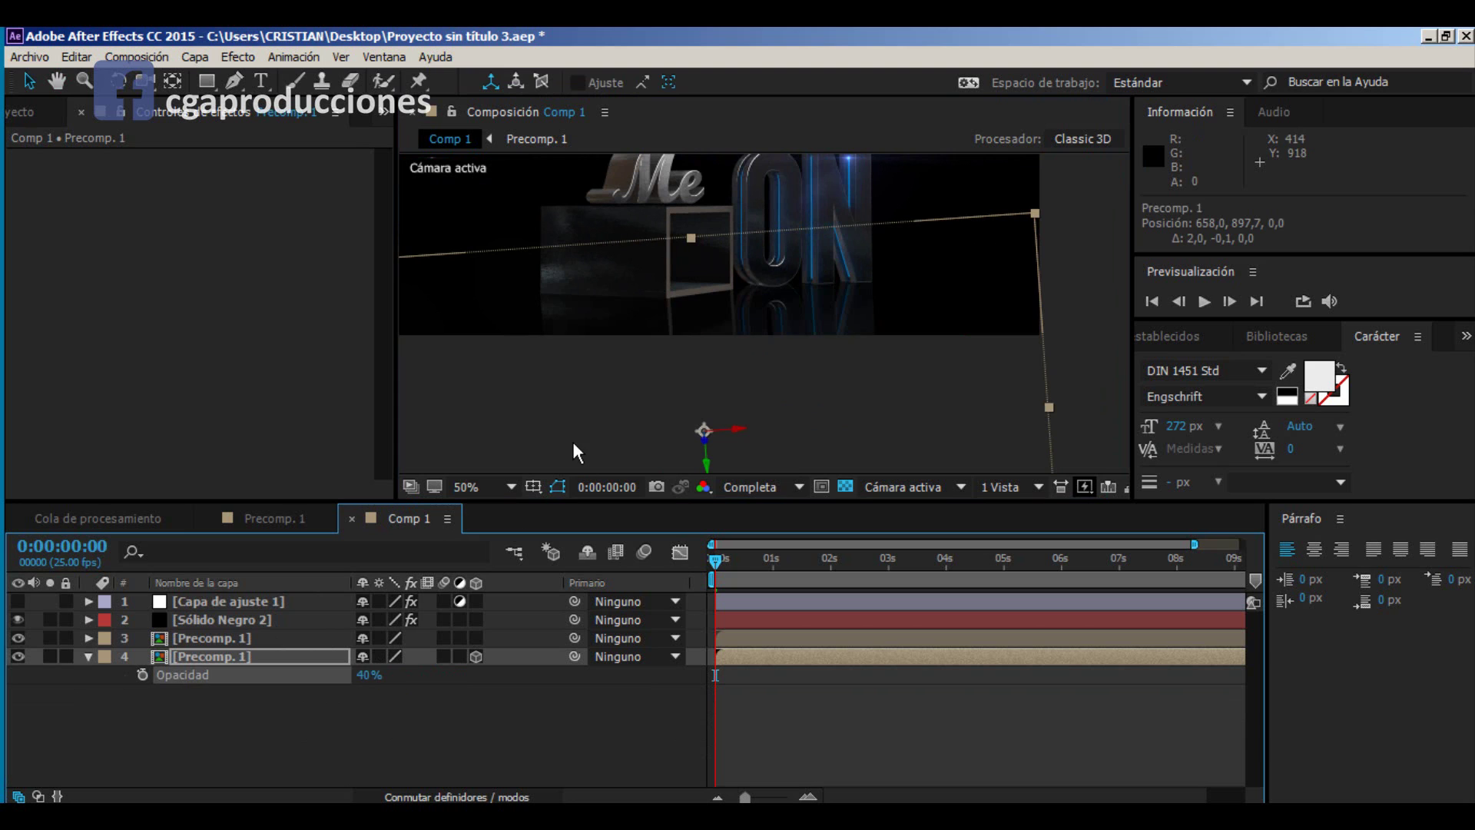
click(550, 729)
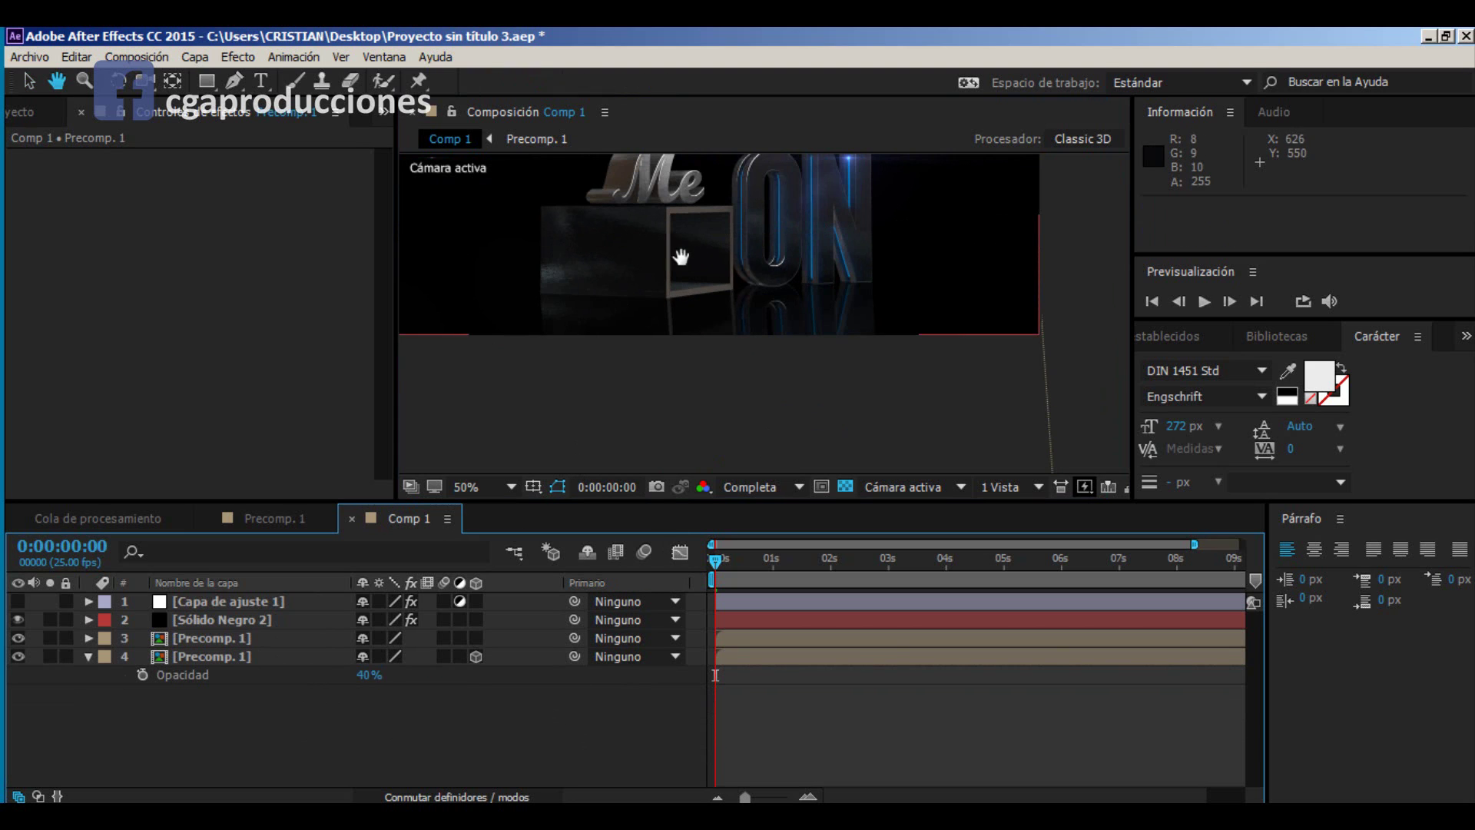
scroll(661, 296, up, 2)
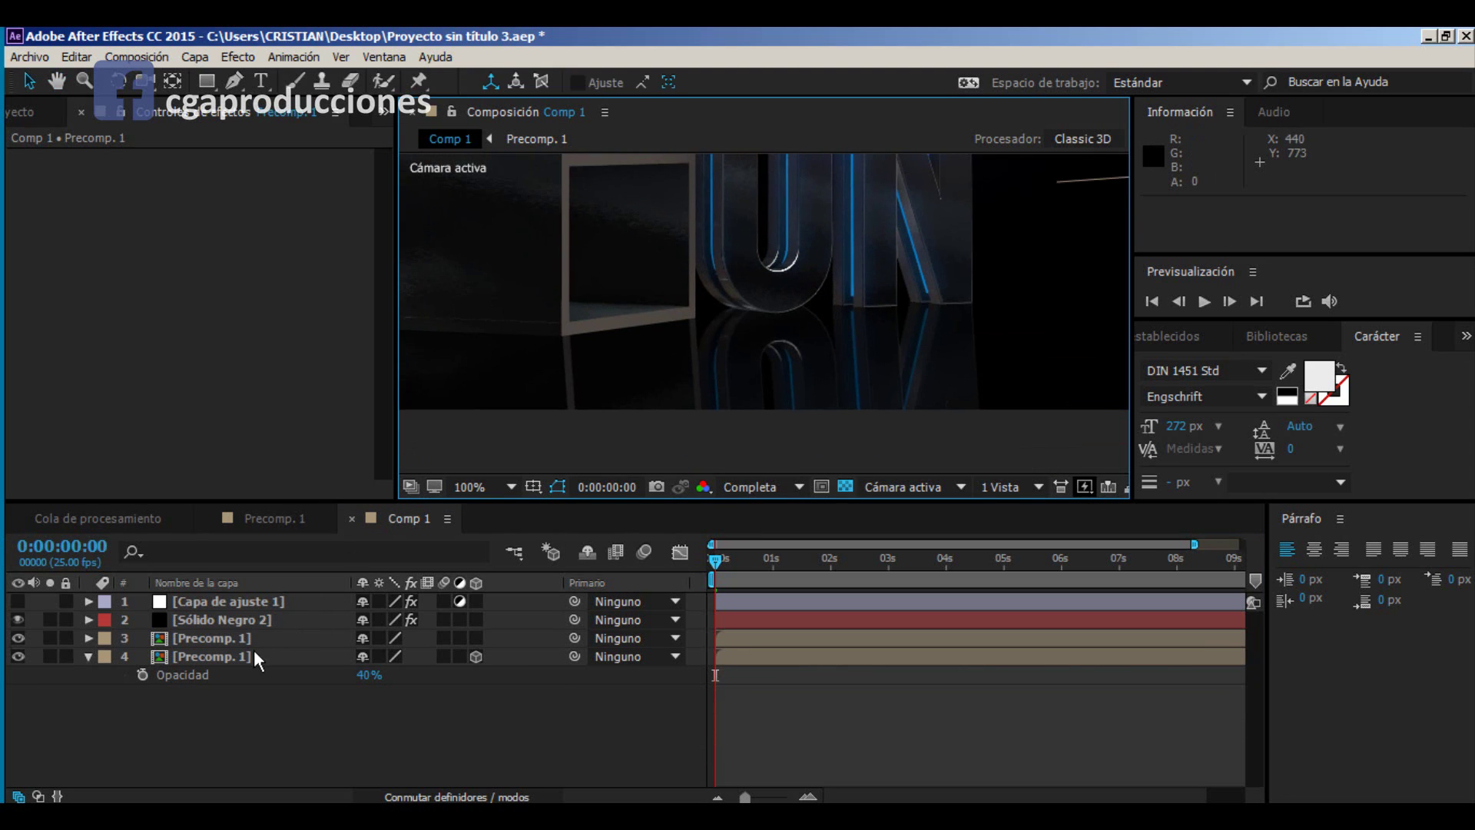
Step: Draw a closed six-point Pen mask on the reflection layer, enclosing the box, the word ON and the floor area beneath them
click(254, 654)
click(234, 81)
scroll(559, 315, down, 2)
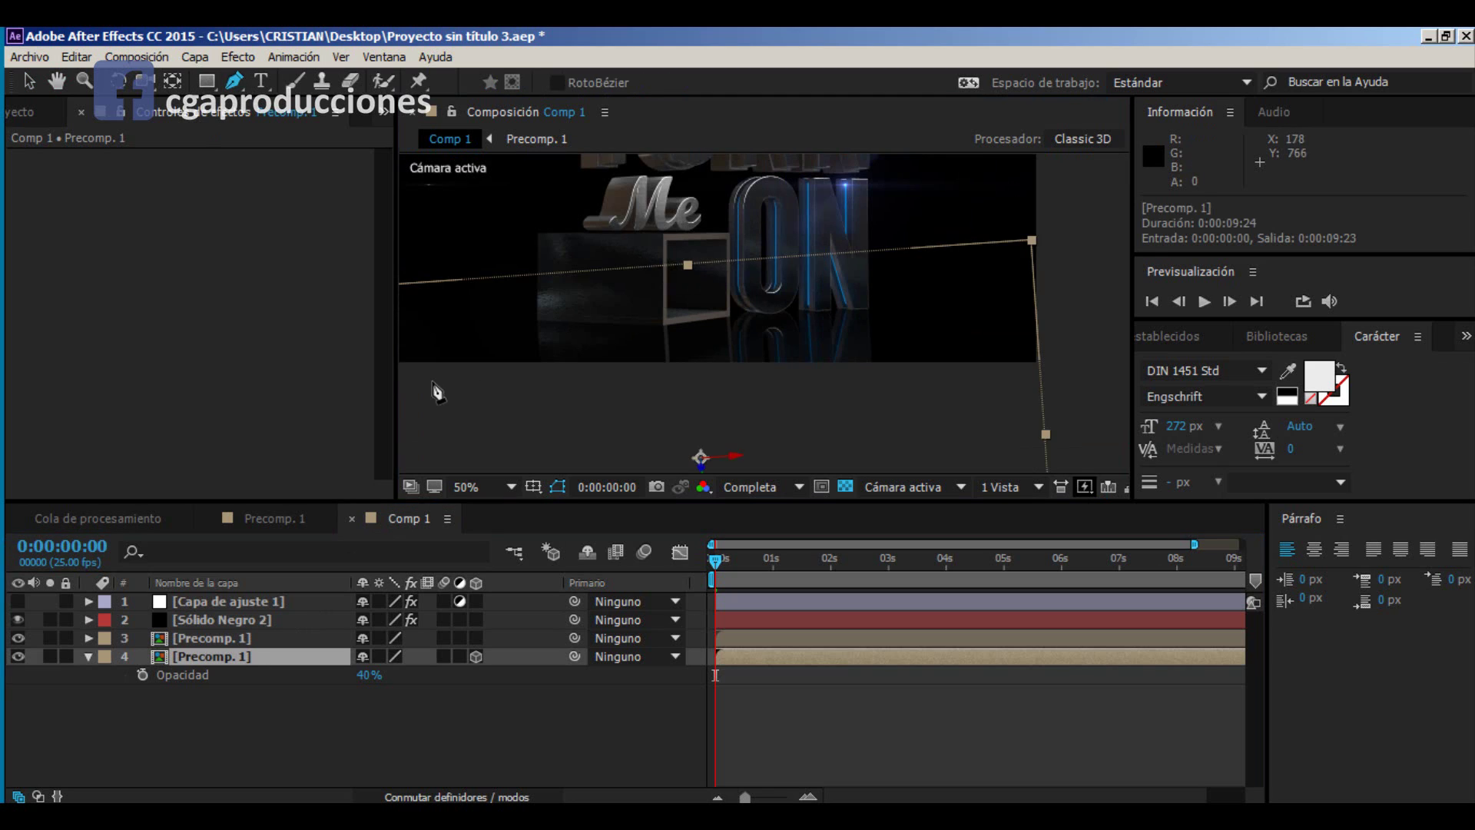
click(429, 374)
click(972, 309)
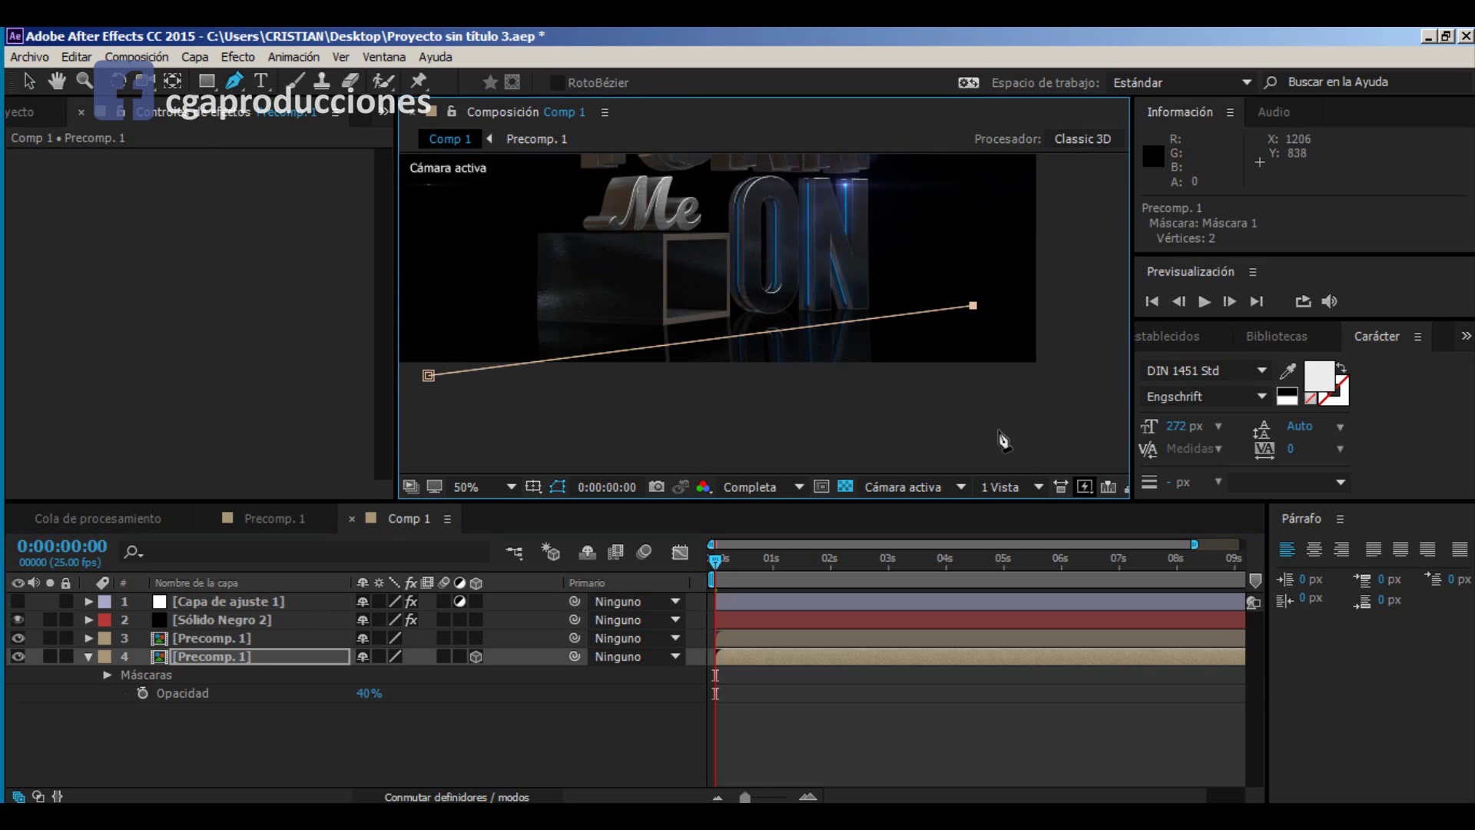
drag(972, 308, 993, 344)
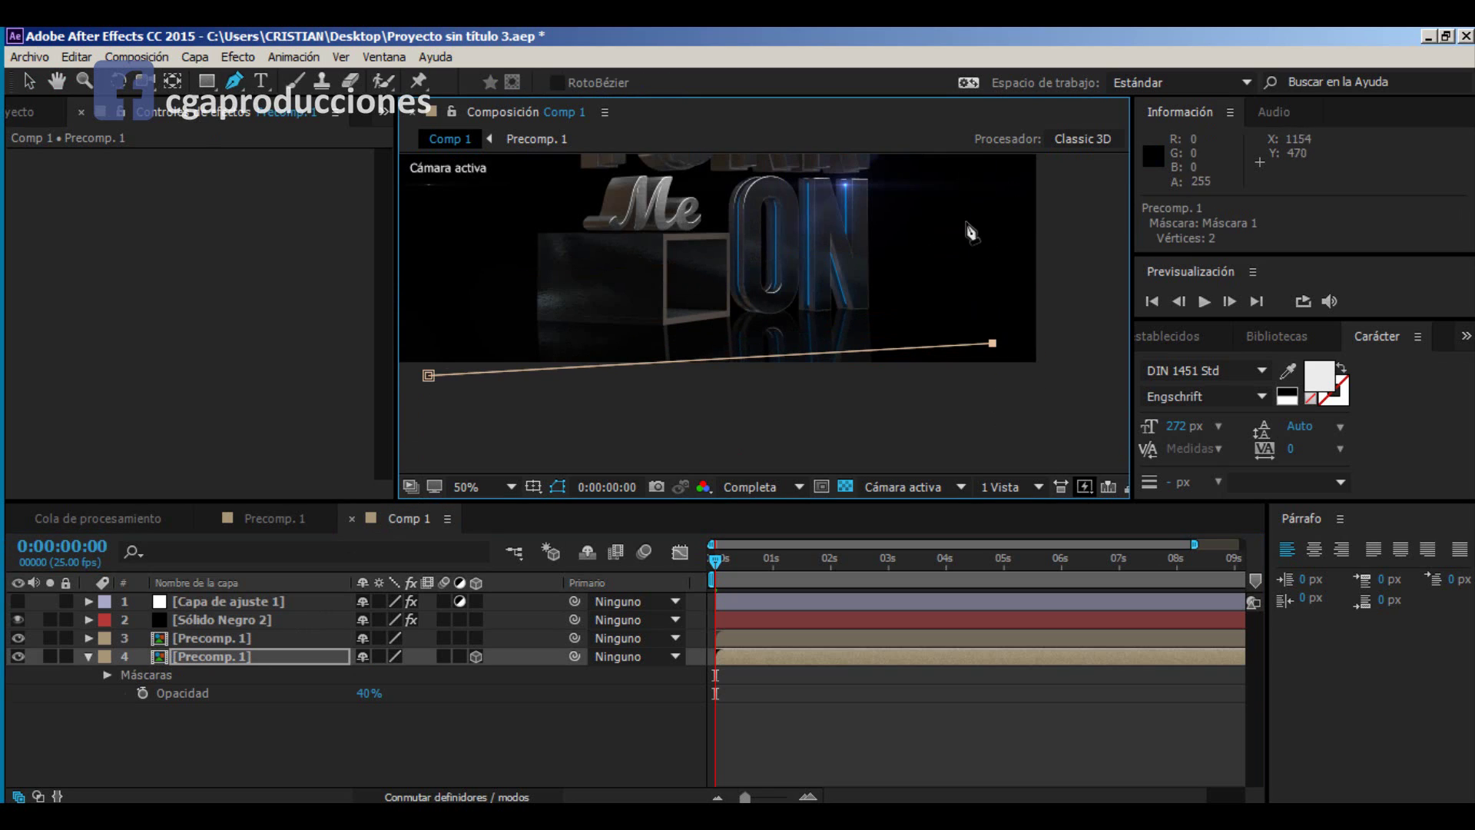
click(965, 221)
click(794, 218)
click(568, 235)
click(461, 307)
click(428, 383)
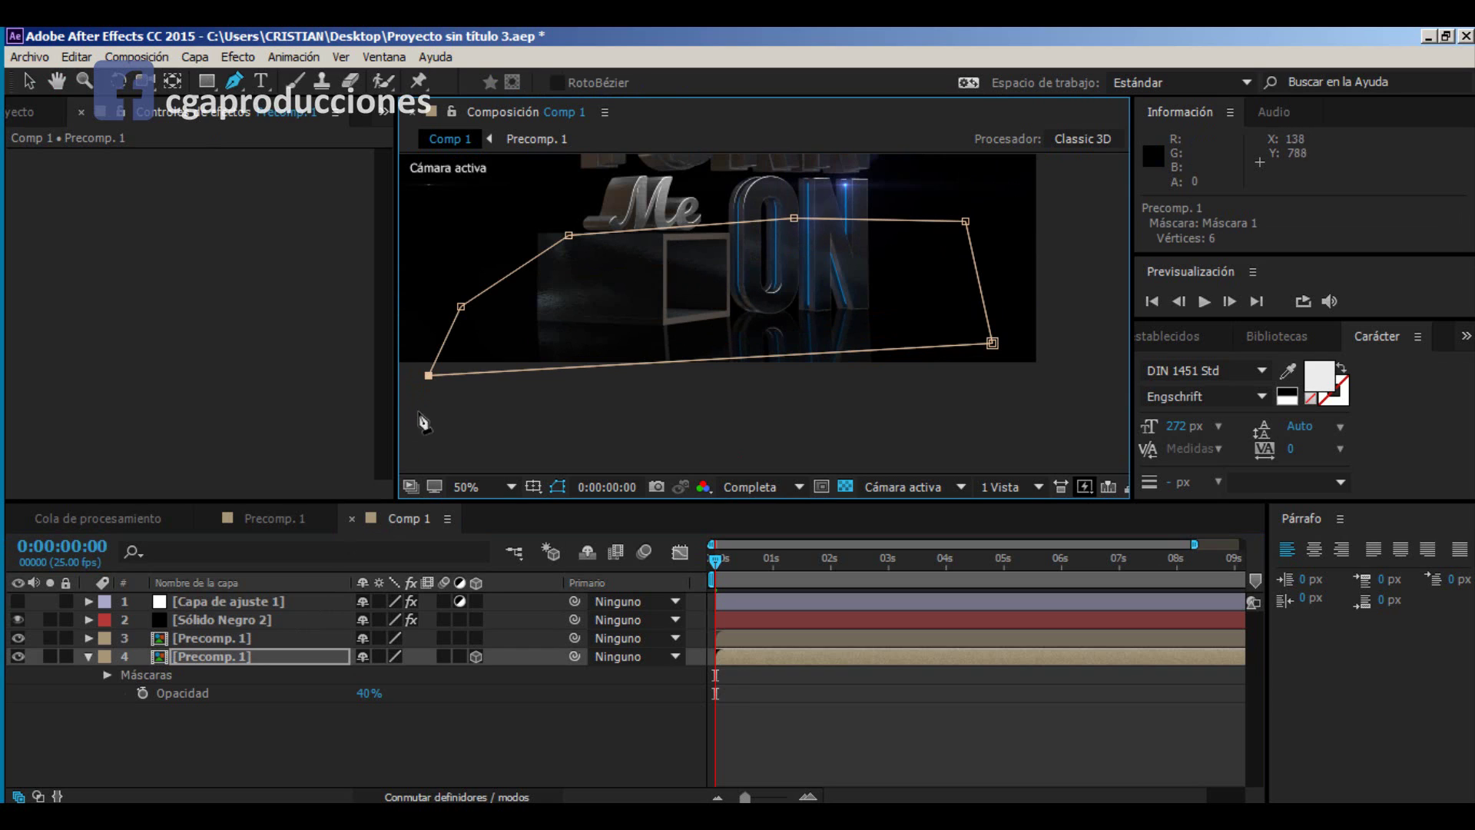
Step: Feather the reflection layer's mask by 55 pixels and check the whole title at 25%
click(108, 675)
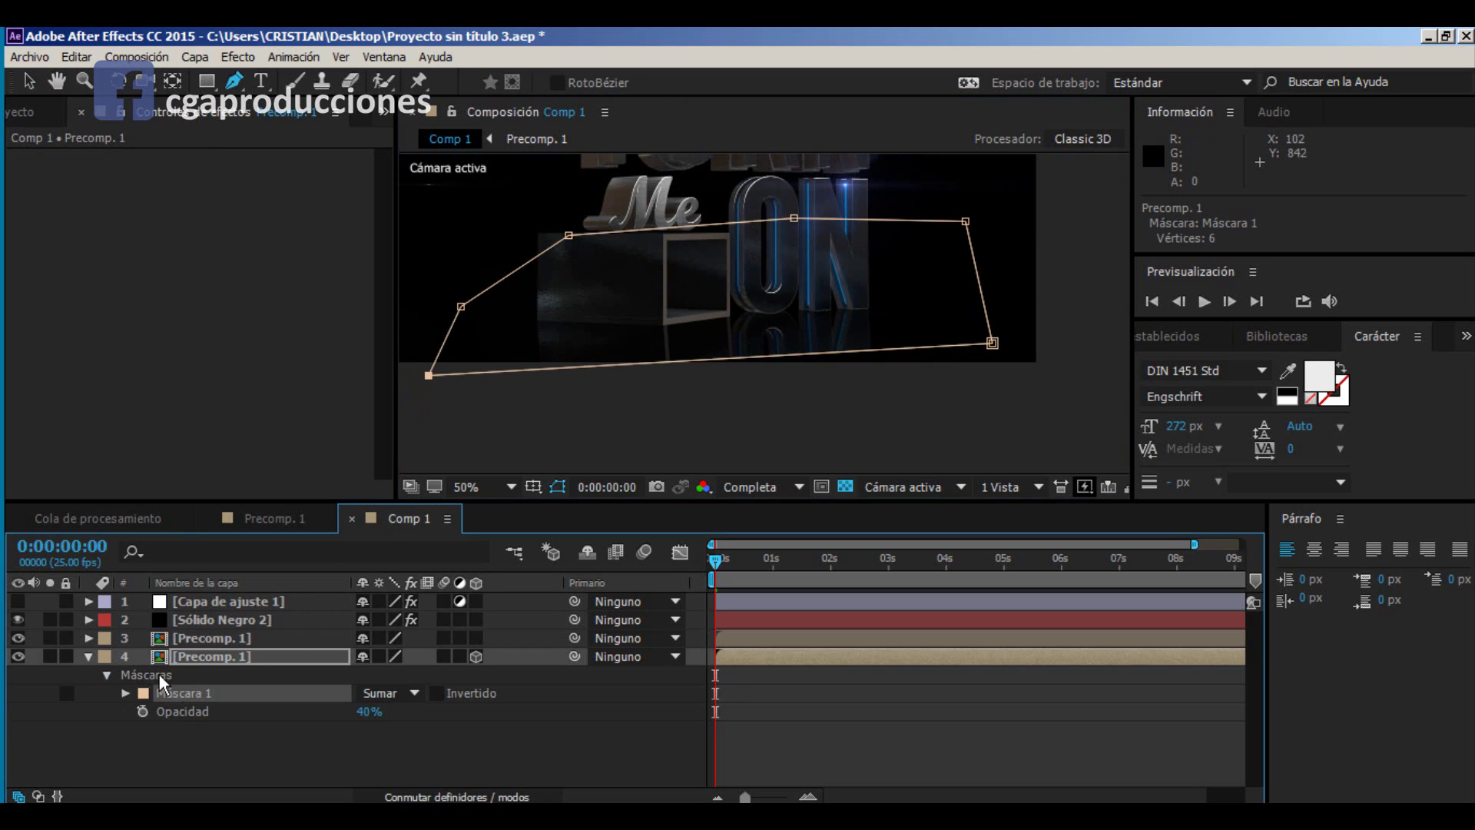
click(126, 693)
drag(378, 732, 421, 731)
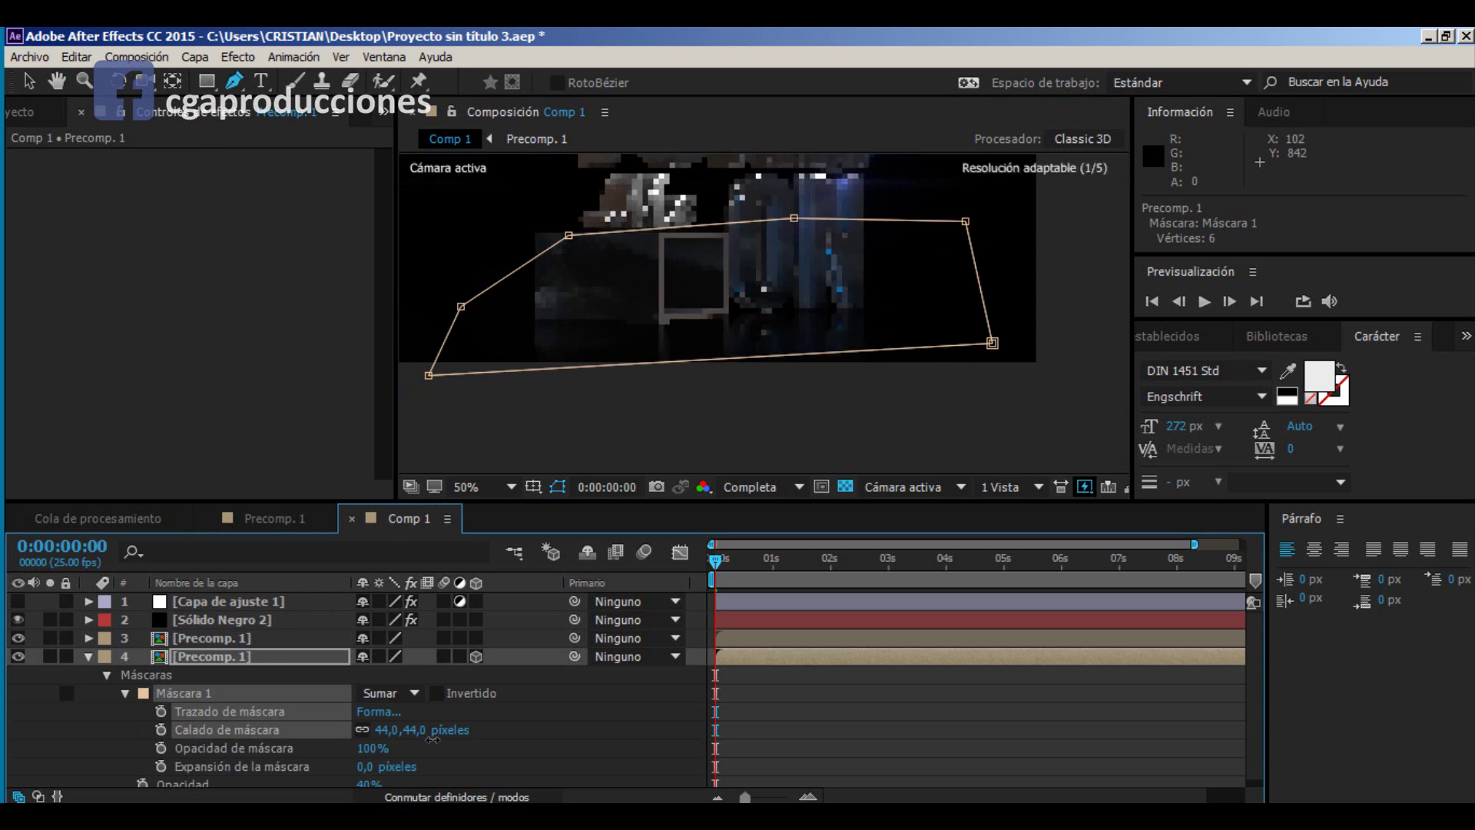
key(F2)
key(period)
key(comma)
key(comma)
key(comma)
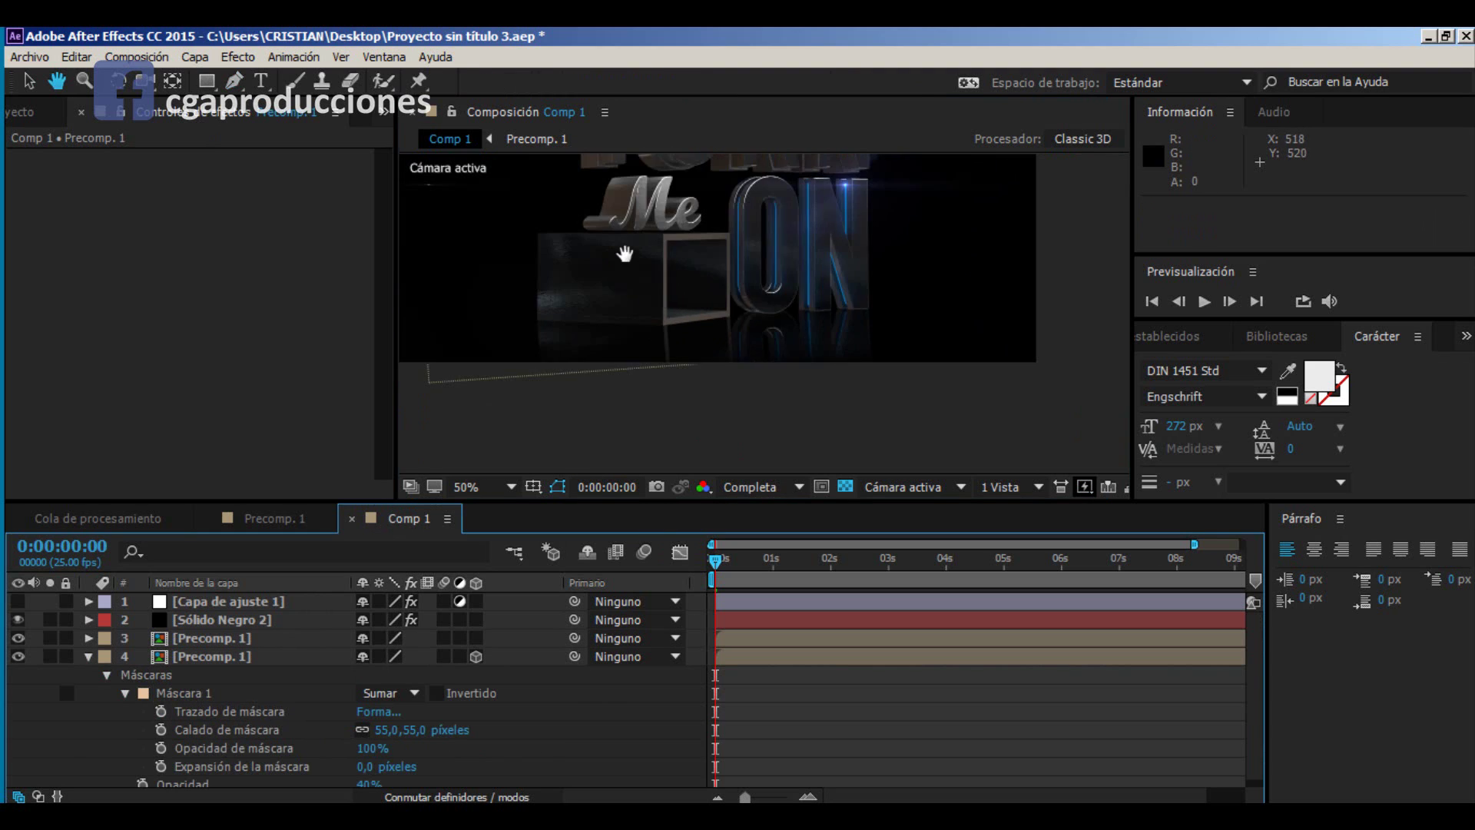
click(611, 696)
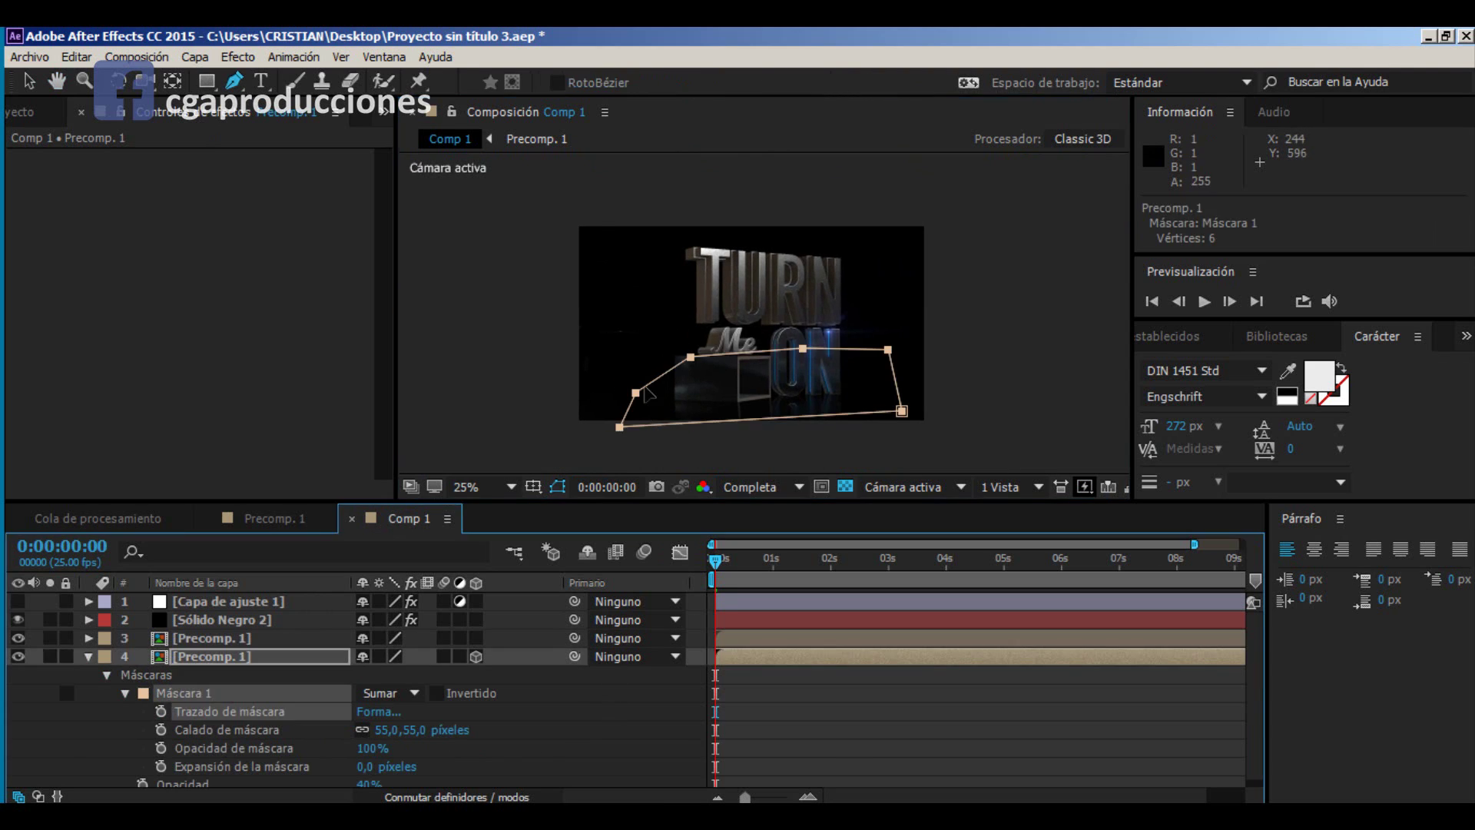